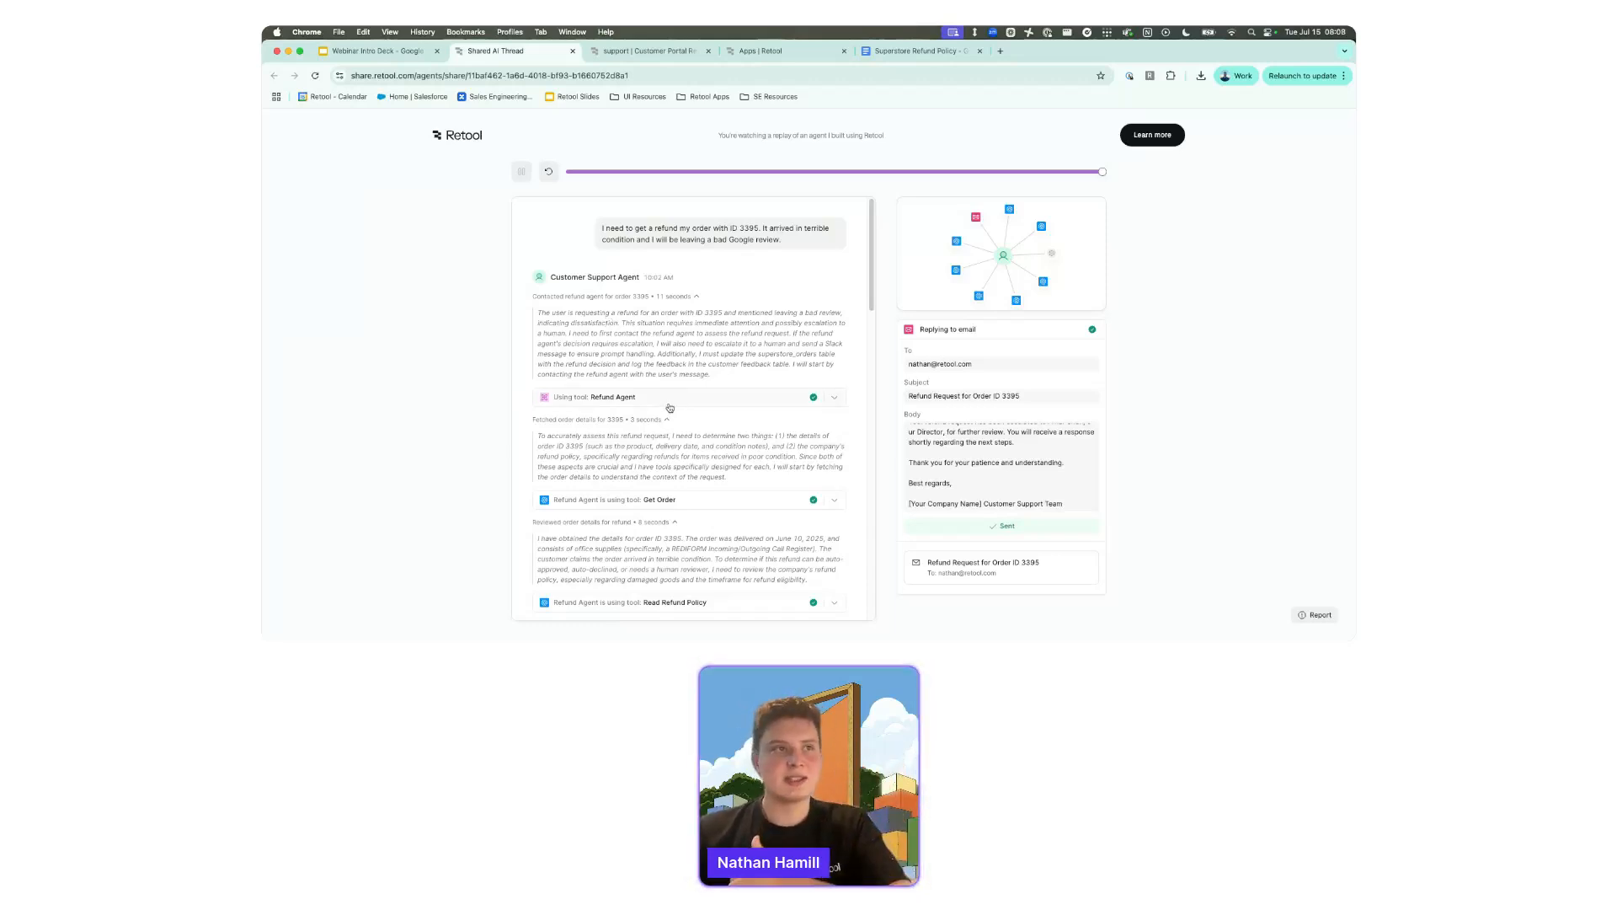
# Read through the shared agent thread for order 3395, examining the reasoning and tool calls from Refund Agent through Send Slack.
pyautogui.scroll(-2, 623, 335)
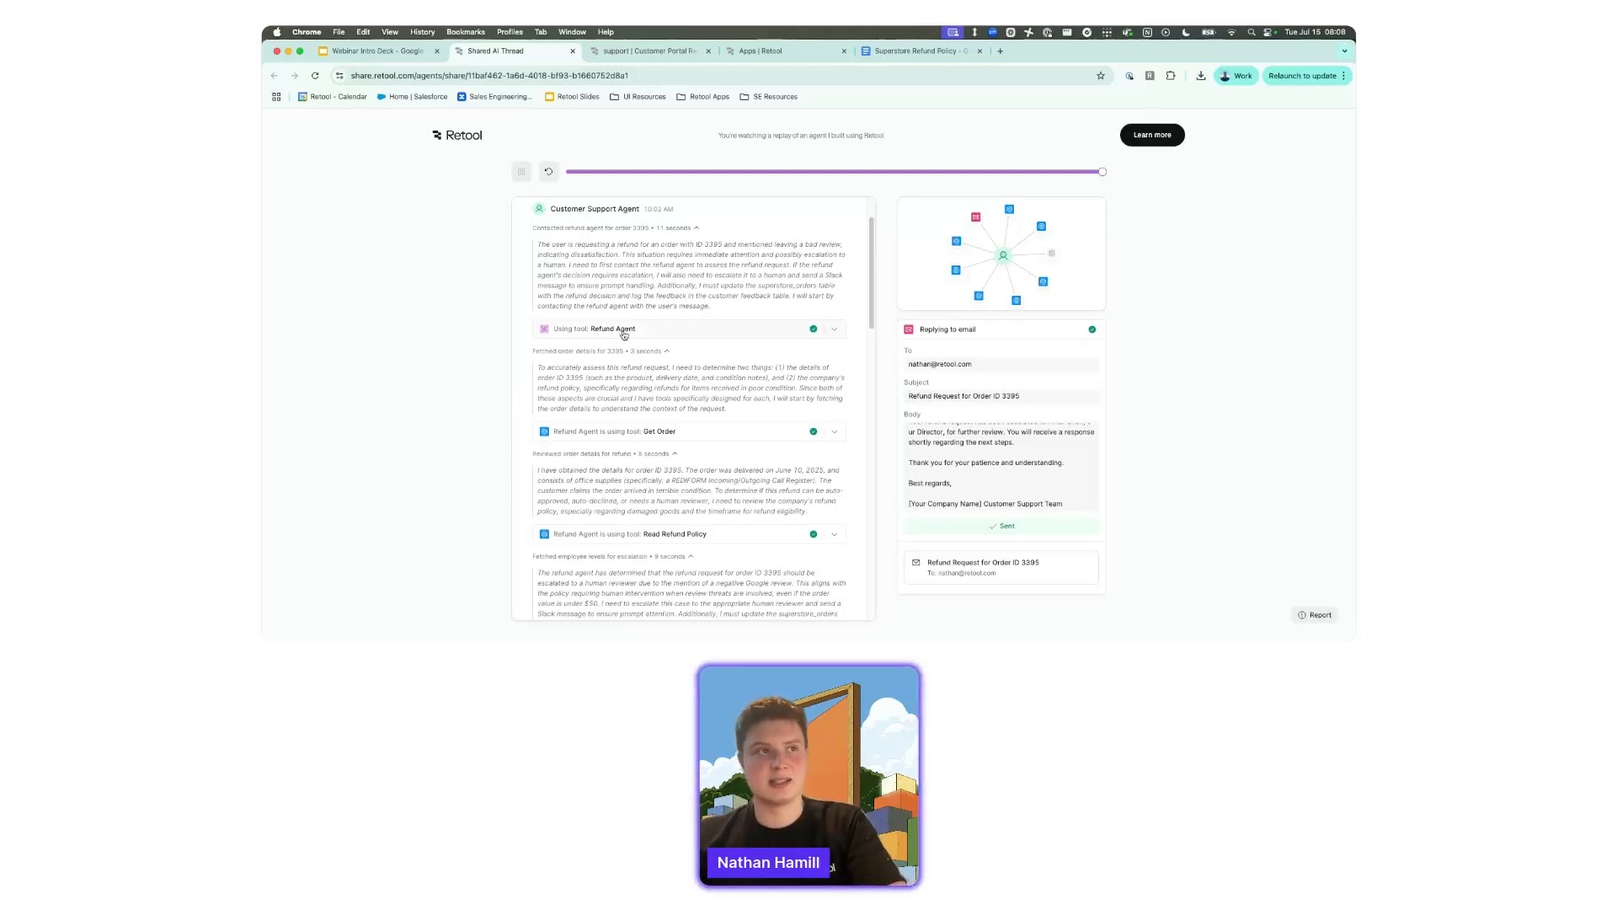
pyautogui.scroll(-4, 624, 354)
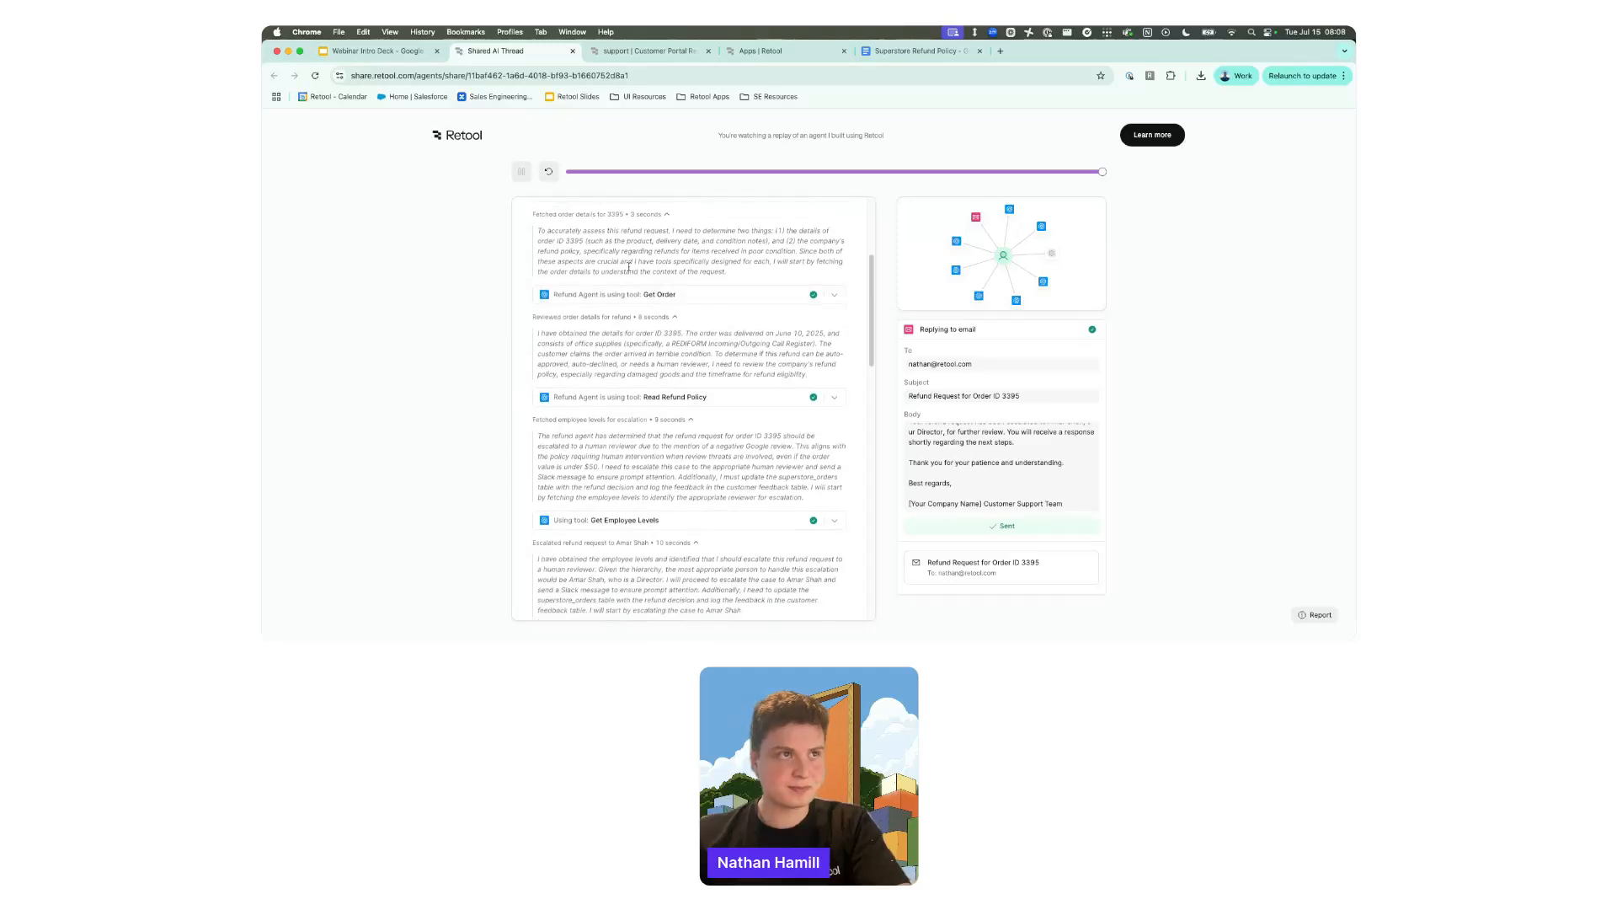
pyautogui.scroll(2, 656, 325)
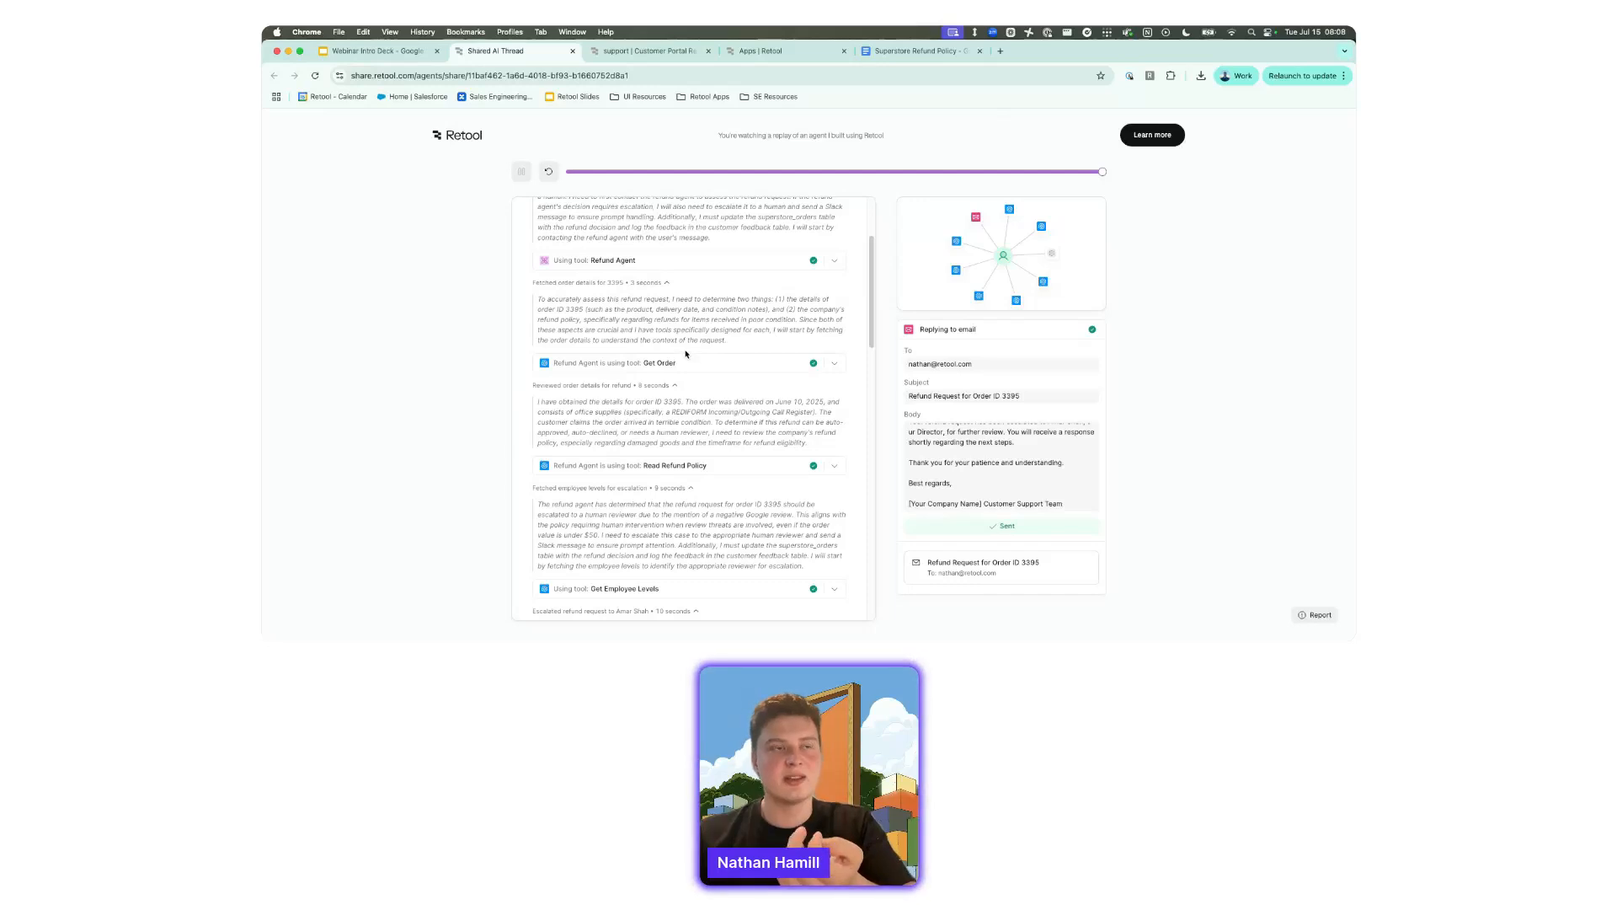
pyautogui.scroll(-2, 738, 441)
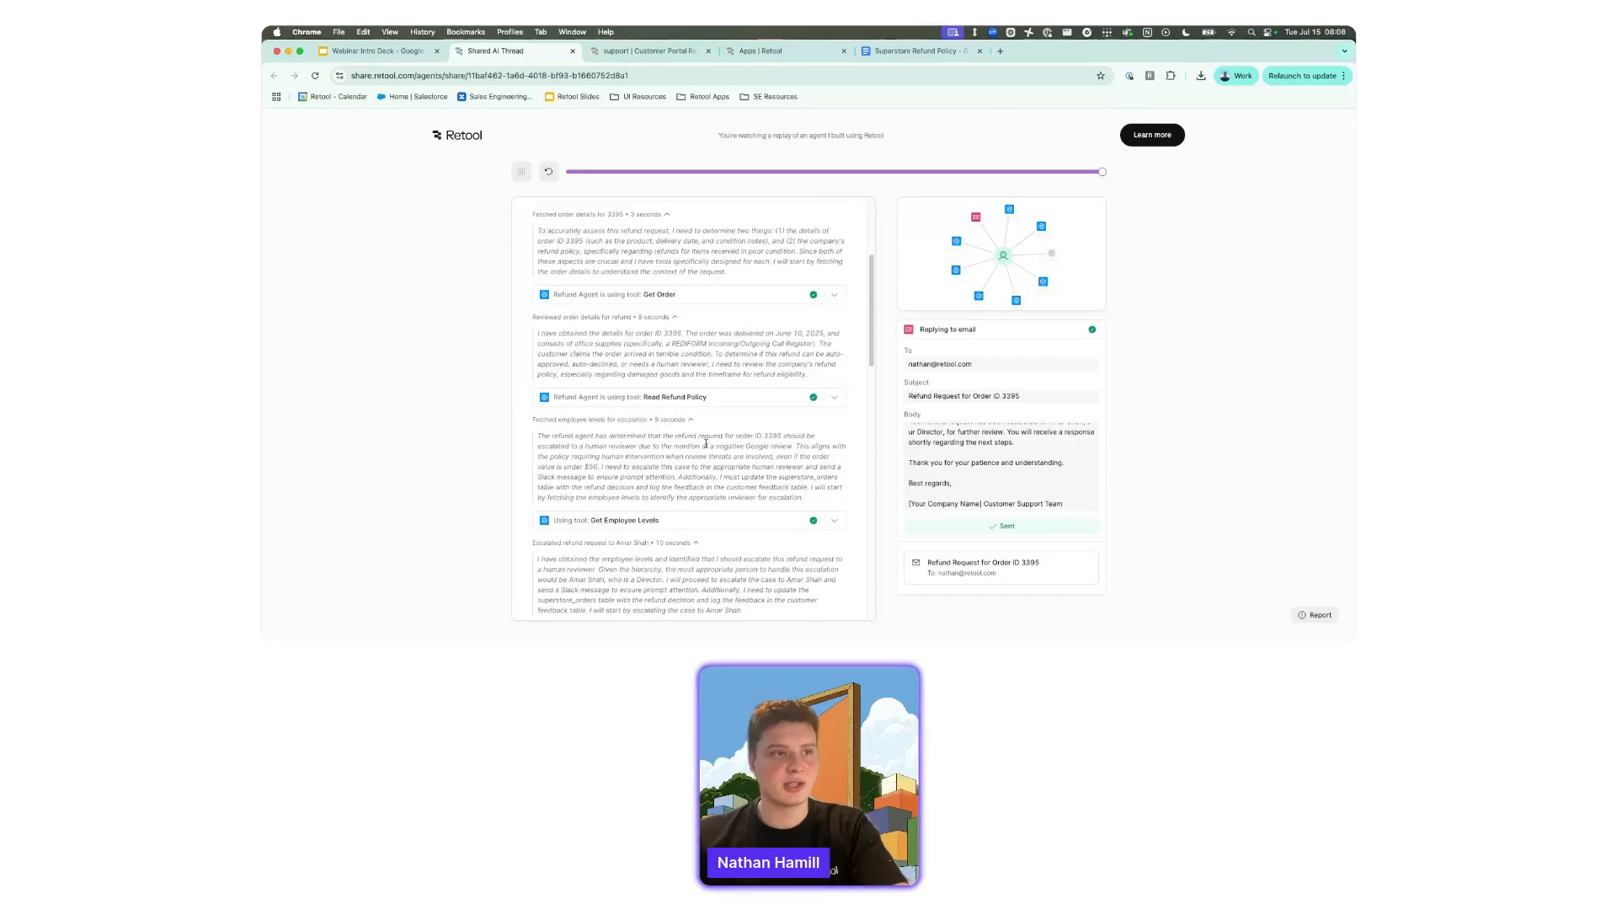
pyautogui.scroll(-4, 674, 396)
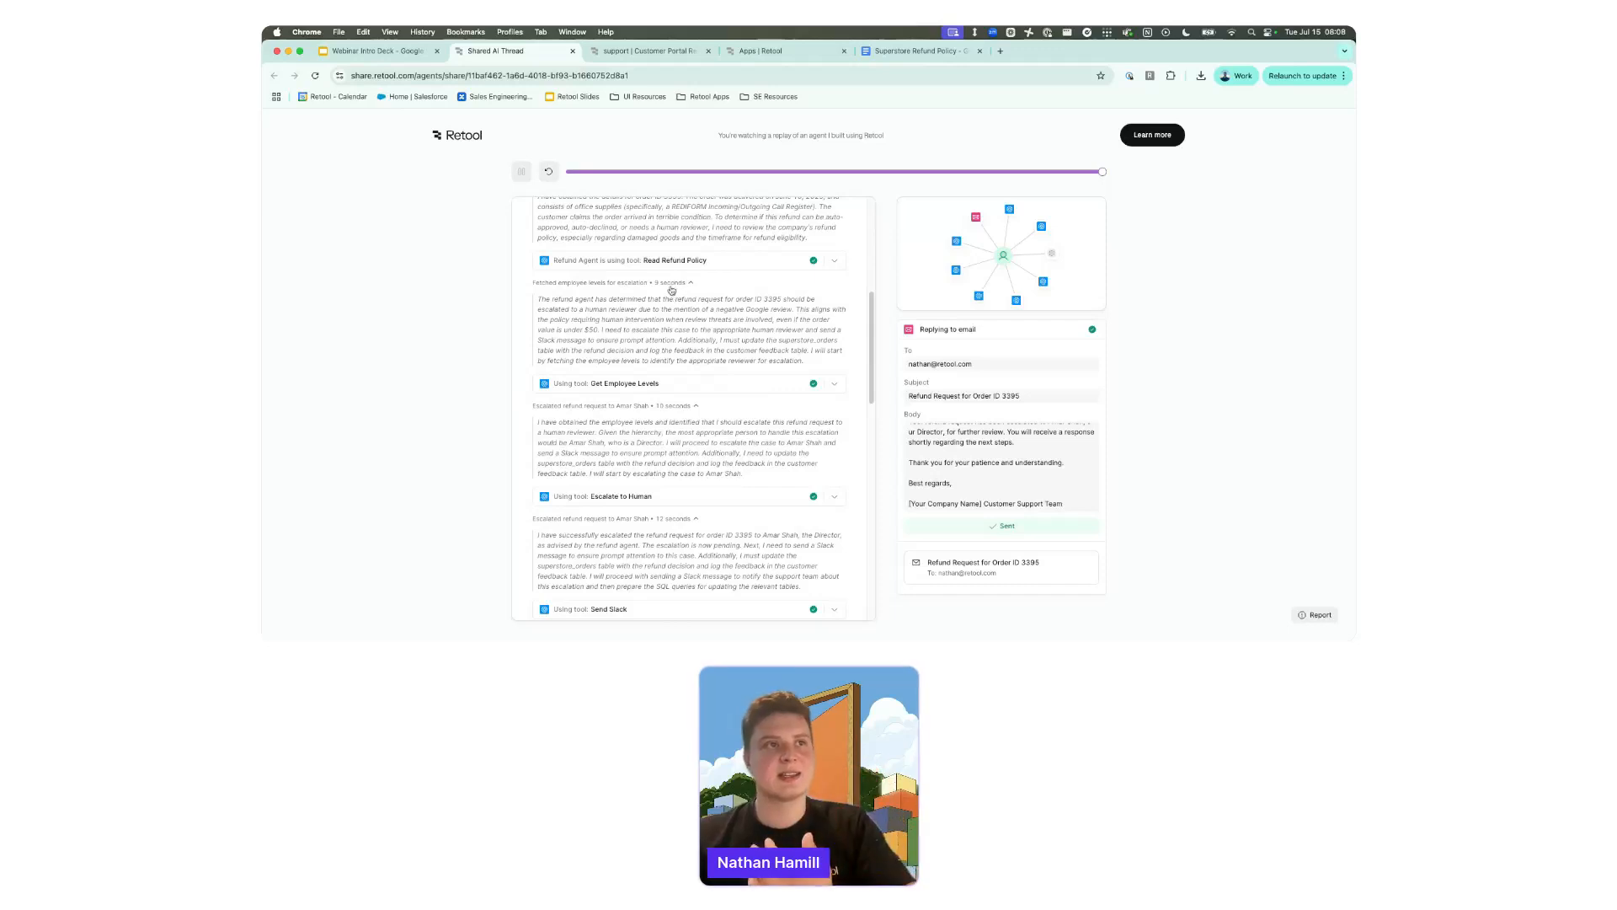
pyautogui.scroll(-6, 673, 358)
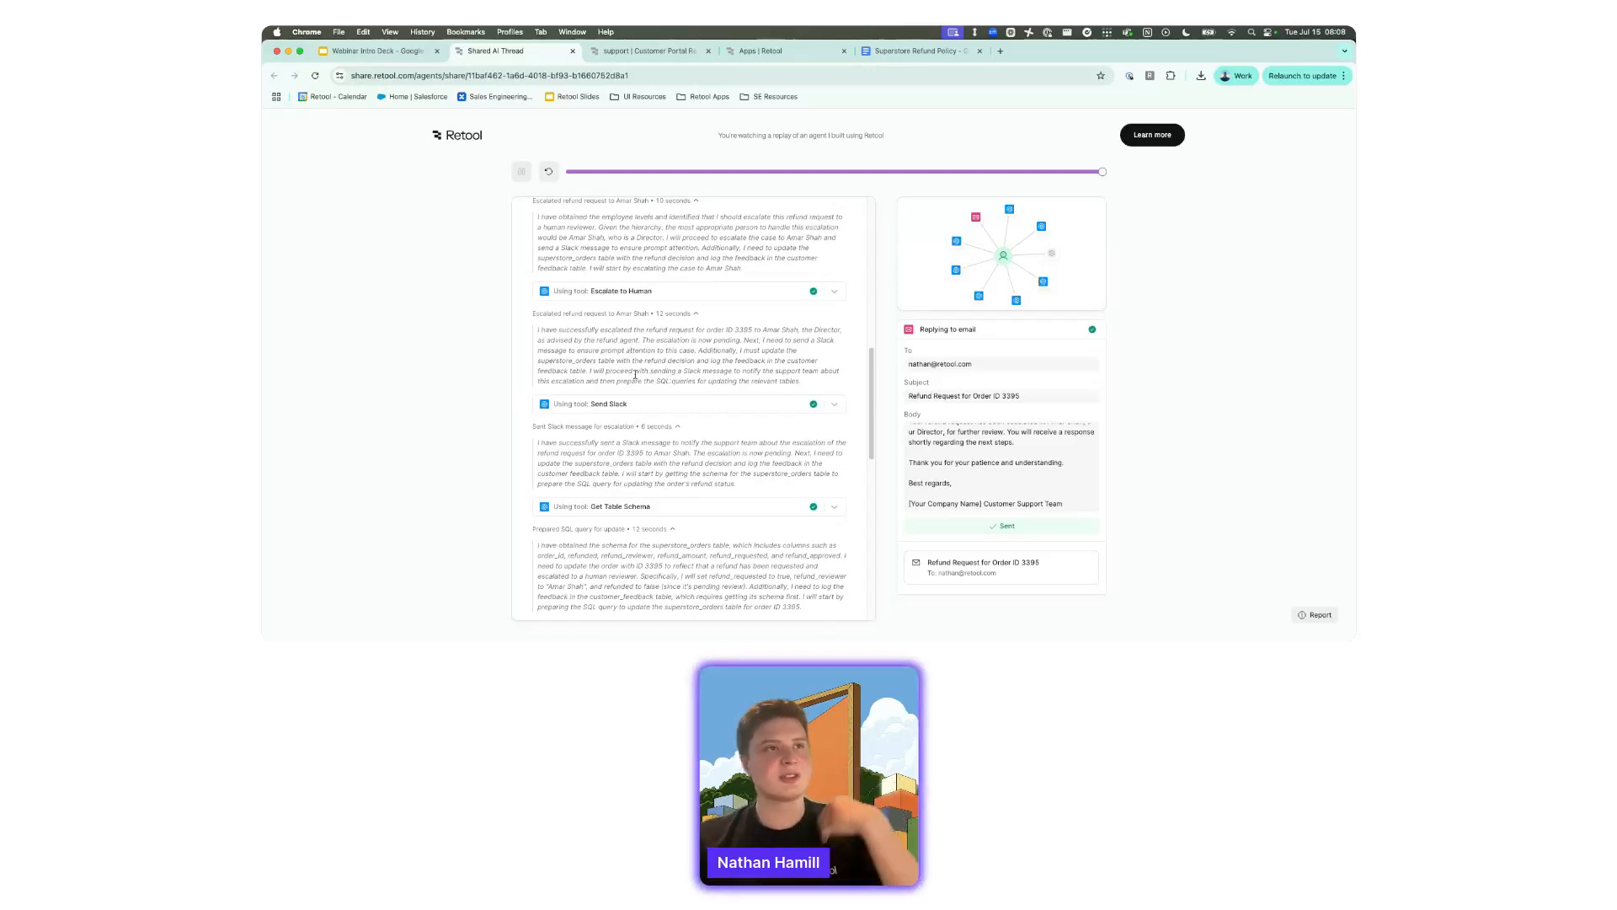
pyautogui.scroll(-2, 673, 368)
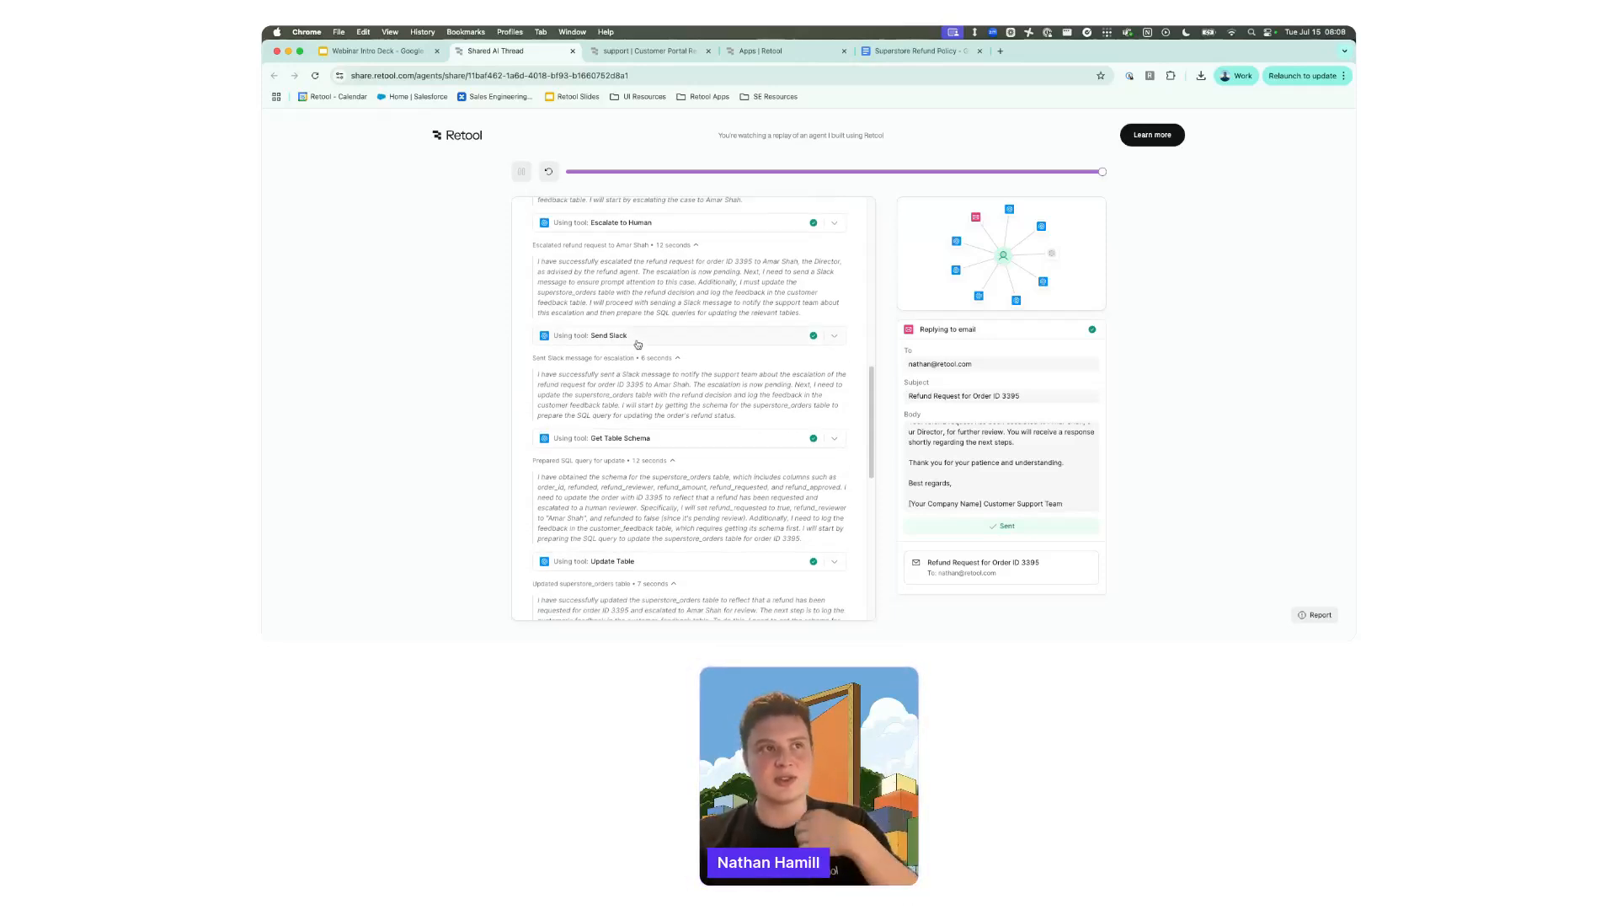
pyautogui.scroll(-4, 641, 341)
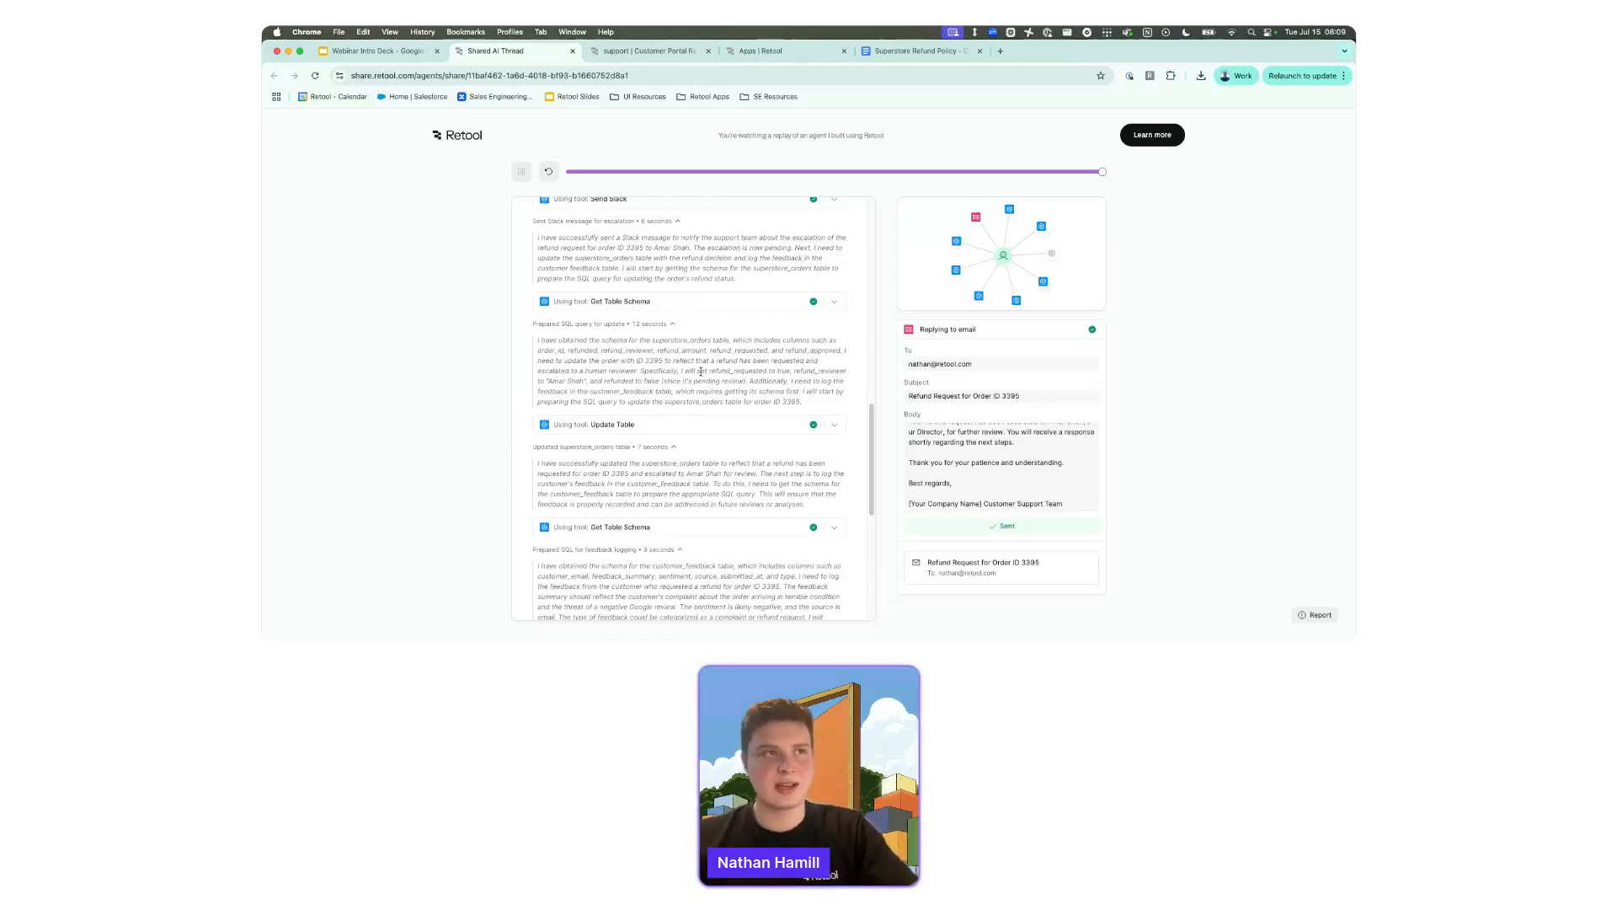
# Examine the details of the superstore_orders Get Table Schema call and expand its result items.
pyautogui.click(681, 305)
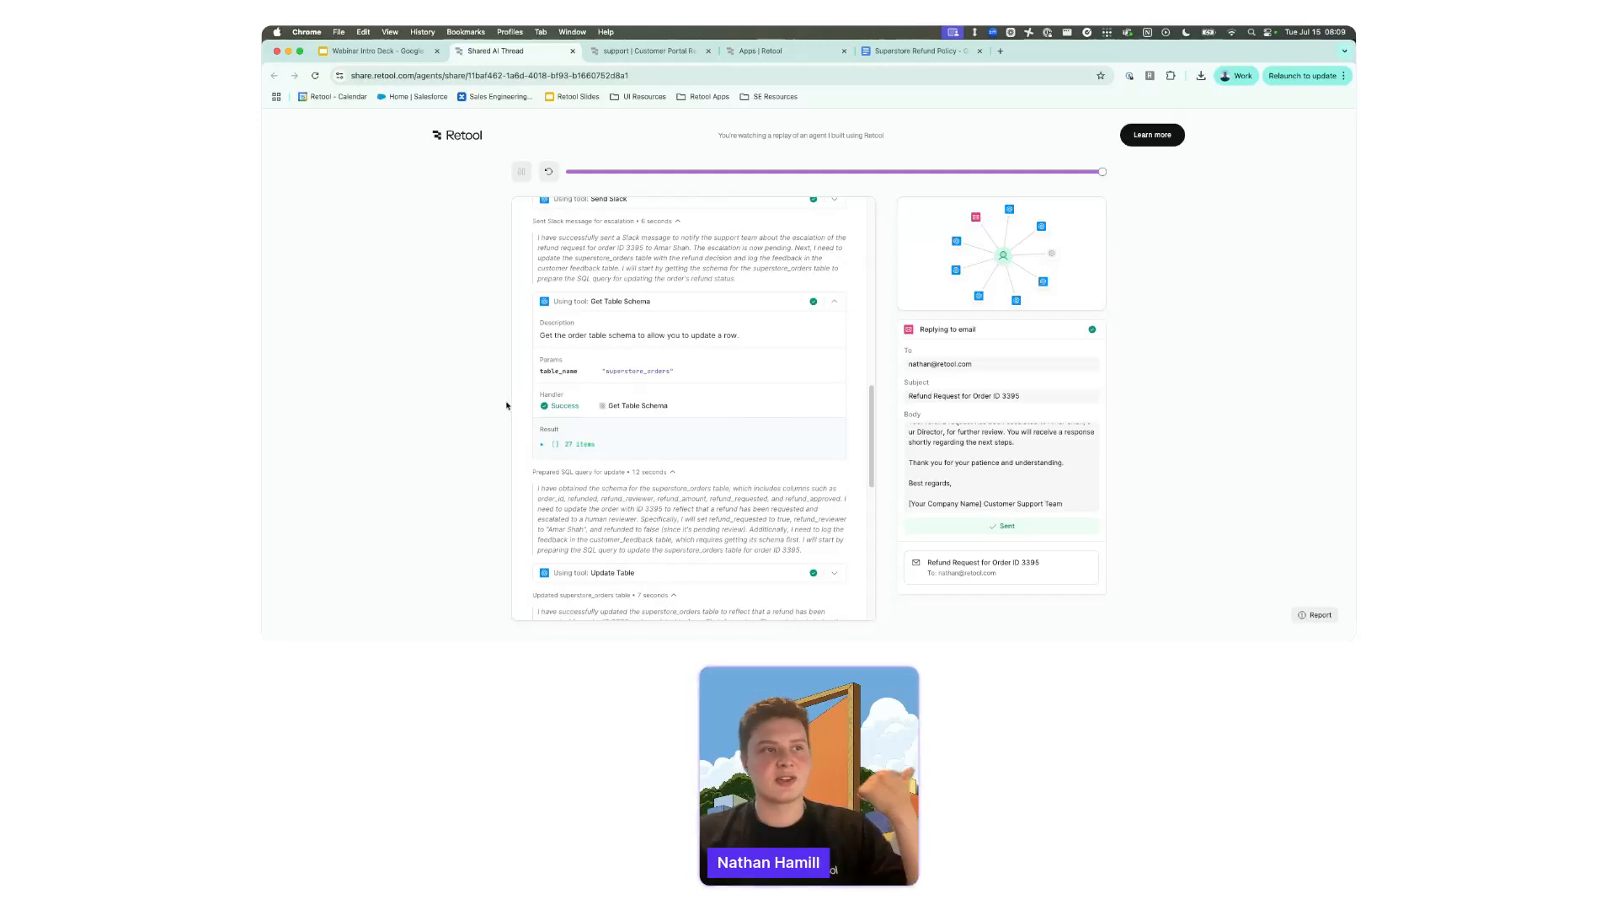
pyautogui.scroll(-3, 539, 388)
pyautogui.click(559, 308)
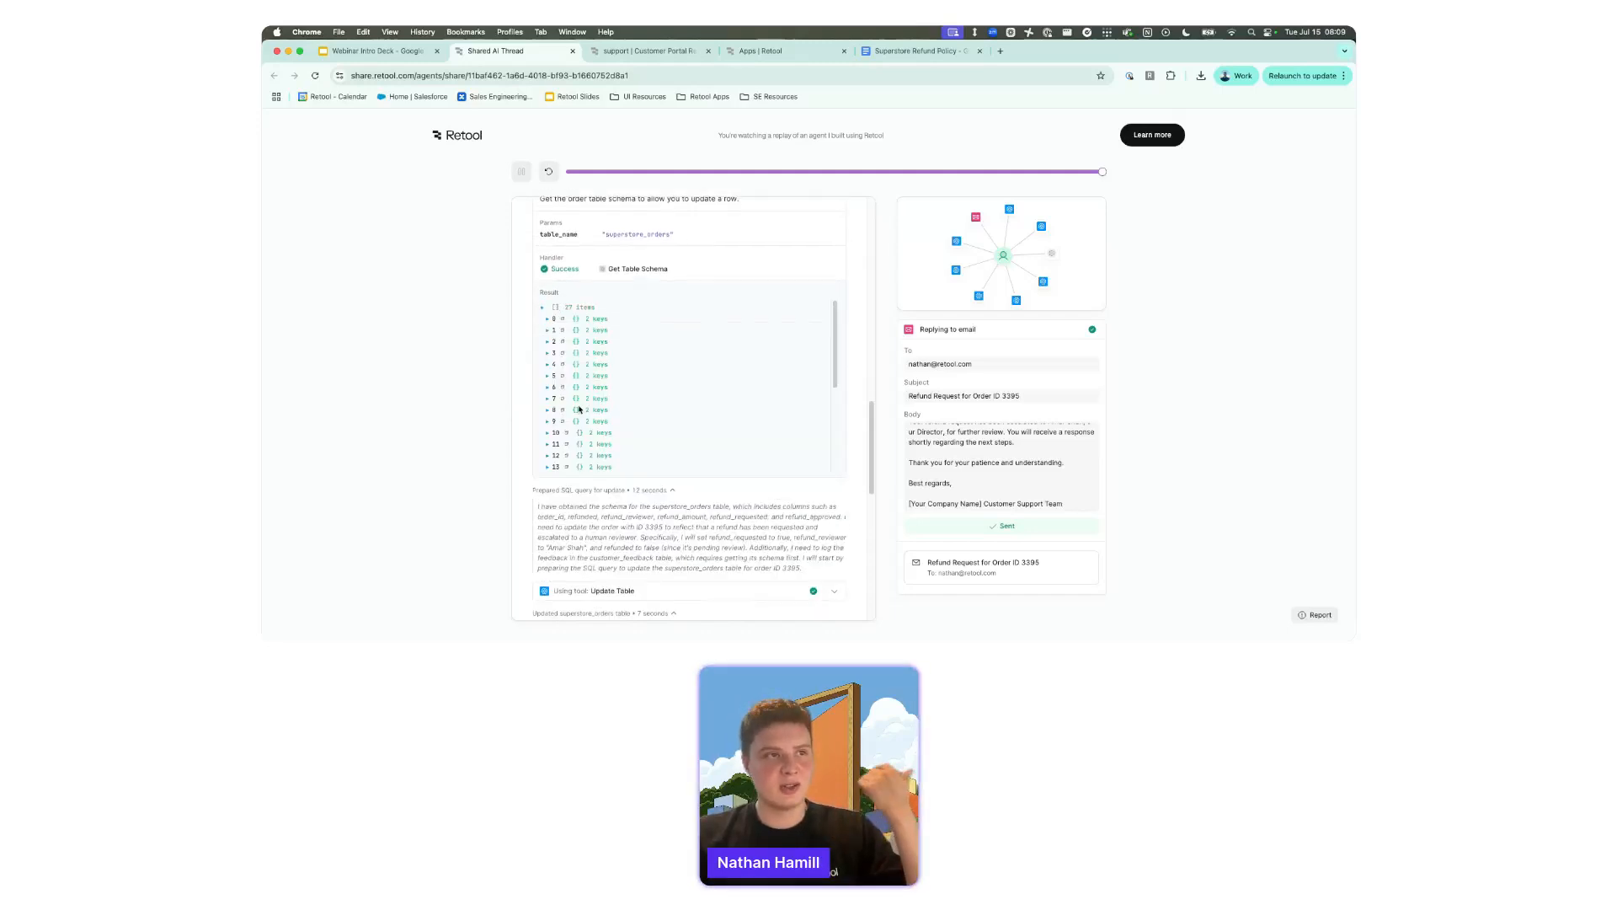
# Inspect the SQL parameters of the superstore_orders Update Table call and read the thread to its final reply.
pyautogui.scroll(-6, 624, 363)
pyautogui.click(646, 323)
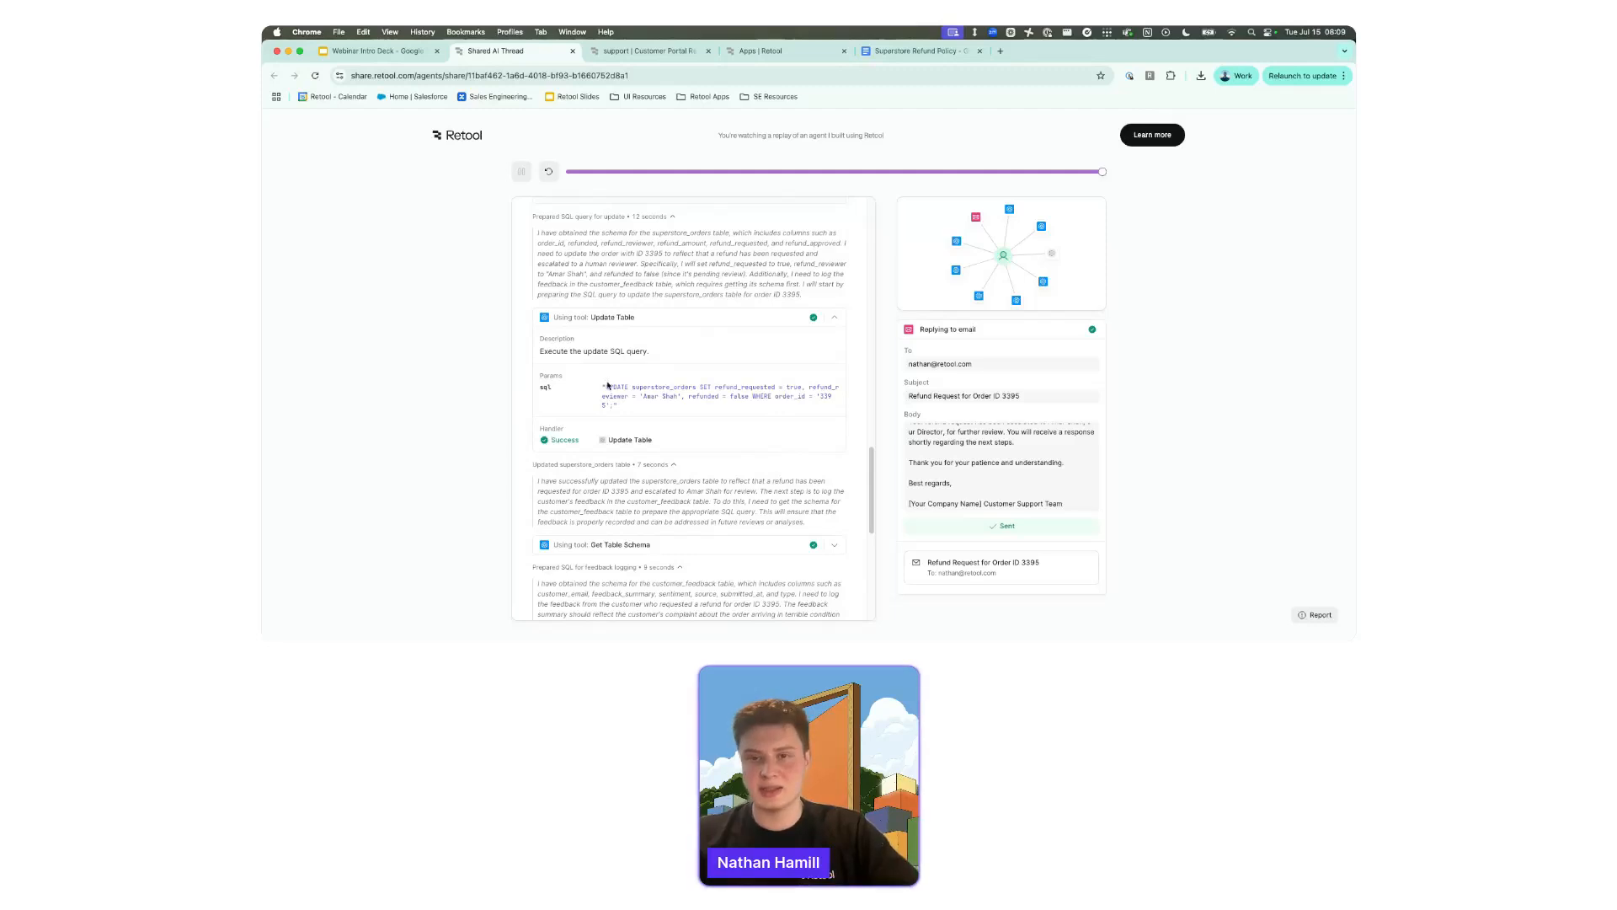
pyautogui.scroll(-10, 726, 523)
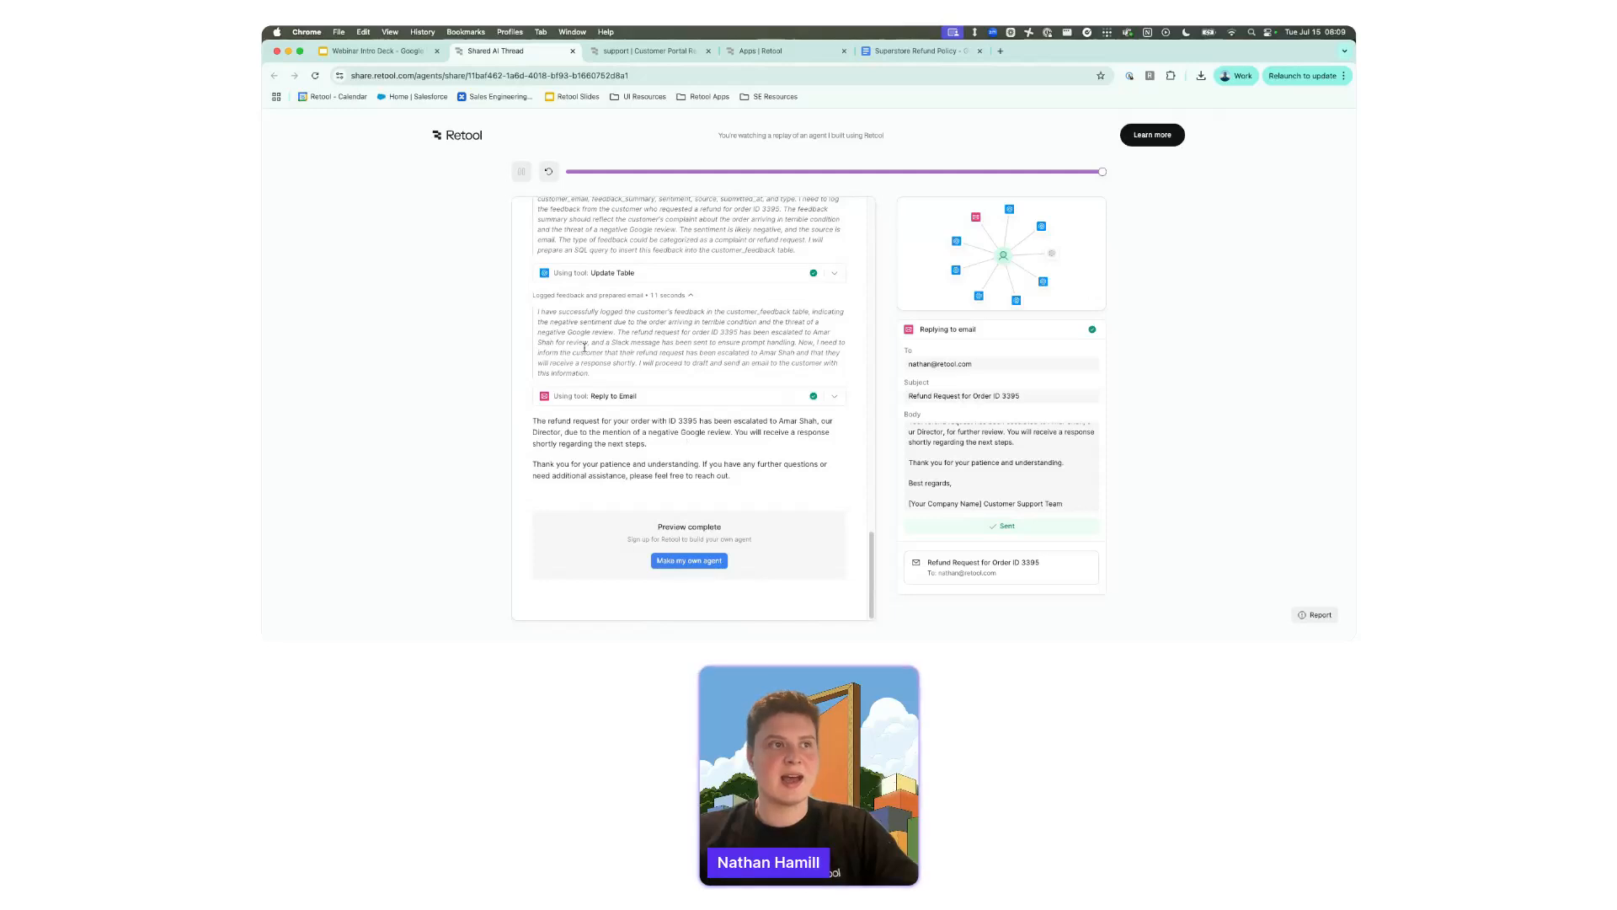
pyautogui.scroll(3, 675, 426)
pyautogui.scroll(-3, 652, 506)
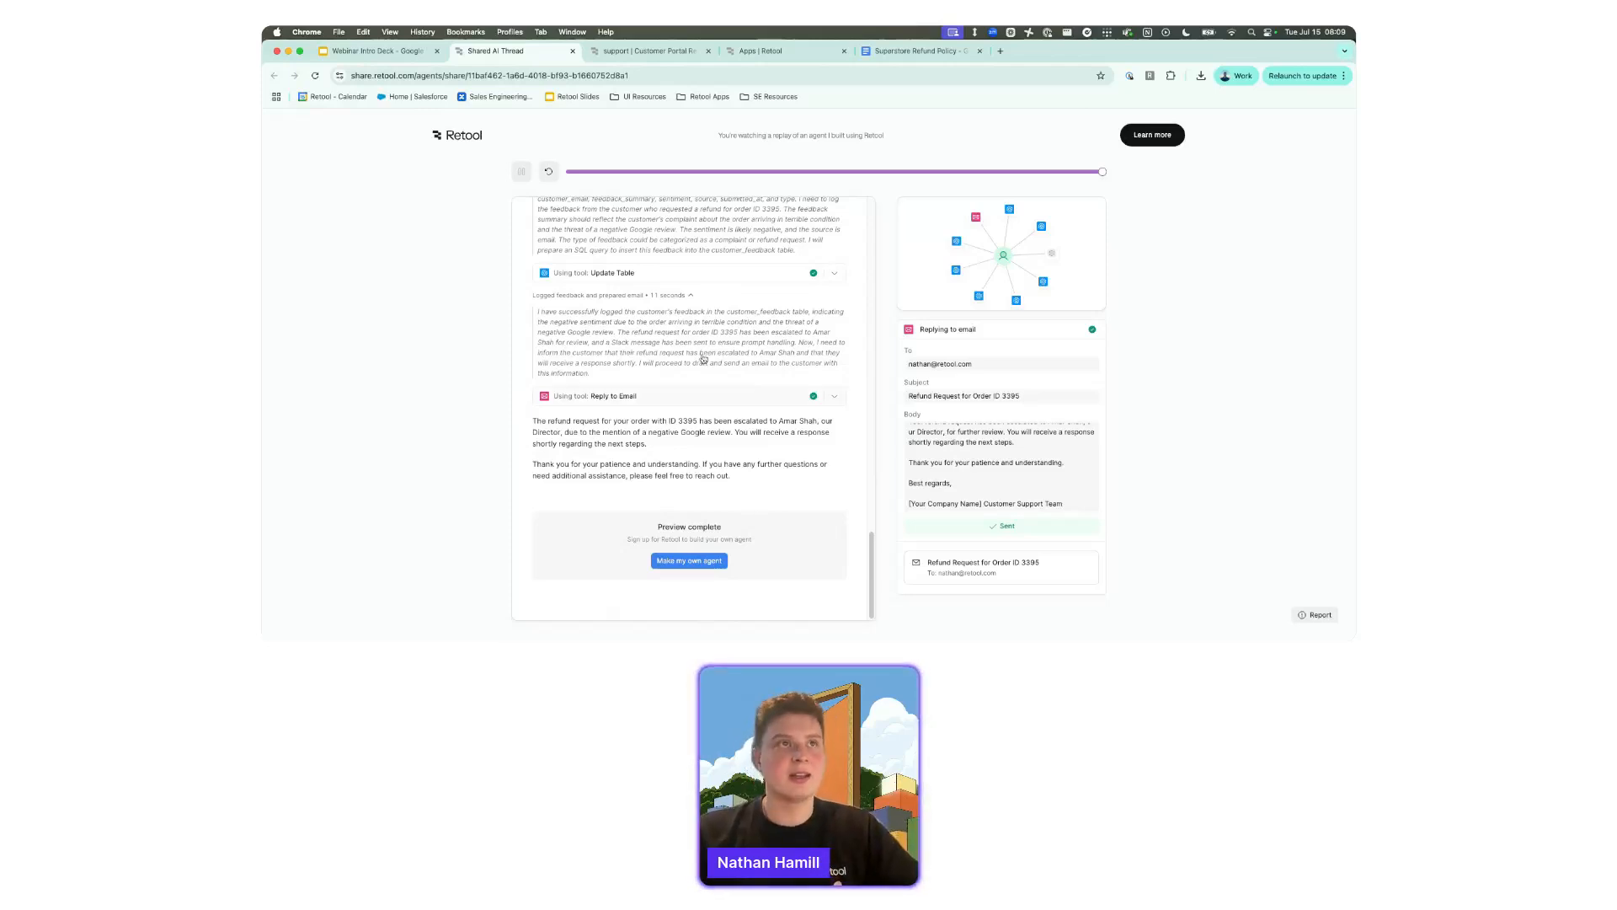
# Switch to the customer portal, preview the support agent chat from the orders page, and return to the support tickets.
pyautogui.click(628, 59)
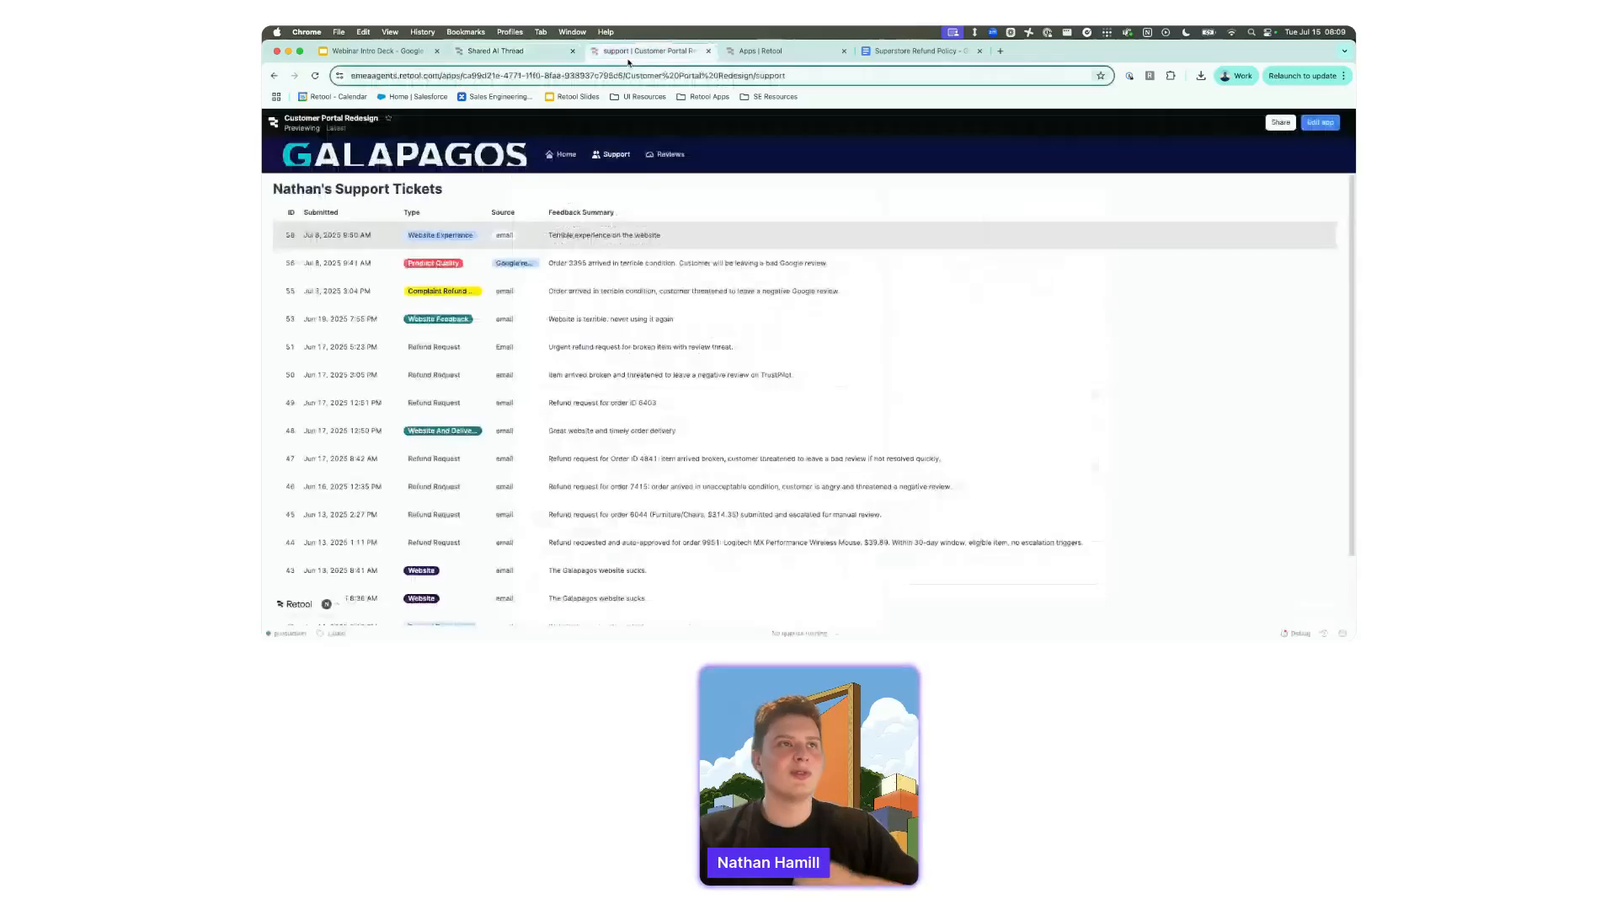
pyautogui.click(560, 155)
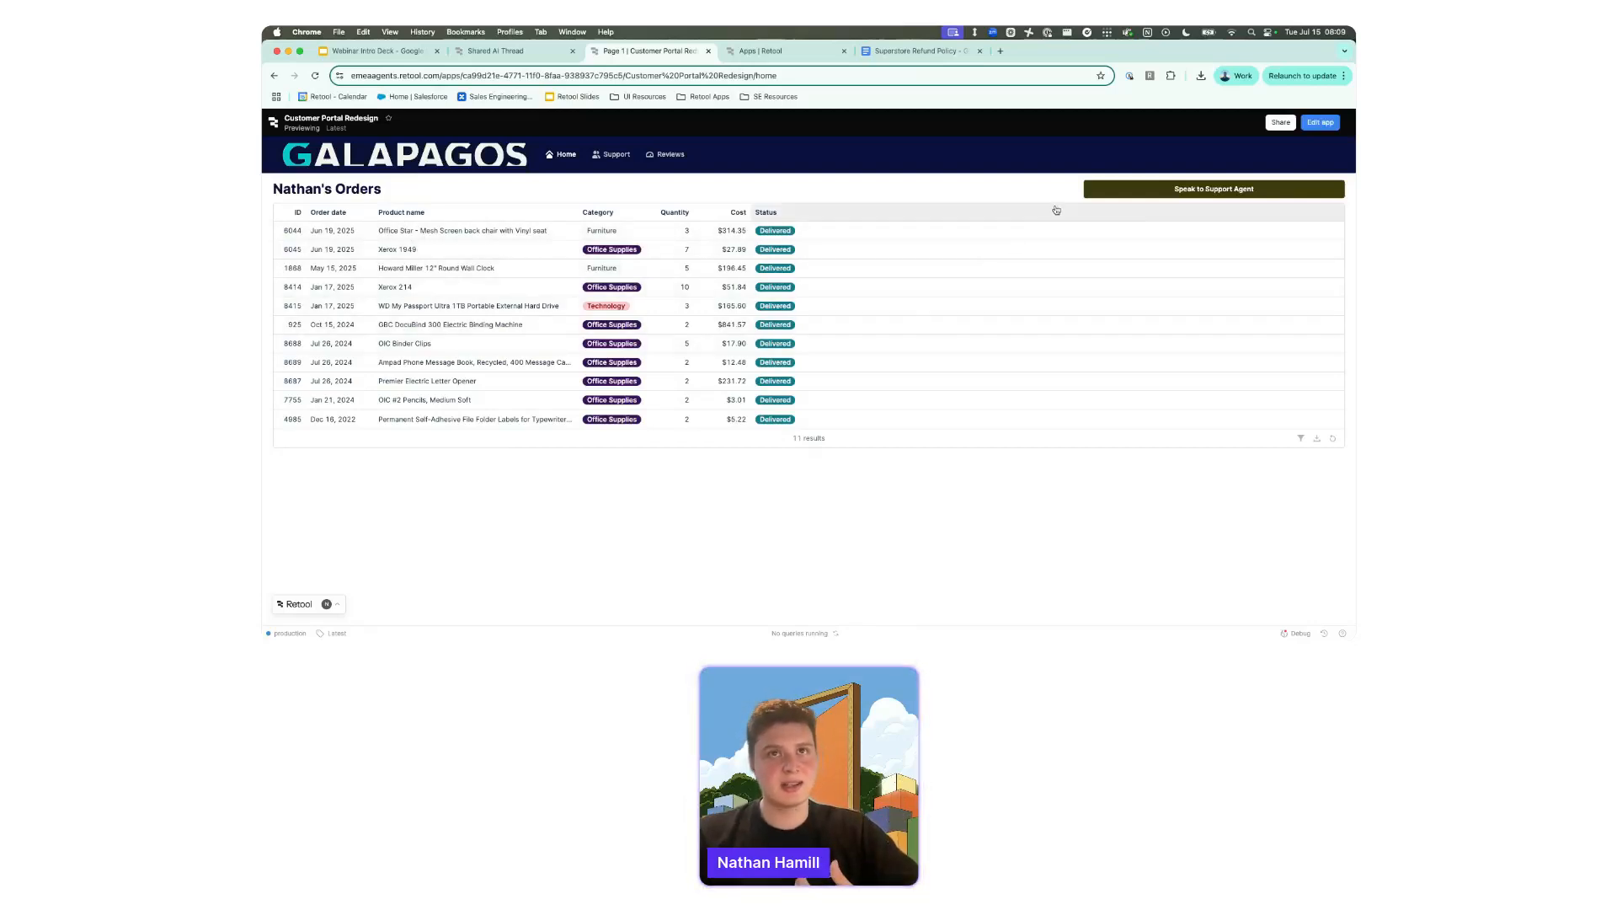
pyautogui.click(1129, 193)
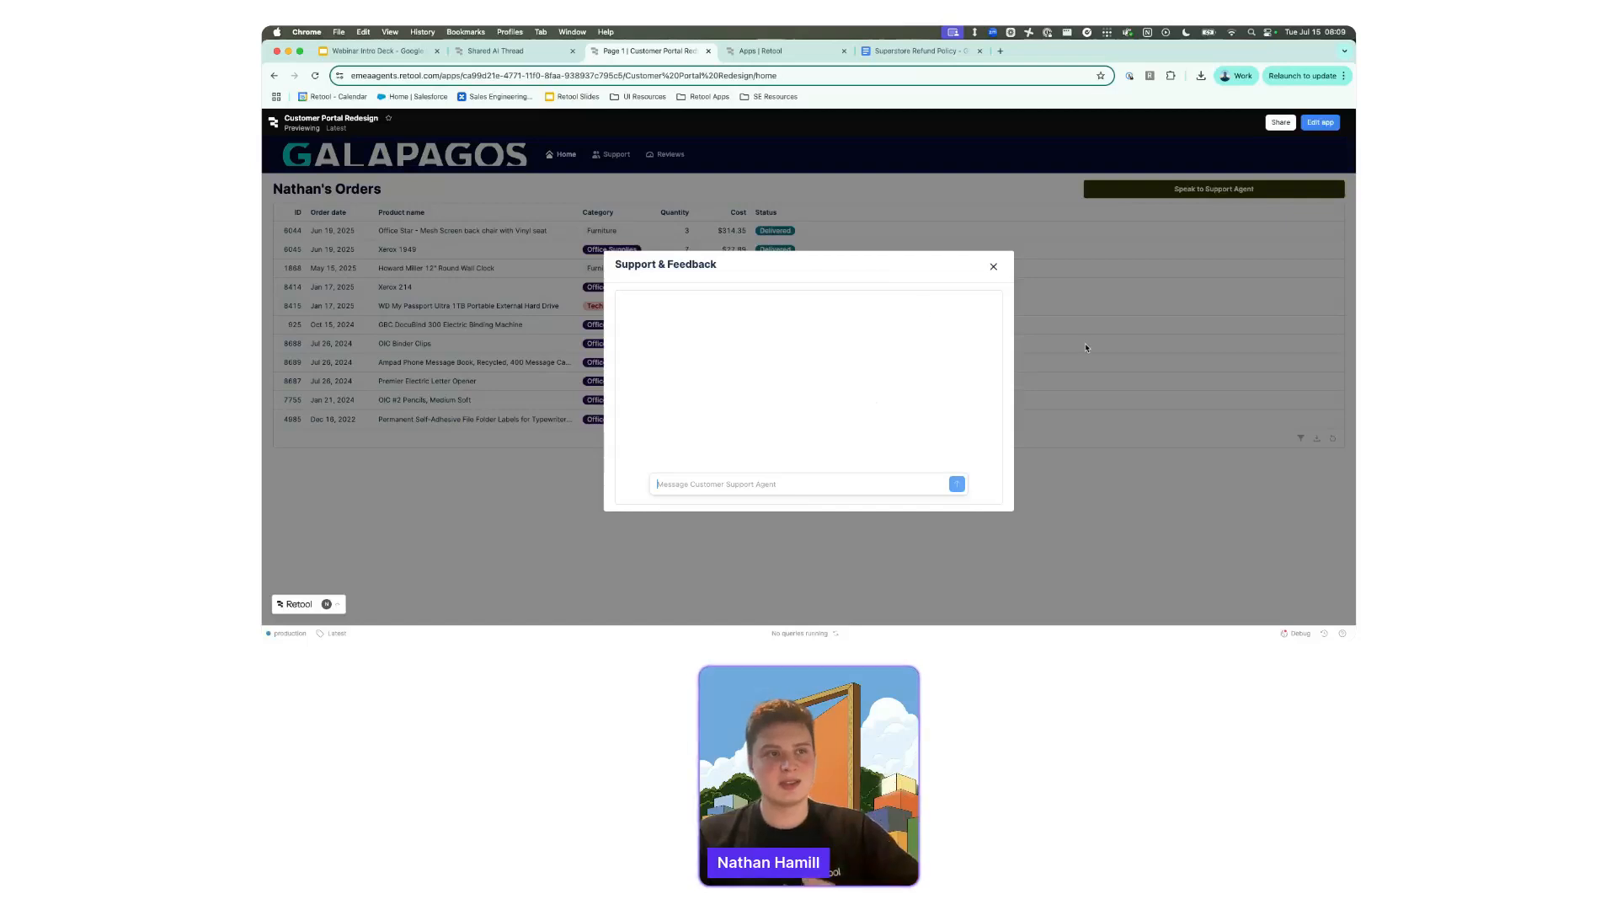
pyautogui.click(994, 267)
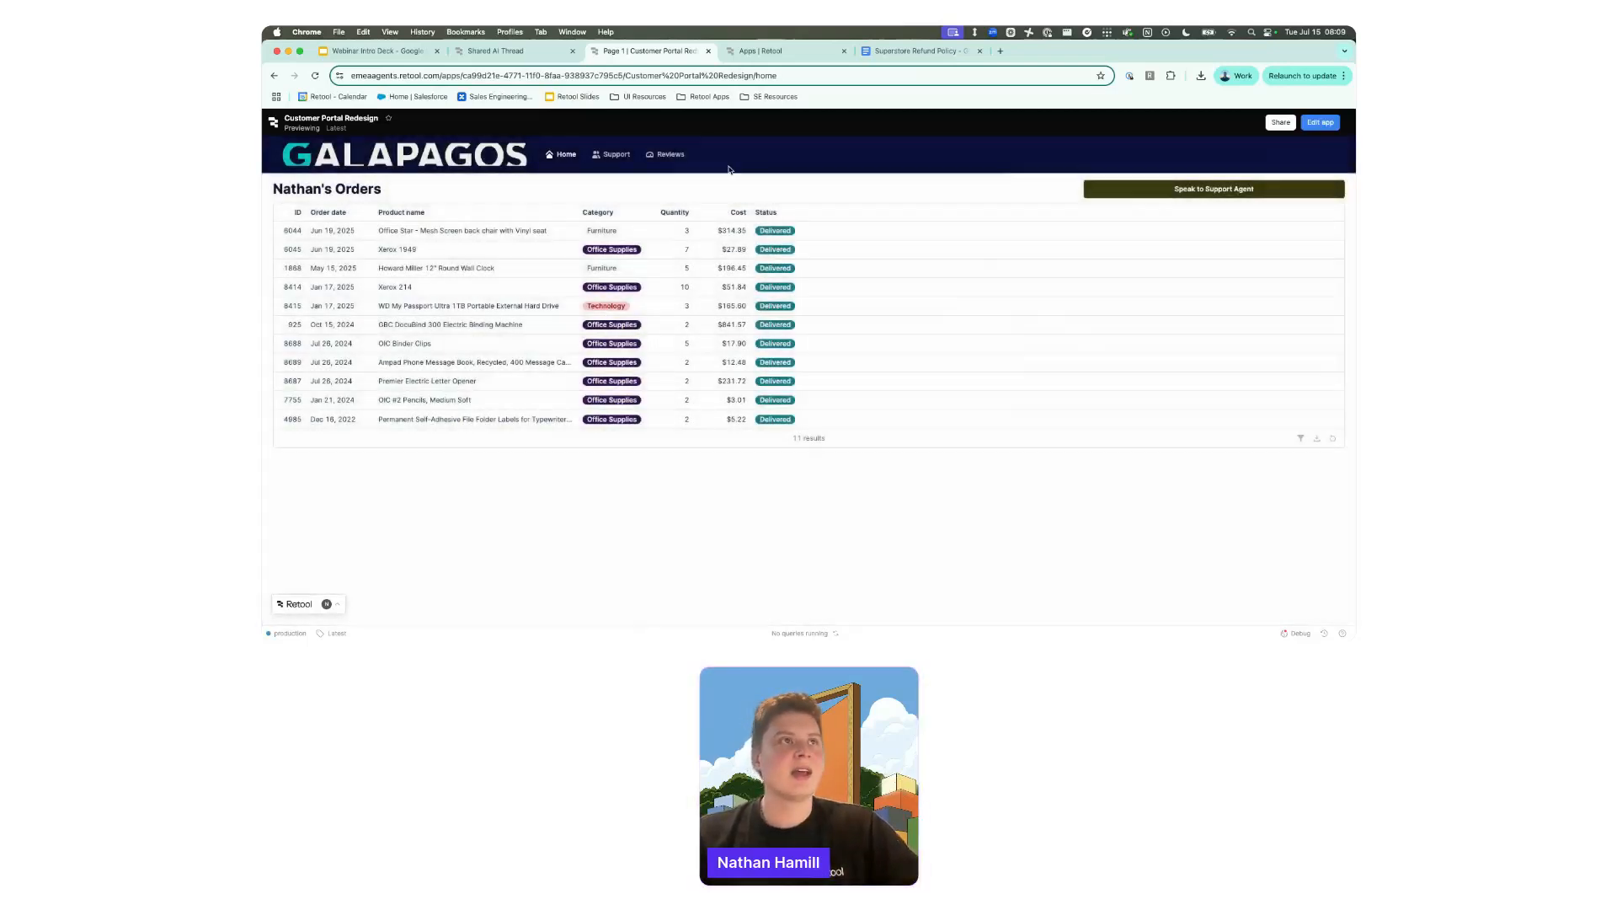
pyautogui.click(614, 155)
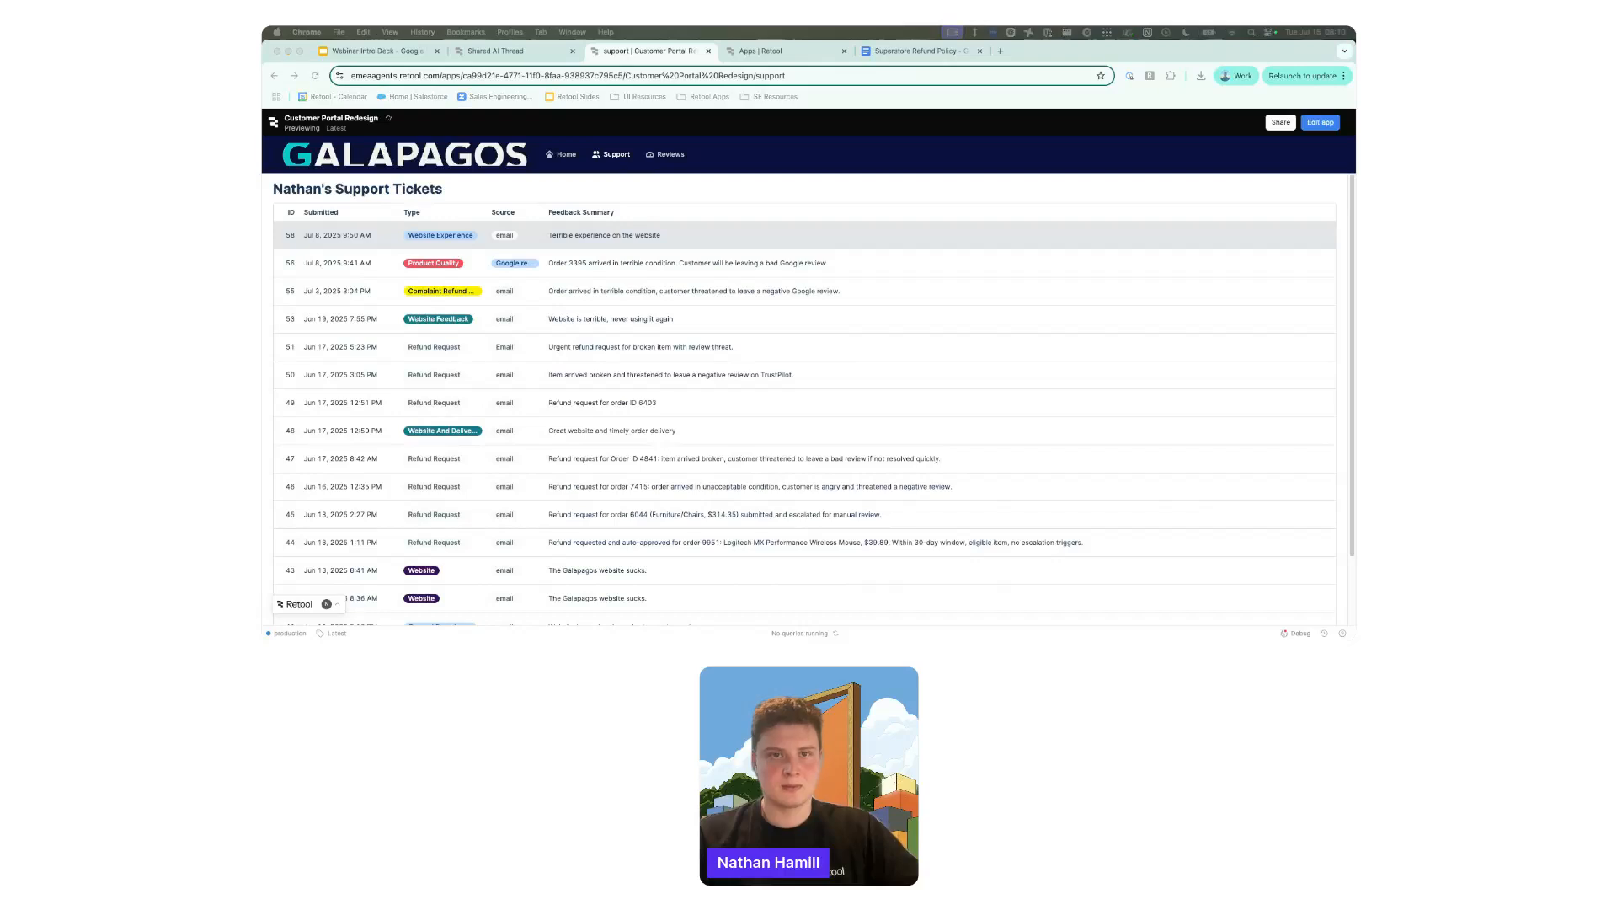
# Go to Retool's Agents area and start an agent from scratch, naming it with the presenter's first name plus "Webinar Agent".
pyautogui.click(776, 51)
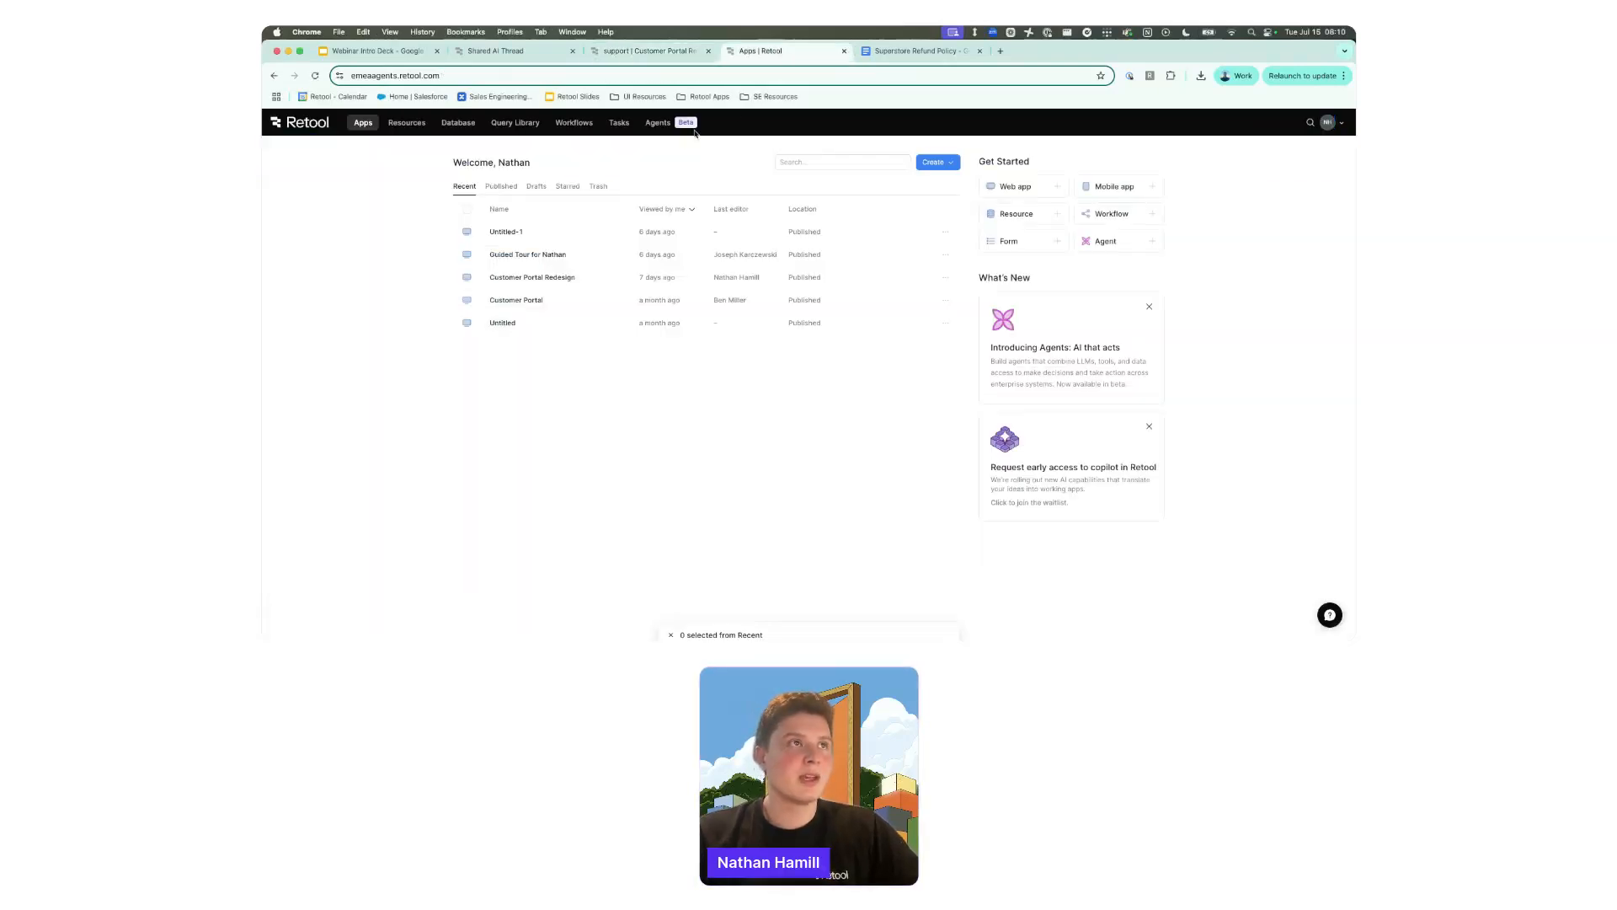
pyautogui.click(659, 126)
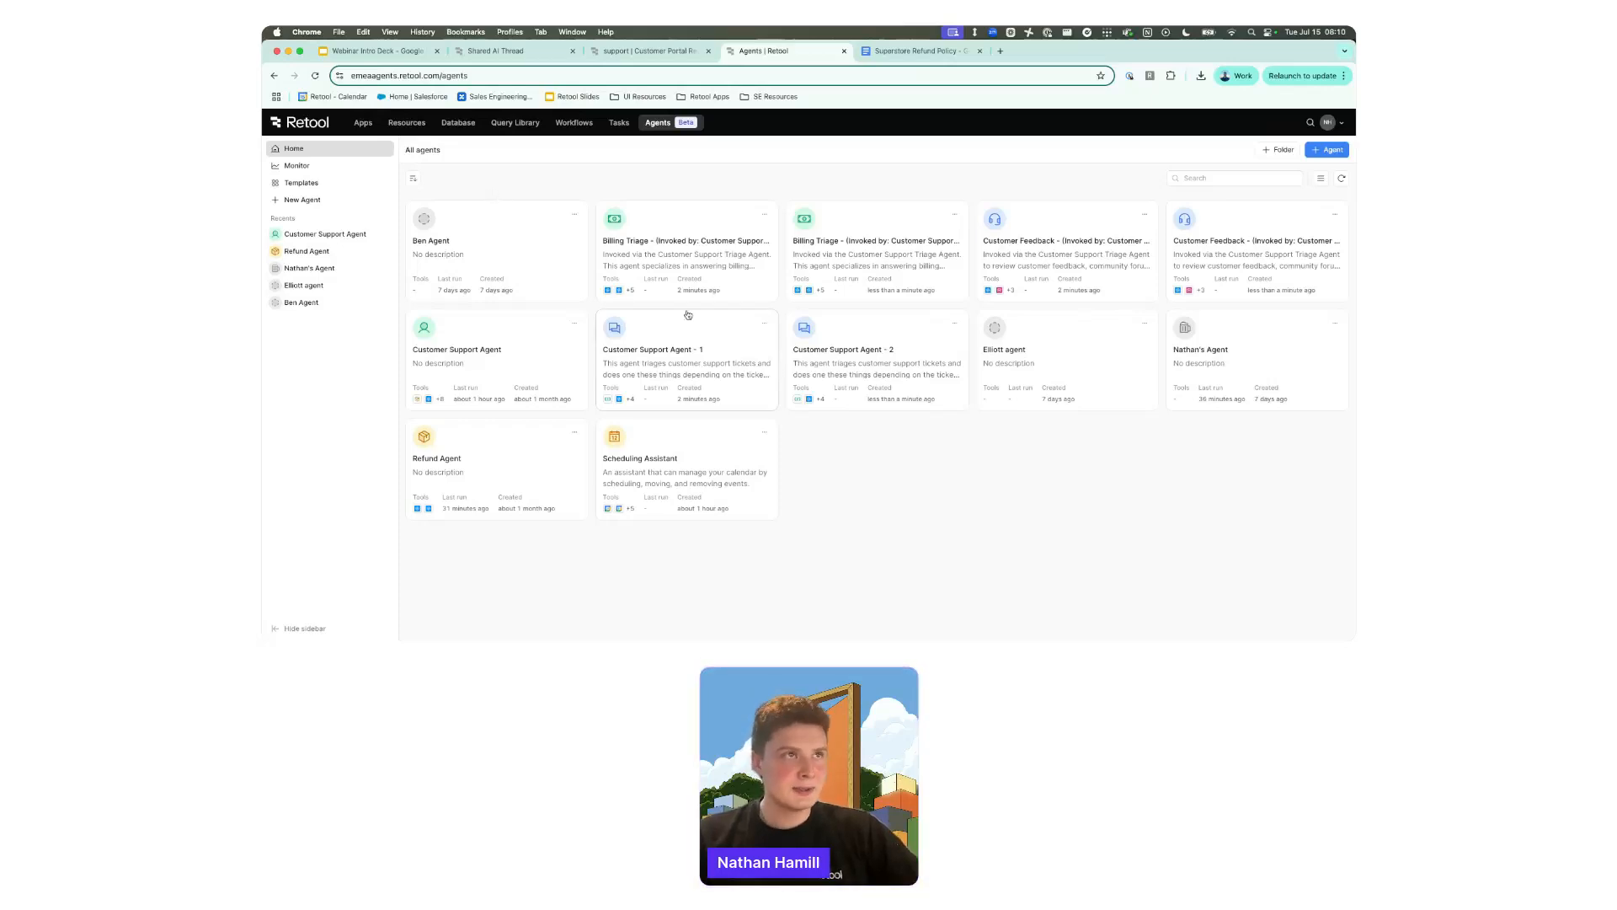
pyautogui.click(1332, 149)
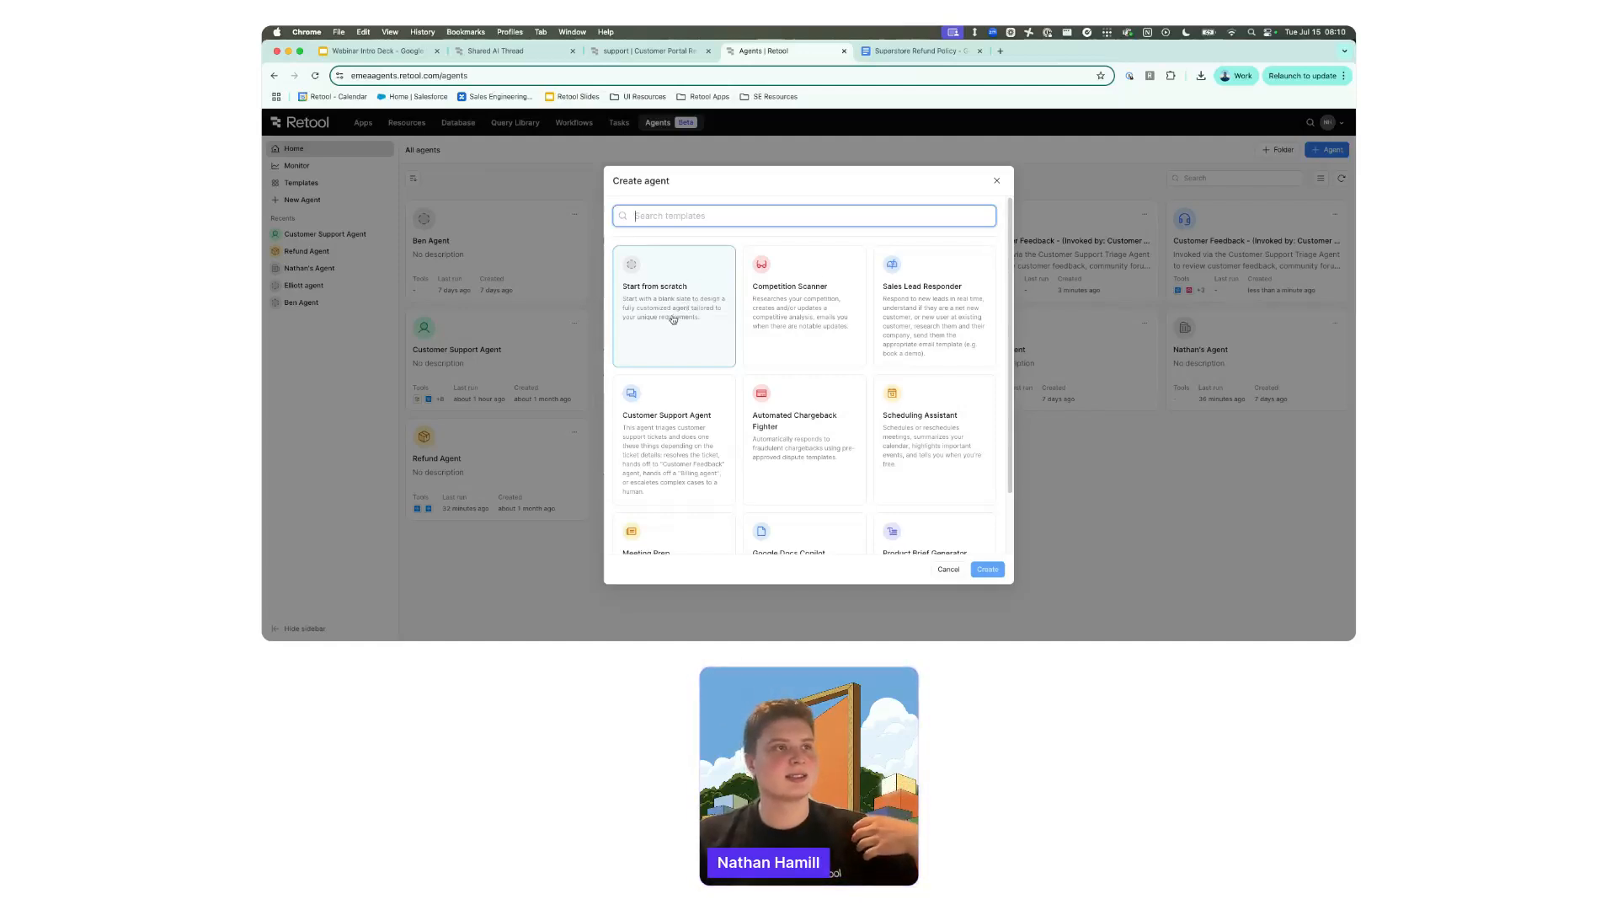
pyautogui.click(671, 314)
pyautogui.click(924, 226)
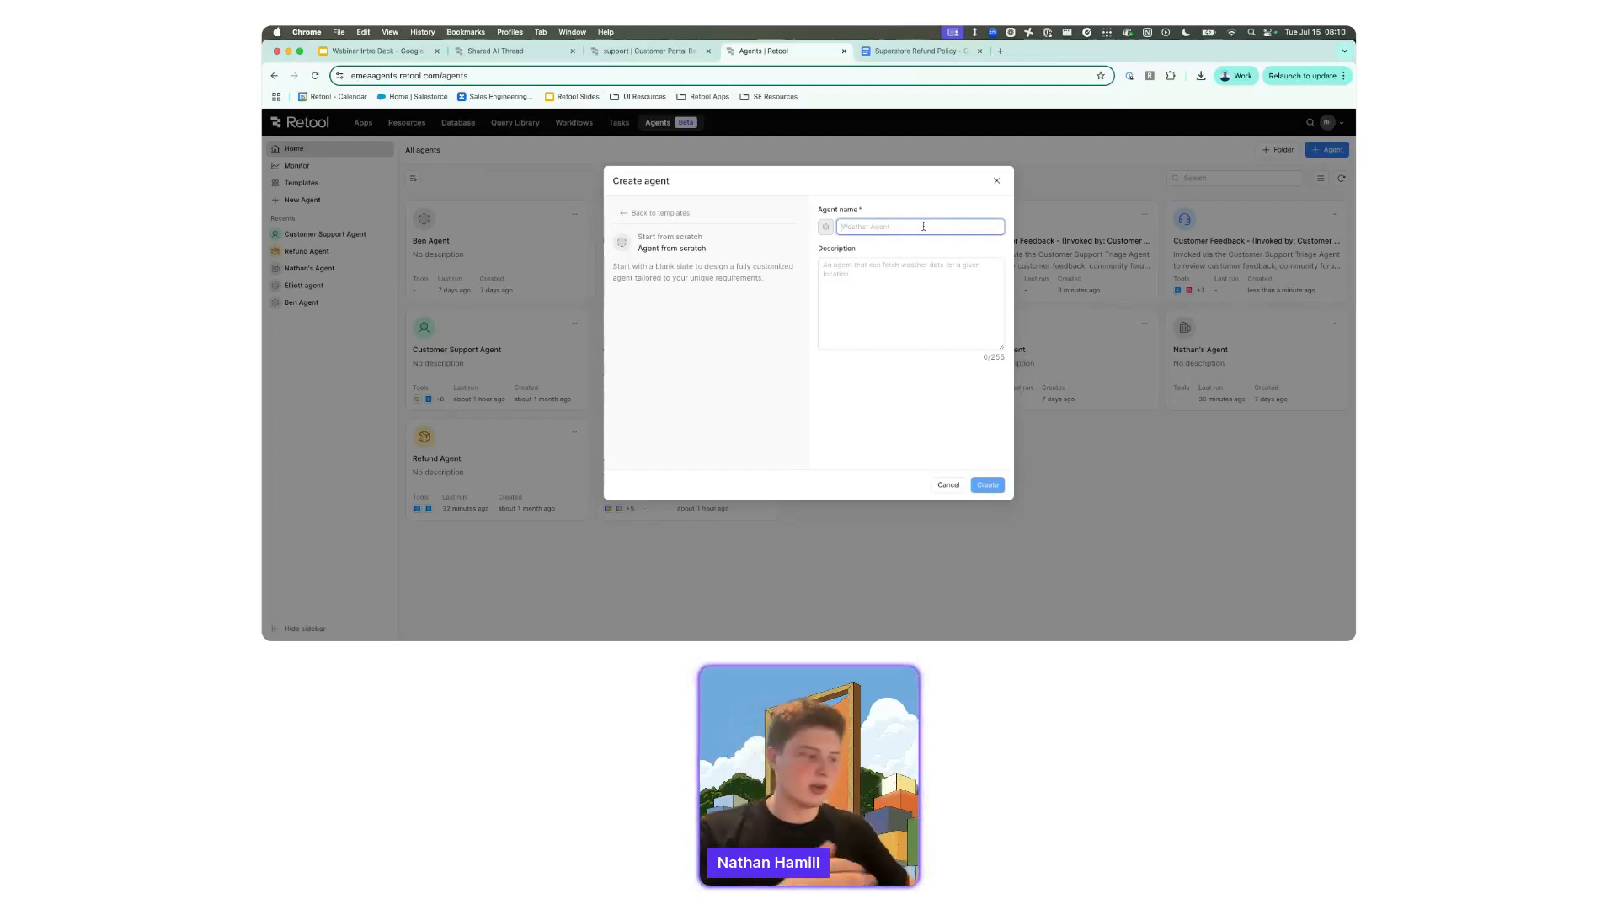
pyautogui.write('Nathan Webinar Age')
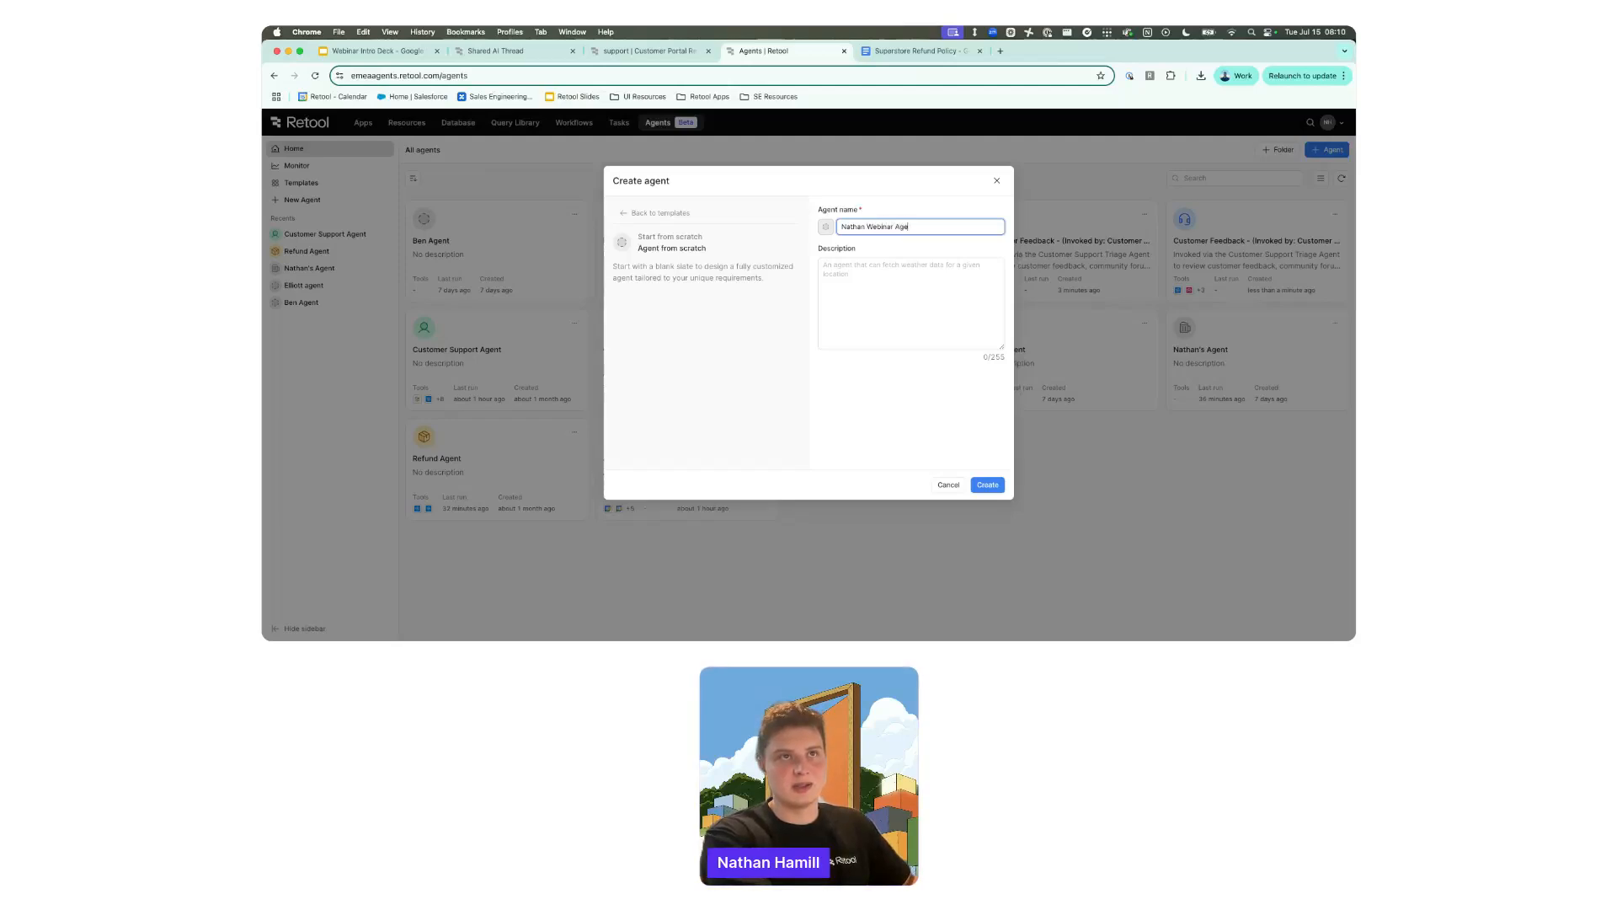
# Give the new agent a blue icon, leave its description empty, and create it.
pyautogui.click(621, 246)
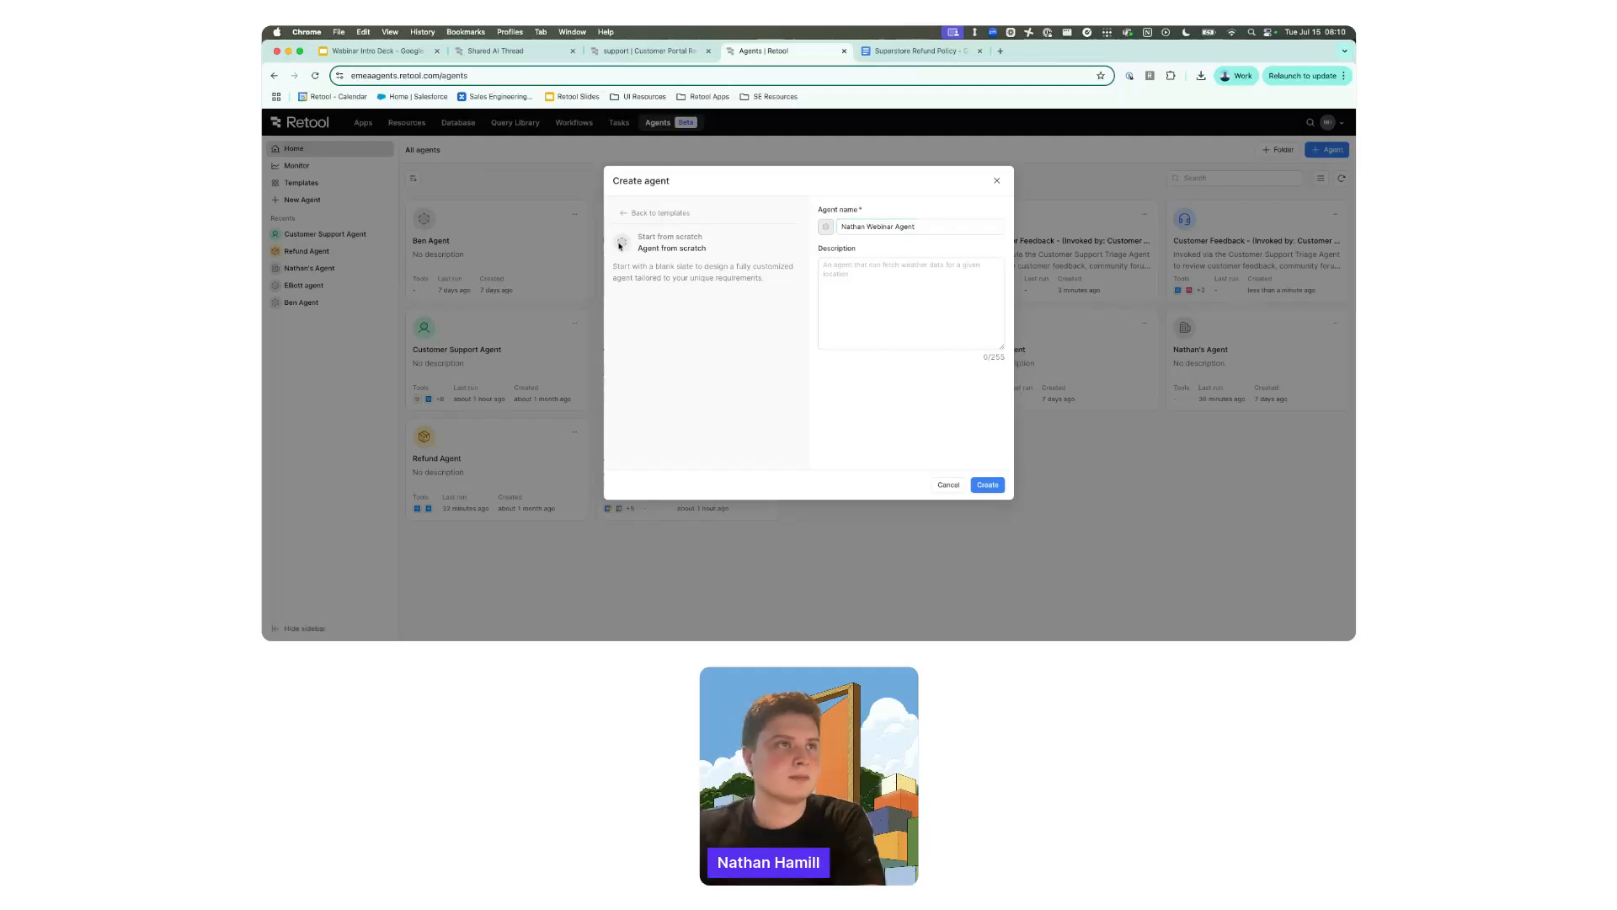
pyautogui.click(827, 226)
pyautogui.click(846, 274)
pyautogui.click(826, 227)
pyautogui.click(879, 361)
pyautogui.click(910, 412)
pyautogui.click(986, 486)
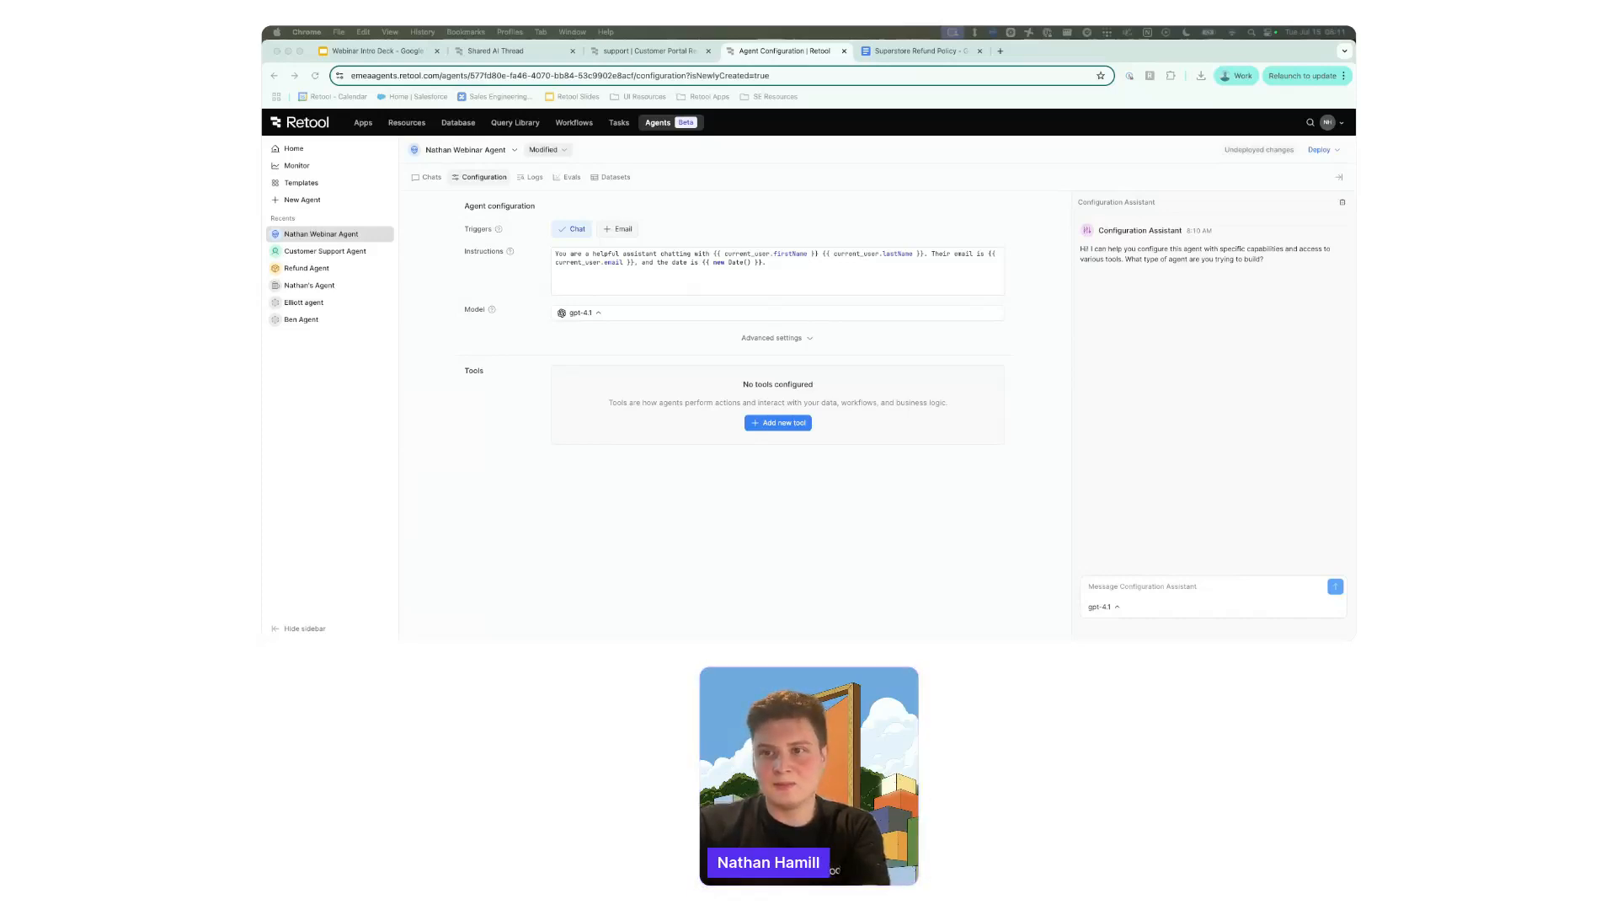
# Enable the Email trigger for the agent alongside Chat and review the email instructions in its prompt.
pyautogui.click(640, 285)
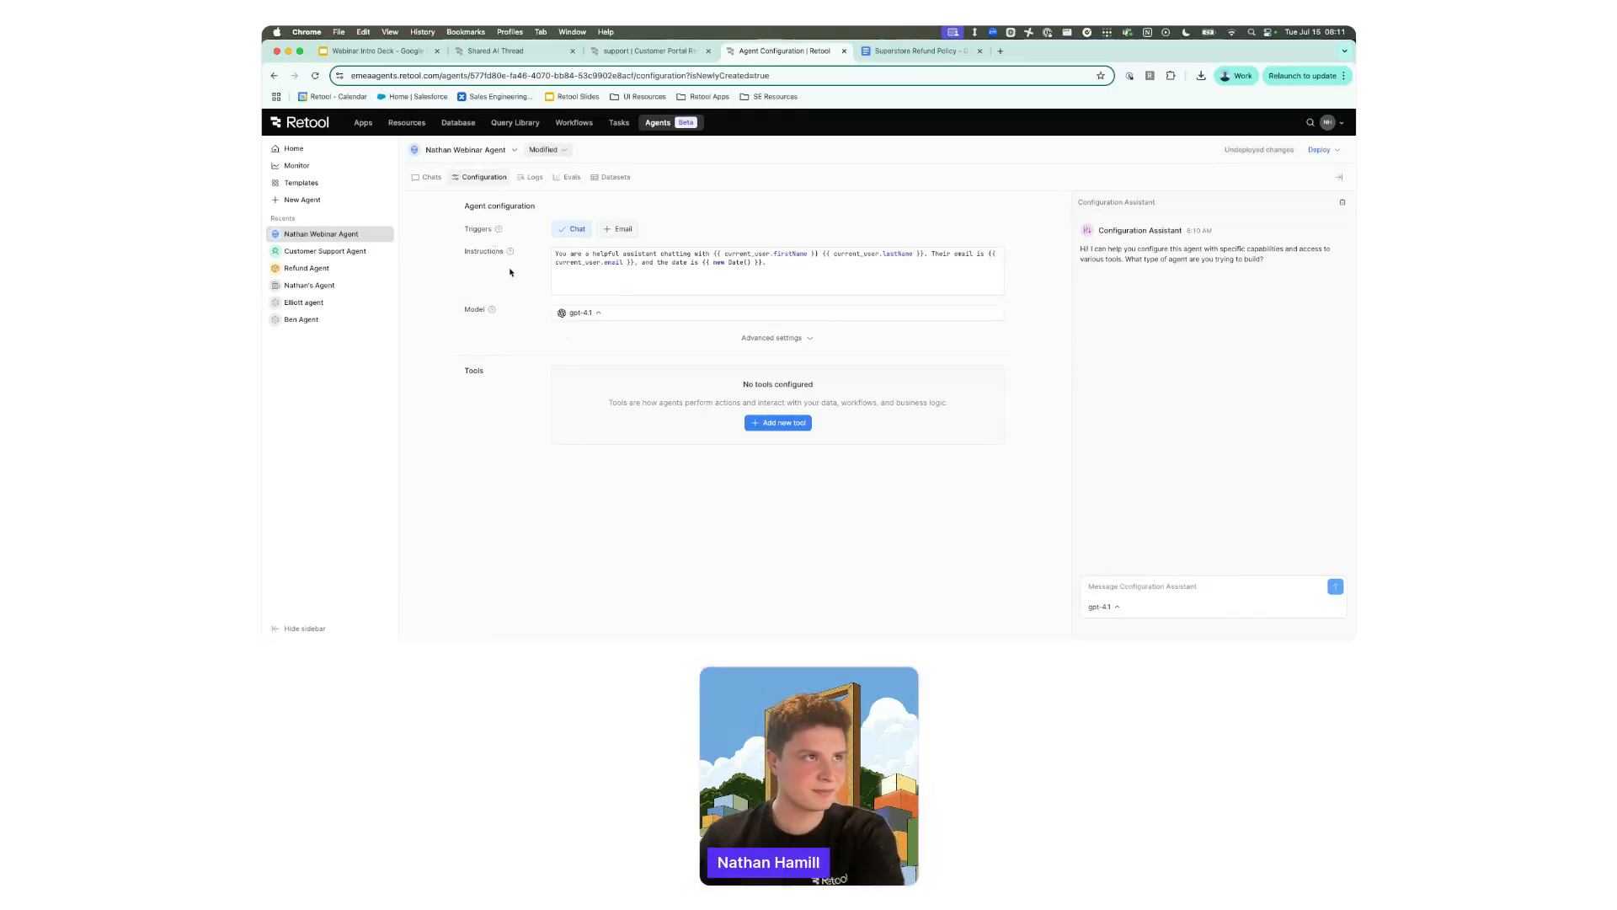
pyautogui.click(616, 230)
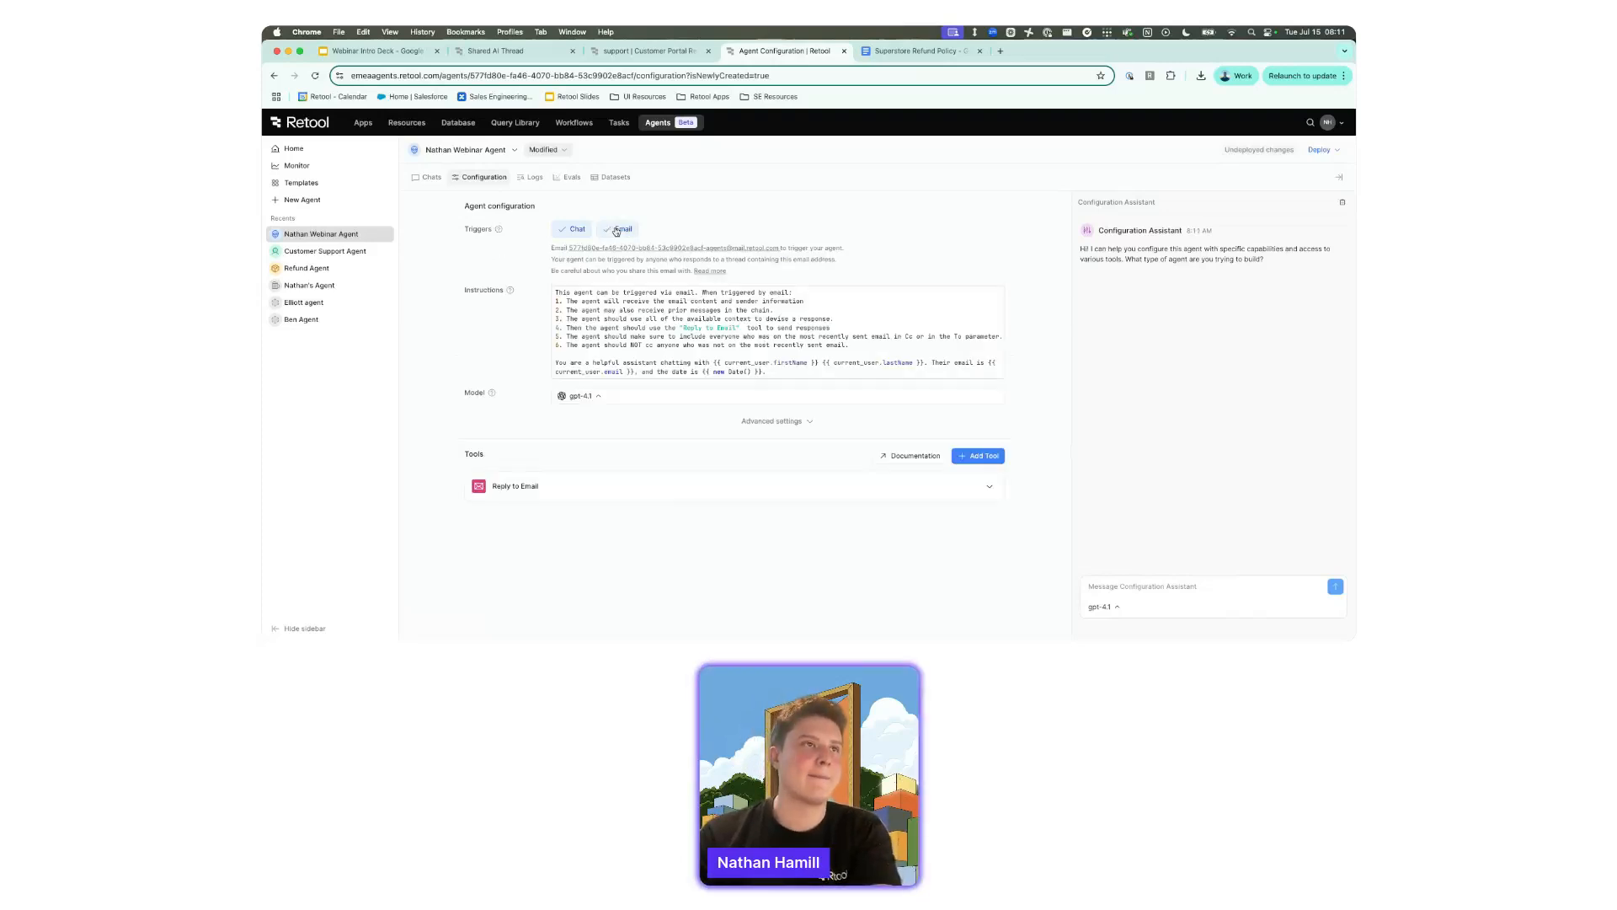
pyautogui.moveTo(870, 344); pyautogui.dragTo(552, 284)
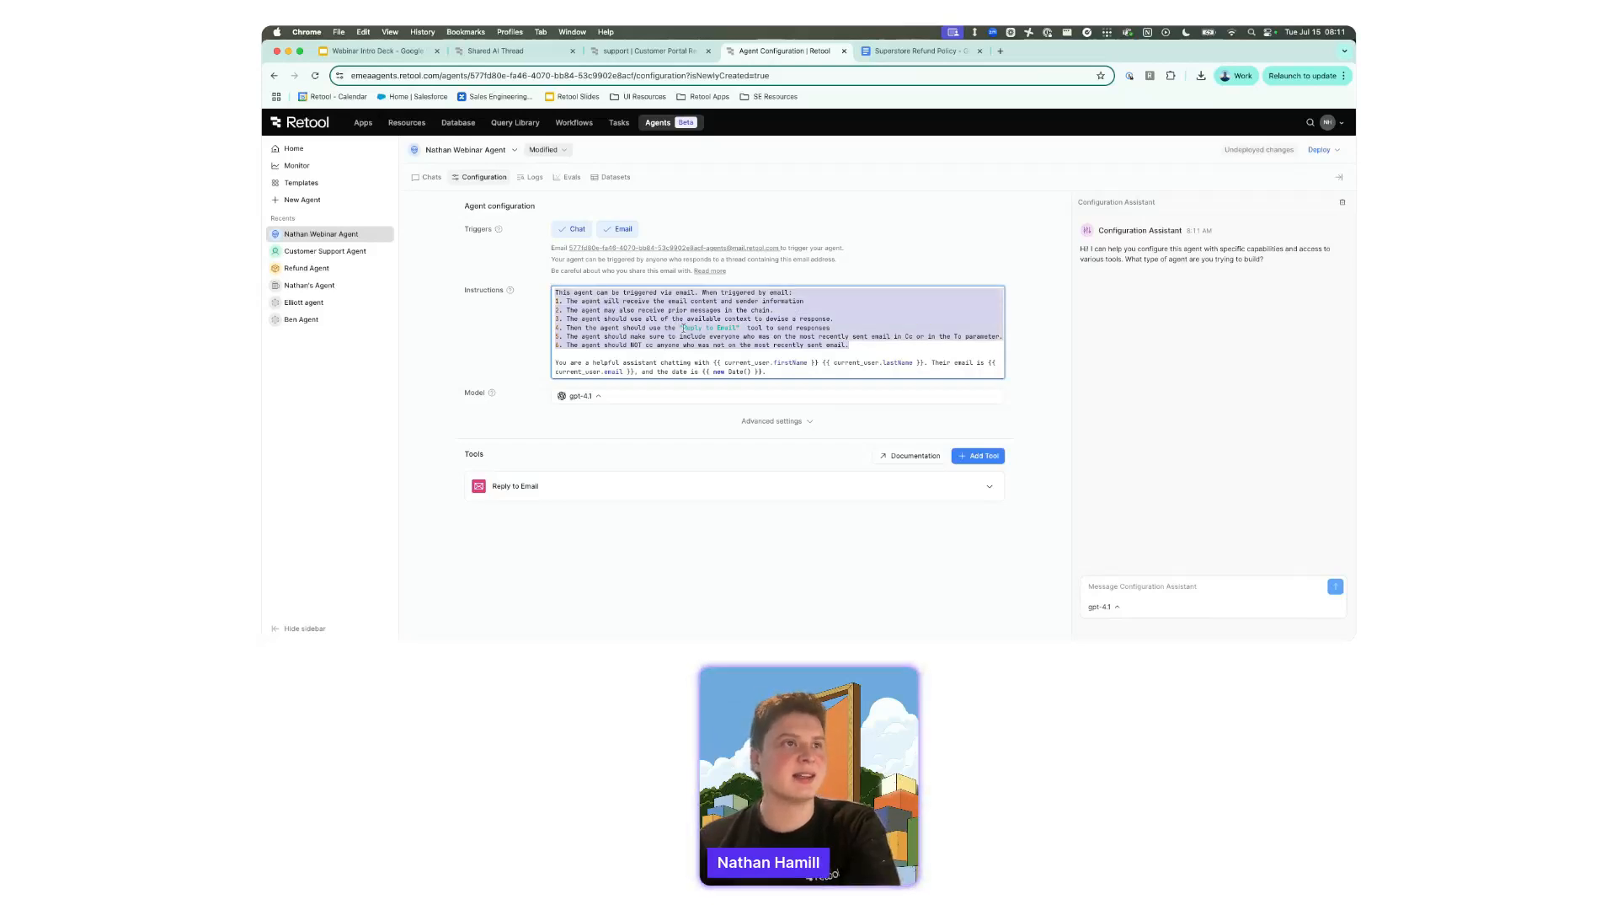
pyautogui.click(853, 346)
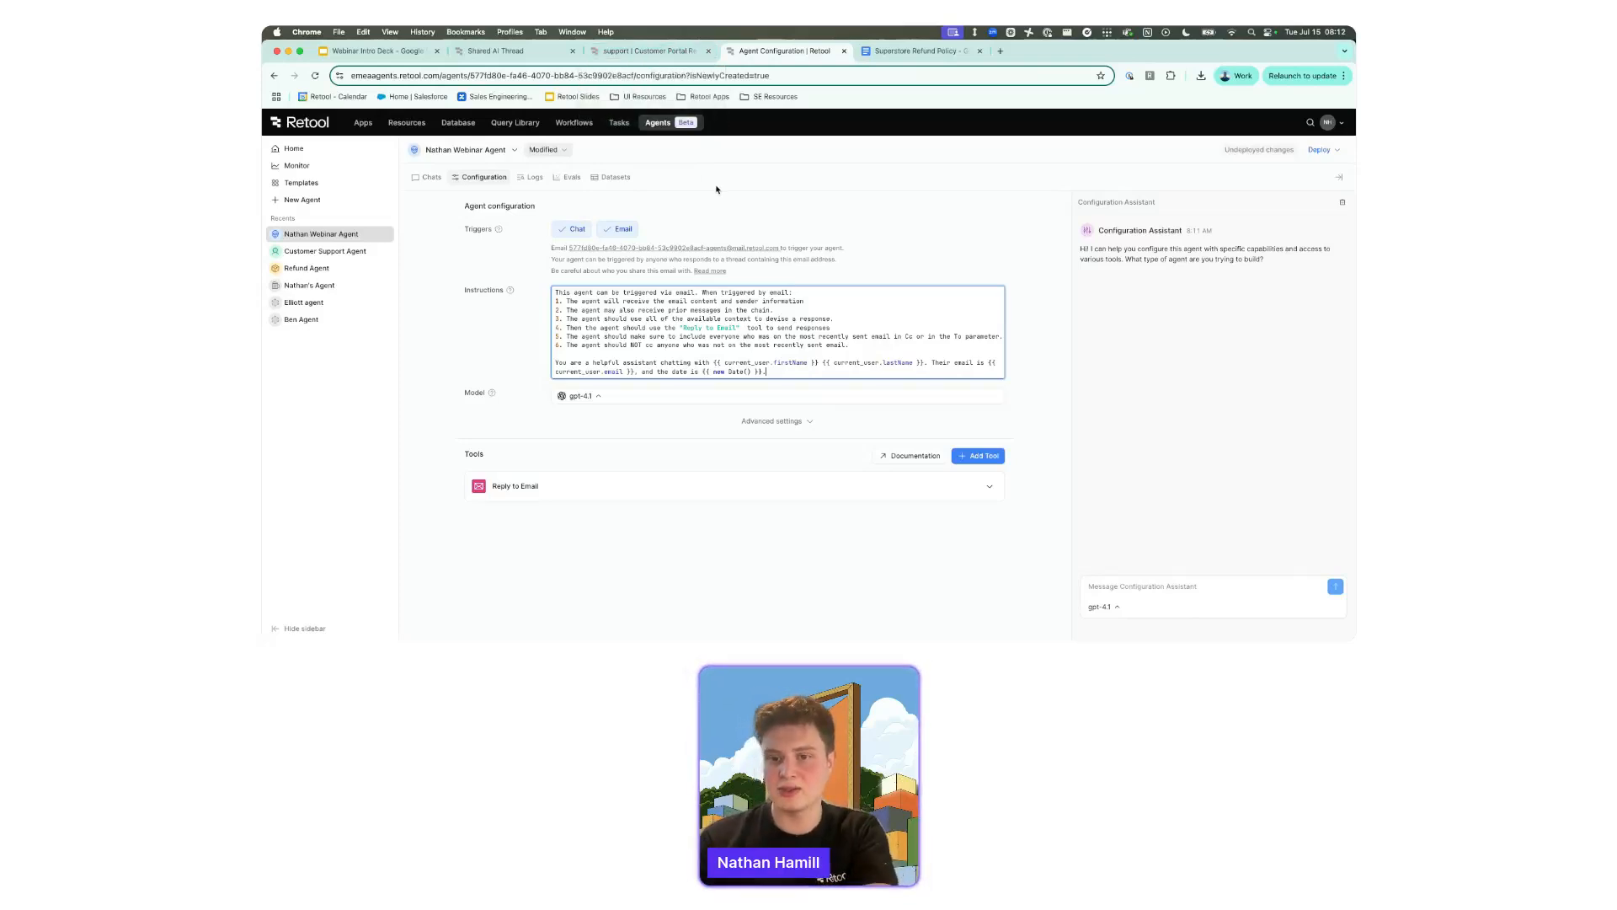
pyautogui.click(772, 203)
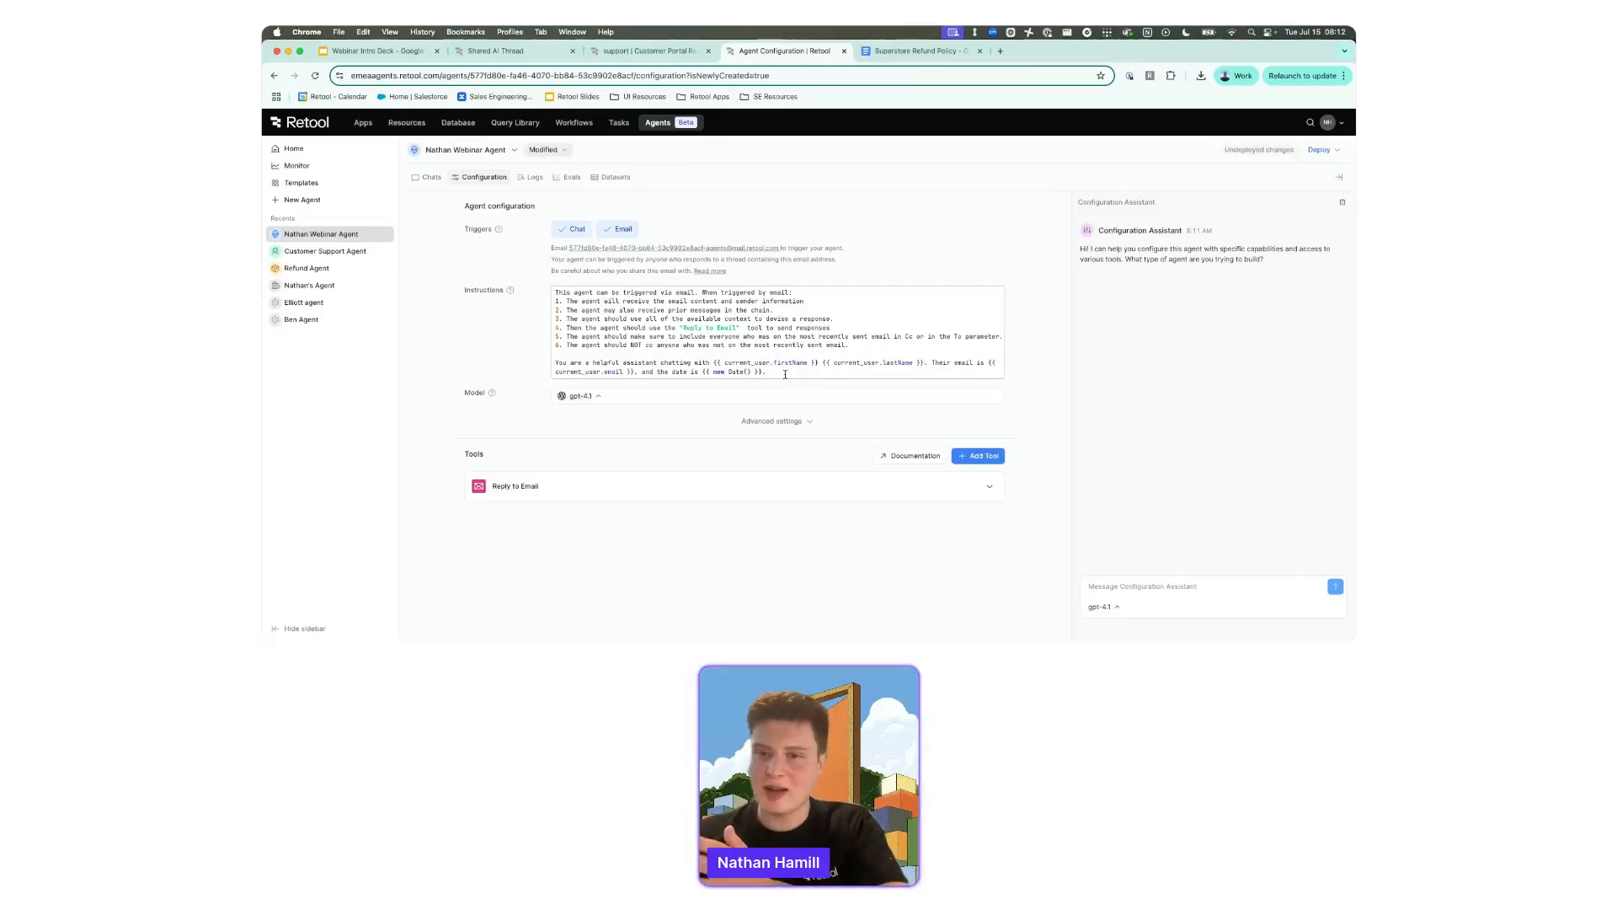
pyautogui.click(785, 374)
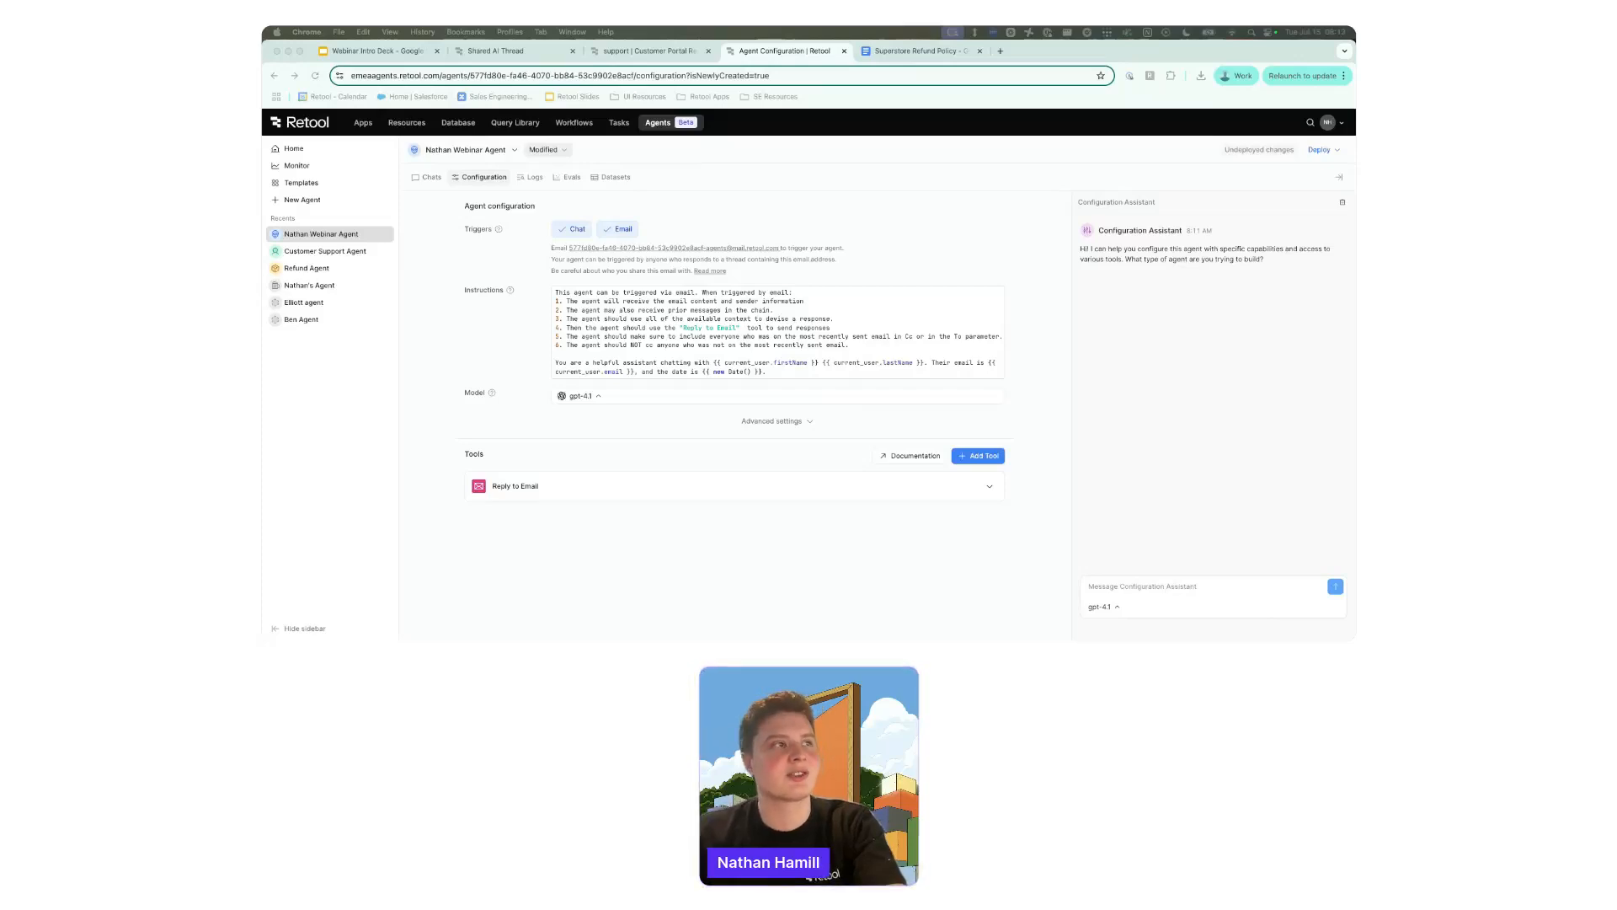
pyautogui.click(804, 362)
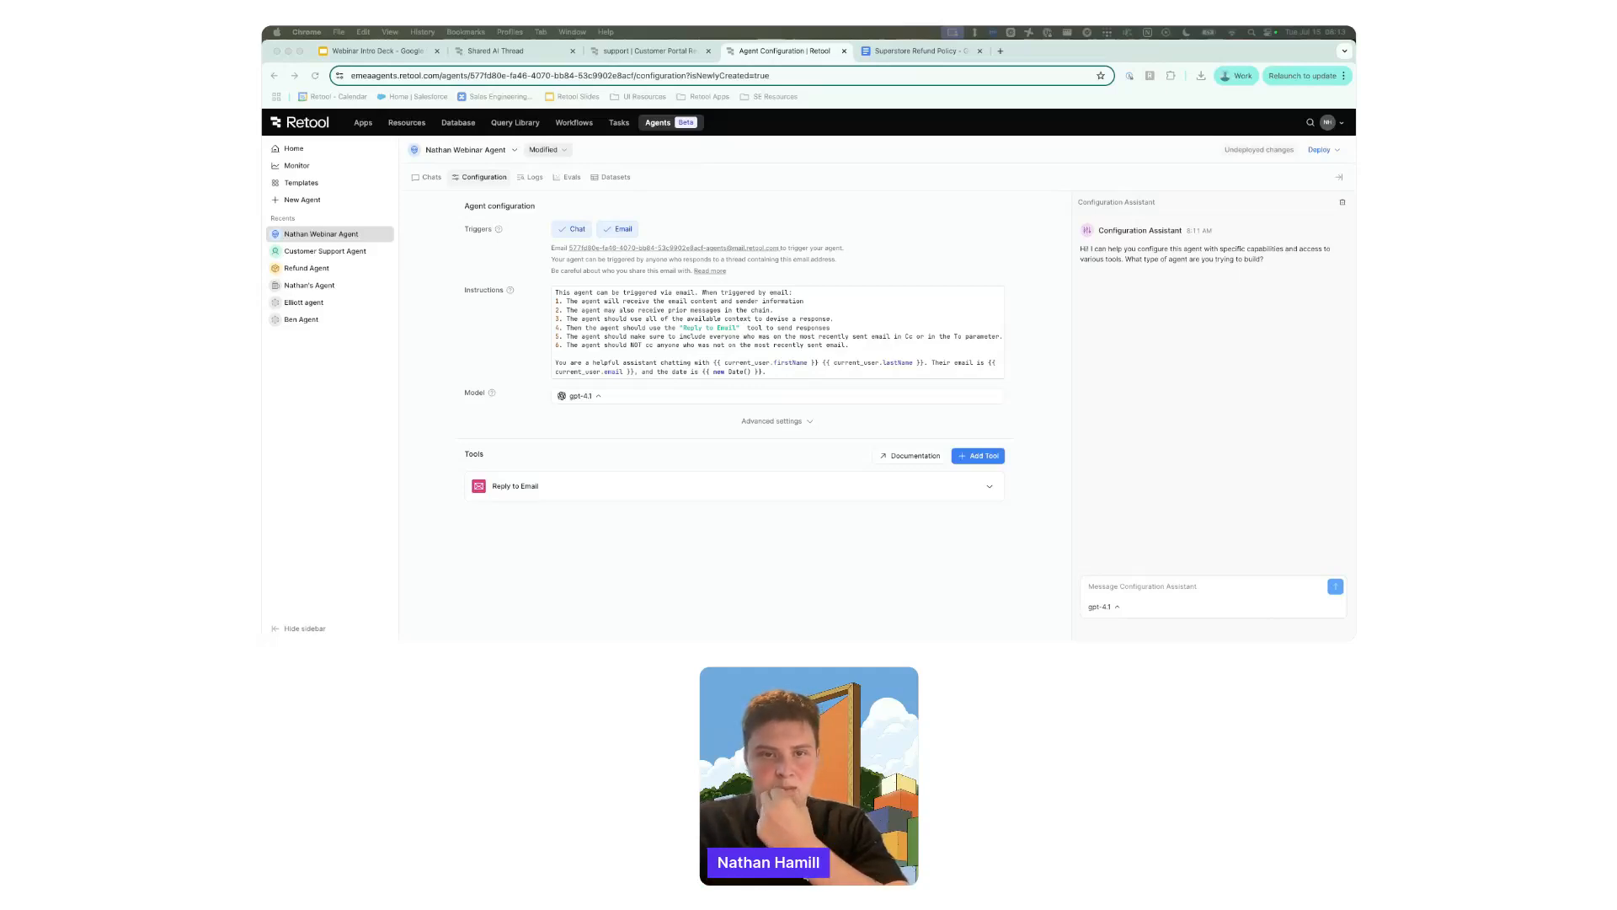
pyautogui.click(794, 371)
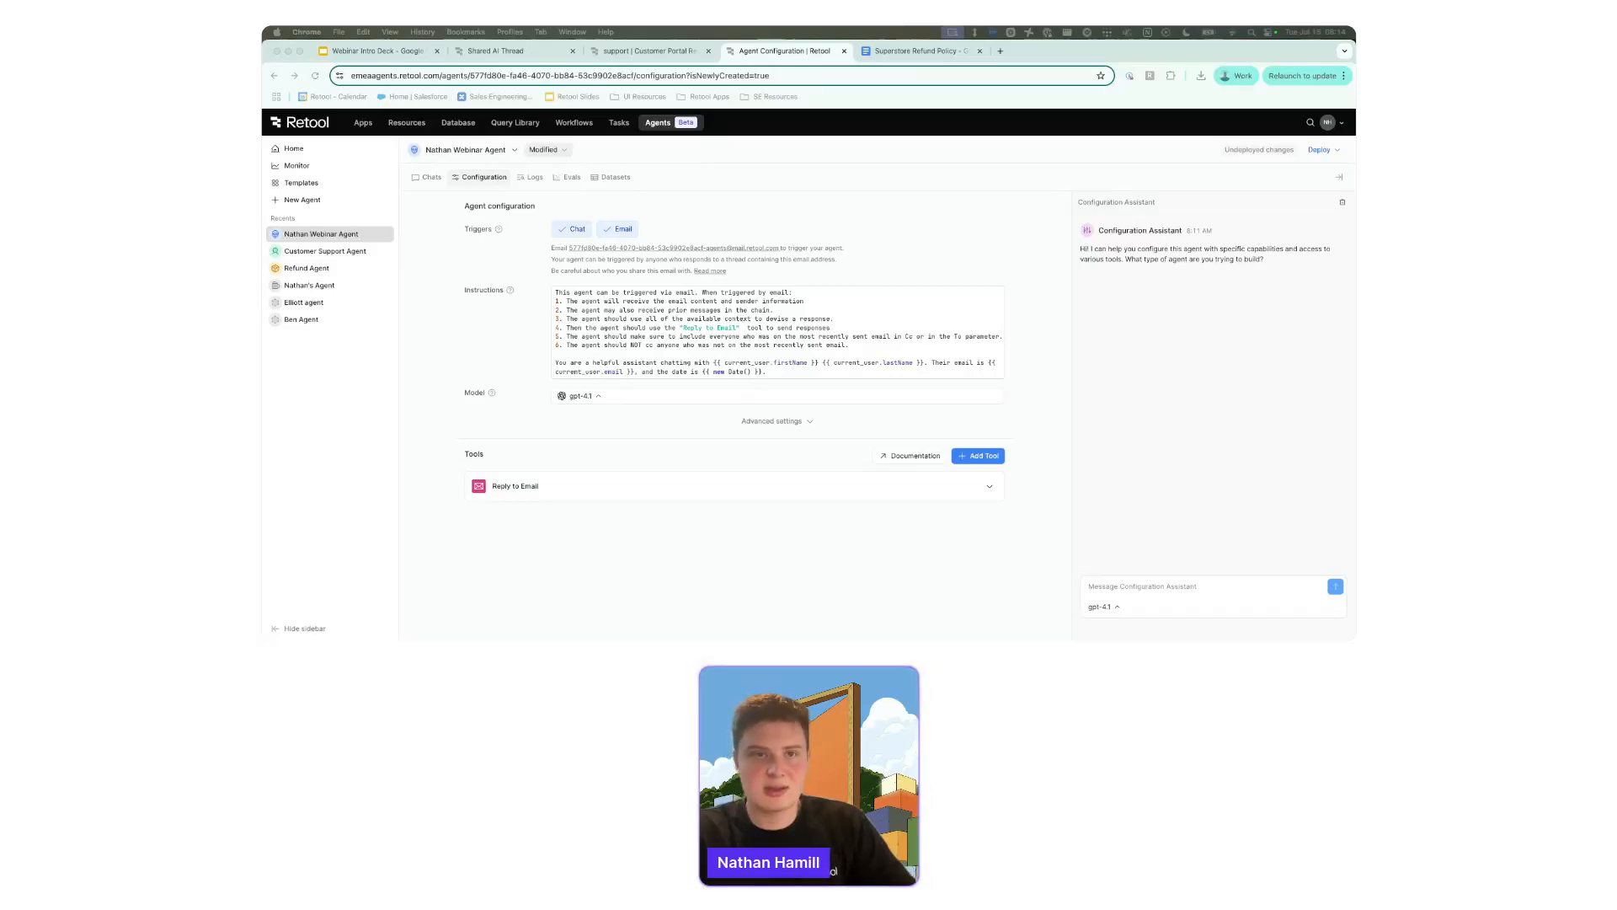
# Enlarge the agent configuration page for easier reading.
pyautogui.click(928, 279)
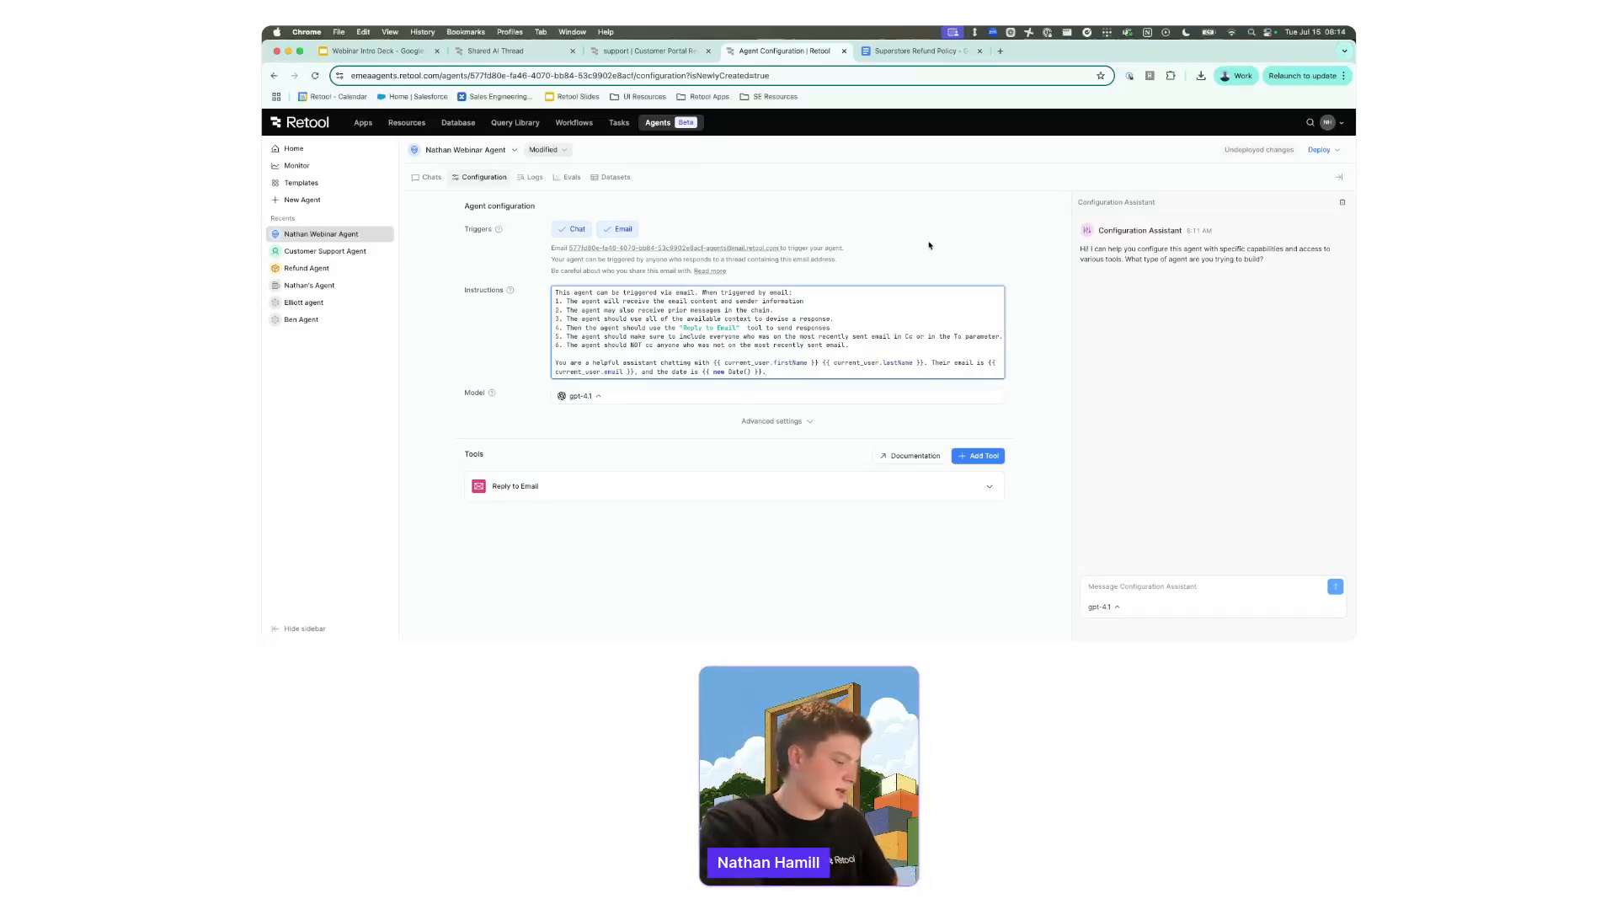
pyautogui.press('super+equal')
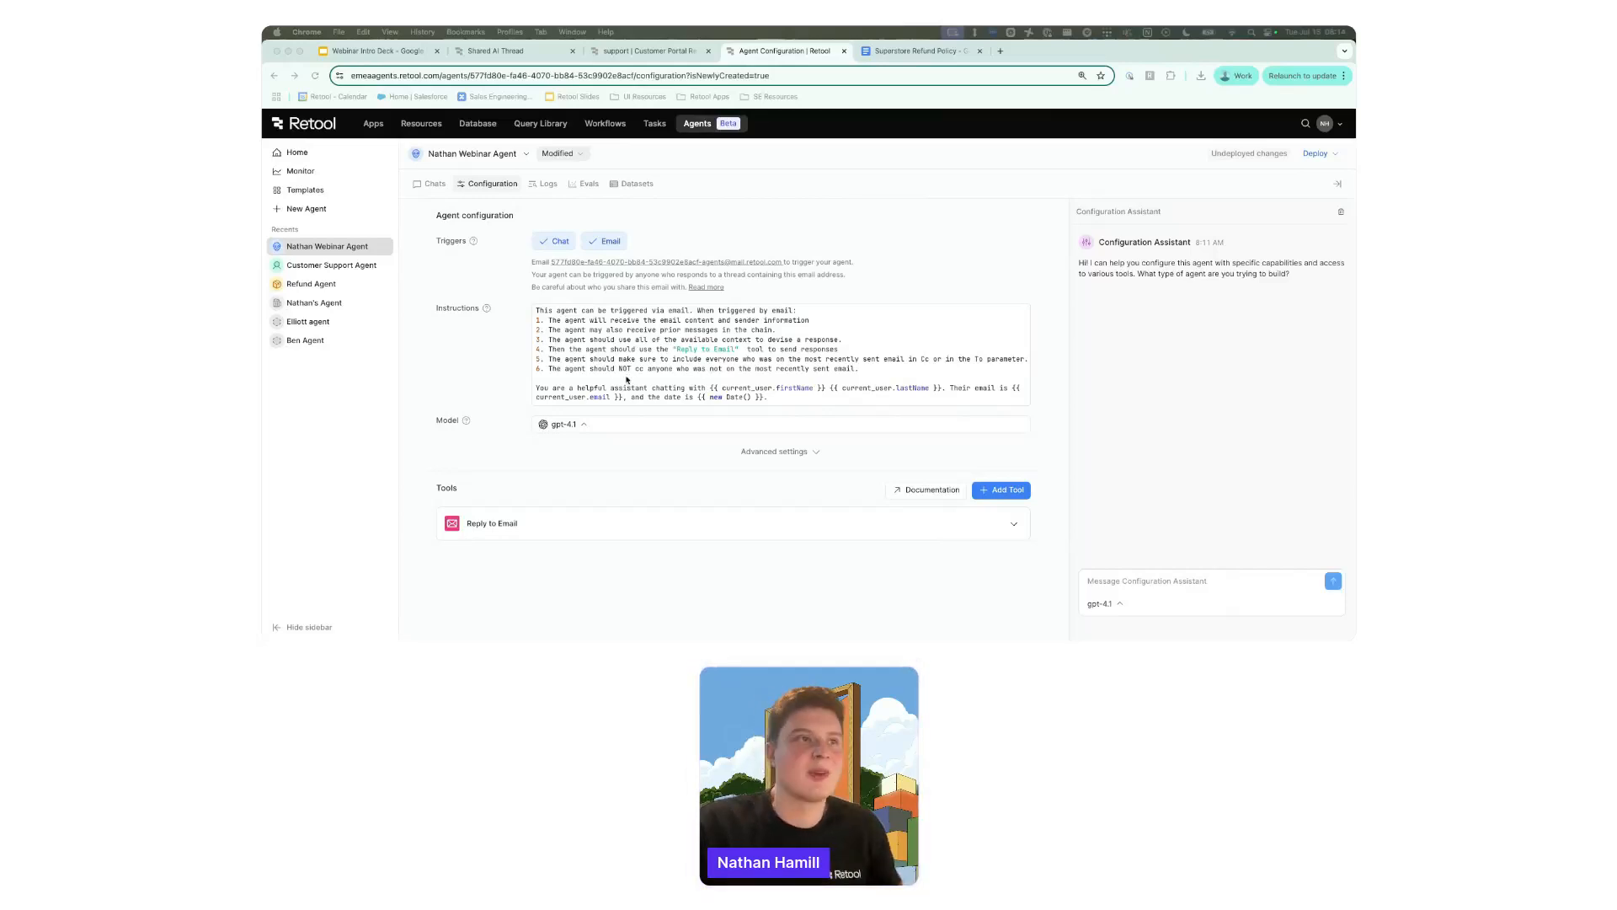
# Append delivery-time guidelines to the agent instructions, mapping order statuses by day for First Class (2-3 days) and Second Class (5-7 days).
pyautogui.click(814, 395)
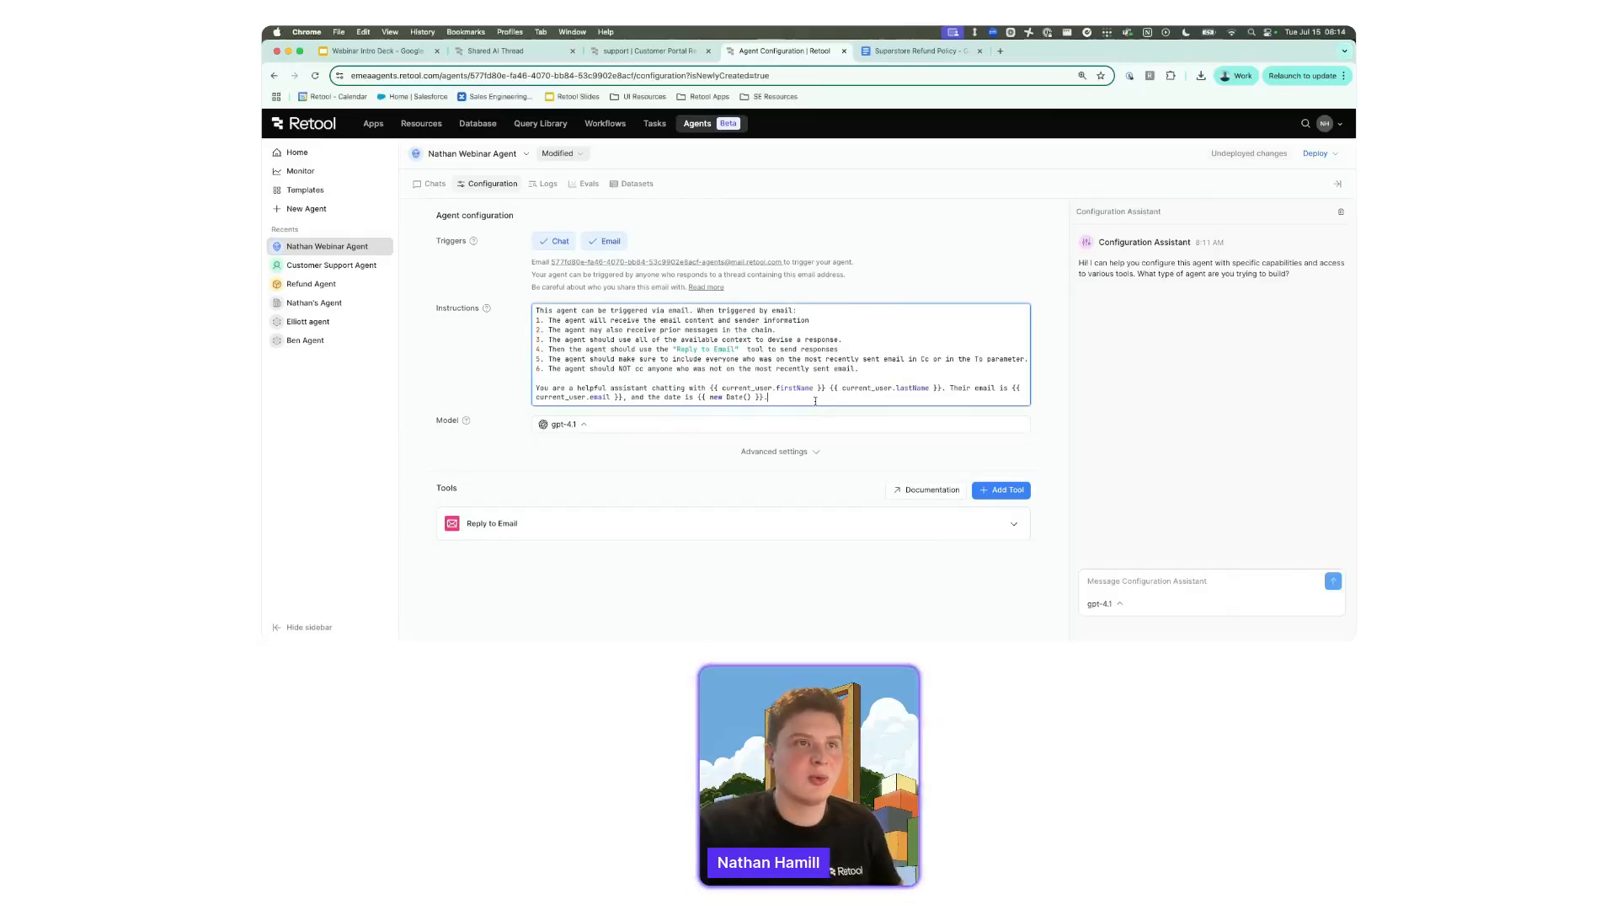
pyautogui.press('Return')
pyautogui.press('Return')
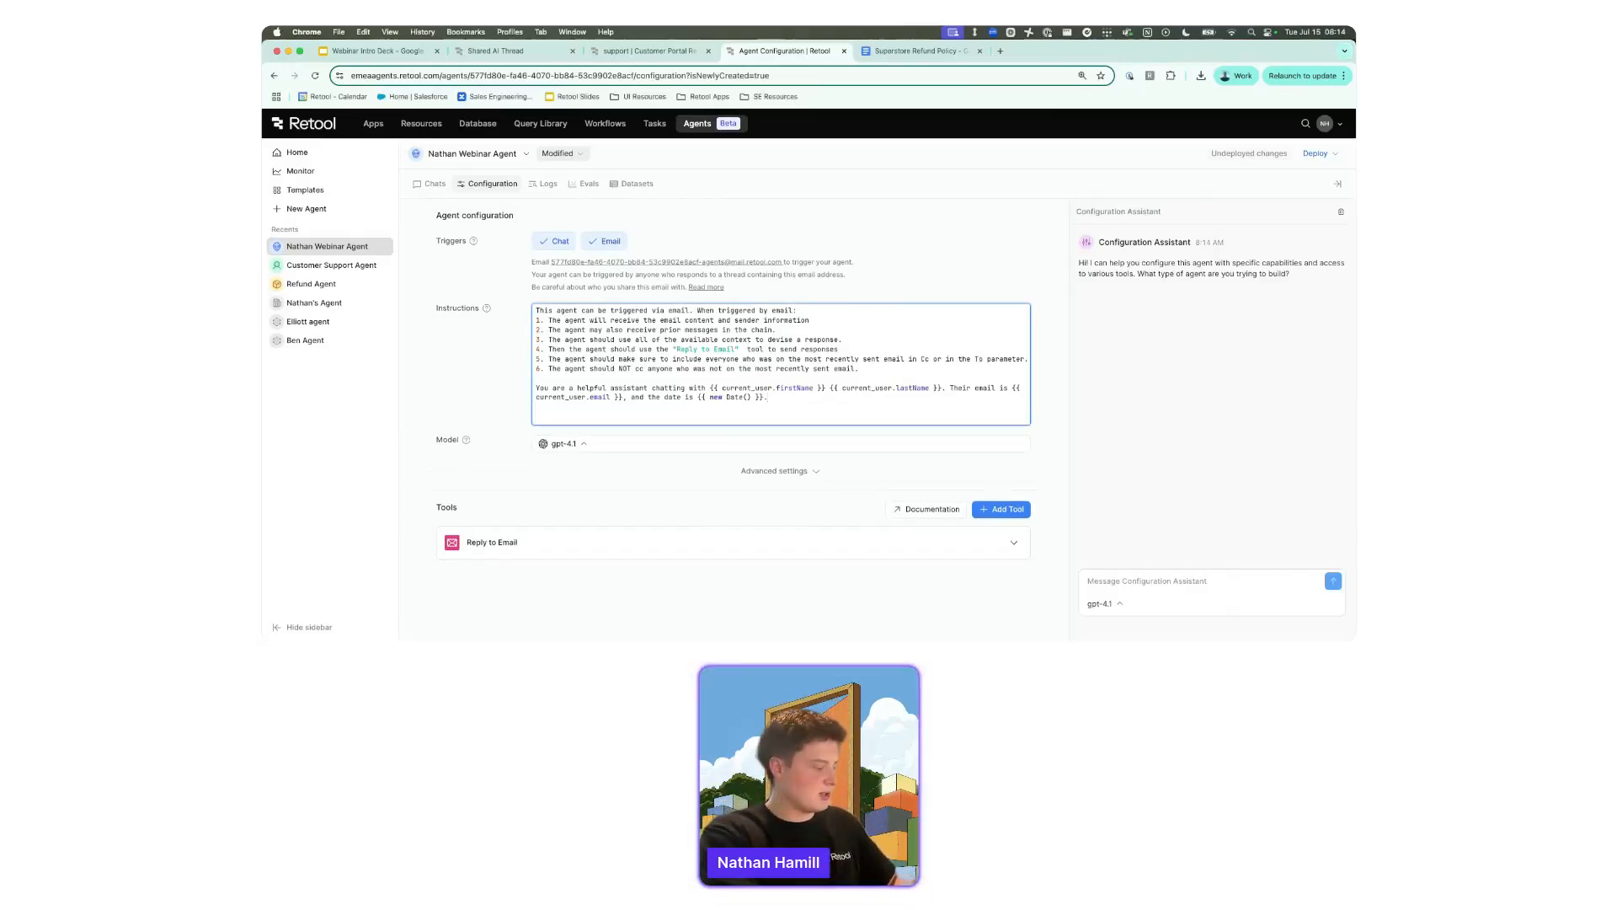
pyautogui.write('When a customer asks how long a specific order will take to be delivered, fetch the order and check its current status, then refer to these guidelines: From each status to delivery: FIRST CLASS (2-3 days): Day 0: warehouse Day 1: sorting_center Day 2: out_for_delivery Day 3+: delivery_attempted  SECOND CLASS (5-7 days): Day 0: warehouse Days 1-2: sorting_center Days 3-4: in_transit Day 5: local_facility Day 6: out_for_delivery')
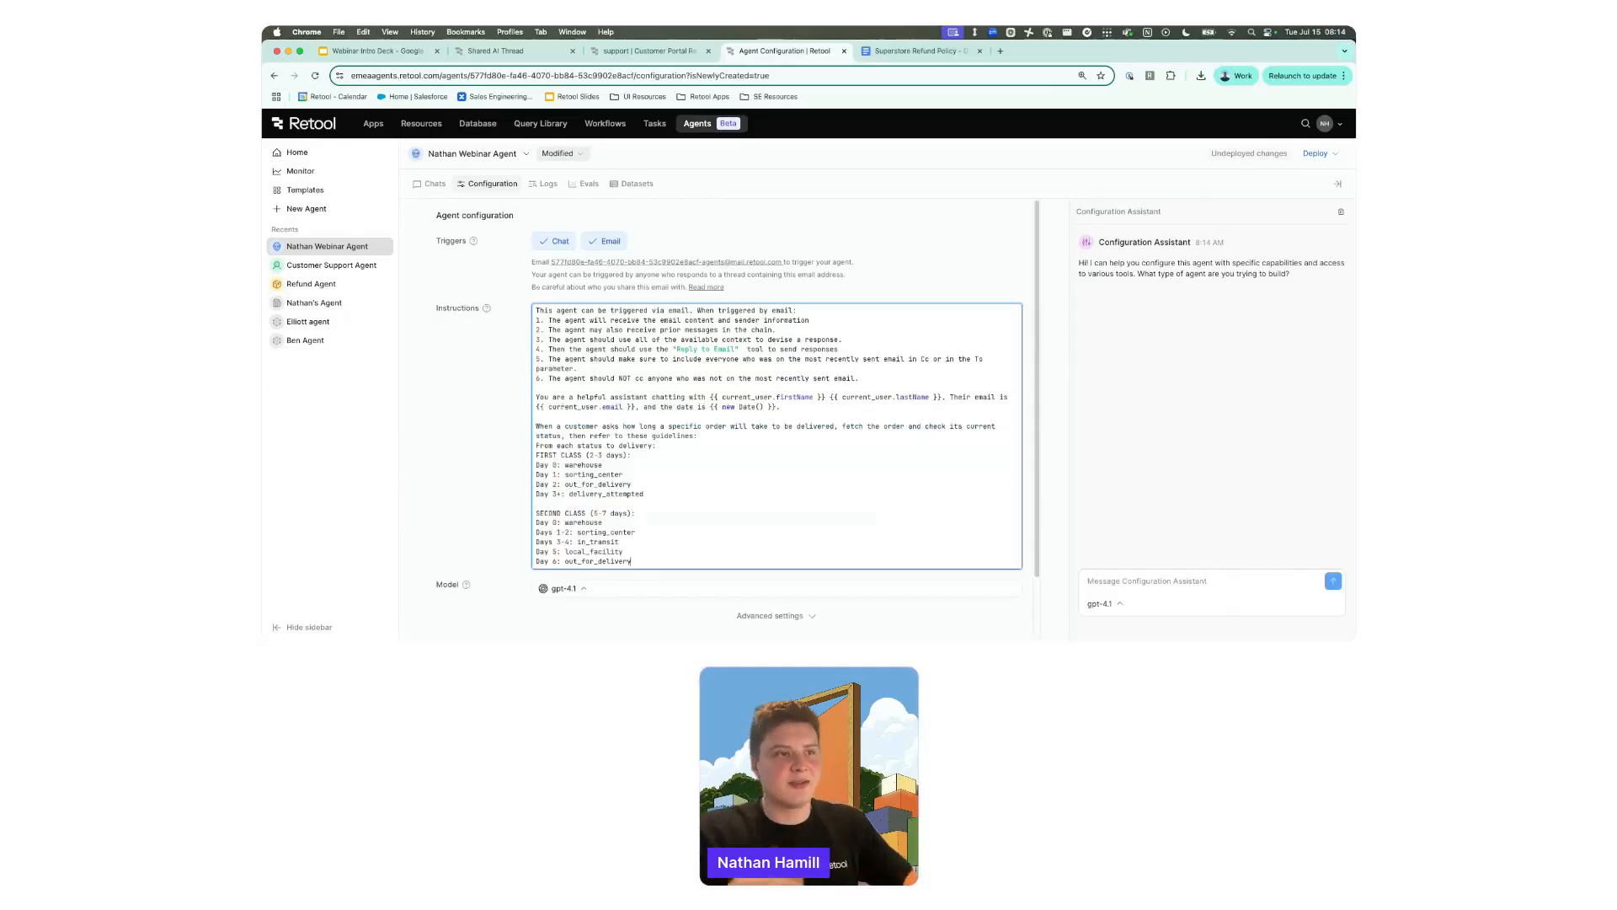
pyautogui.scroll(-2, 732, 426)
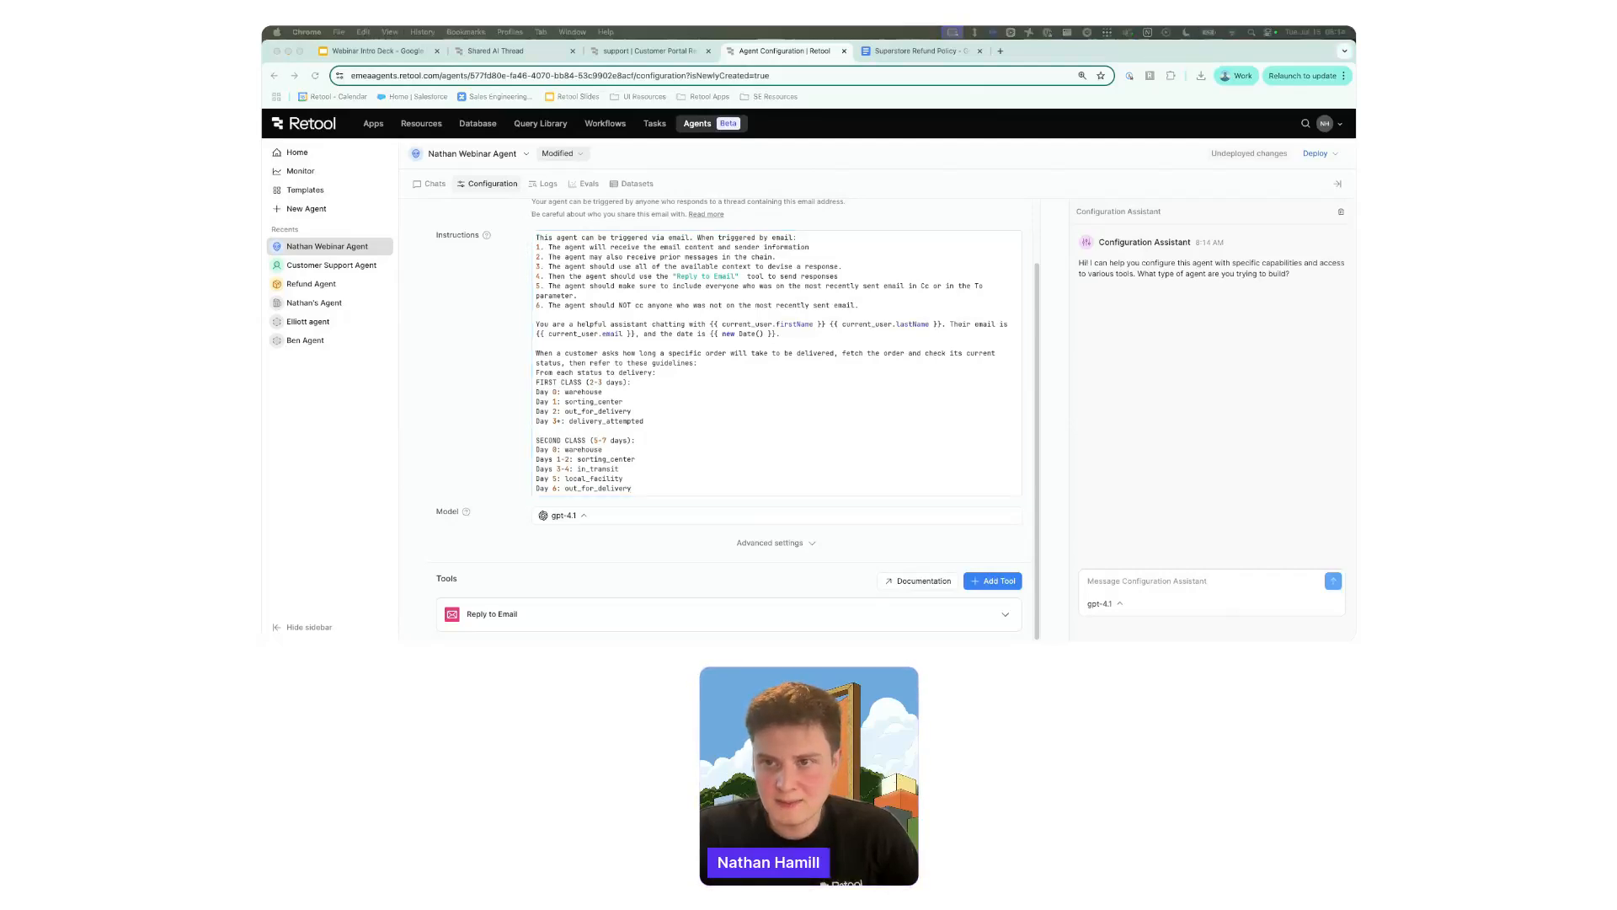
pyautogui.click(471, 353)
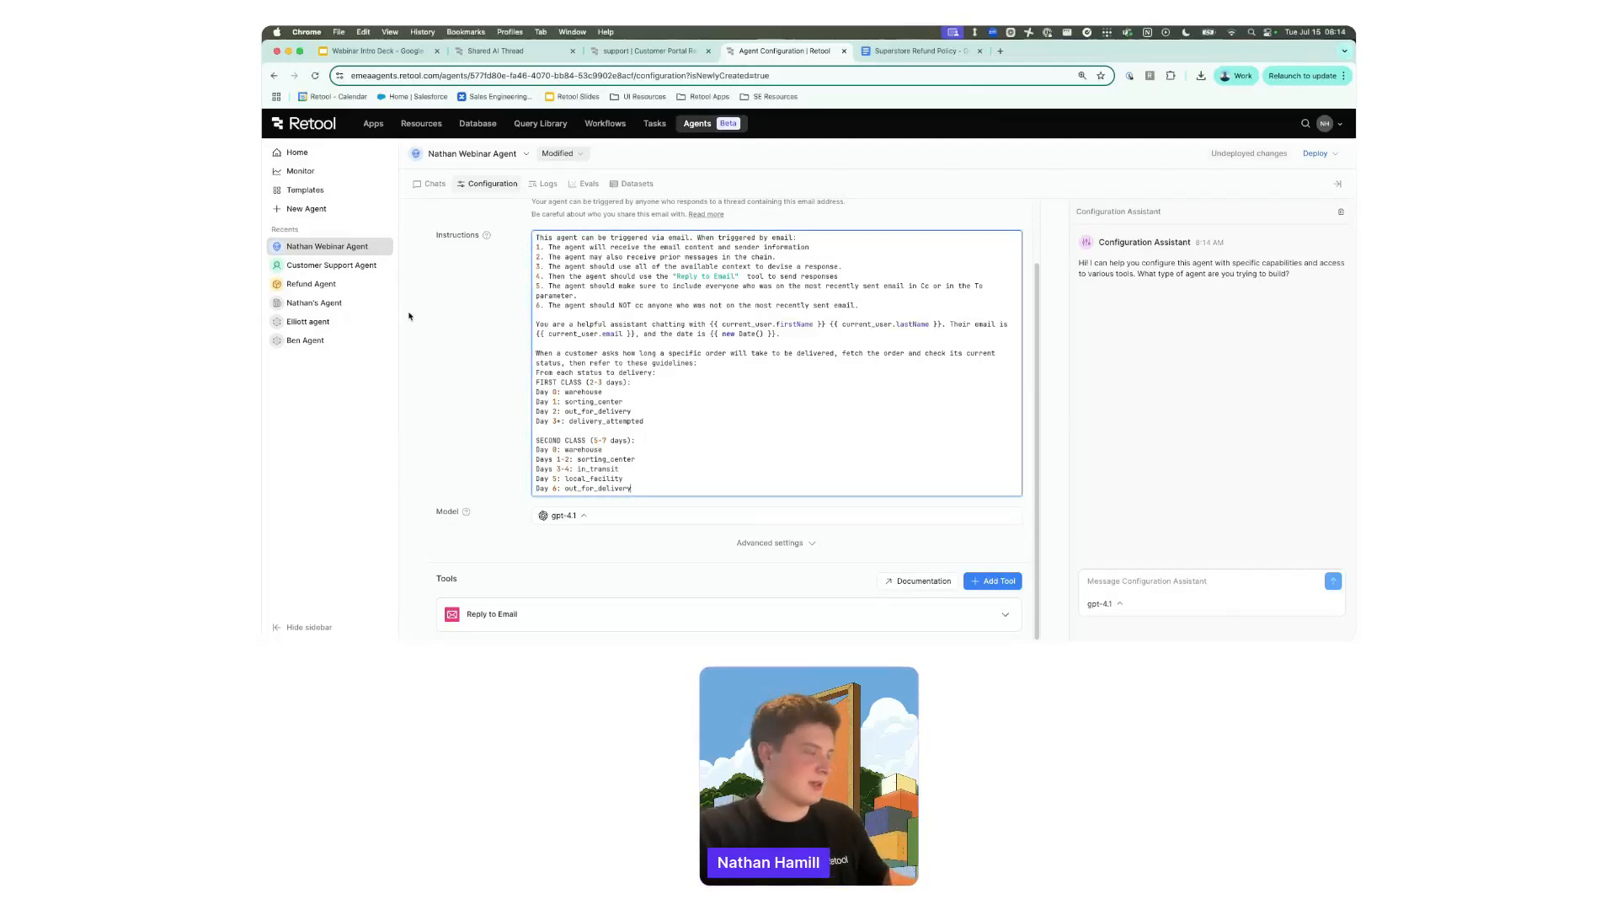
# Enlarge the page to 125% and reread the agent's instructions from the email rules down to the delivery guidelines.
pyautogui.press('super+equal')
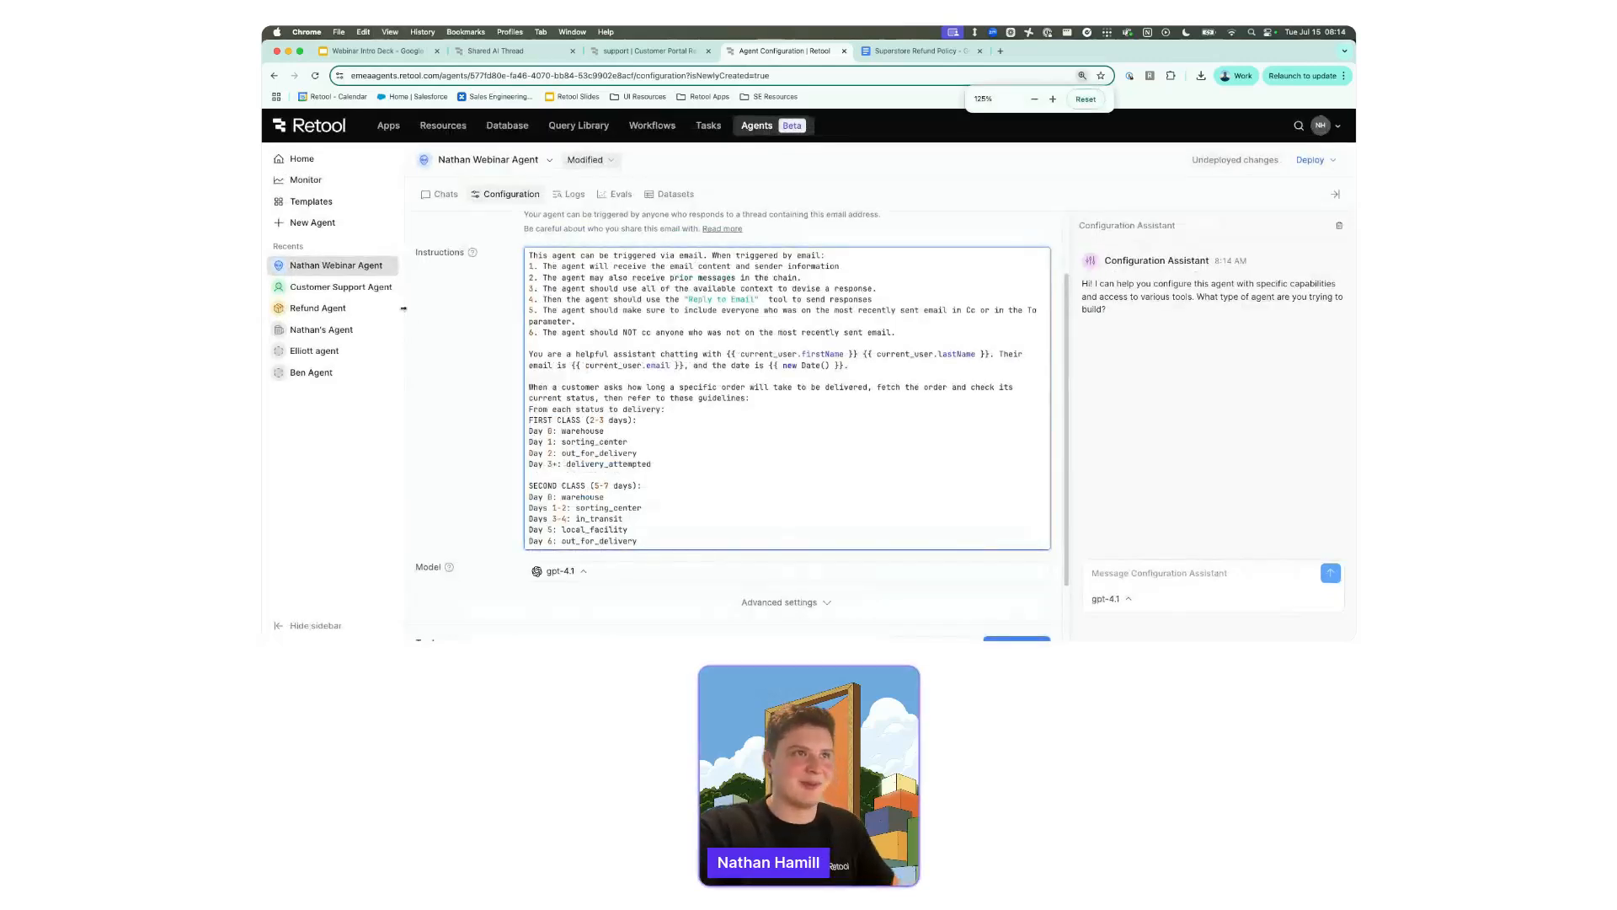
pyautogui.click(466, 353)
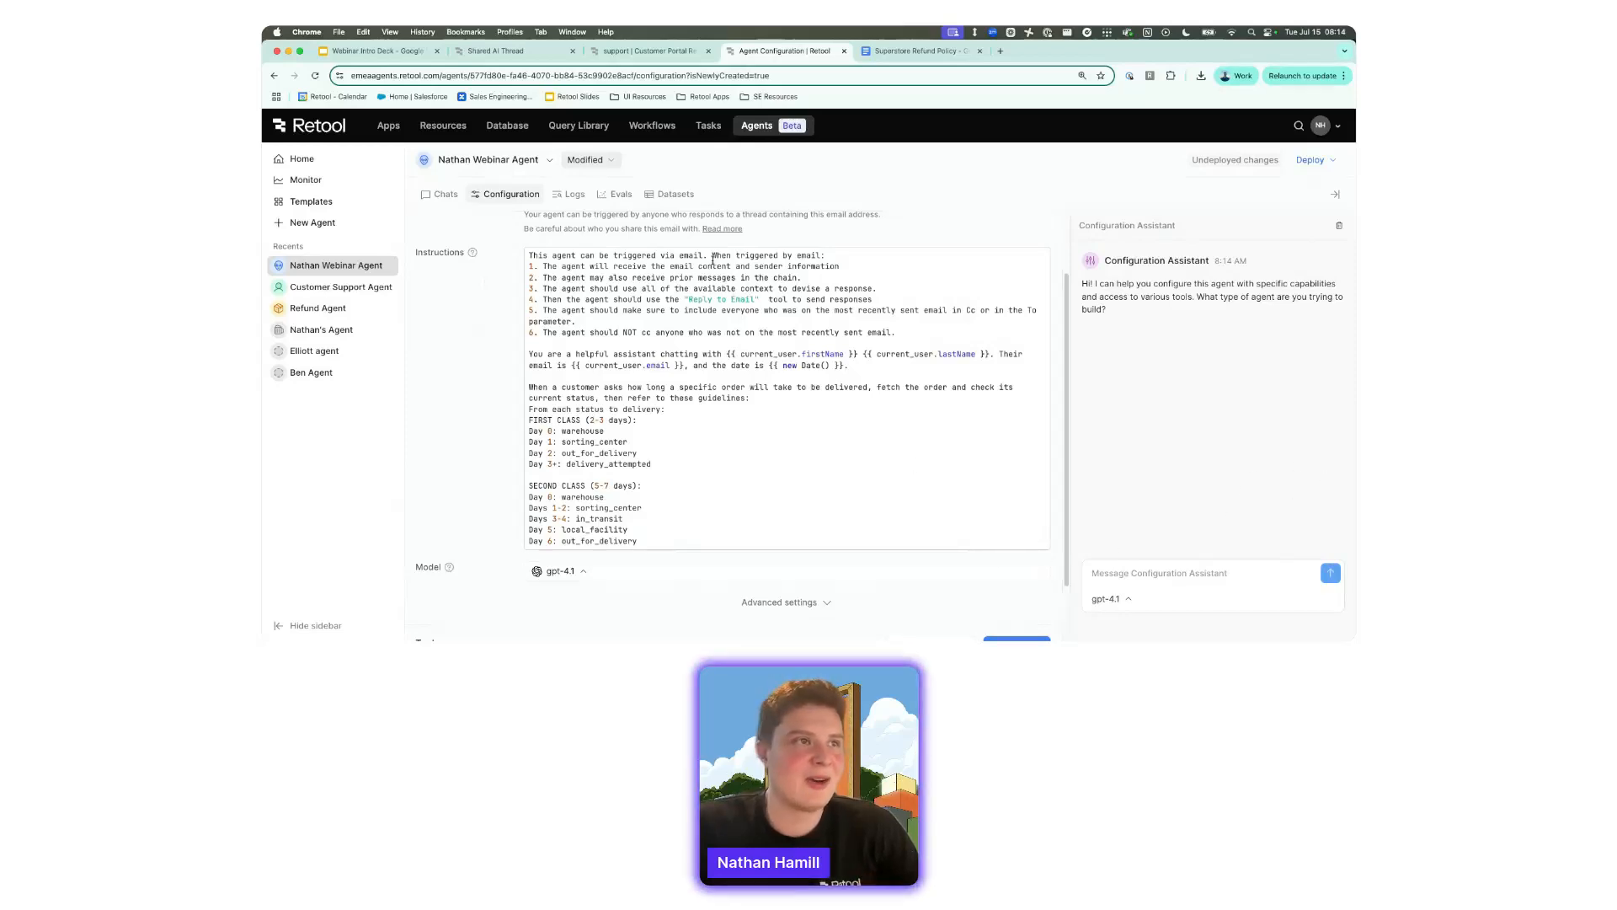
pyautogui.scroll(3, 674, 514)
pyautogui.scroll(-2, 722, 545)
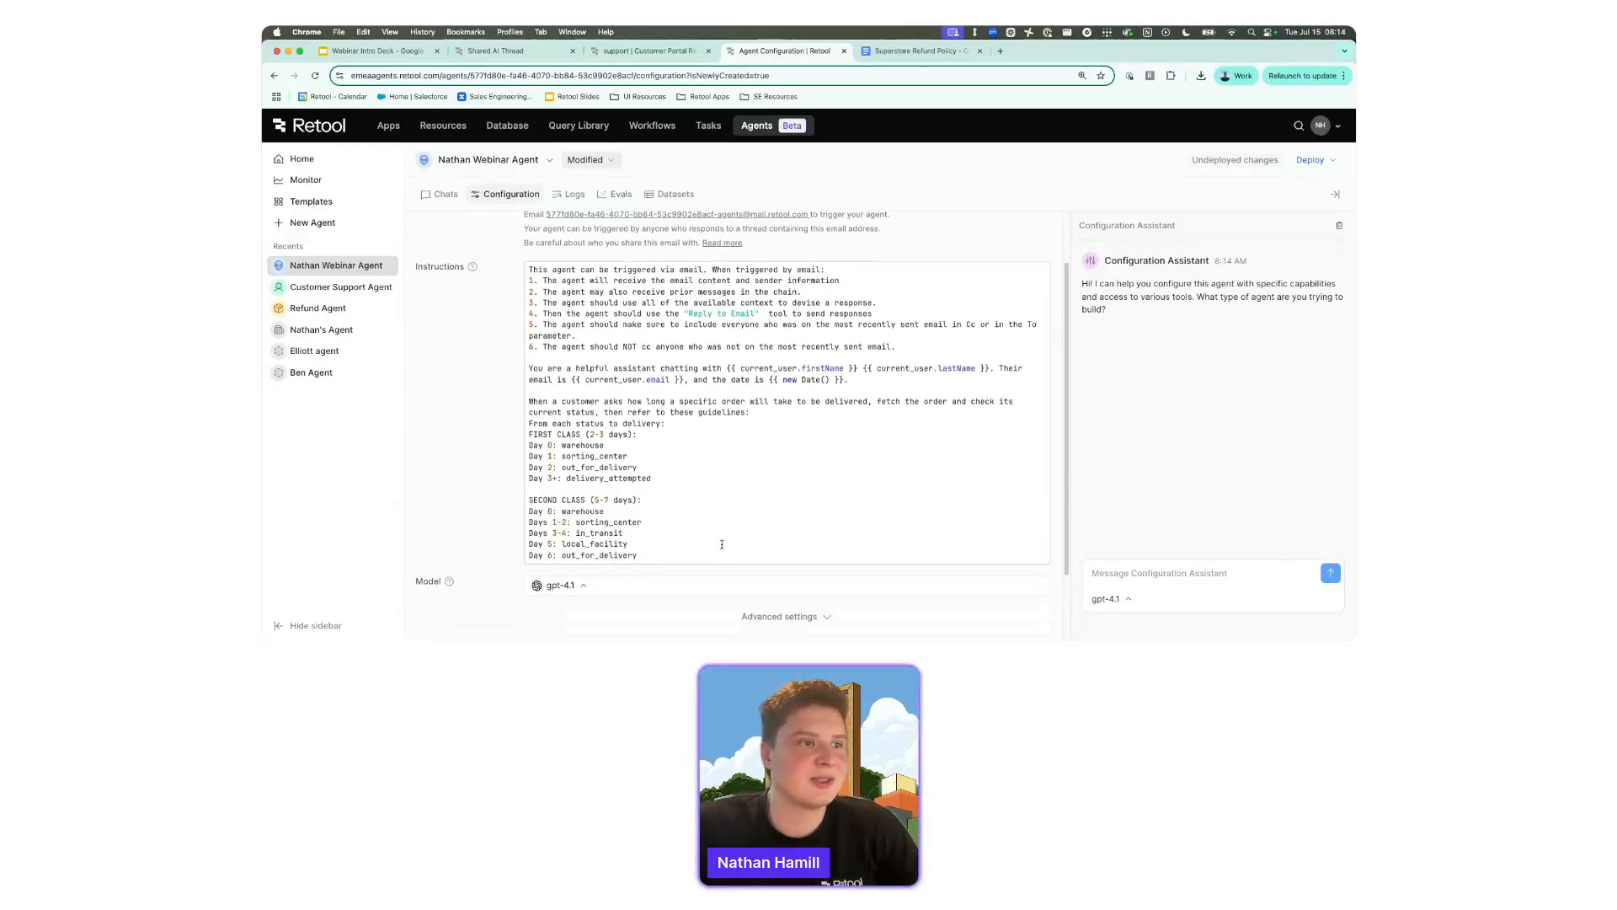
pyautogui.click(697, 561)
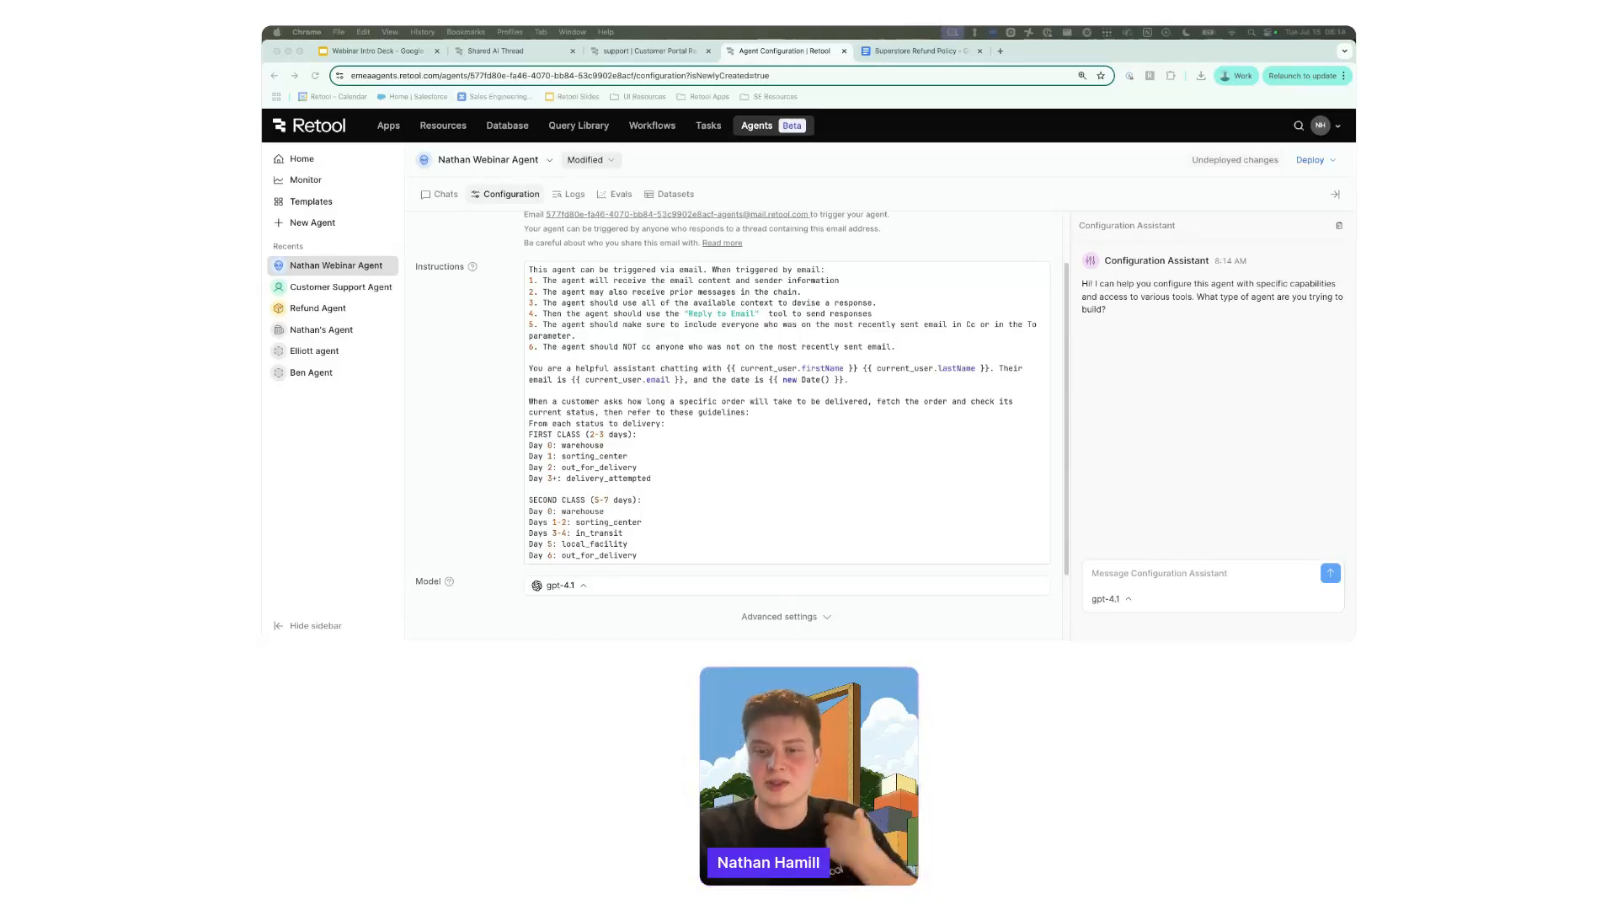
# Below the delivery guidelines, add "If the request is about a refund, call the refund agent." and start the sentence "Get the schema of the".
pyautogui.click(693, 483)
pyautogui.press('Return')
pyautogui.scroll(-3, 688, 475)
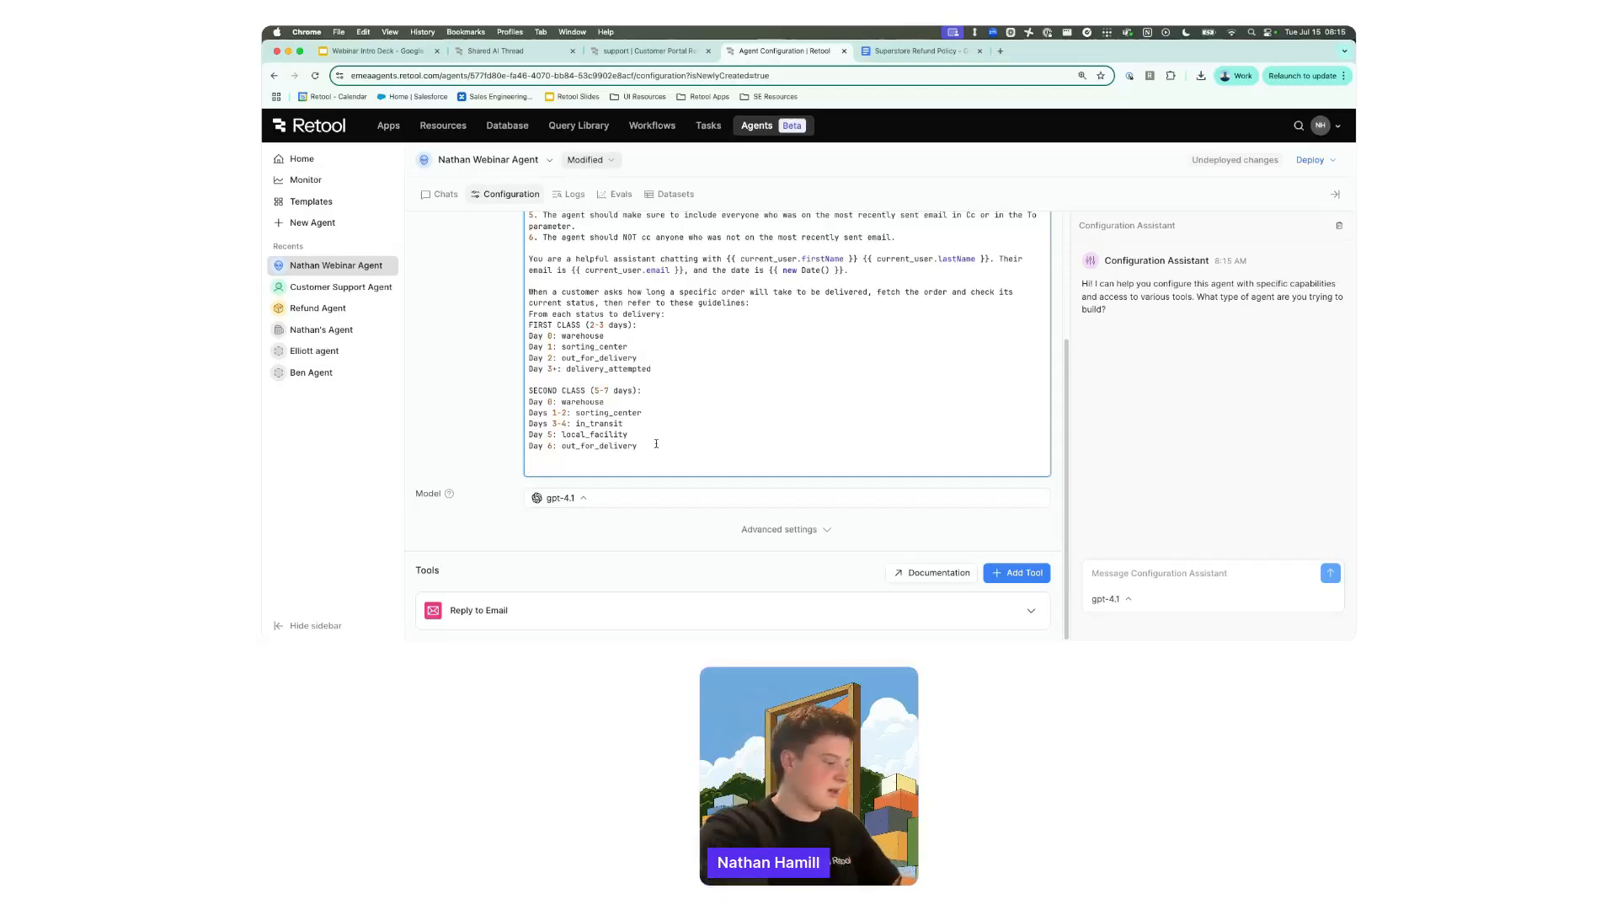
pyautogui.write('he reque')
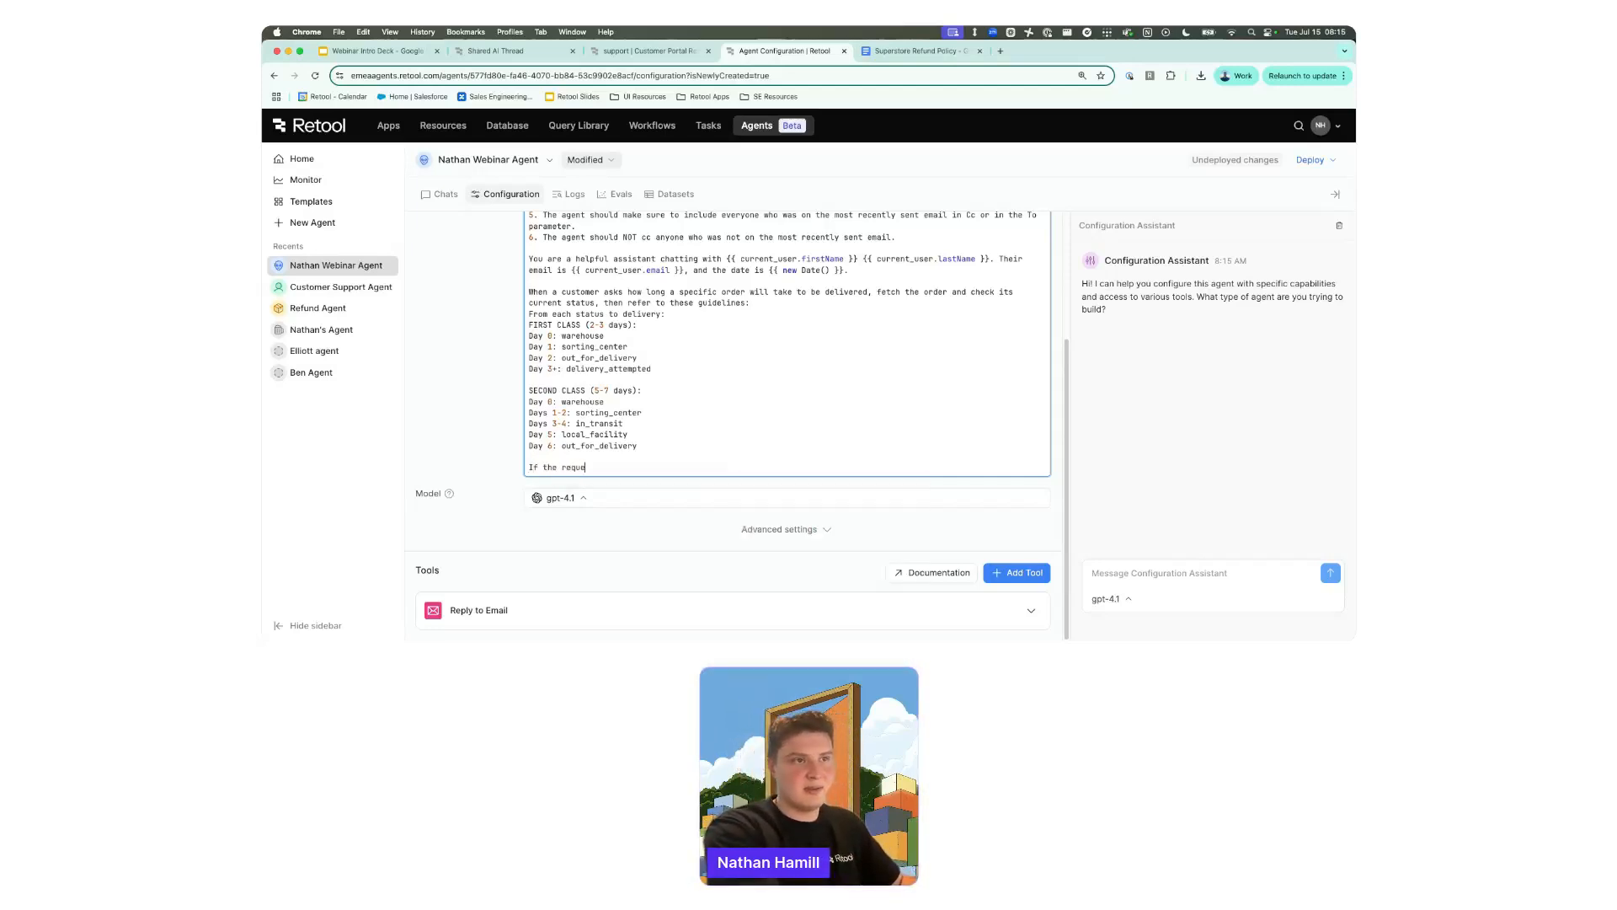
pyautogui.write('st is about a refund, ')
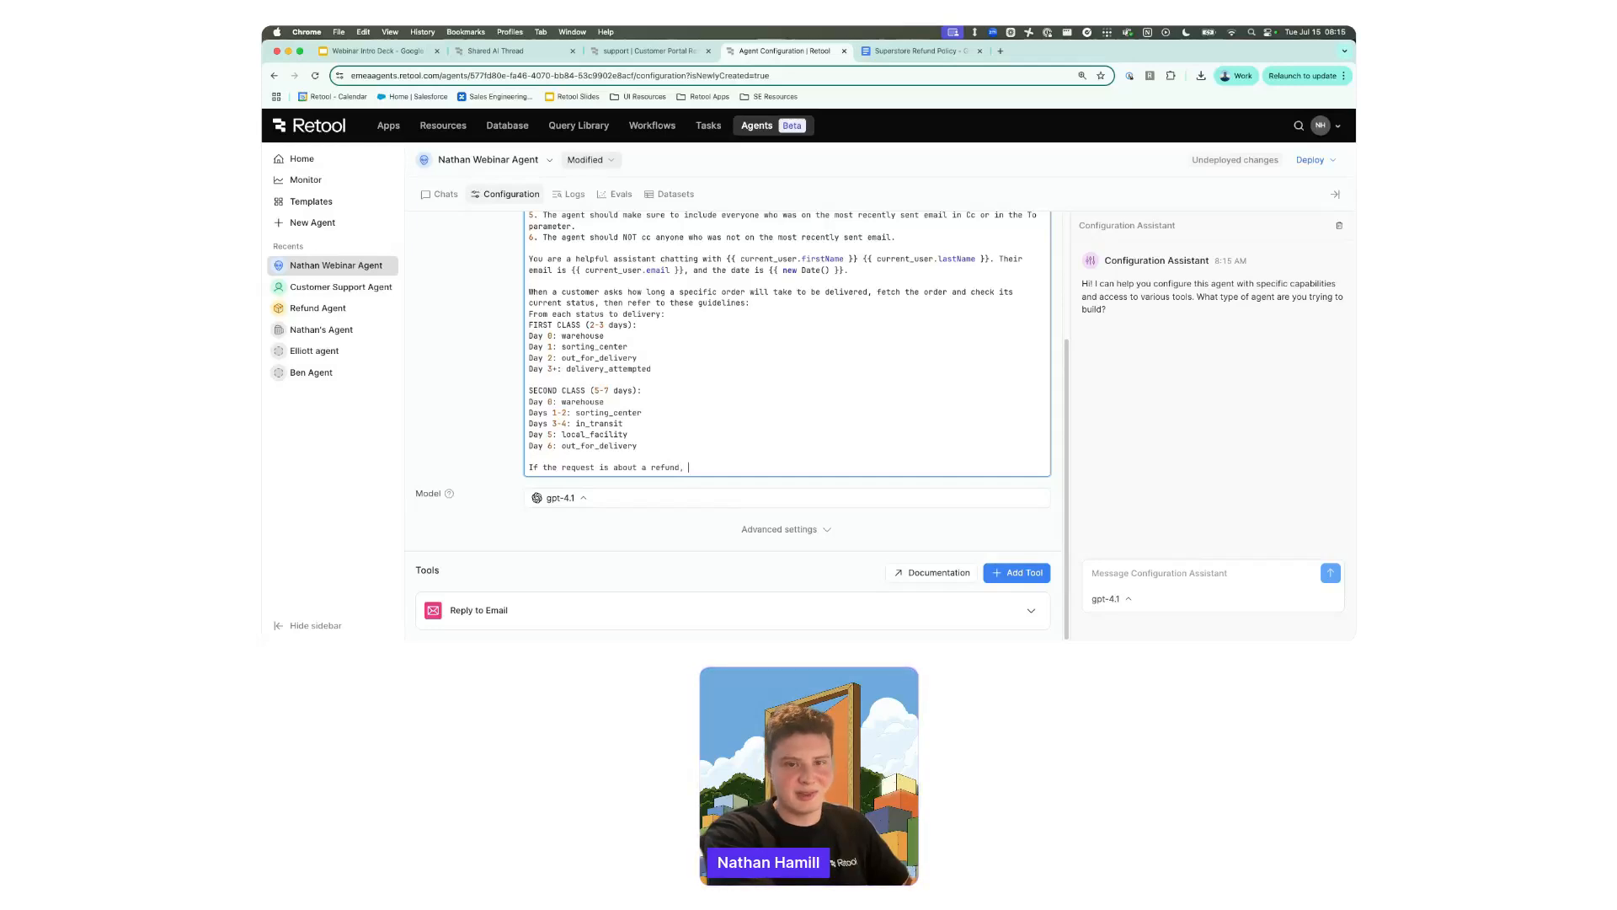
pyautogui.write('call ')
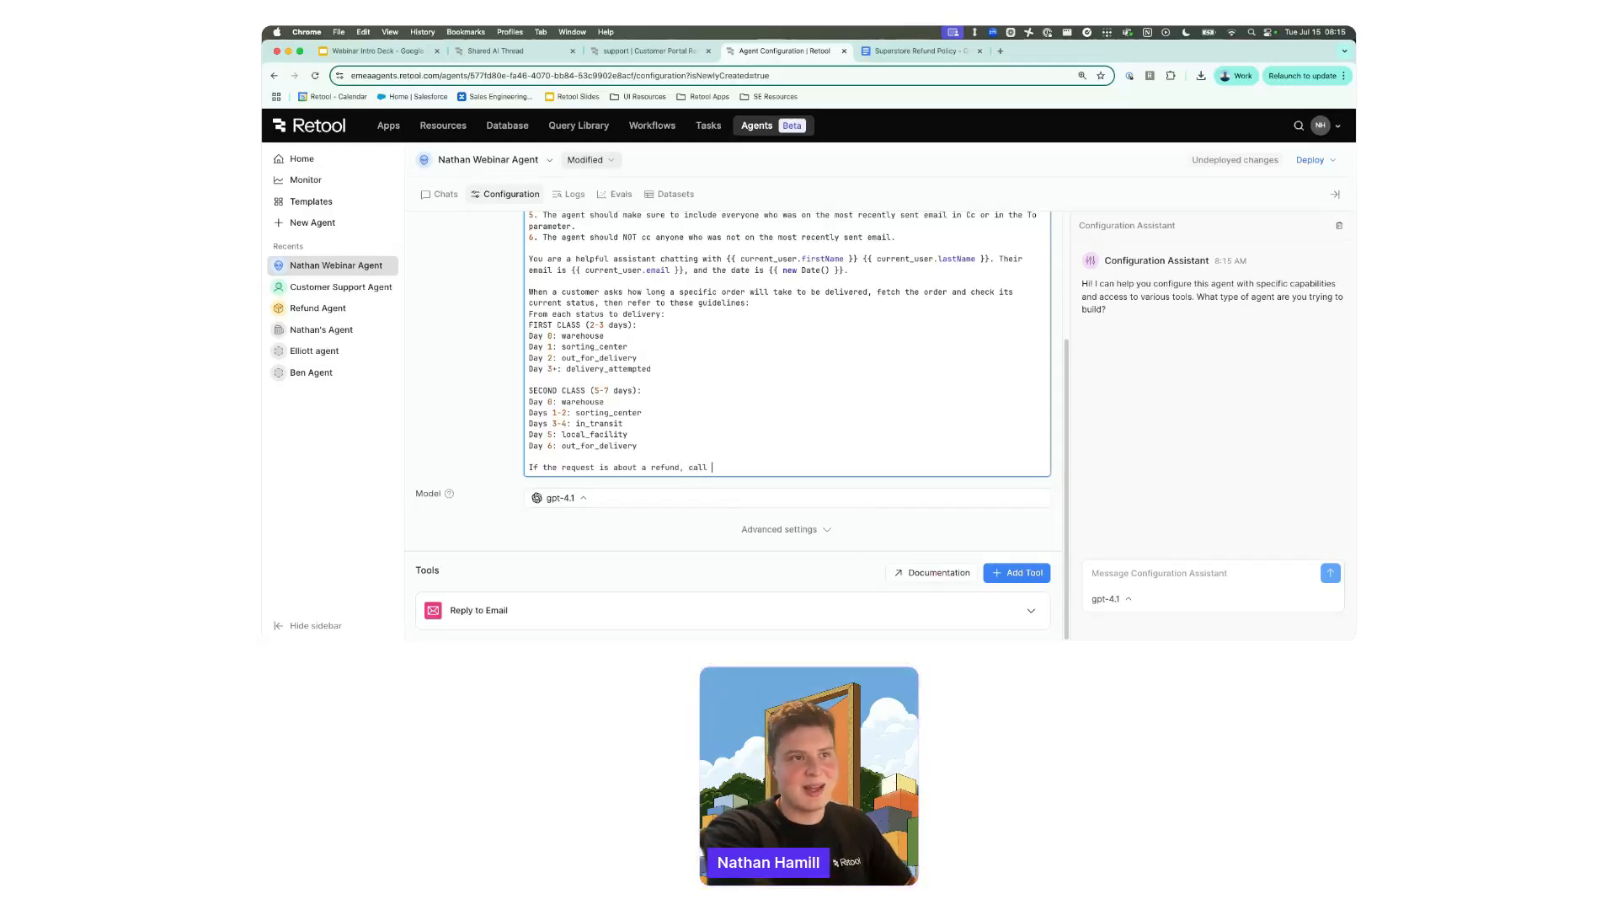
pyautogui.write('the refund agent. ')
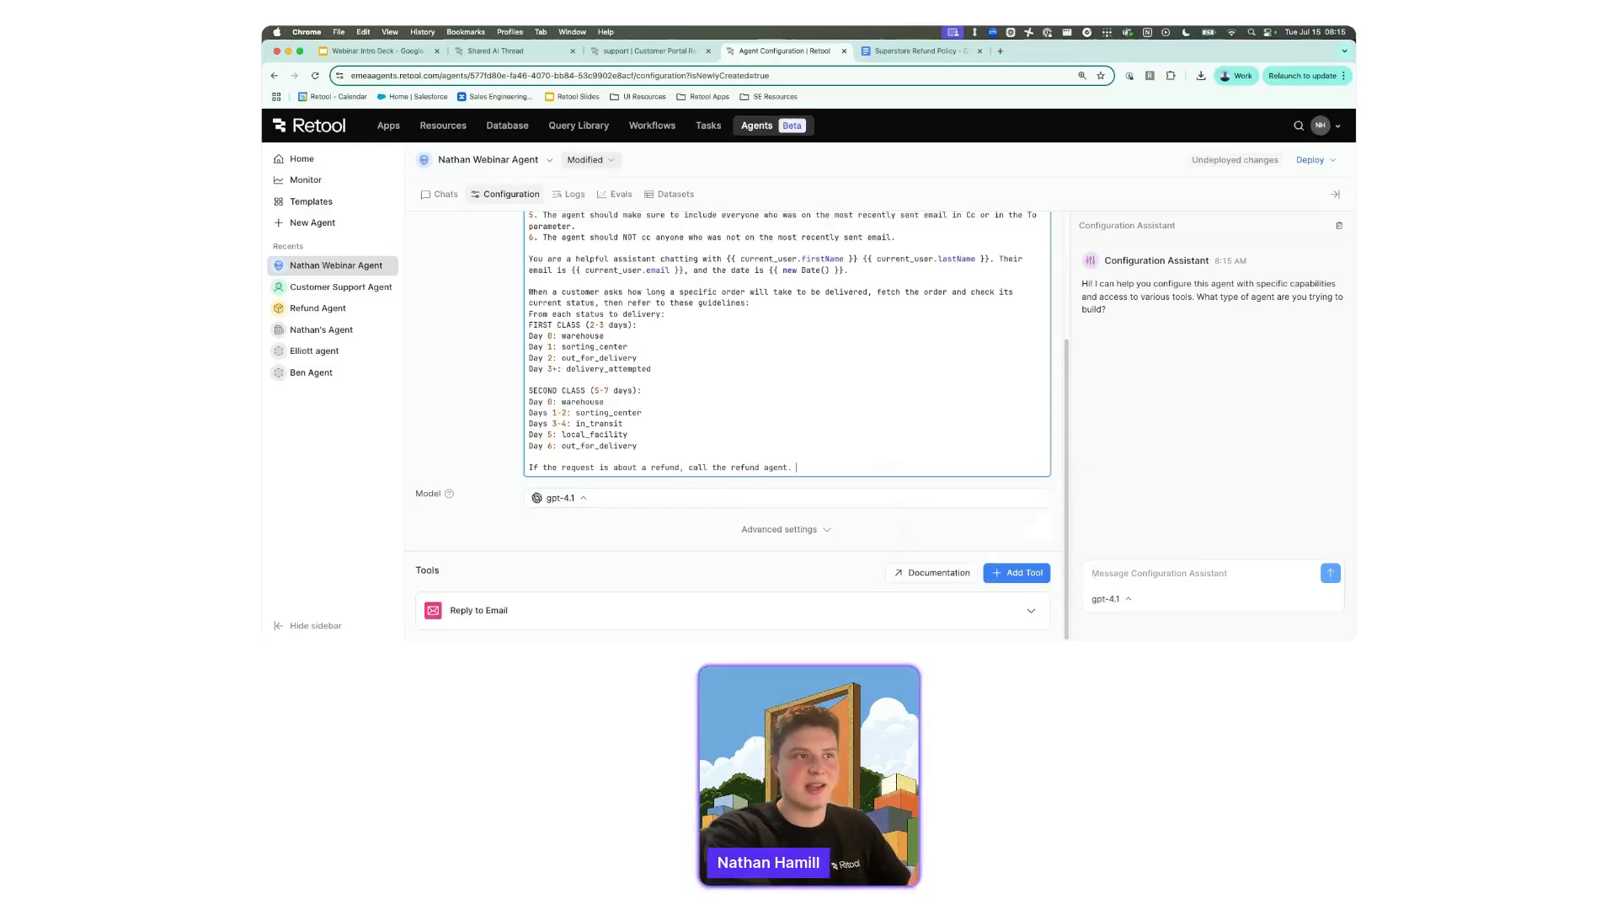
pyautogui.write('Get the schema of the')
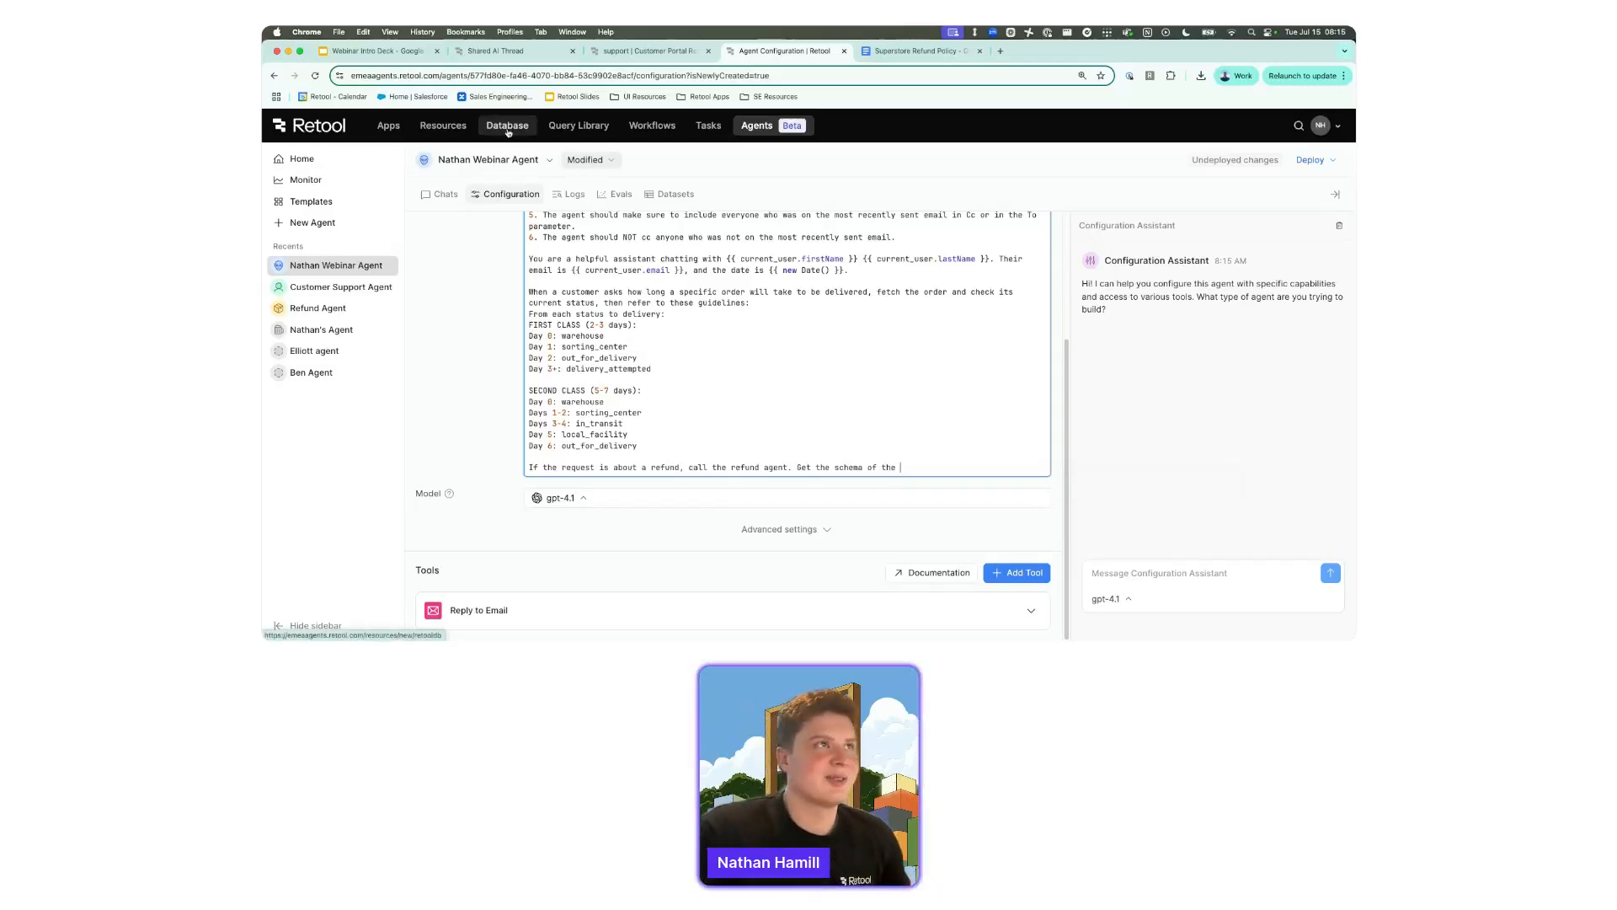
# Check the superstore_orders table and its columns in the Retool Database, and return to the agent configuration.
pyautogui.click(908, 52)
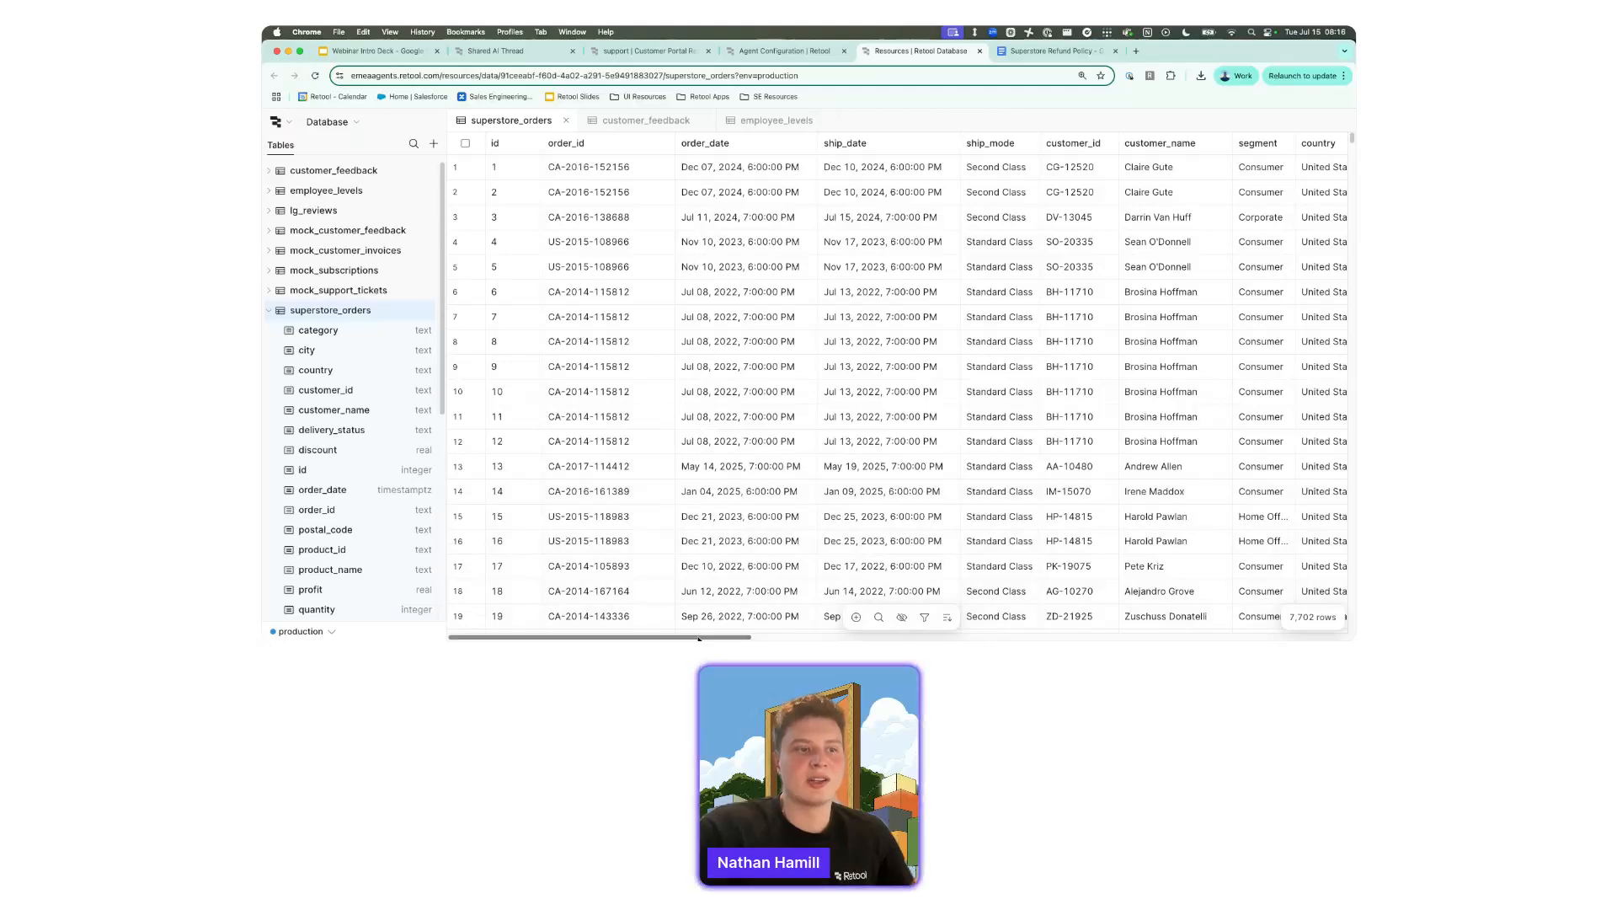
pyautogui.moveTo(607, 638); pyautogui.dragTo(687, 637)
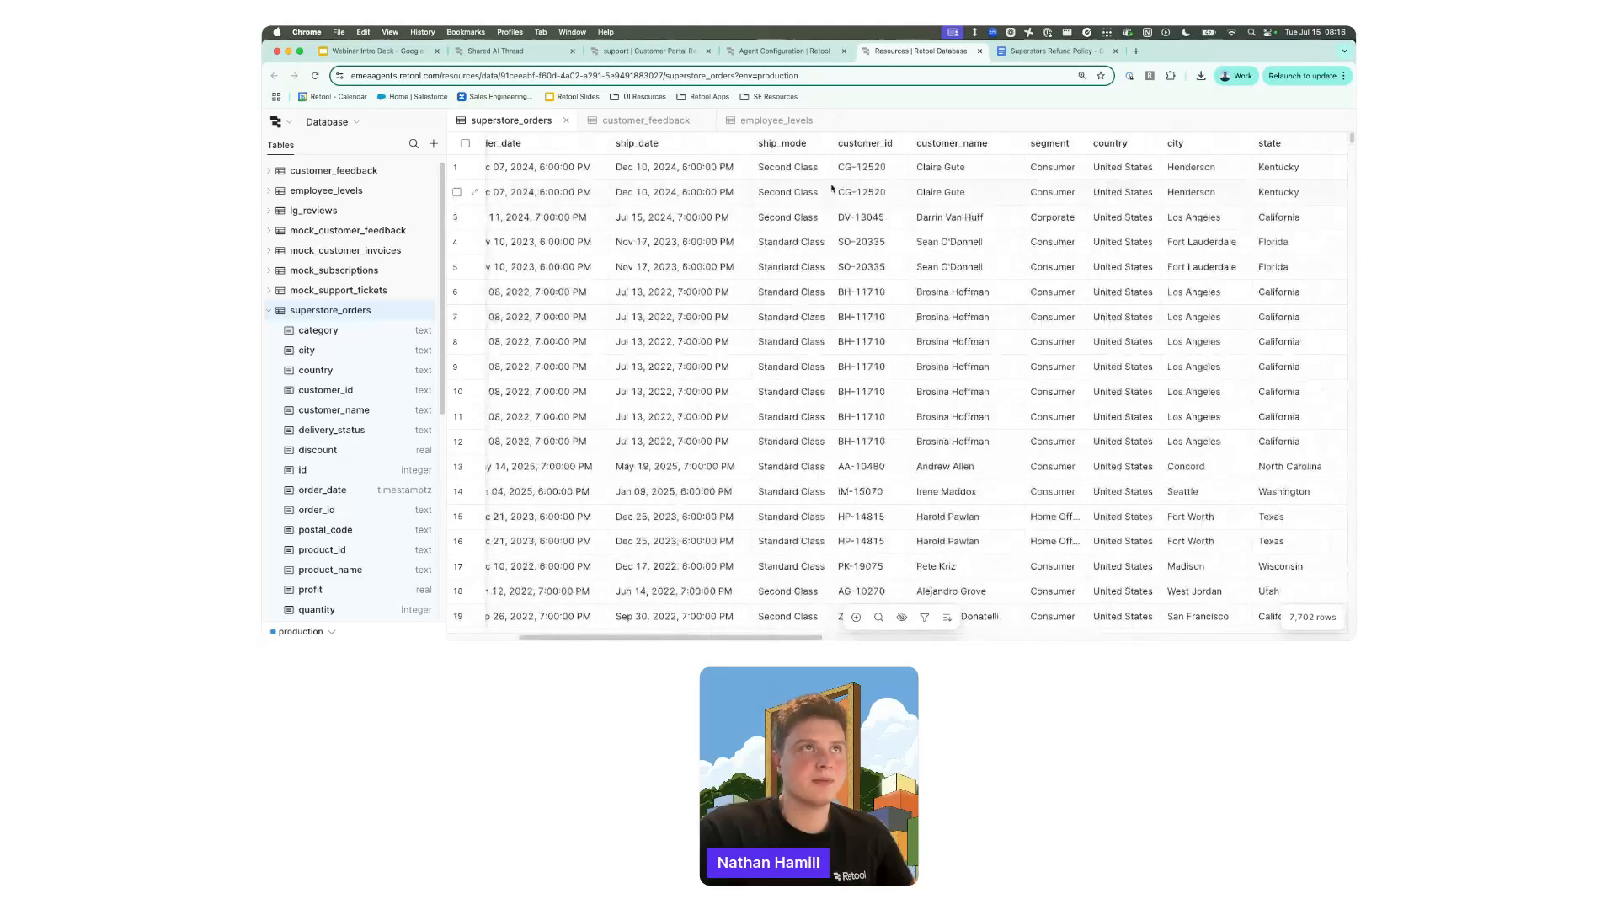
pyautogui.click(765, 52)
# Continue the unfinished schema sentence with "superstore_orders table and write a SQL query to update the the Order ID's".
pyautogui.click(917, 466)
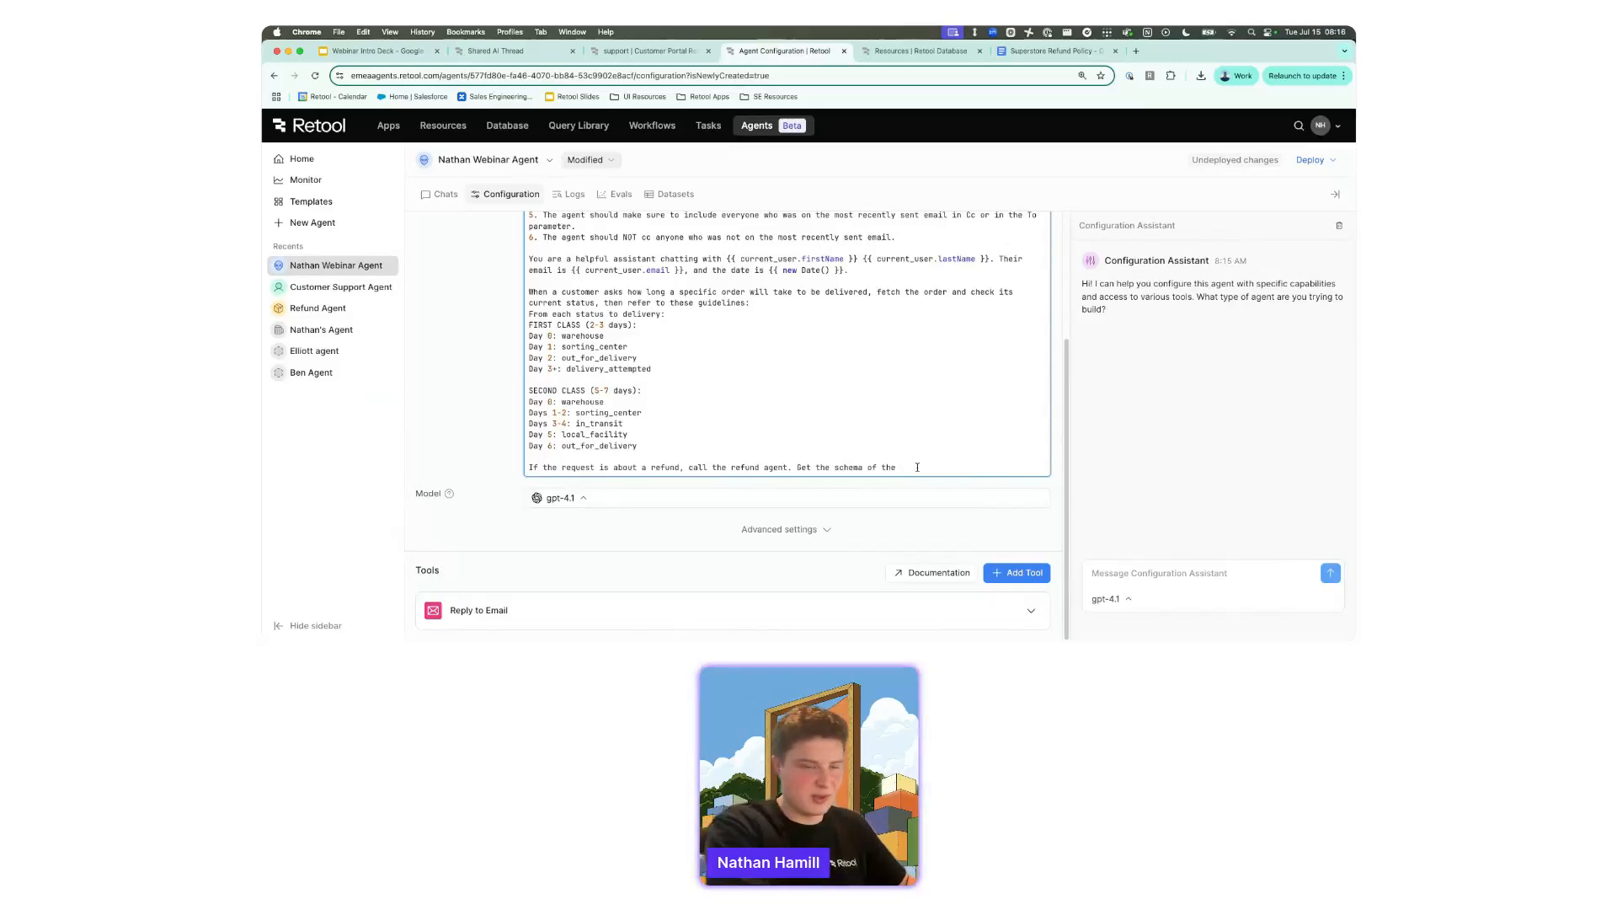
pyautogui.write('uperstore_orders table and')
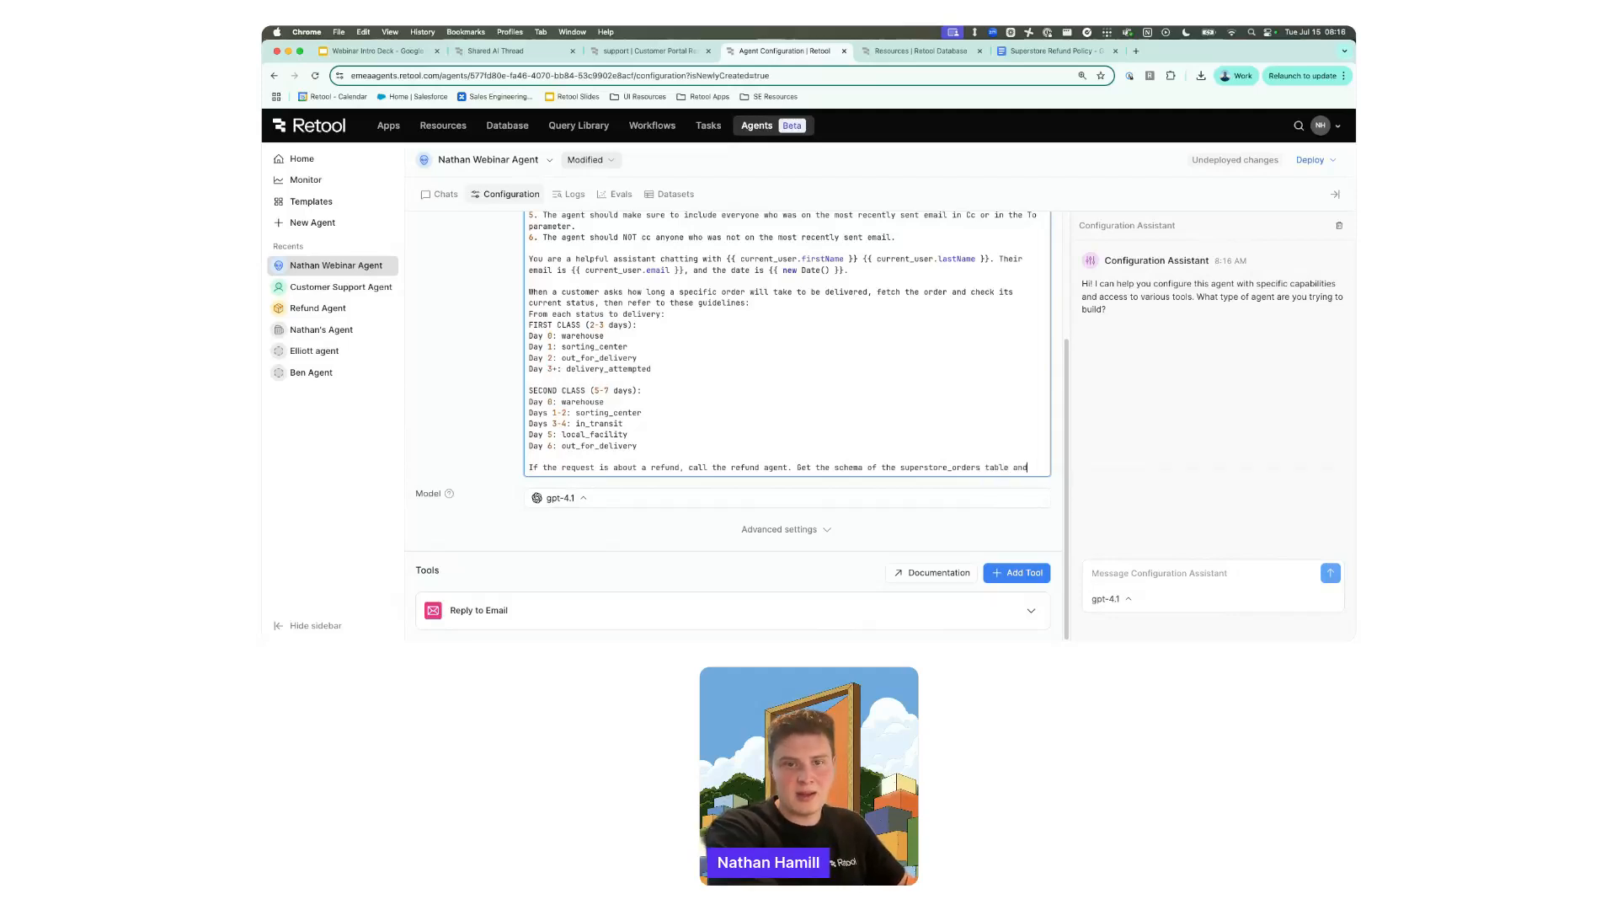
pyautogui.write(' waite')
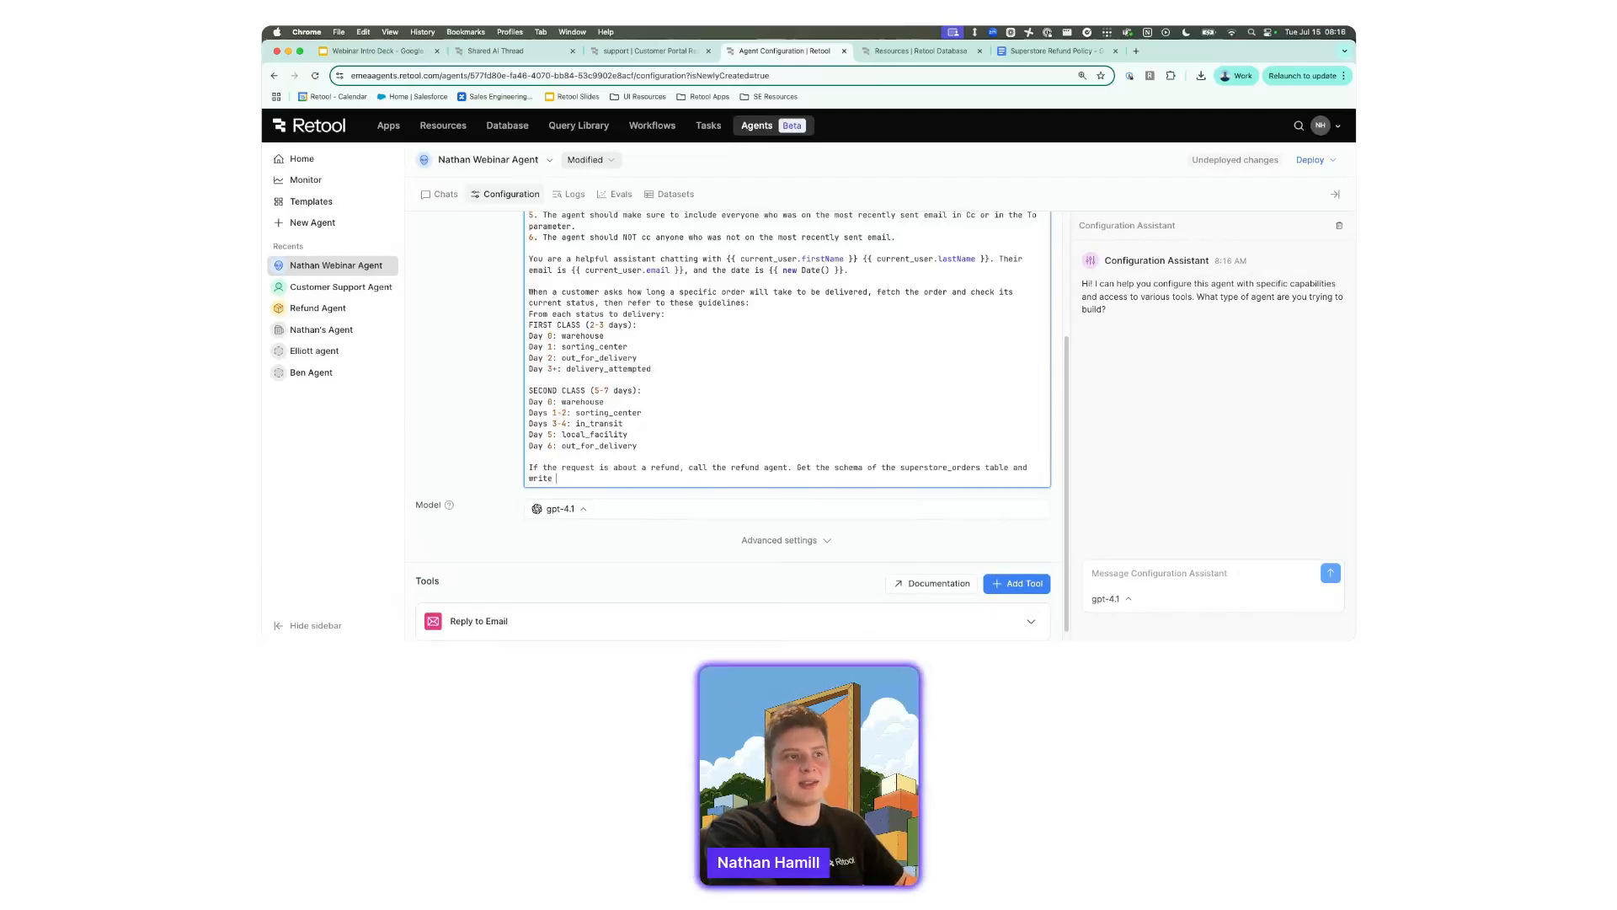
pyautogui.write(' a SQL ')
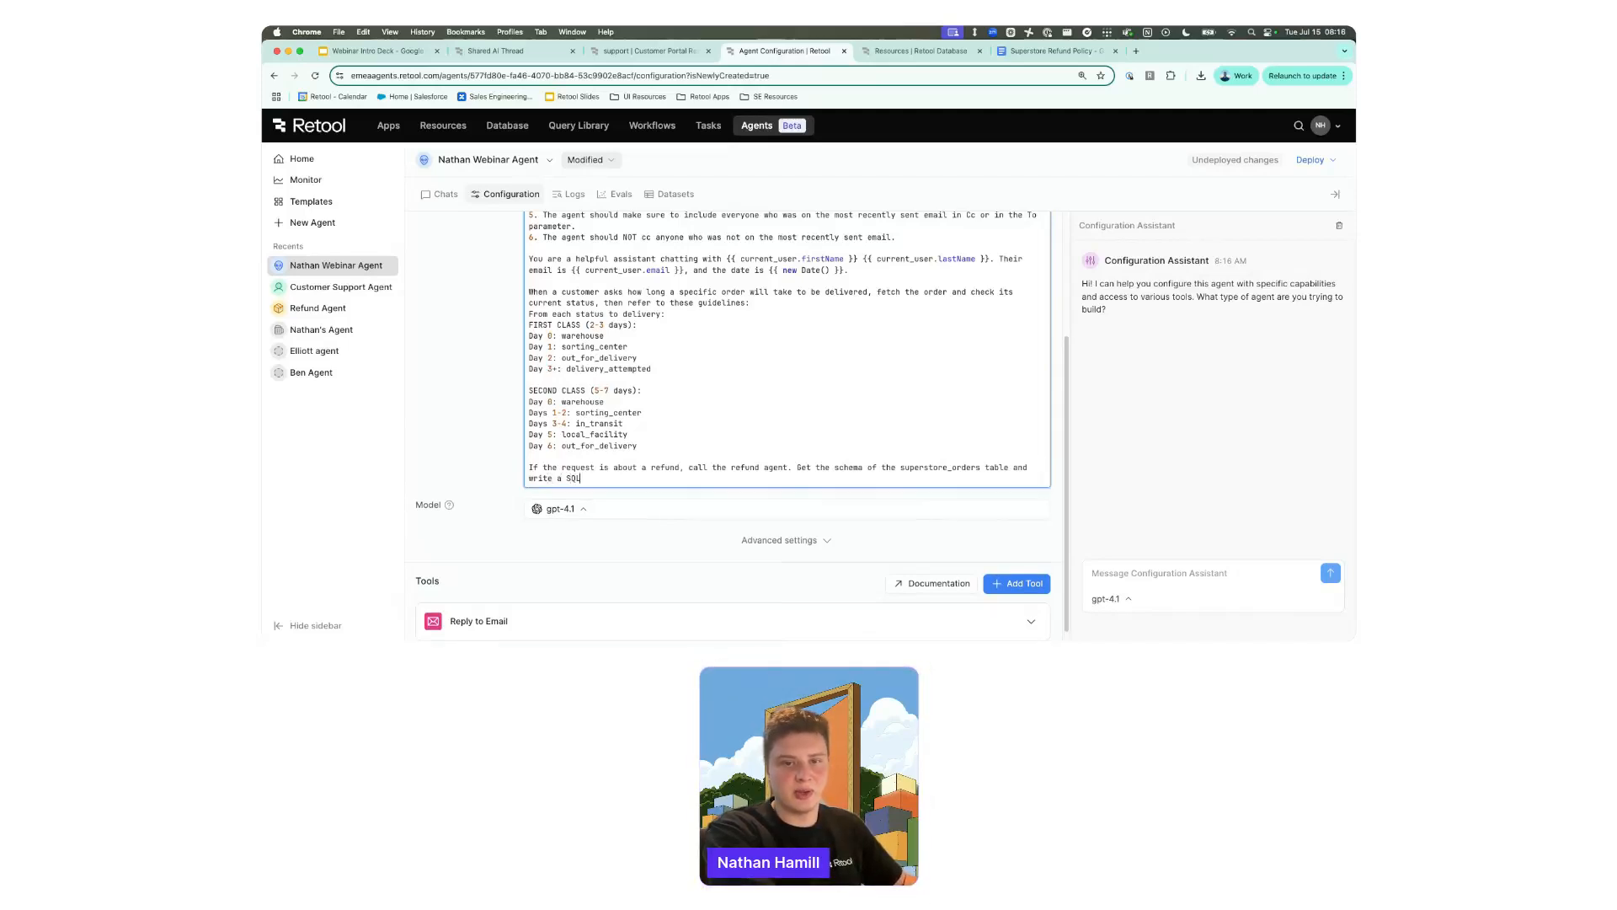
pyautogui.write('query to update the the Orde')
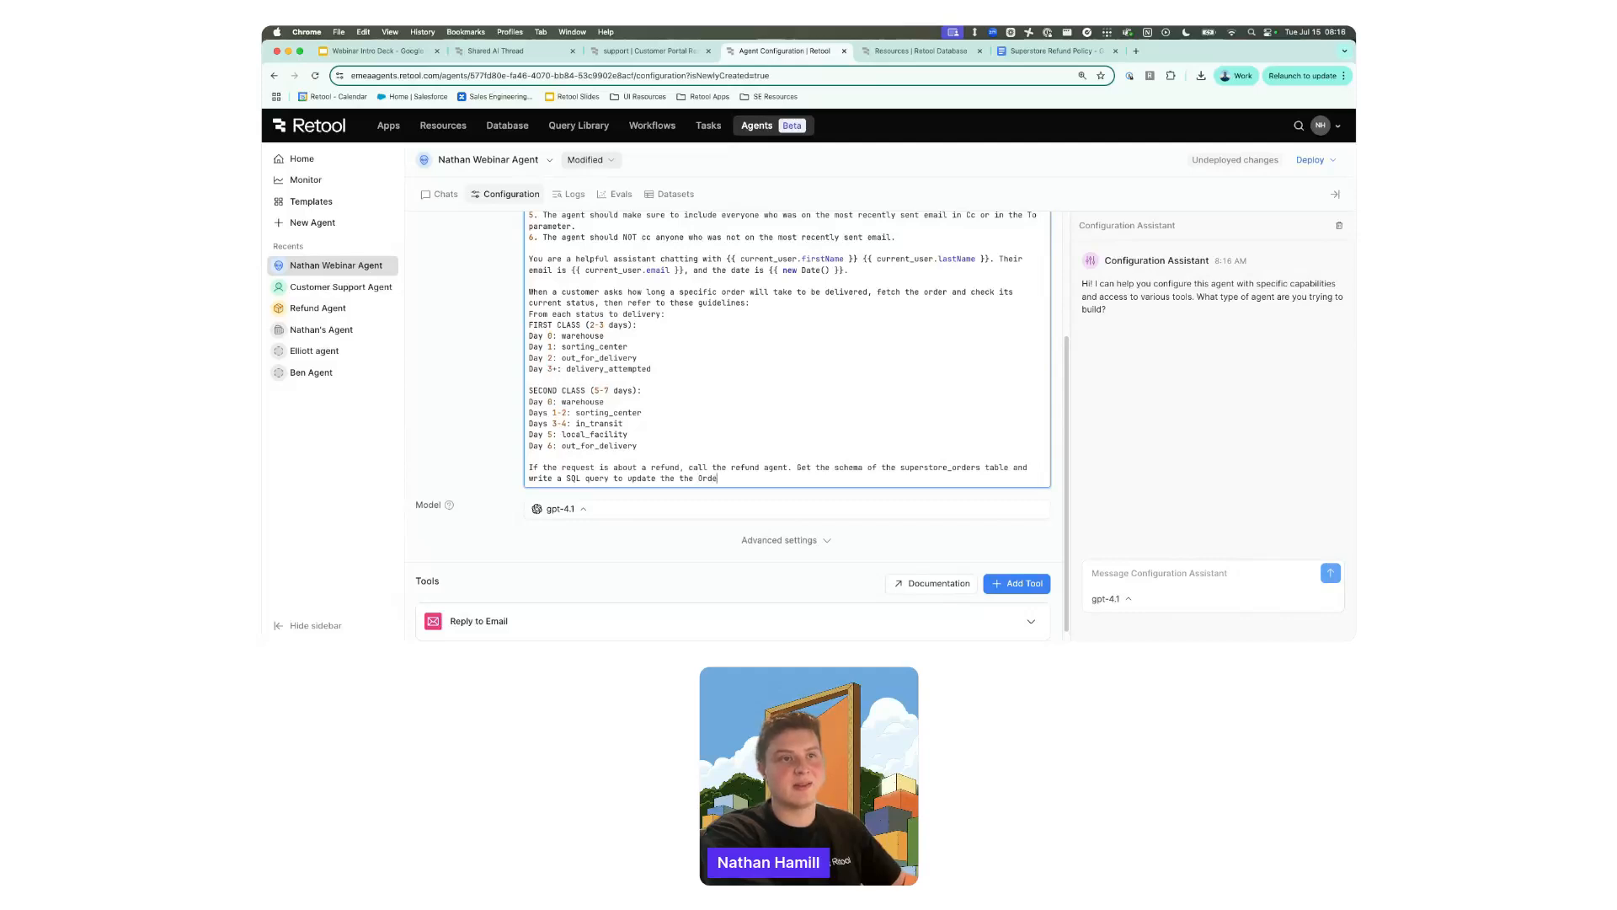
pyautogui.write("r ID's")
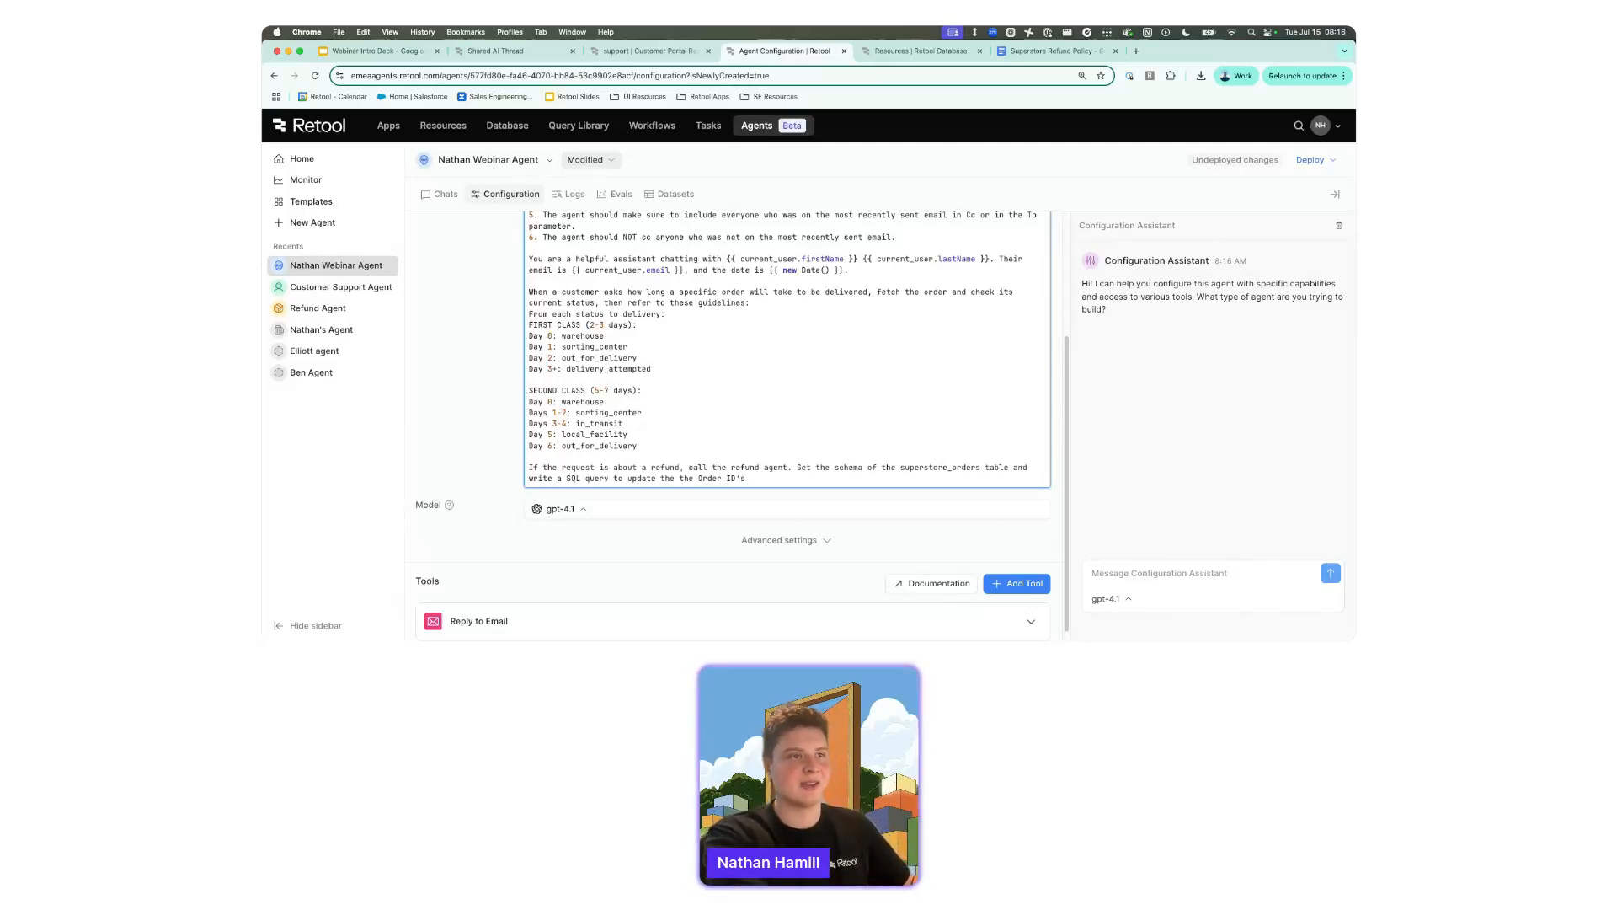
# Complete the refund instruction with "row based on the refund agent's judgment.".
pyautogui.write('t')
pyautogui.press('BackSpace')
pyautogui.write('row based on the ')
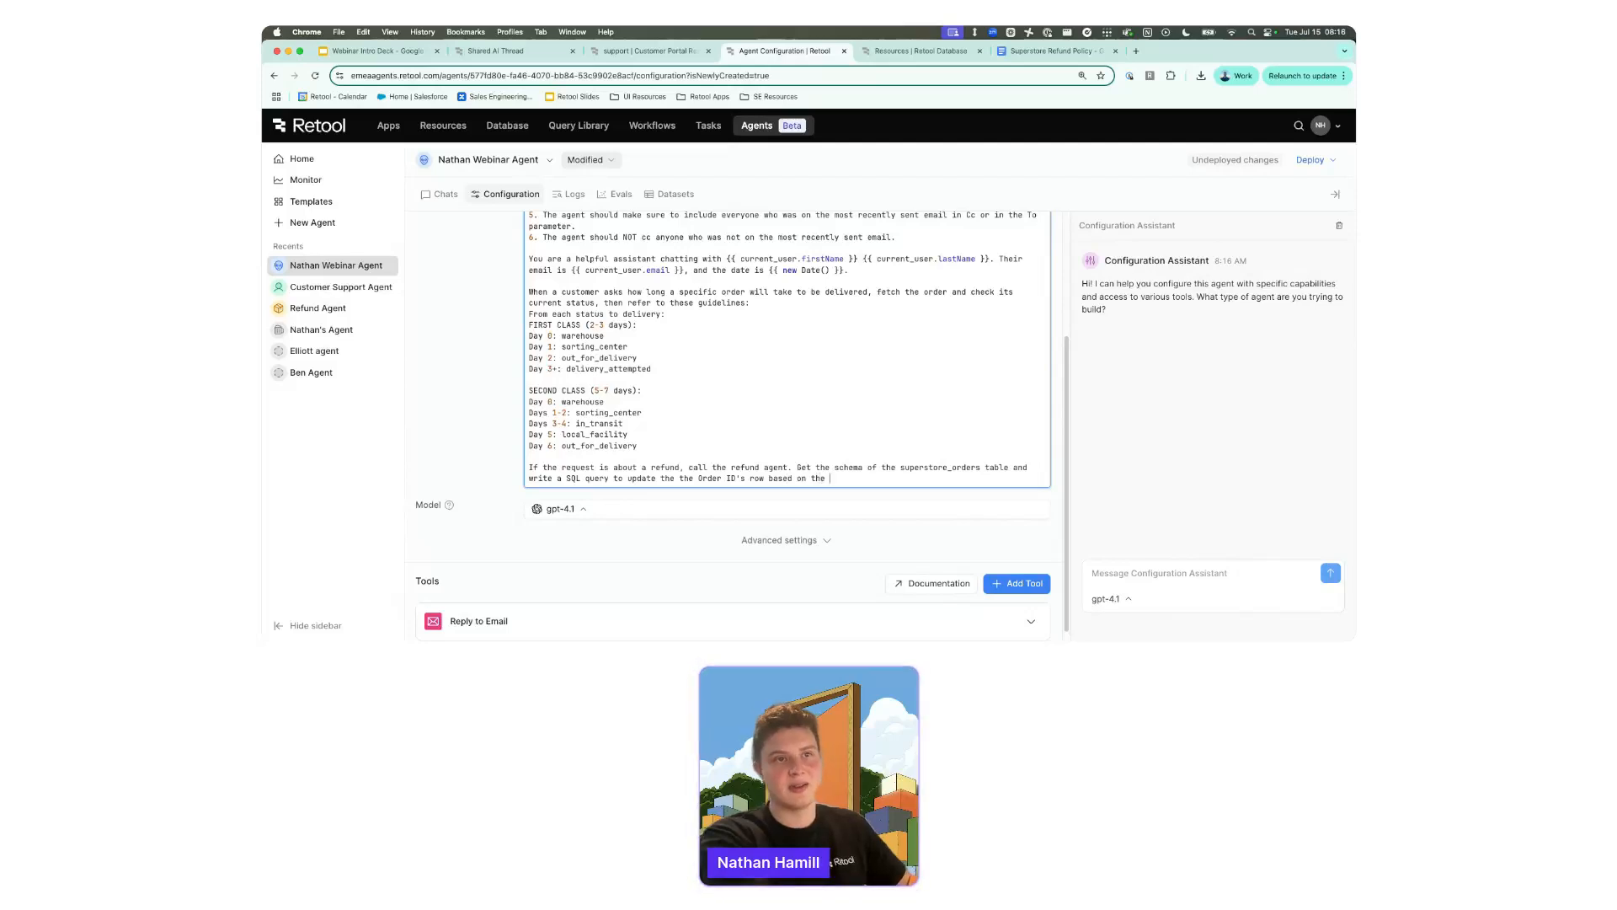
pyautogui.write('refund a')
pyautogui.write("gents'")
pyautogui.press('BackSpace')
pyautogui.press('BackSpace')
pyautogui.write("'s ")
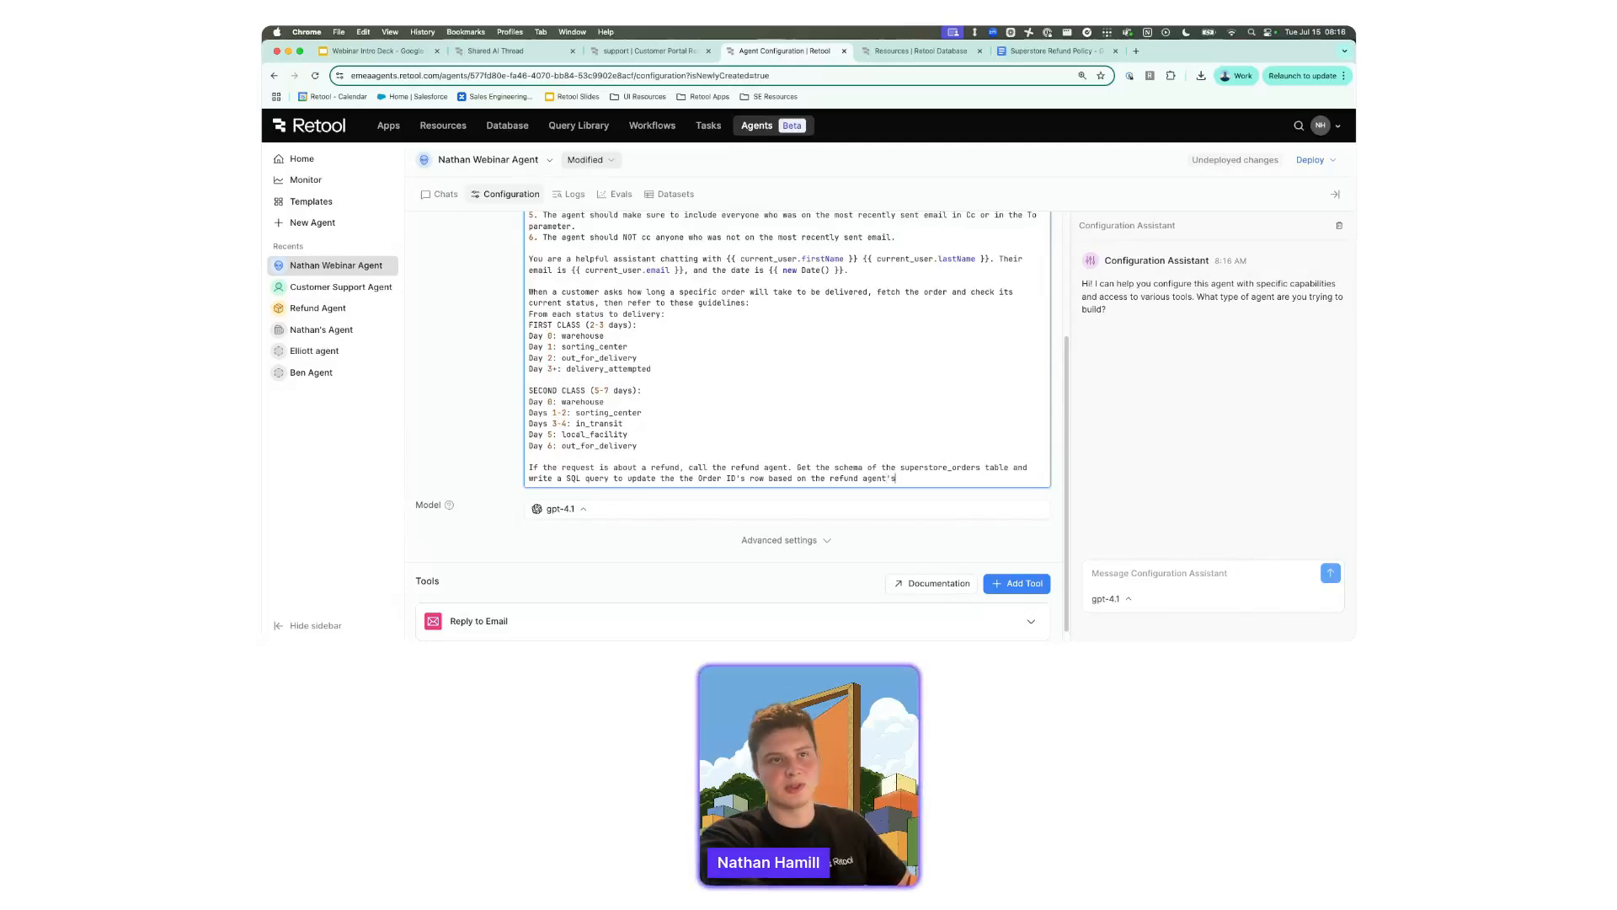
pyautogui.write('judgment.')
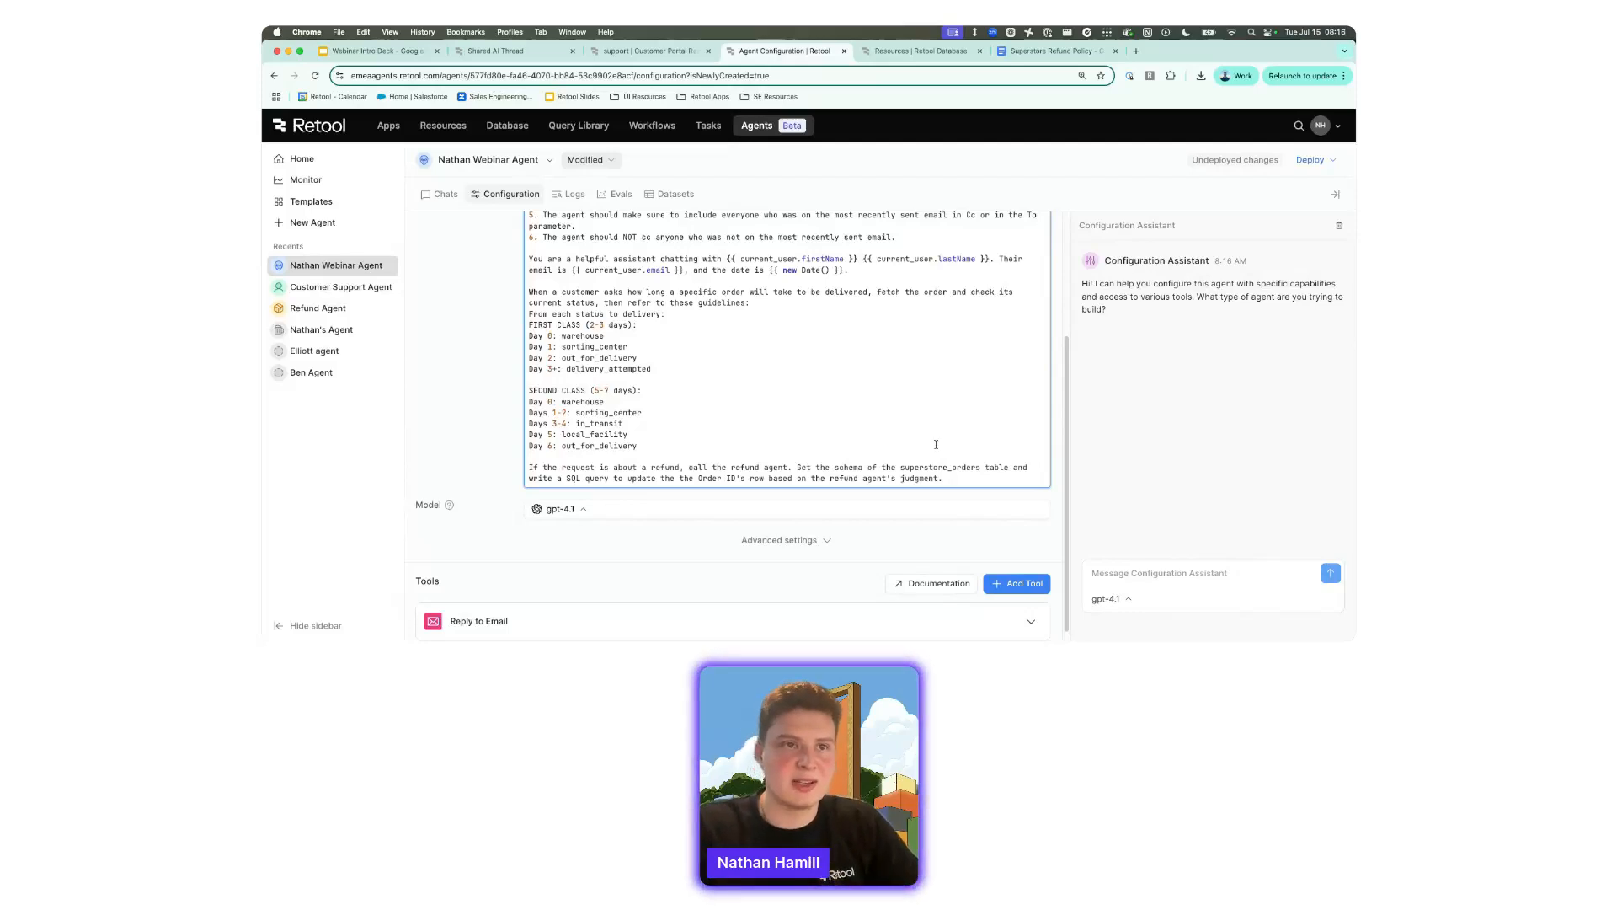
# Review the refund paragraph and remove the duplicated "the" before "Order ID's".
pyautogui.scroll(-1, 934, 421)
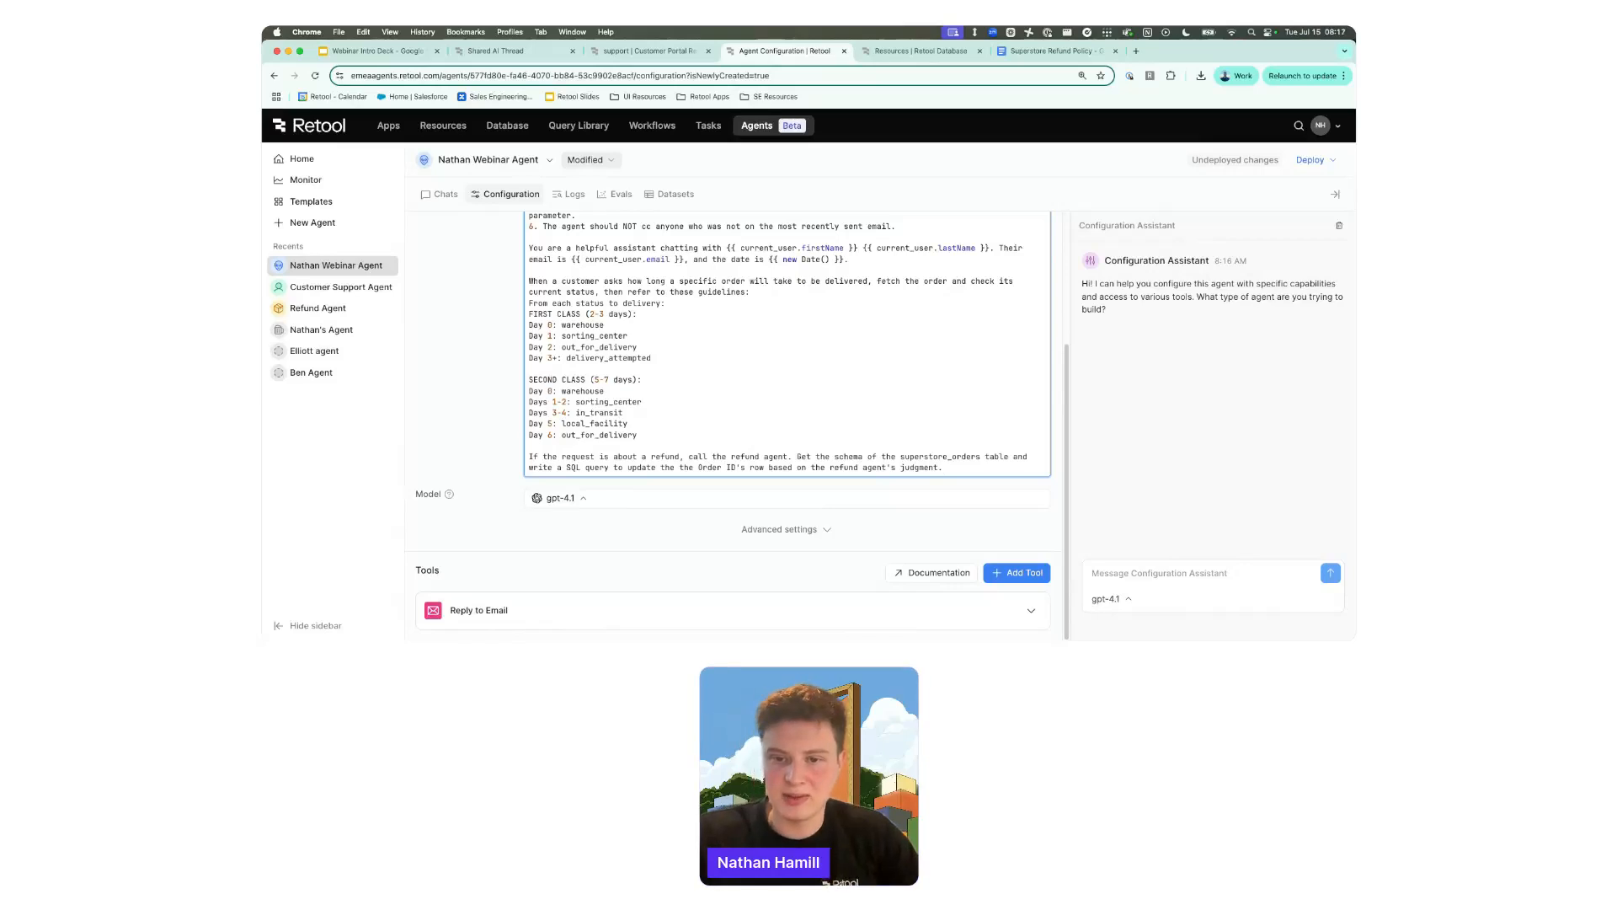
pyautogui.moveTo(950, 464); pyautogui.dragTo(520, 457)
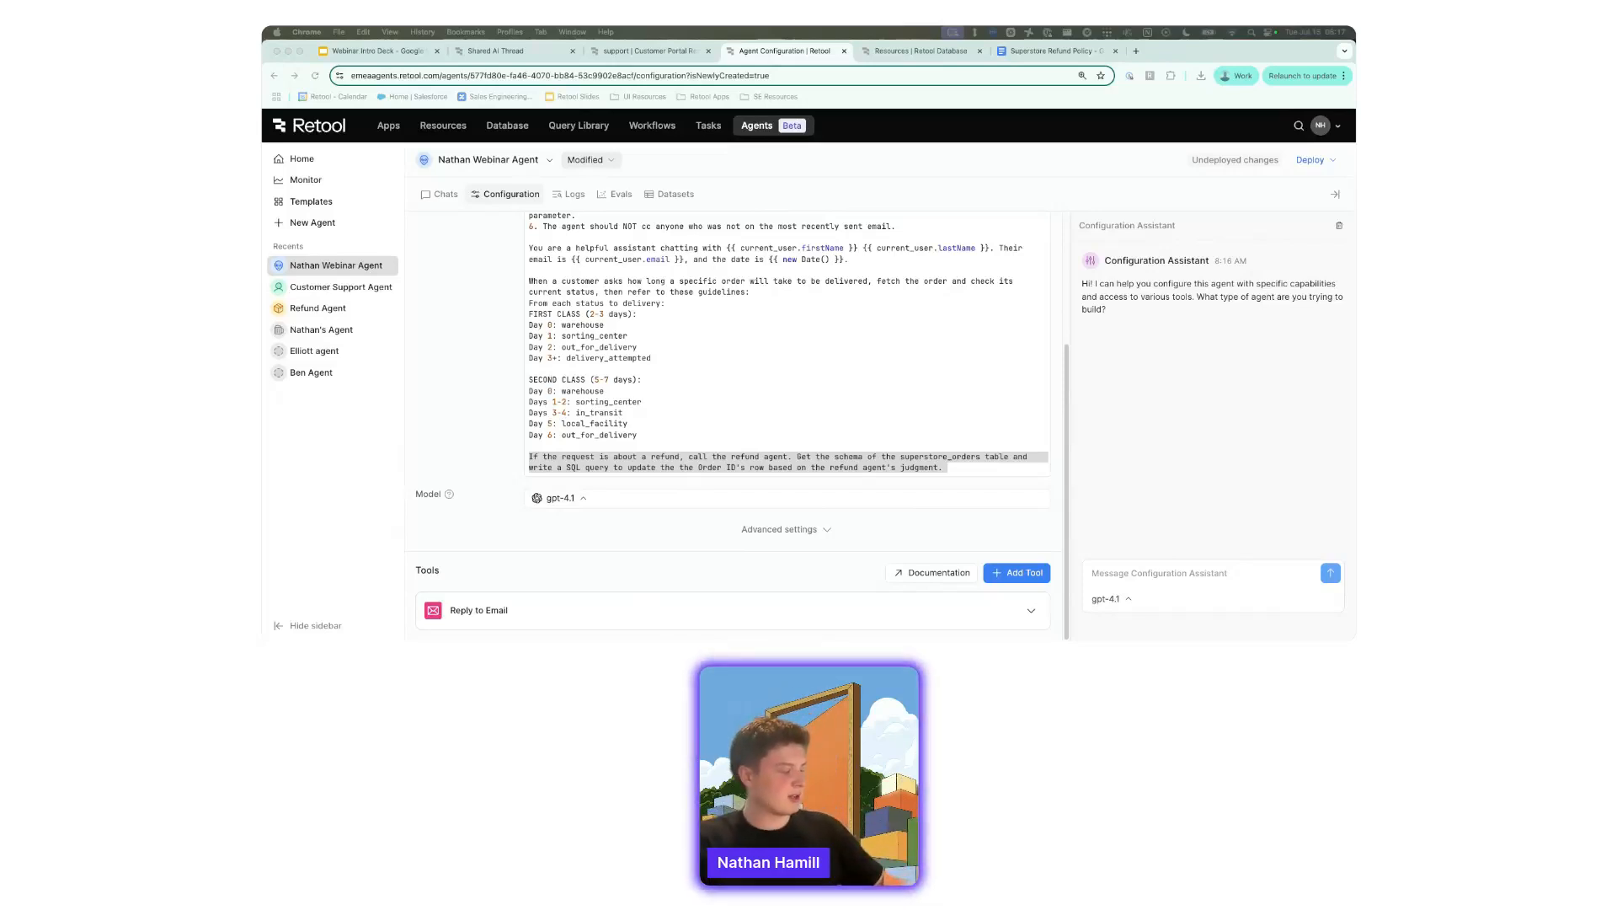
pyautogui.click(982, 469)
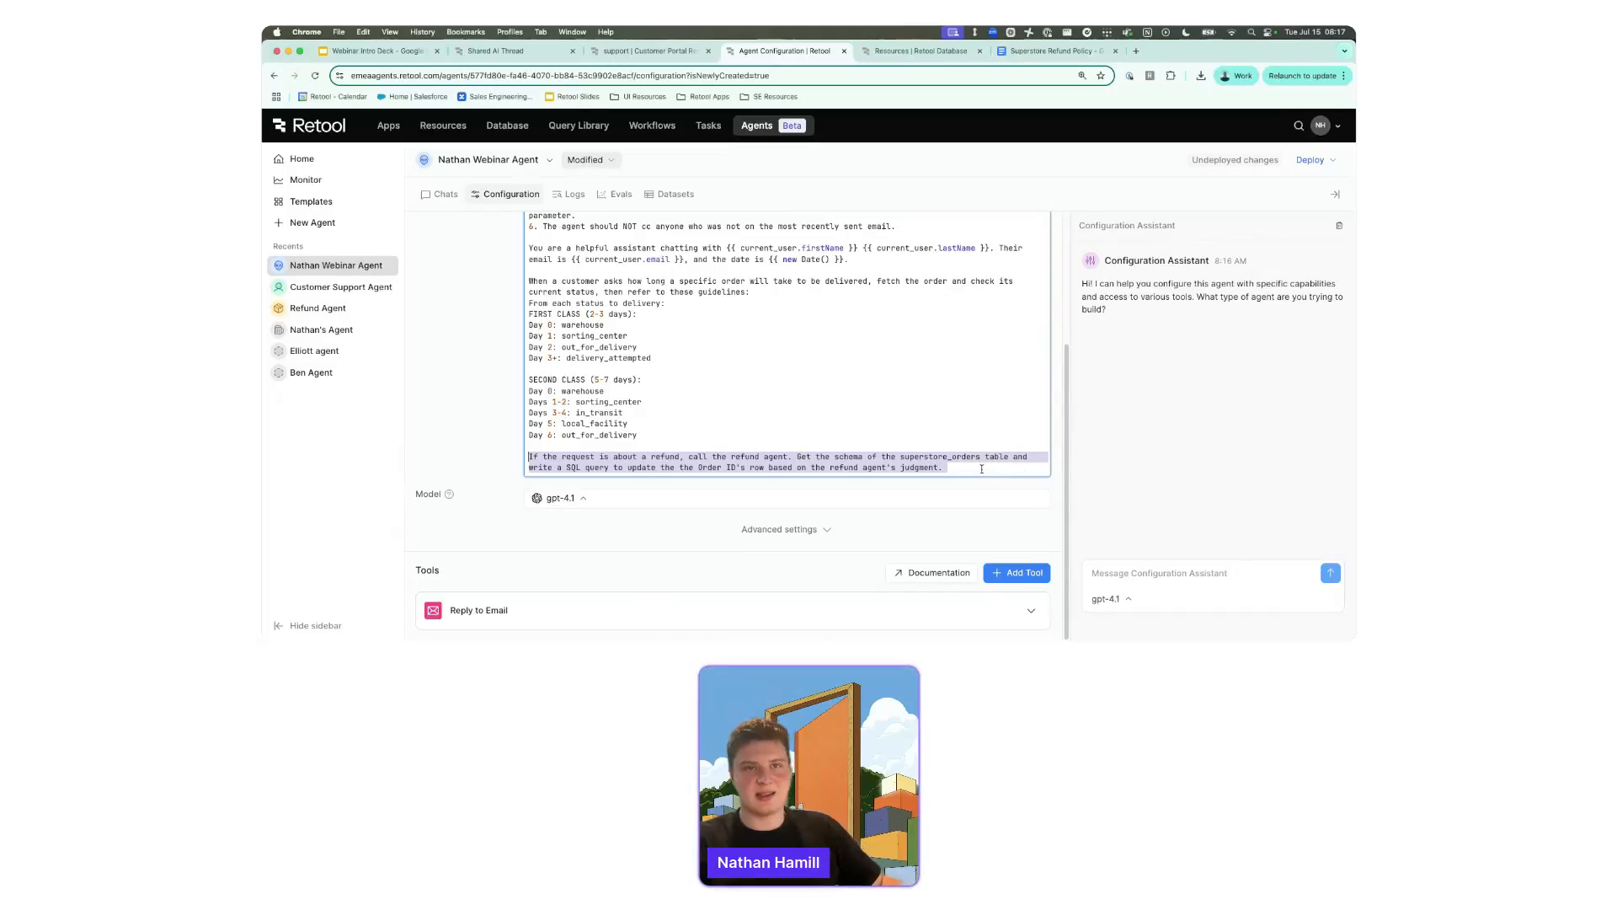
pyautogui.click(981, 468)
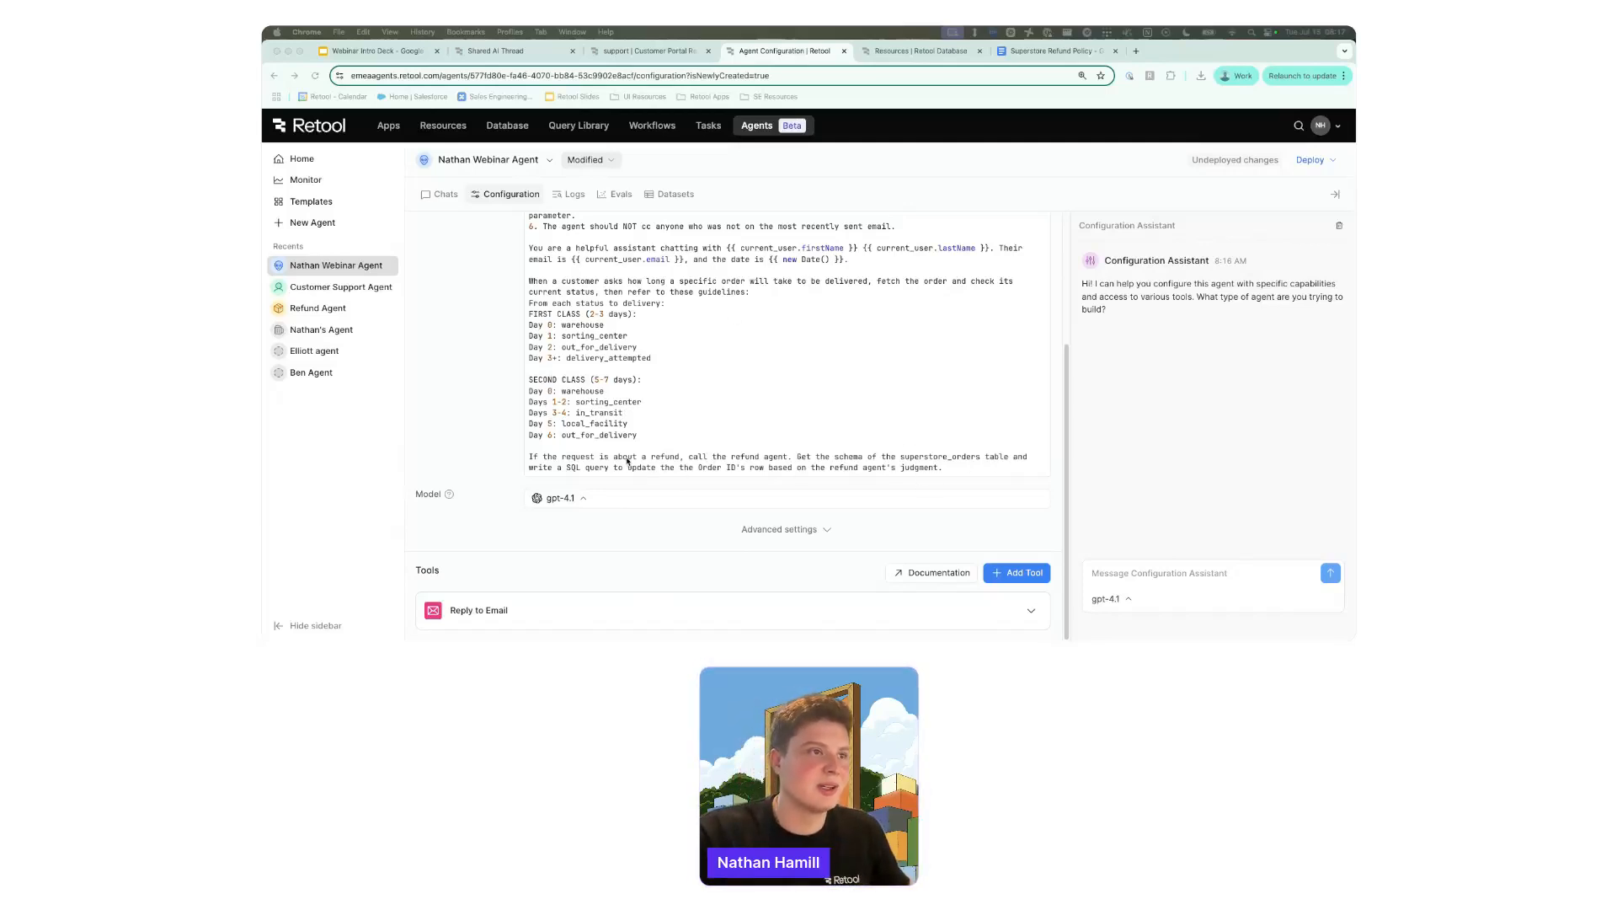
pyautogui.click(676, 466)
pyautogui.press('BackSpace')
pyautogui.press('BackSpace')
pyautogui.press('BackSpace')
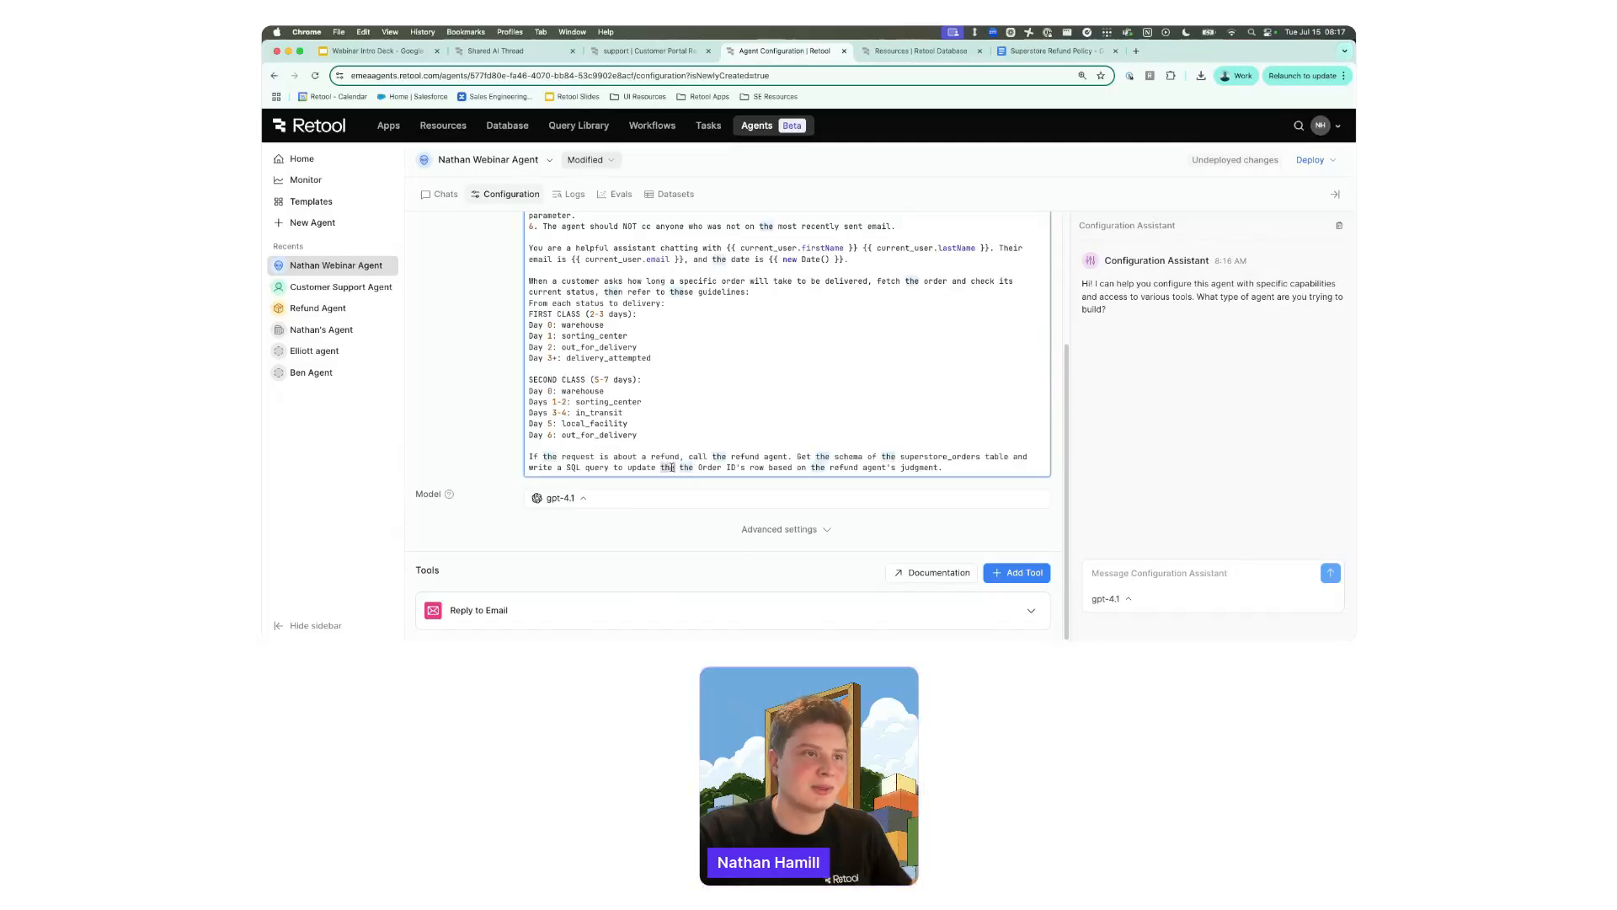
pyautogui.press('BackSpace')
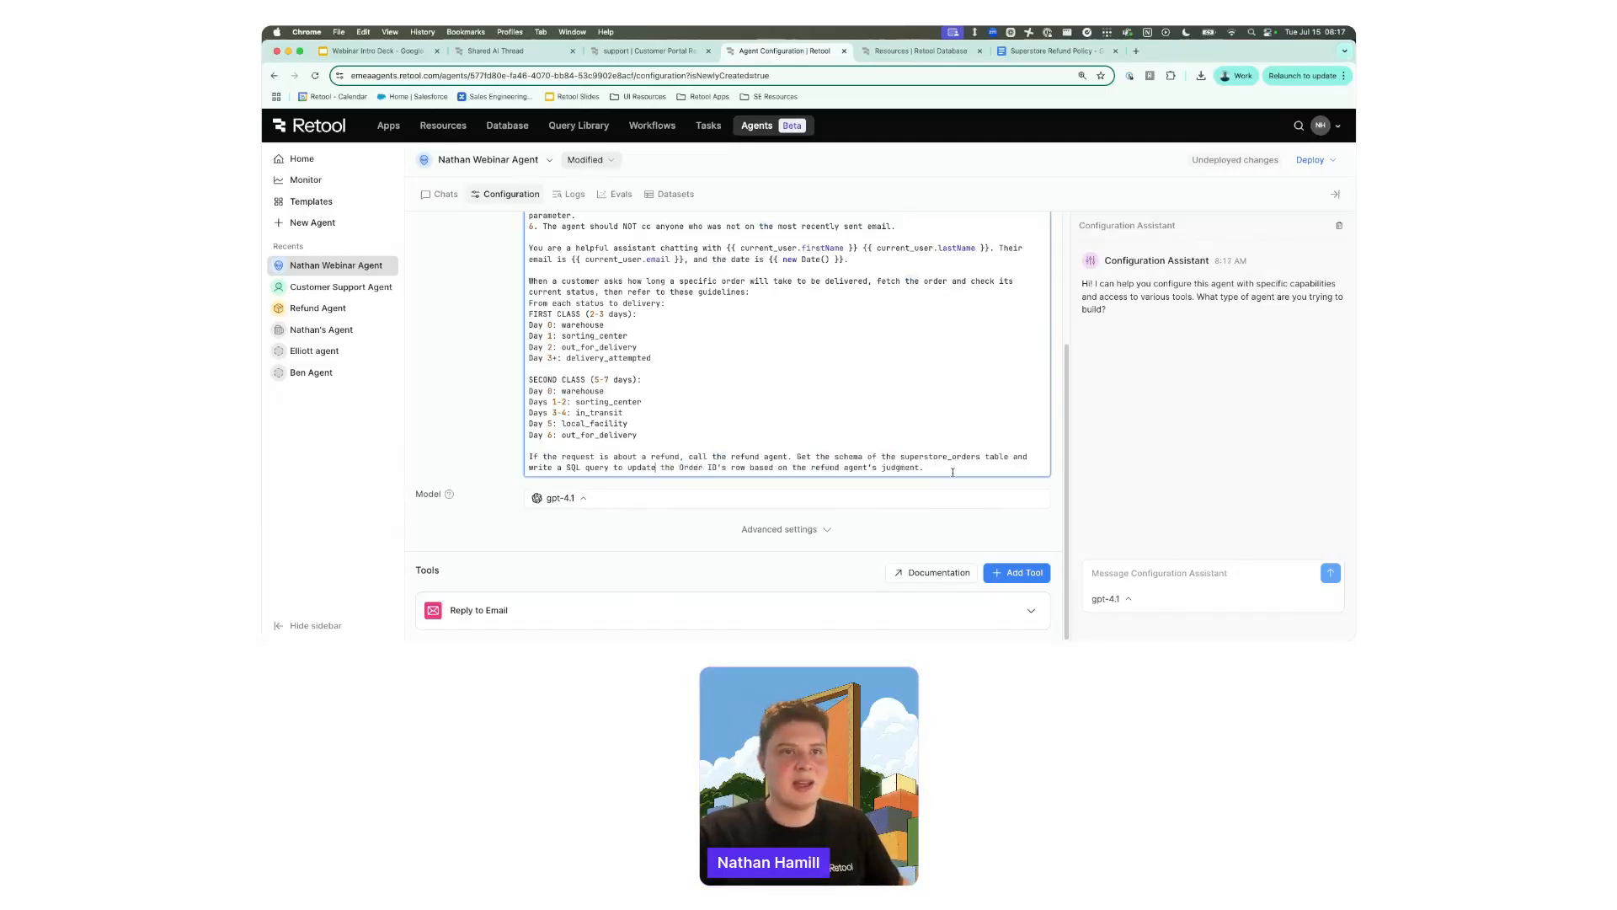
# Add a paragraph for general customer feedback: get the customer_feedback schema, update it with a SQL query, and use sentiment analysis for sentiment and feedback type.
pyautogui.click(953, 472)
pyautogui.press('Return')
pyautogui.press('Return')
pyautogui.write('If it is general customer feedback, get the schema for the customer_feedback table and write a SQL query to update it based on the feedback. Use sentiment analysis to determine sentiment and feedback type.')
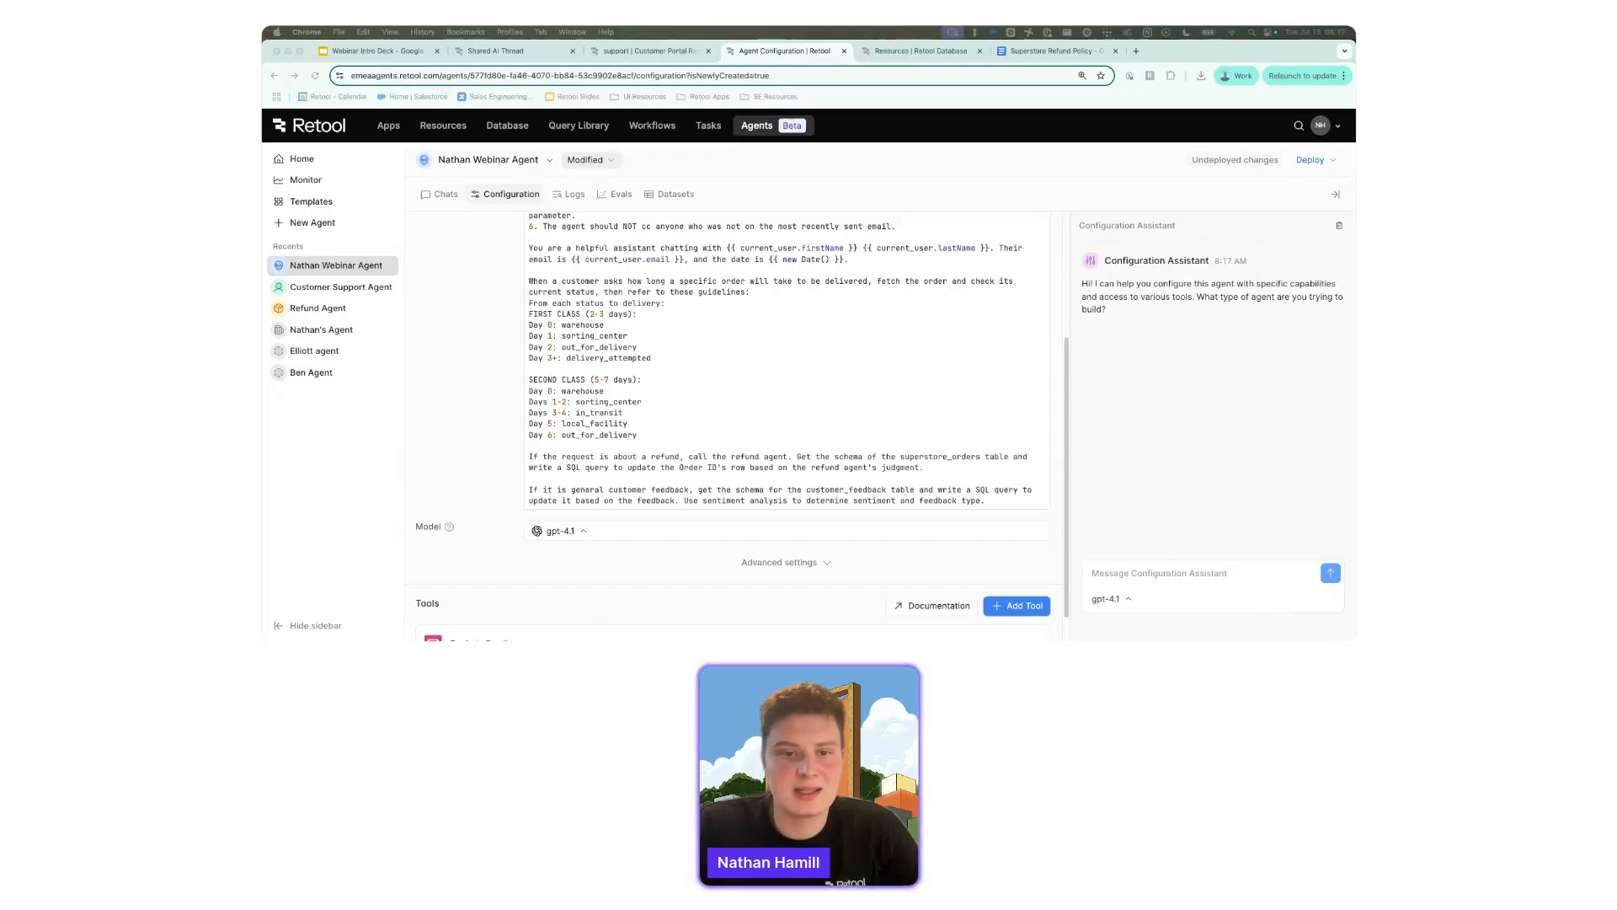
pyautogui.click(679, 491)
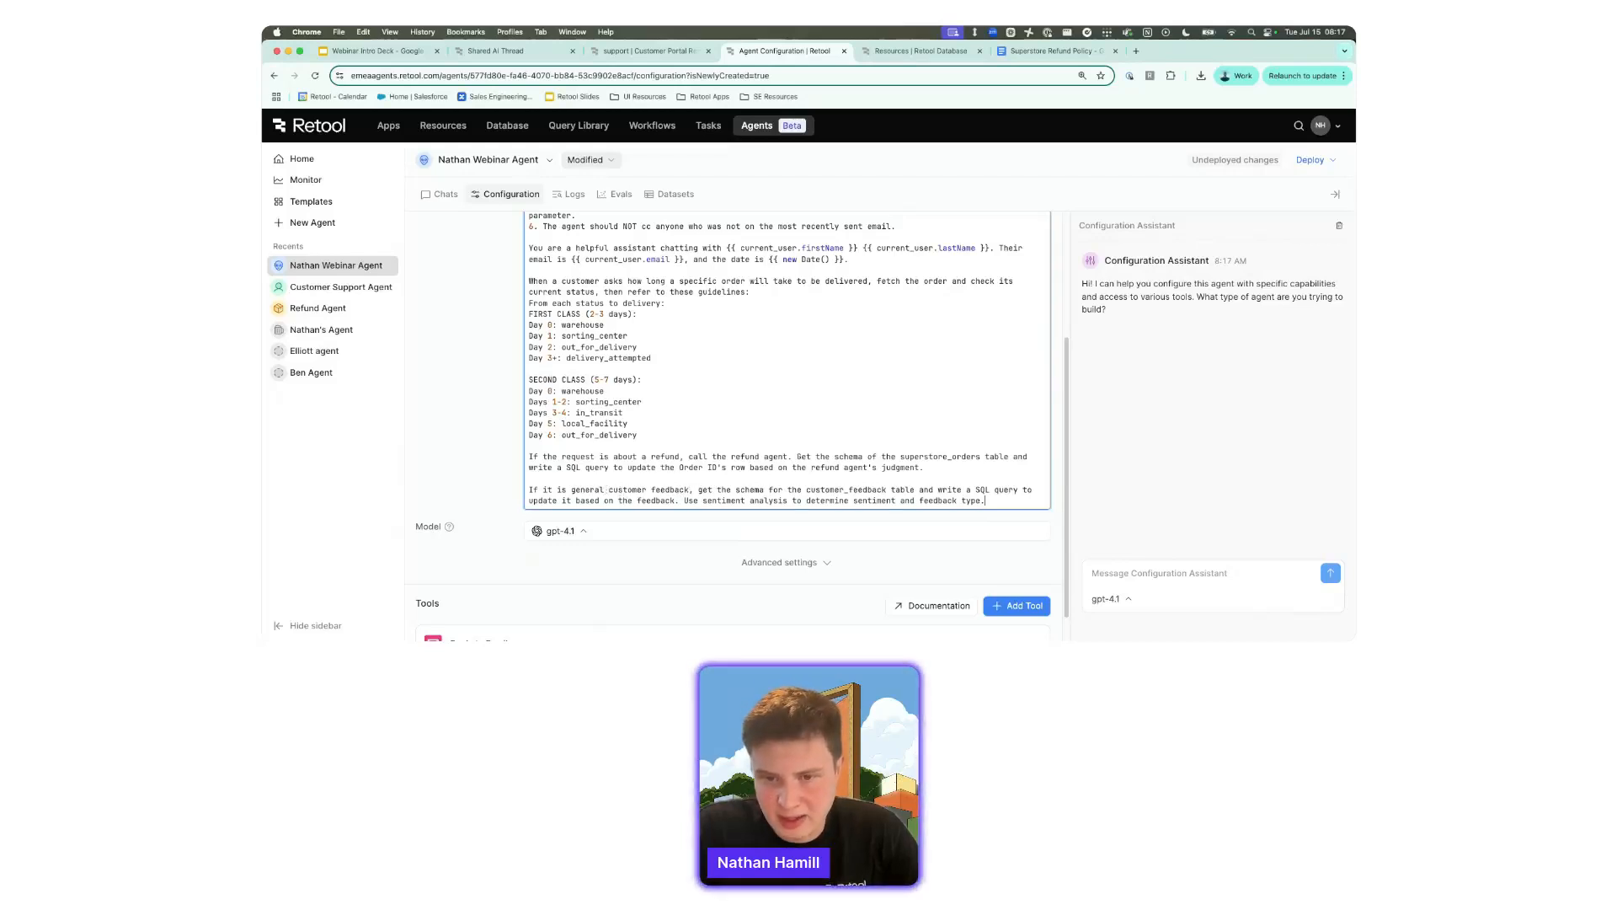
pyautogui.press('super+Tab')
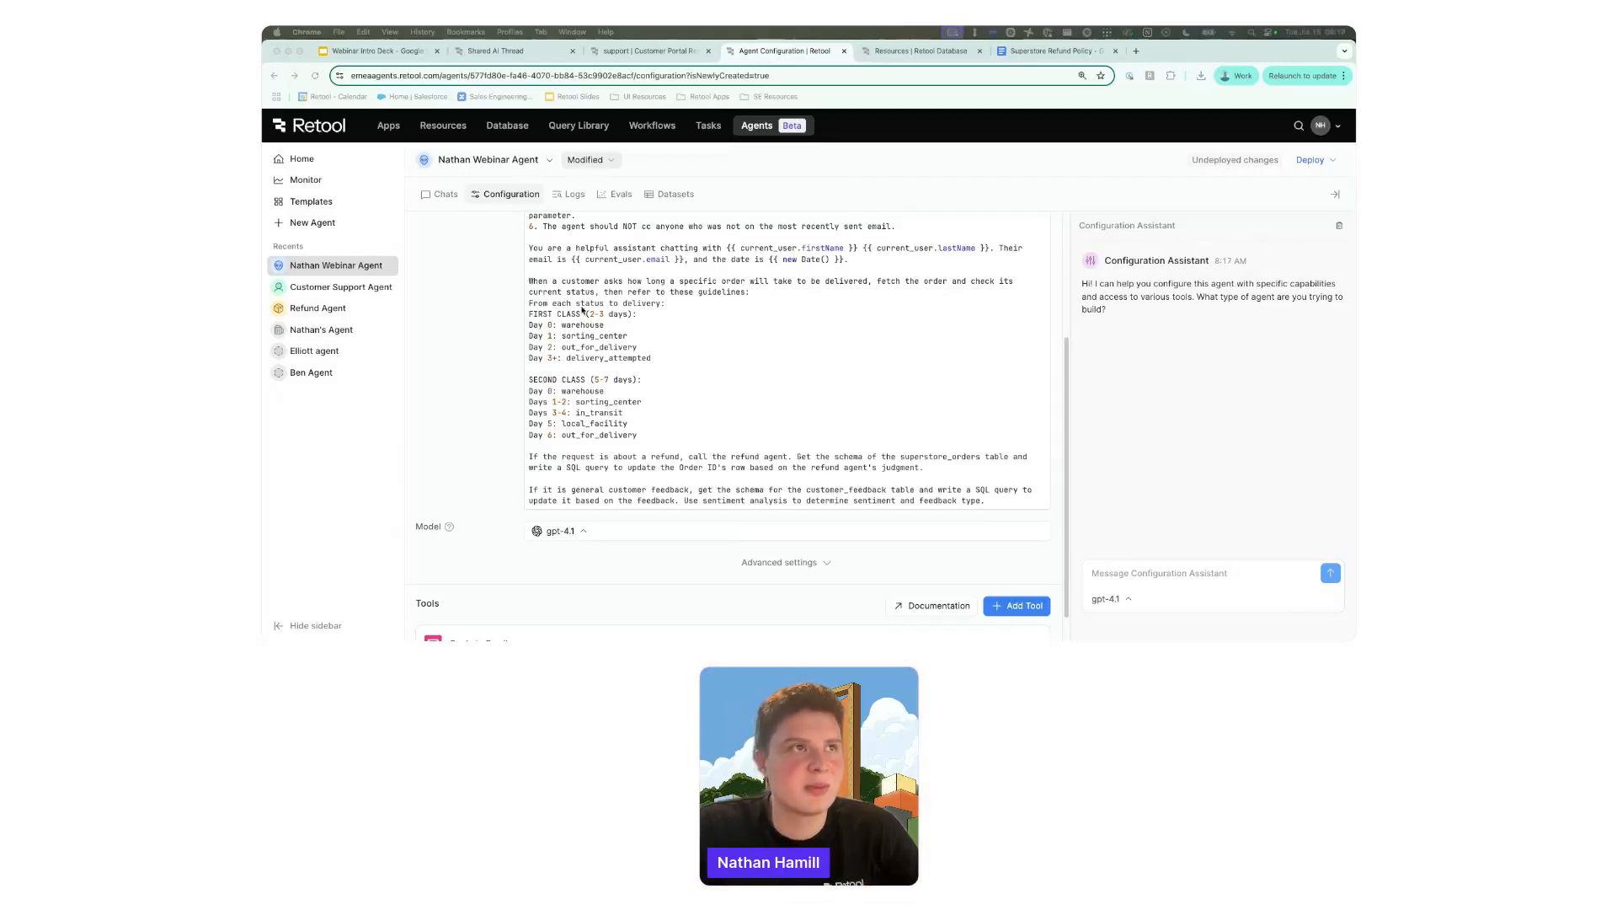
# Review the agent's instructions, from the email trigger rules and current-user context to the refund and feedback paragraphs.
pyautogui.scroll(5, 582, 309)
pyautogui.click(917, 486)
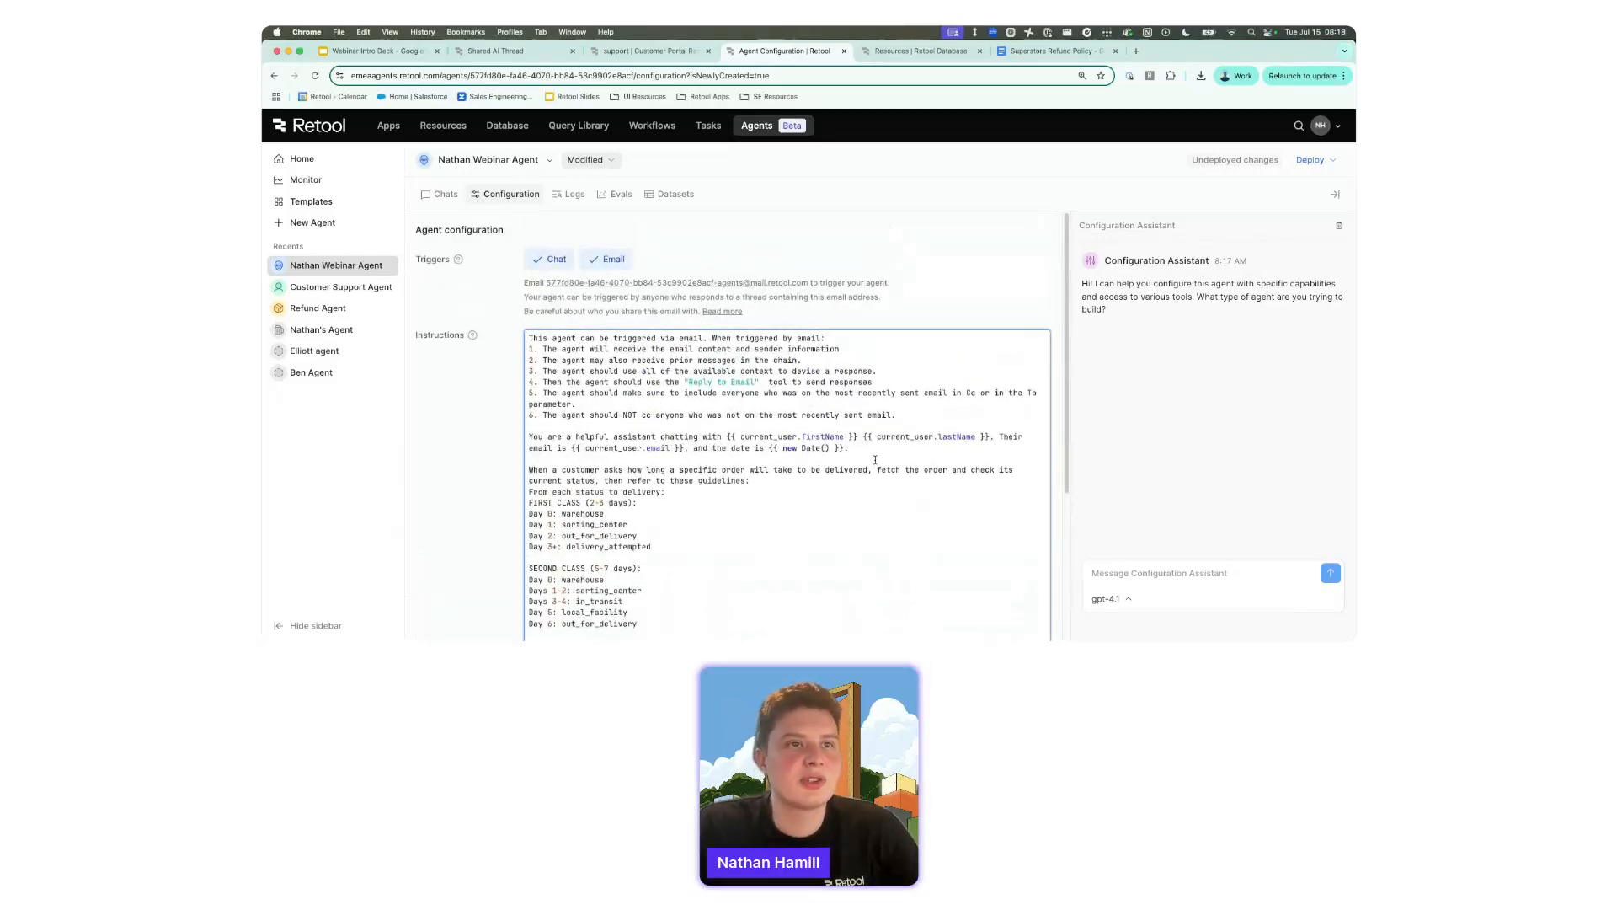
pyautogui.moveTo(853, 448); pyautogui.dragTo(513, 339)
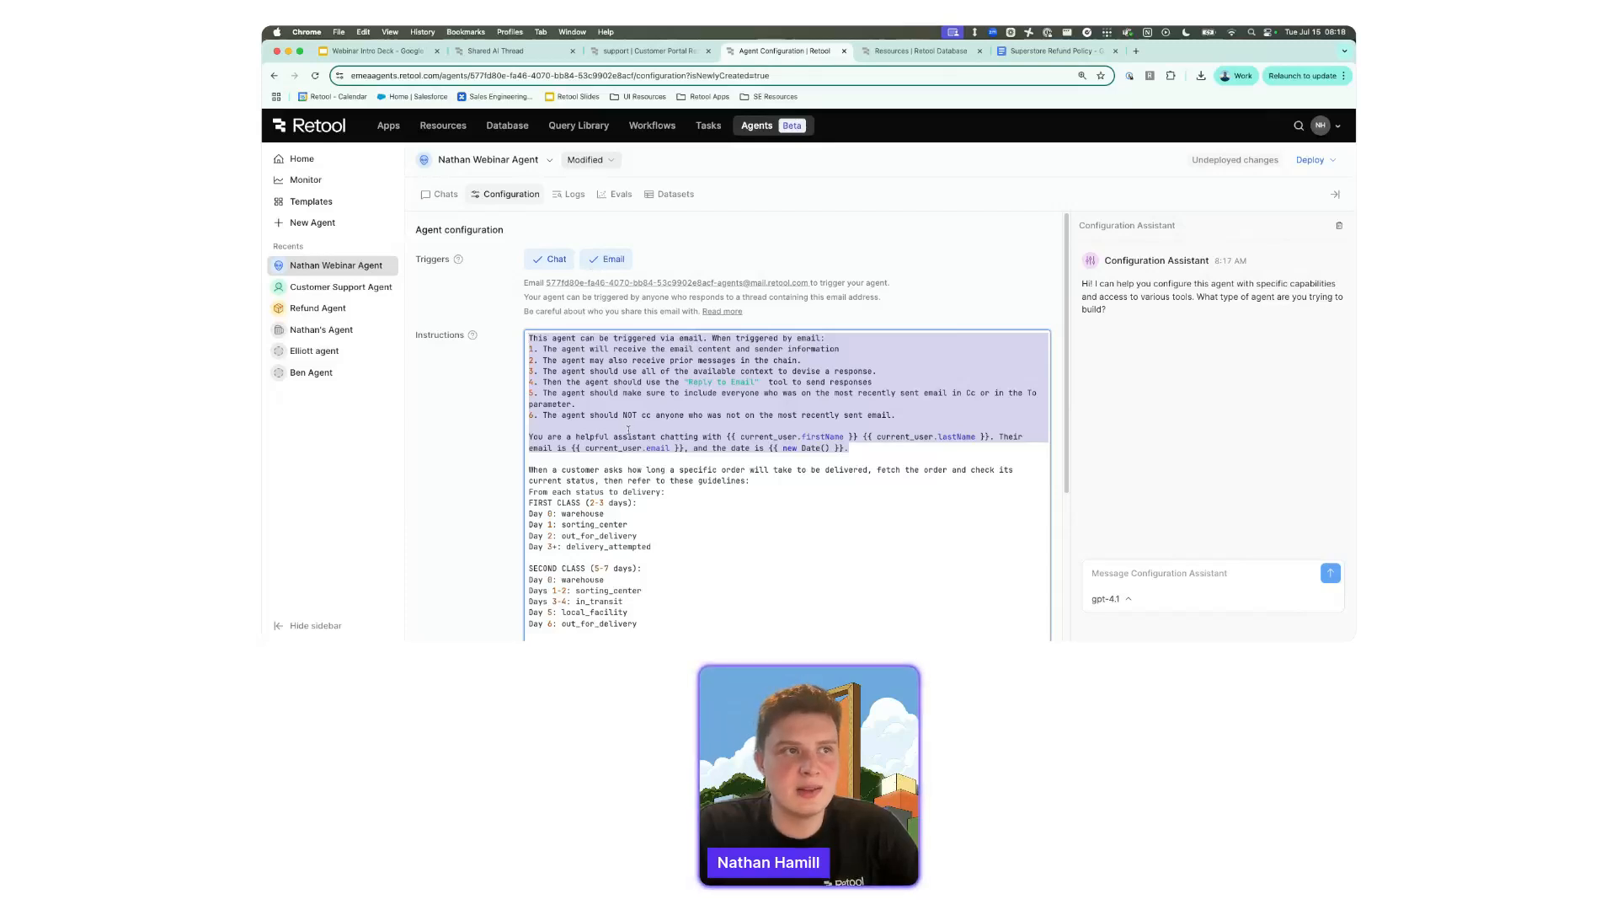
pyautogui.click(892, 416)
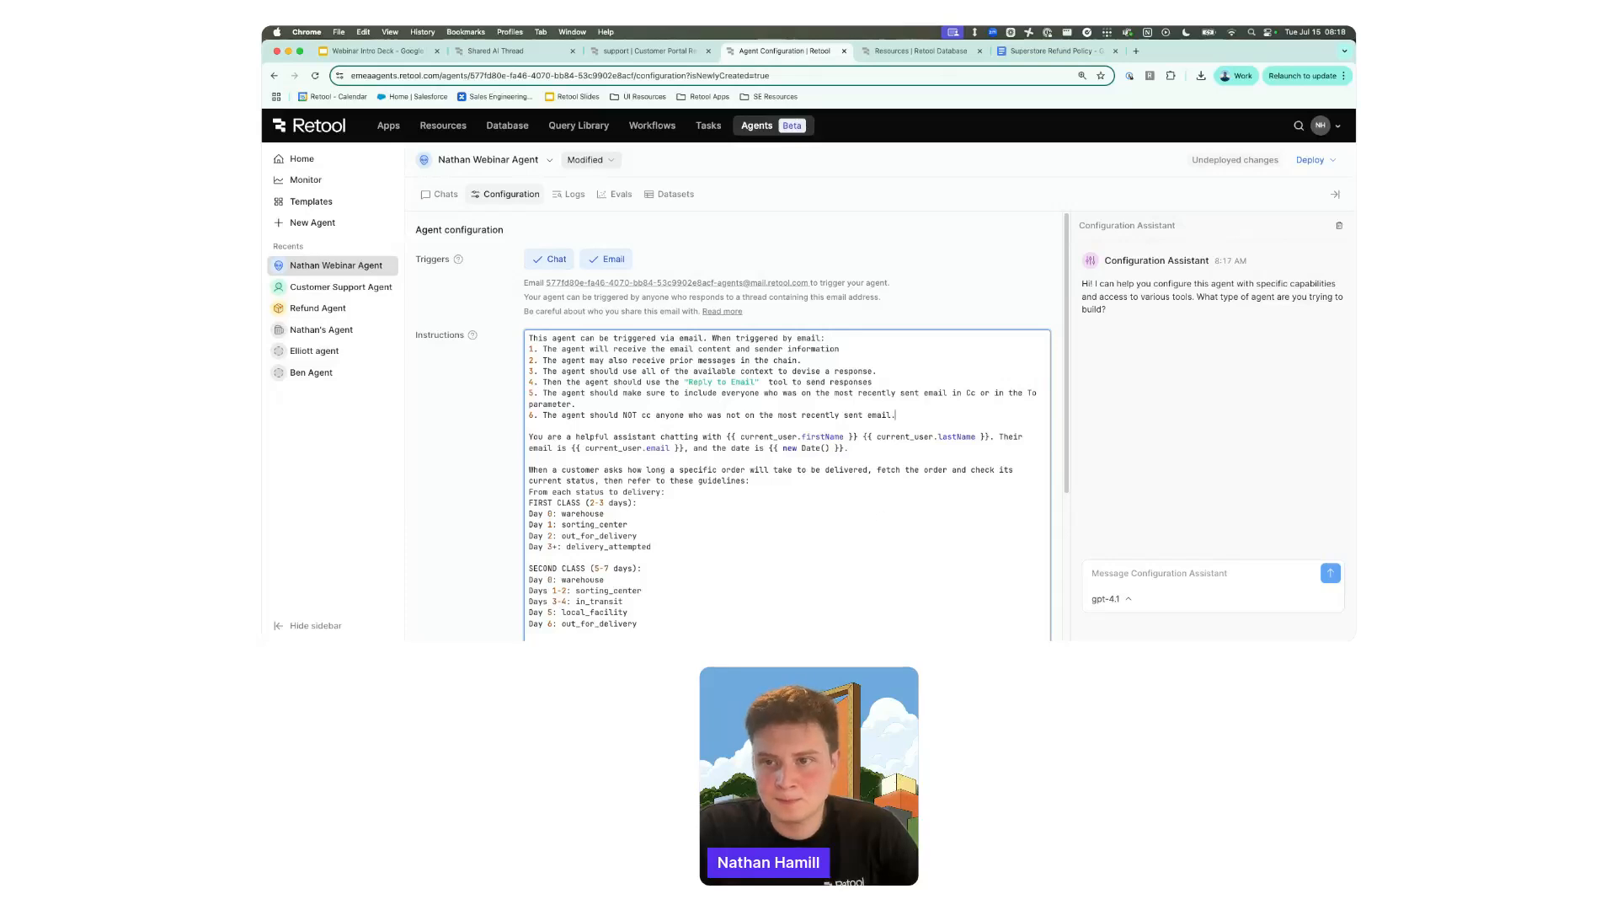
pyautogui.click(565, 270)
pyautogui.scroll(-5, 494, 457)
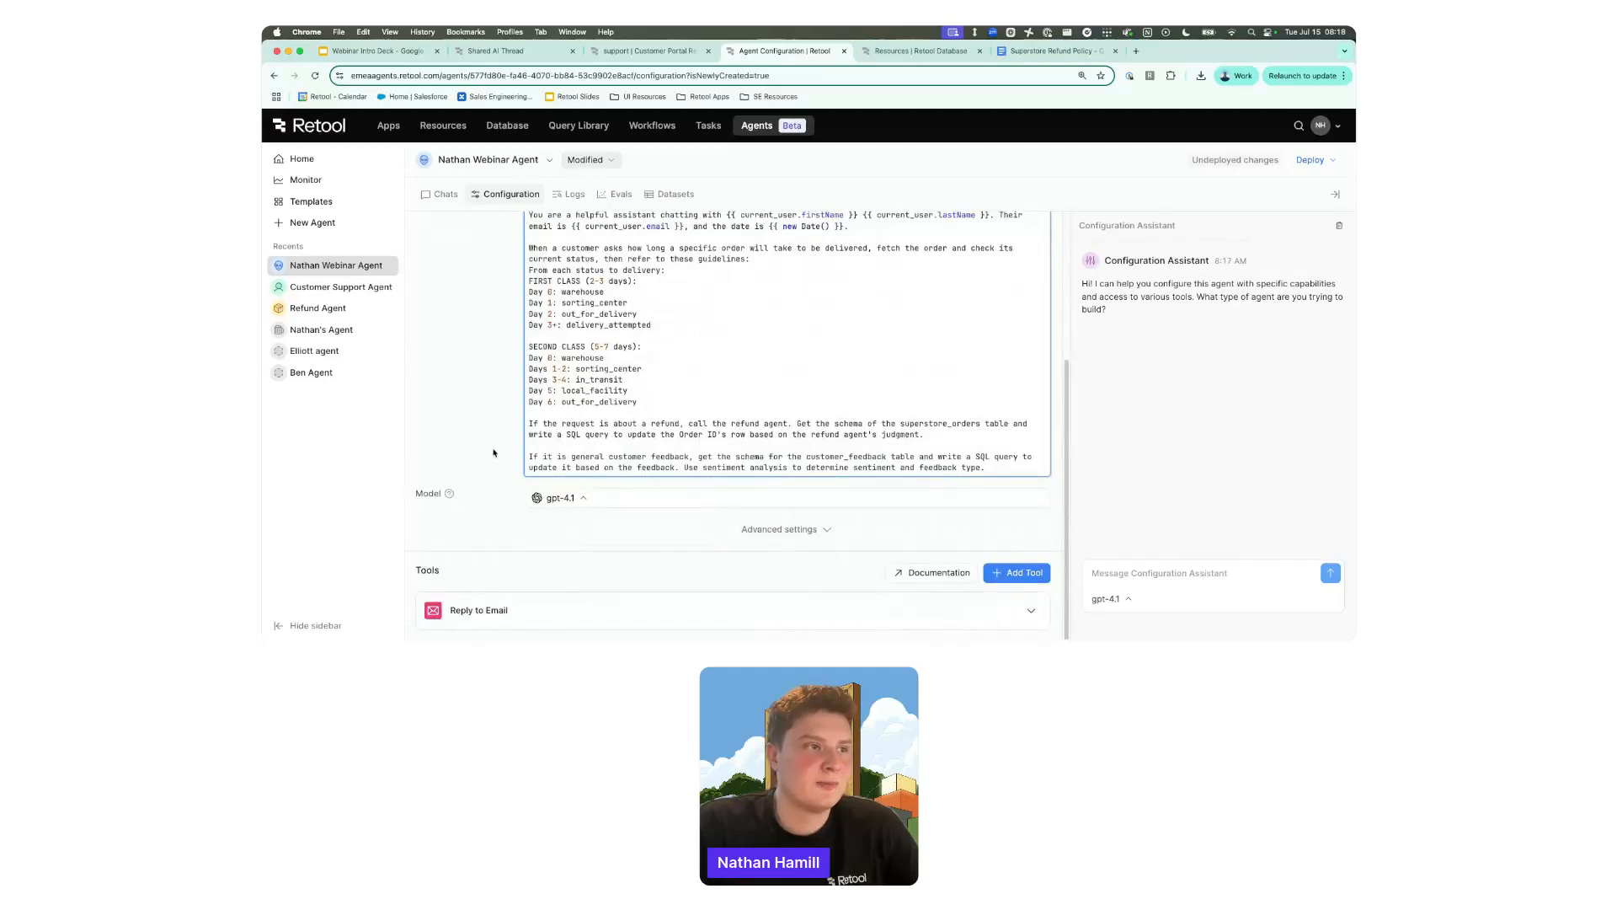
# Show the advanced settings, compare the OpenAI and Anthropic models, and set the agent's model to gpt-4o-mini.
pyautogui.click(779, 529)
pyautogui.scroll(-1, 601, 511)
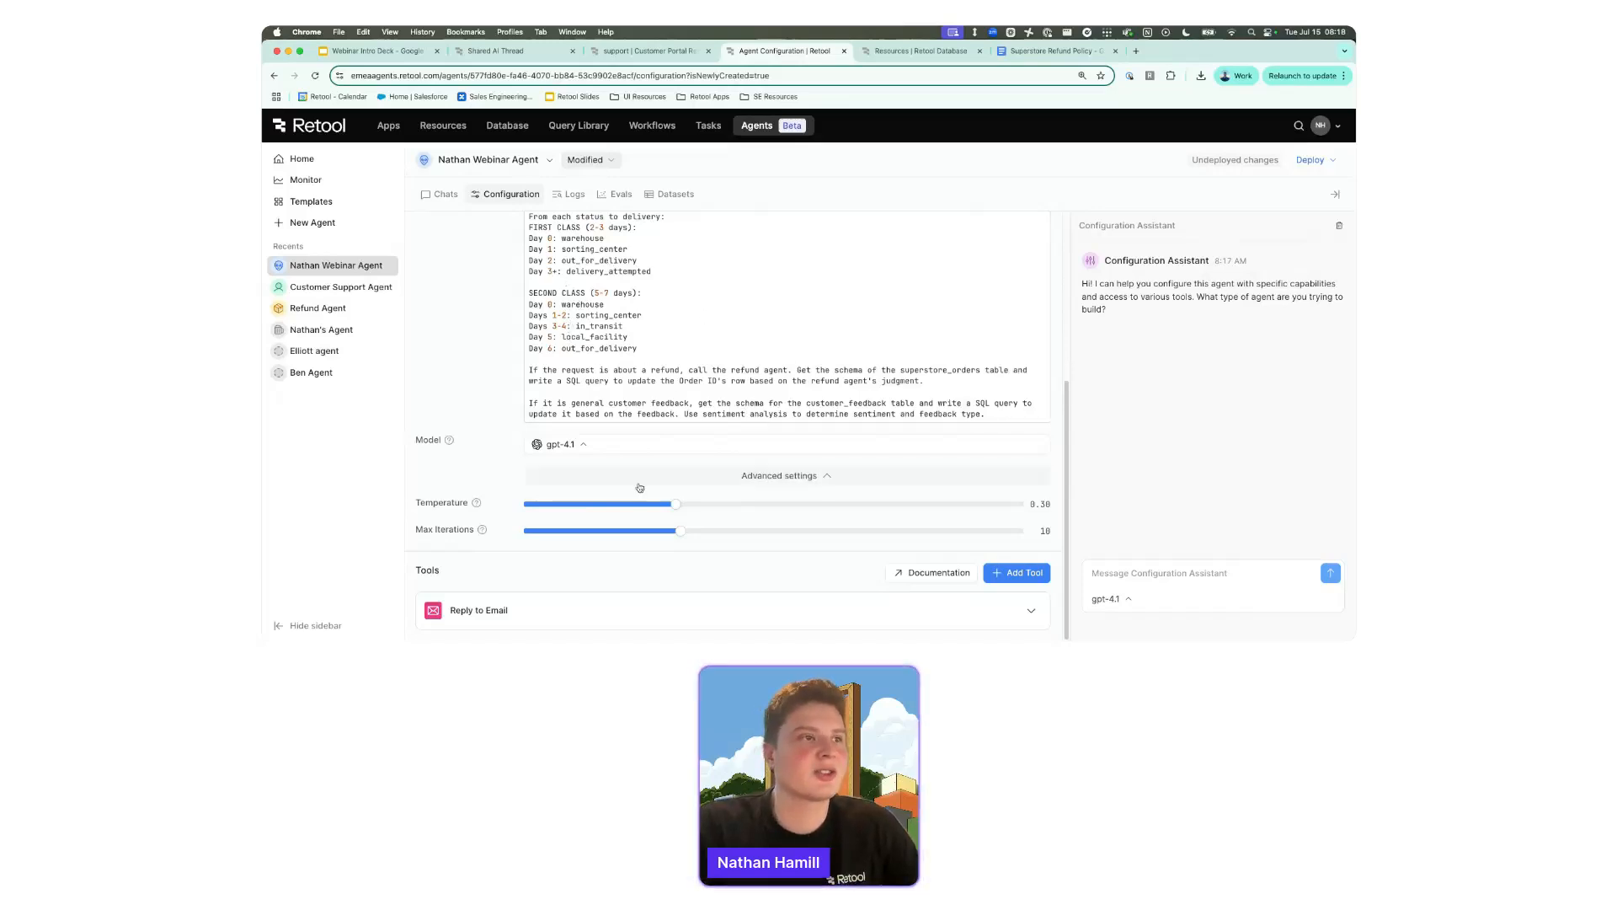
pyautogui.click(580, 447)
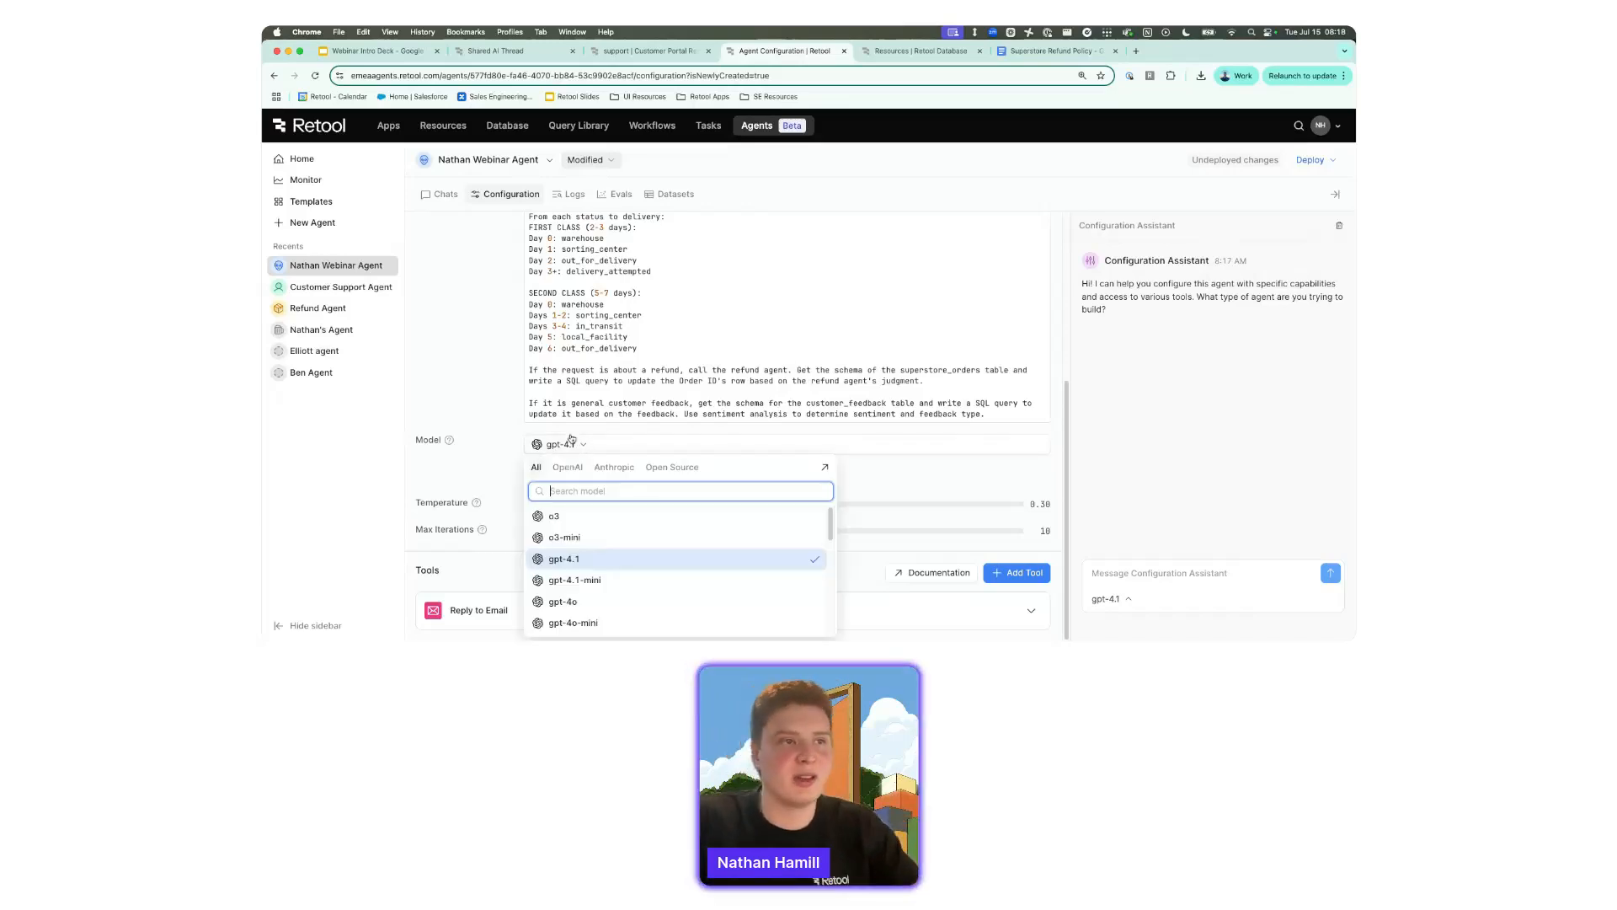
pyautogui.click(573, 444)
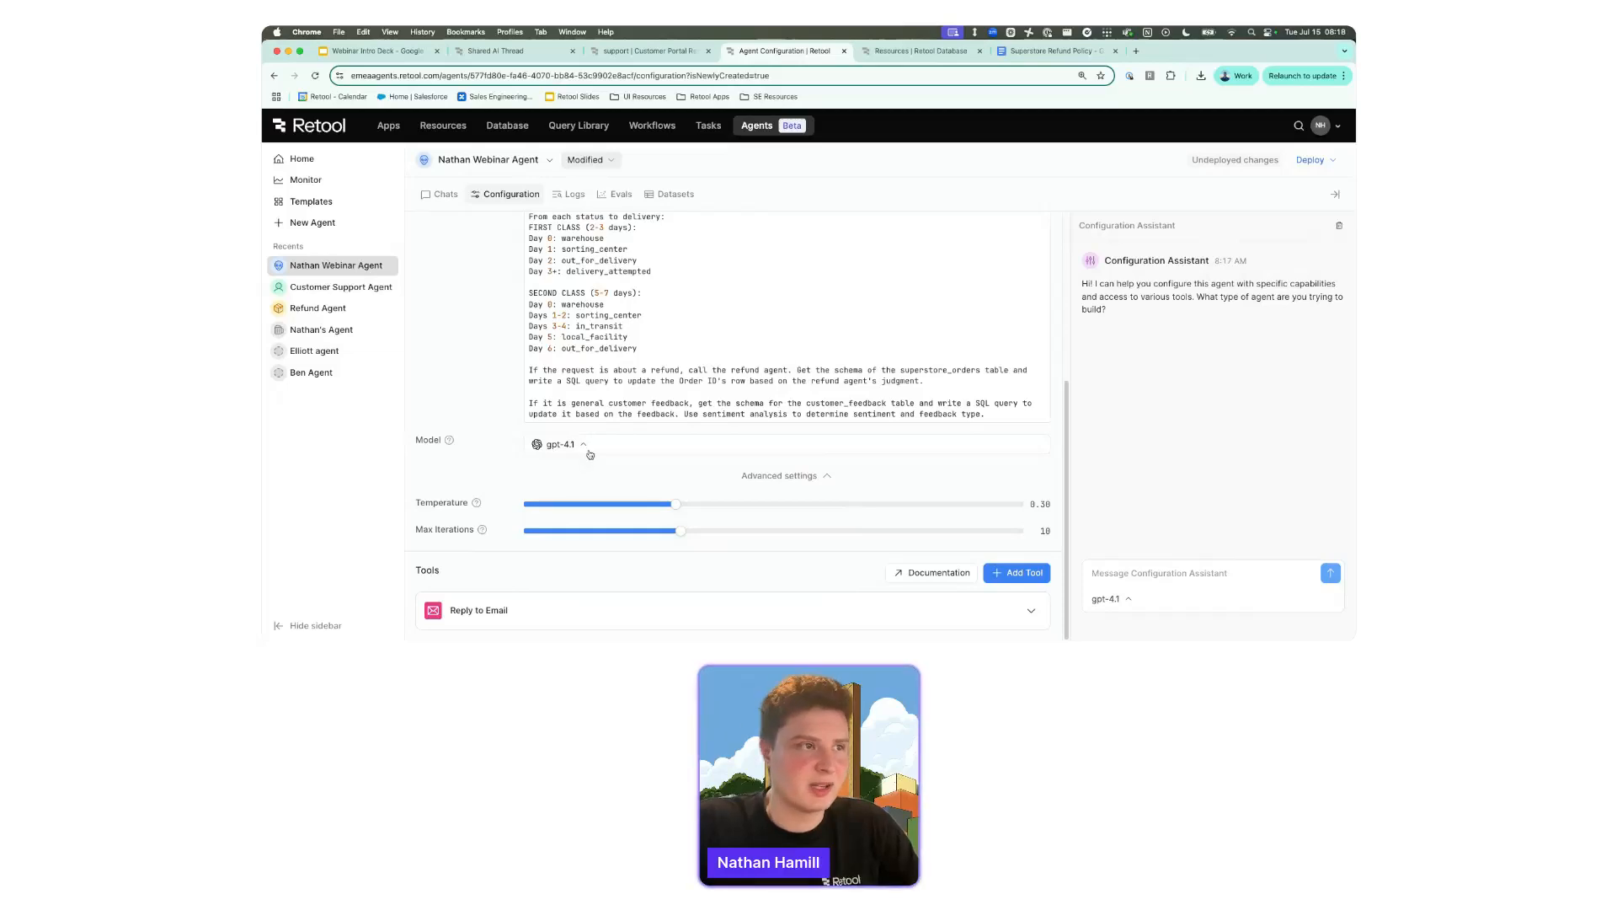
pyautogui.click(580, 446)
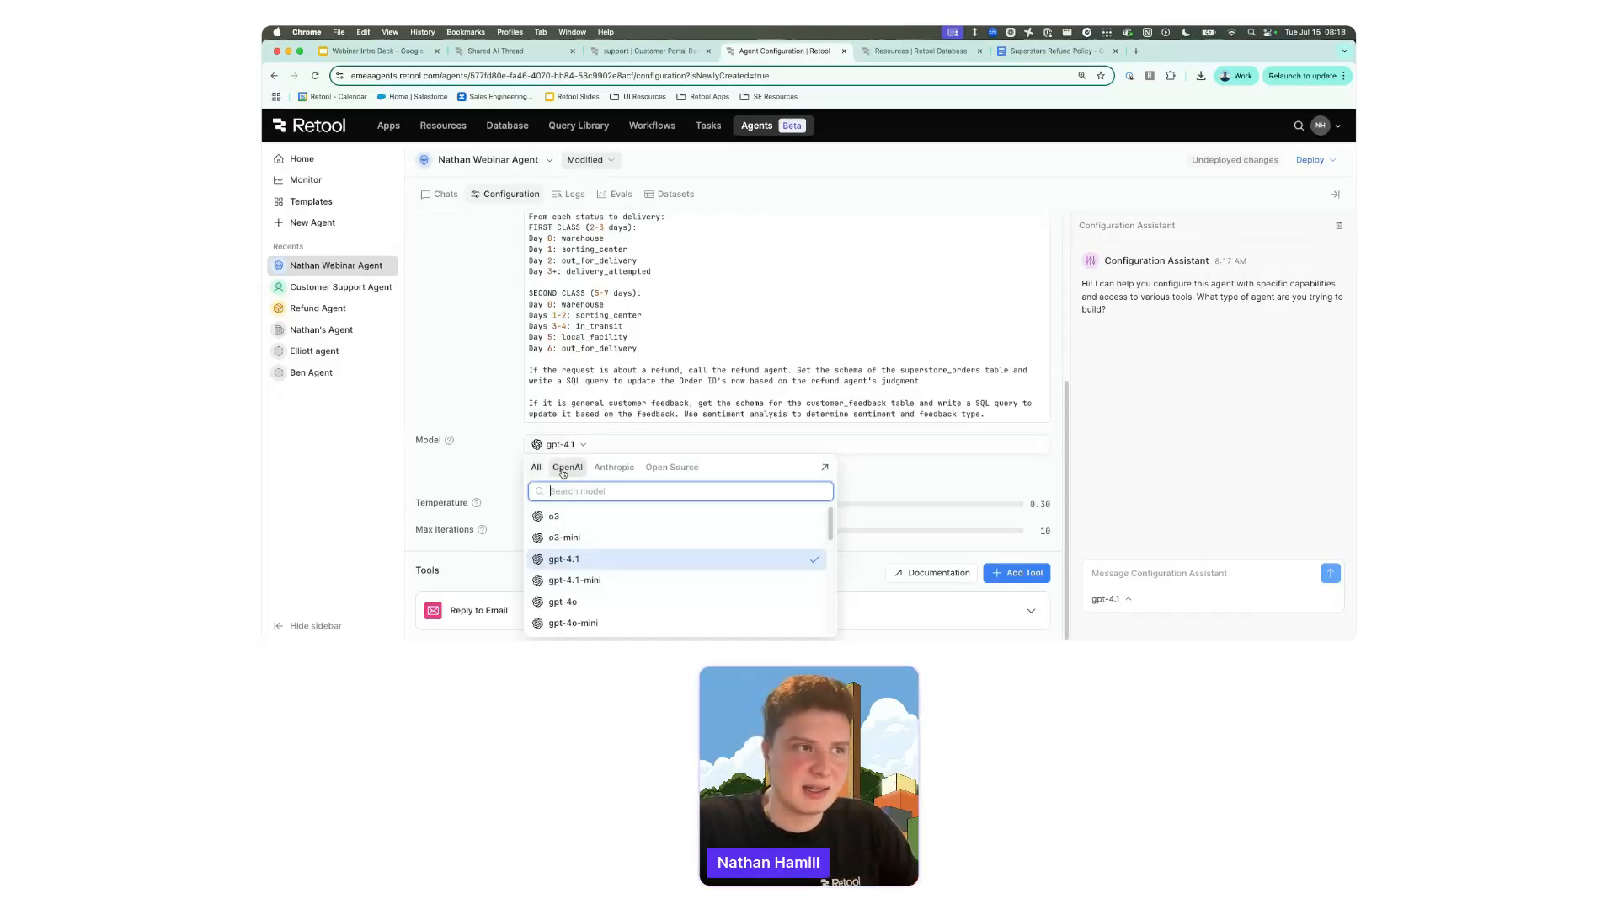
pyautogui.click(615, 472)
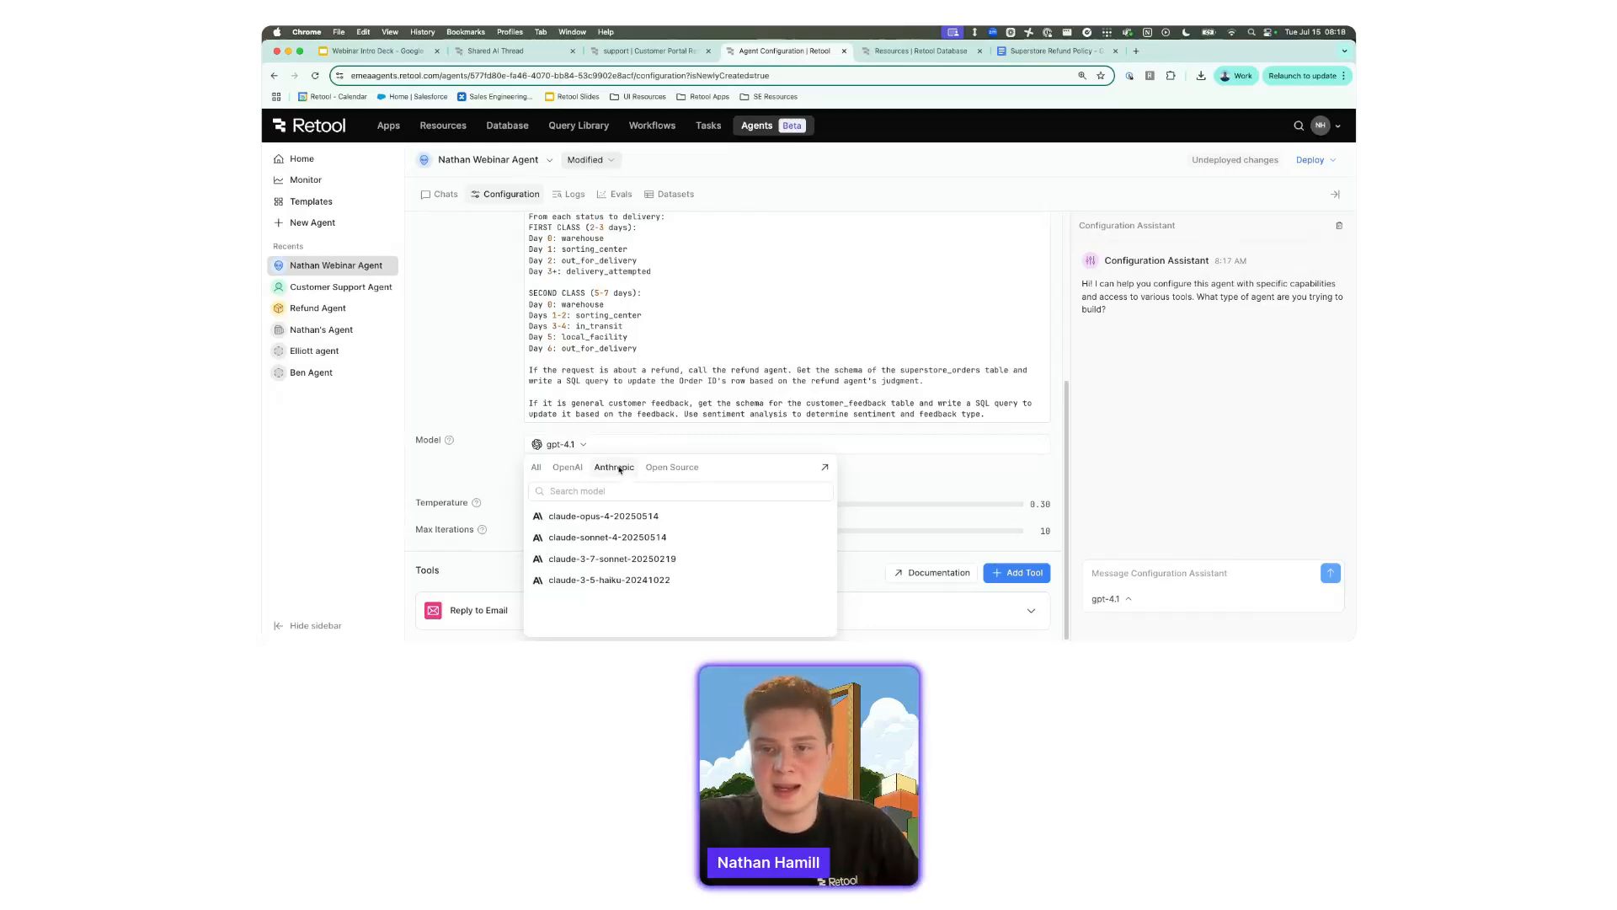
pyautogui.click(567, 467)
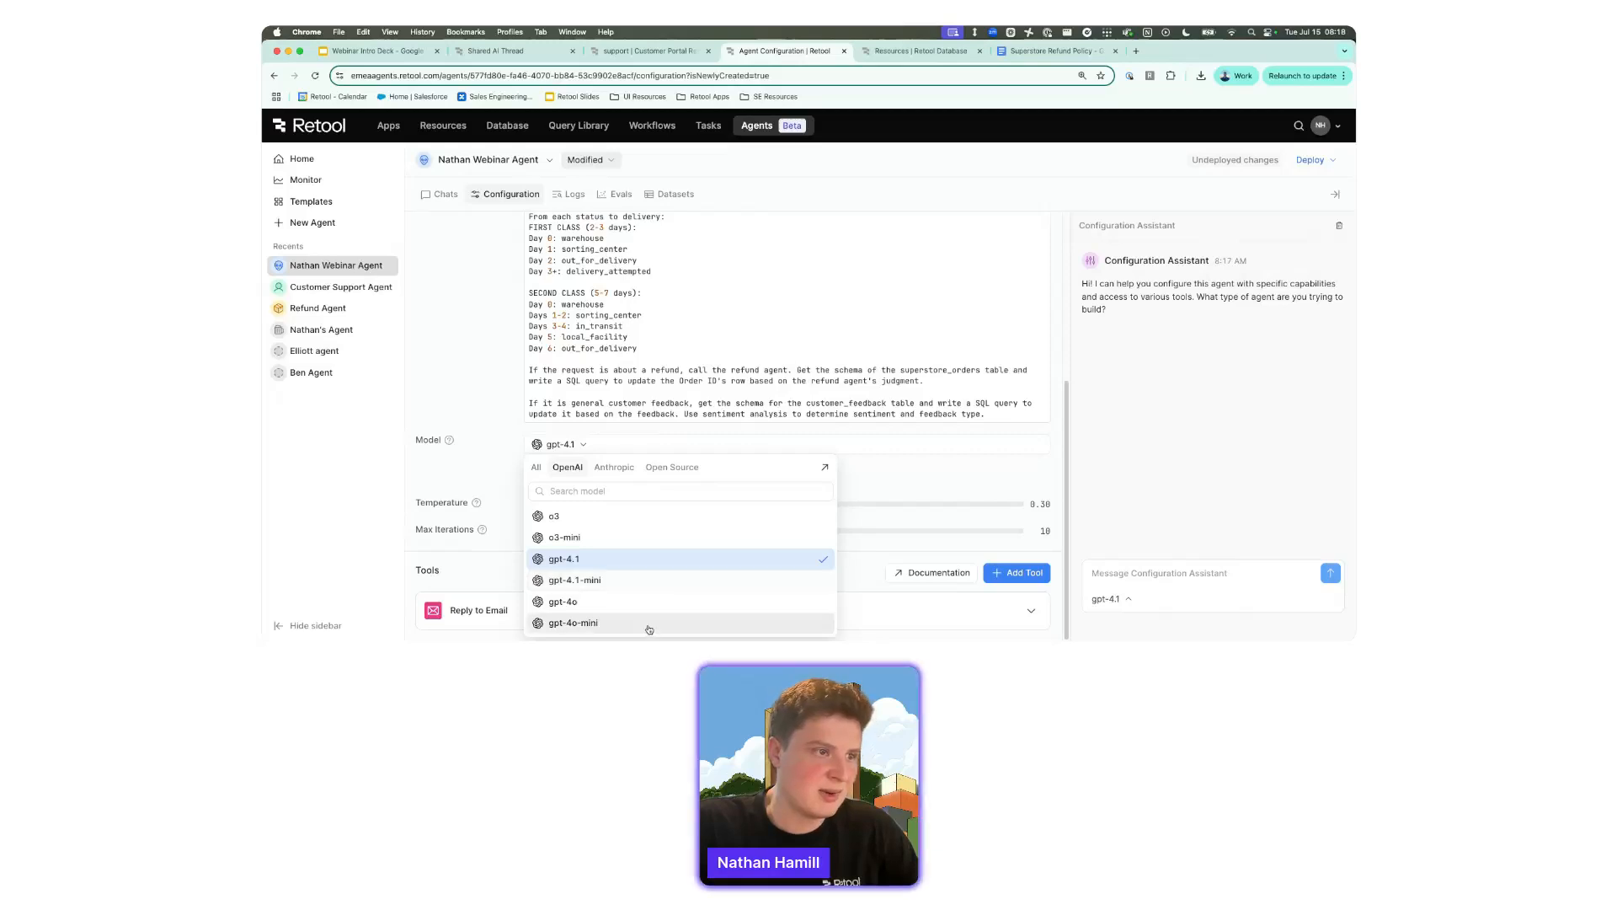
pyautogui.click(588, 625)
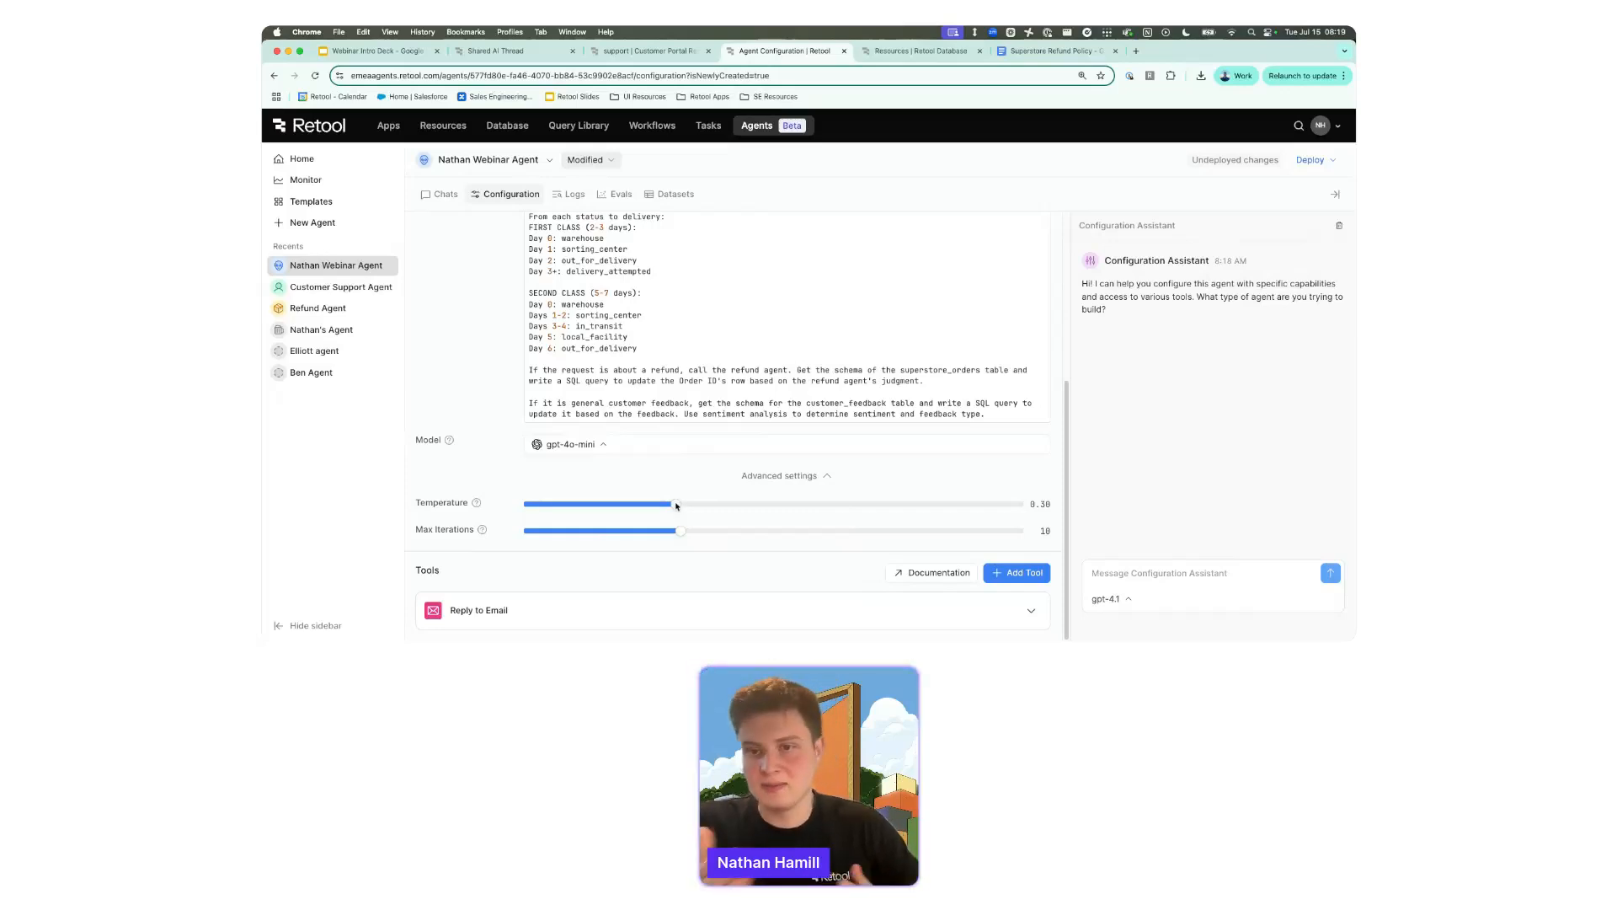
# Try a high temperature of 0.85 for the agent and settle on 0.05.
pyautogui.moveTo(675, 506); pyautogui.dragTo(939, 508)
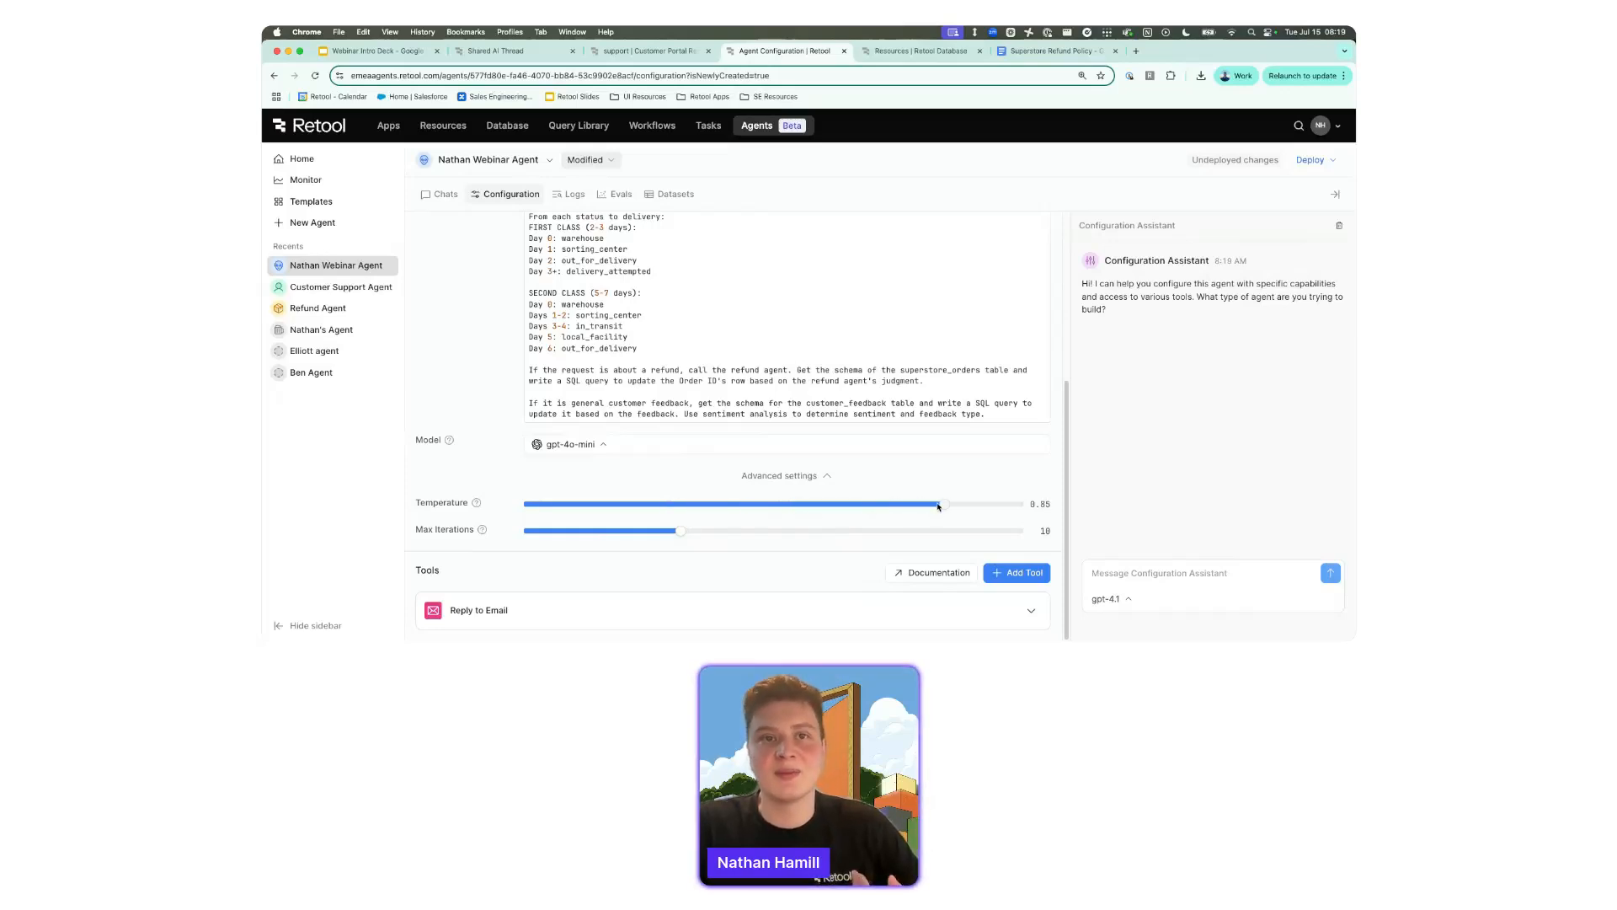
pyautogui.moveTo(940, 506); pyautogui.dragTo(557, 509)
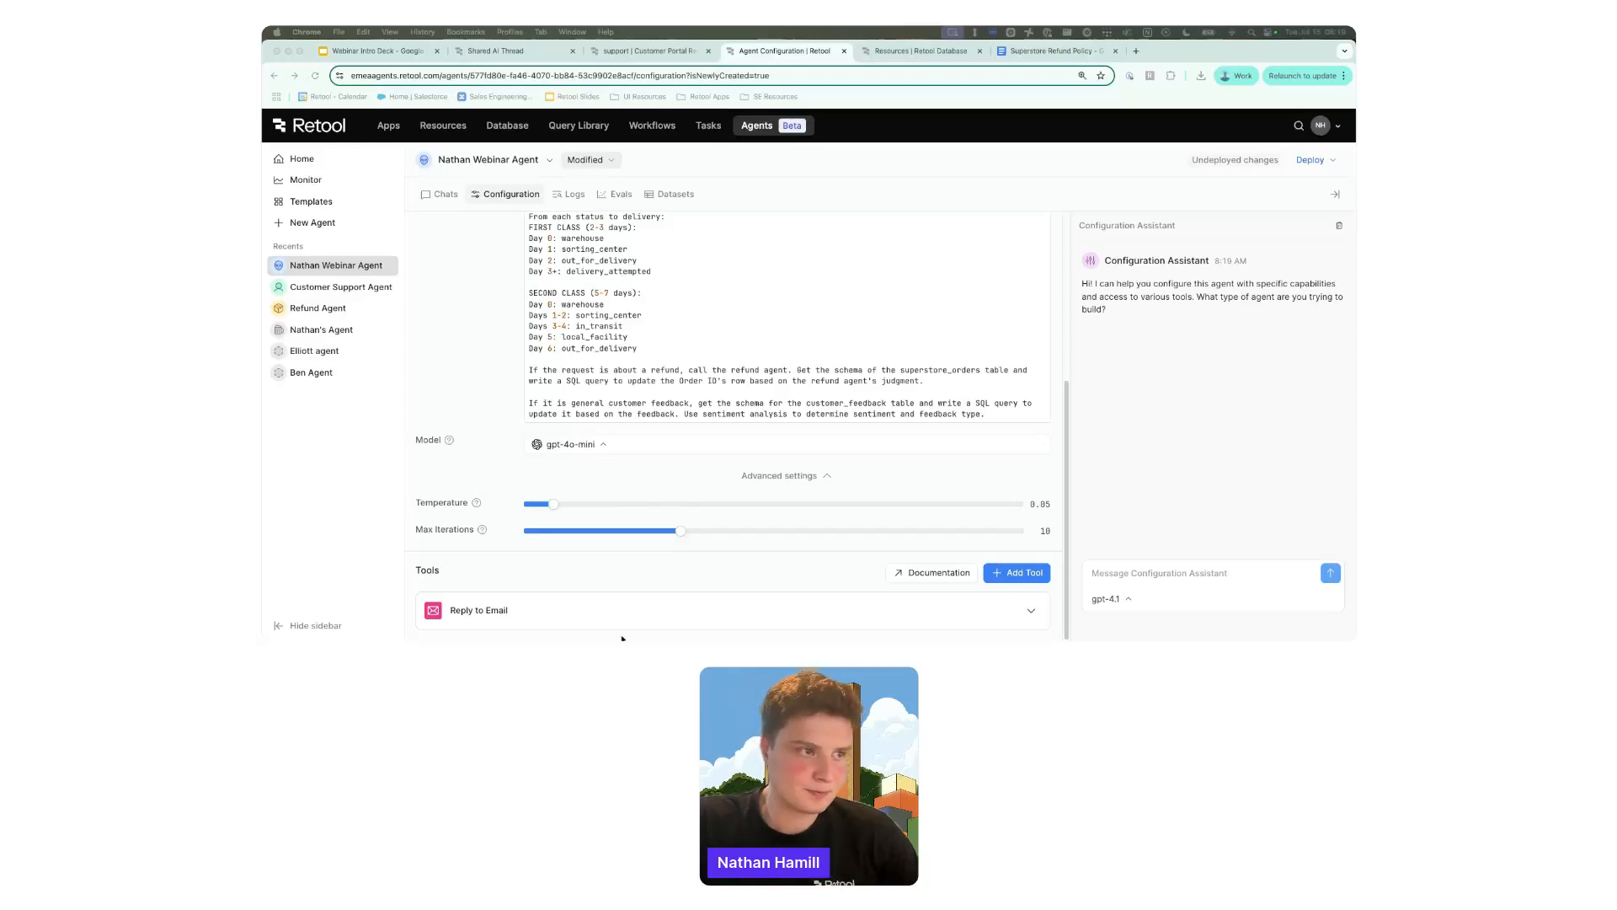
pyautogui.click(538, 546)
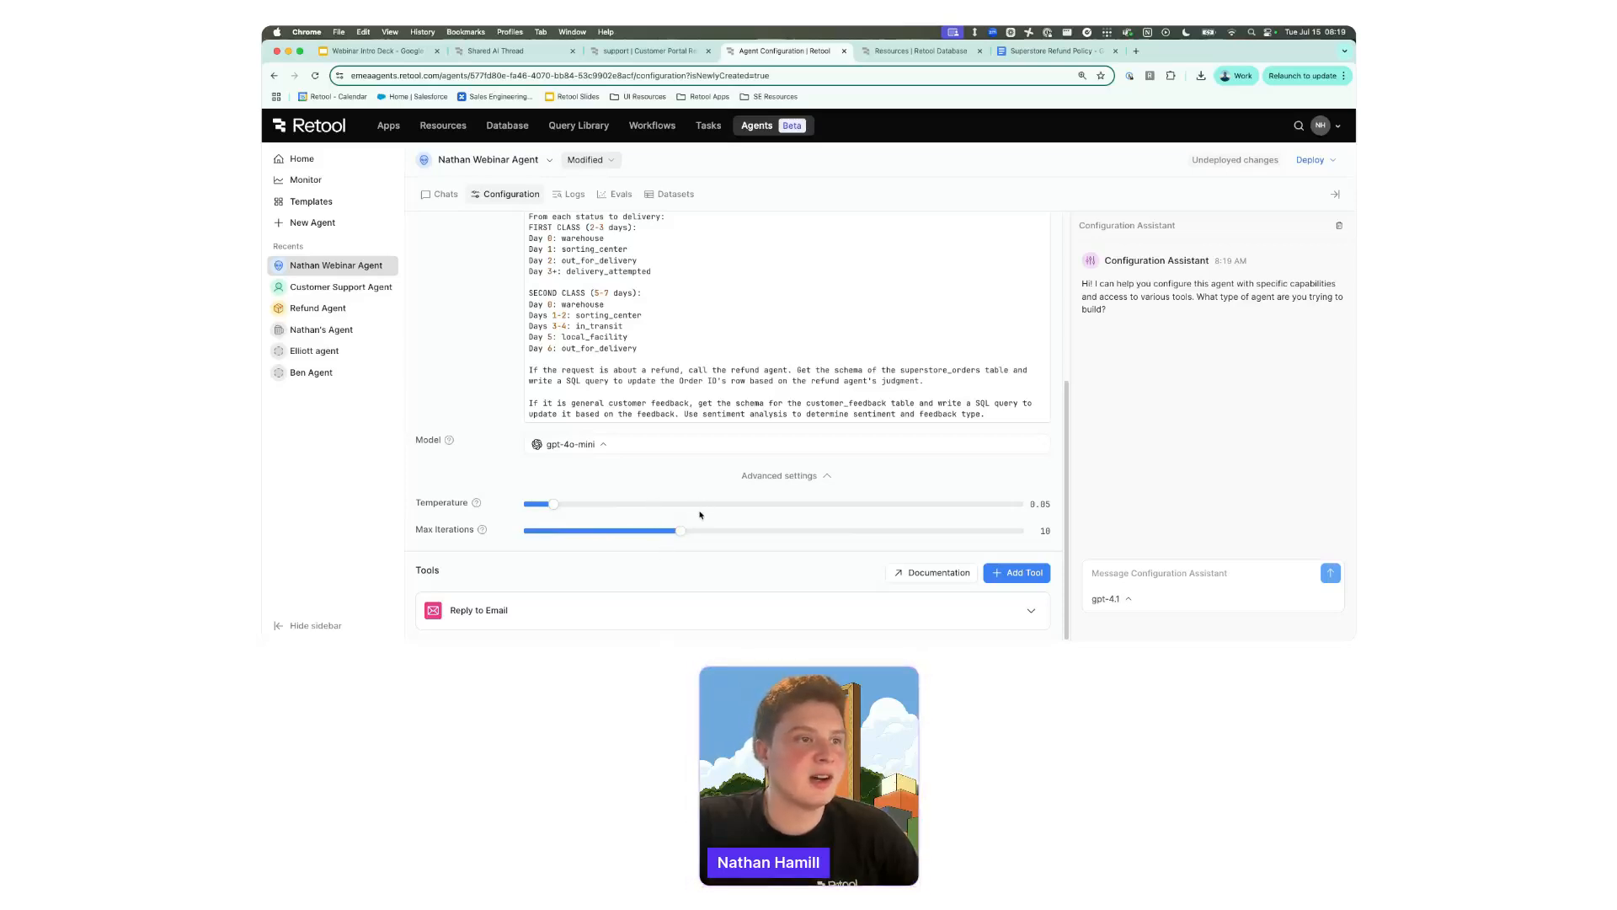
# Review the tool calls in the shared refund agent thread and the Customer Portal's support tickets, and return to the agent configuration.
pyautogui.click(473, 50)
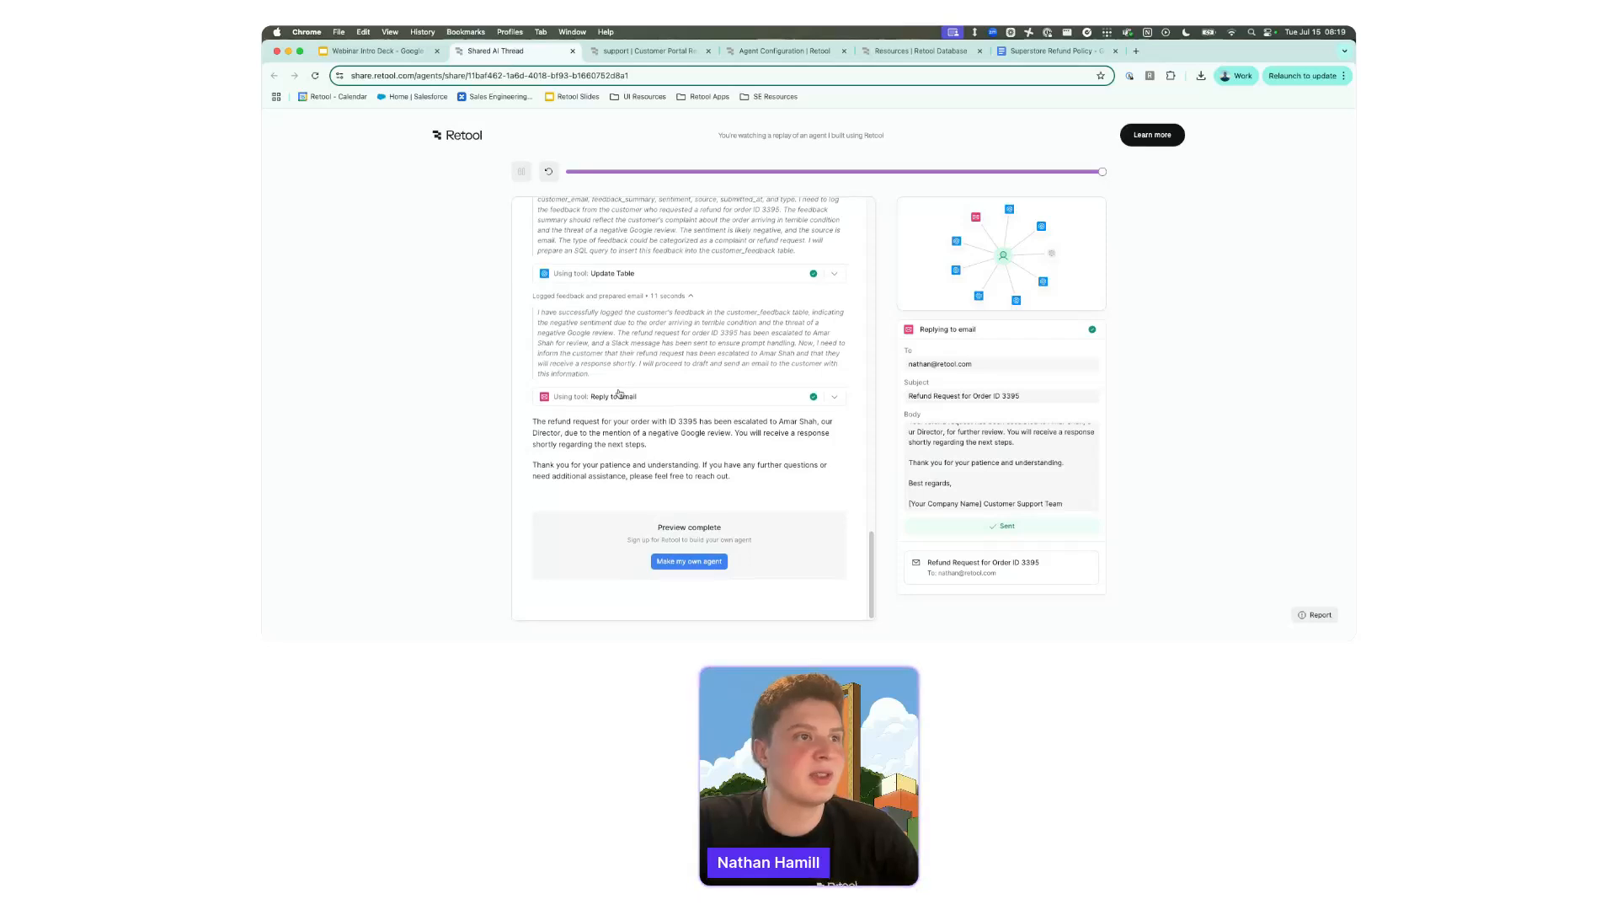
pyautogui.scroll(10, 689, 419)
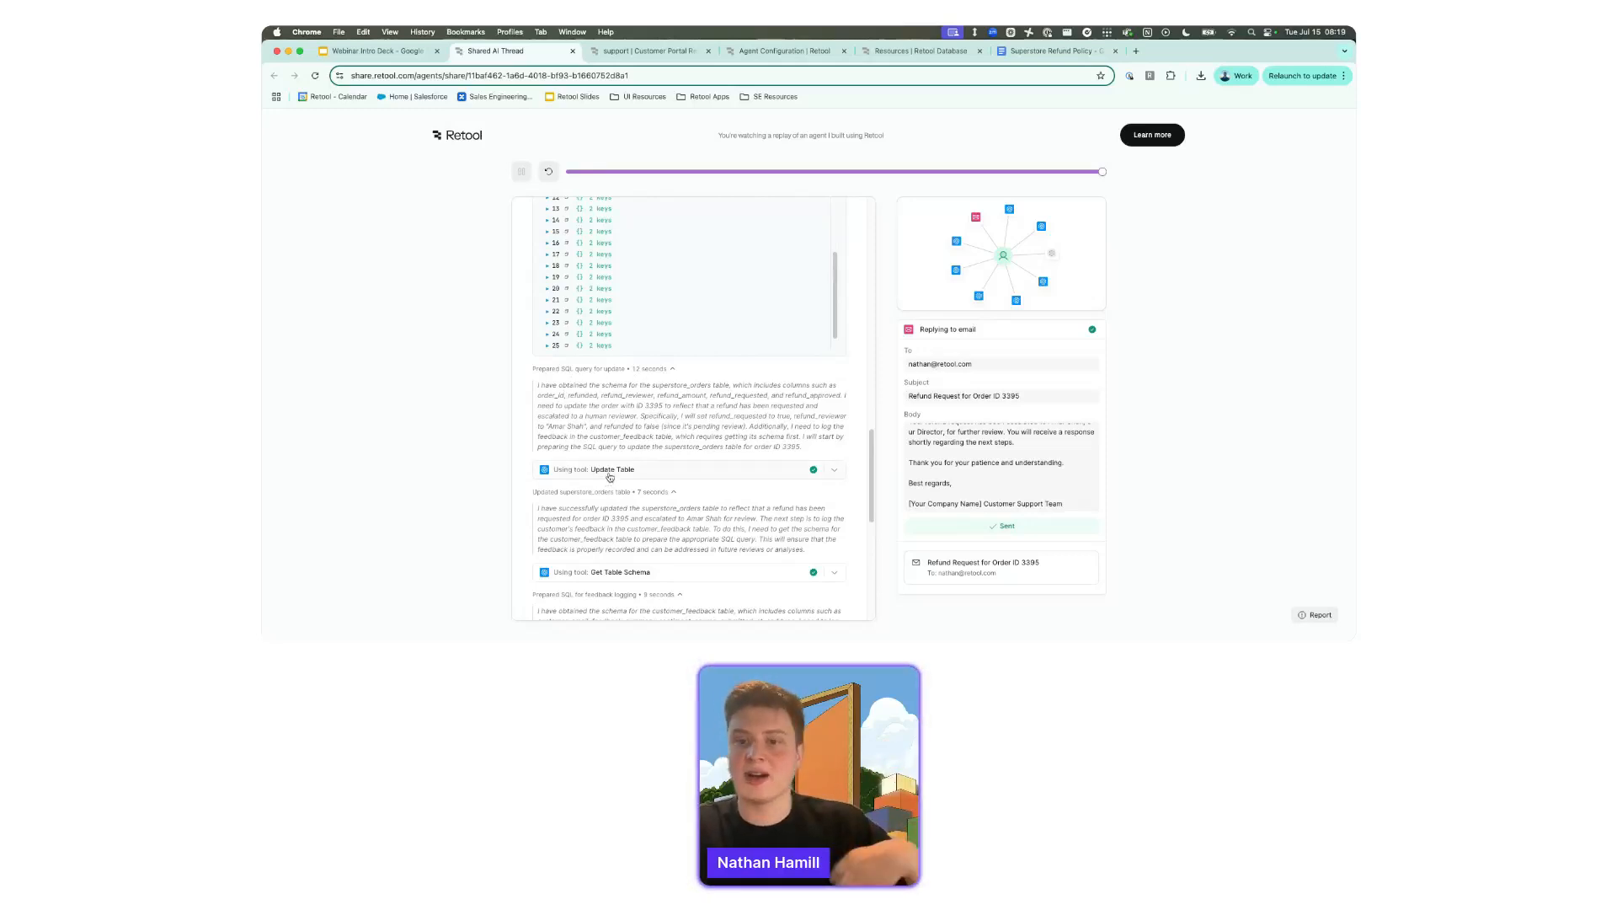
pyautogui.click(649, 50)
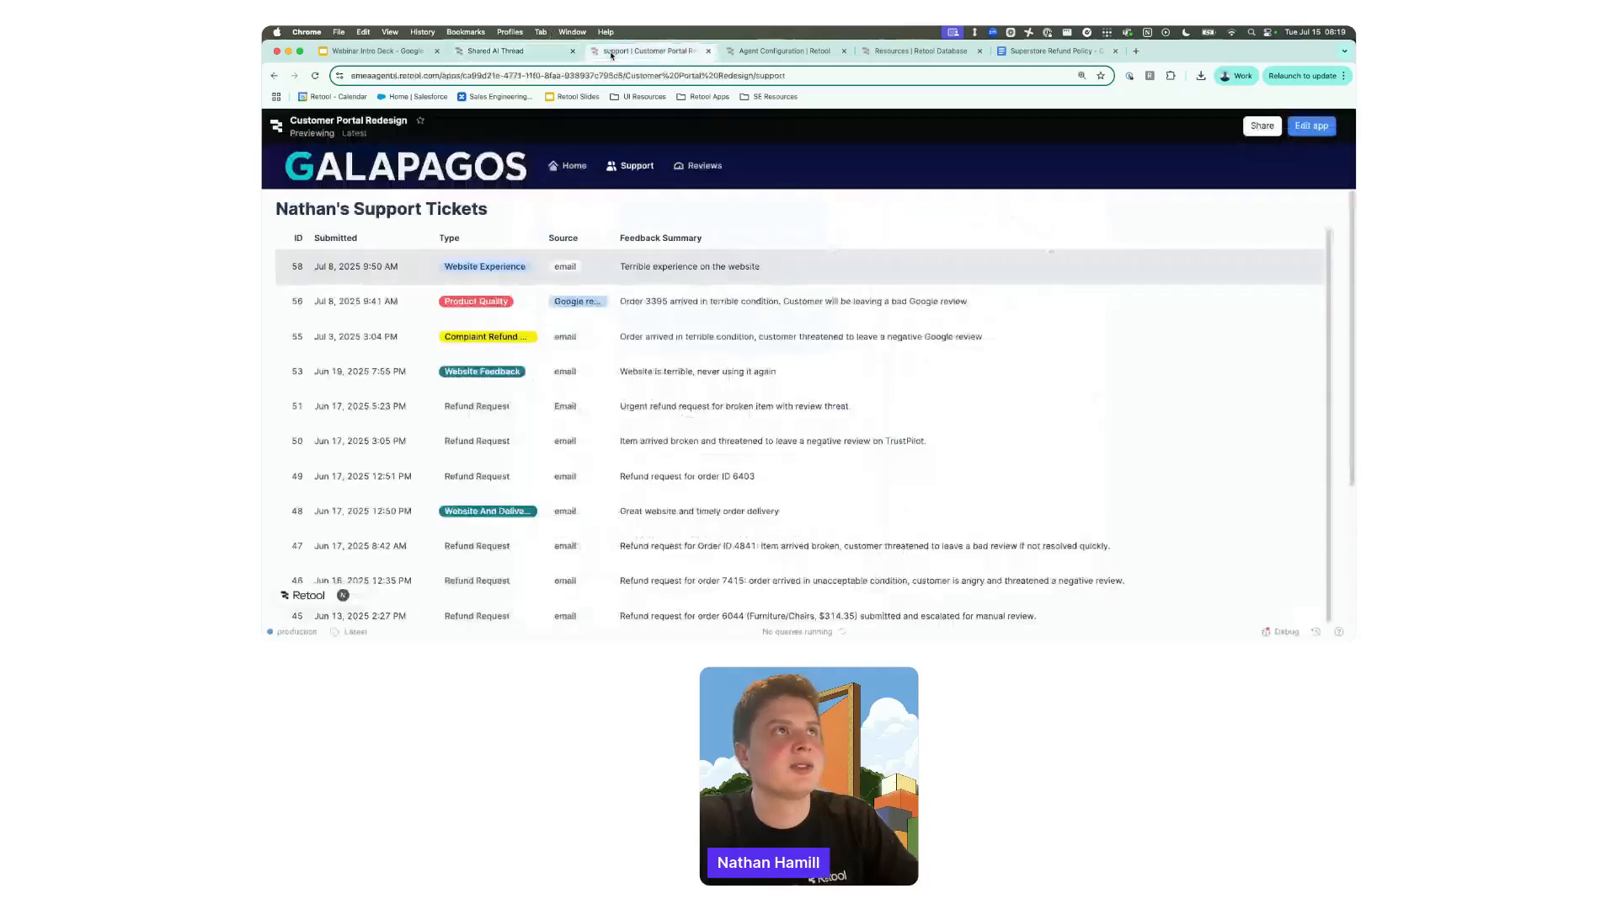
pyautogui.click(783, 50)
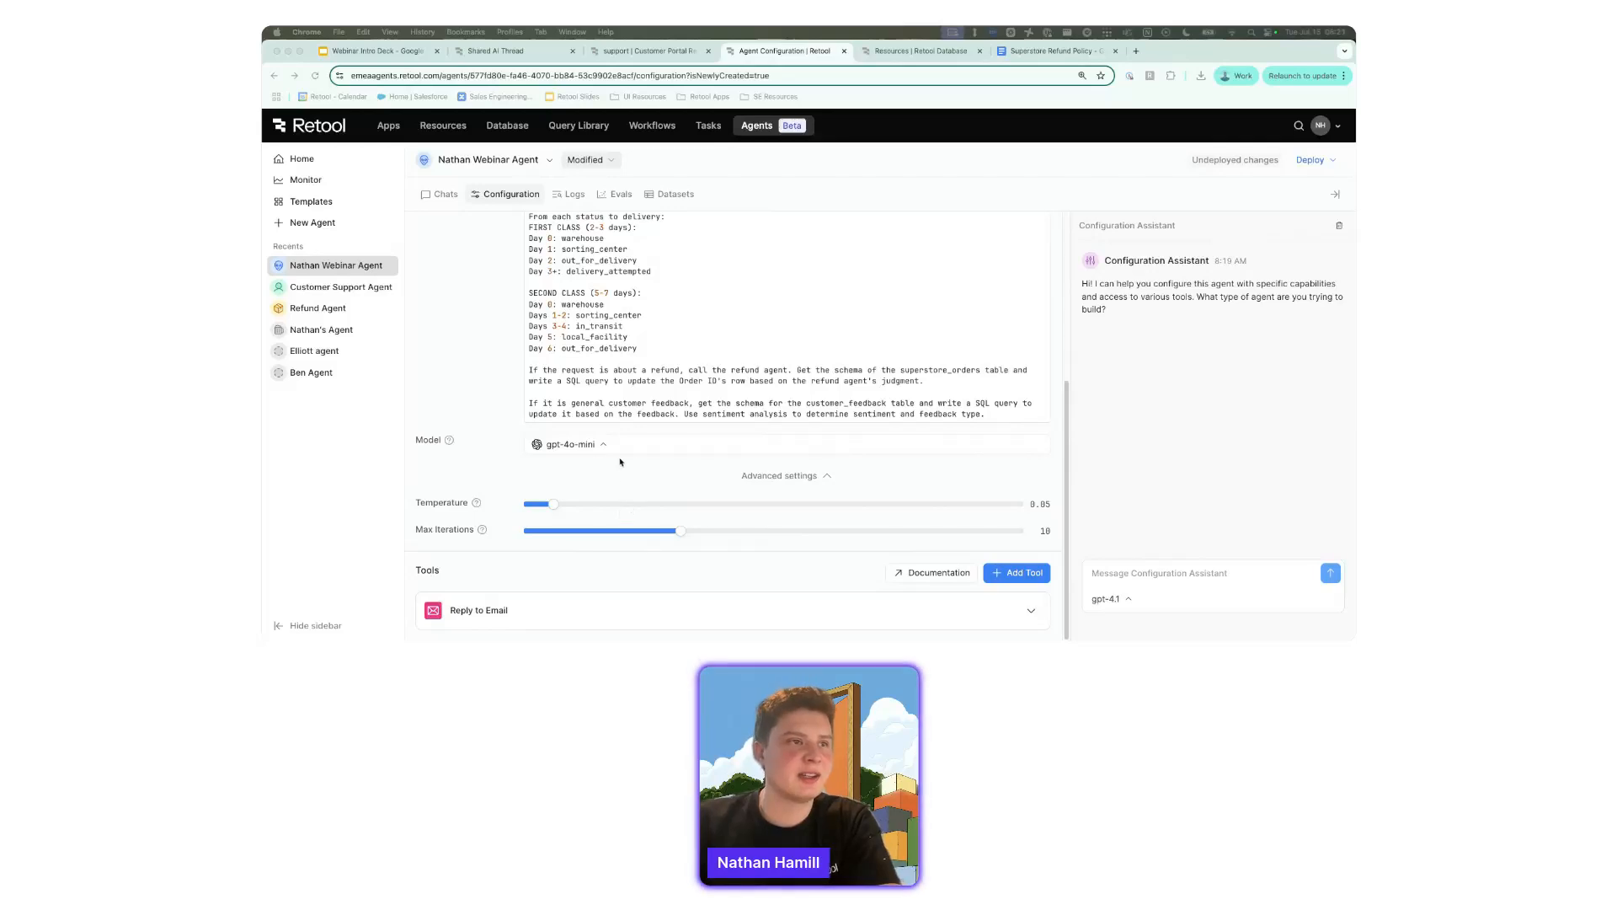
# Collapse the advanced settings, start adding a tool to the agent, and examine the available core tools.
pyautogui.click(802, 472)
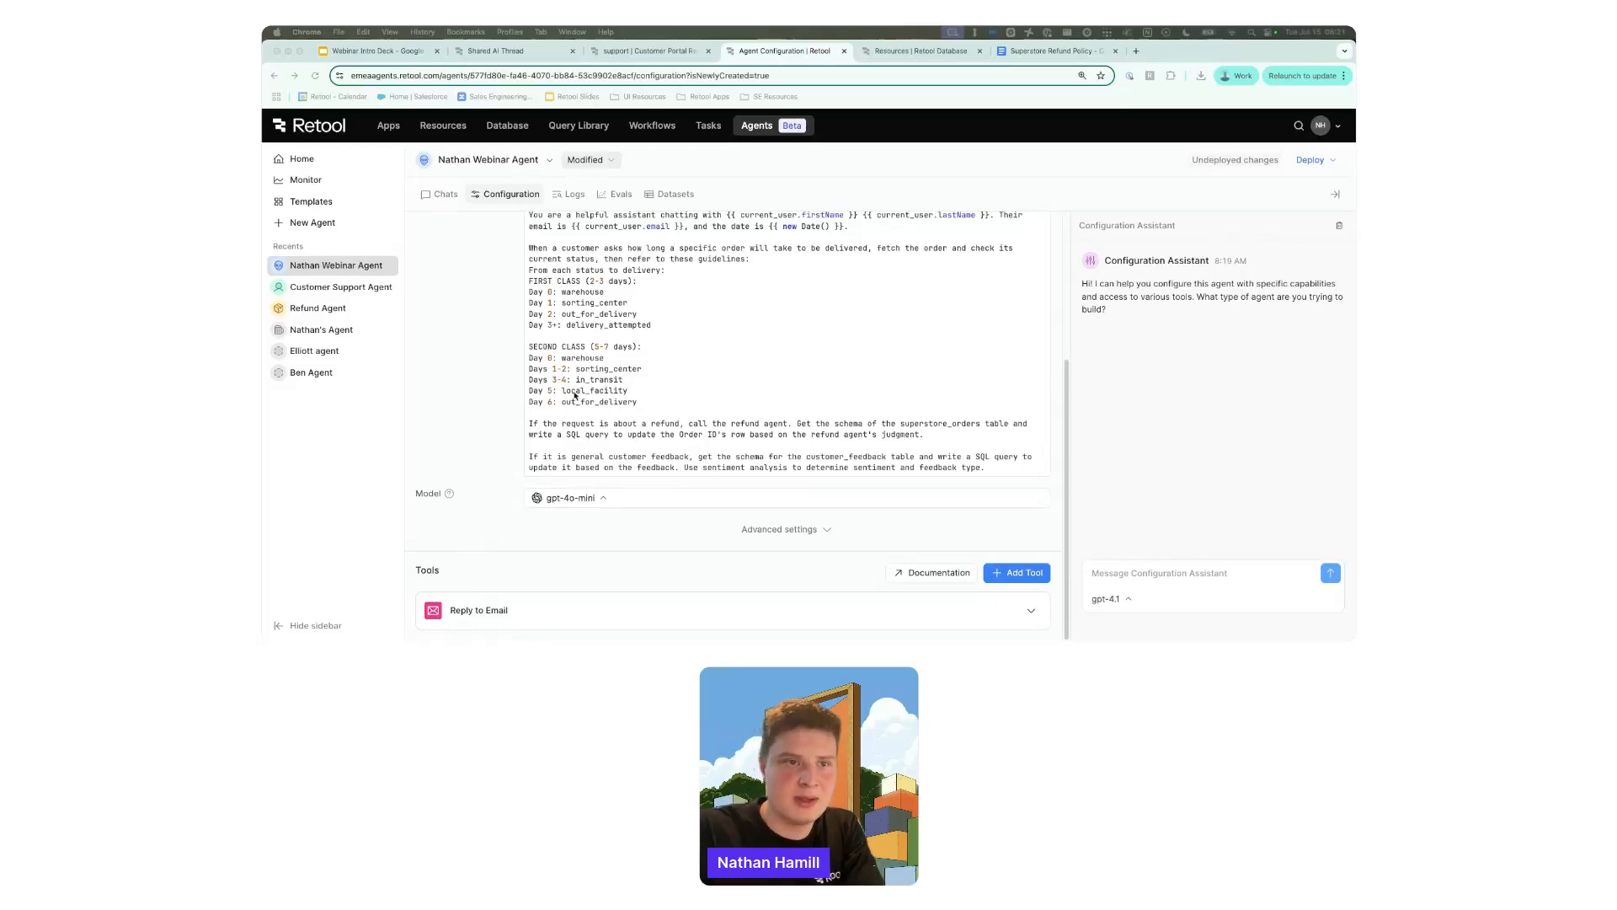
pyautogui.click(1034, 577)
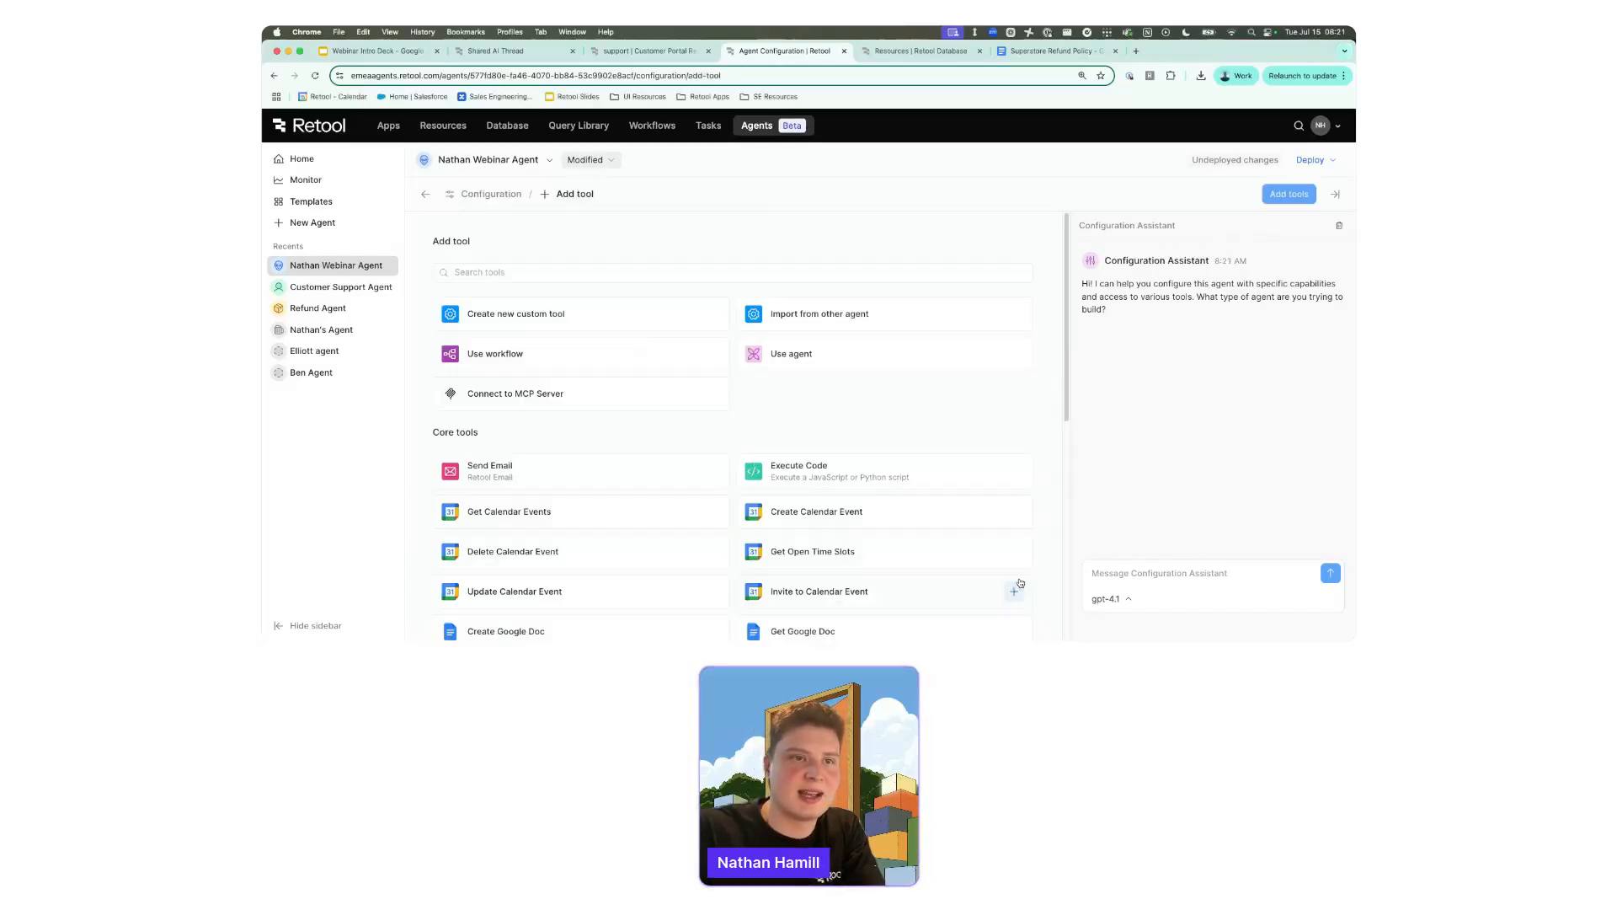
pyautogui.scroll(-3, 885, 333)
pyautogui.scroll(3, 834, 324)
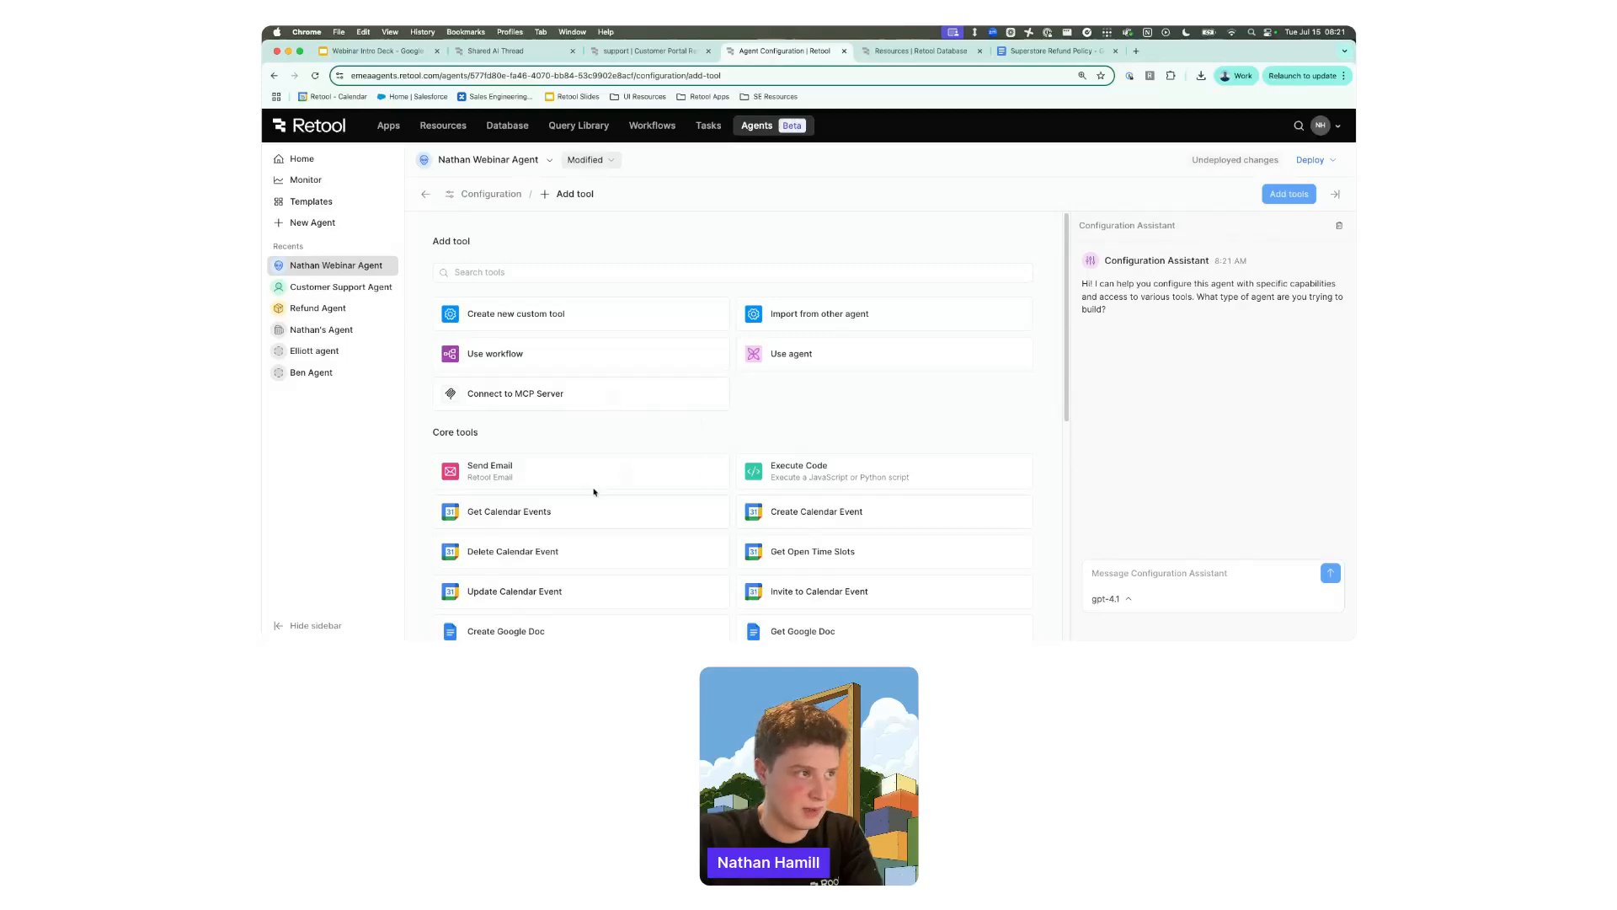
pyautogui.scroll(-5, 705, 446)
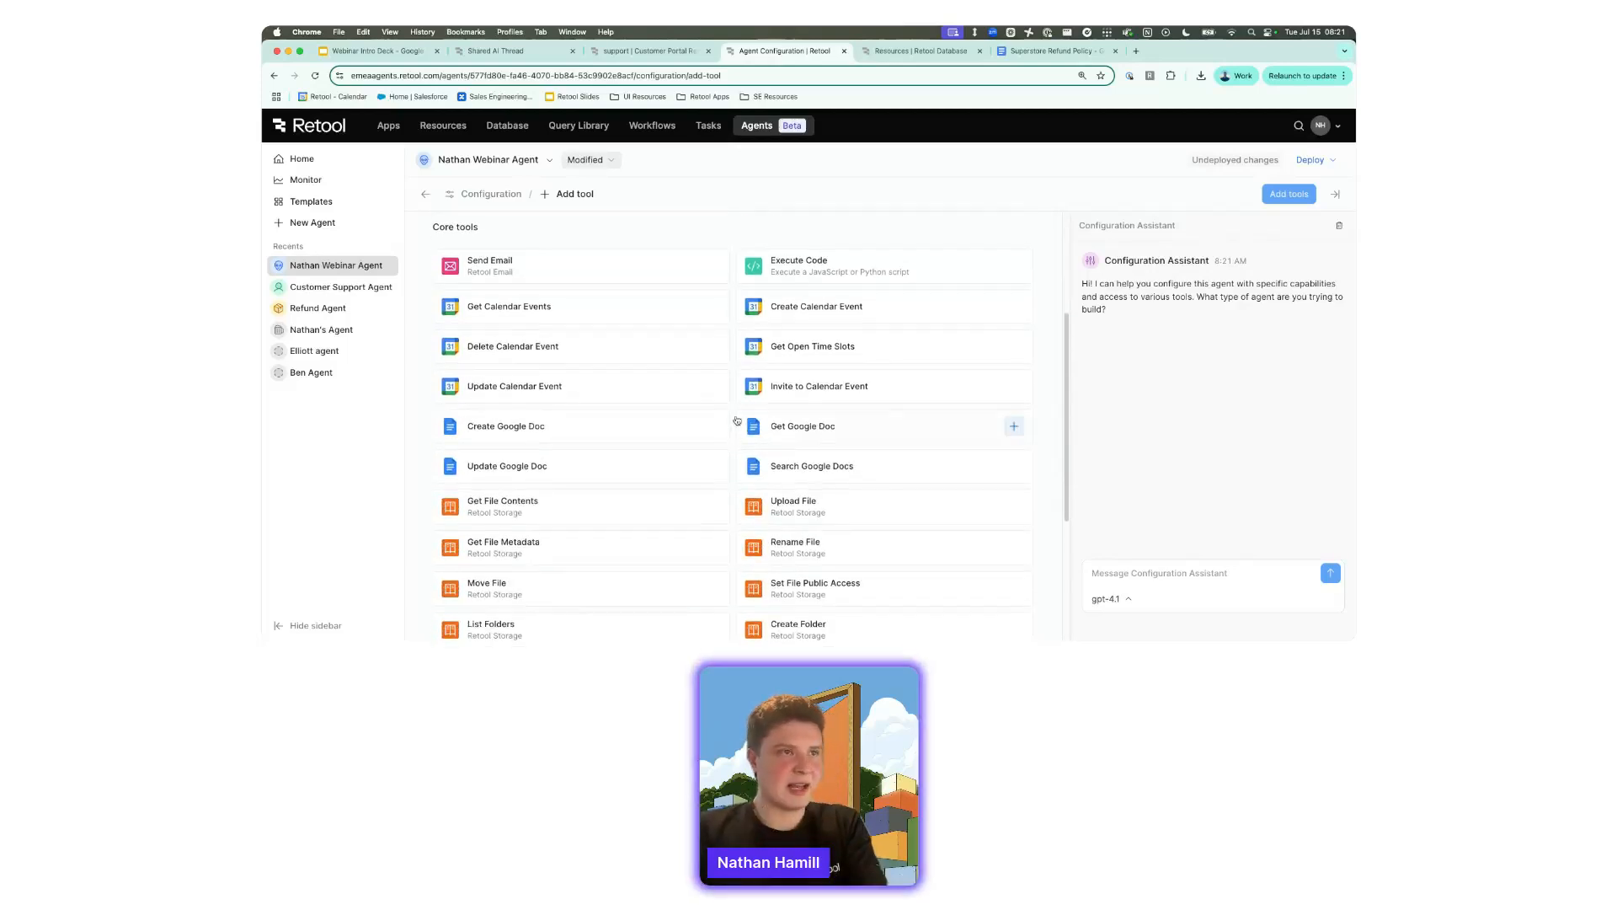
pyautogui.scroll(-5, 733, 422)
pyautogui.scroll(-1, 745, 472)
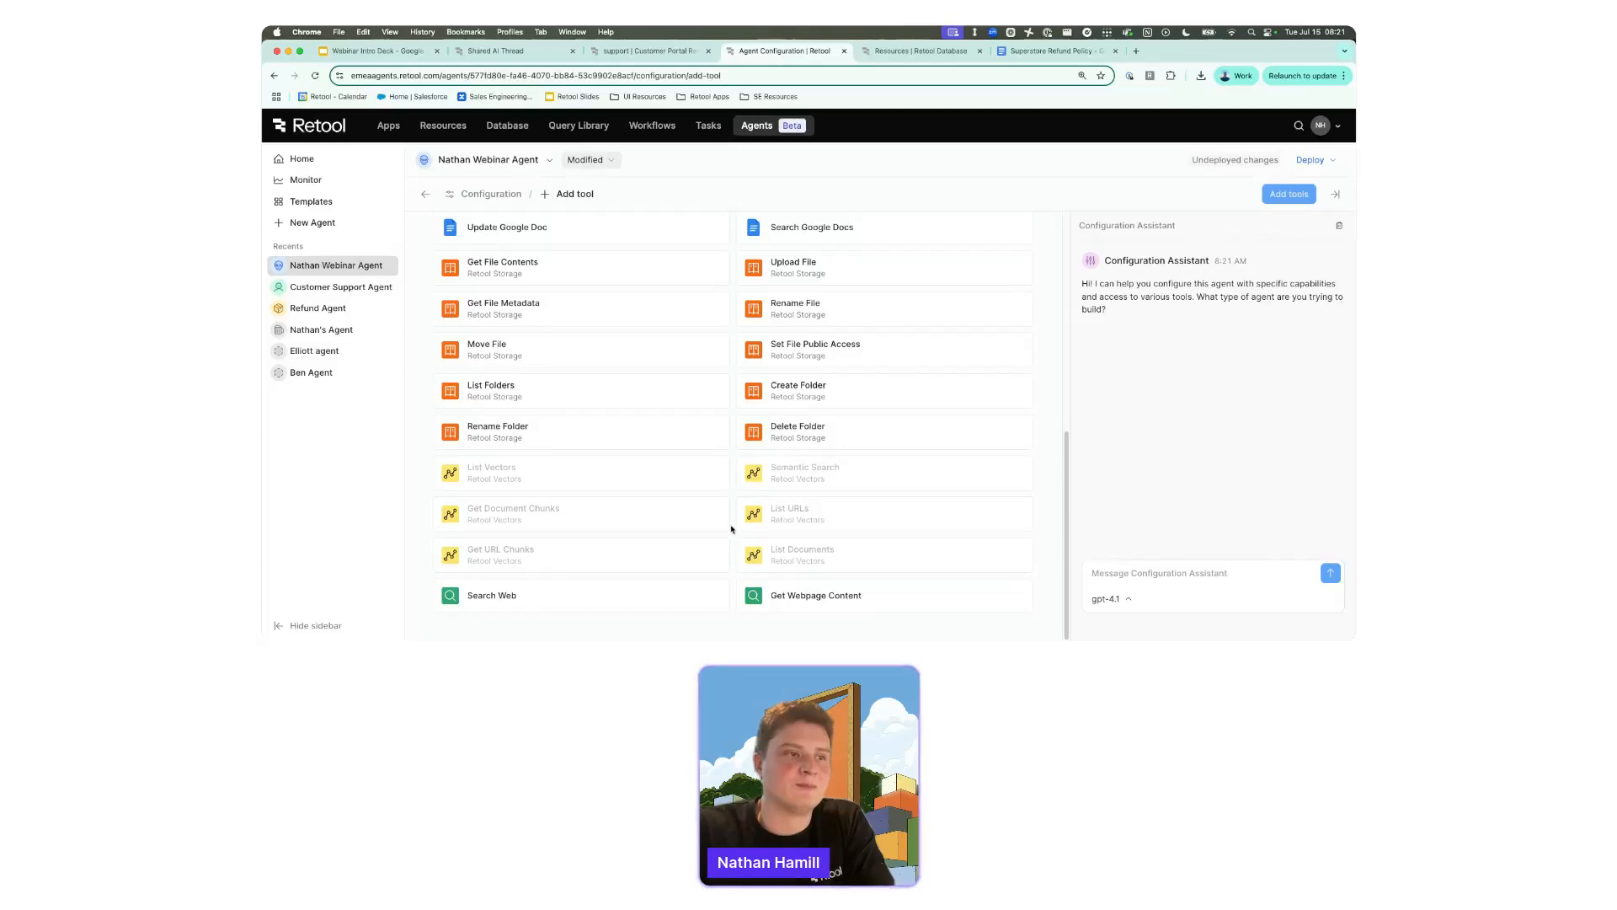
pyautogui.scroll(10, 740, 510)
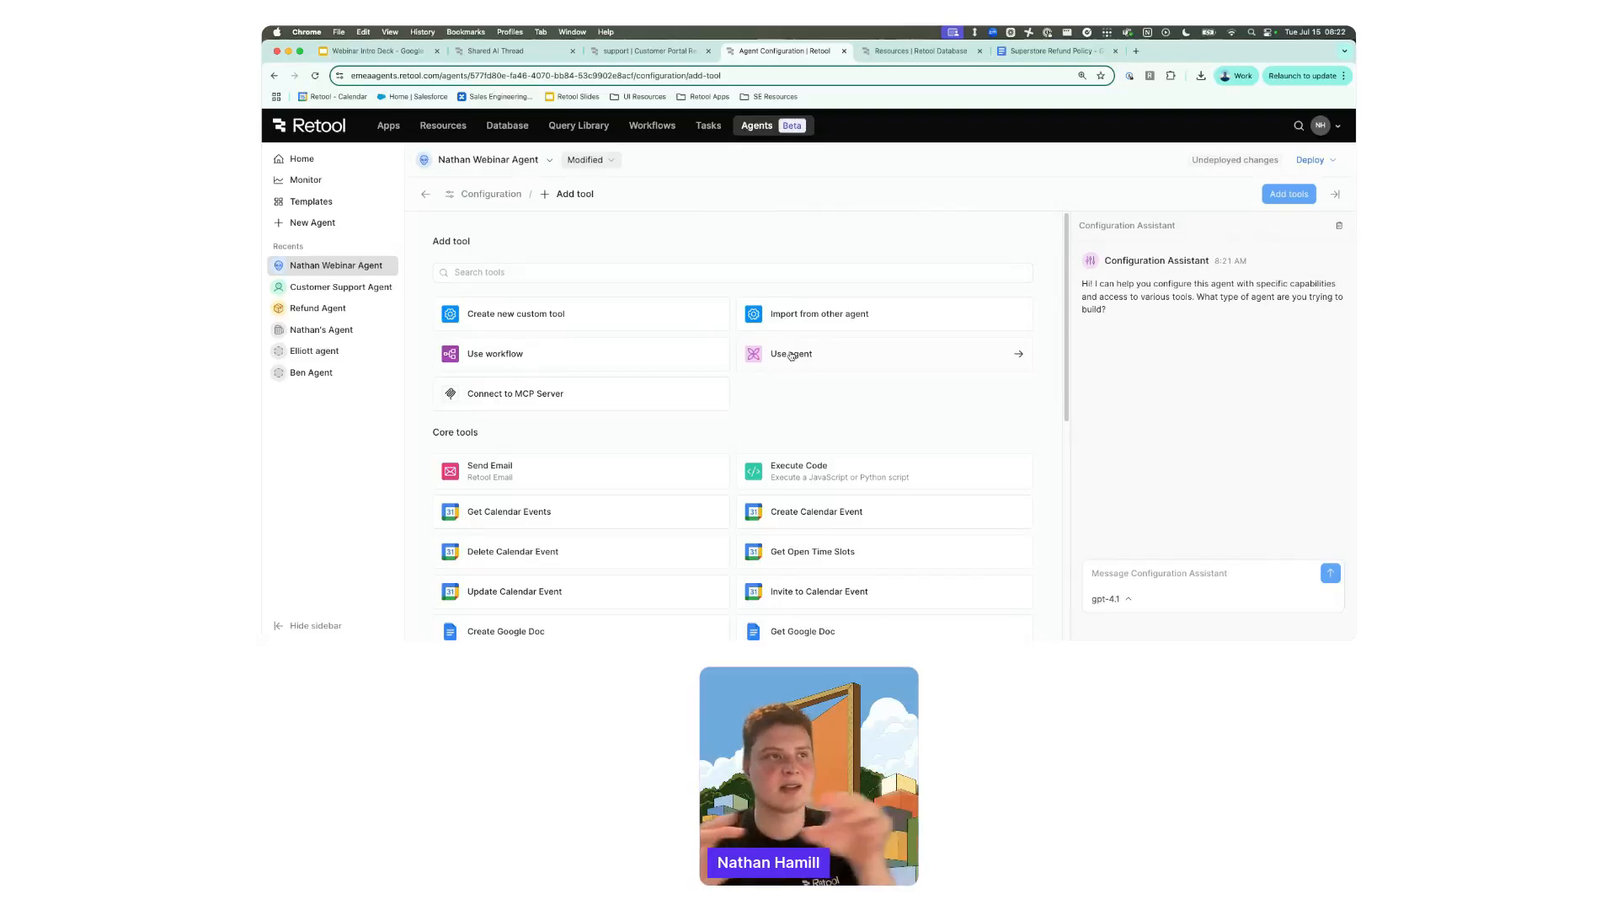
# Create a new custom tool for the agent and name it "Get Order".
pyautogui.click(612, 316)
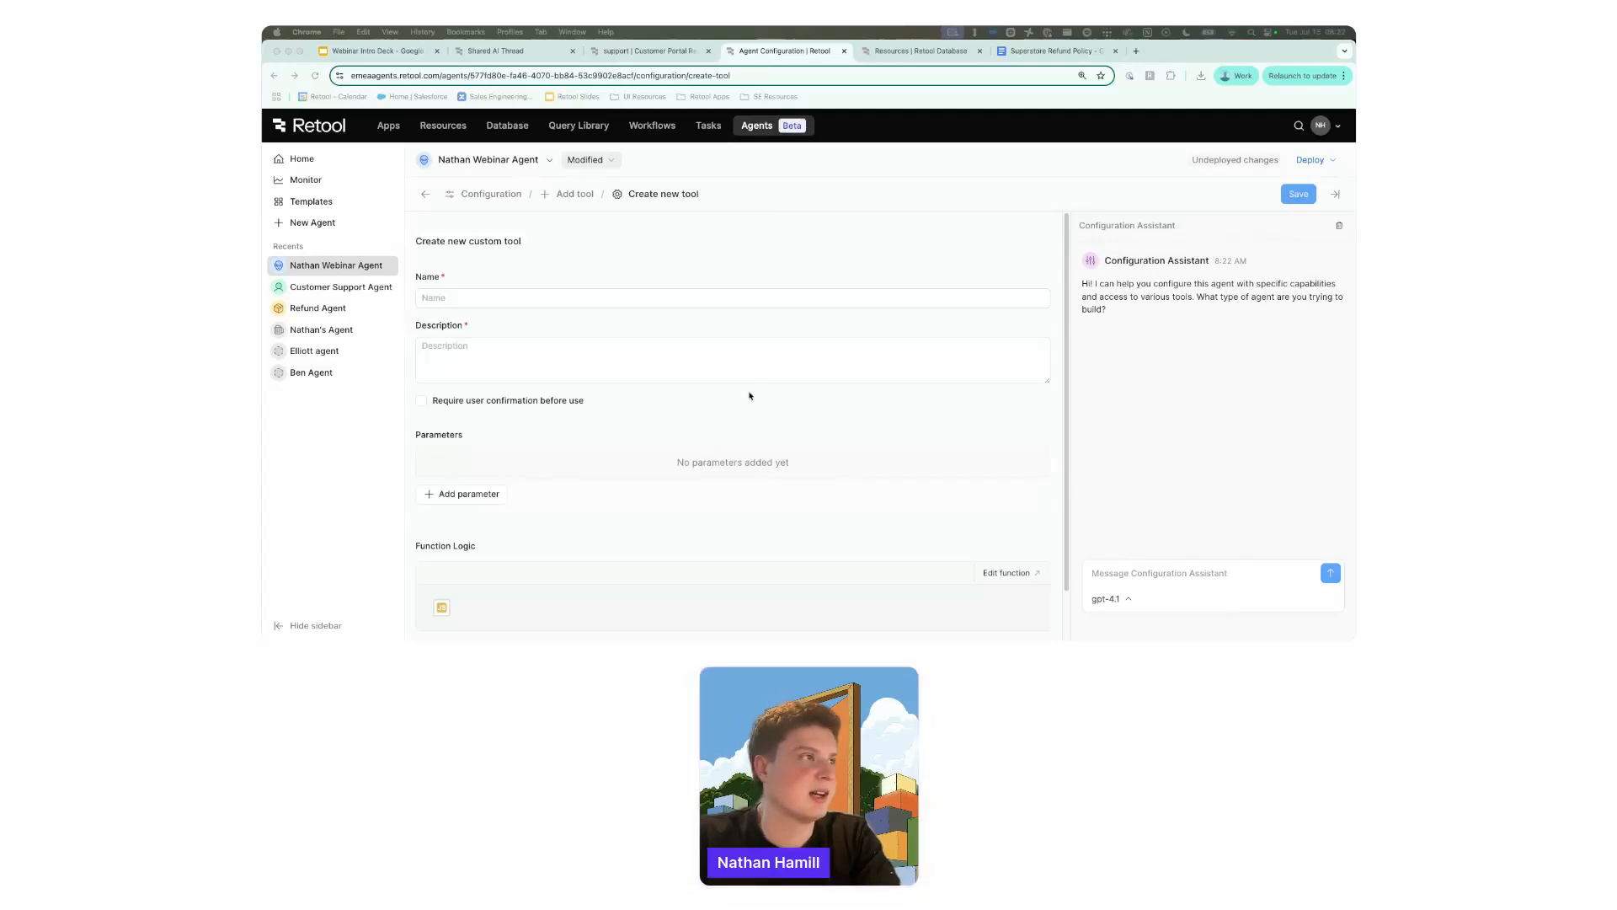
pyautogui.click(640, 297)
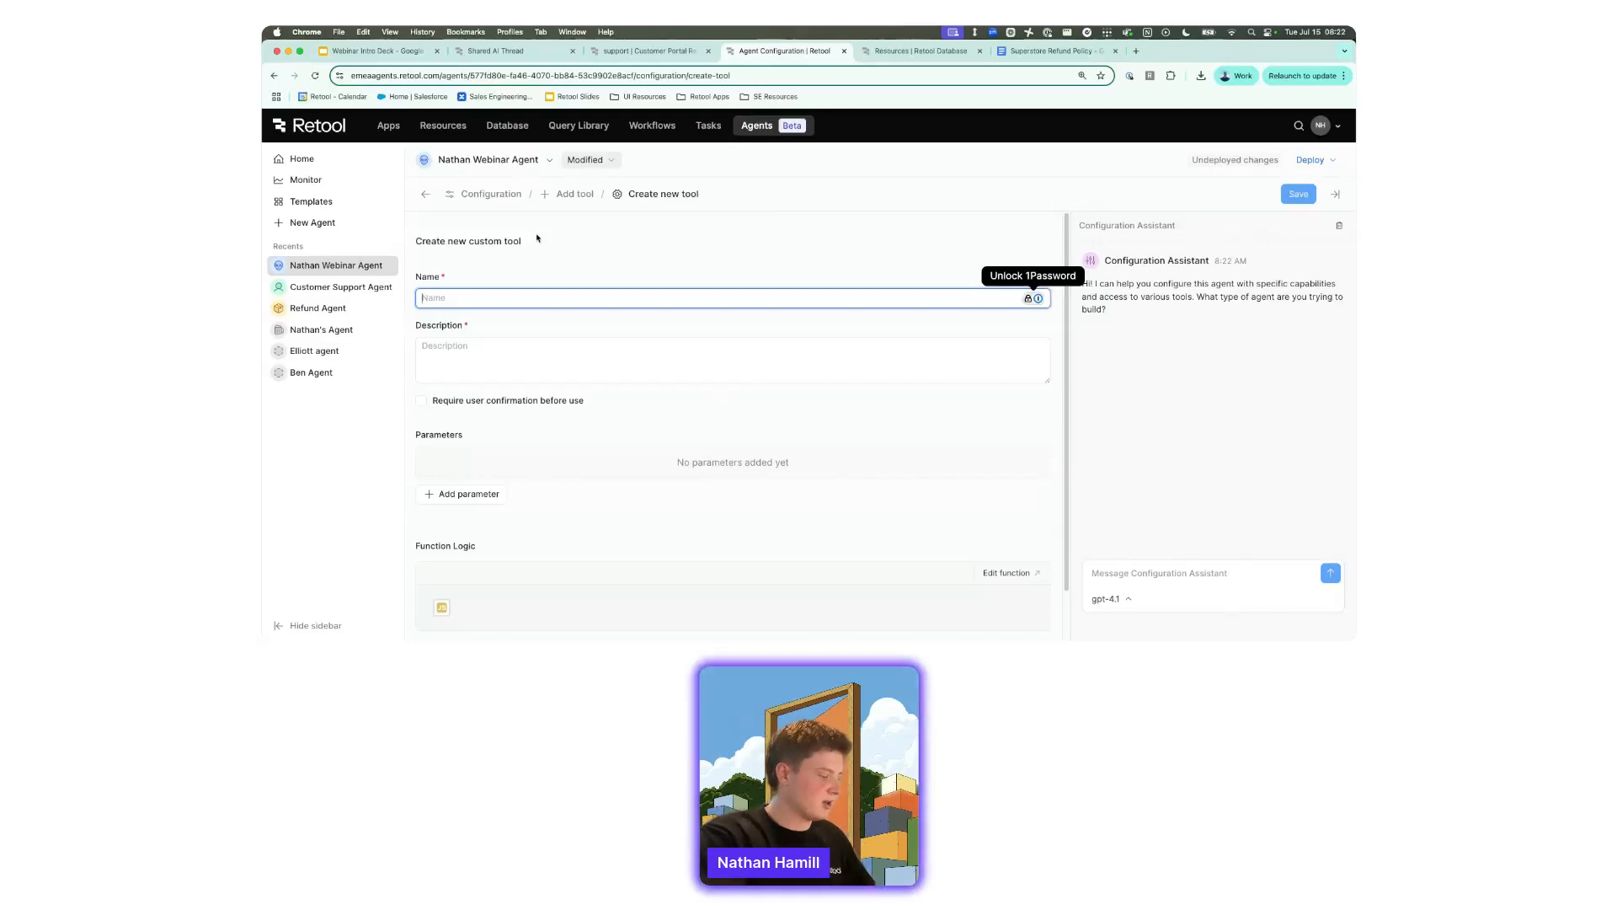
pyautogui.write('Get o Order')
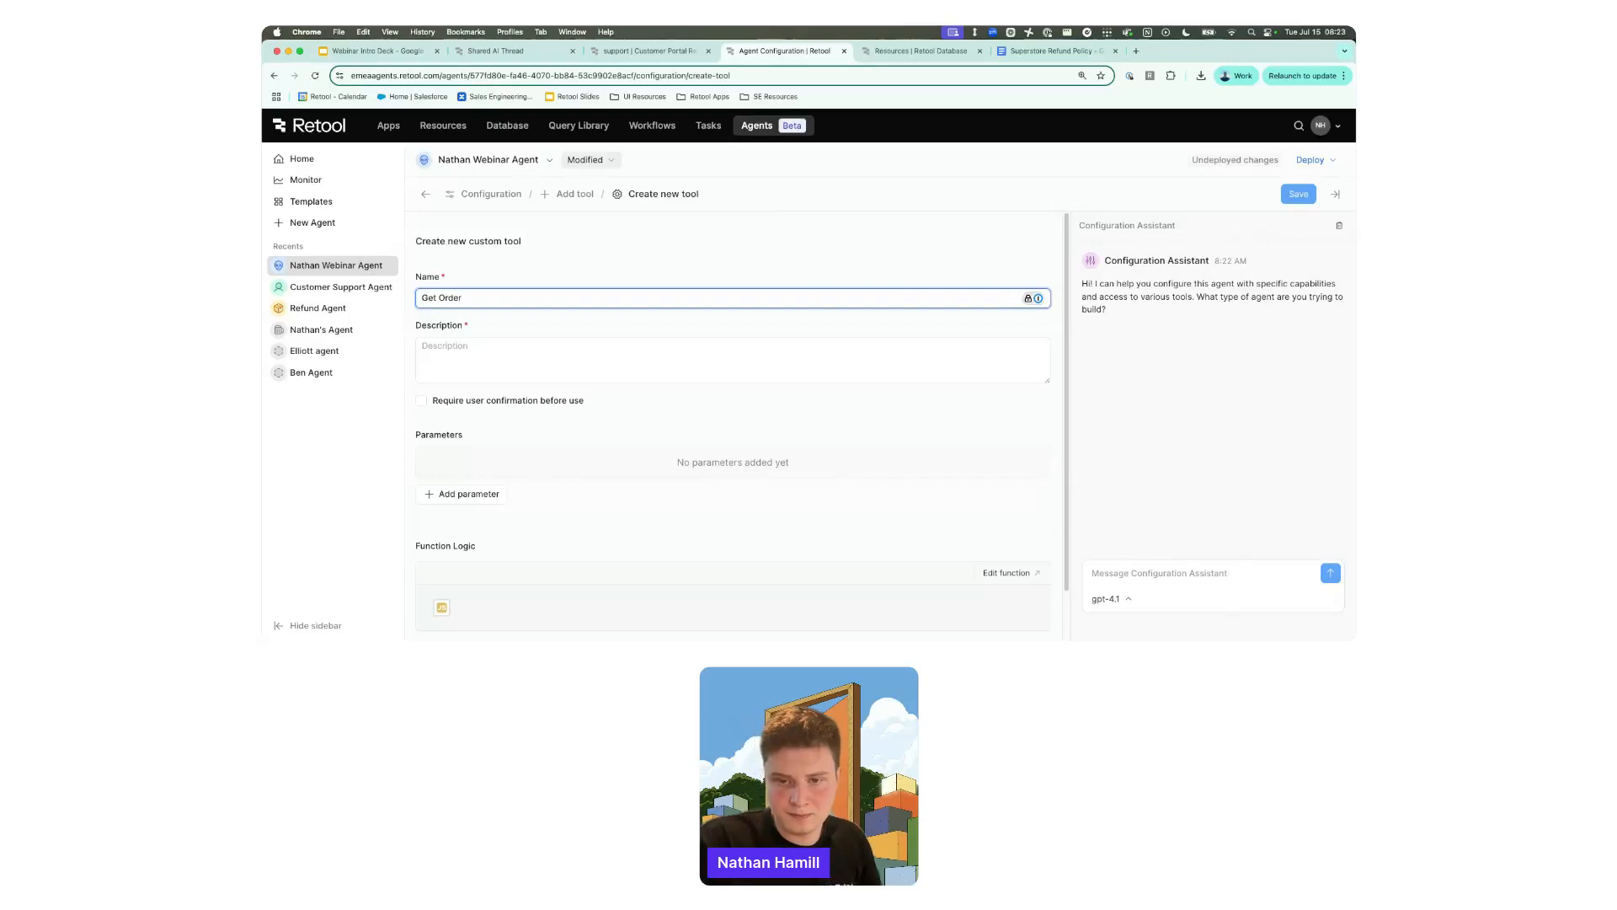
pyautogui.press('super+Tab')
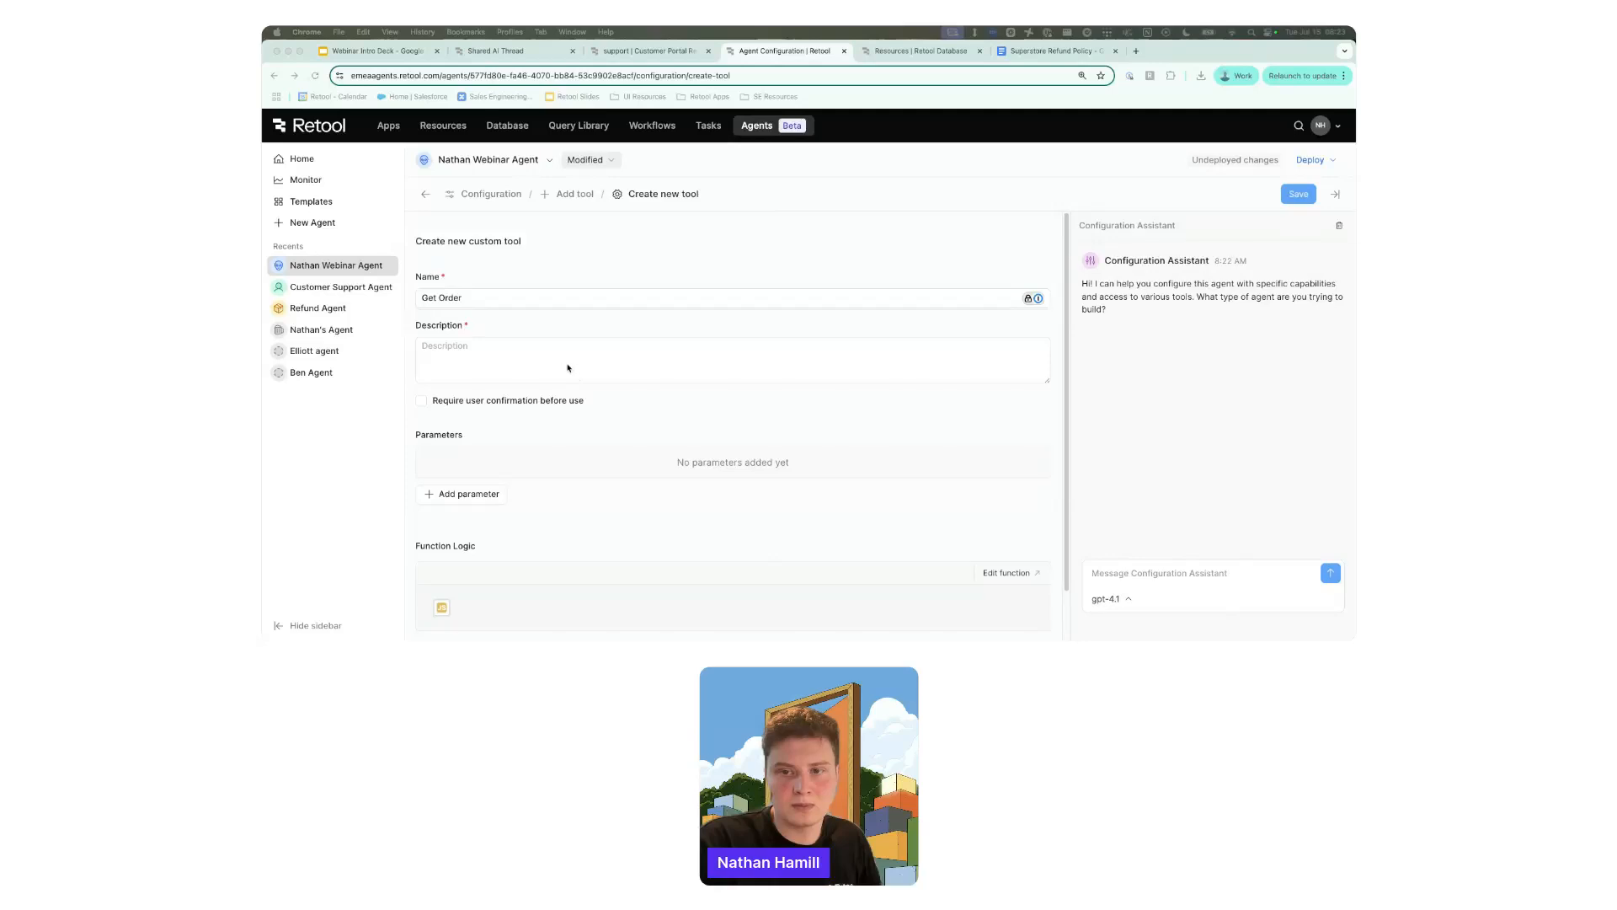
# Describe the Get Order tool as "Fetch details about the order.".
pyautogui.click(421, 375)
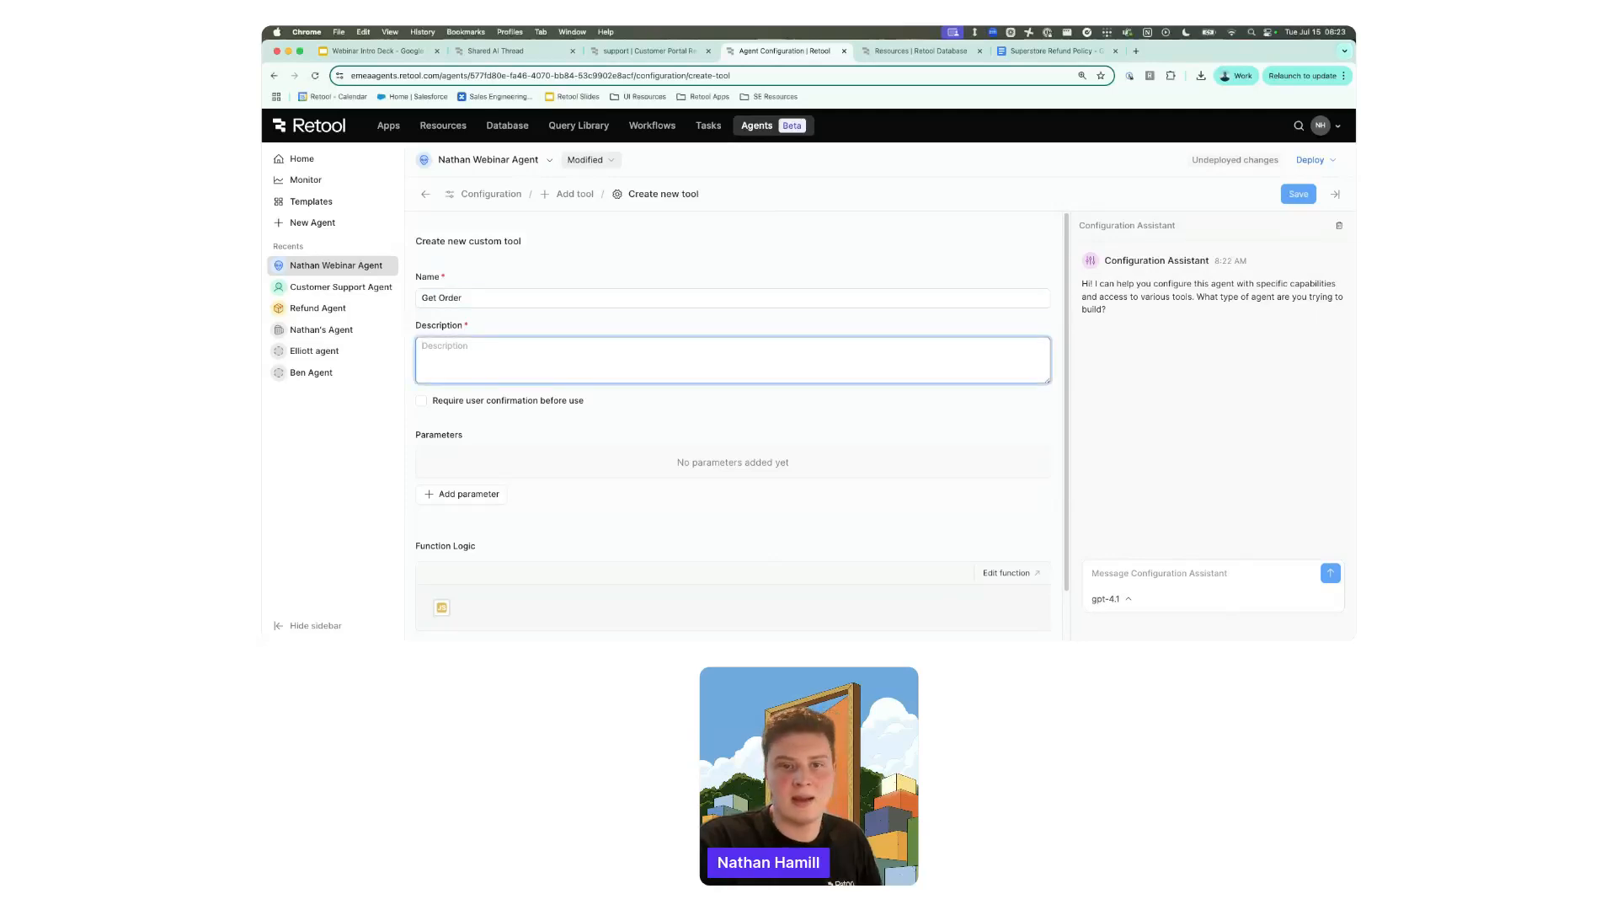
pyautogui.press('super+Tab')
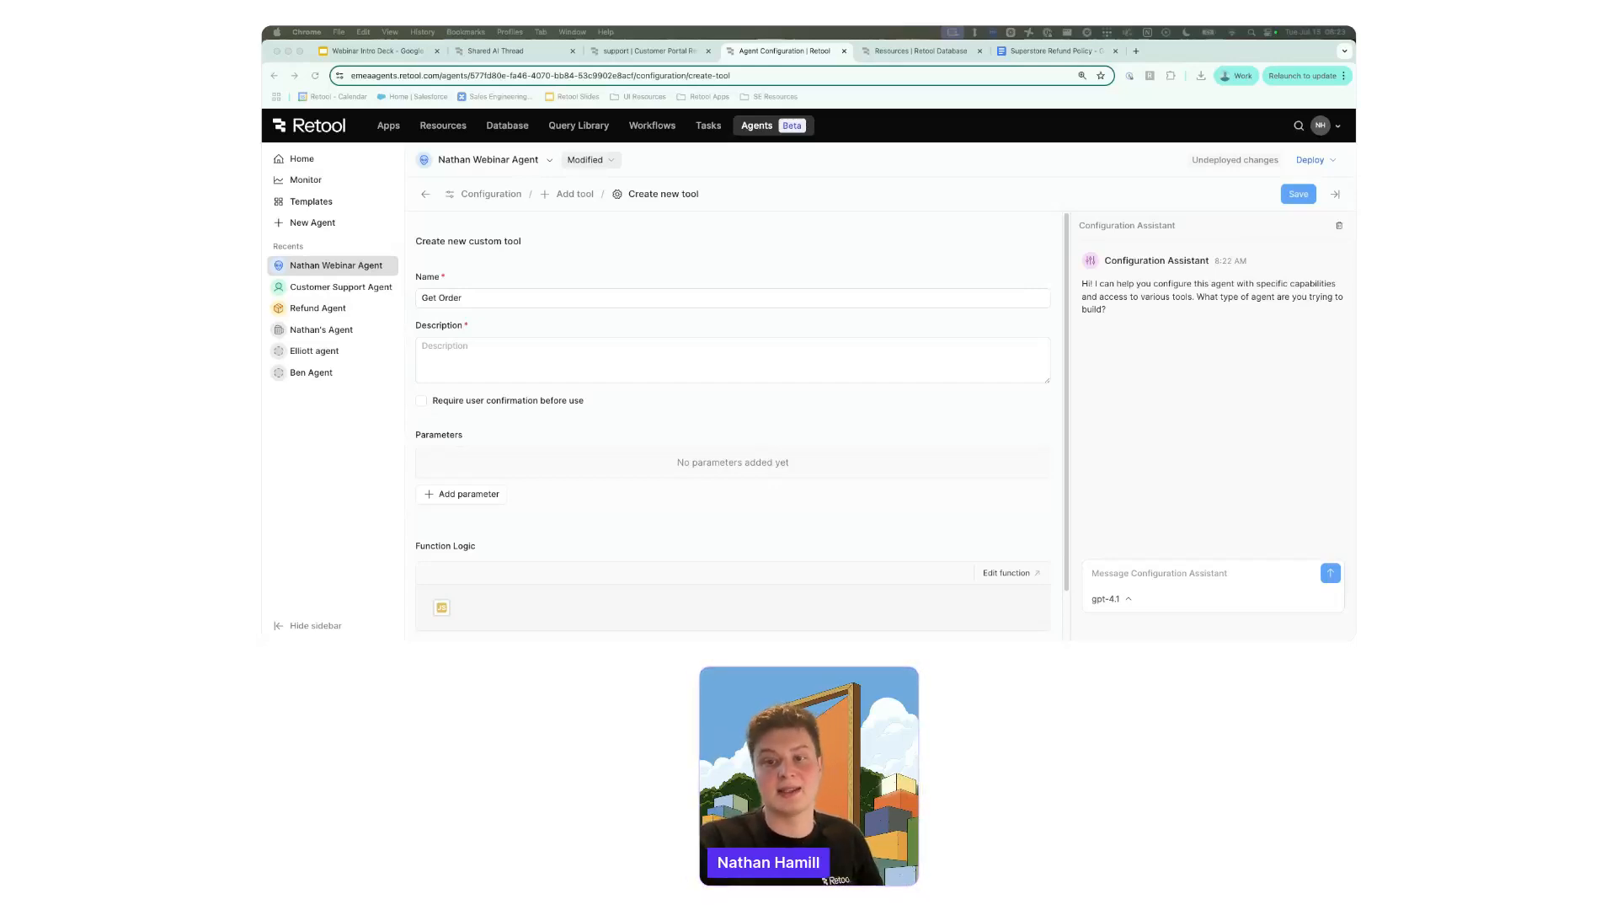
pyautogui.click(554, 345)
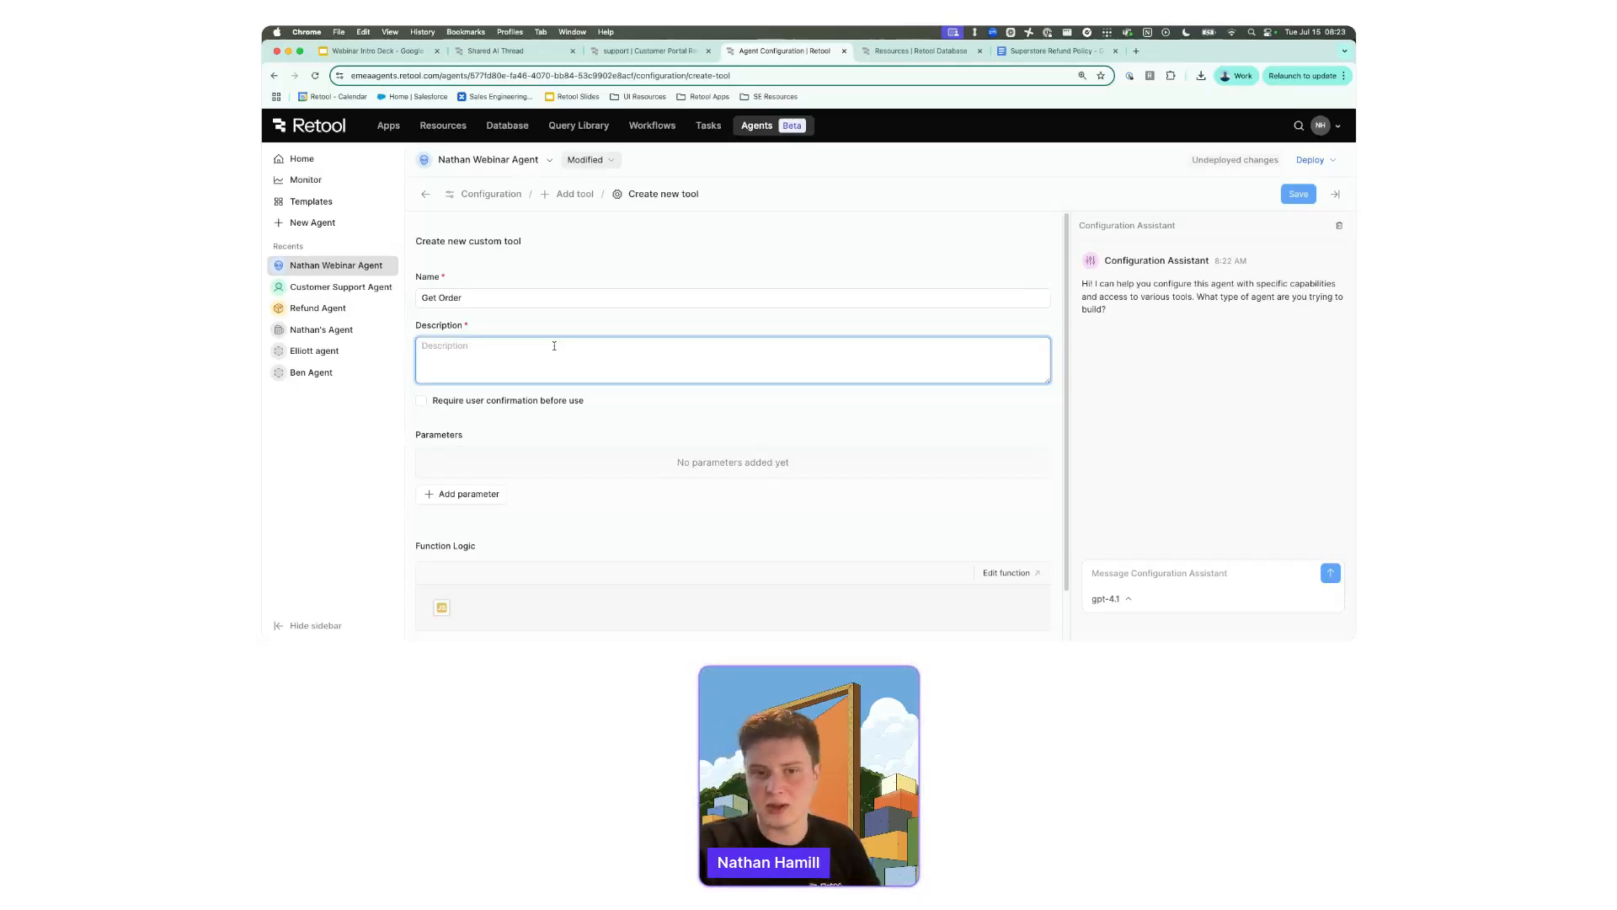
pyautogui.write('Fetch details ')
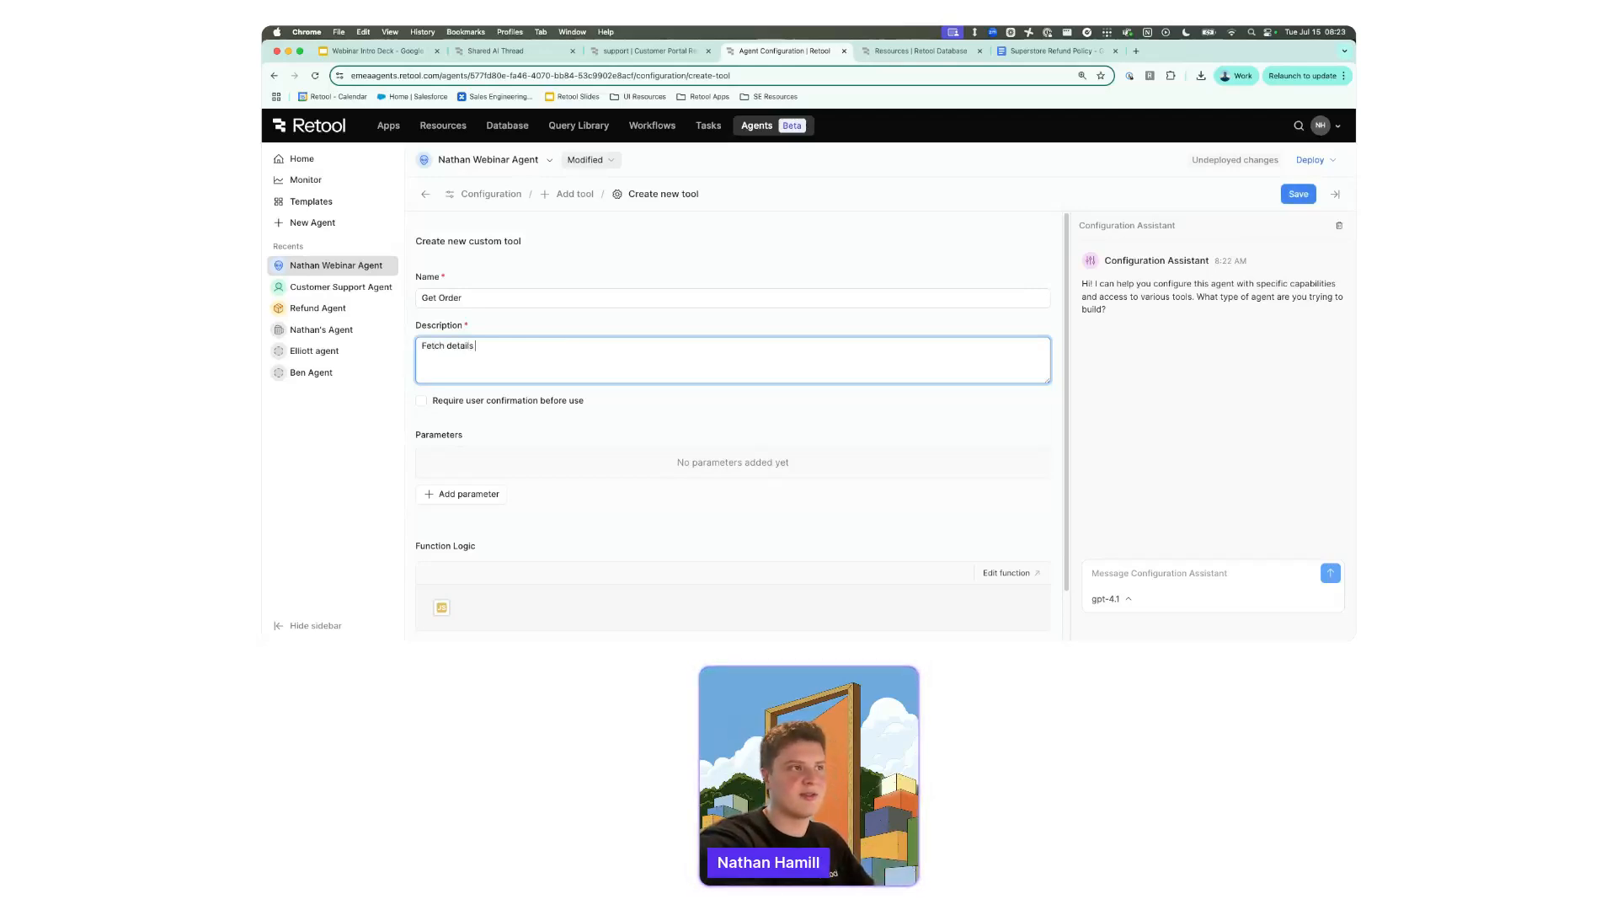
pyautogui.write('about the order.')
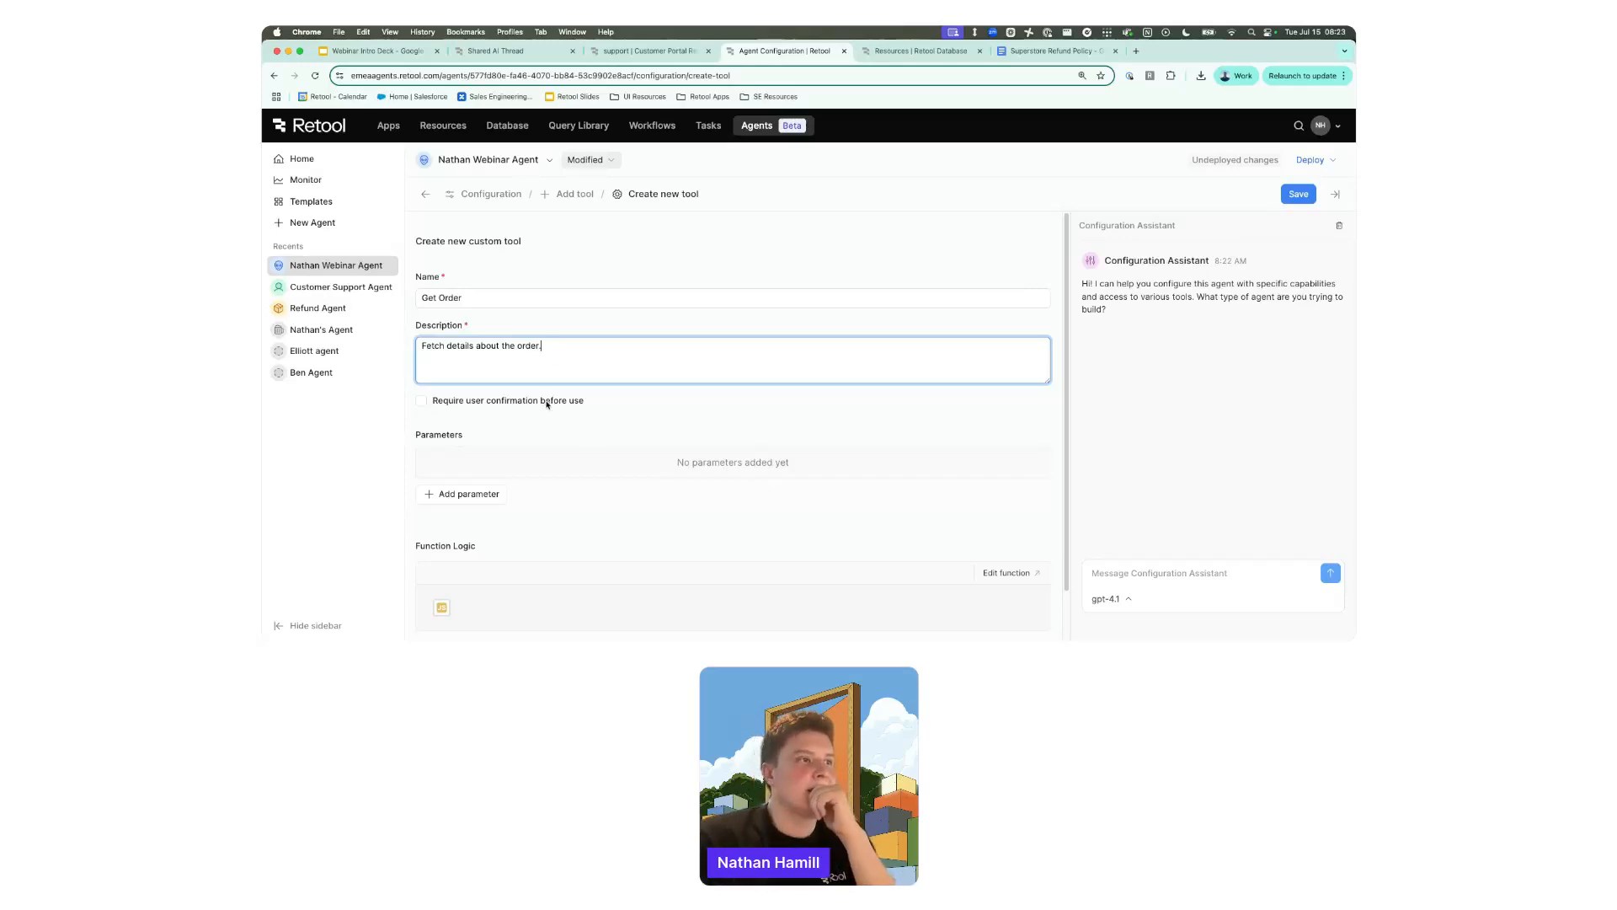
pyautogui.scroll(-1, 547, 404)
pyautogui.click(590, 369)
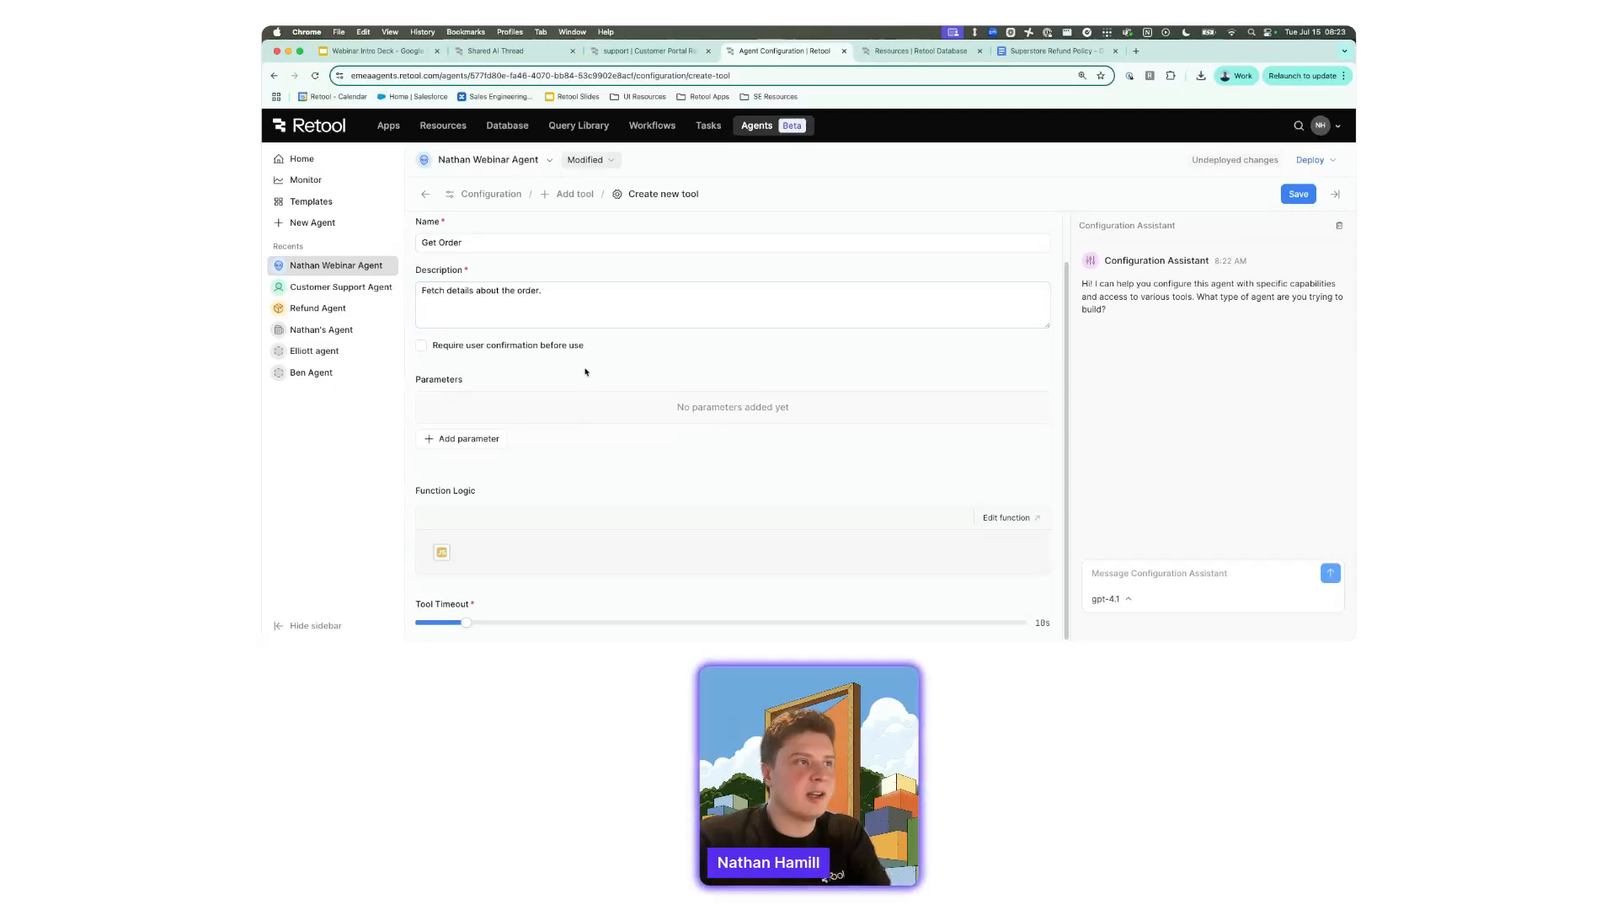
pyautogui.moveTo(487, 357); pyautogui.dragTo(444, 348)
pyautogui.click(438, 351)
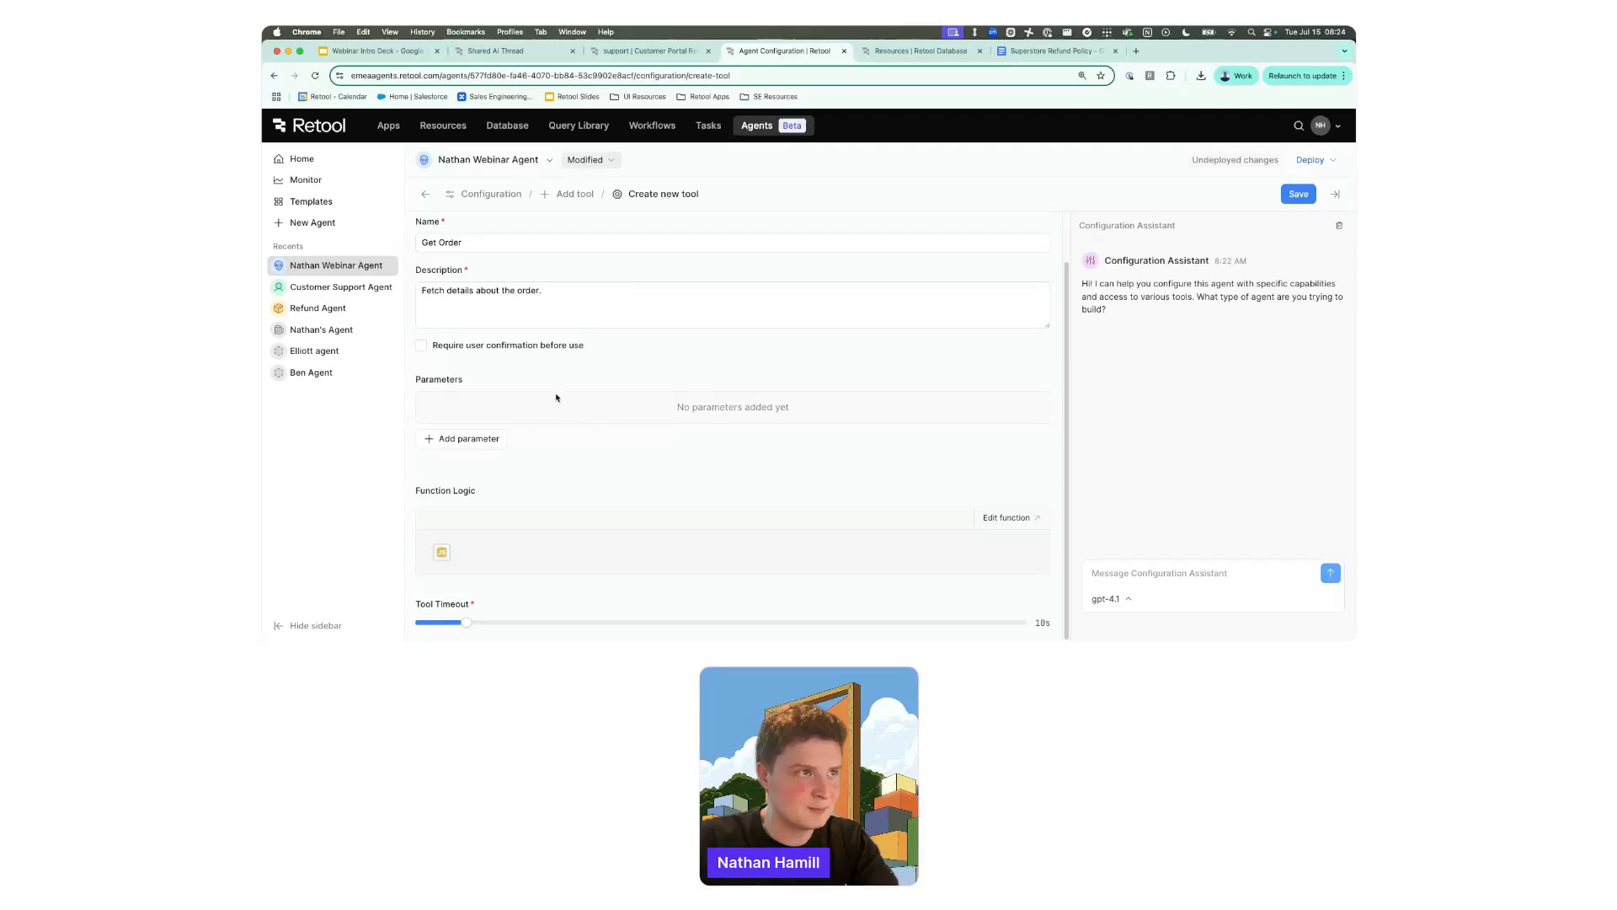
# Add a parameter named order_id to the Get Order tool, consulting the superstore_orders table for its identifier columns.
pyautogui.click(464, 439)
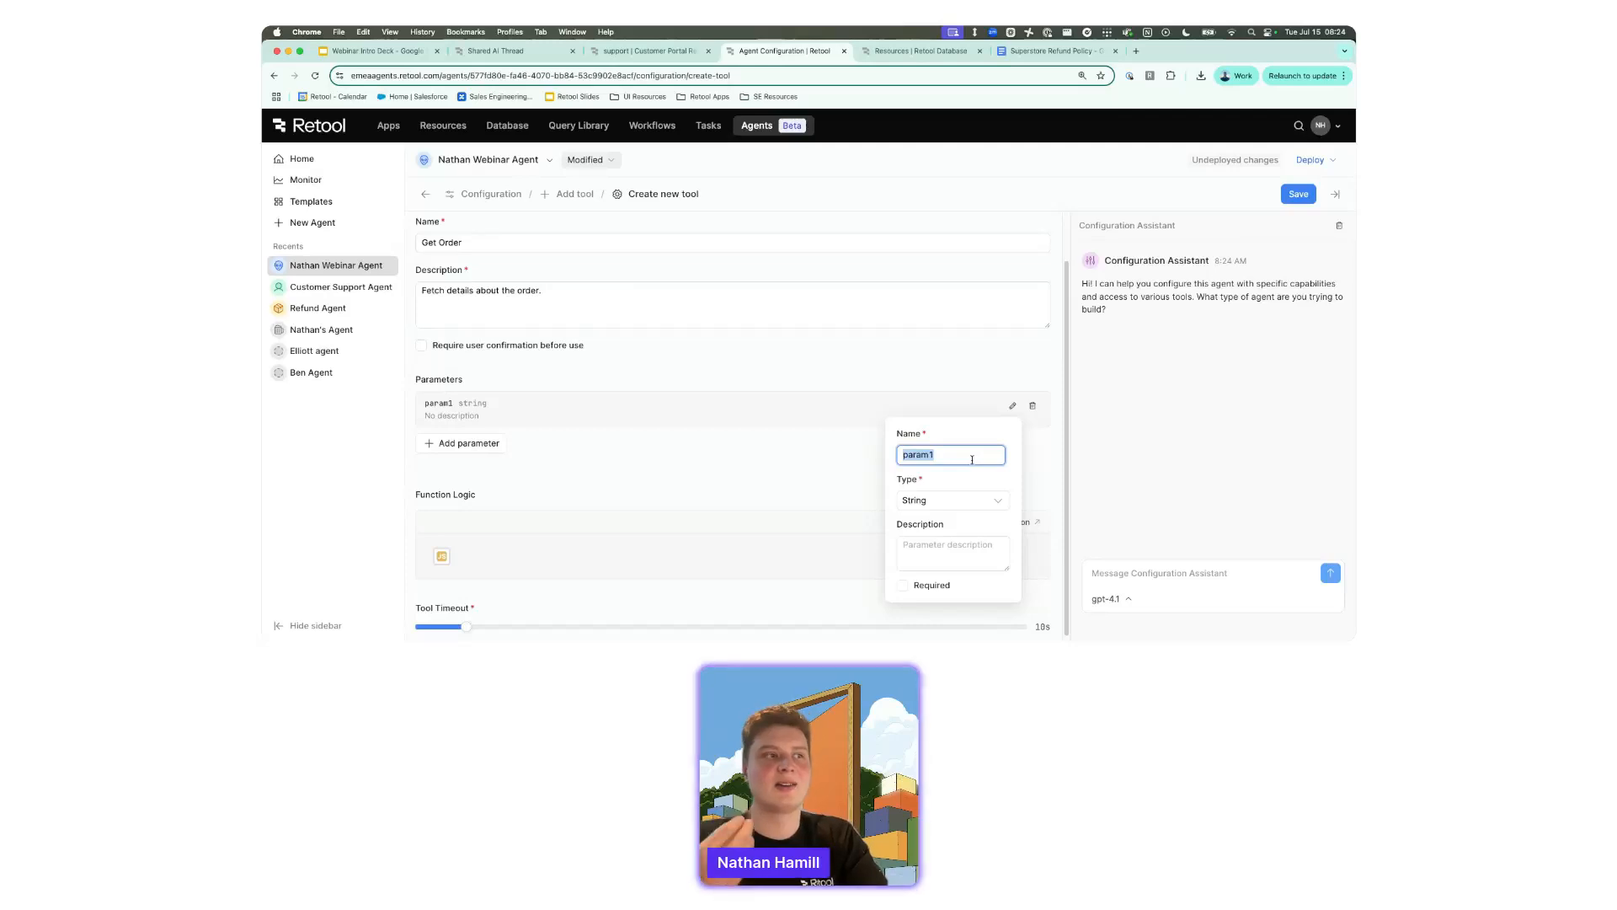
pyautogui.click(921, 51)
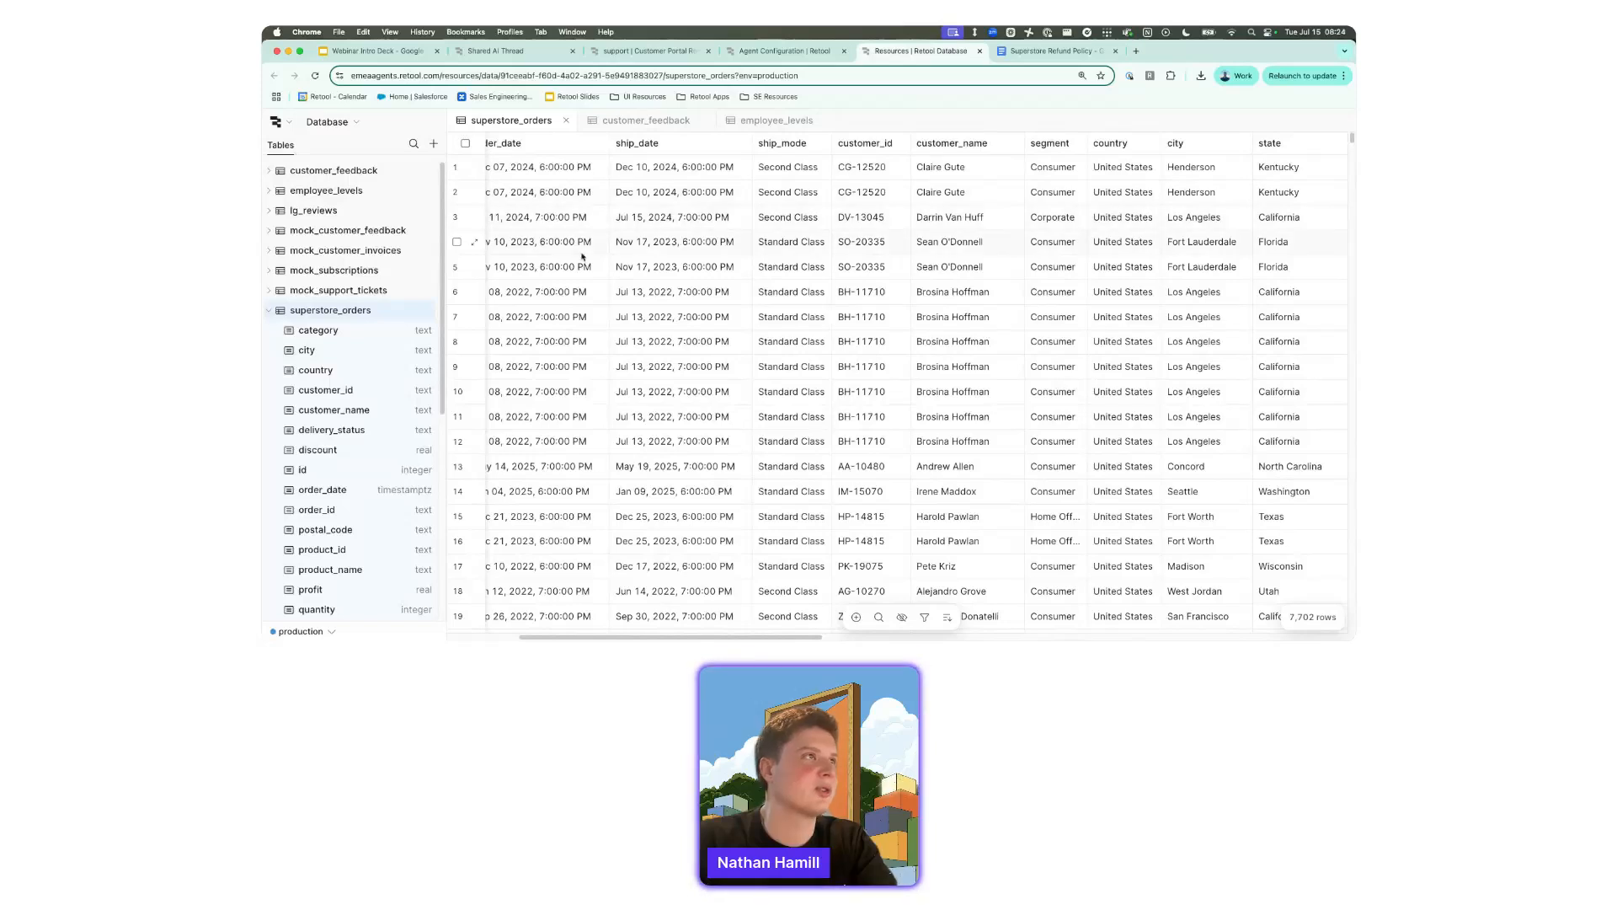
pyautogui.hscroll(-5, 583, 251)
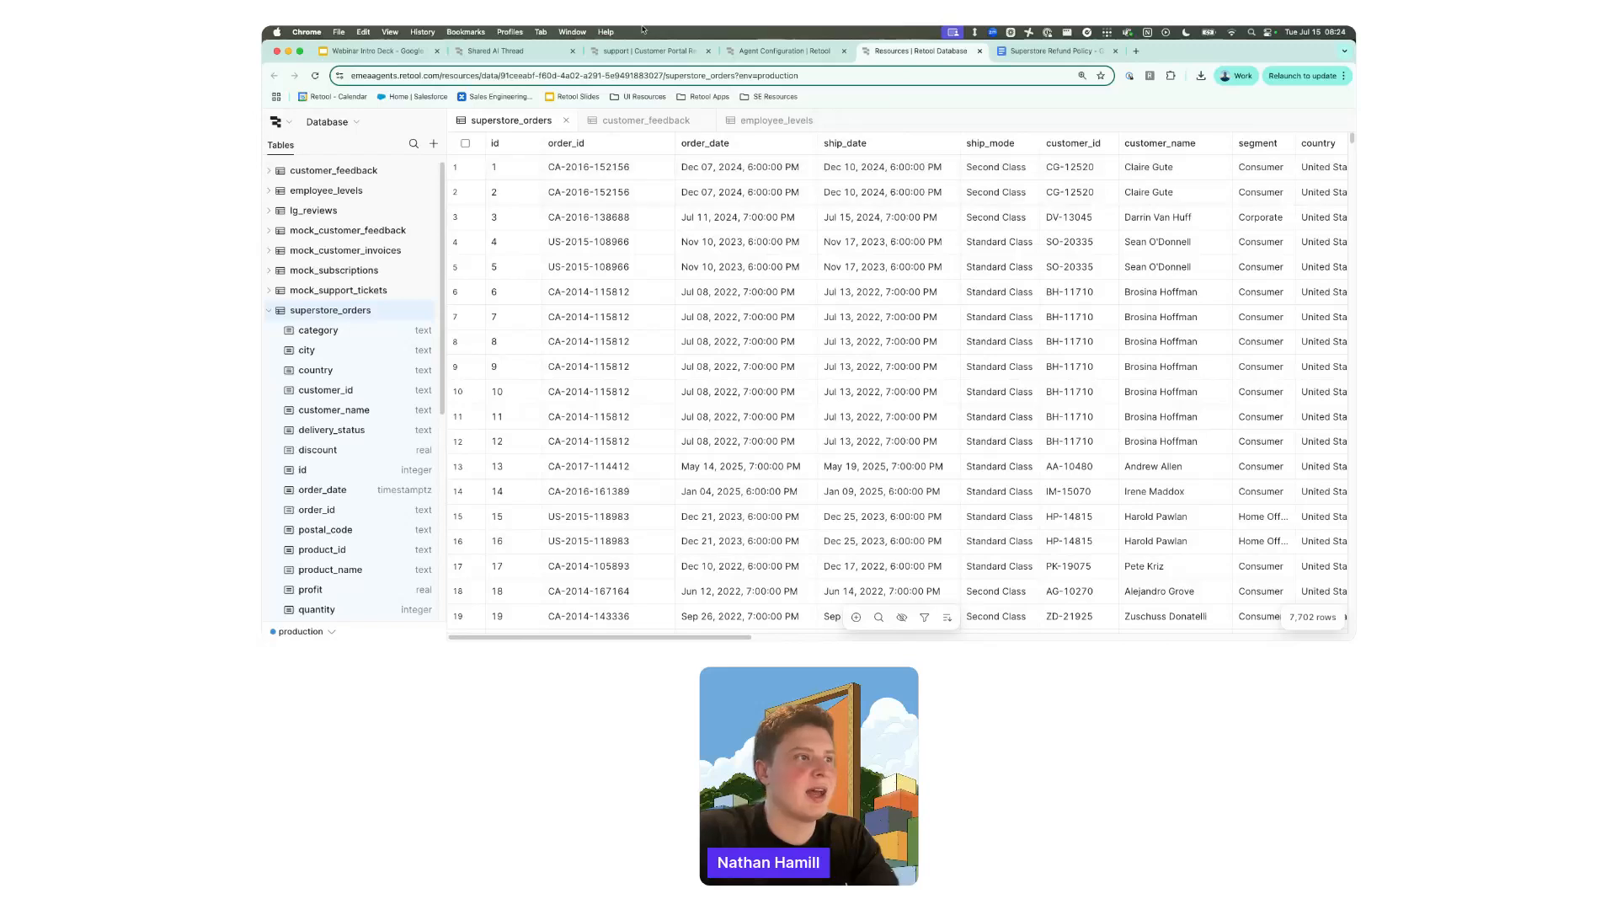
pyautogui.click(821, 57)
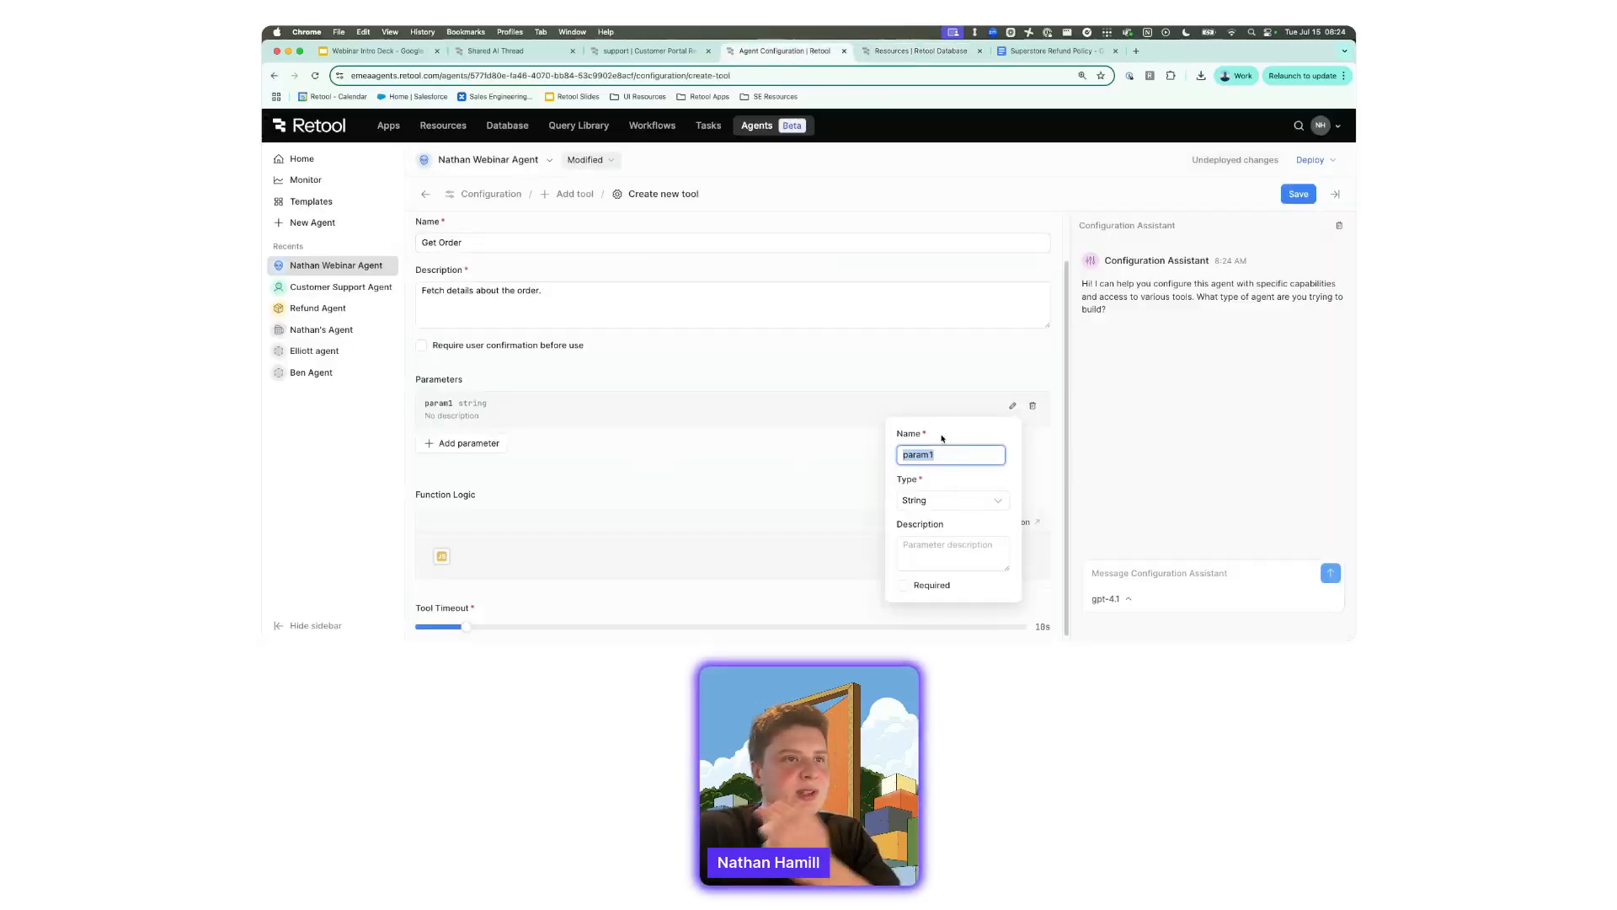
pyautogui.write('orde')
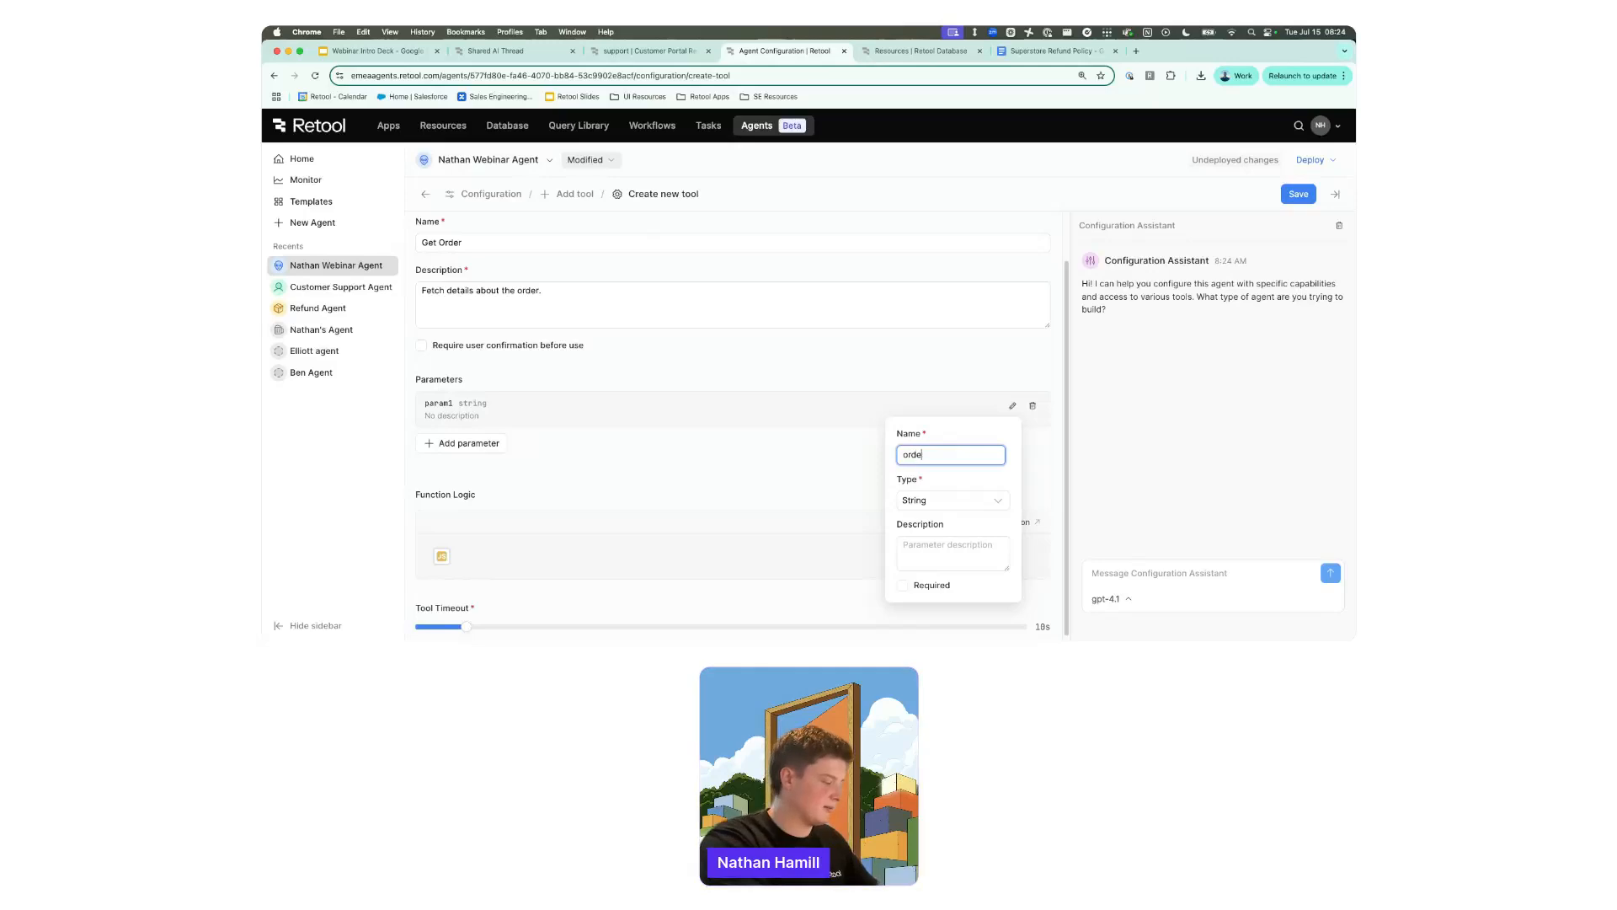
pyautogui.write('r_id')
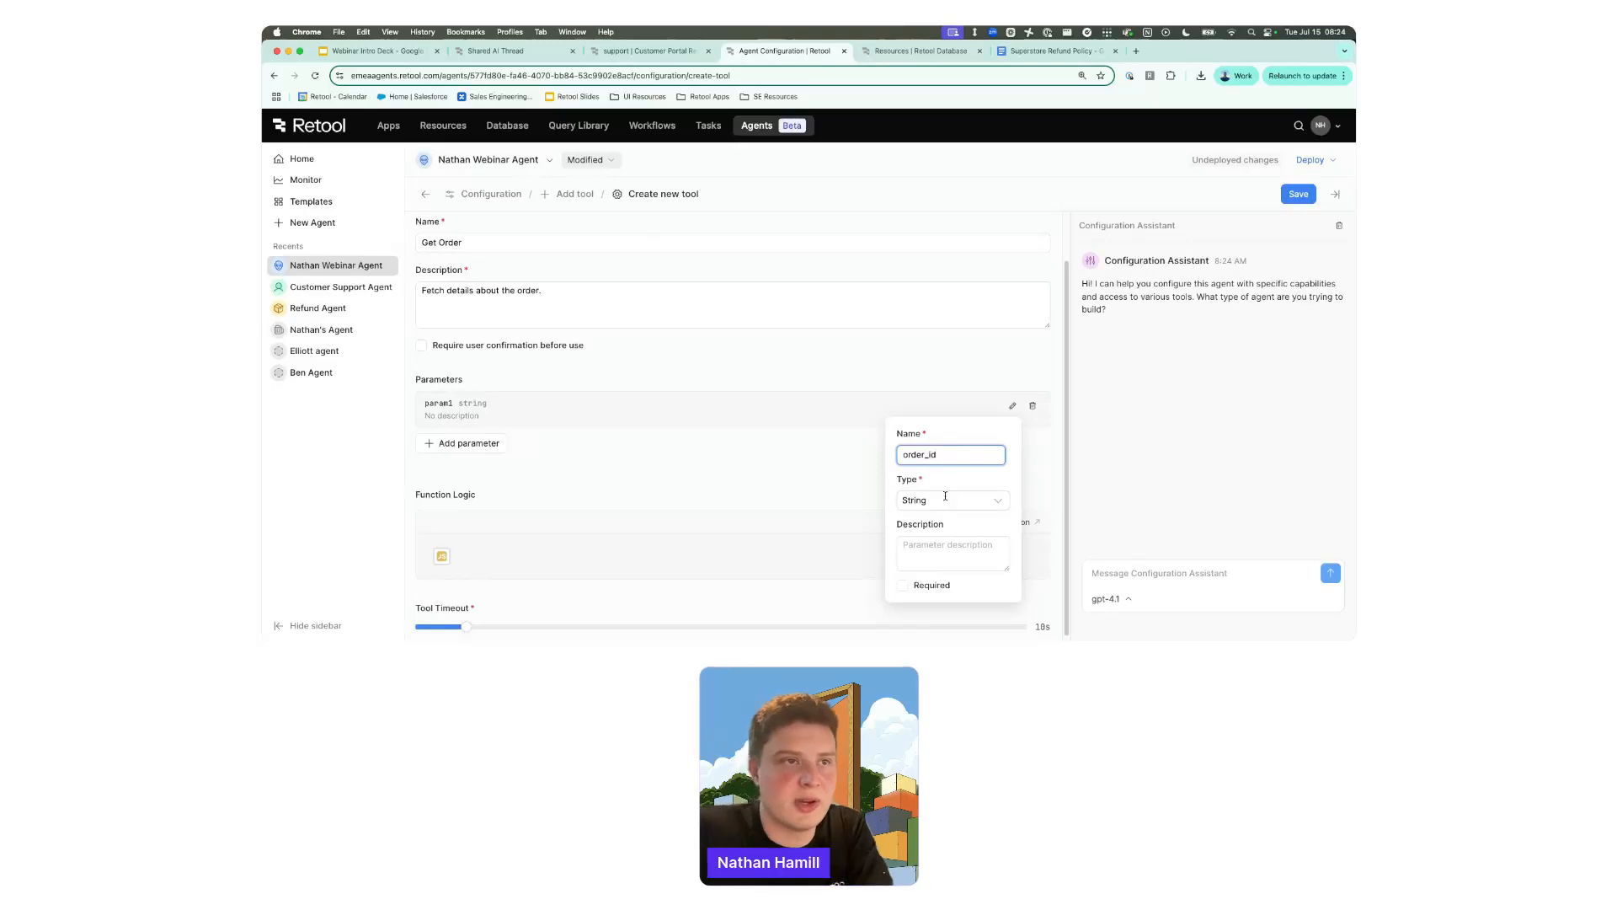
# Set the order_id parameter's type to Number and make it required.
pyautogui.click(945, 498)
pyautogui.click(949, 501)
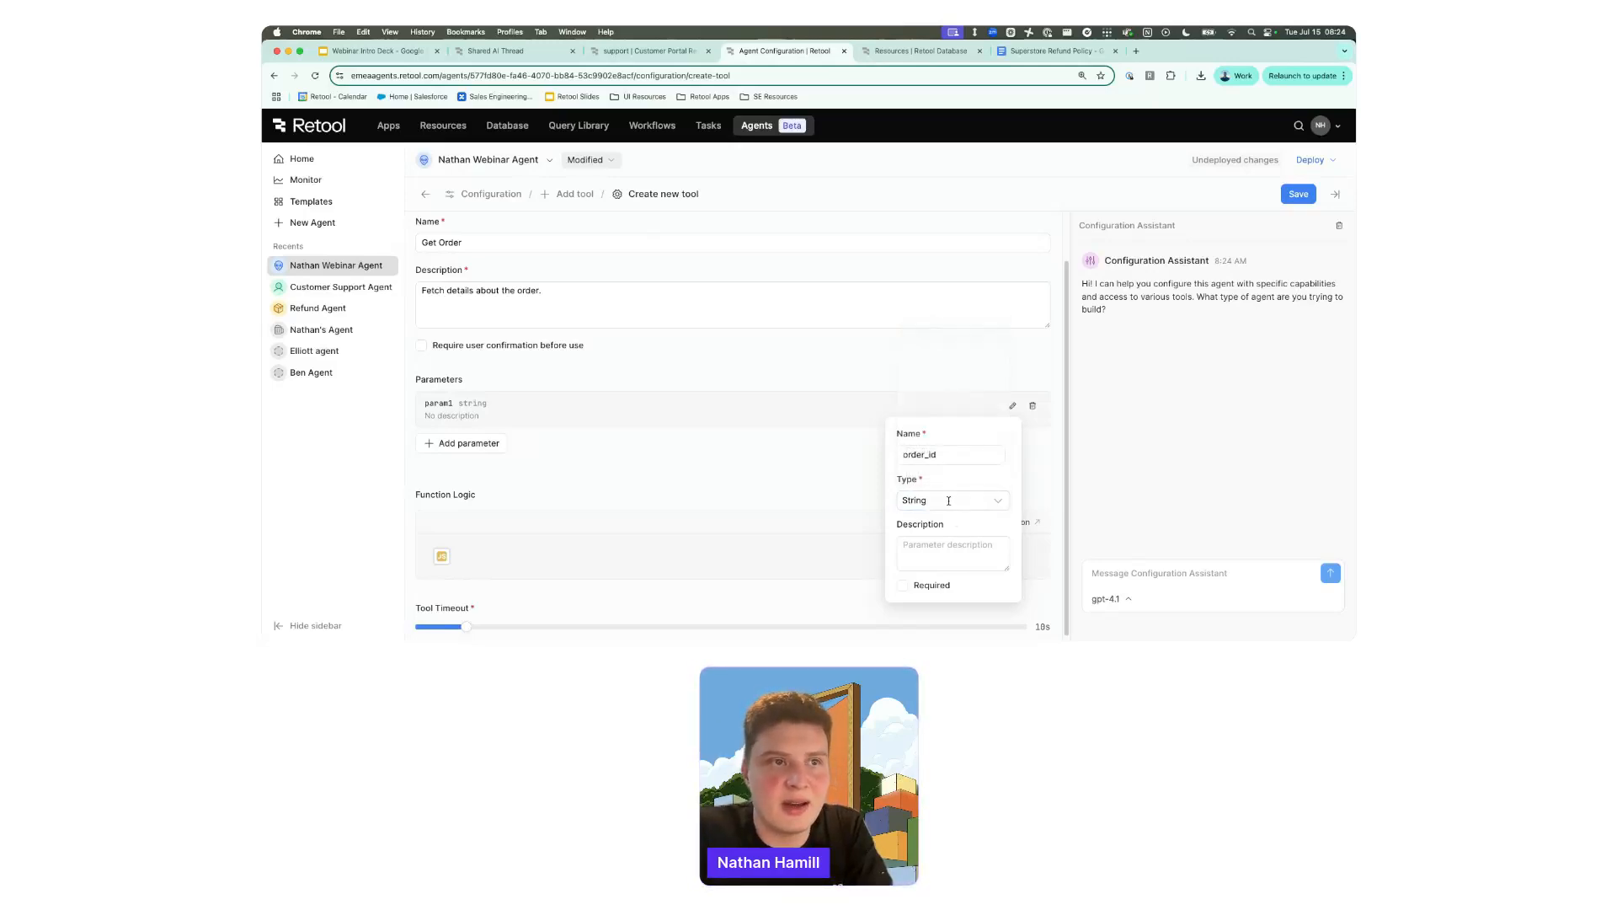
pyautogui.click(949, 500)
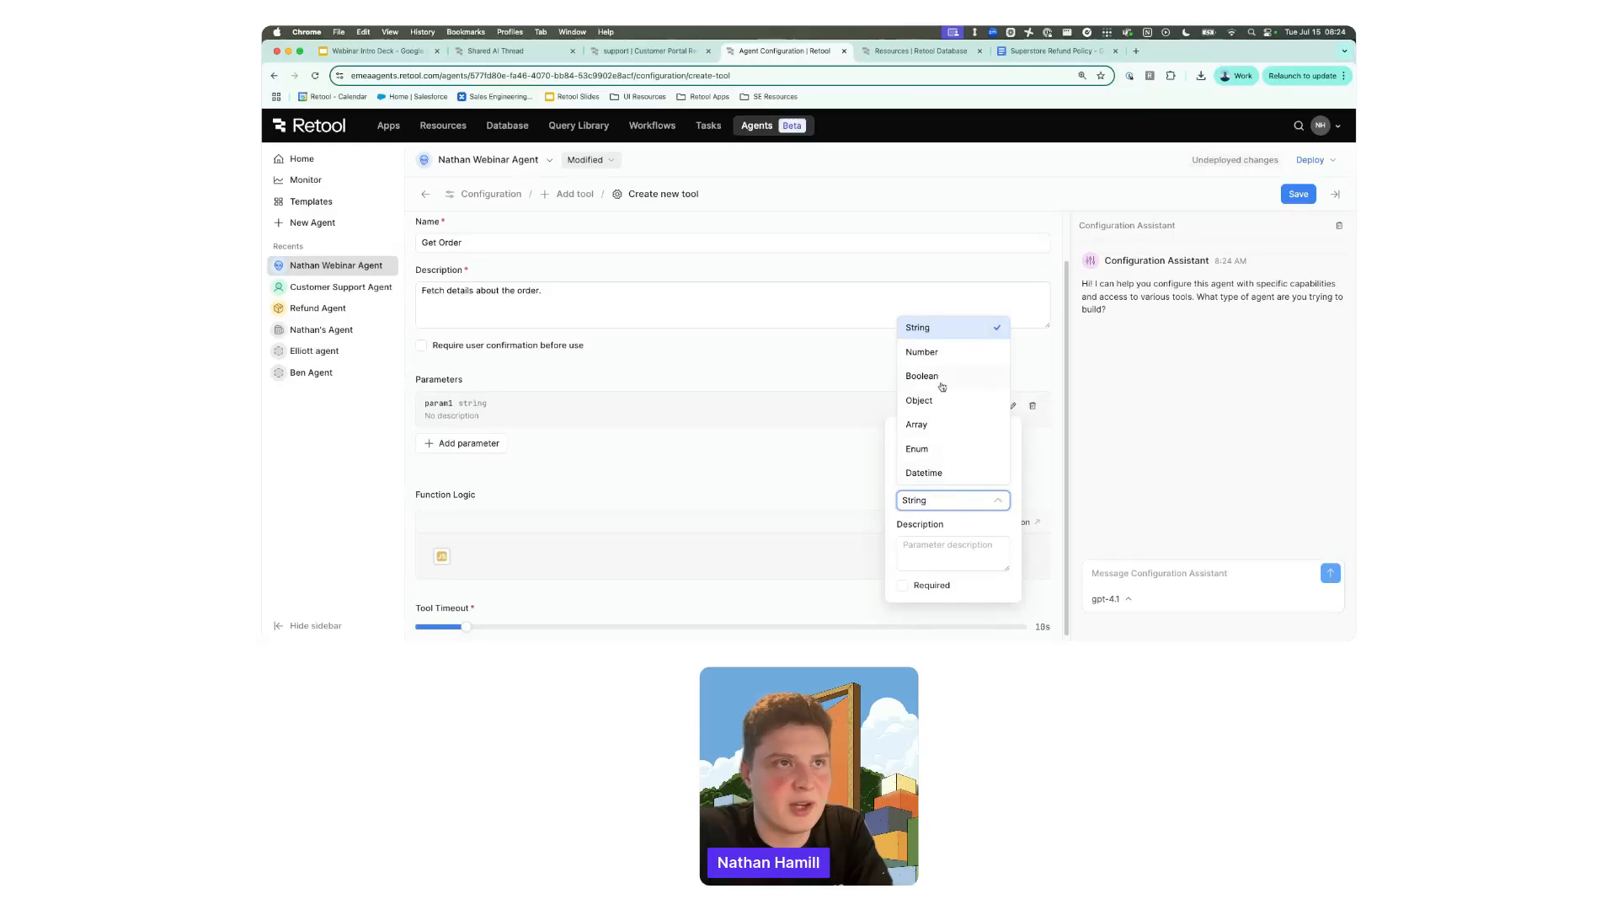
pyautogui.click(925, 355)
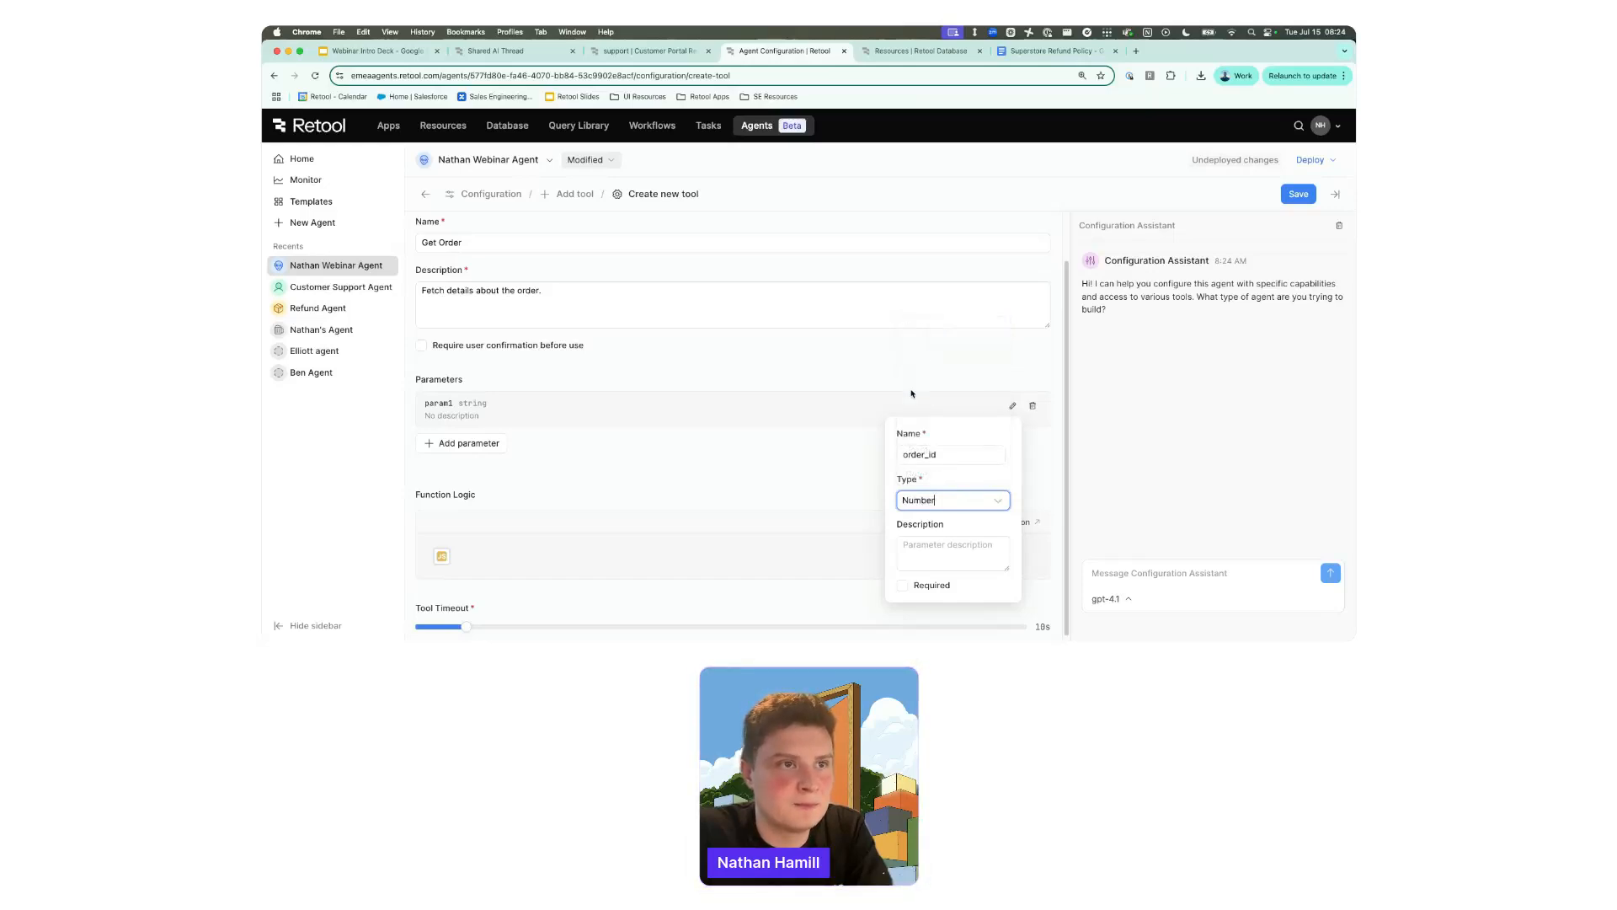
pyautogui.click(957, 556)
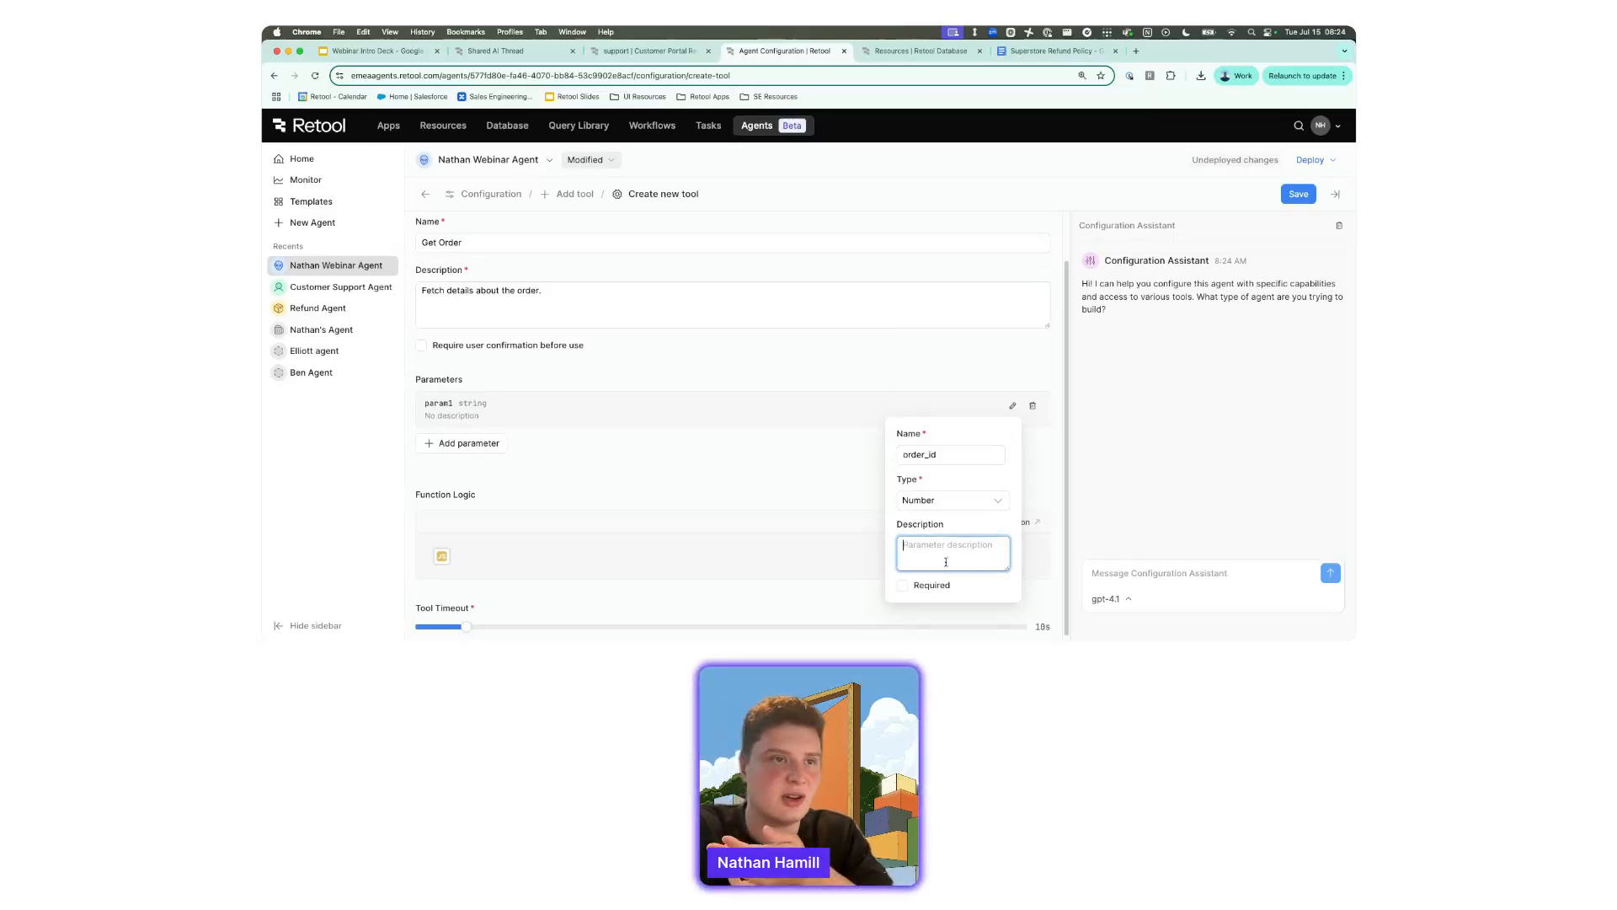
pyautogui.click(929, 585)
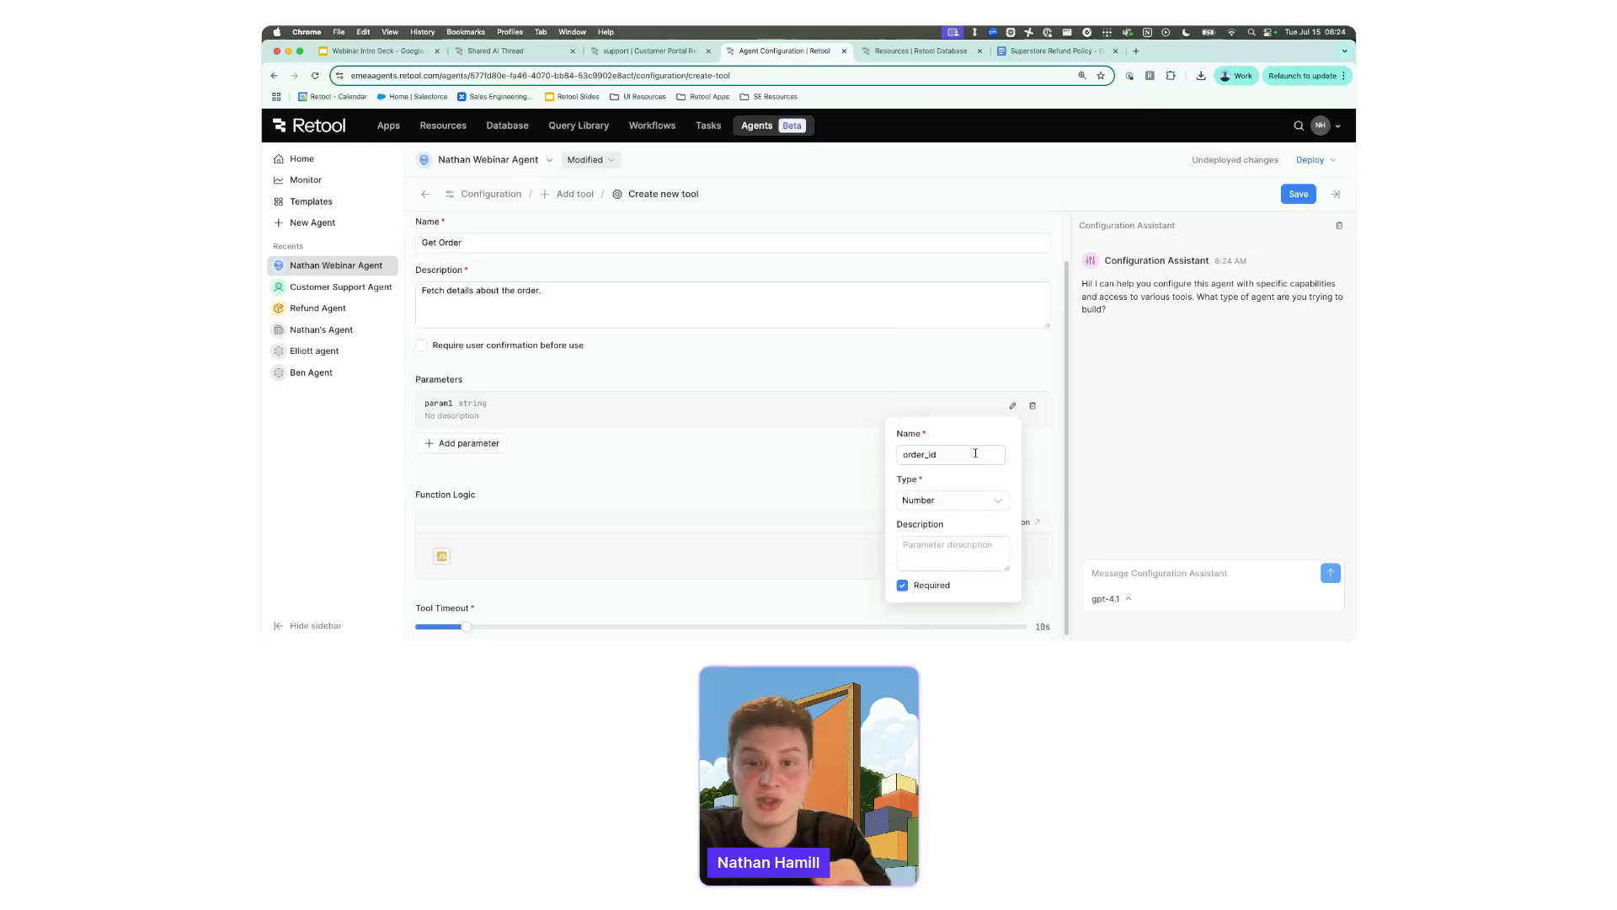
pyautogui.click(1053, 451)
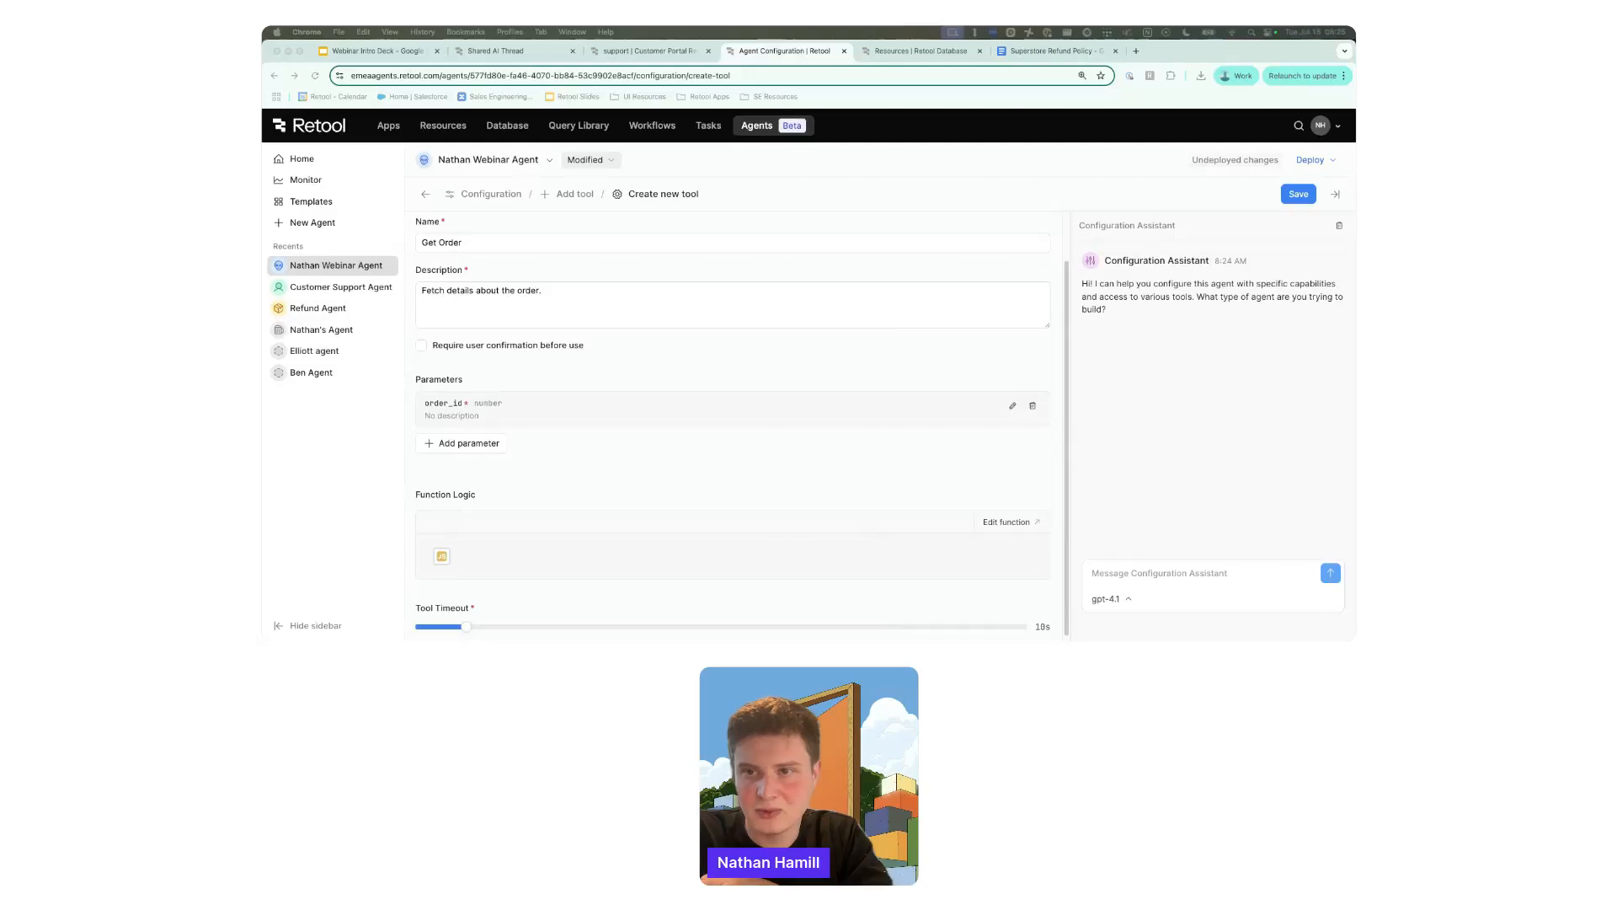
pyautogui.click(1034, 487)
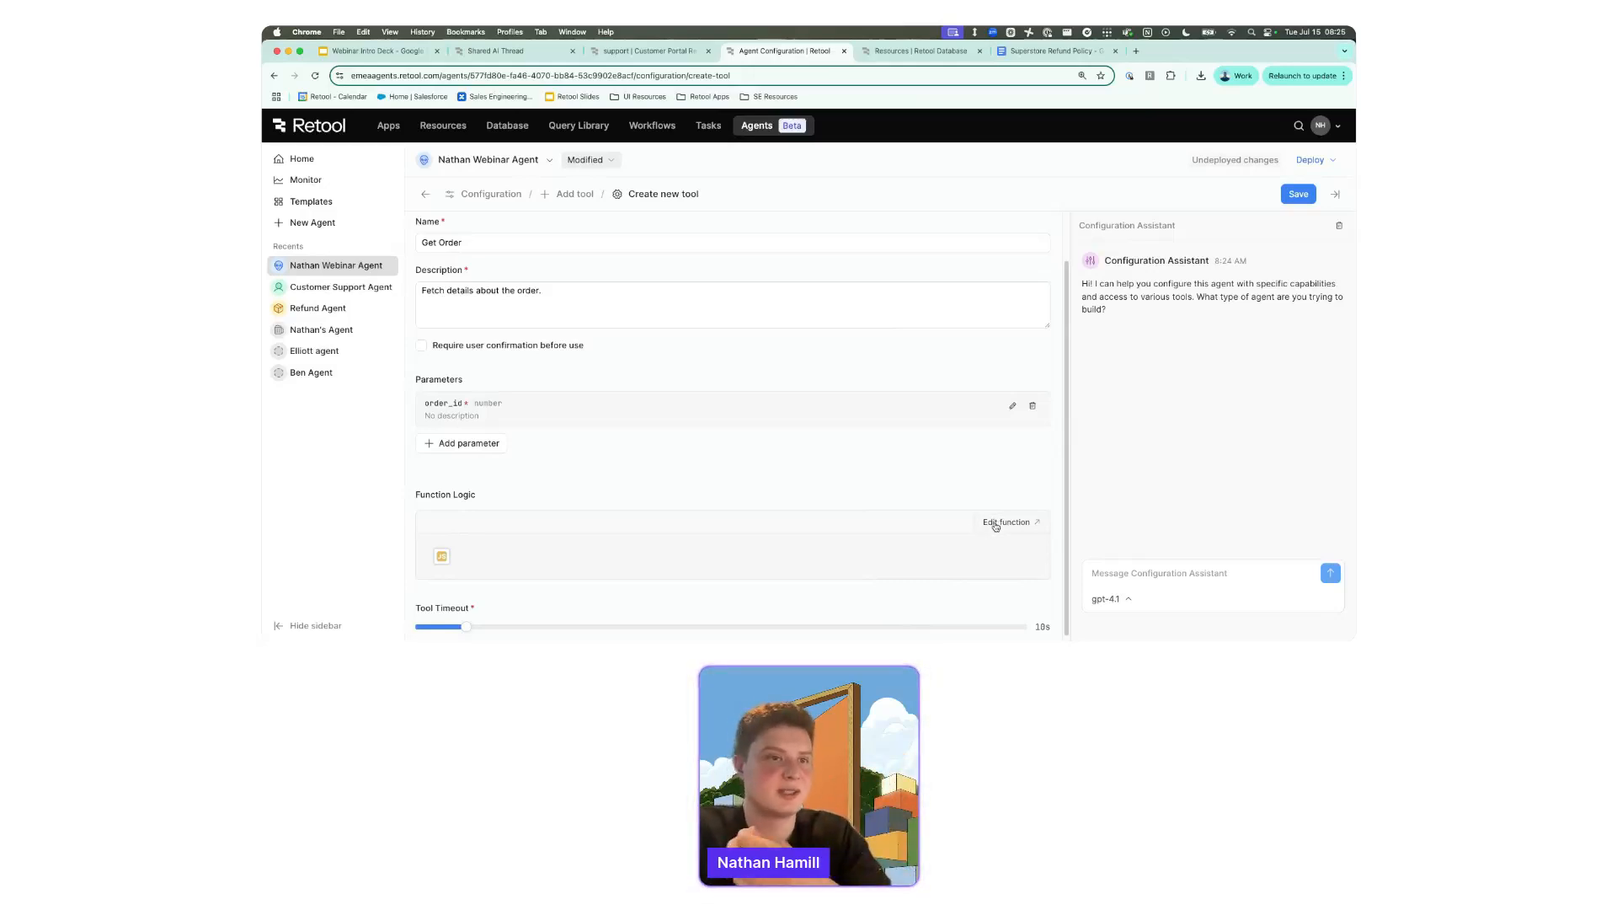
# Open the Get Order tool's function logic for editing and delete the default code1 JavaScript block.
pyautogui.click(995, 524)
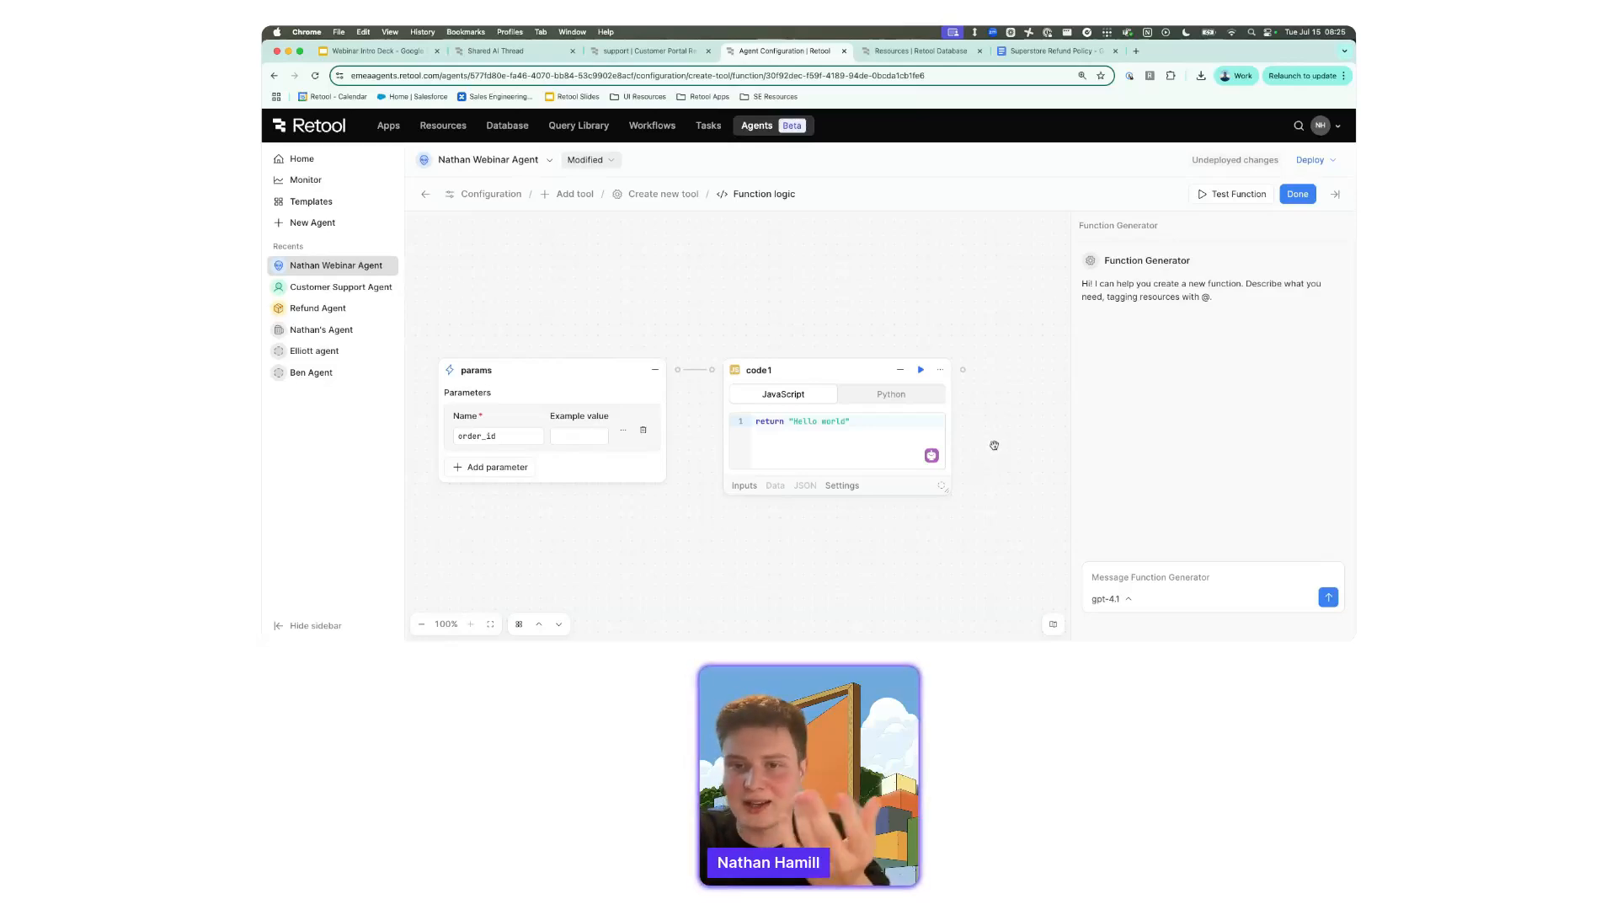
pyautogui.click(940, 369)
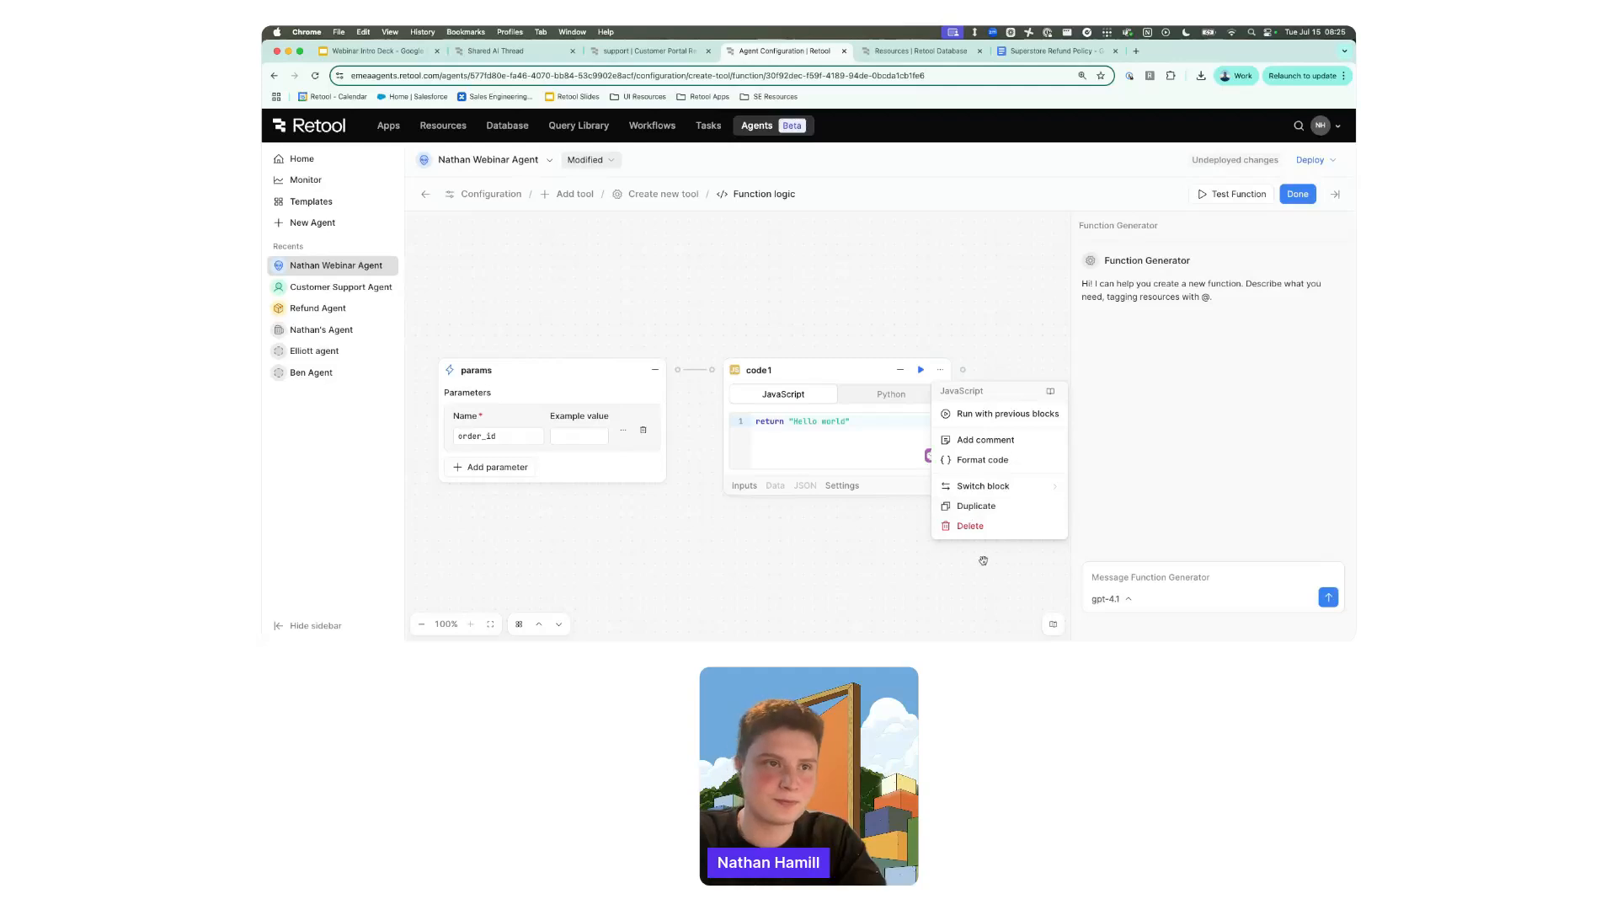
pyautogui.click(971, 526)
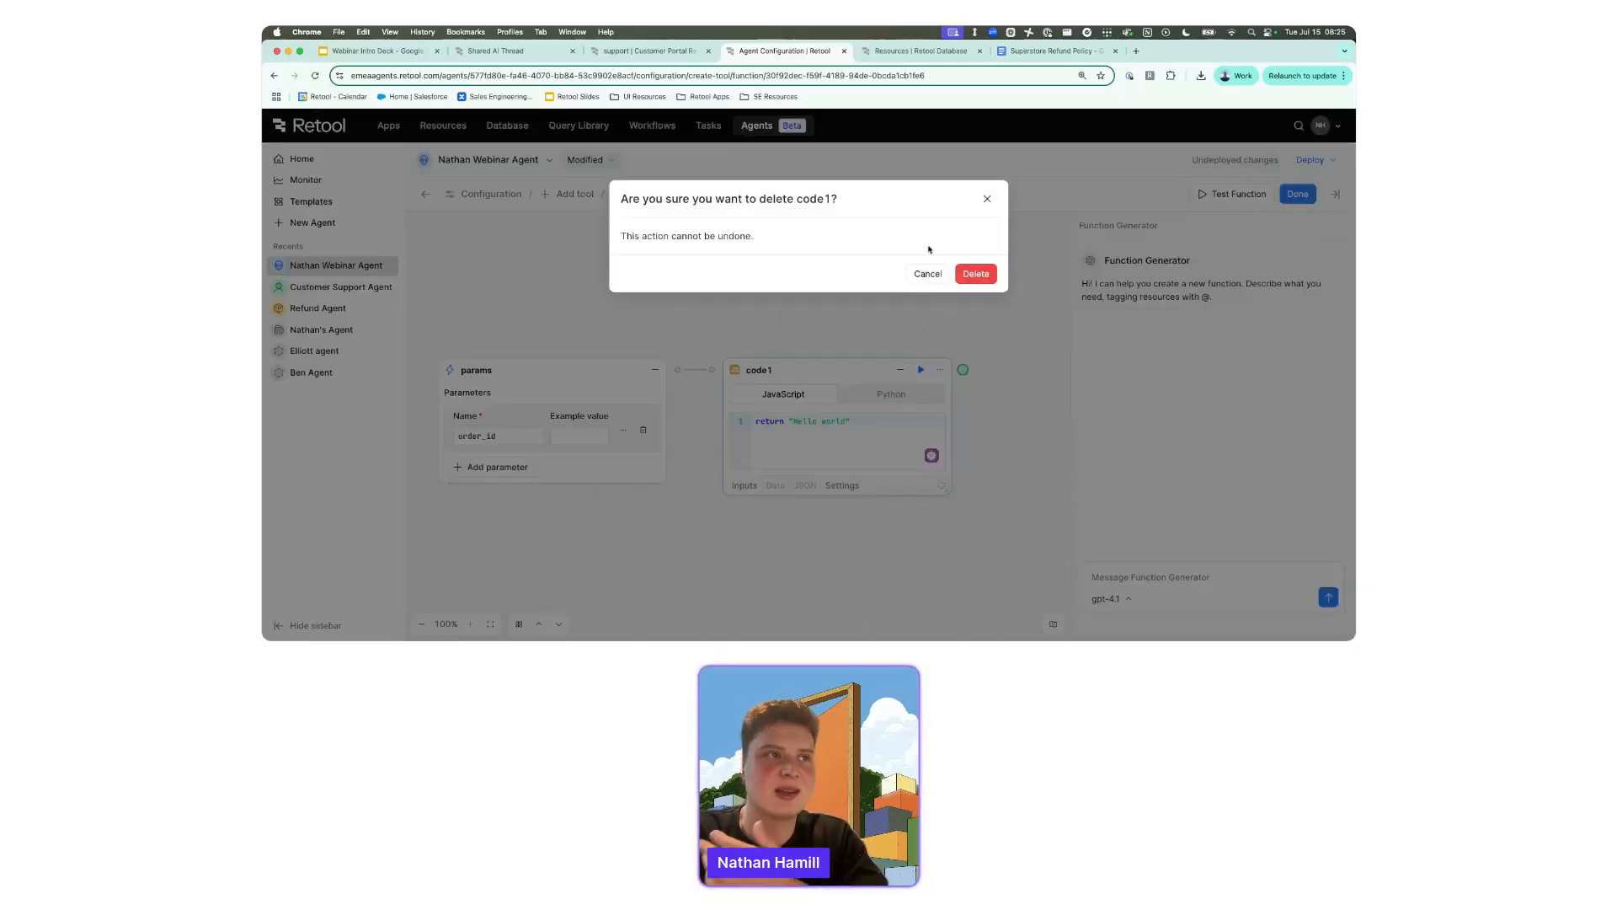
pyautogui.click(975, 271)
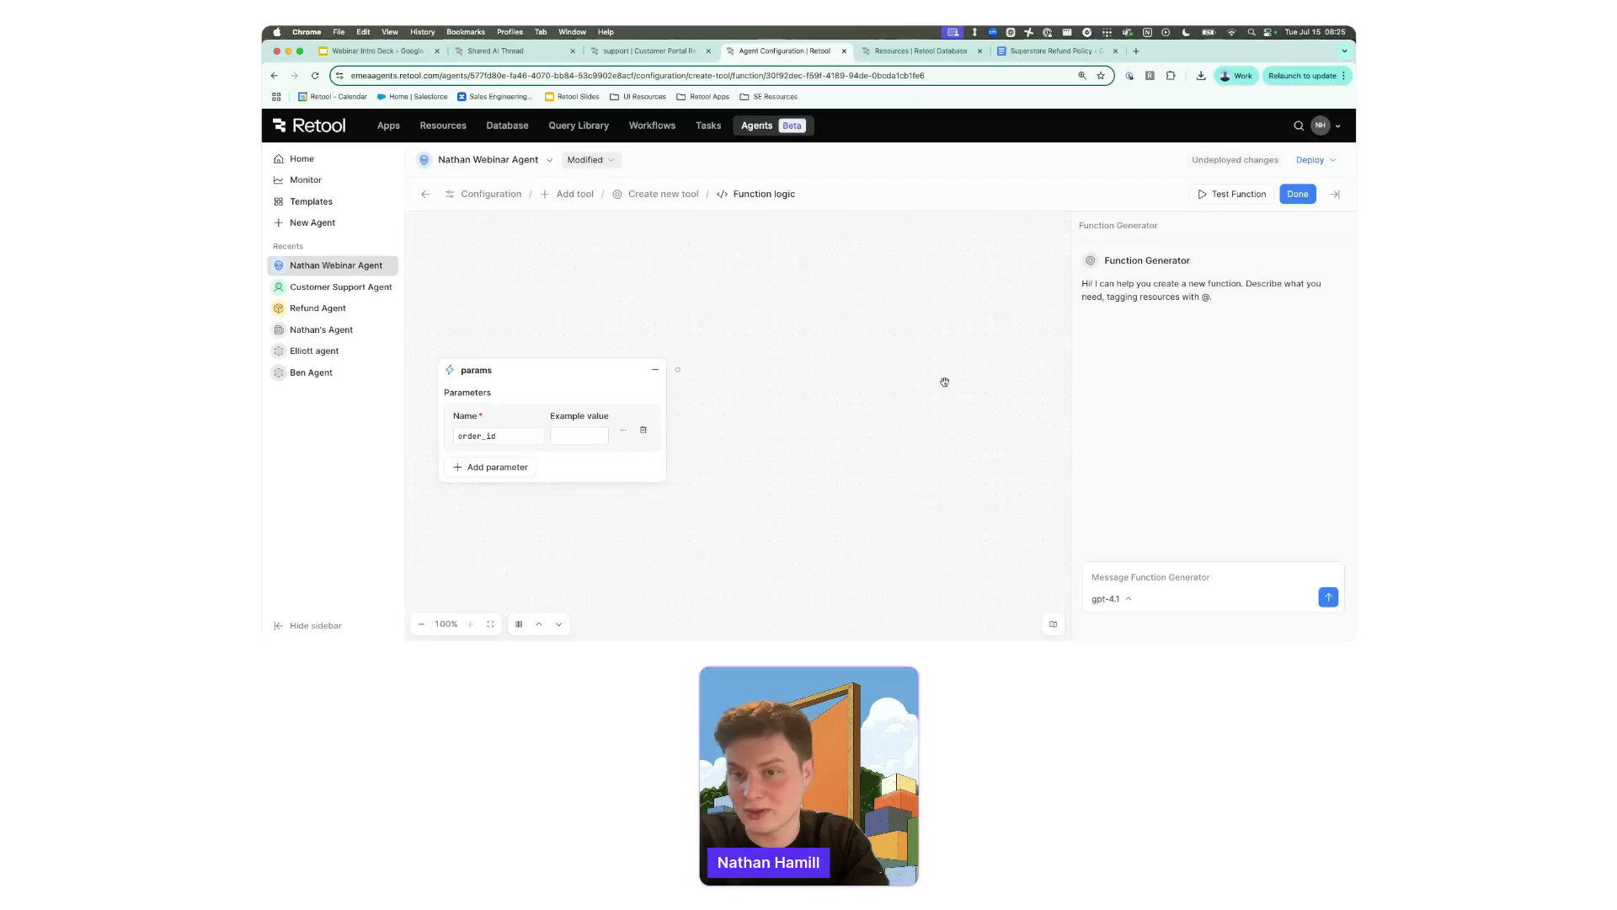
# Connect a new resource query block to the params block and open its resource choices.
pyautogui.moveTo(678, 369); pyautogui.dragTo(768, 360)
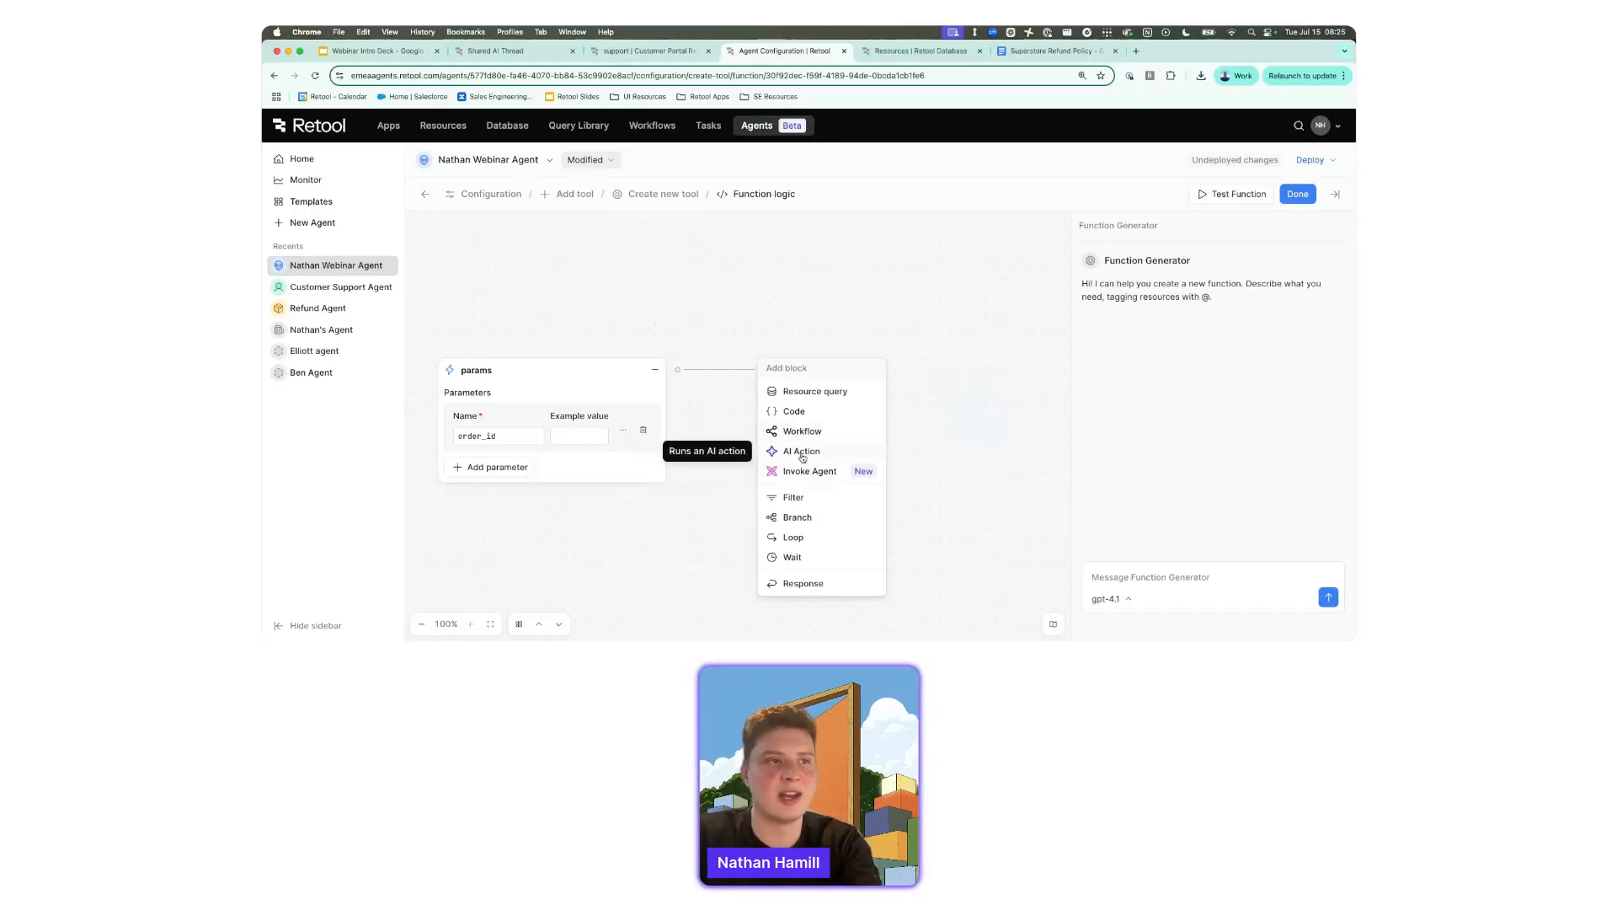
pyautogui.click(801, 397)
pyautogui.click(816, 393)
# Examine the resources available to the query block, including the built-in Retool services and the demo databases and integrations.
pyautogui.scroll(-5, 826, 289)
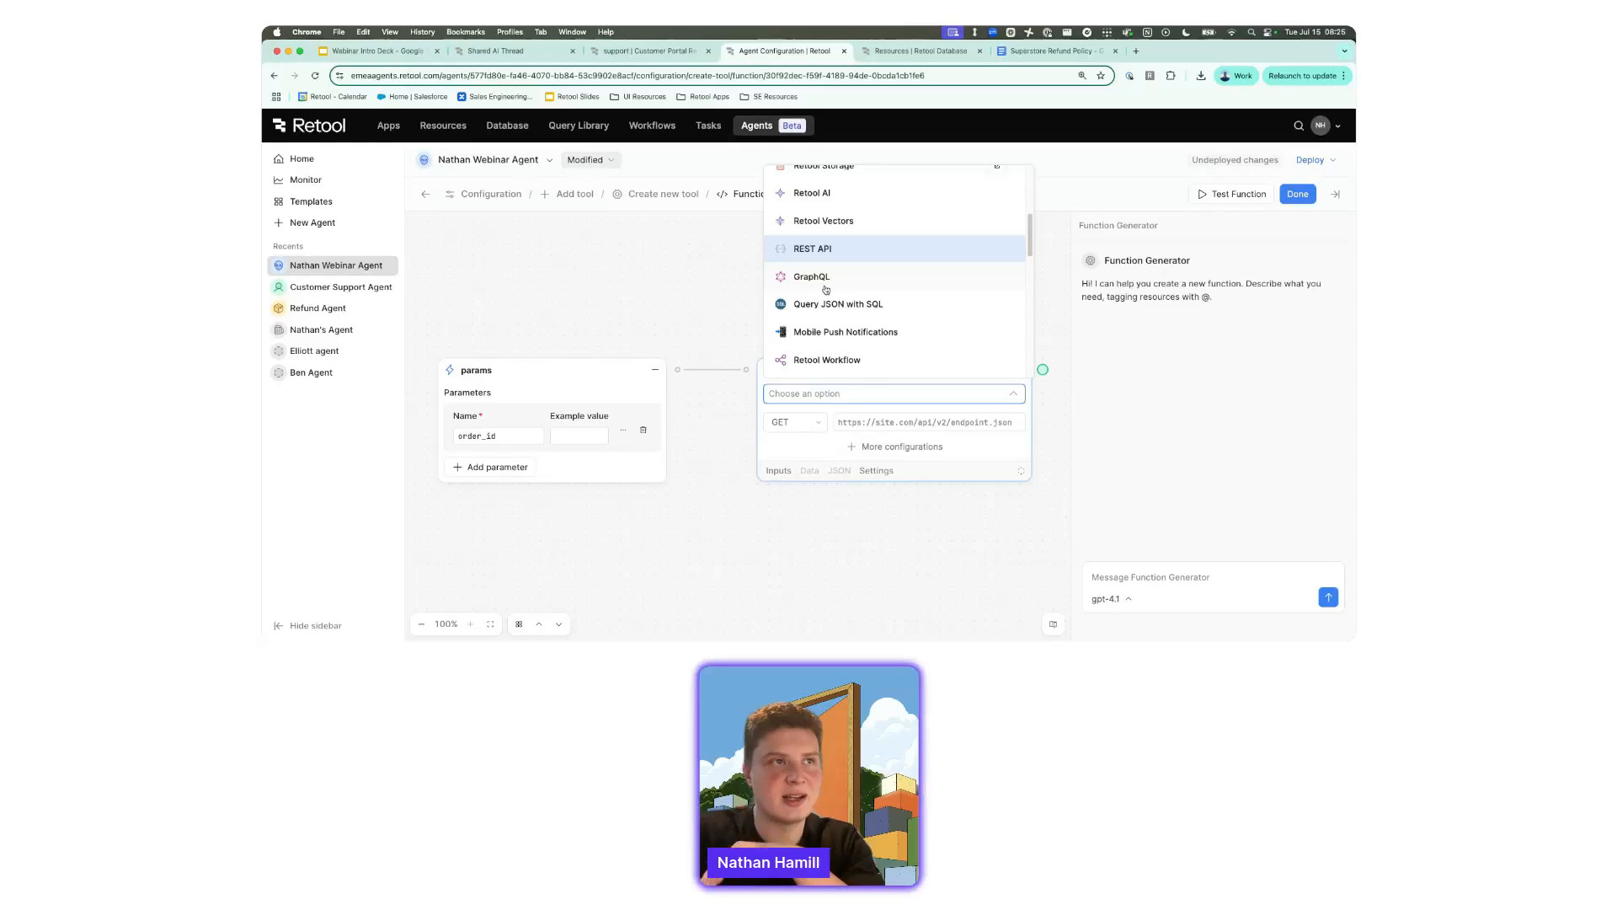
pyautogui.scroll(-5, 825, 289)
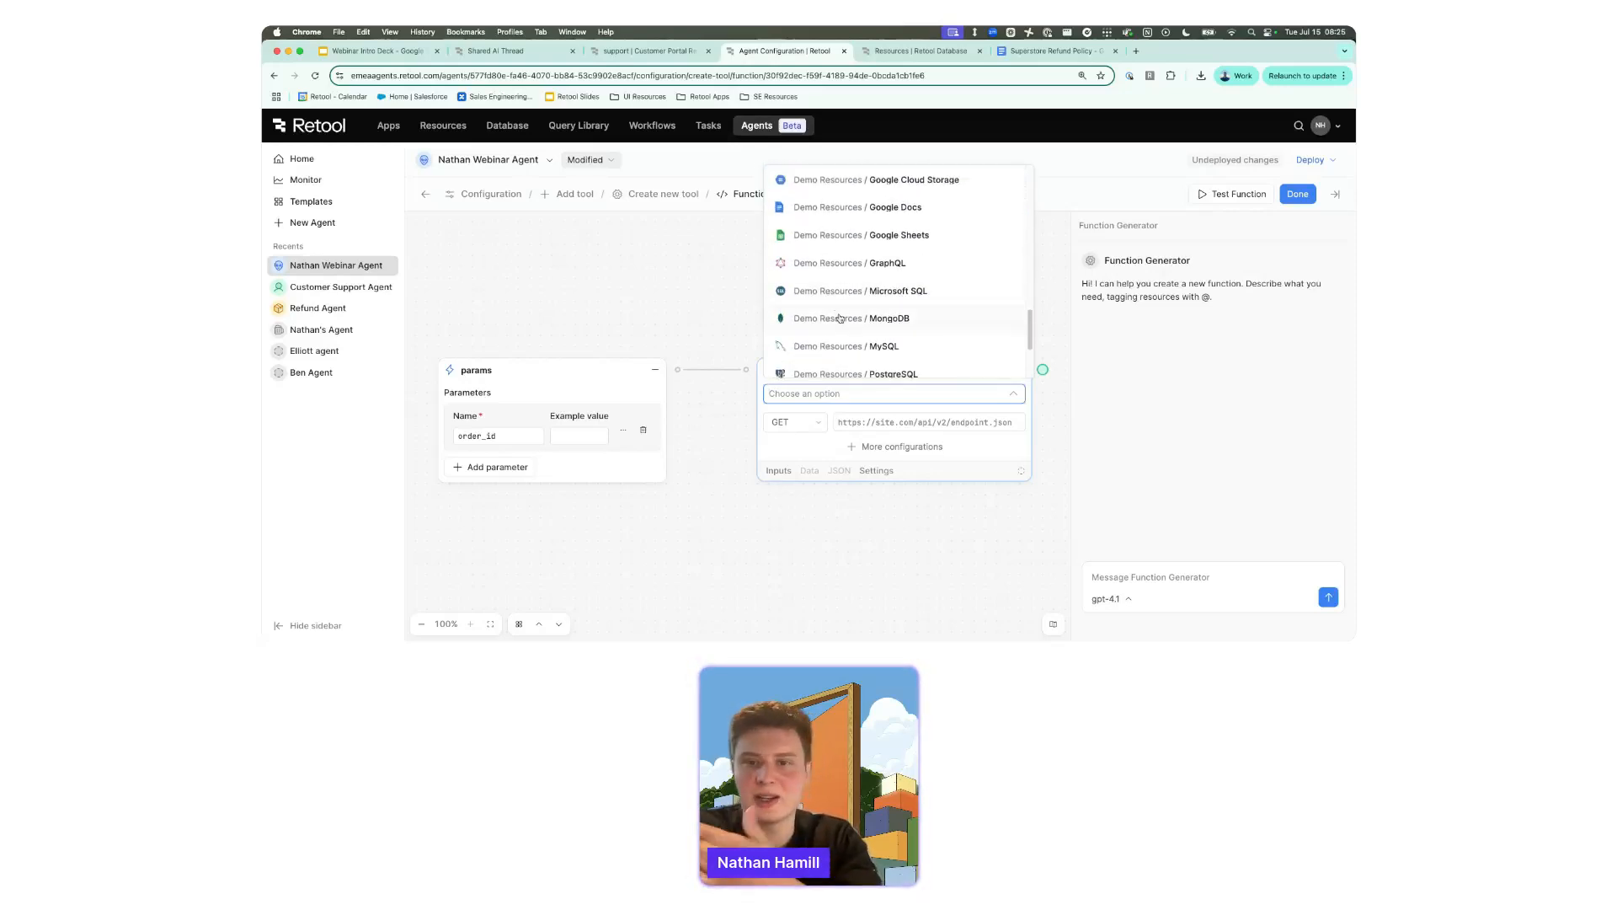
pyautogui.scroll(-2, 860, 340)
pyautogui.scroll(2, 889, 309)
pyautogui.scroll(1, 889, 309)
pyautogui.scroll(1, 887, 312)
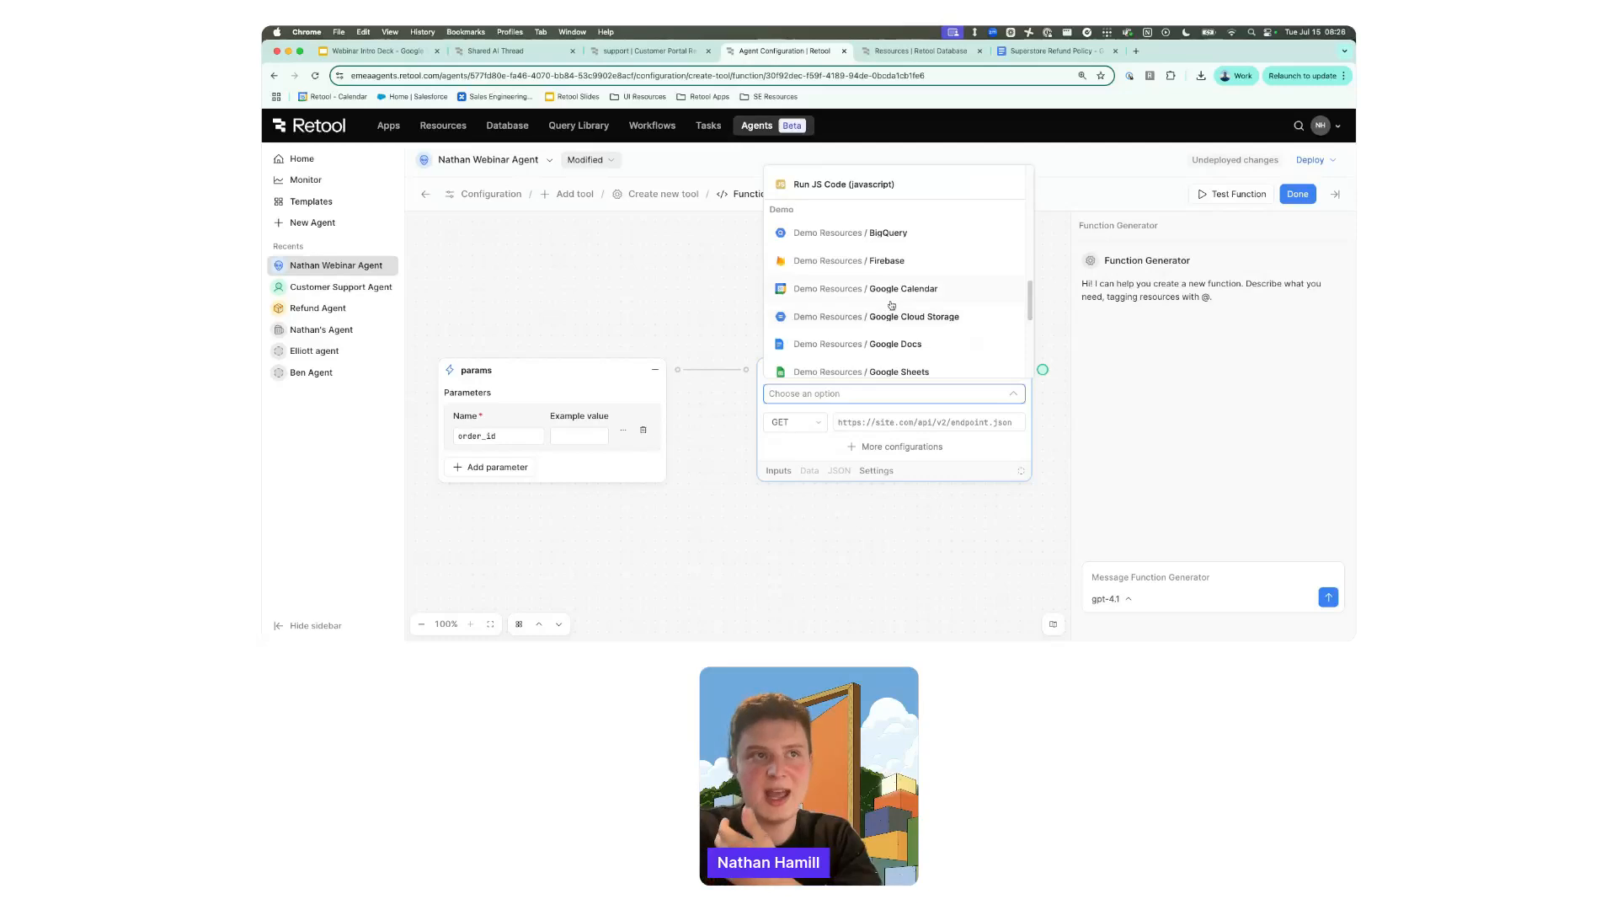
pyautogui.scroll(-3, 887, 312)
pyautogui.scroll(-3, 874, 305)
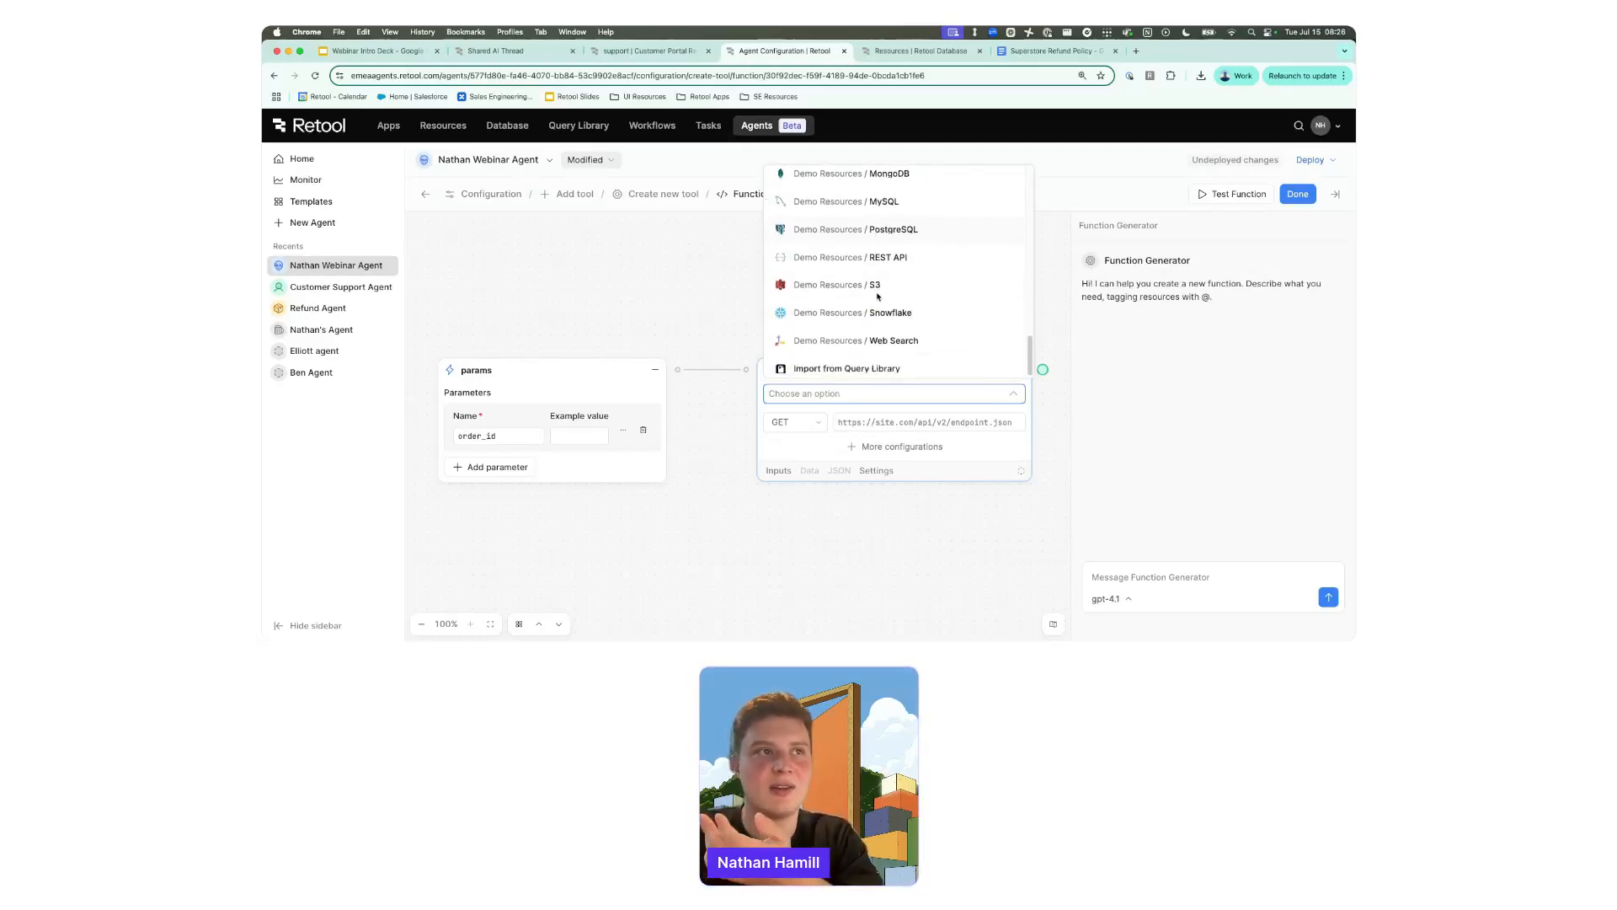
pyautogui.scroll(2, 868, 328)
pyautogui.scroll(-3, 861, 341)
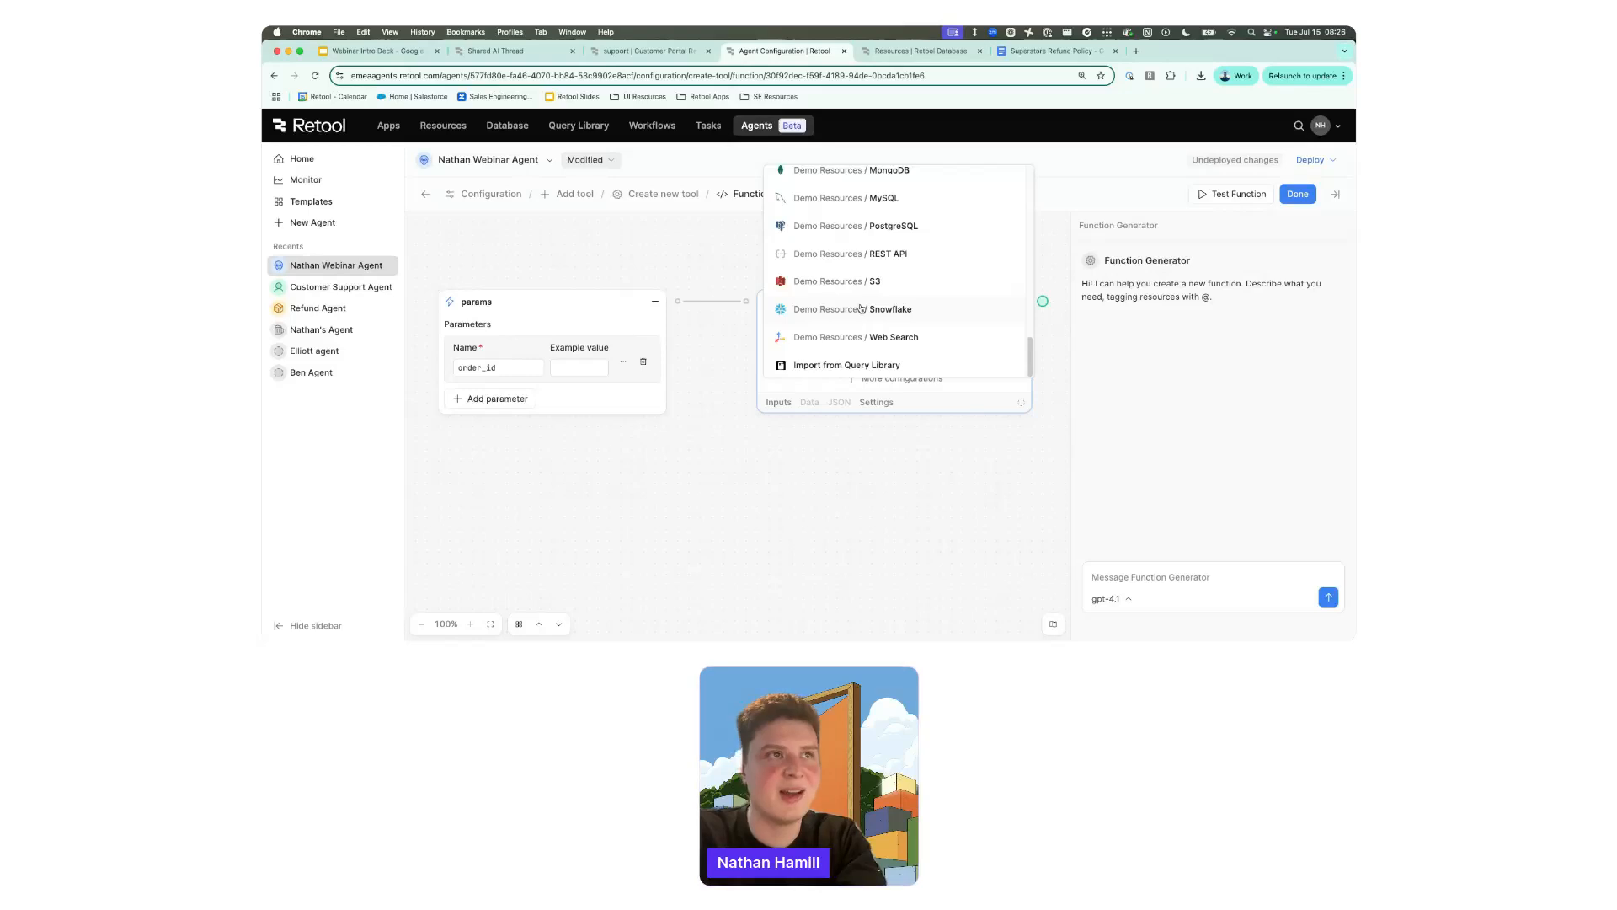
pyautogui.scroll(2, 882, 328)
pyautogui.scroll(1, 882, 304)
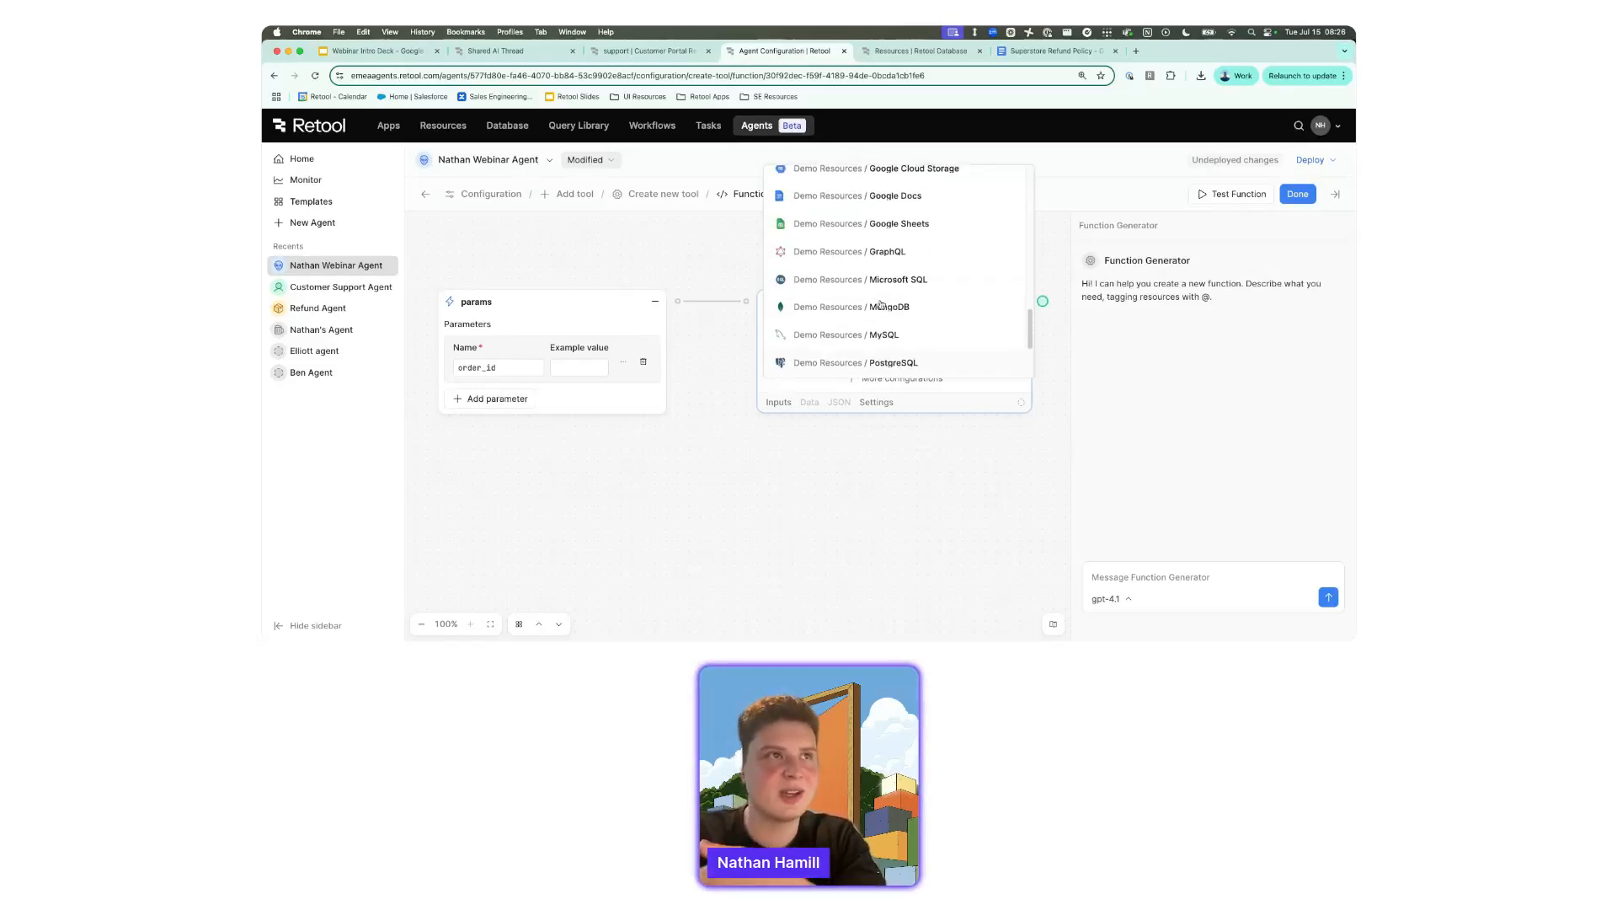
pyautogui.scroll(5, 842, 345)
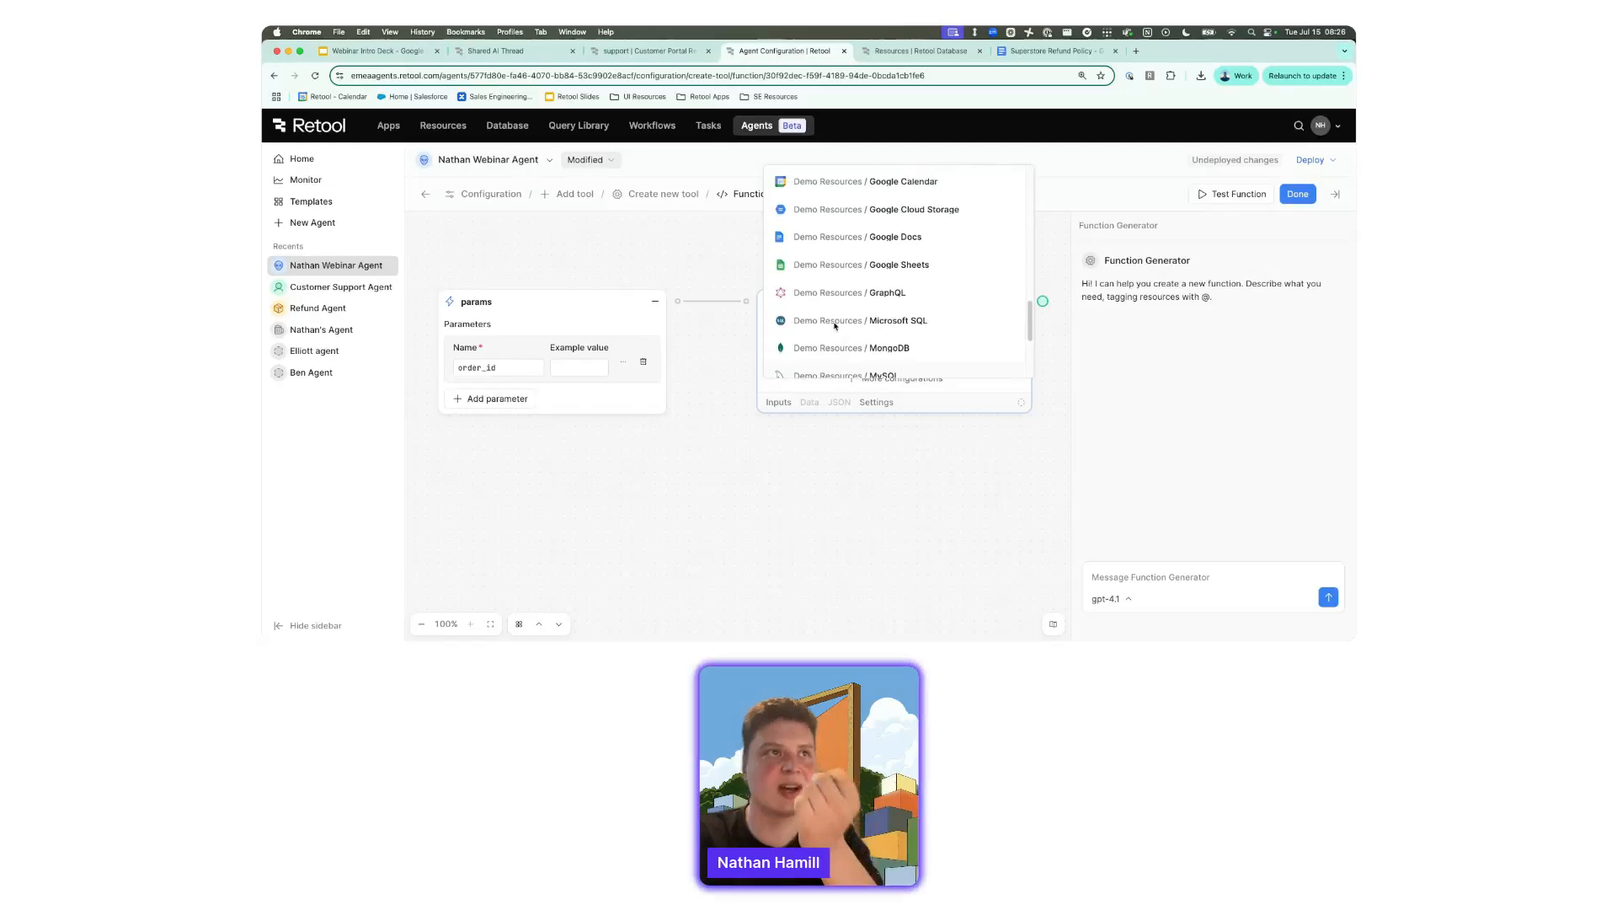
pyautogui.scroll(-3, 837, 324)
pyautogui.scroll(4, 836, 327)
pyautogui.scroll(3, 836, 328)
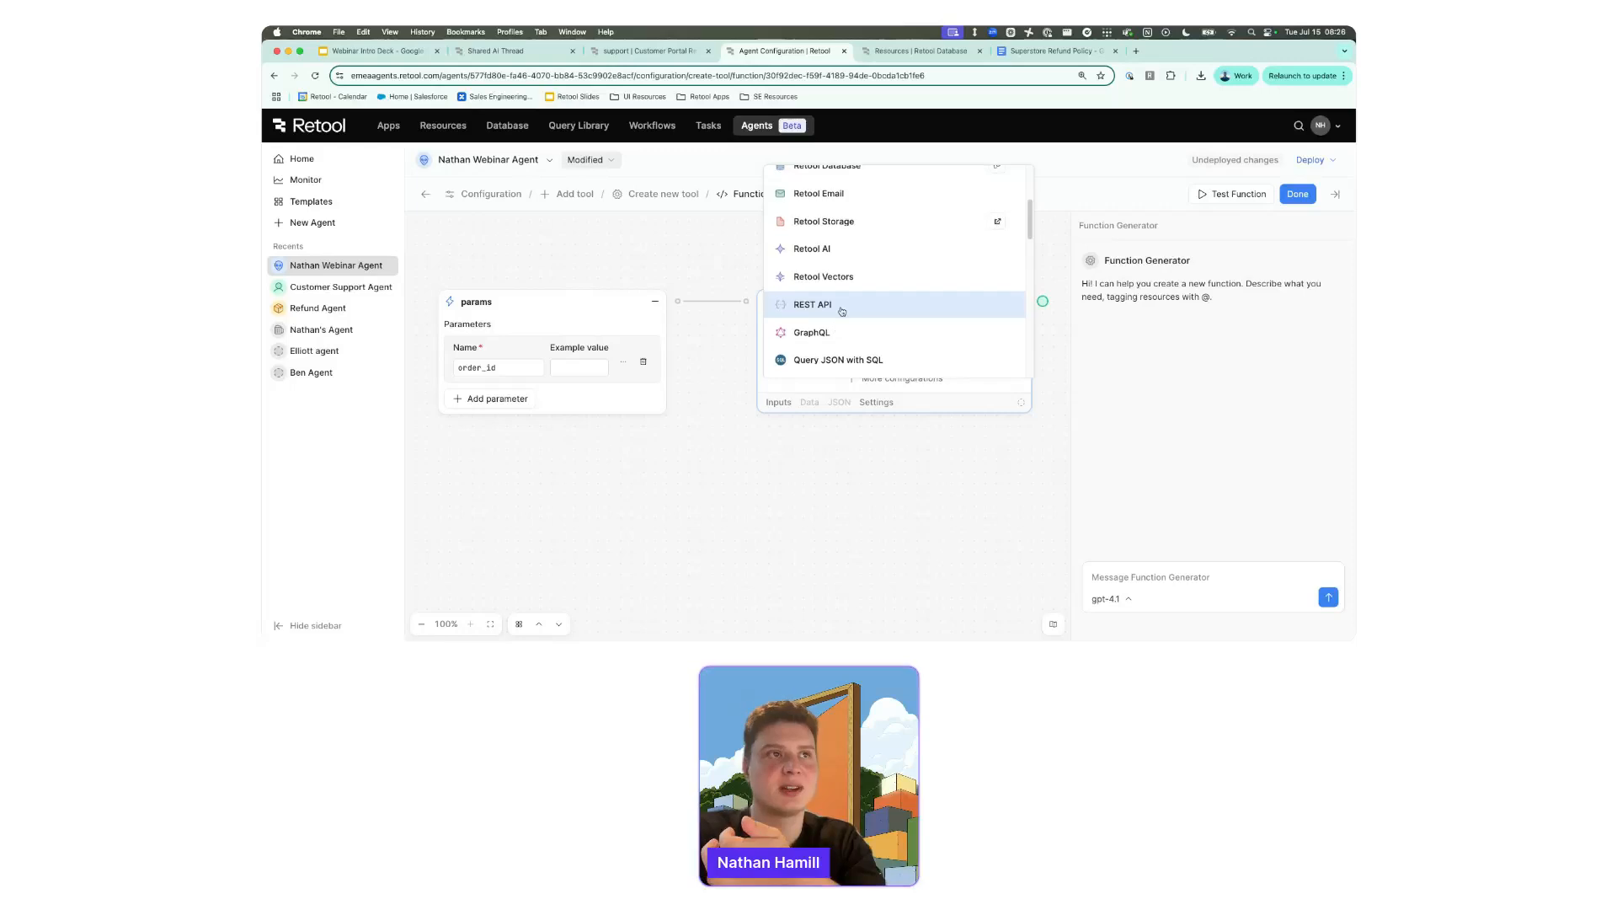
pyautogui.scroll(3, 843, 303)
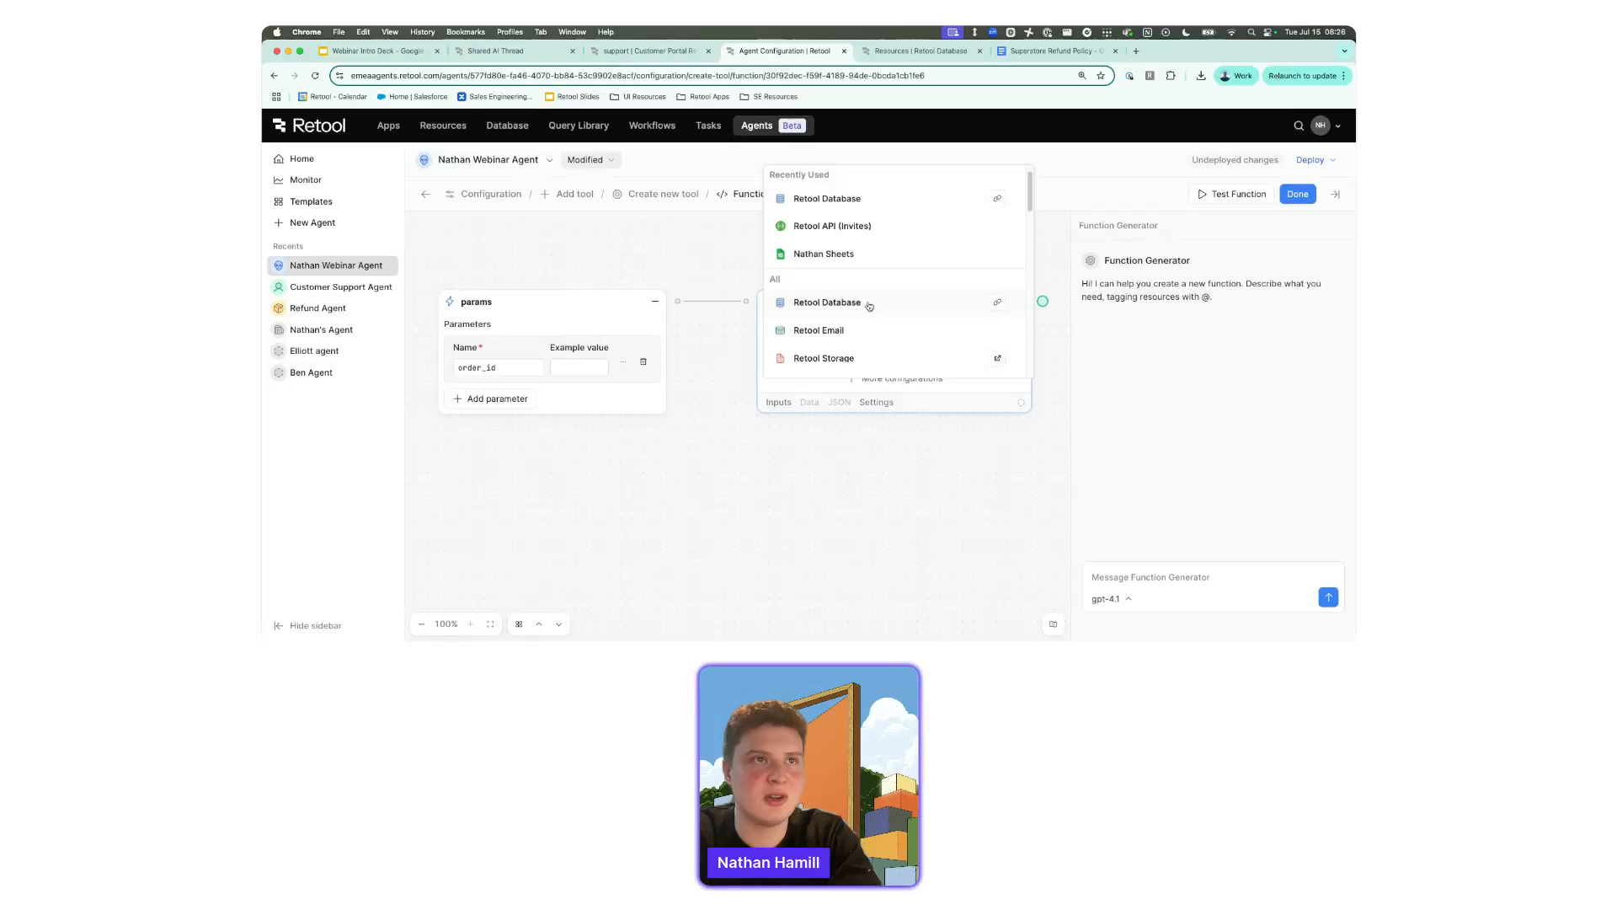
# Set the query block's resource to Retool Database and enlarge its SQL editor.
pyautogui.click(864, 305)
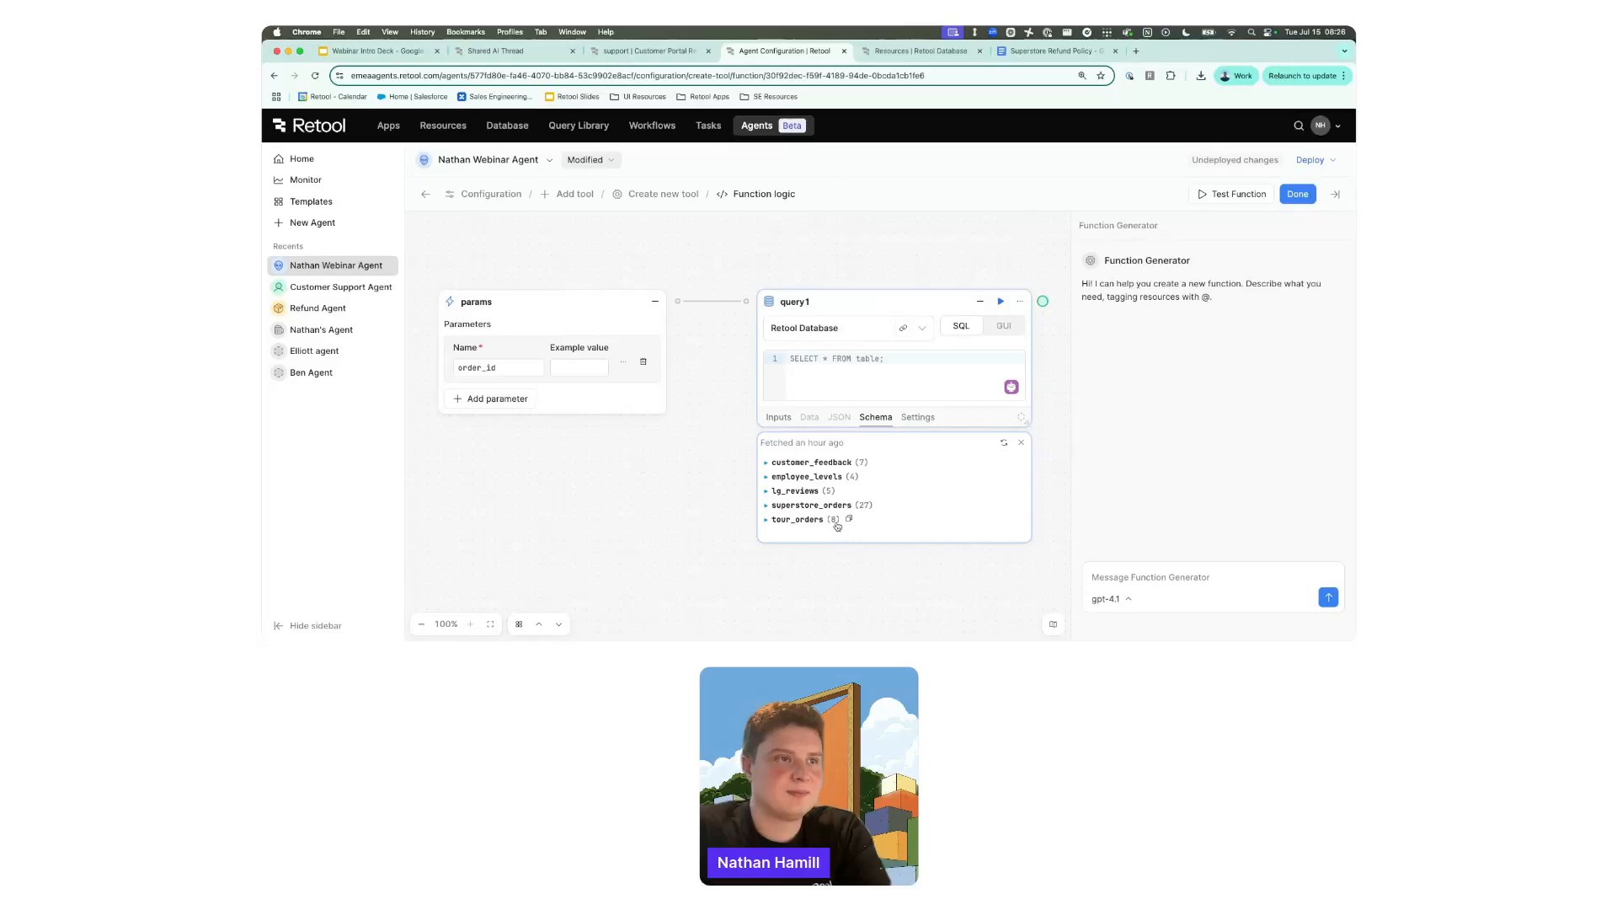
pyautogui.click(818, 369)
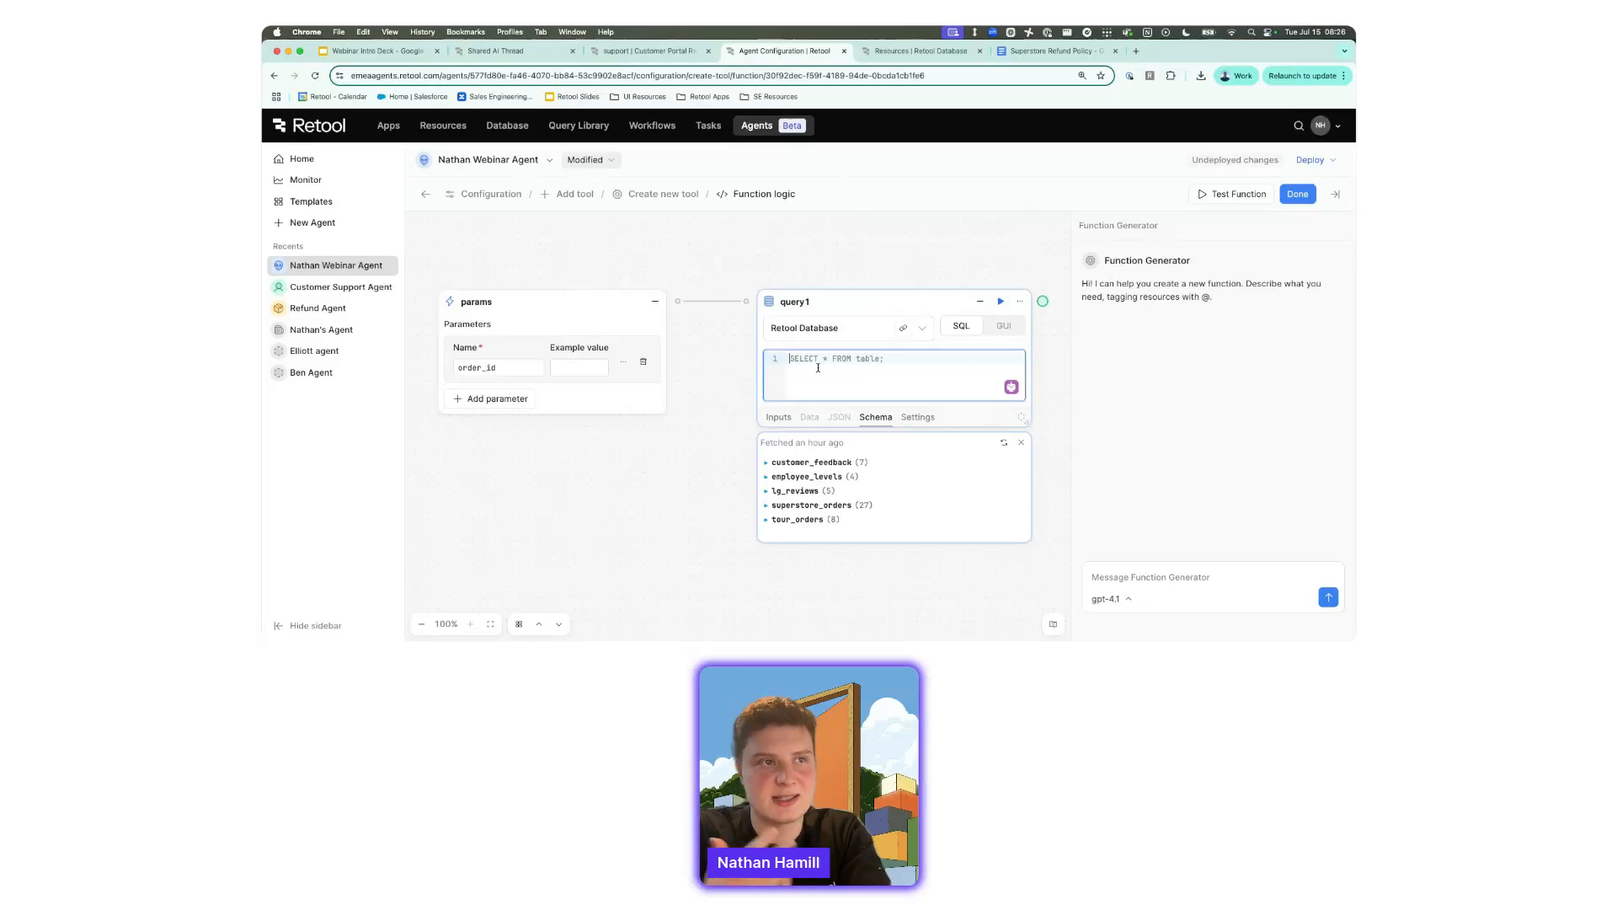
pyautogui.moveTo(841, 427); pyautogui.dragTo(848, 503)
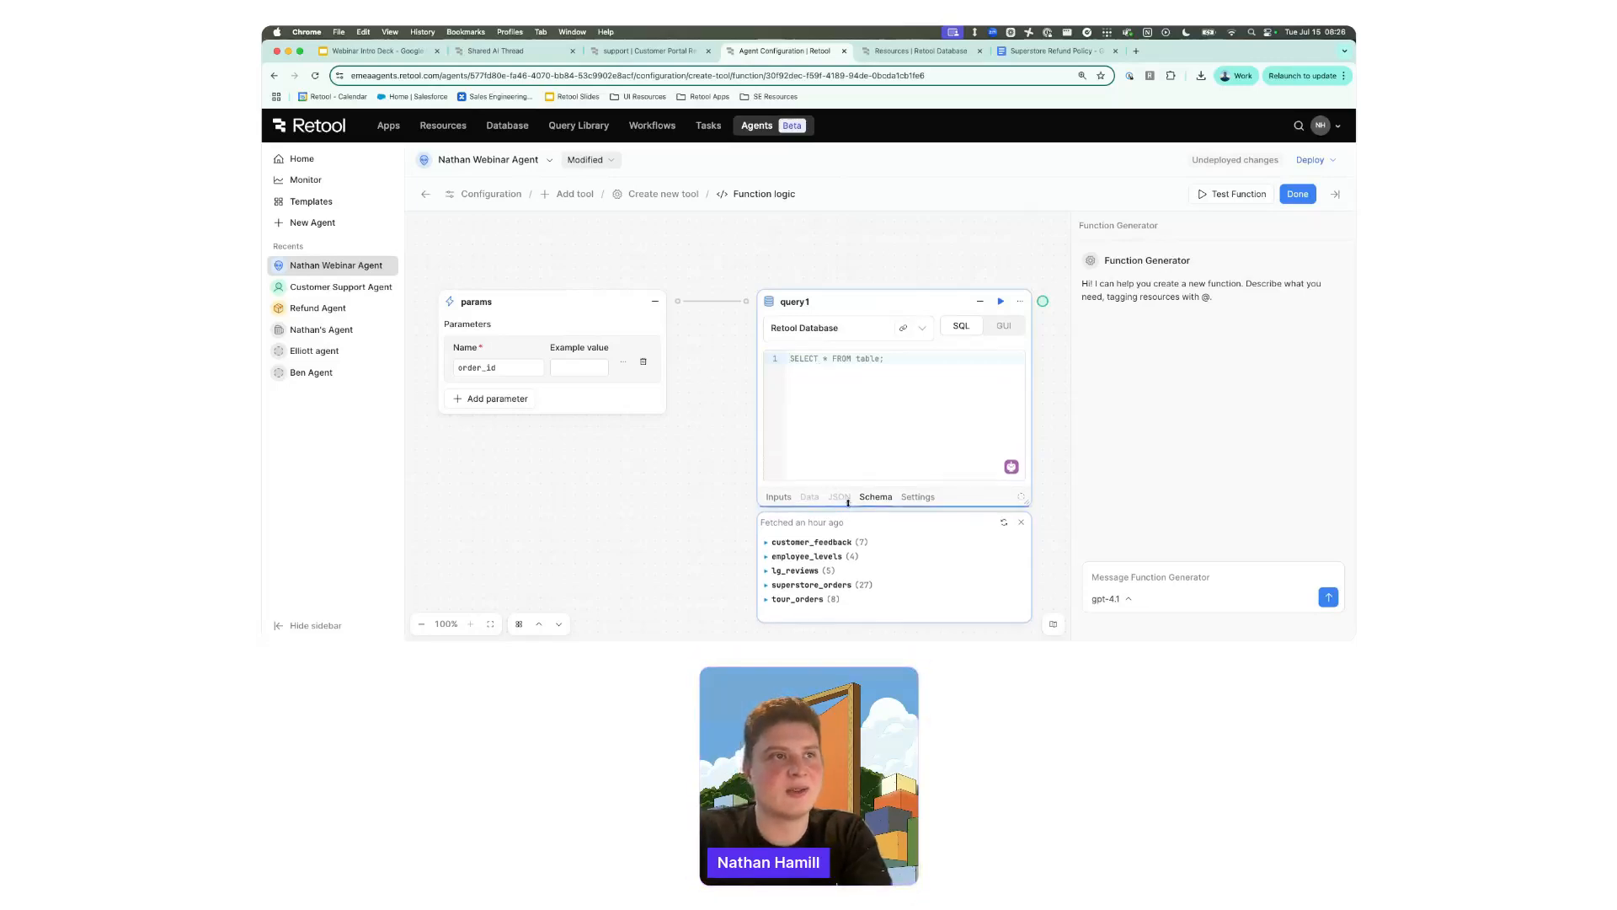
pyautogui.click(815, 358)
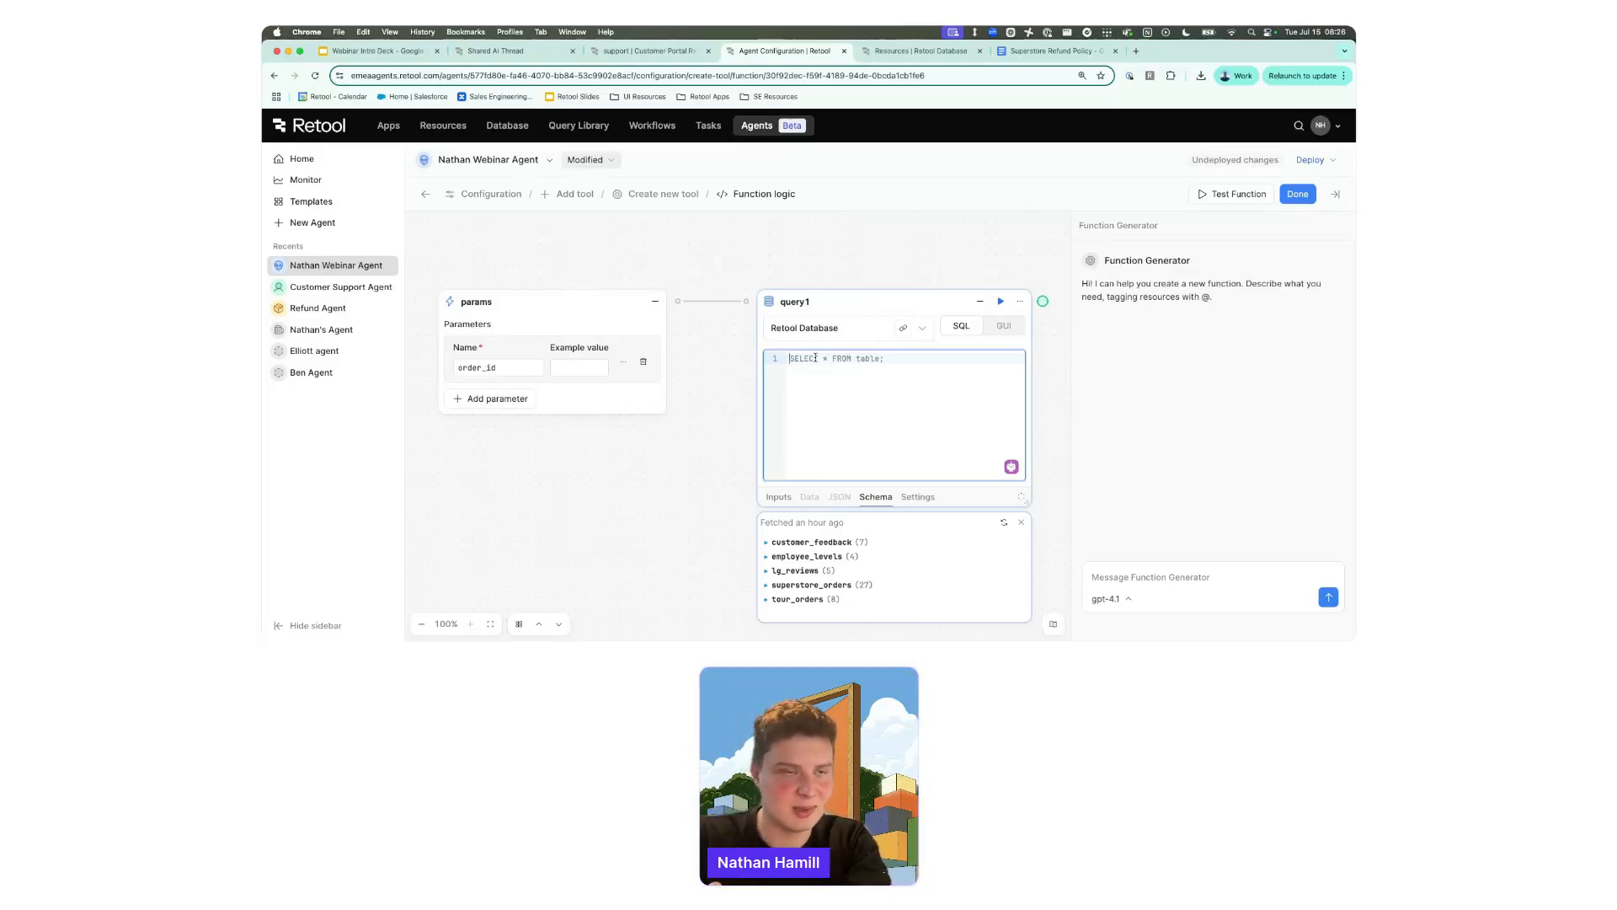
# Enter a sample order ID as the order_id parameter's example value and return to the query1 SQL editor.
pyautogui.press('super+Tab')
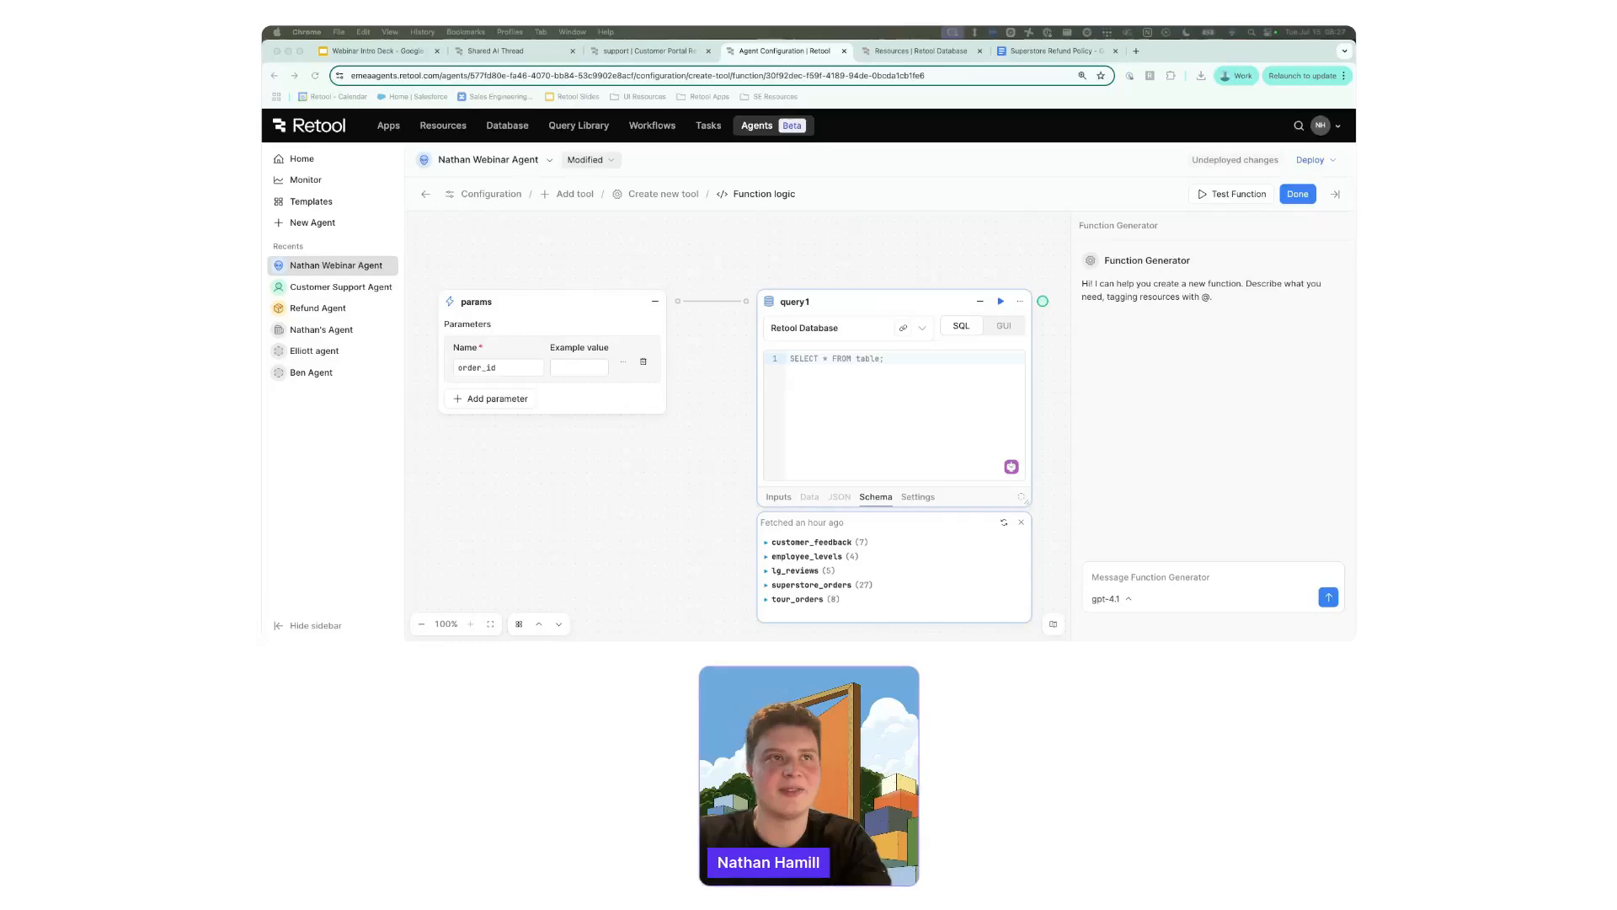
pyautogui.click(805, 387)
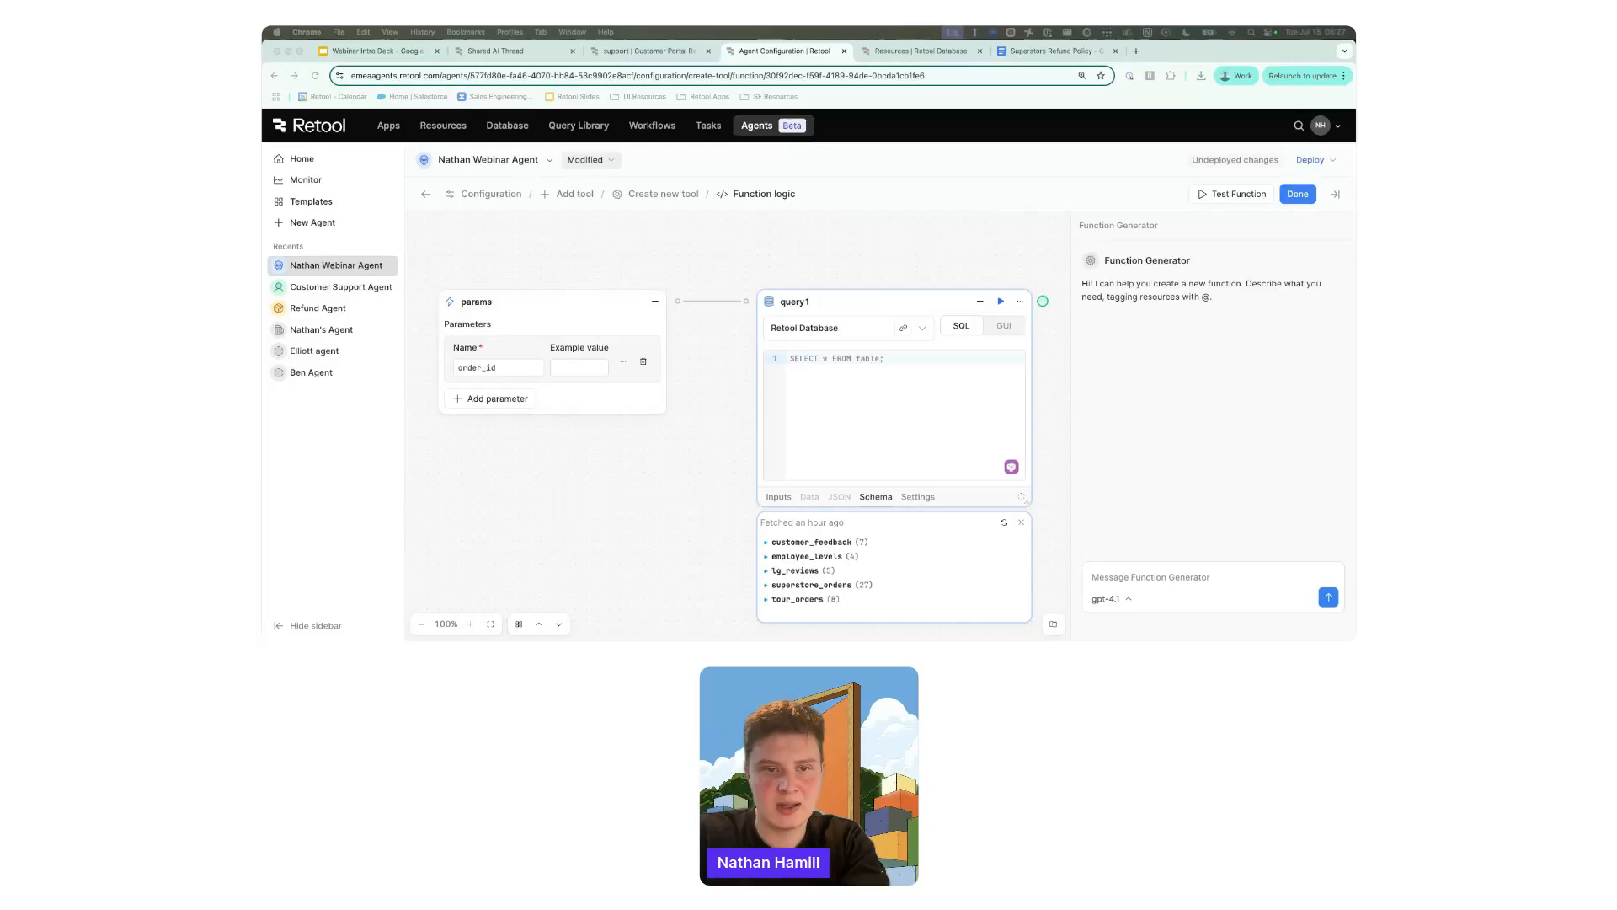
pyautogui.click(569, 369)
pyautogui.write('4841')
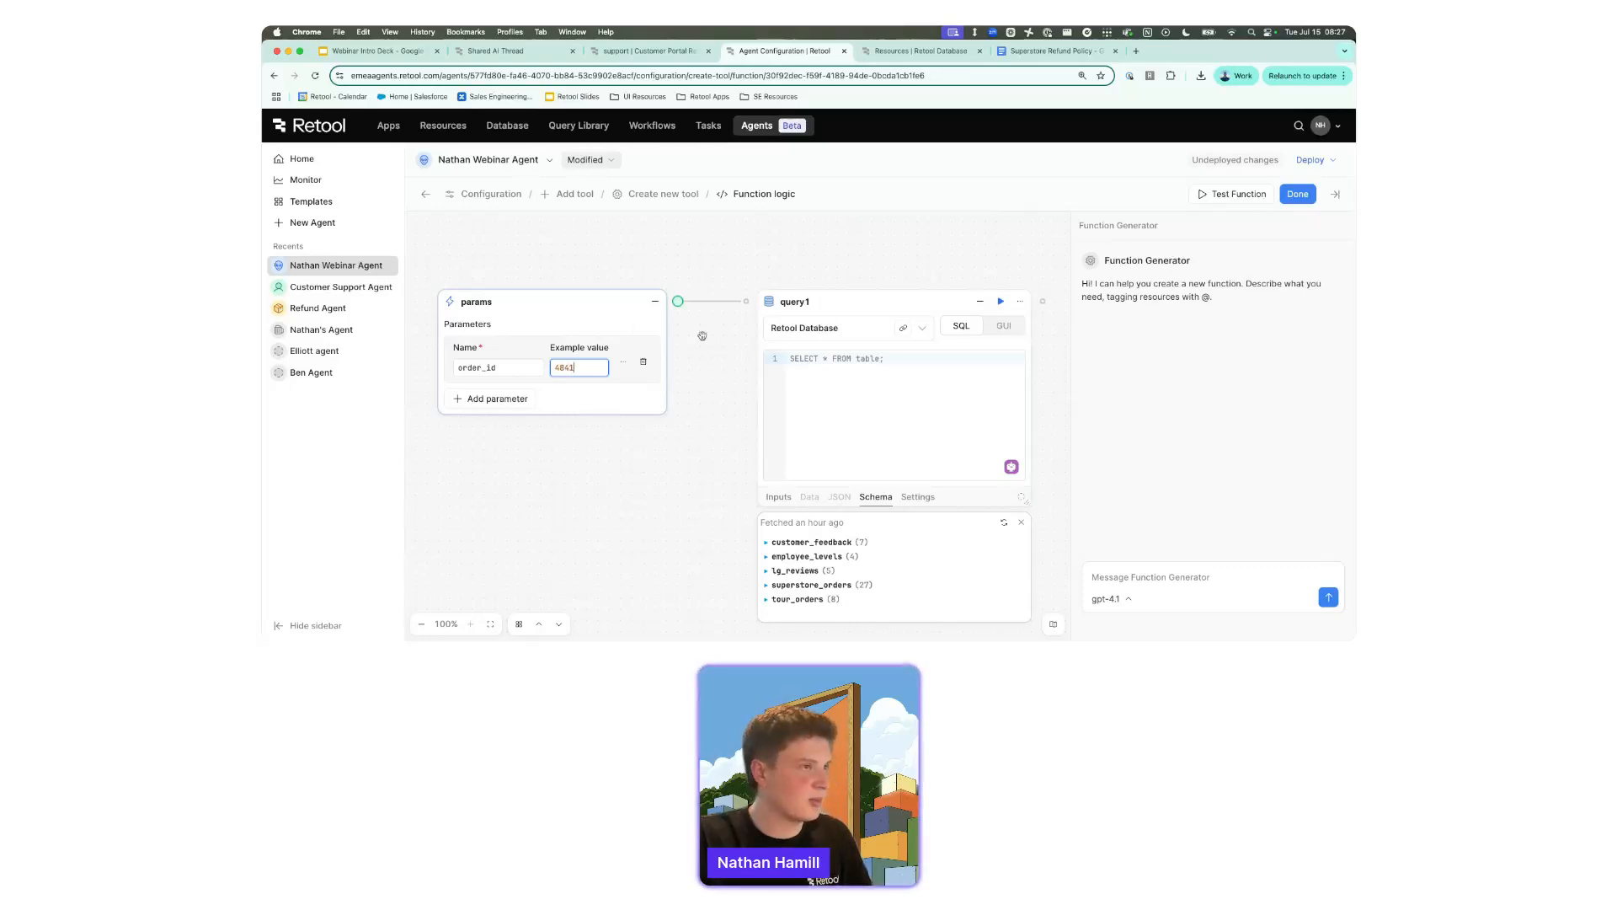
pyautogui.click(920, 371)
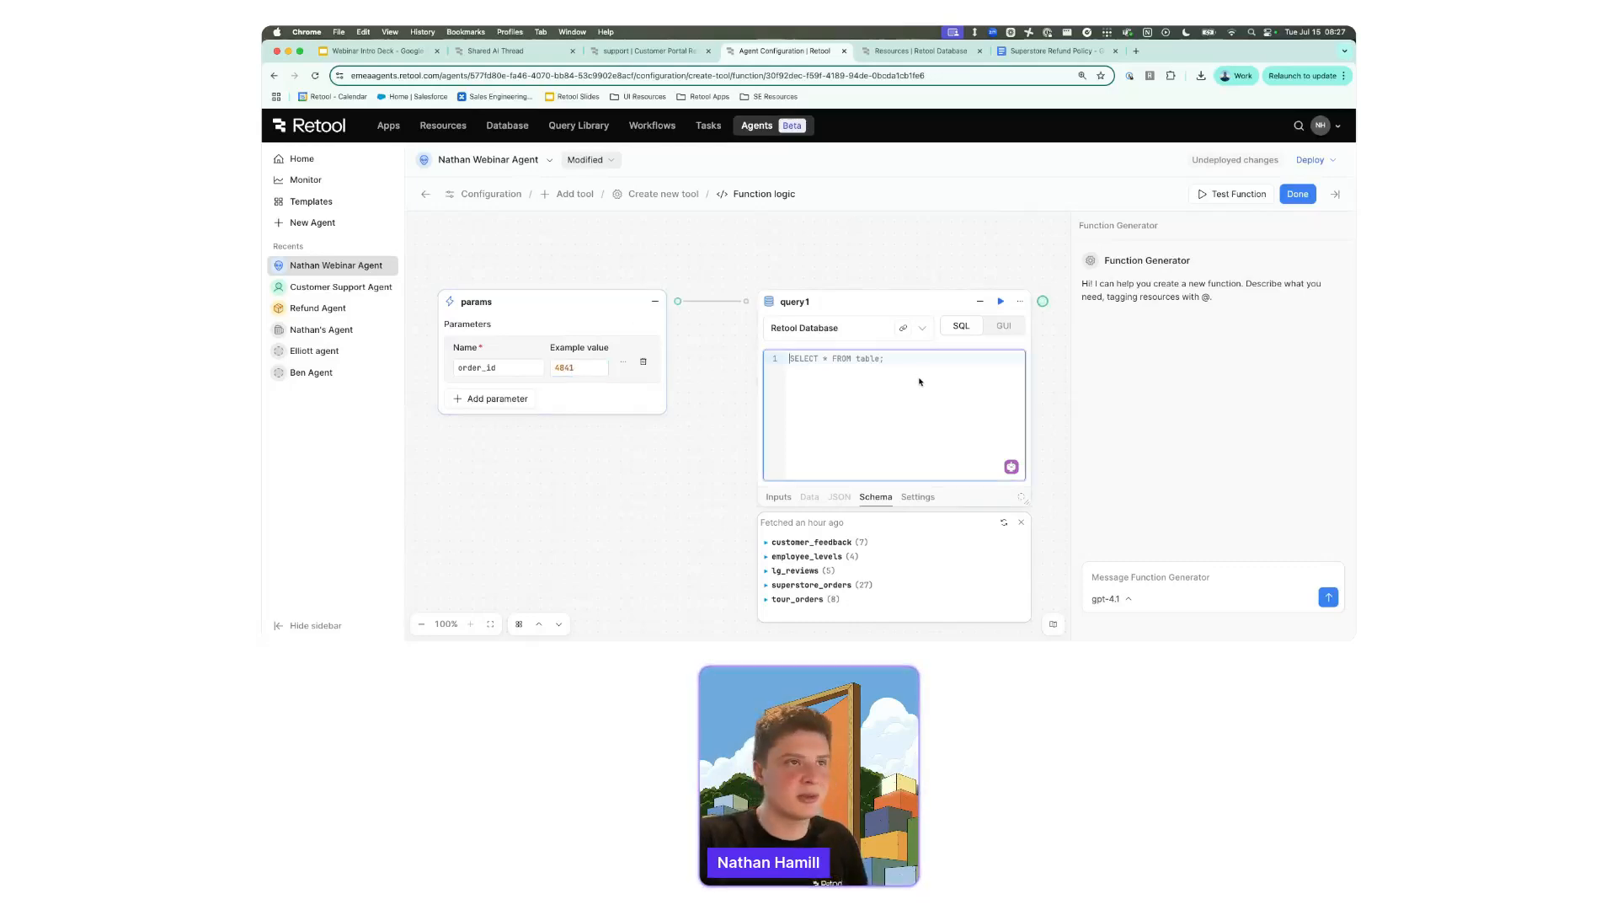
# Write the start of the SQL query in query1: SELECT * FROM superstore_orders WHERE order_id =.
pyautogui.write('S')
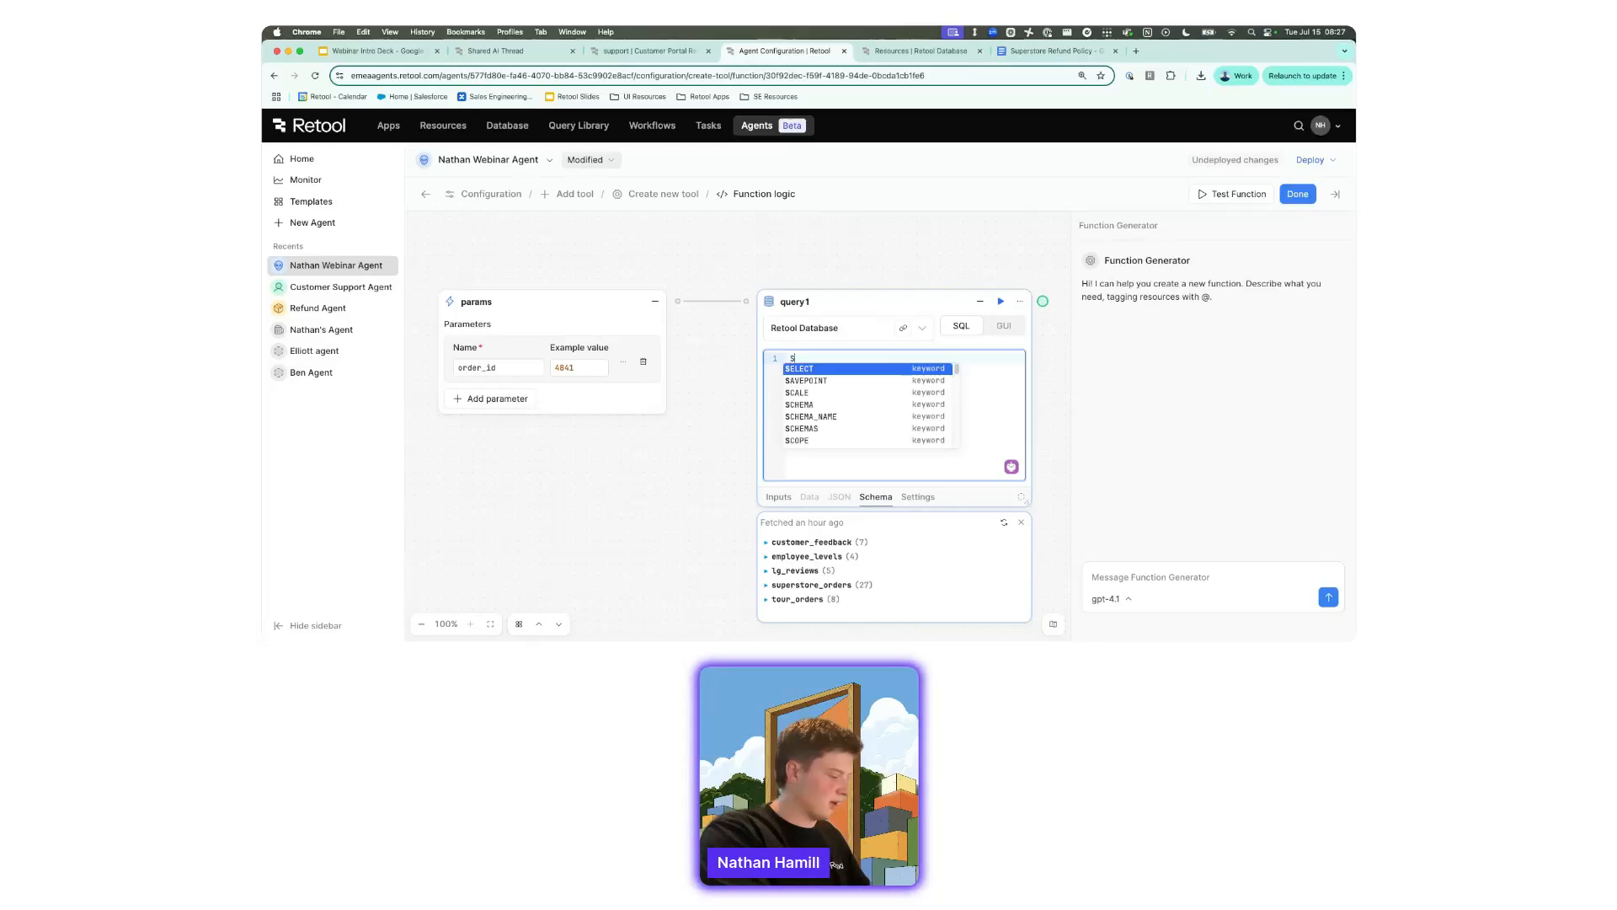
pyautogui.write('ELECT *')
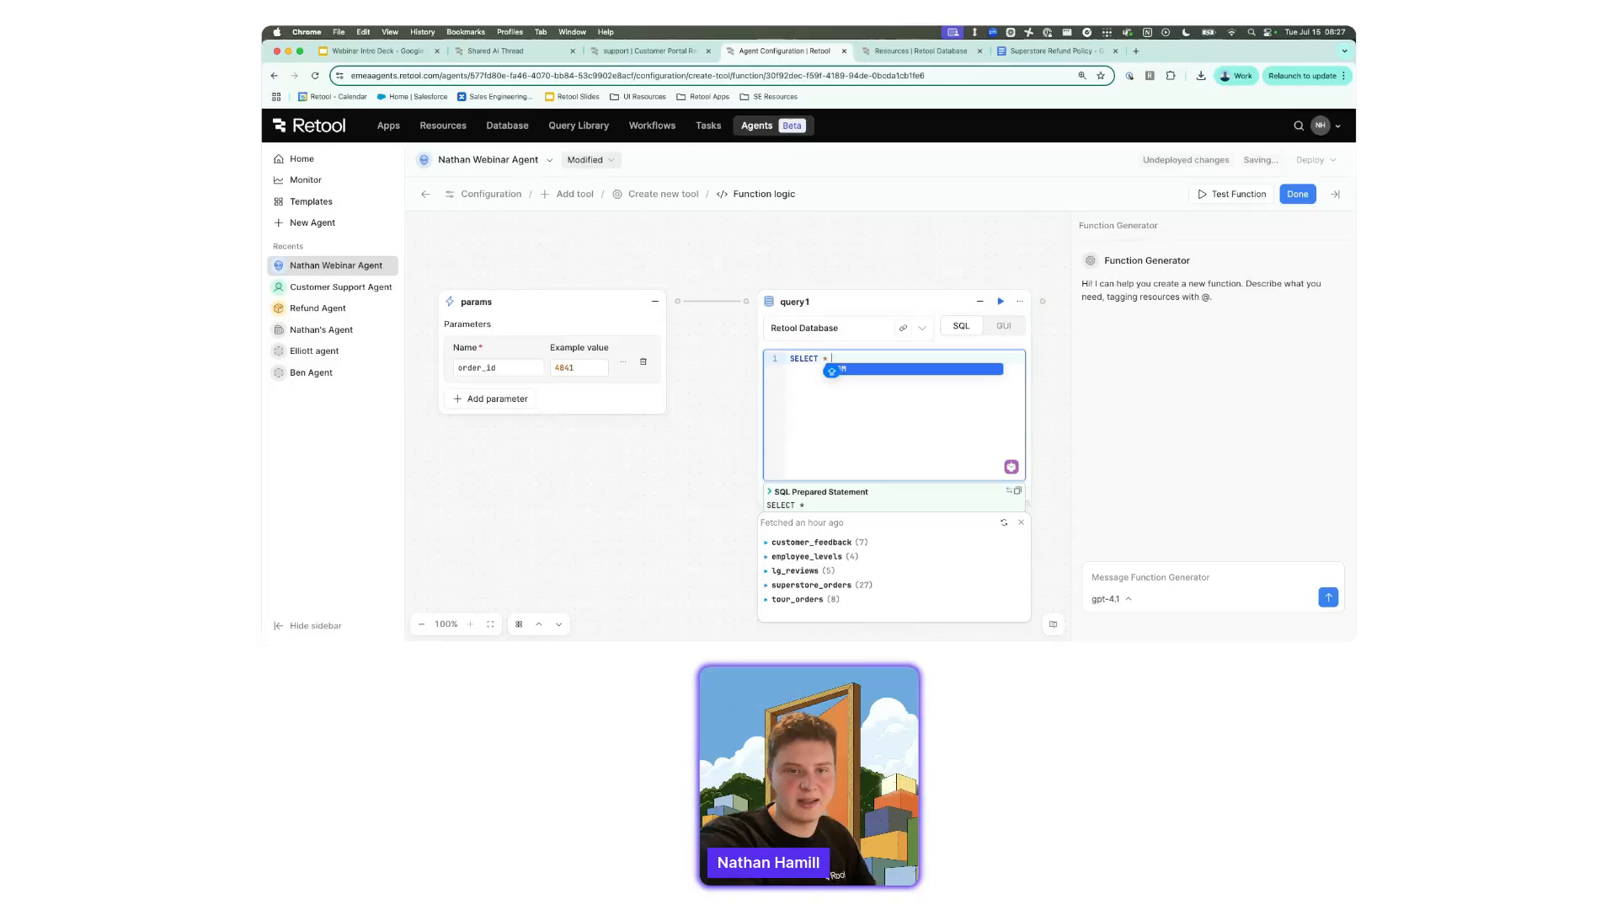
pyautogui.write(' FROM su')
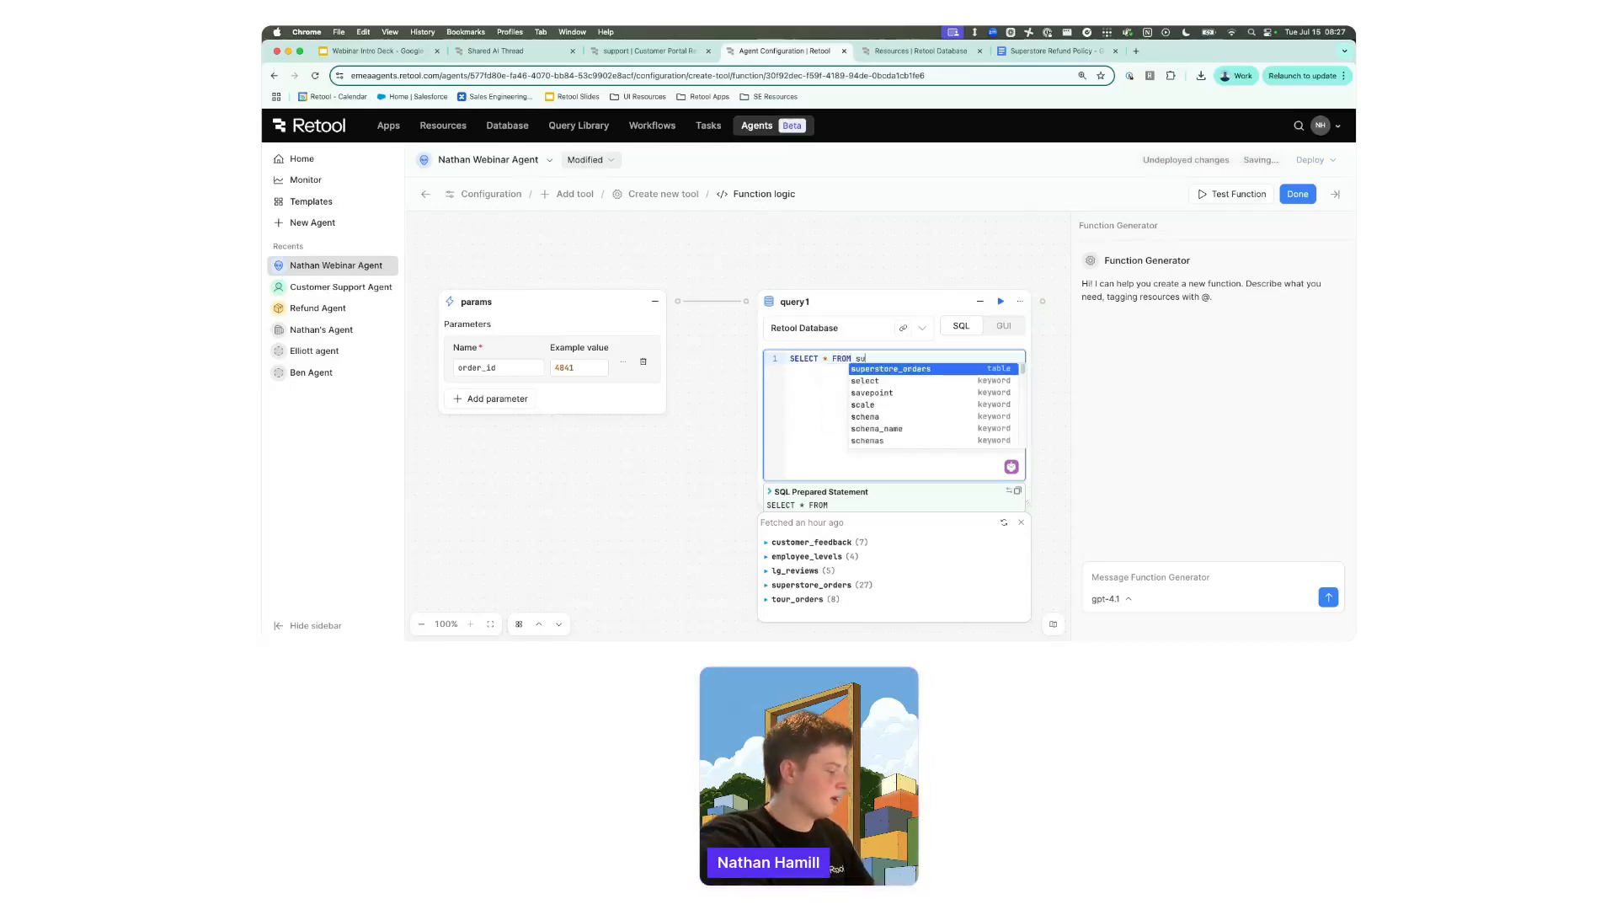
pyautogui.write('perstore_orders')
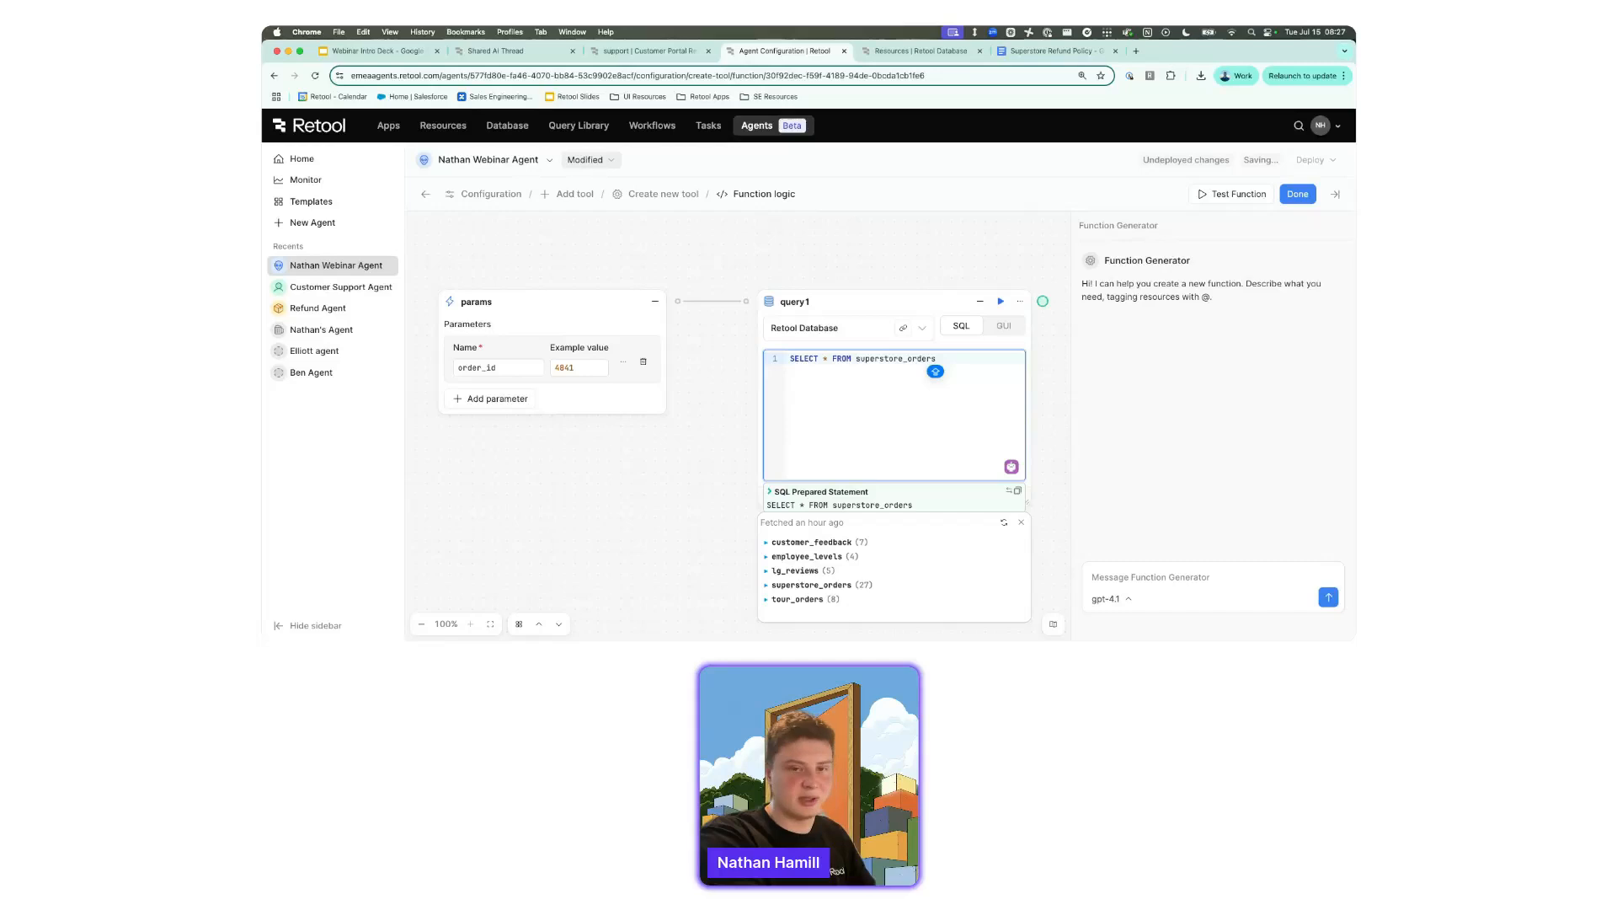
pyautogui.write(' WHERE orde')
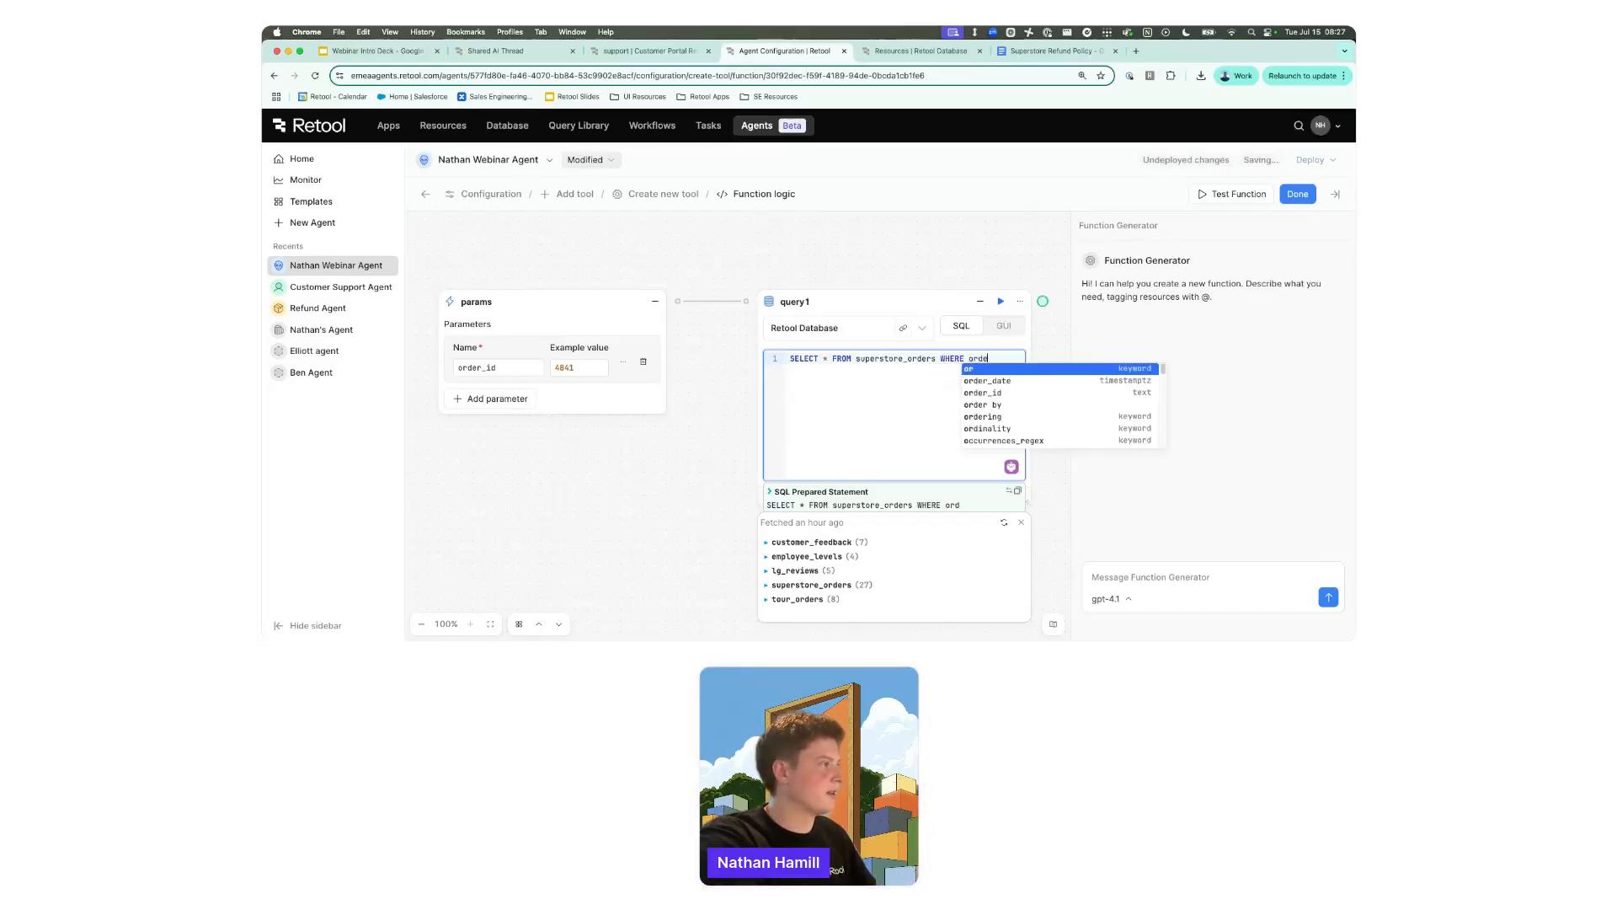
pyautogui.write('r_id =')
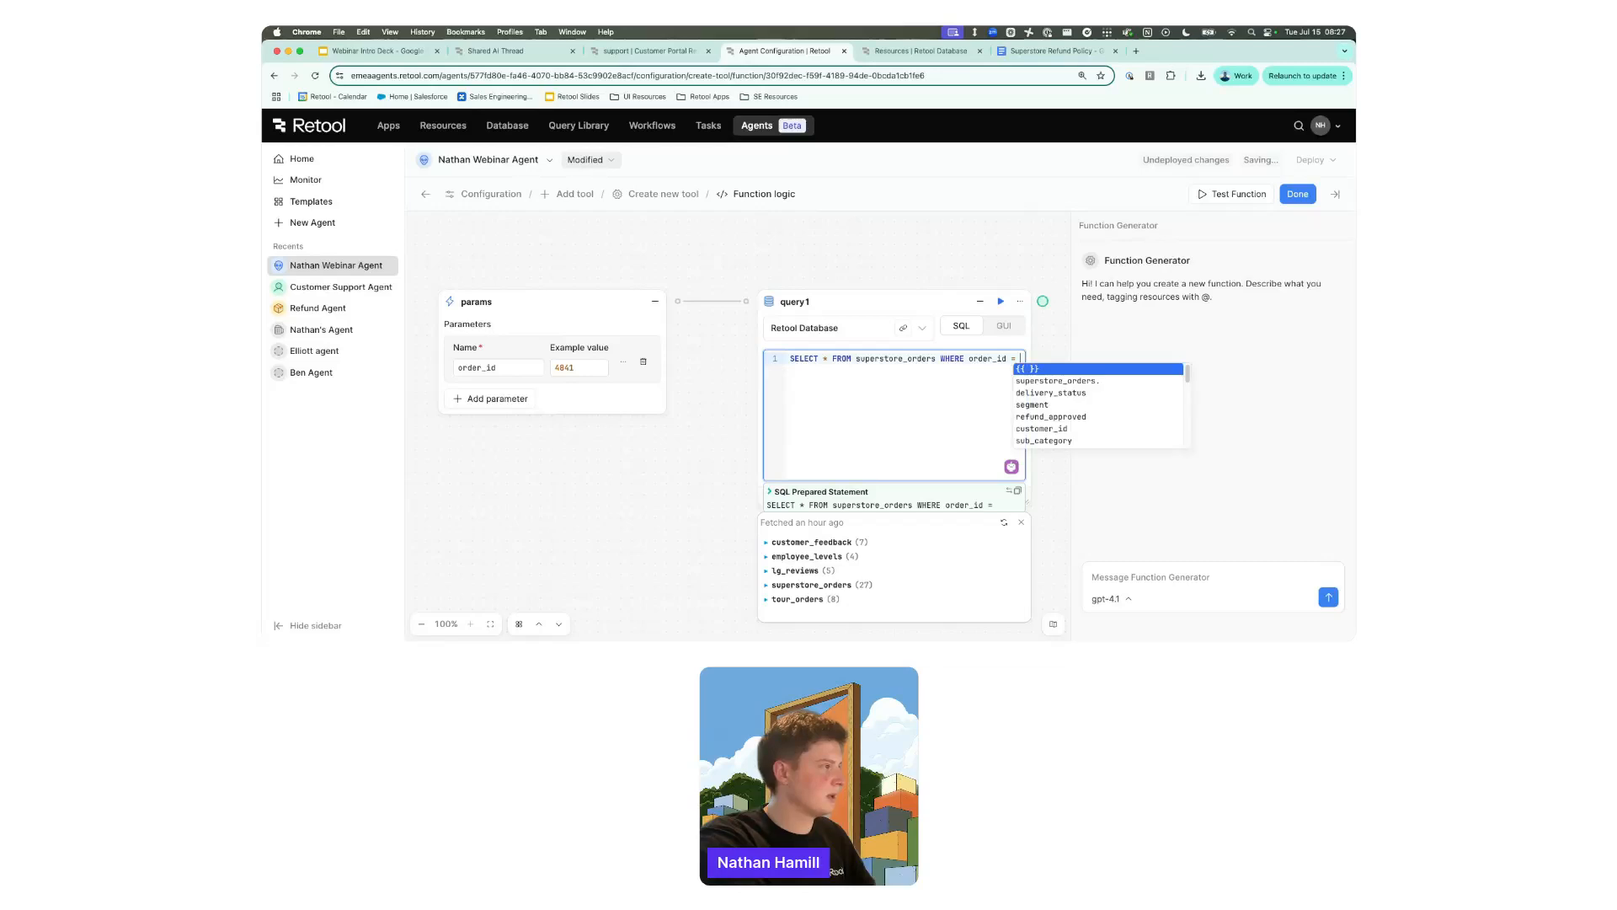
# Replace the column in the query's WHERE condition with id, followed by an equals sign.
pyautogui.press('BackSpace')
pyautogui.press('BackSpace')
pyautogui.press('BackSpace')
pyautogui.press('BackSpace')
pyautogui.press('BackSpace')
pyautogui.press('BackSpace')
pyautogui.press('BackSpace')
pyautogui.press('BackSpace')
pyautogui.press('BackSpace')
pyautogui.press('BackSpace')
pyautogui.press('BackSpace')
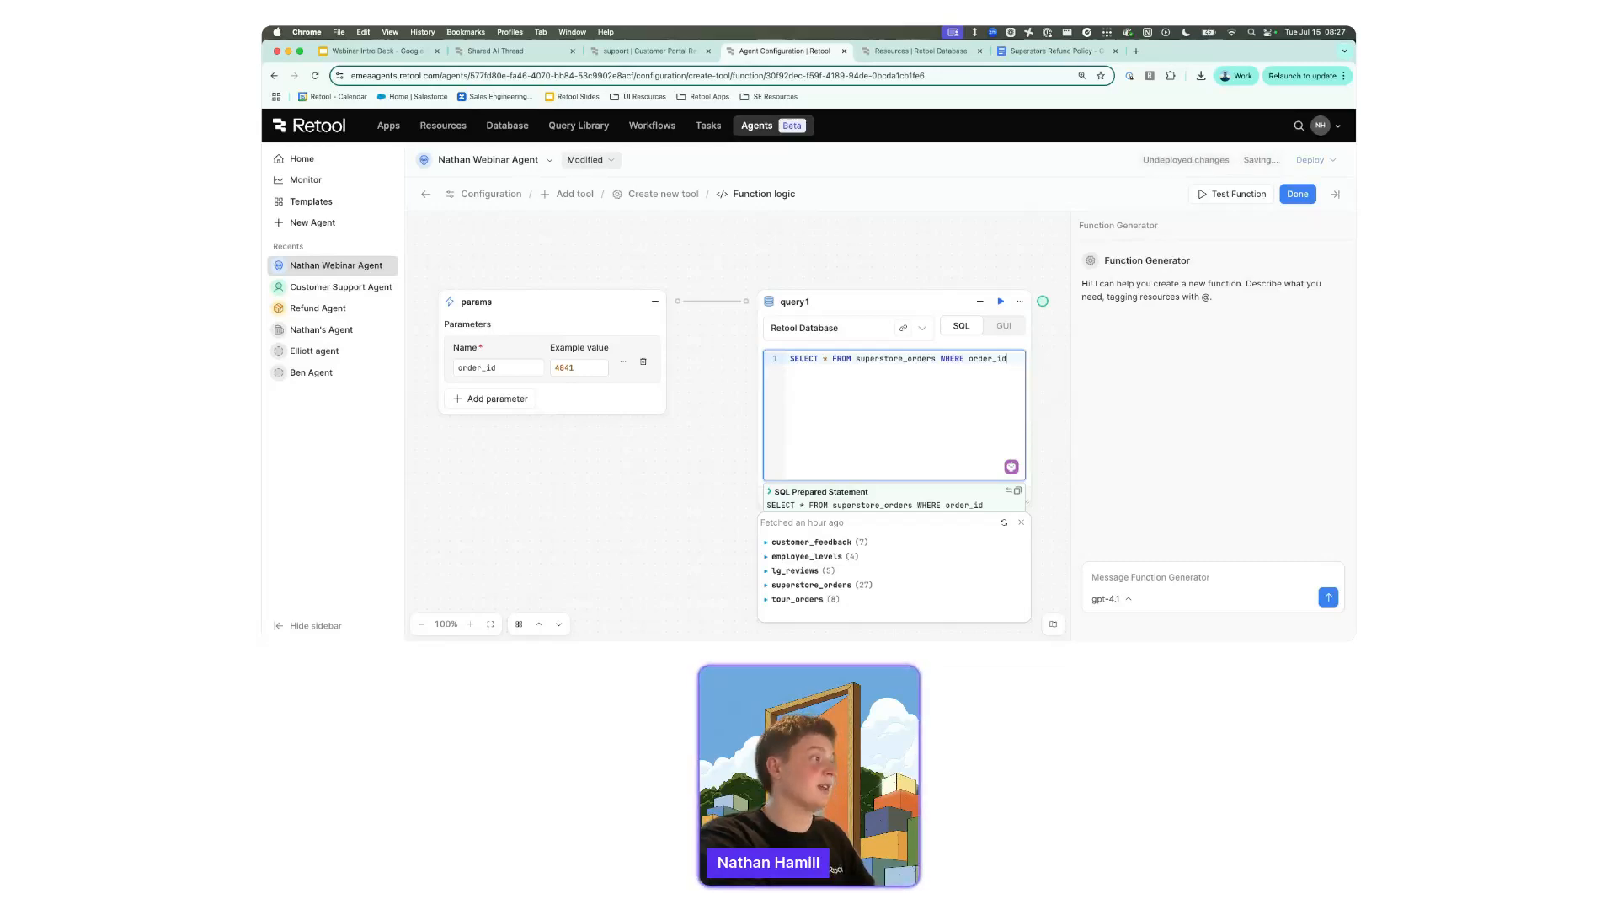
pyautogui.write('id =')
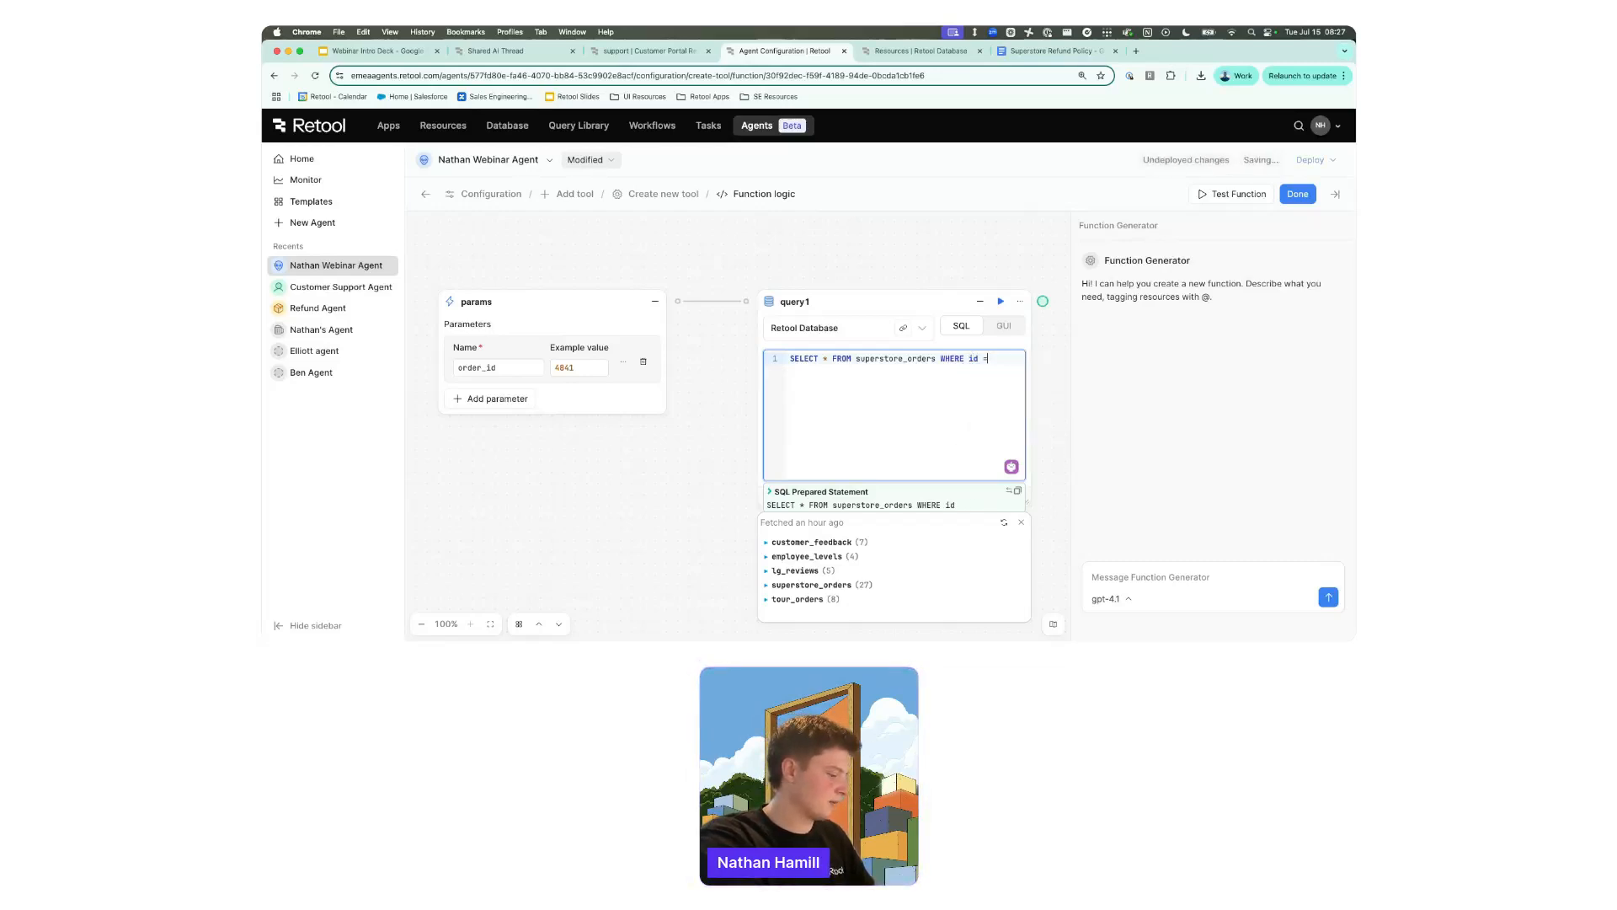
# Complete the WHERE condition with the parameter reference {{ params.order_id }}.
pyautogui.write(' {{ ')
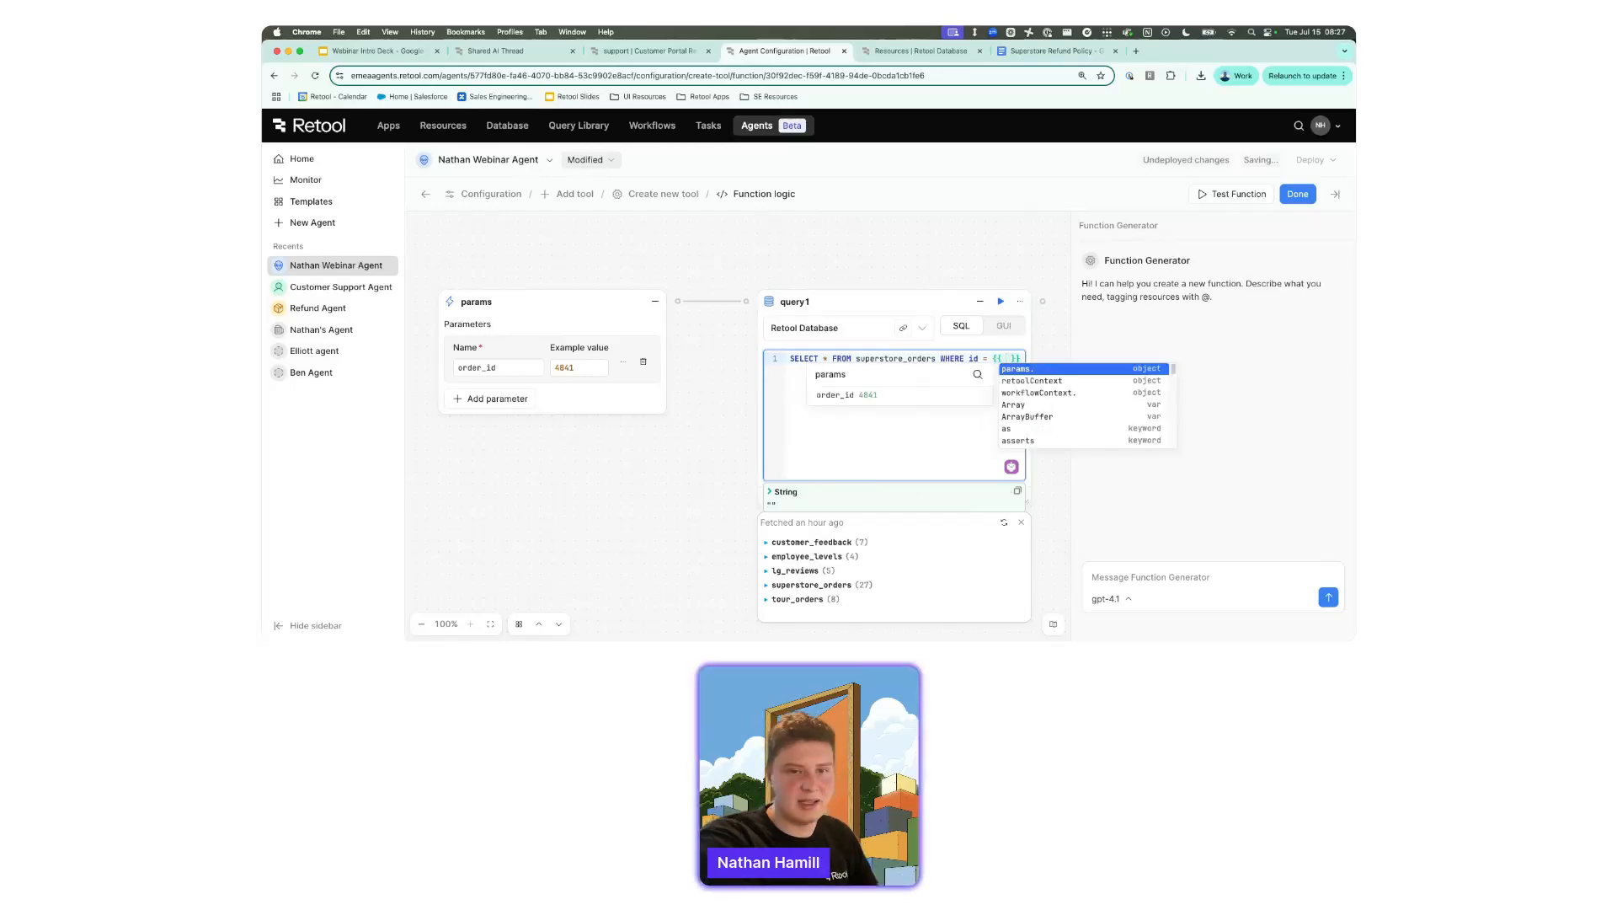
pyautogui.write('[ara,')
pyautogui.press('BackSpace')
pyautogui.press('BackSpace')
pyautogui.press('BackSpace')
pyautogui.press('BackSpace')
pyautogui.press('BackSpace')
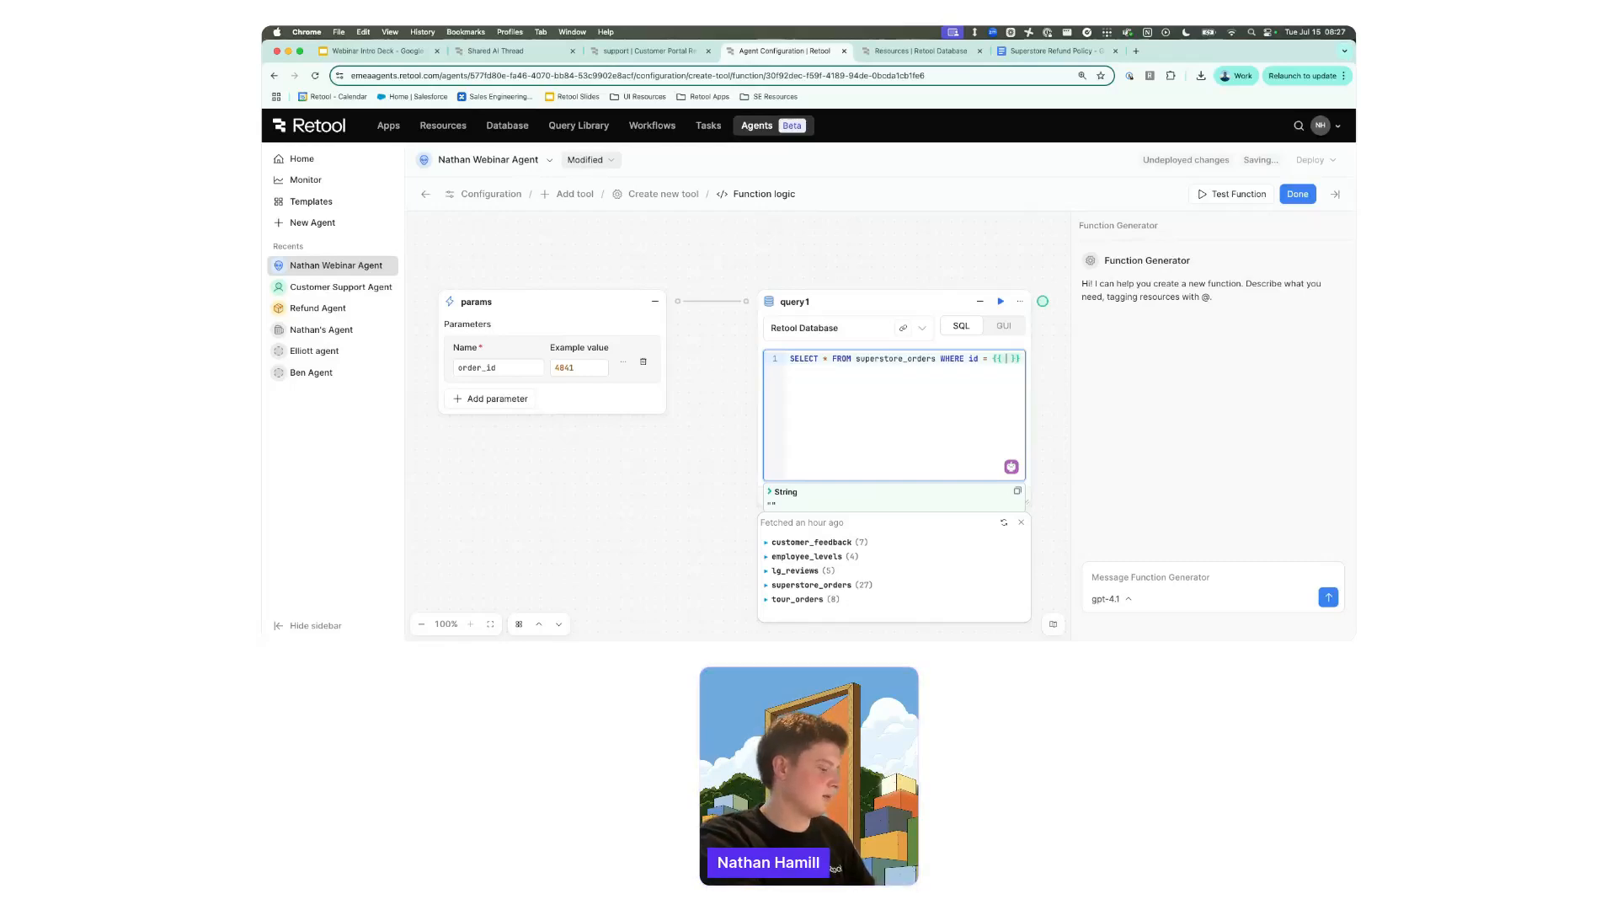
pyautogui.write('params.')
pyautogui.write('order')
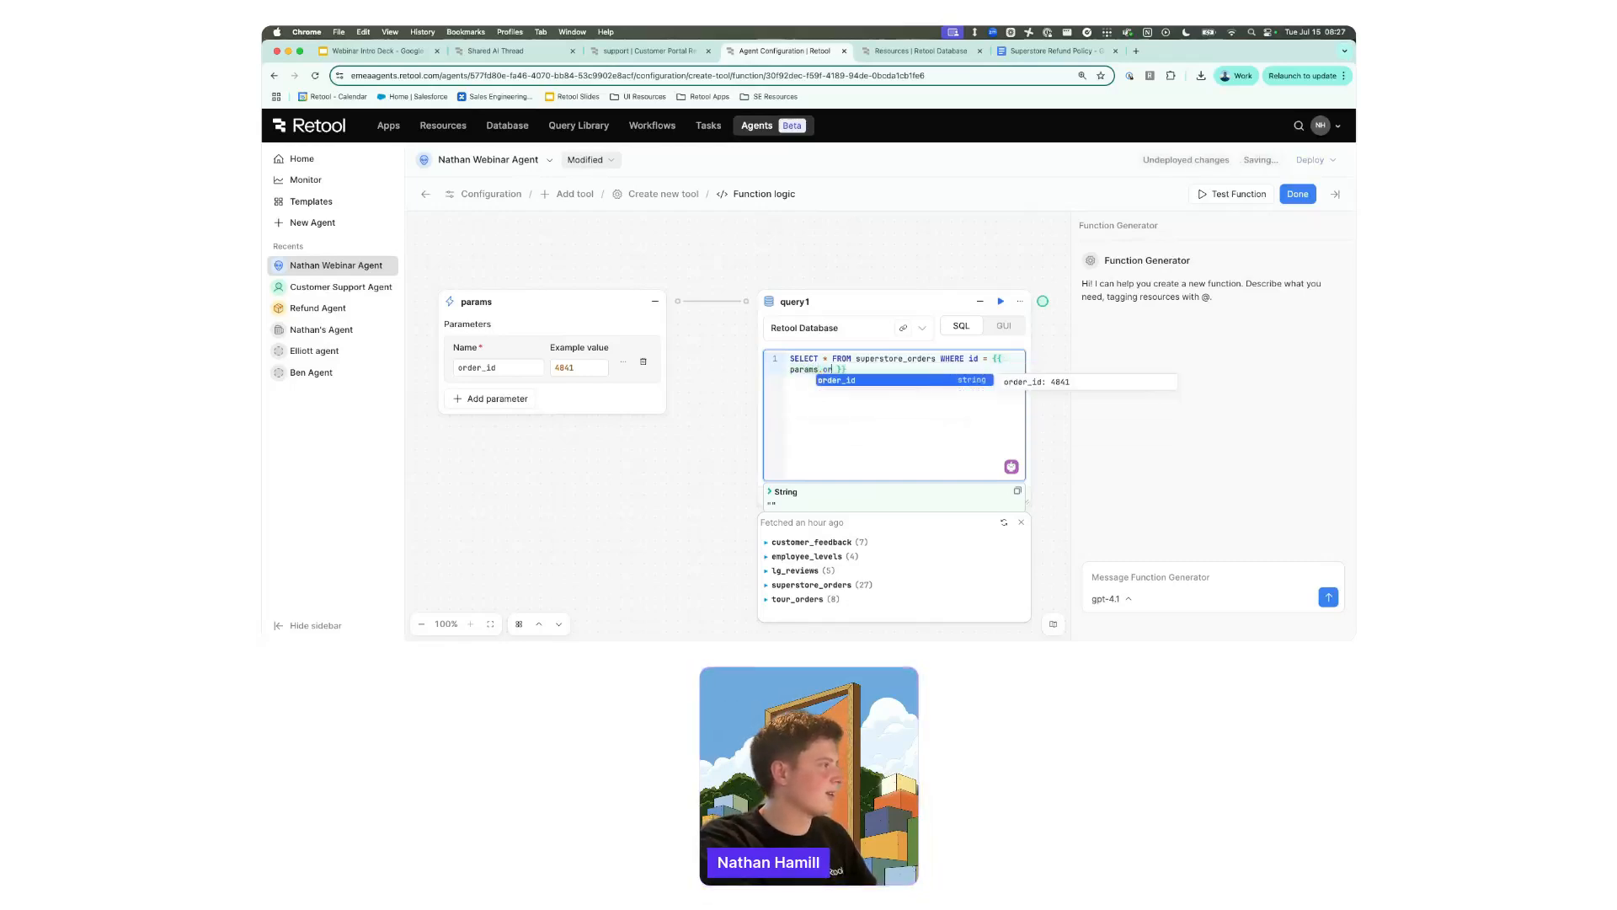
pyautogui.write('_id')
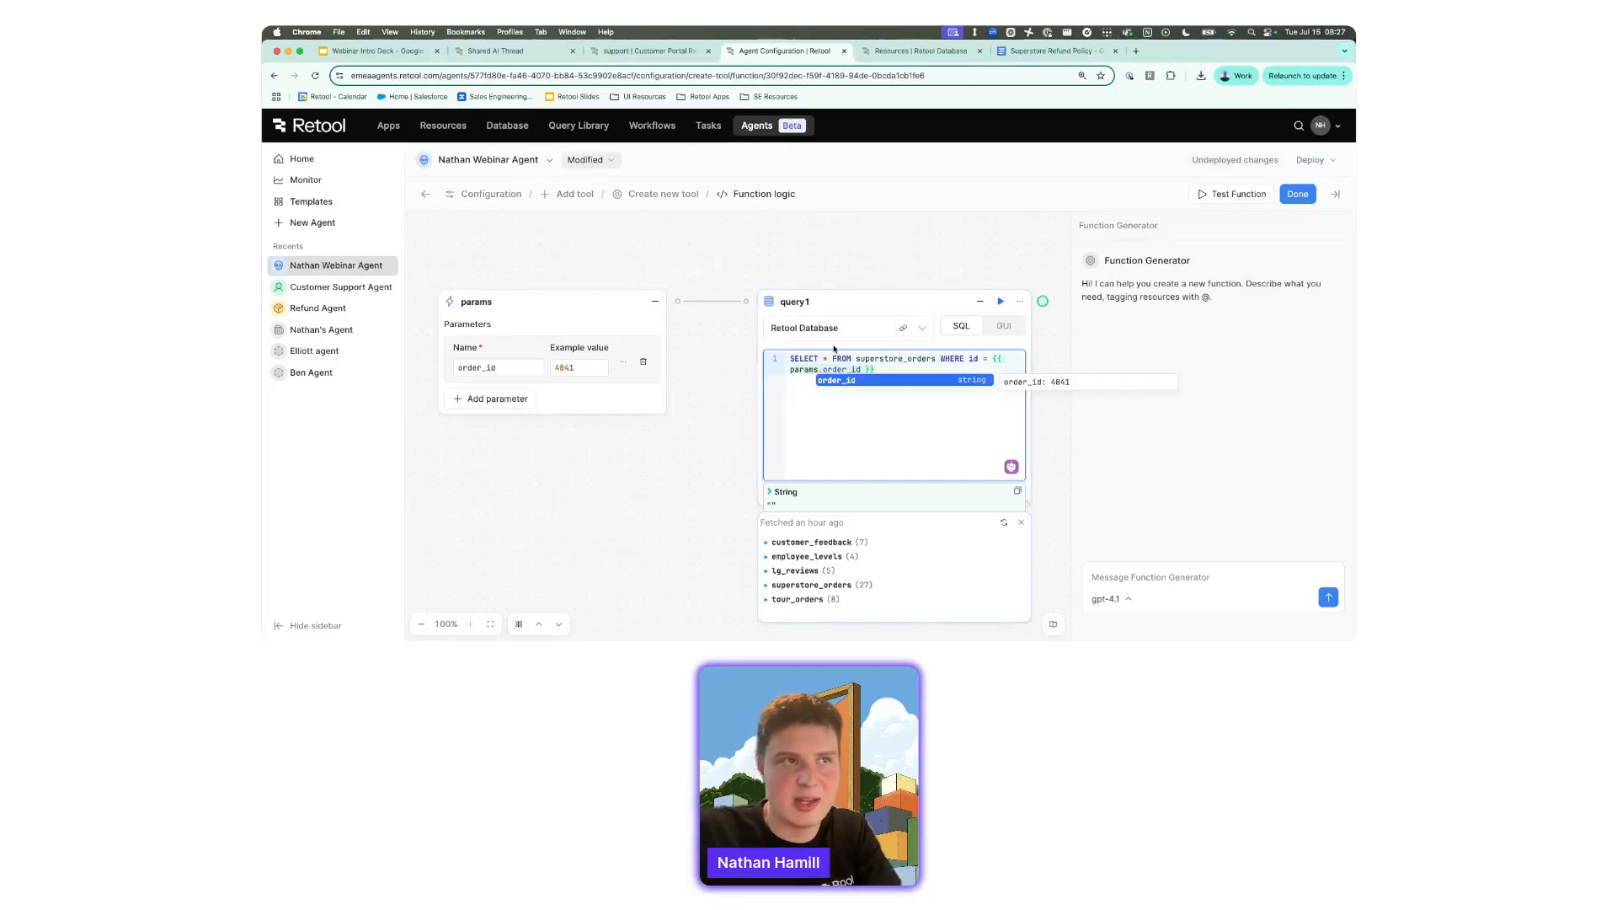
pyautogui.click(882, 369)
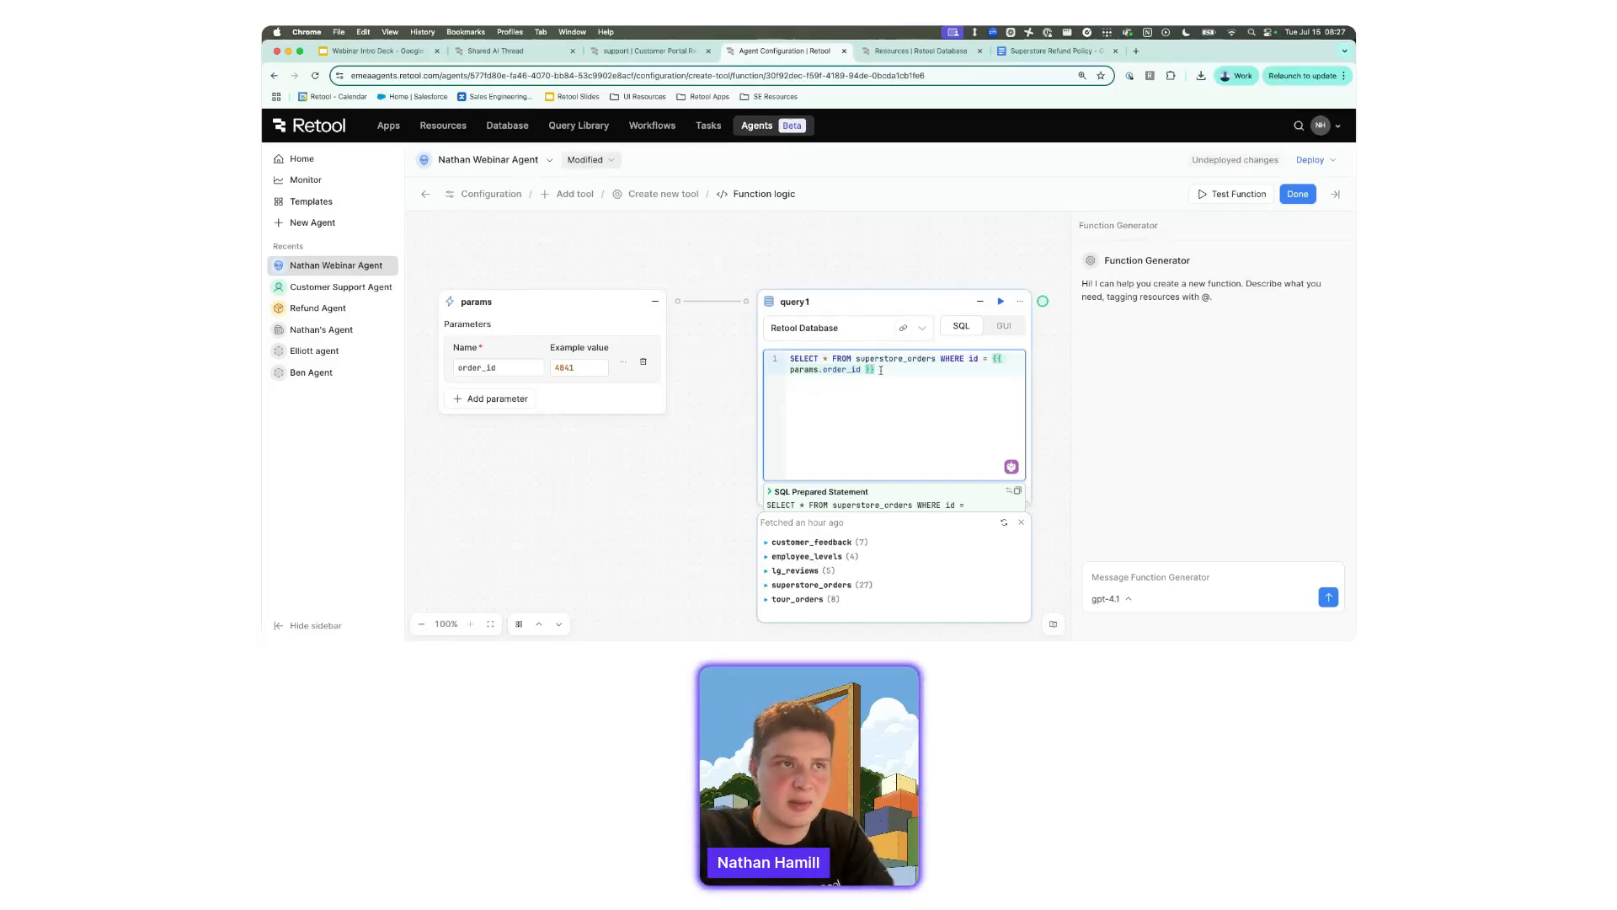
pyautogui.click(837, 371)
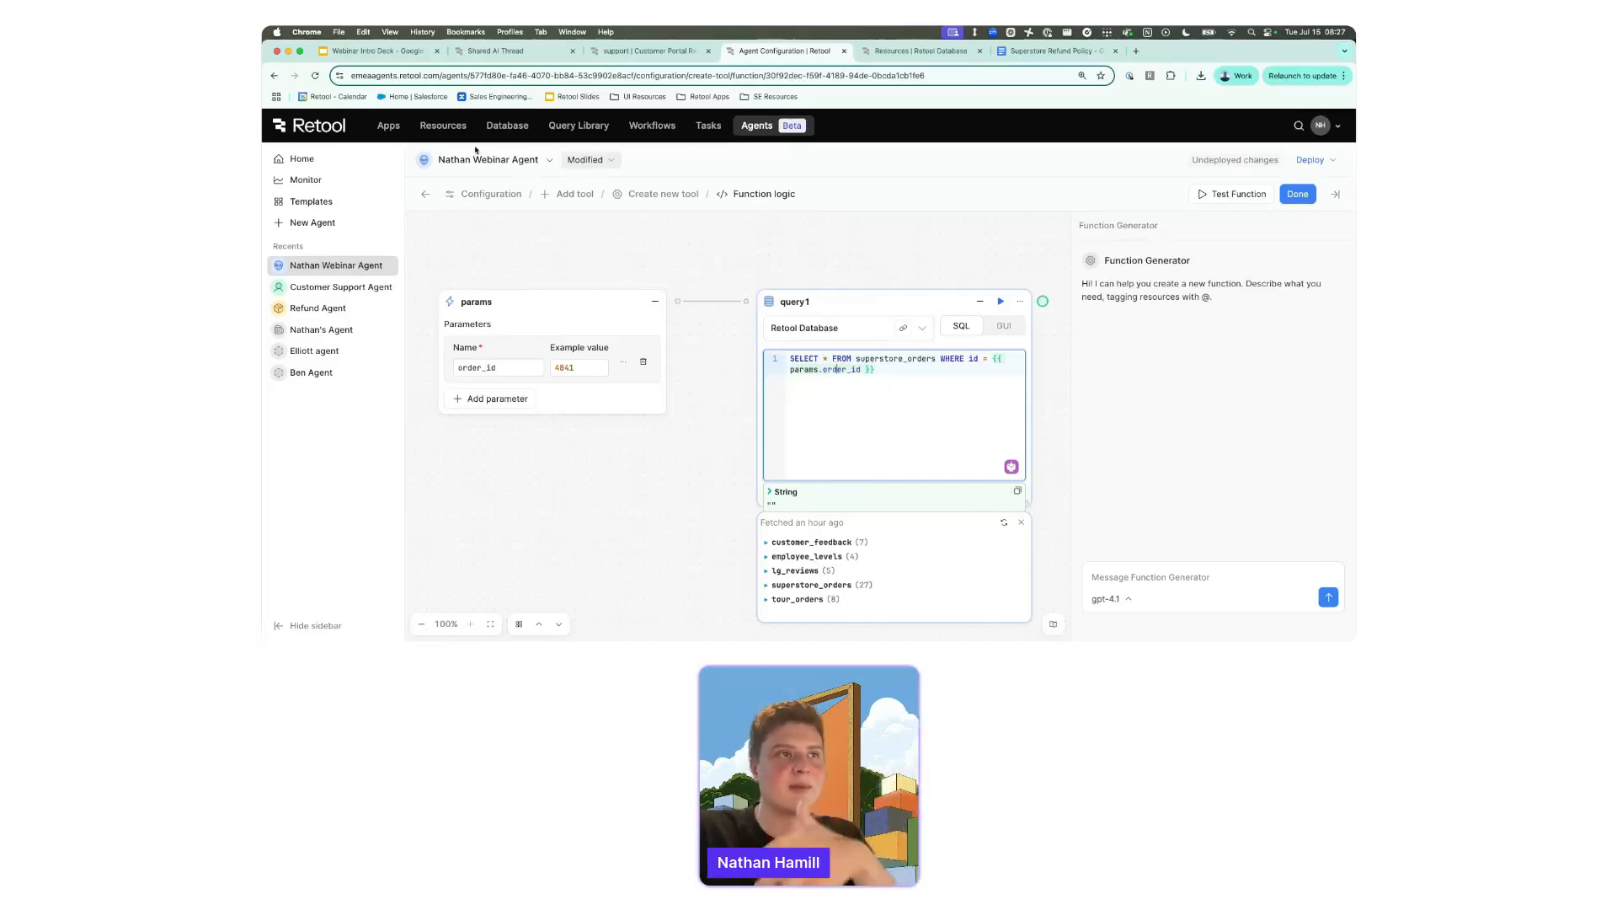
pyautogui.moveTo(884, 369); pyautogui.dragTo(743, 347)
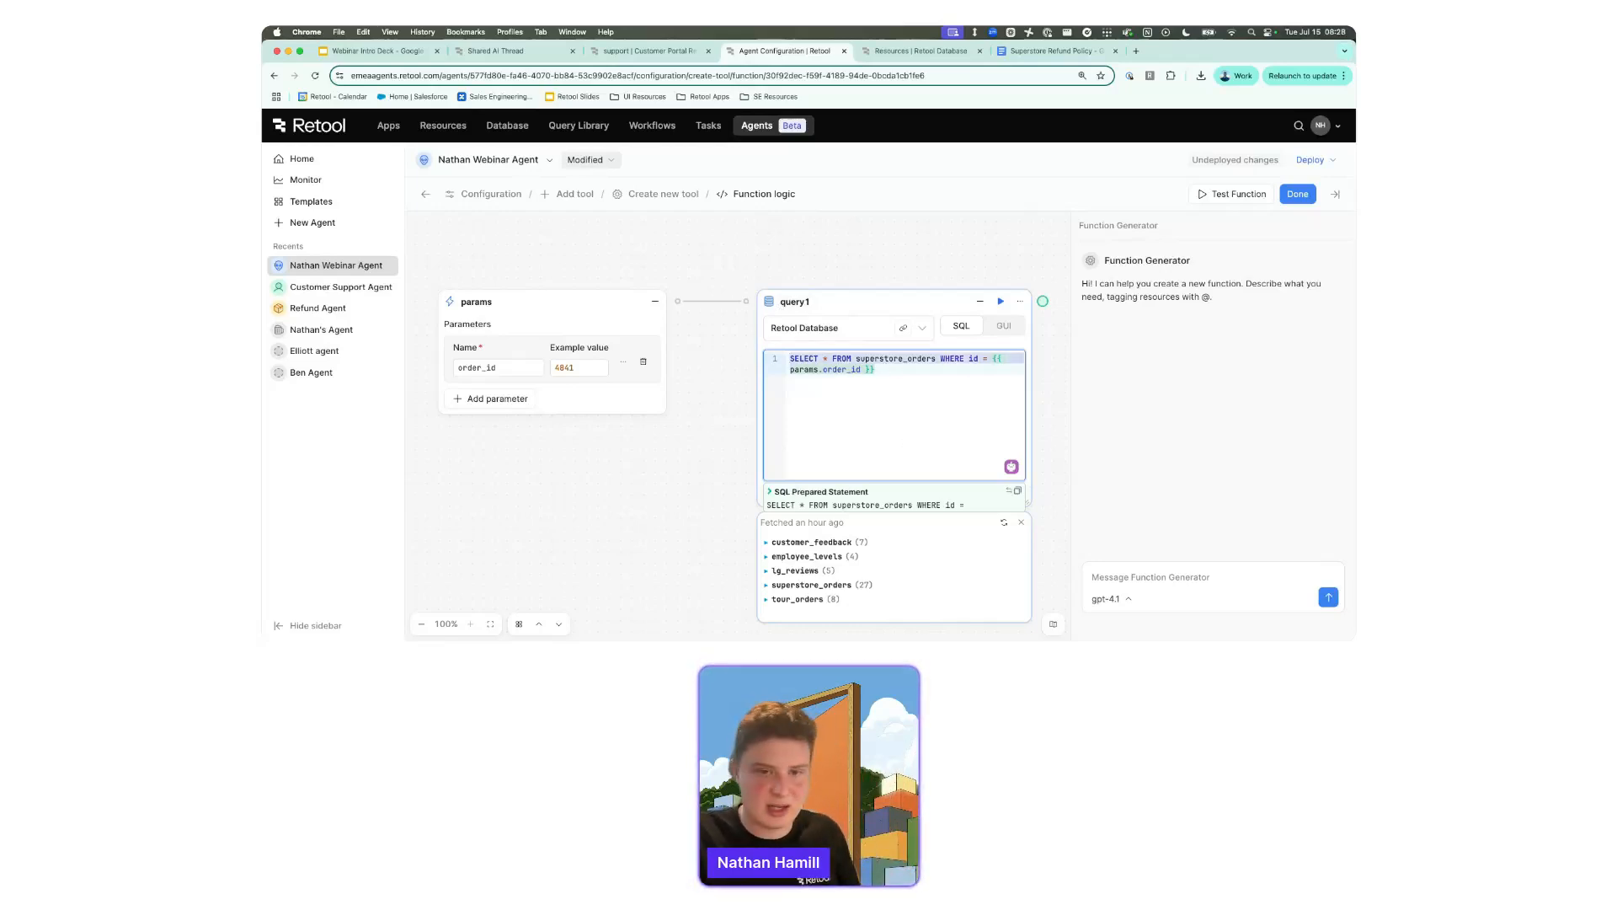
pyautogui.press('super+Tab')
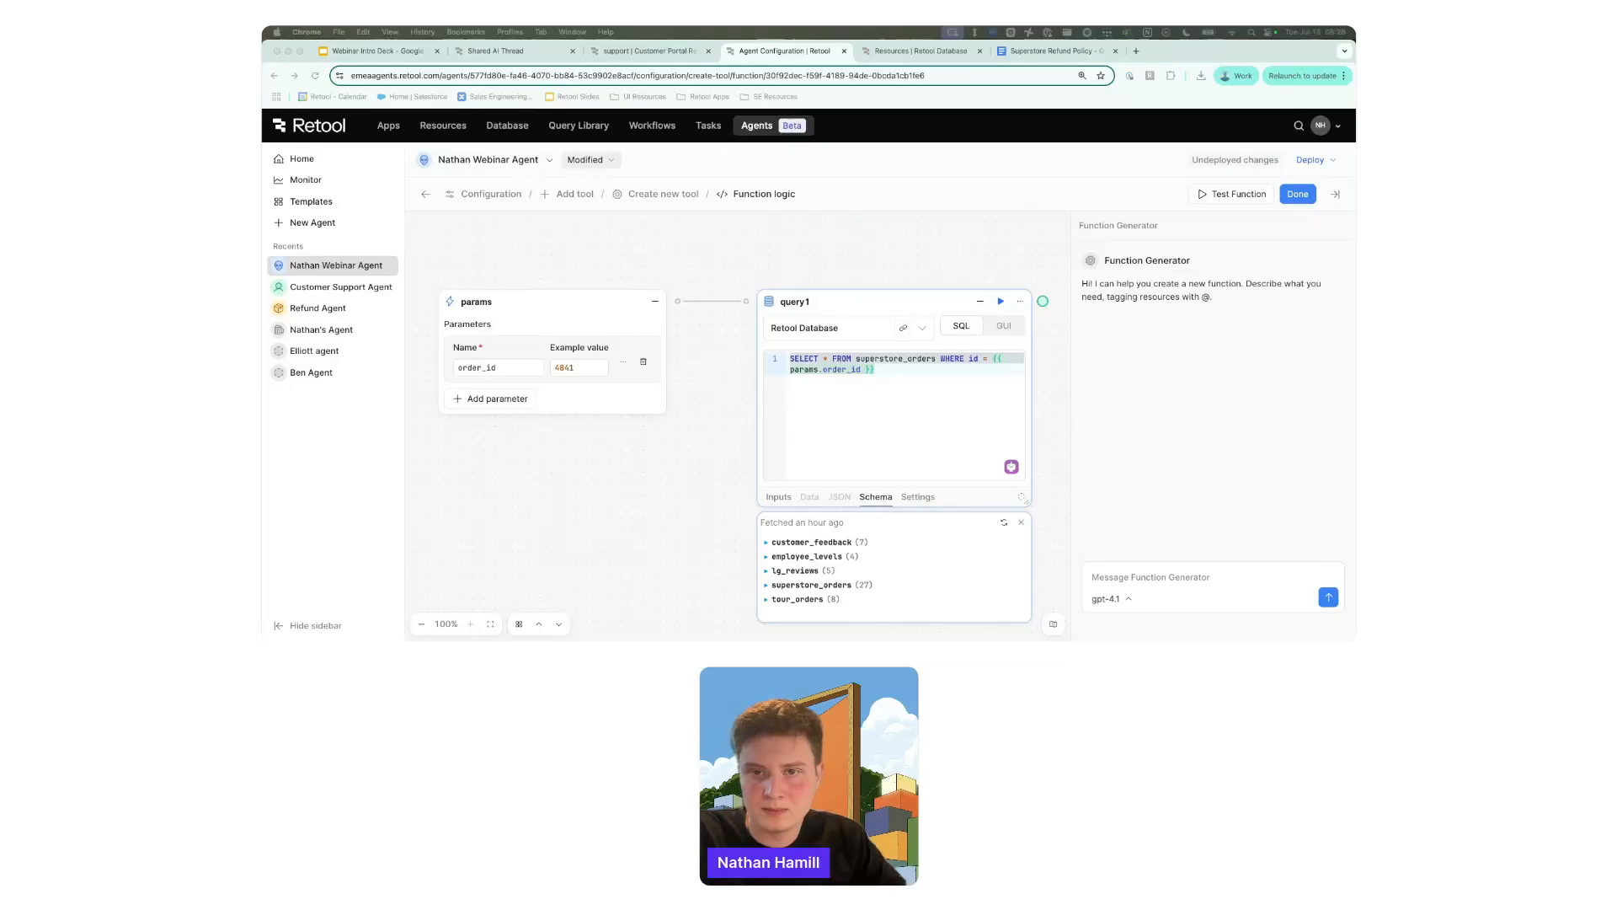
# Rename the query1 block to getOrder.
pyautogui.doubleClick(802, 301)
pyautogui.write('g')
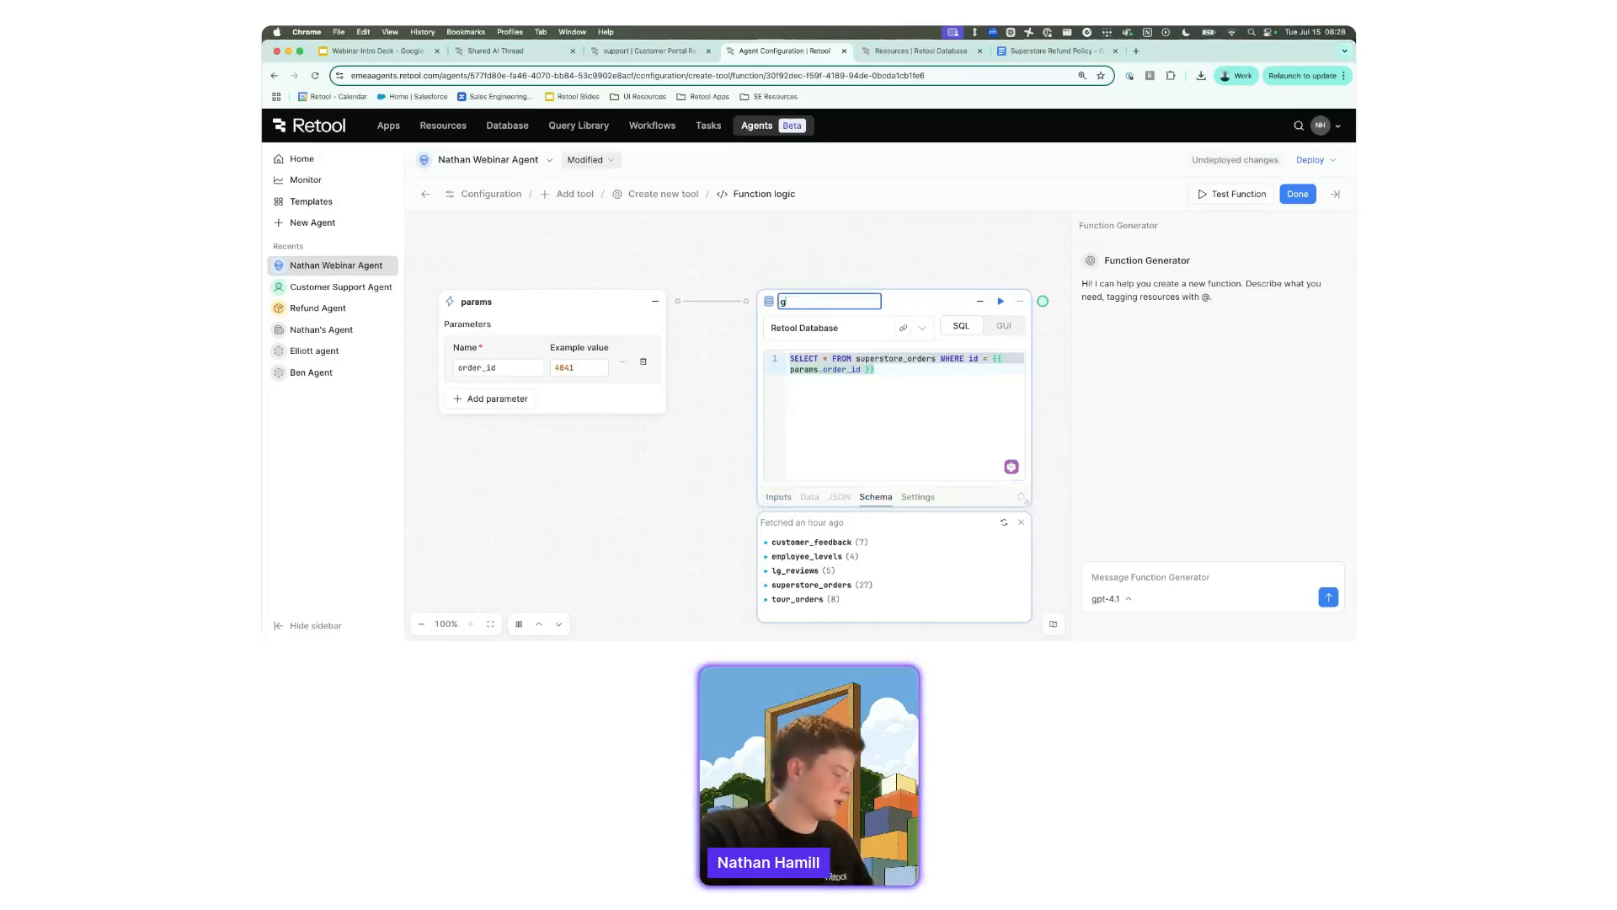
pyautogui.write('etOrder')
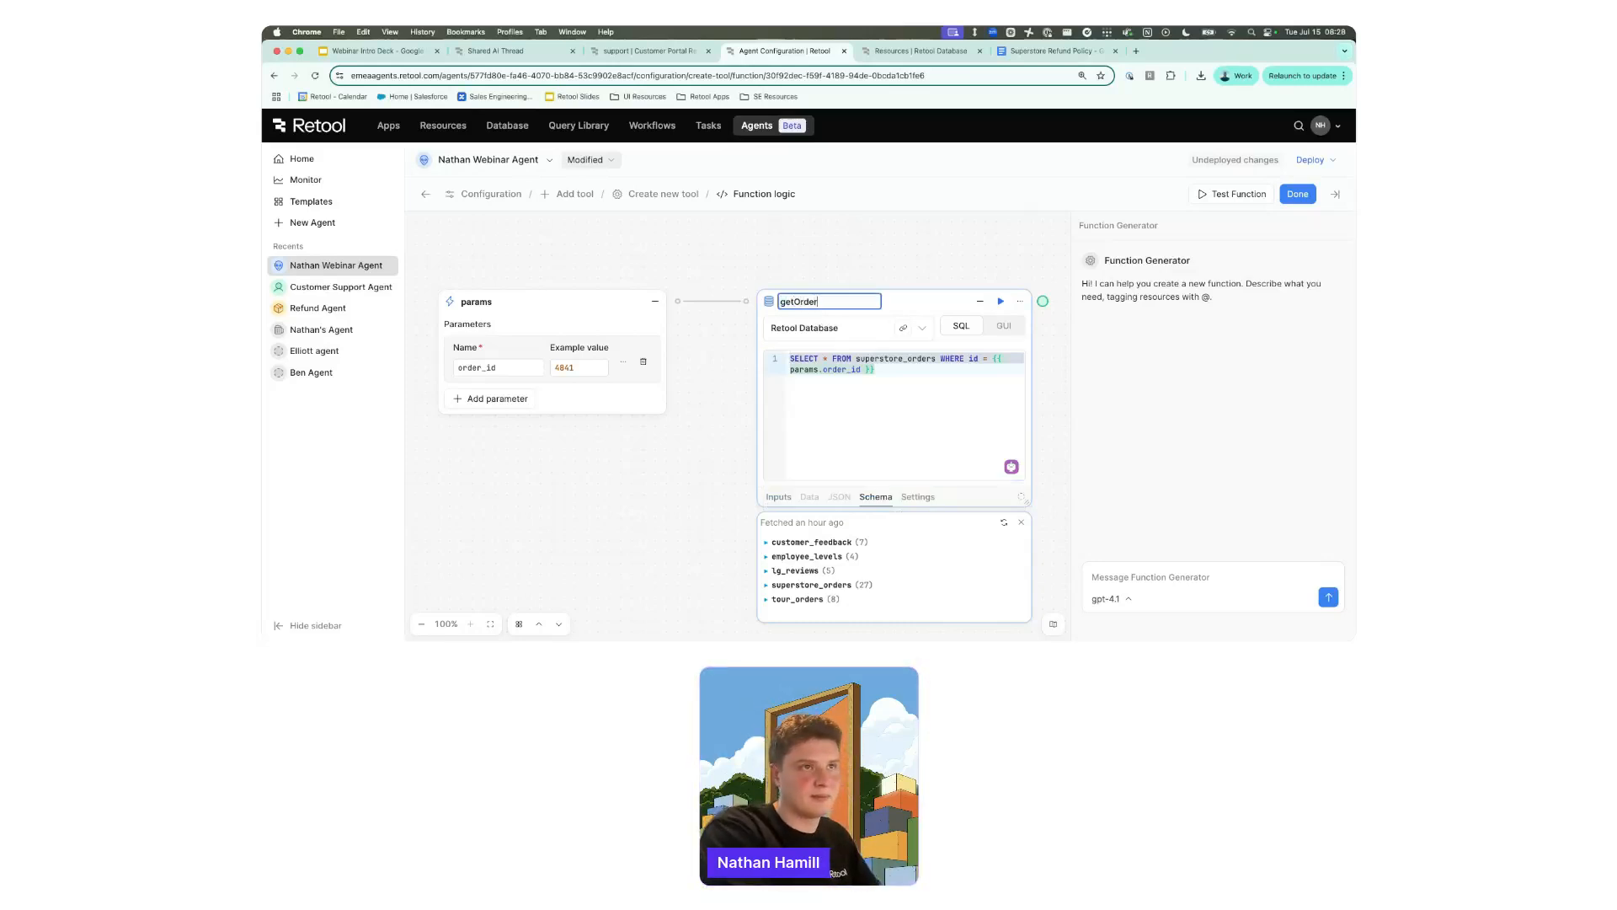
pyautogui.press('Return')
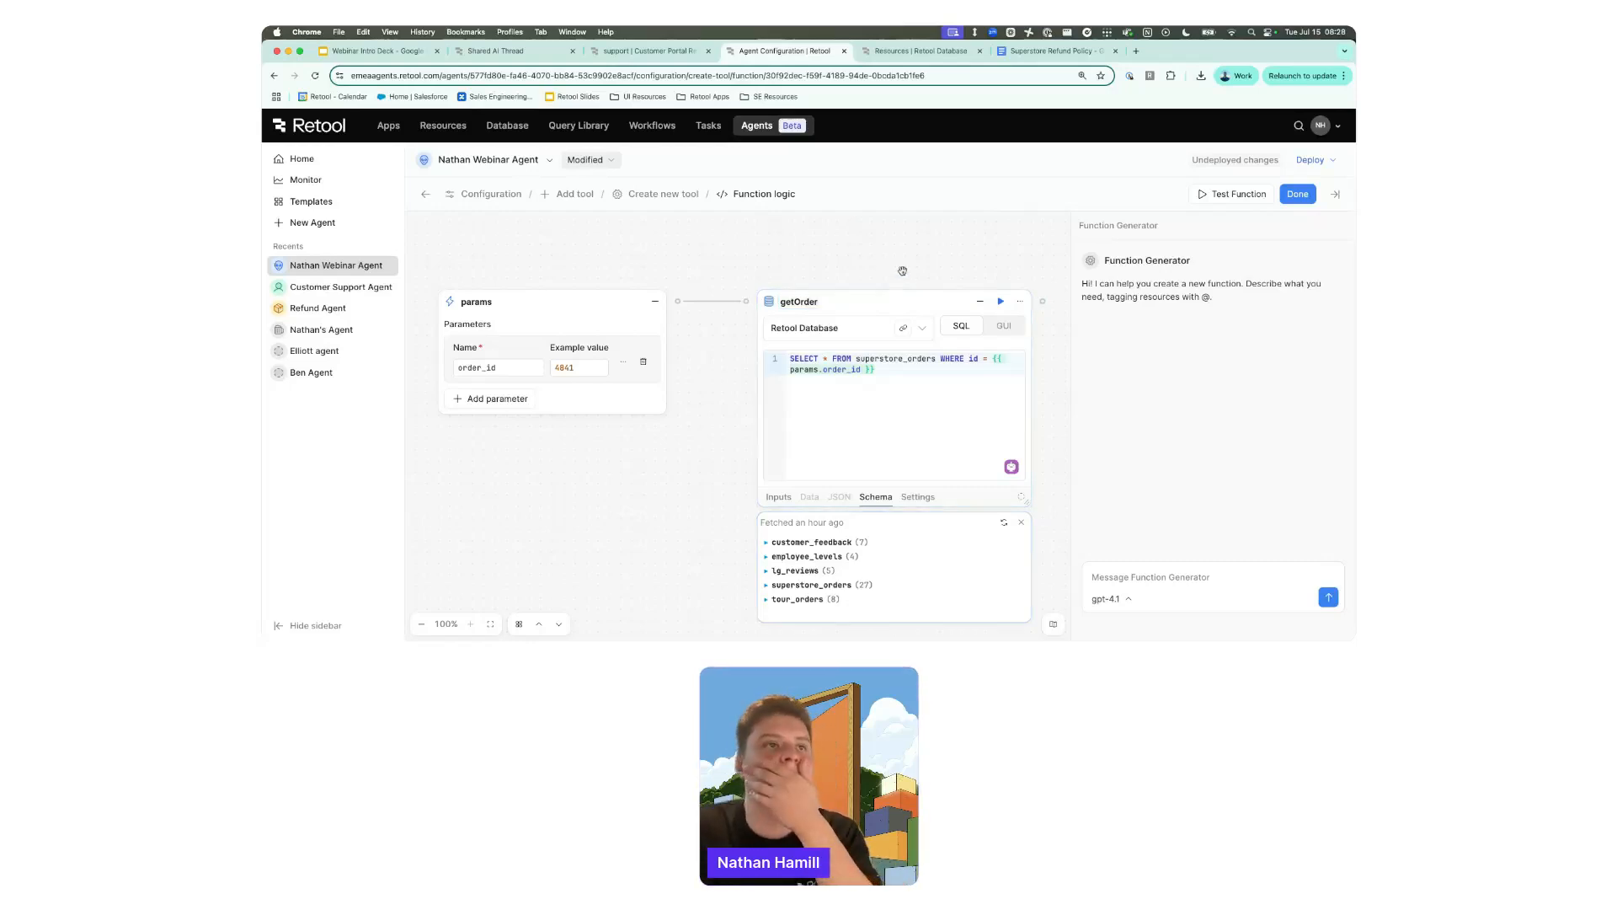
# Run the getOrder query and compare the returned row's id with the order_id parameter's example value.
pyautogui.click(1000, 301)
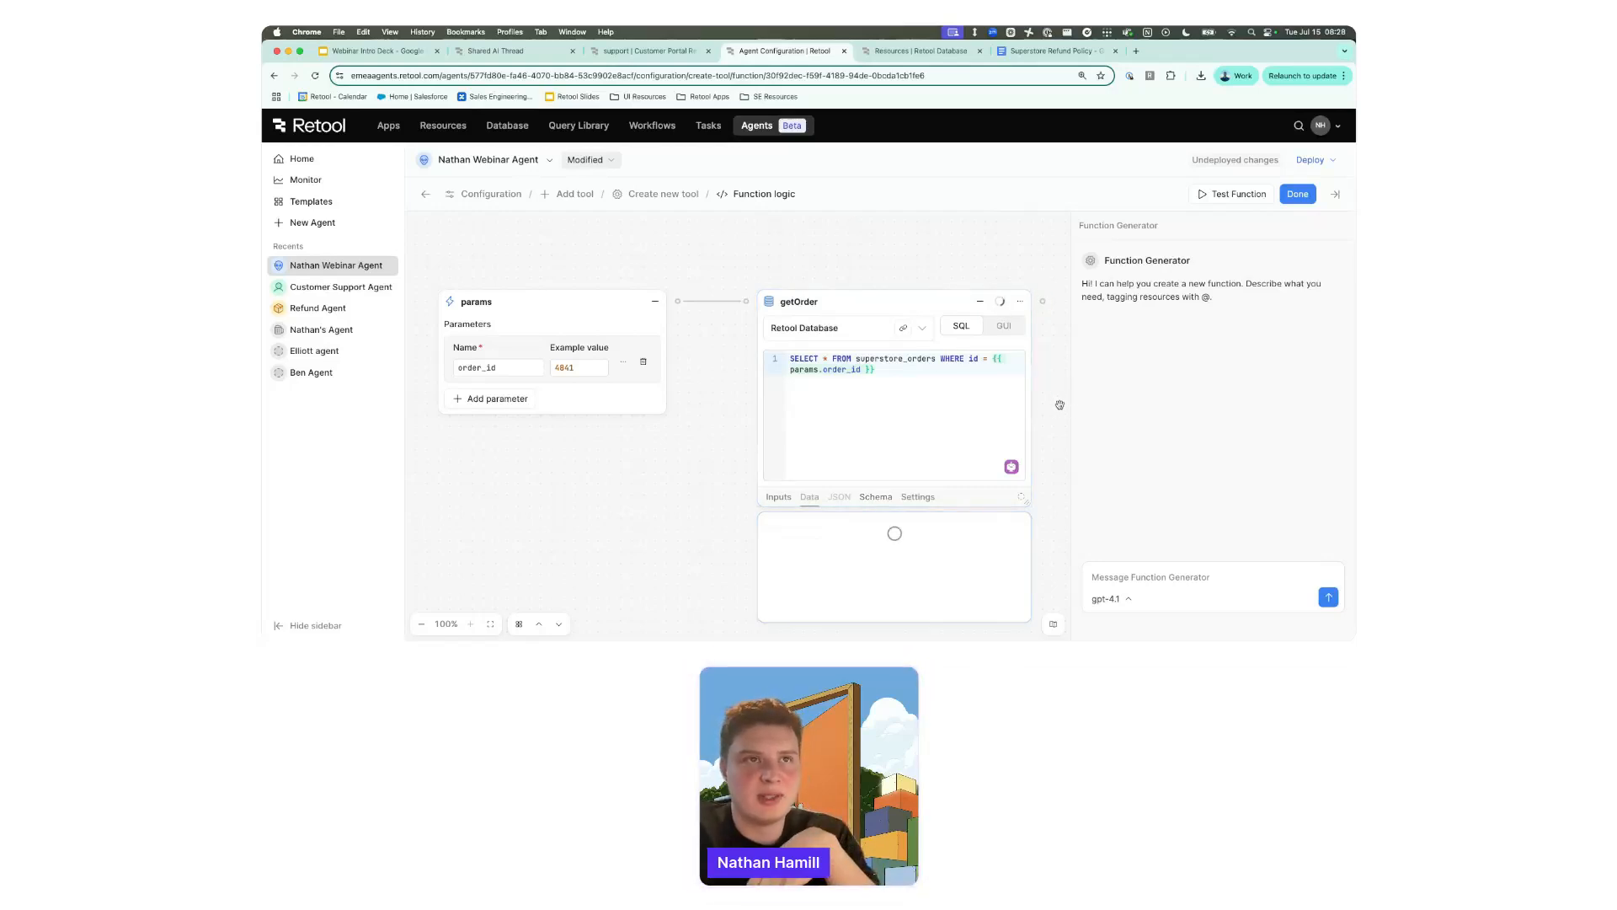
pyautogui.moveTo(1052, 412); pyautogui.dragTo(1025, 375)
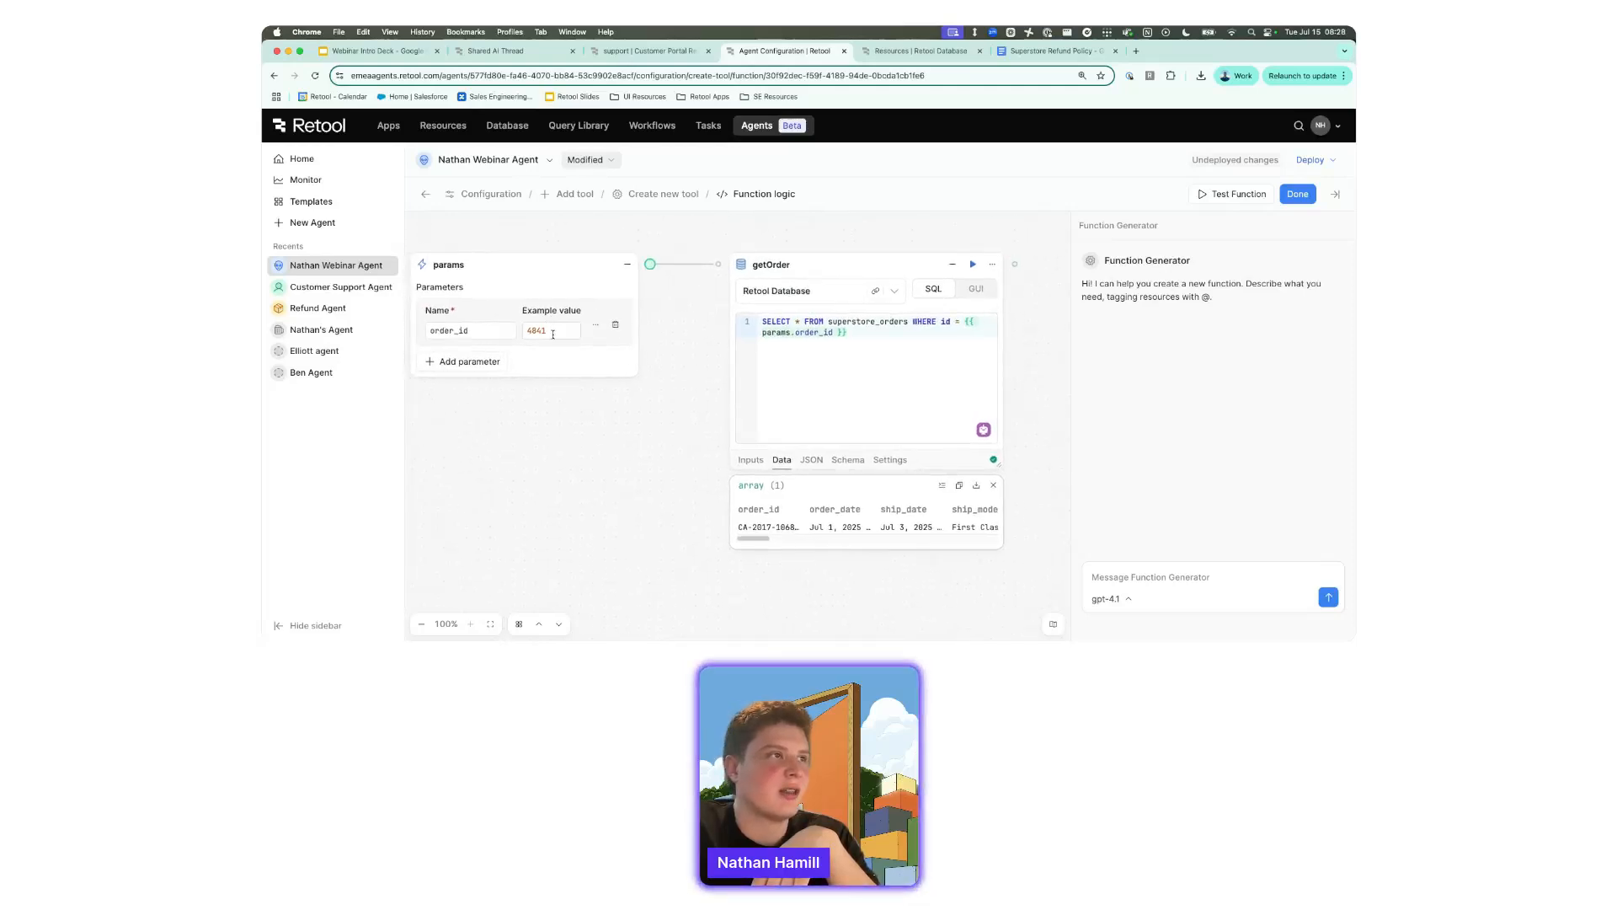
pyautogui.moveTo(754, 538); pyautogui.dragTo(927, 539)
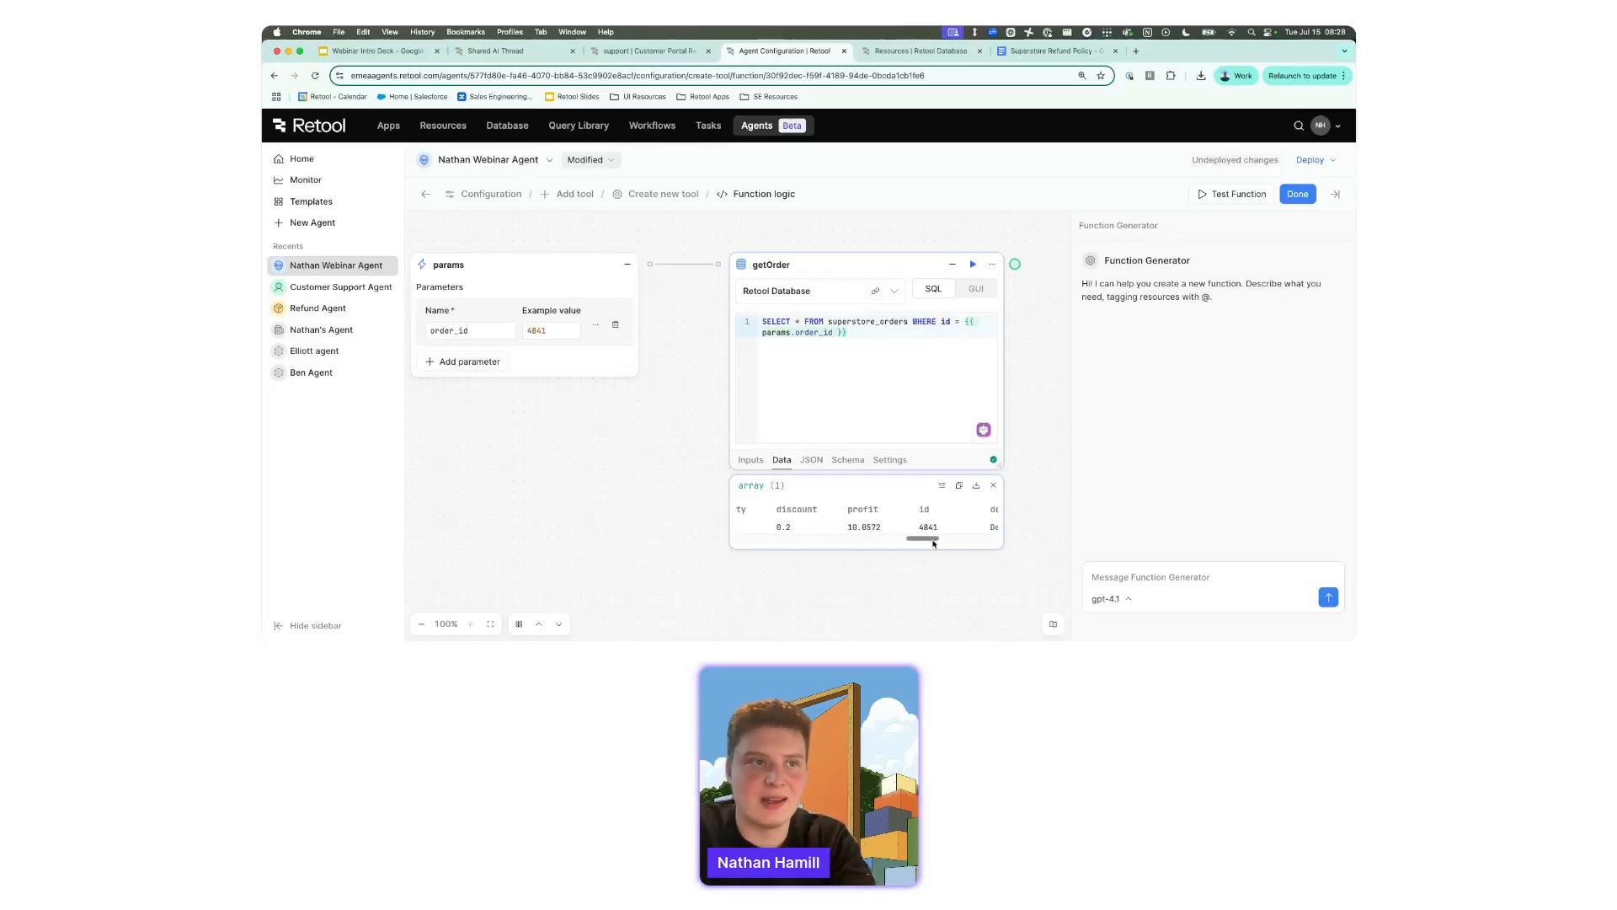
pyautogui.doubleClick(930, 527)
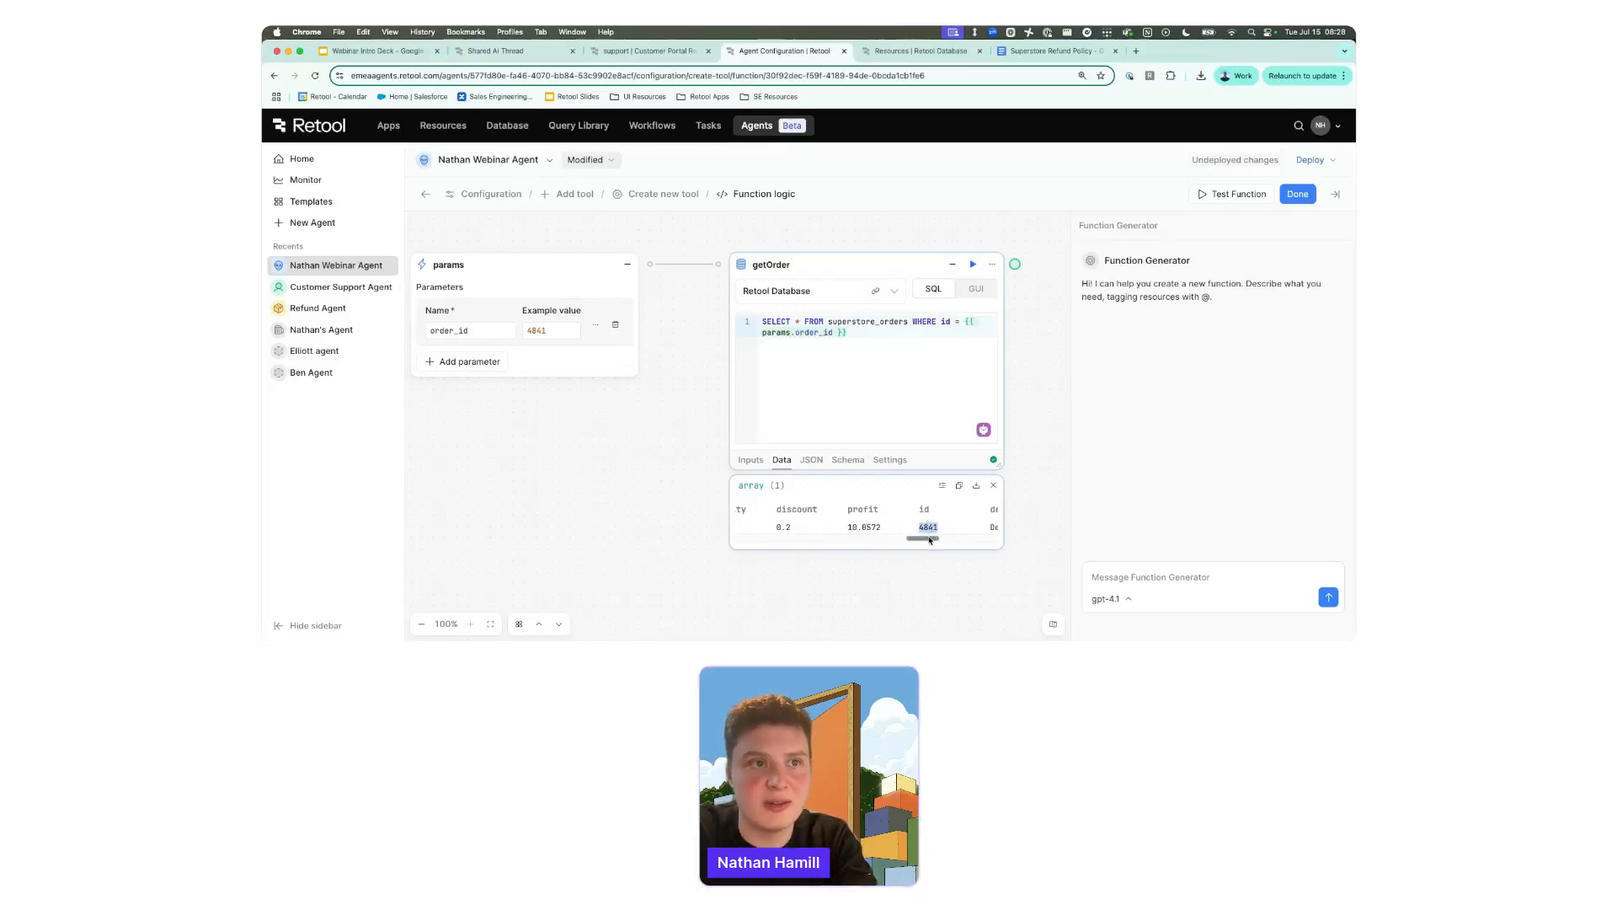
pyautogui.moveTo(930, 540); pyautogui.dragTo(753, 546)
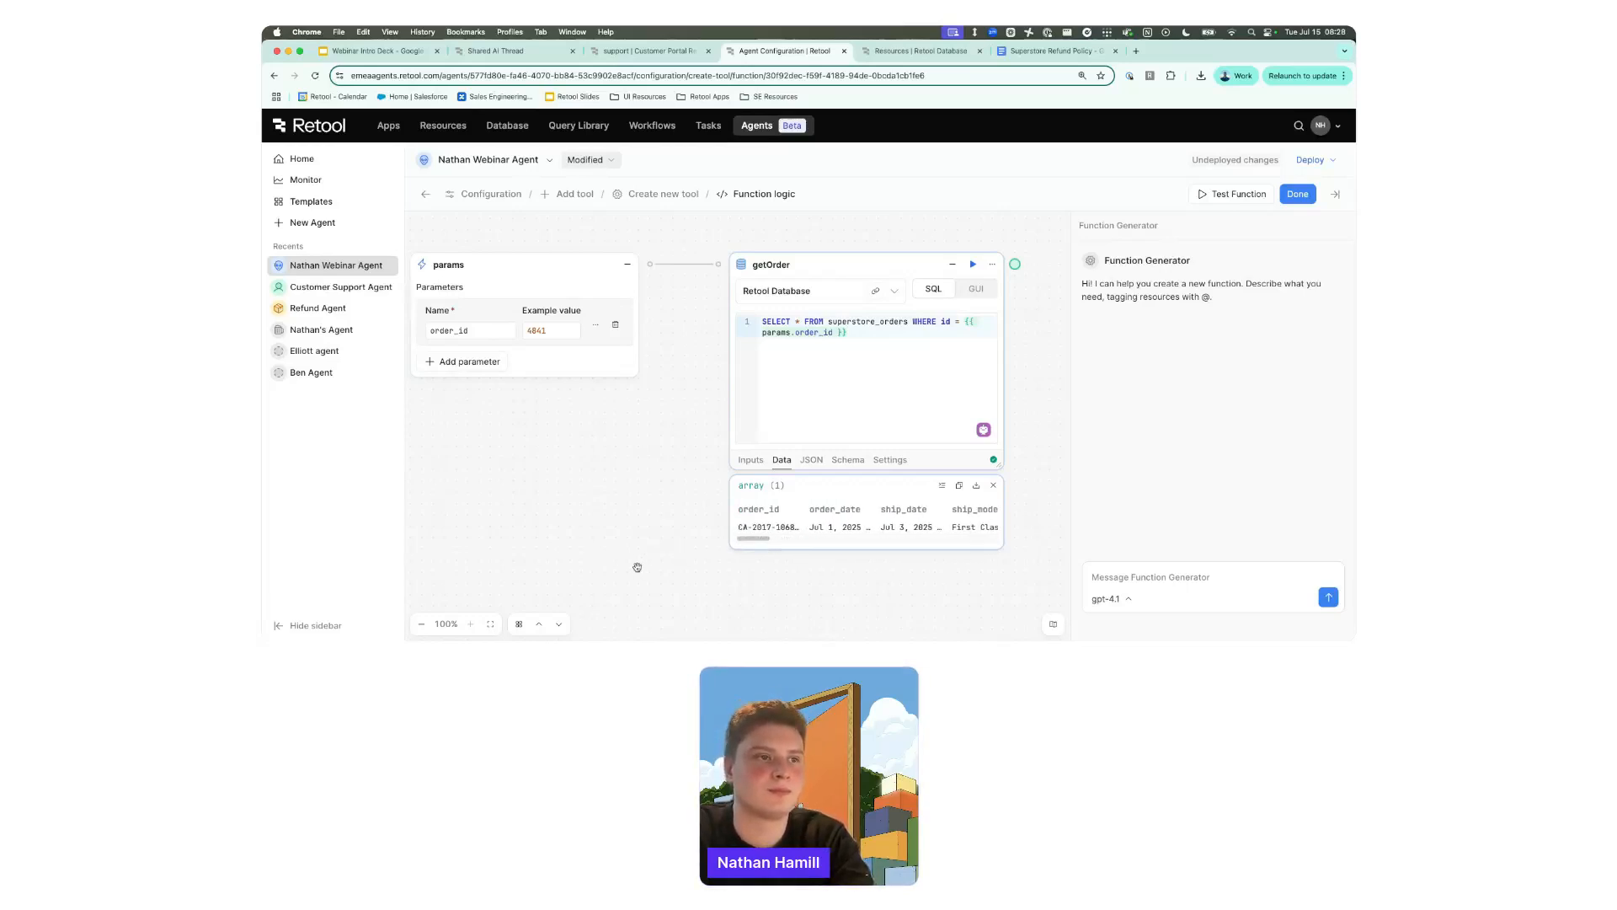
# Finish the function logic and save the Get Order tool to the agent.
pyautogui.click(1294, 194)
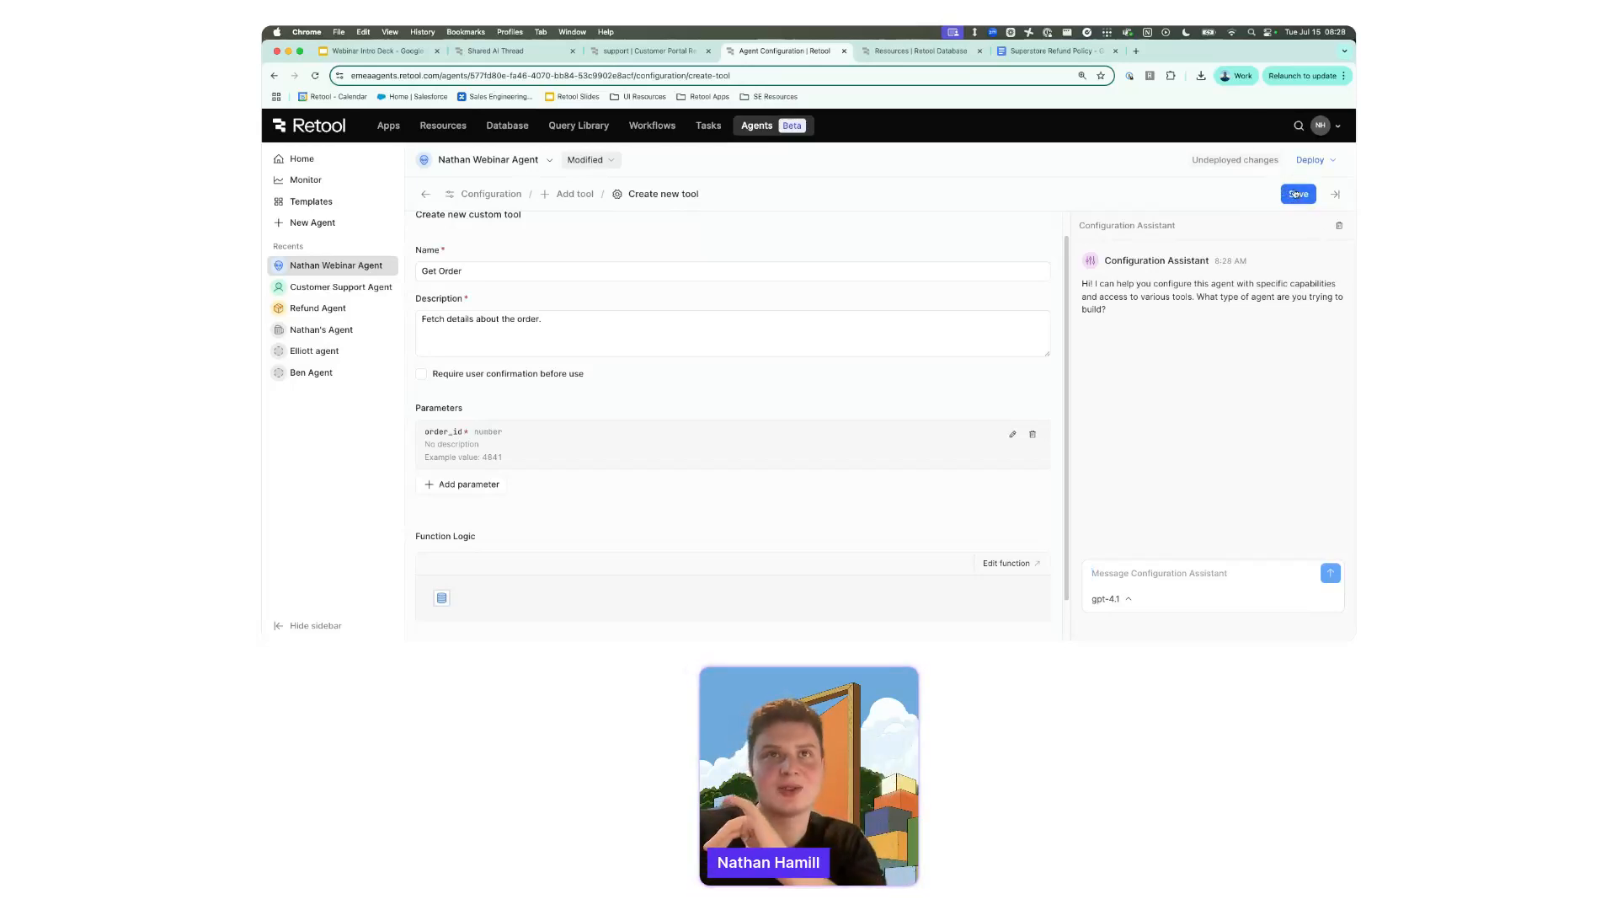
pyautogui.click(1297, 195)
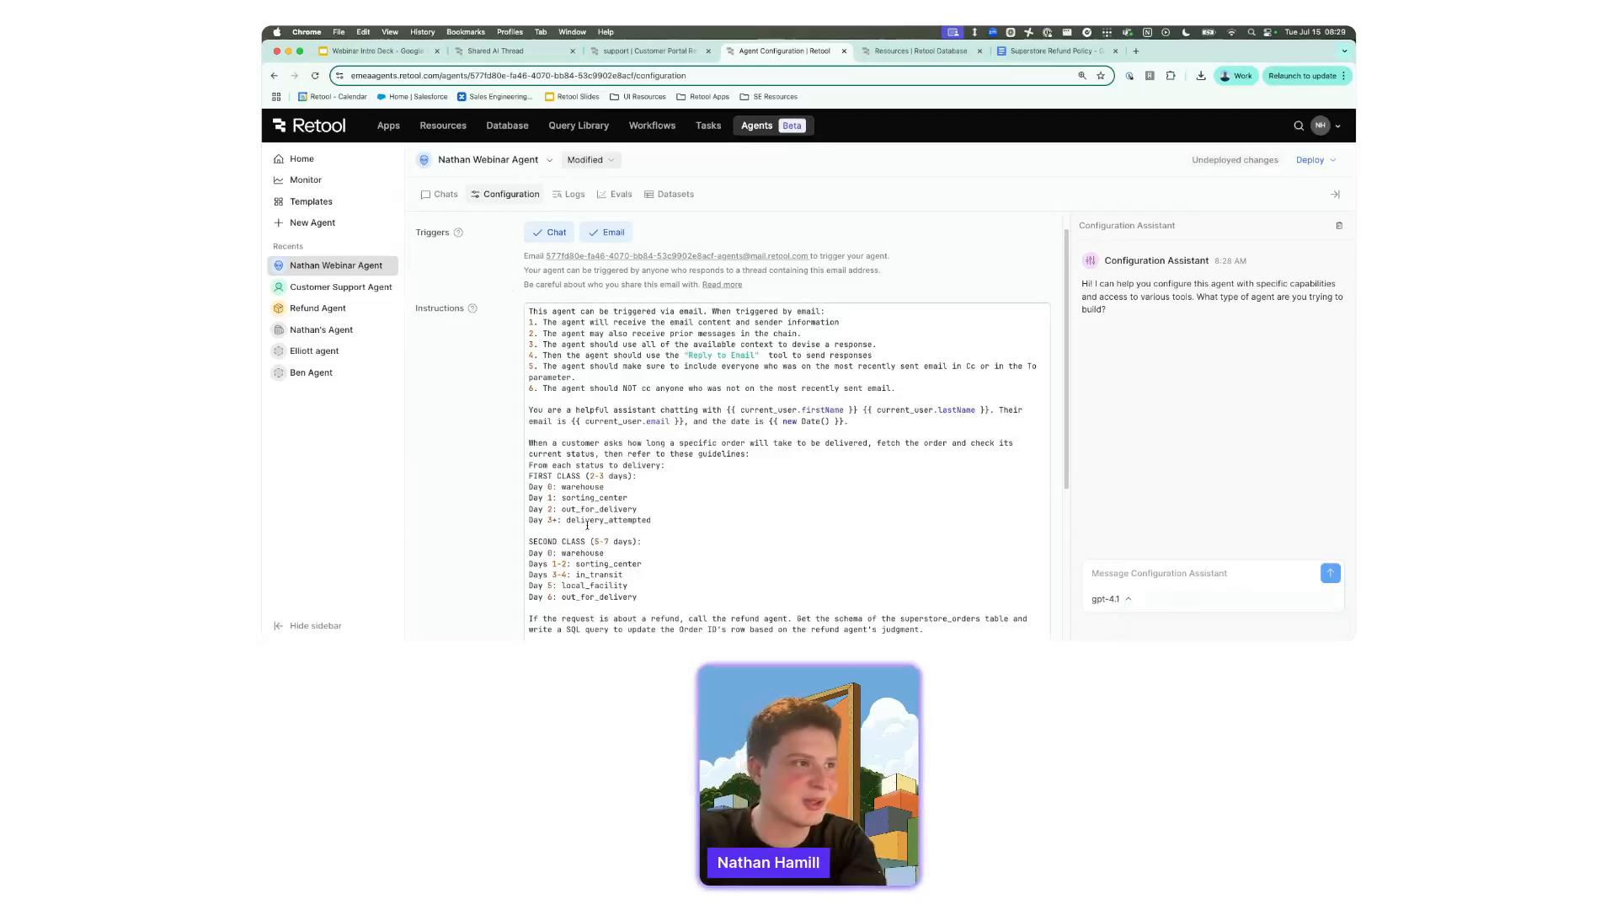
# Create a new custom tool named Get Table Schema with the description "Get the table schema.".
pyautogui.scroll(-5, 587, 525)
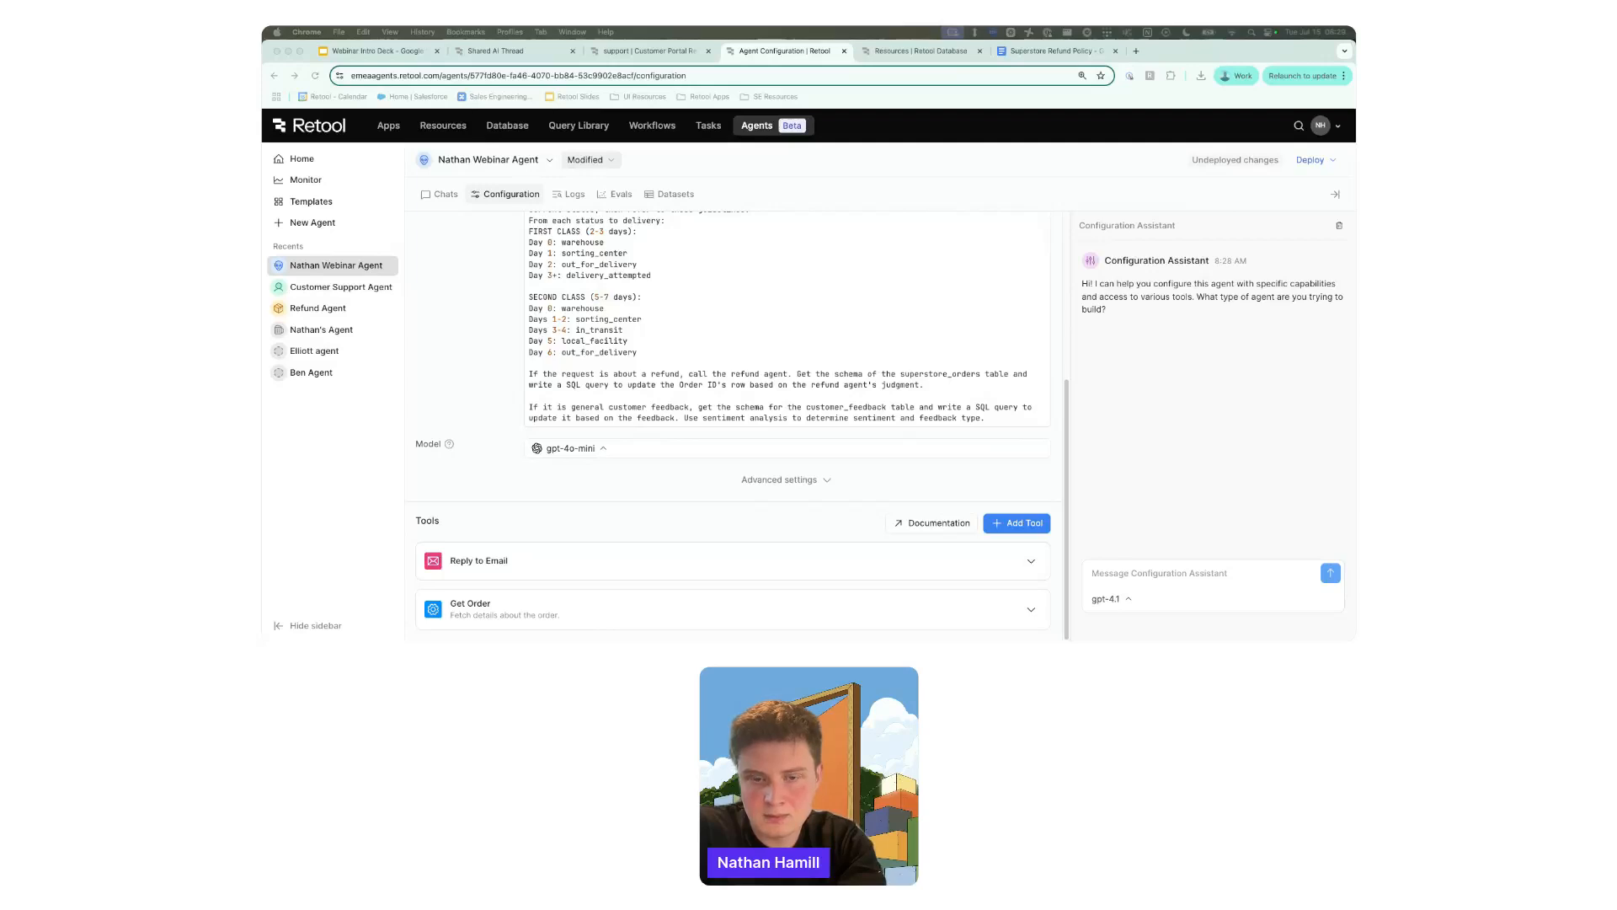
pyautogui.click(769, 343)
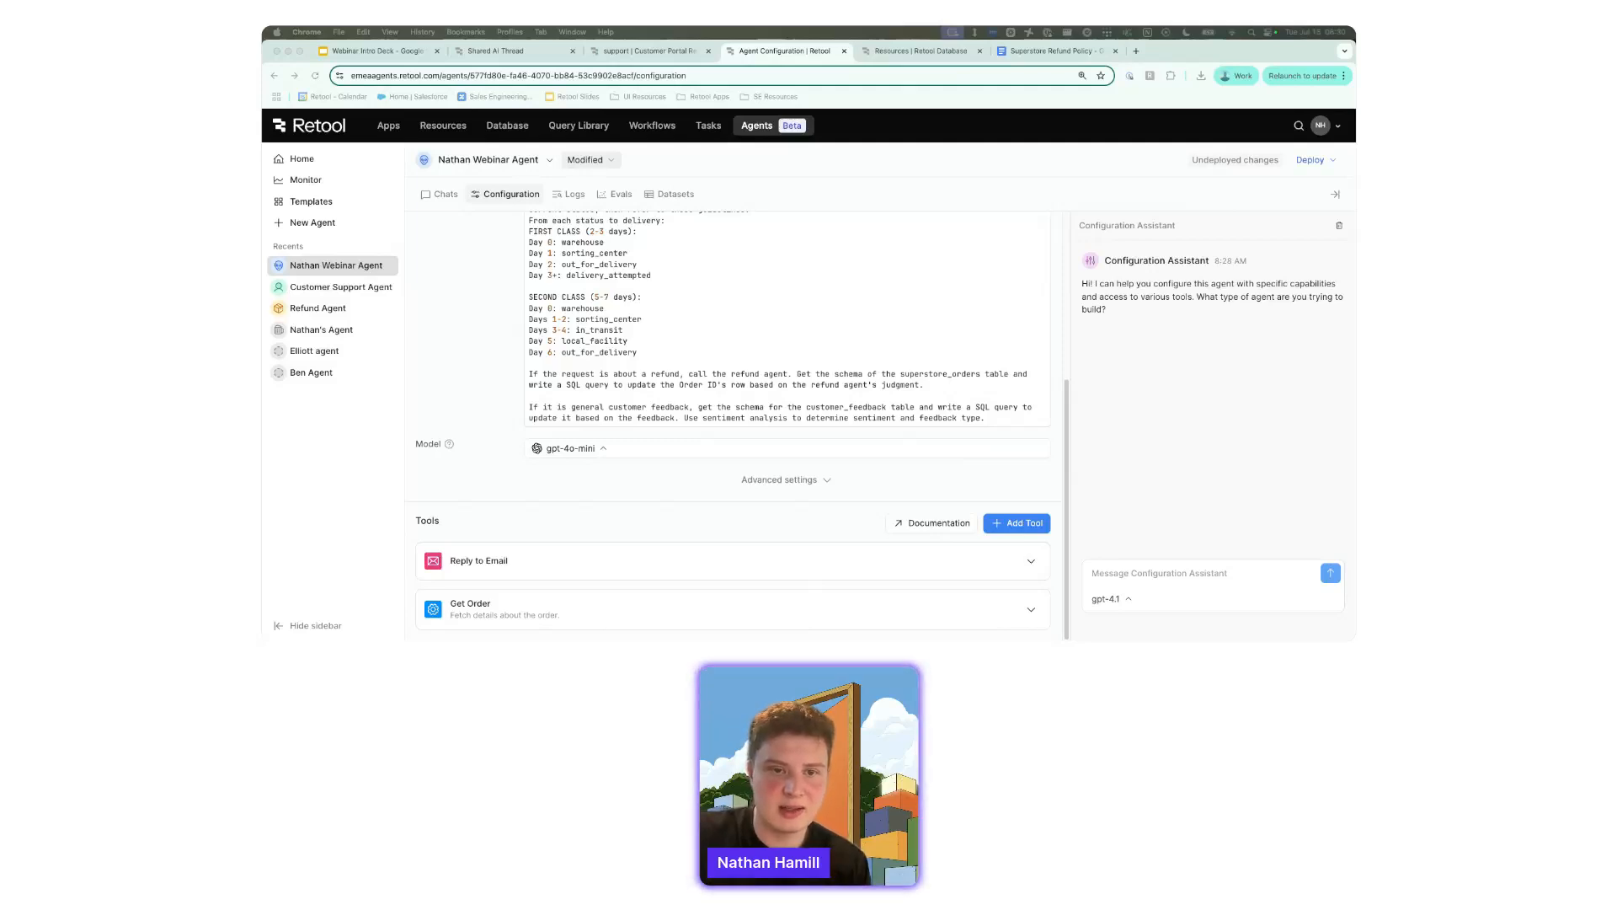
pyautogui.click(1024, 525)
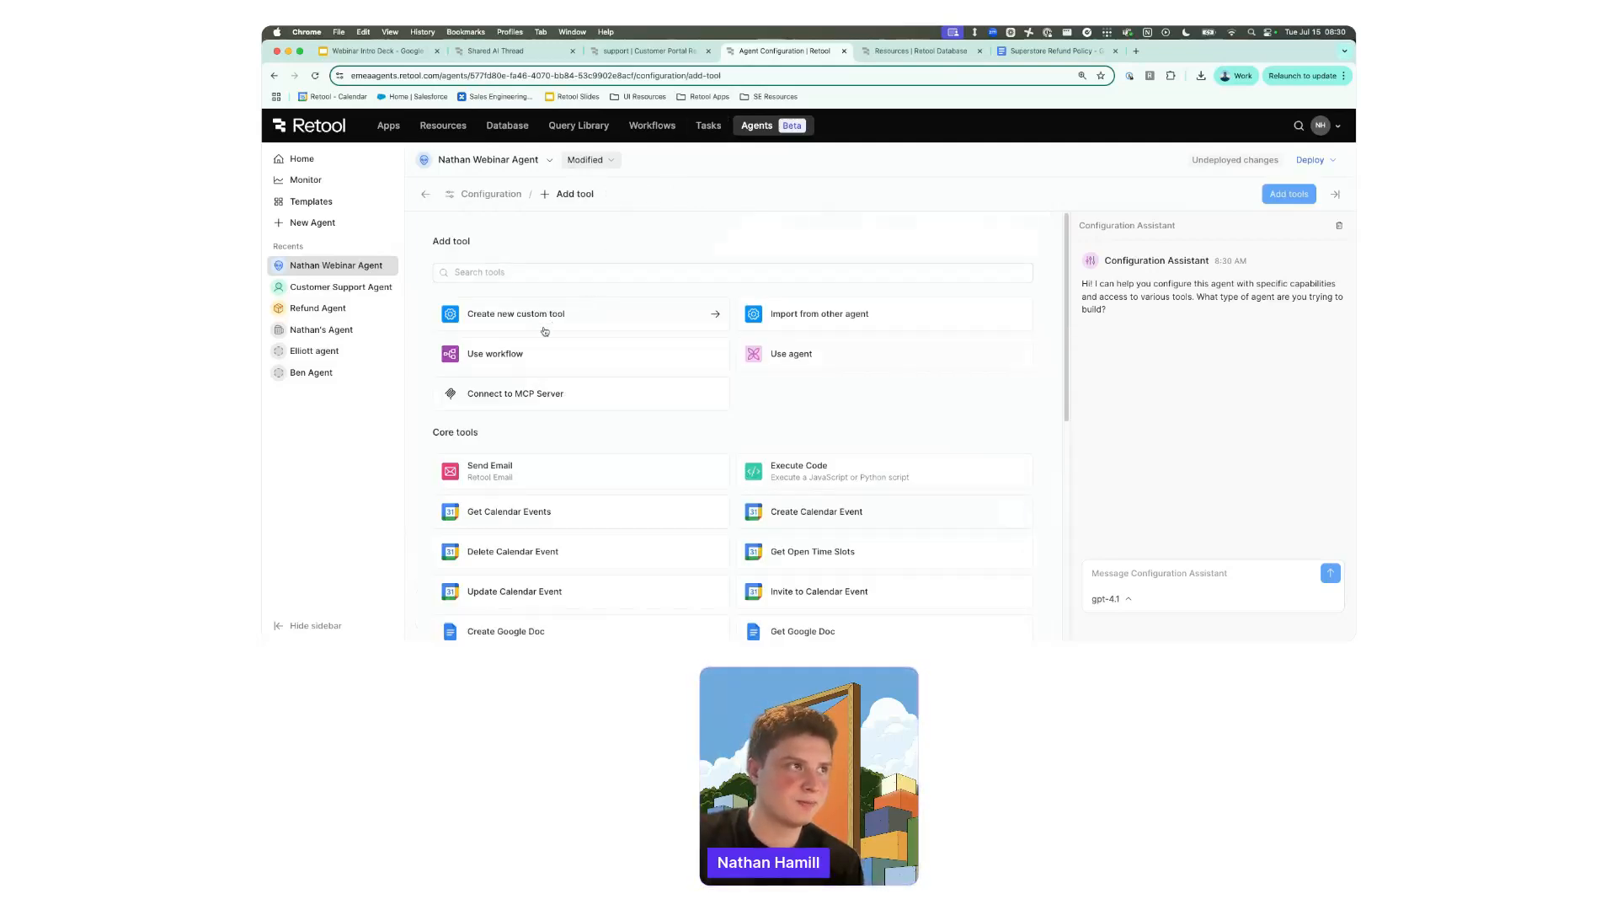
pyautogui.click(606, 314)
pyautogui.click(596, 299)
pyautogui.write('G')
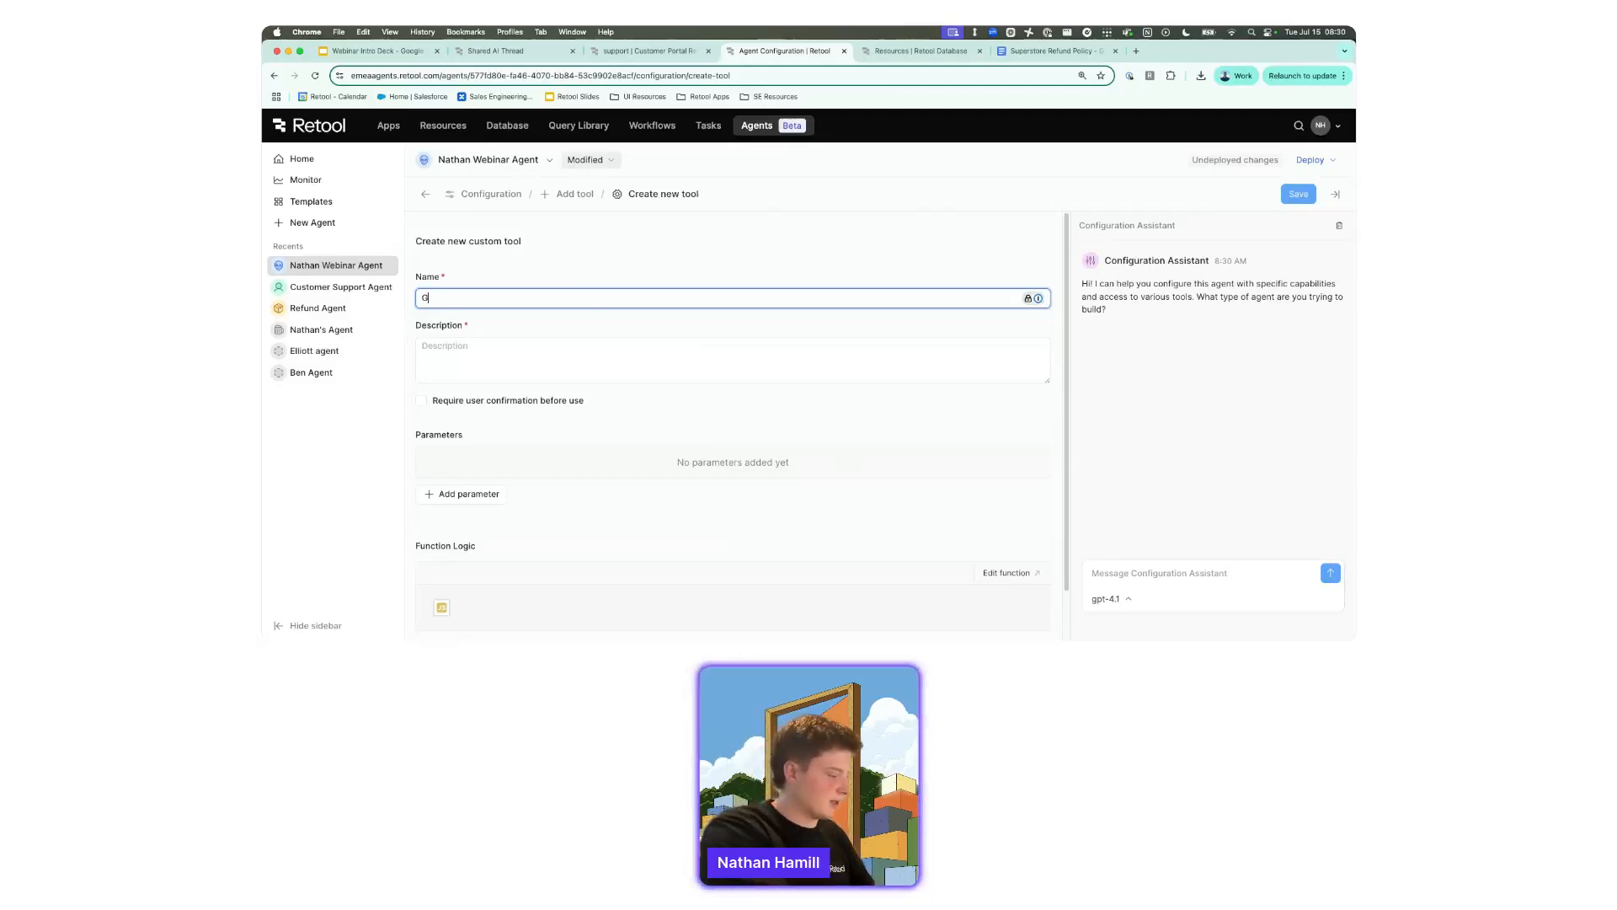
pyautogui.write('et Table Schema')
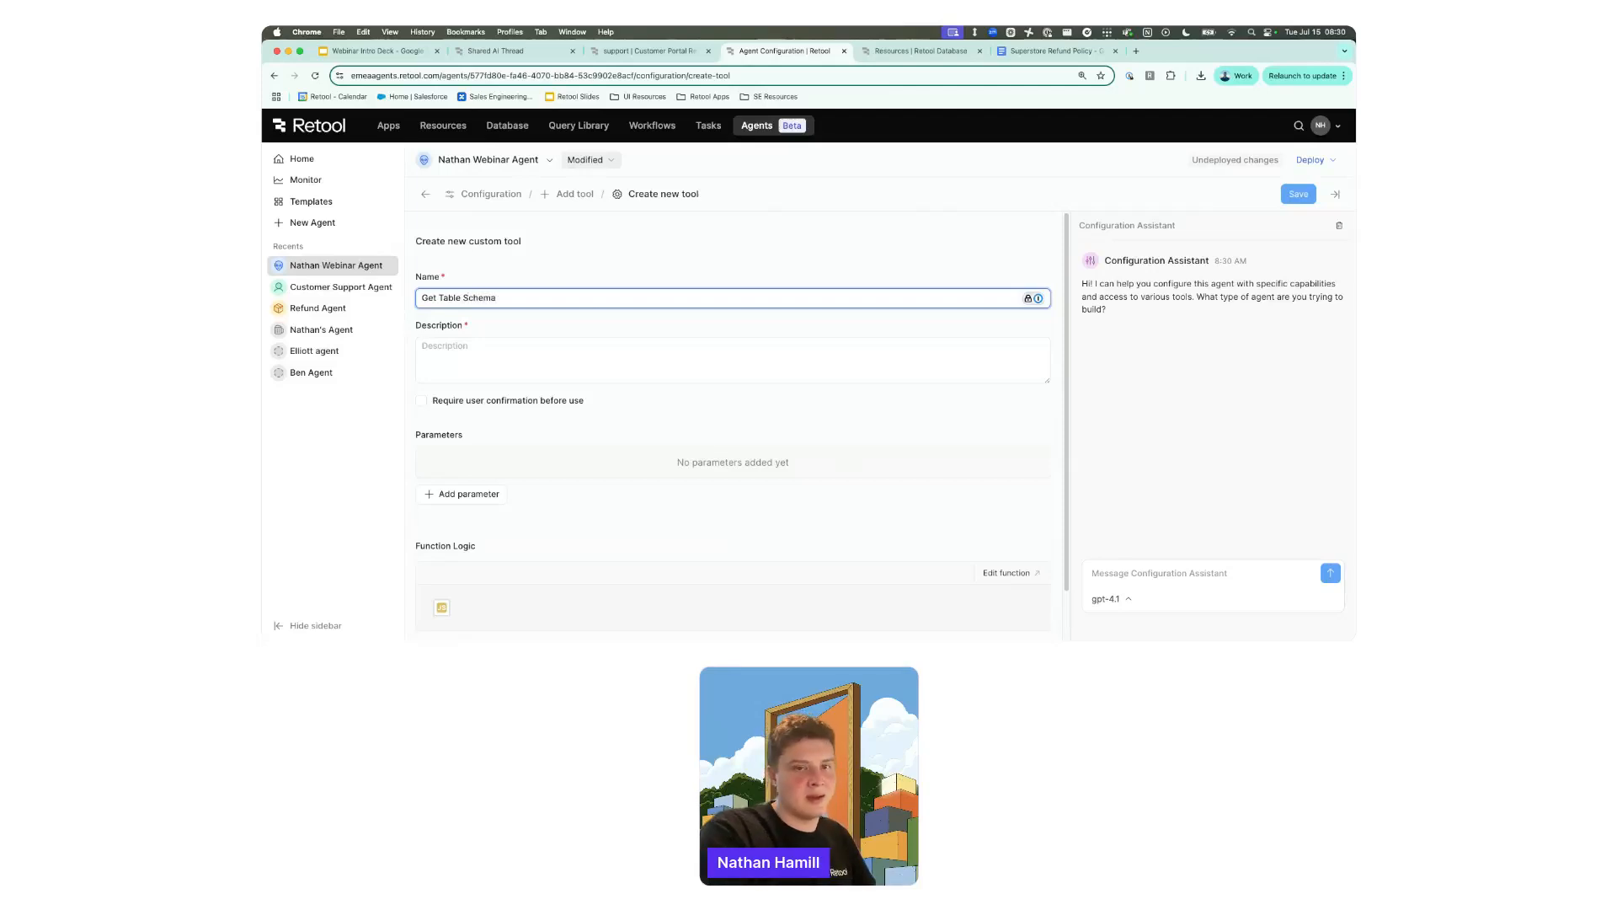
pyautogui.click(541, 364)
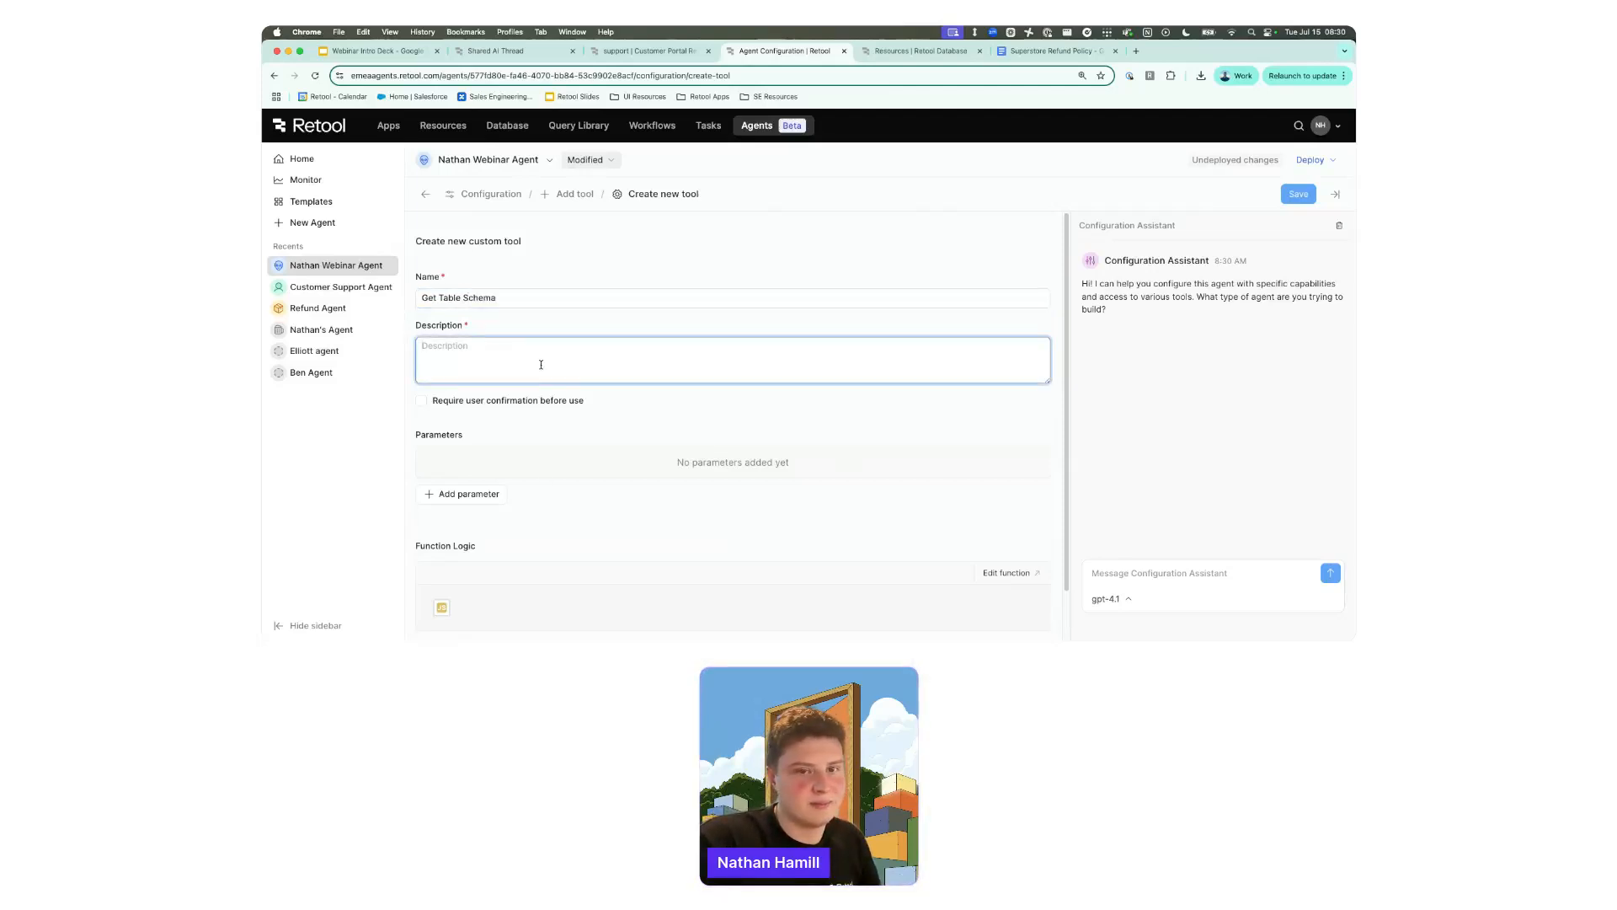
pyautogui.write('Get the t')
pyautogui.write('able schema.')
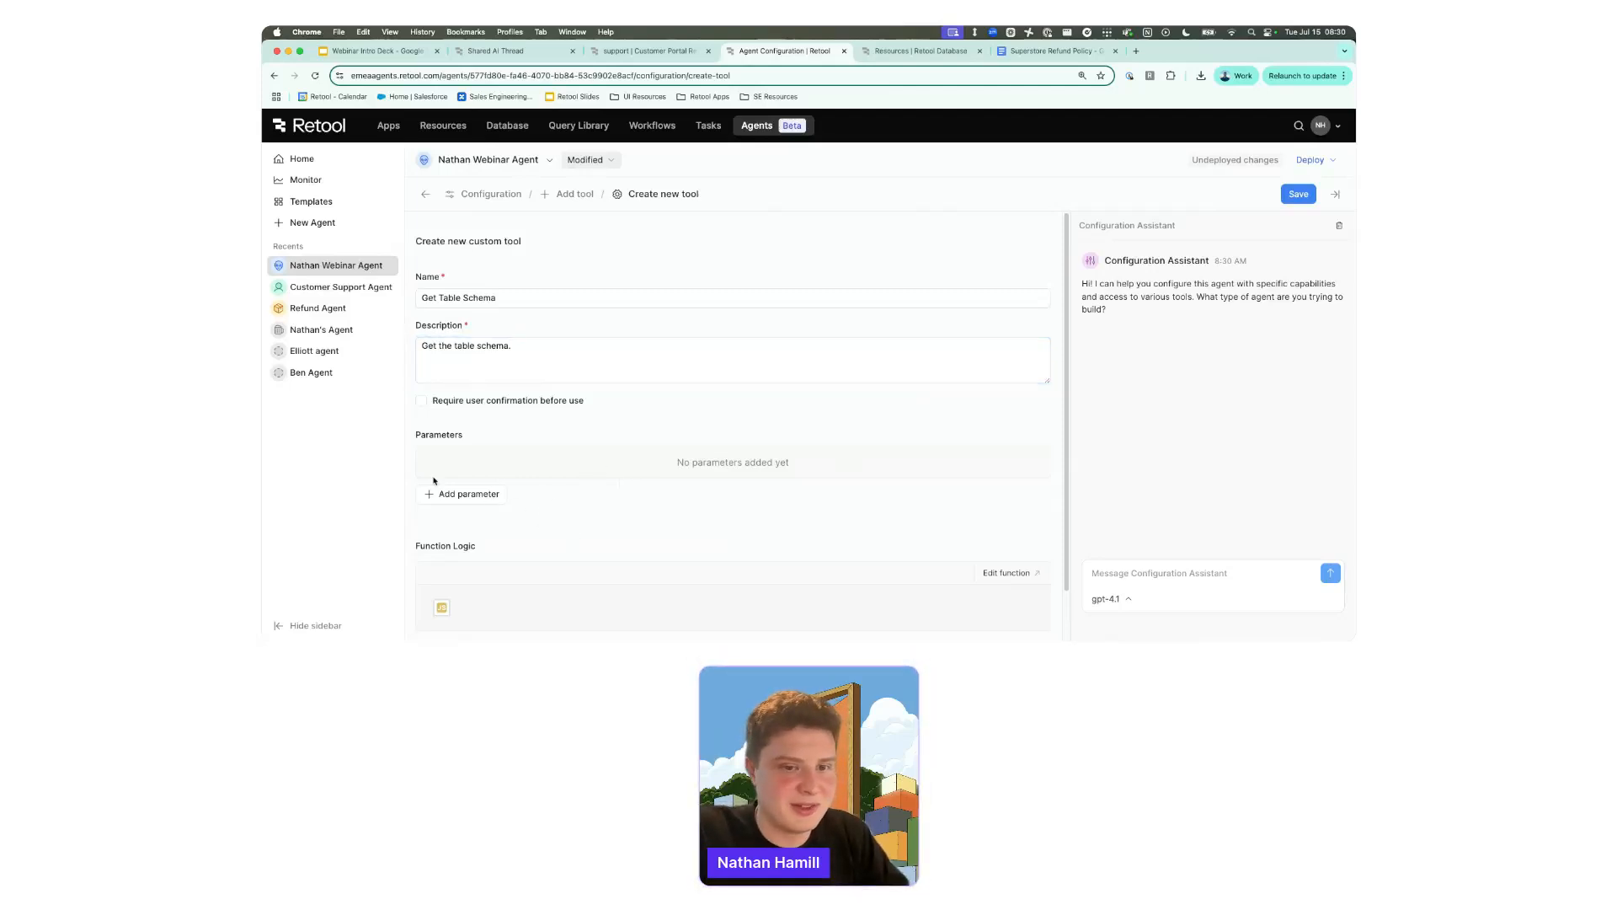
# Add a string parameter named table_name to the Get Table Schema tool.
pyautogui.click(461, 494)
pyautogui.write('table_name')
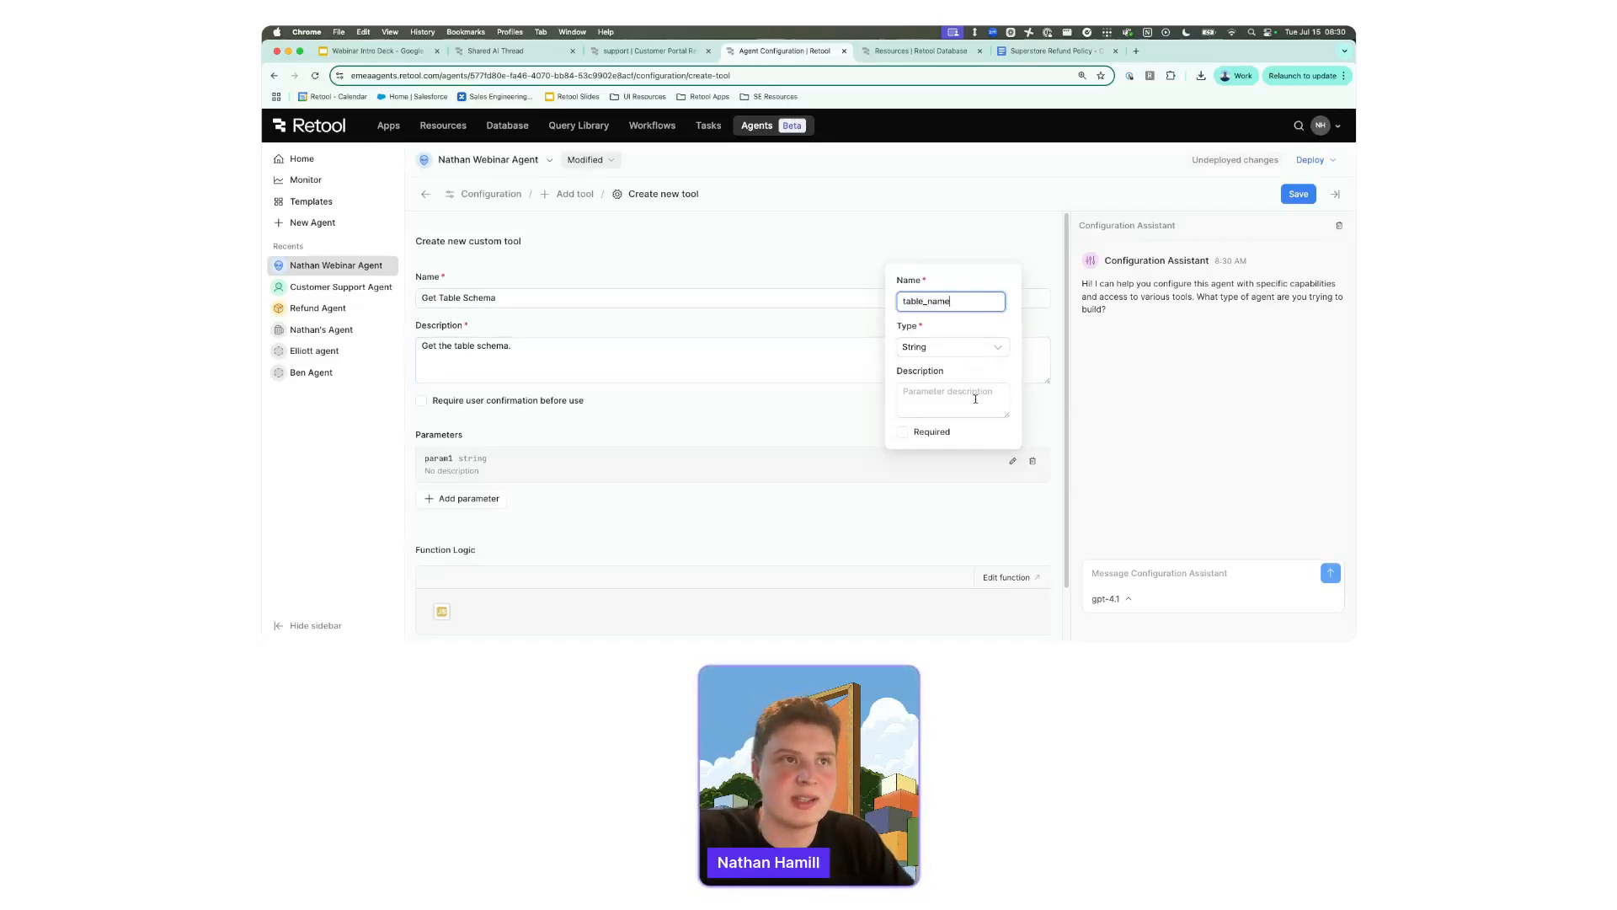
pyautogui.click(1032, 403)
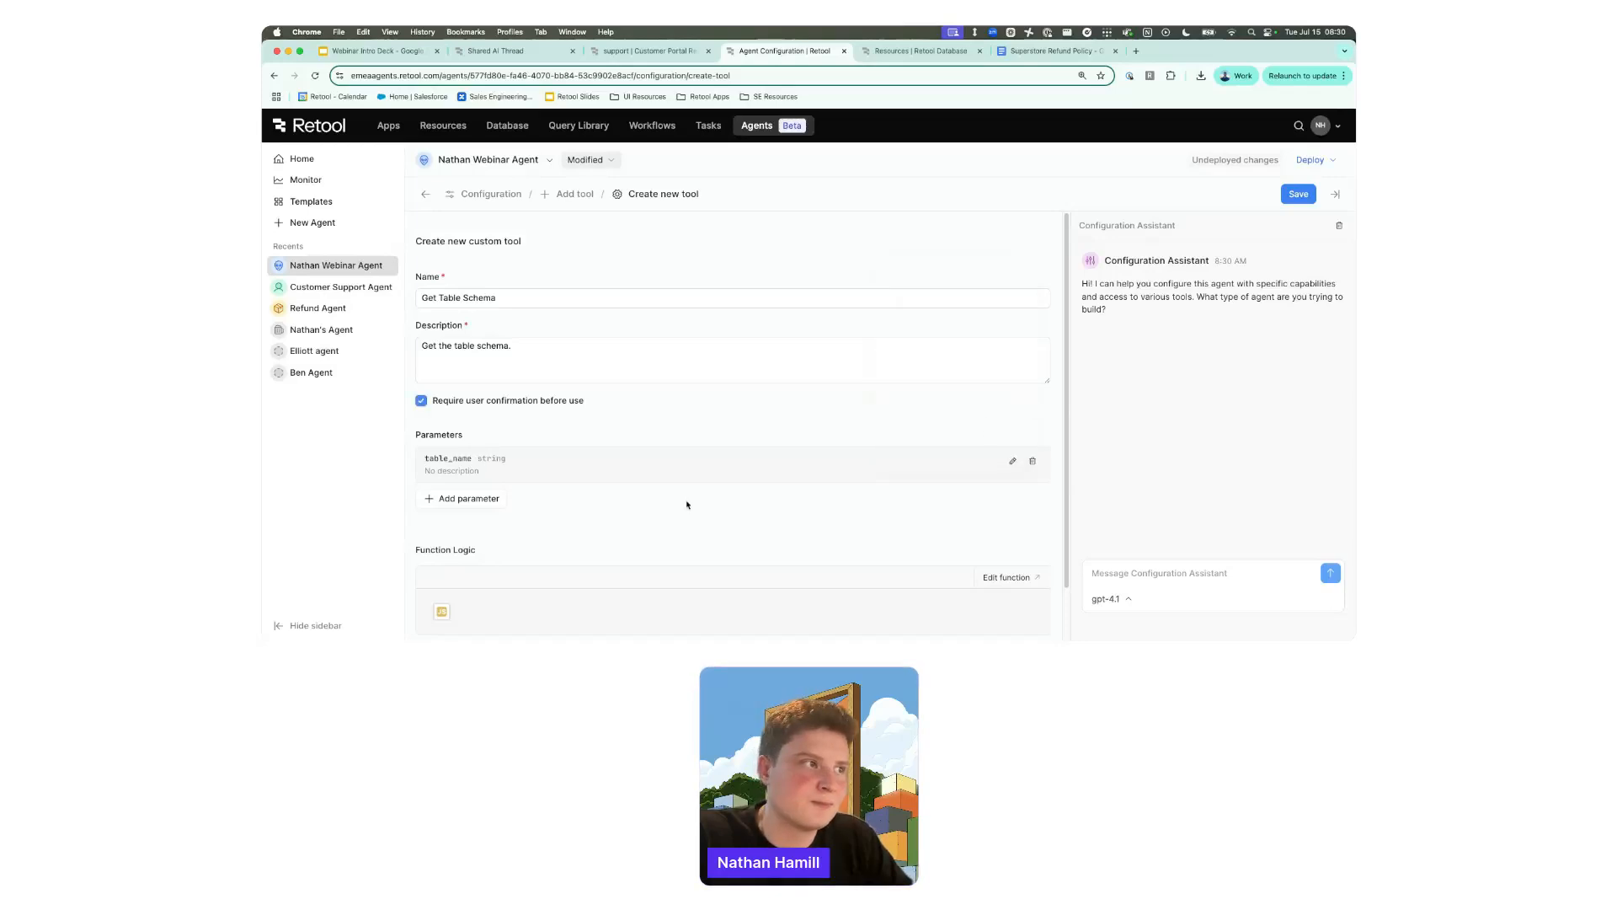
# Open the Get Table Schema tool's function logic and delete the default code1 block.
pyautogui.scroll(-1, 649, 527)
pyautogui.scroll(-1, 650, 527)
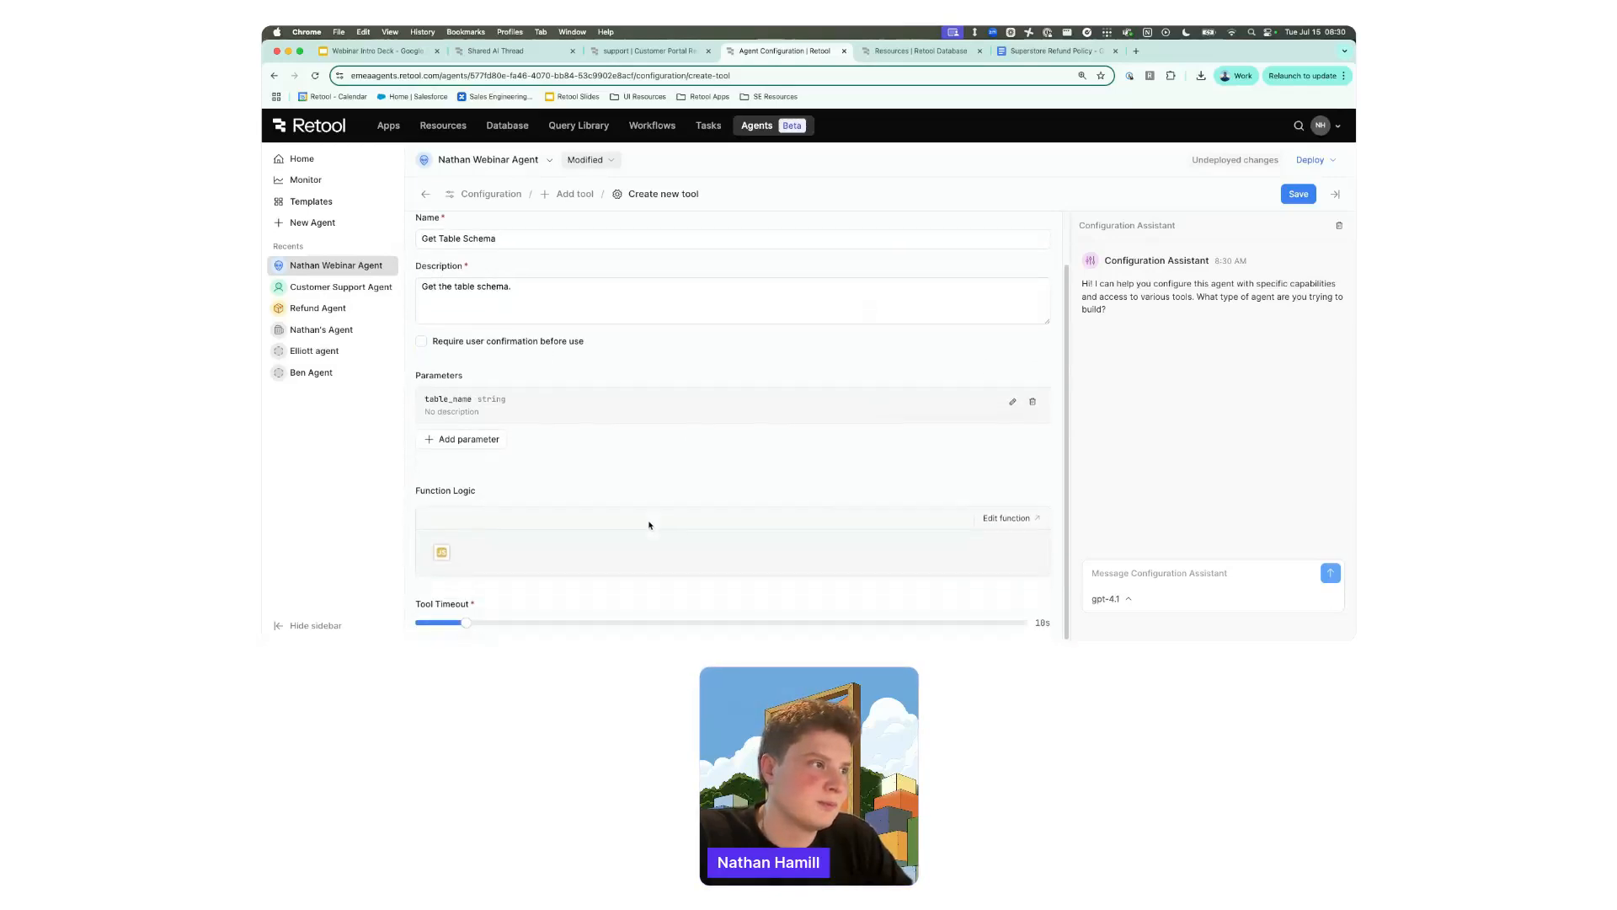
pyautogui.click(1007, 517)
pyautogui.click(942, 370)
pyautogui.click(969, 526)
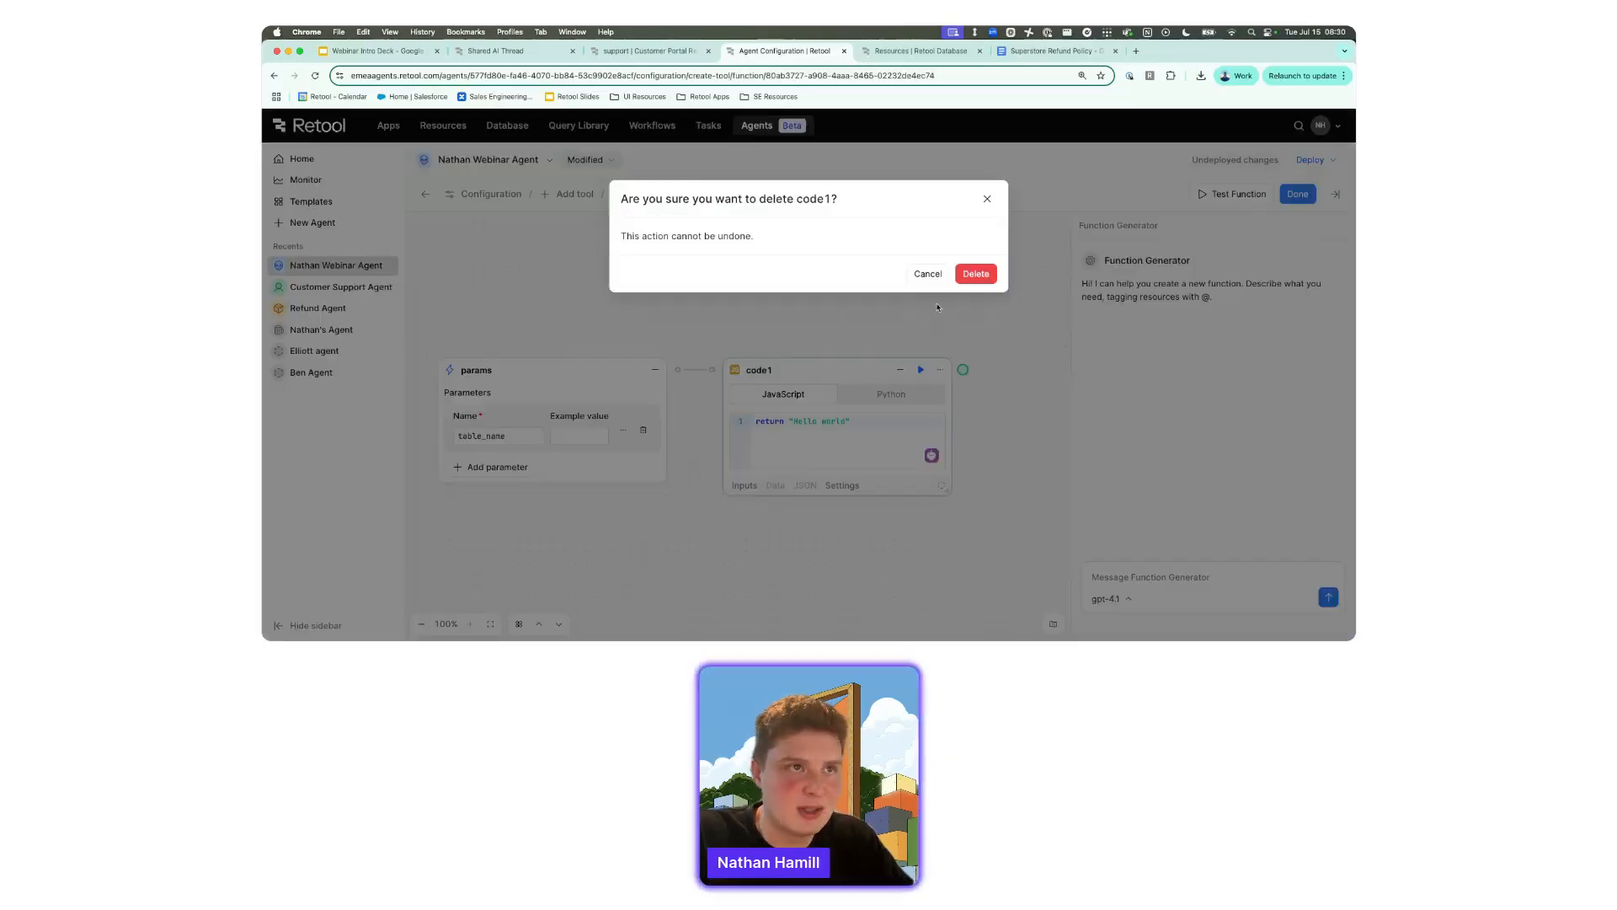
pyautogui.click(974, 272)
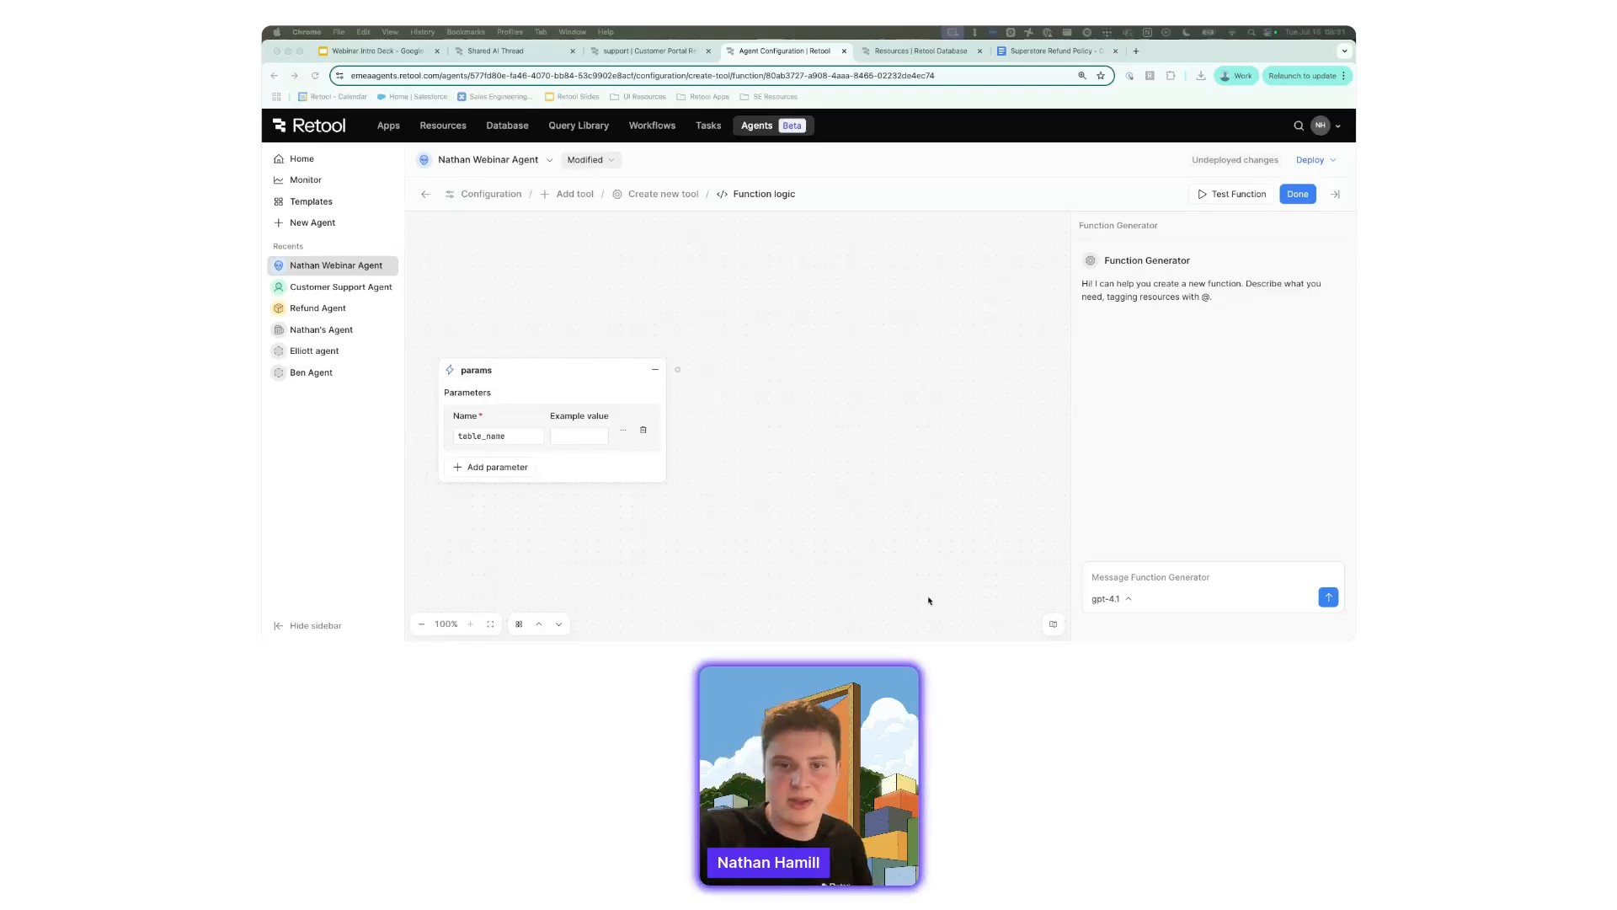
# Connect a new resource query block to the params block and set its resource to Retool Database.
pyautogui.moveTo(677, 369); pyautogui.dragTo(786, 359)
pyautogui.click(834, 379)
pyautogui.click(876, 394)
pyautogui.click(870, 245)
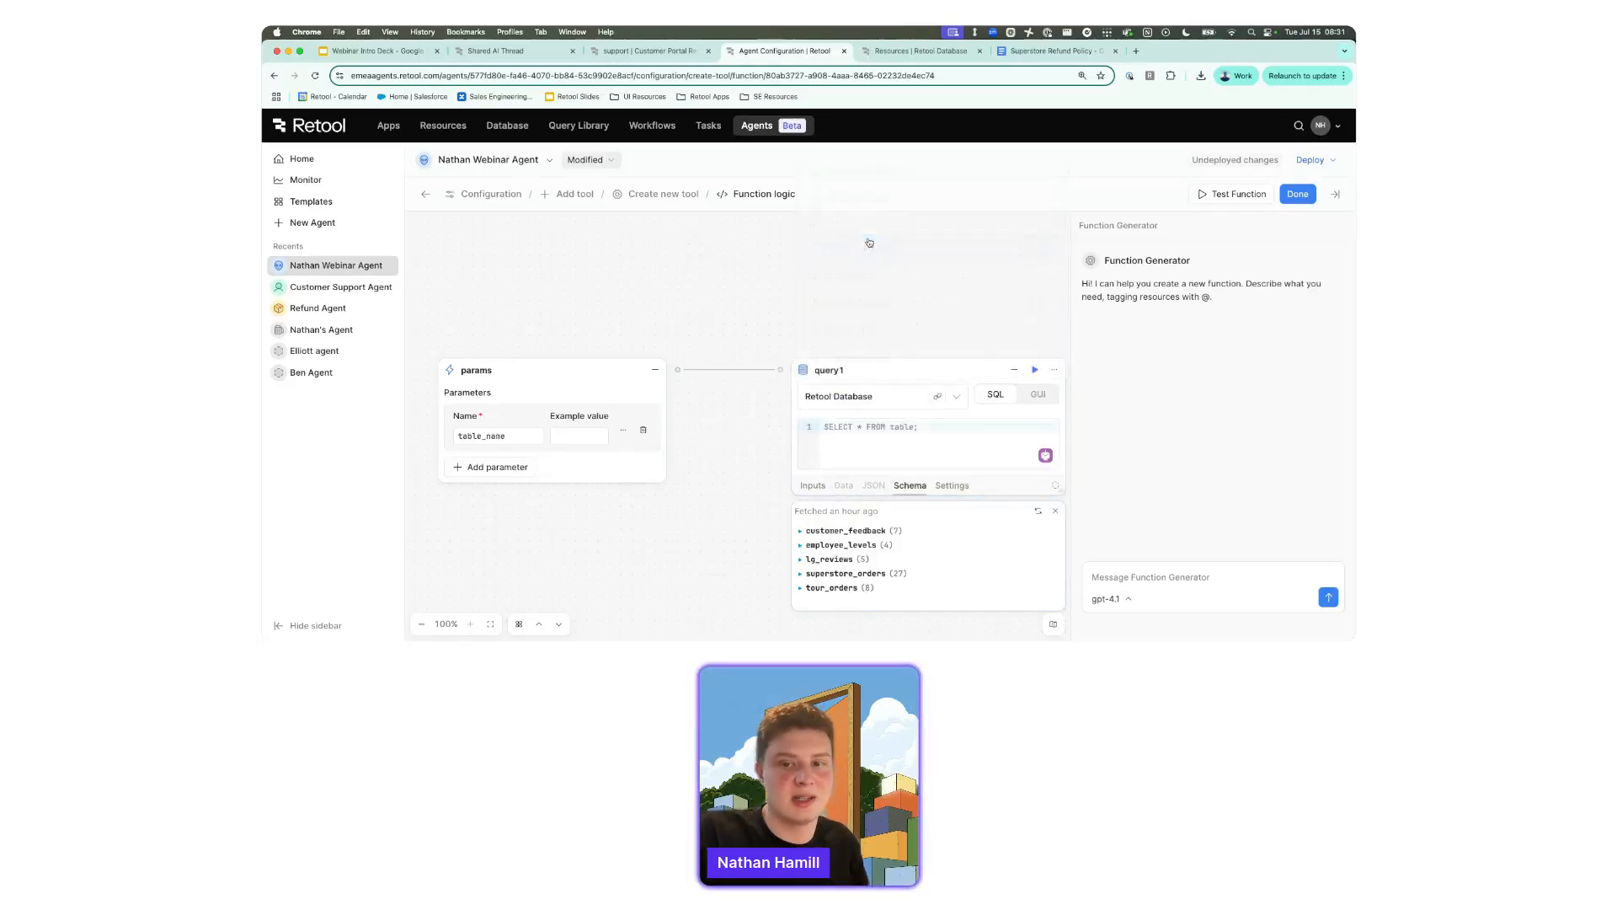
# Paste SQL selecting column_name and data_type from information_schema.columns joined to information_schema.tables, filtered by 'public' and '{{ params.table_name }}', and enlarge the query block.
pyautogui.press('super+a')
pyautogui.press('super+v')
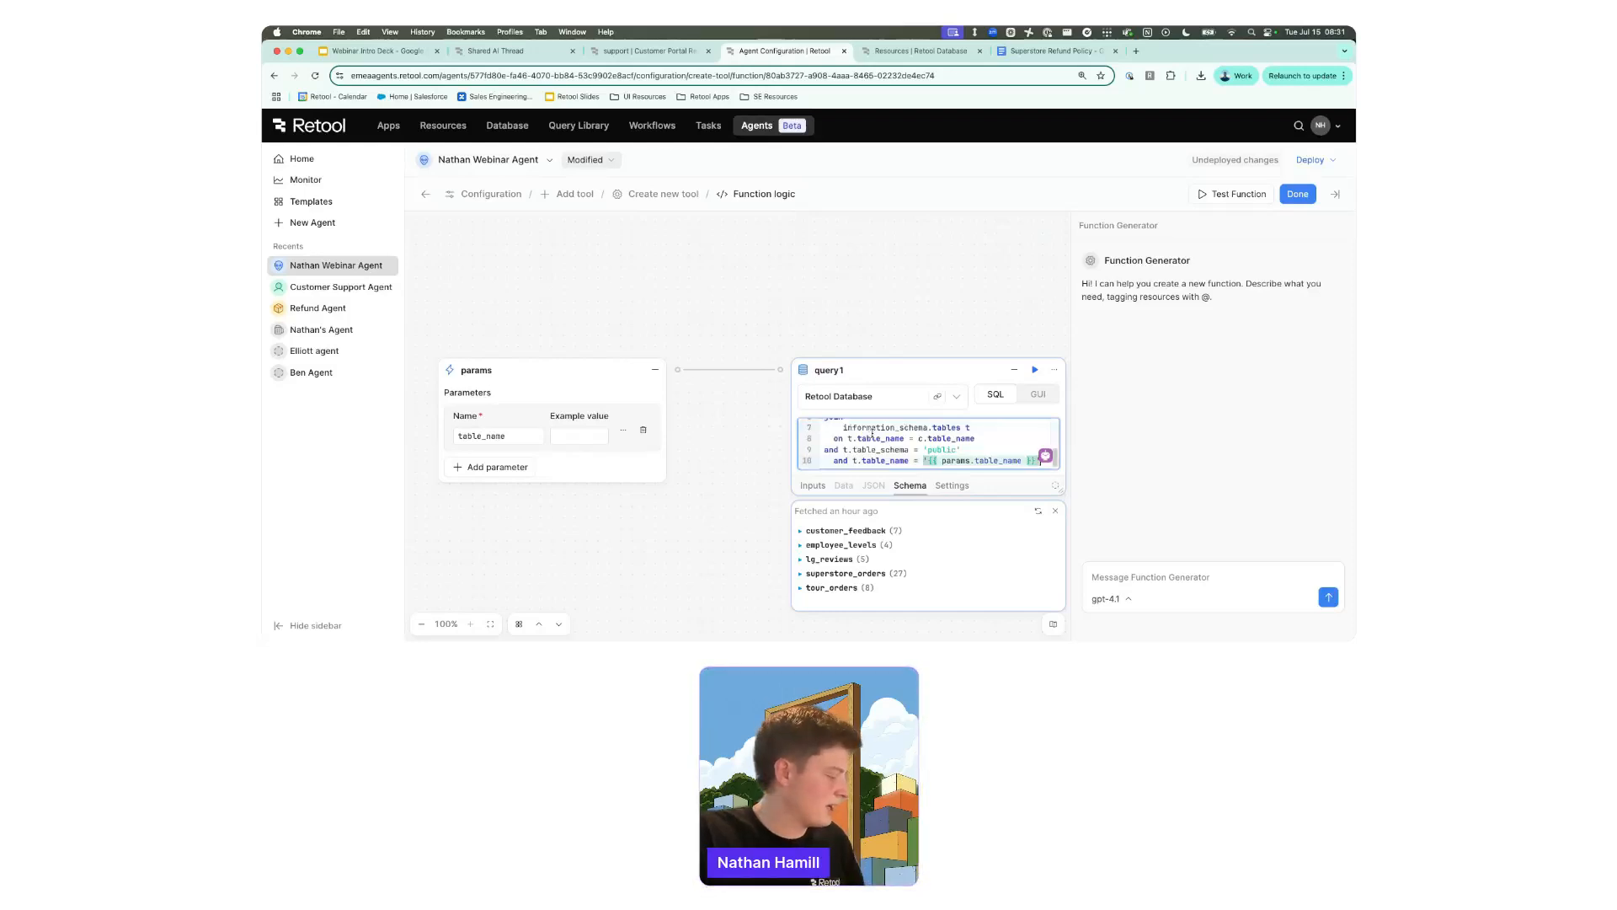
pyautogui.click(811, 379)
pyautogui.moveTo(841, 493); pyautogui.dragTo(825, 597)
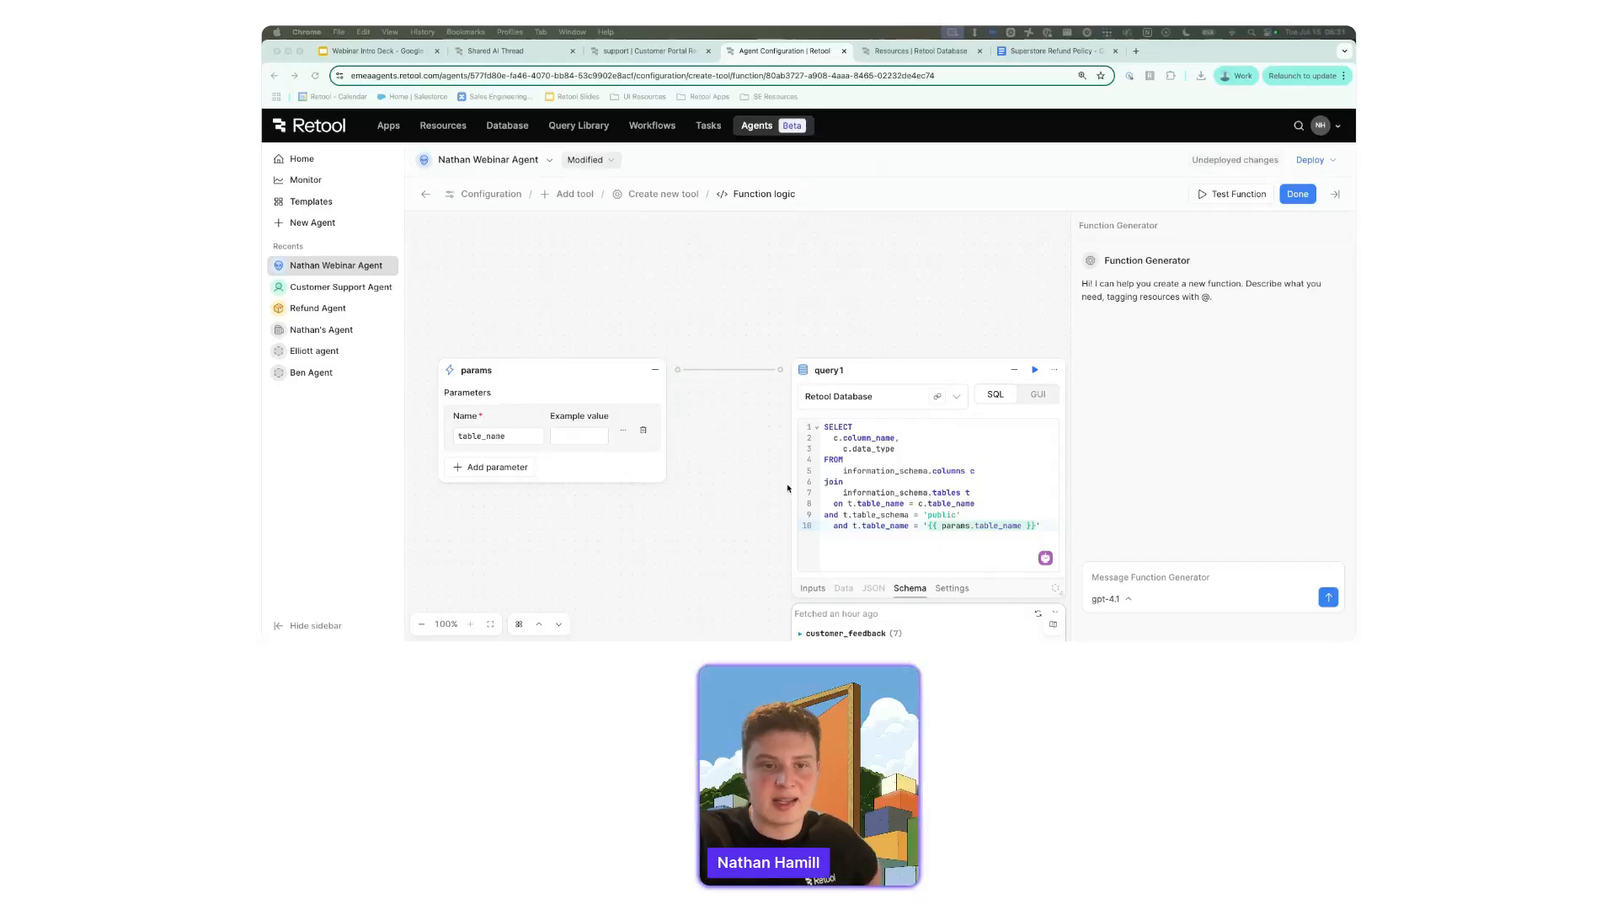
# Set the table_name parameter's example value to superstore_orders, run the schema query and review the returned columns.
pyautogui.click(574, 434)
pyautogui.write('superstore_orders')
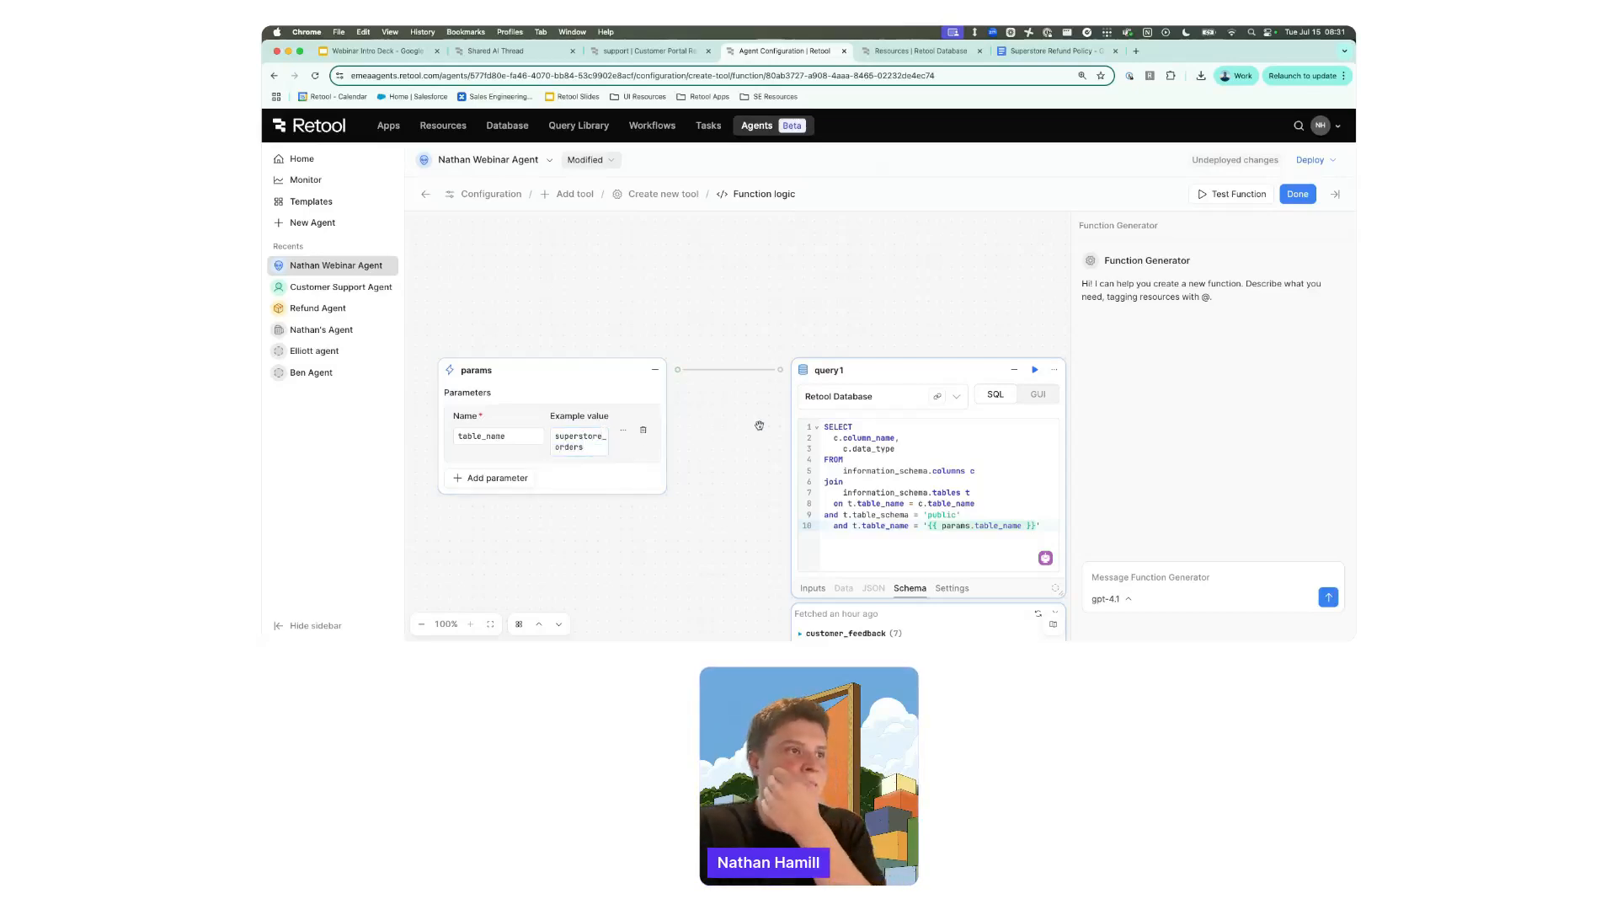
pyautogui.hscroll(5, 749, 337)
pyautogui.click(792, 305)
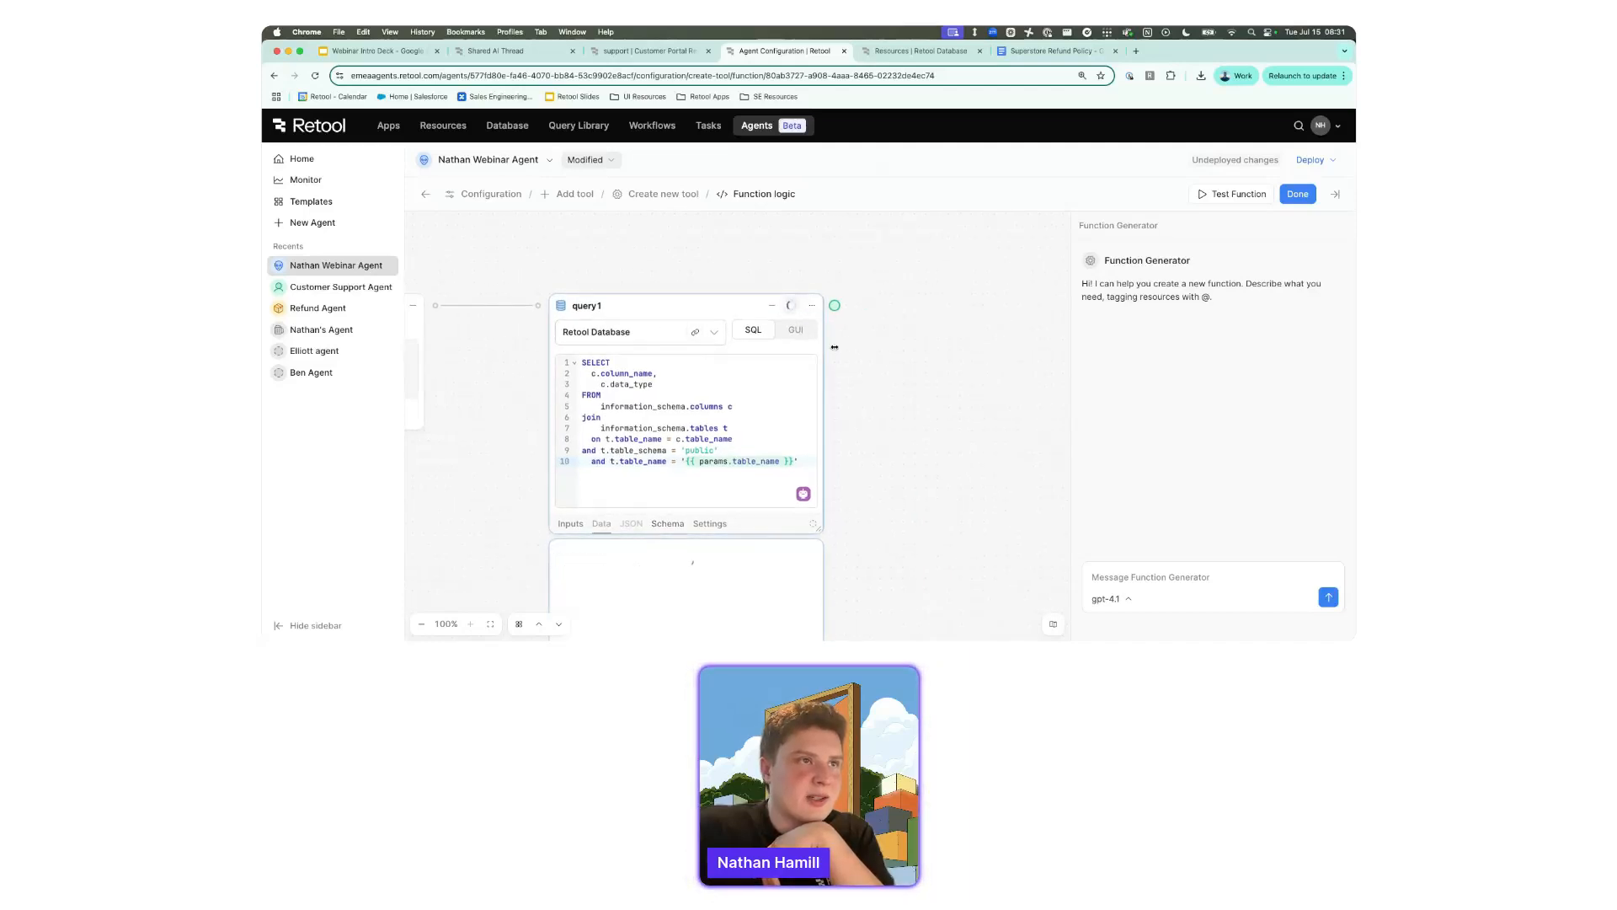
pyautogui.scroll(-5, 899, 544)
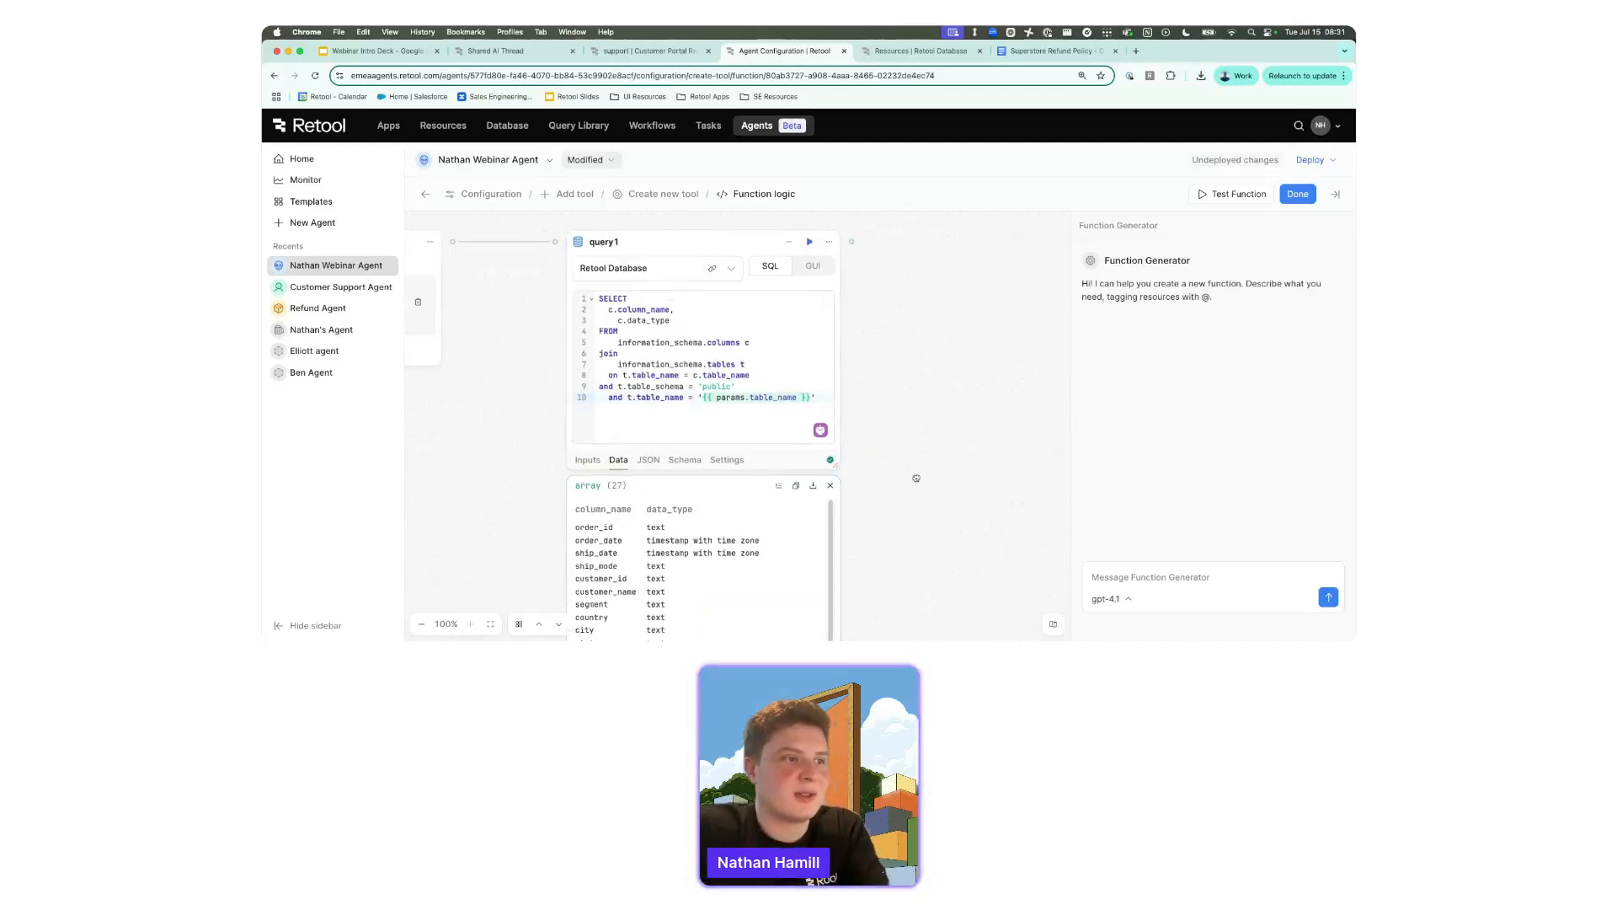
pyautogui.scroll(-5, 710, 548)
pyautogui.scroll(3, 710, 548)
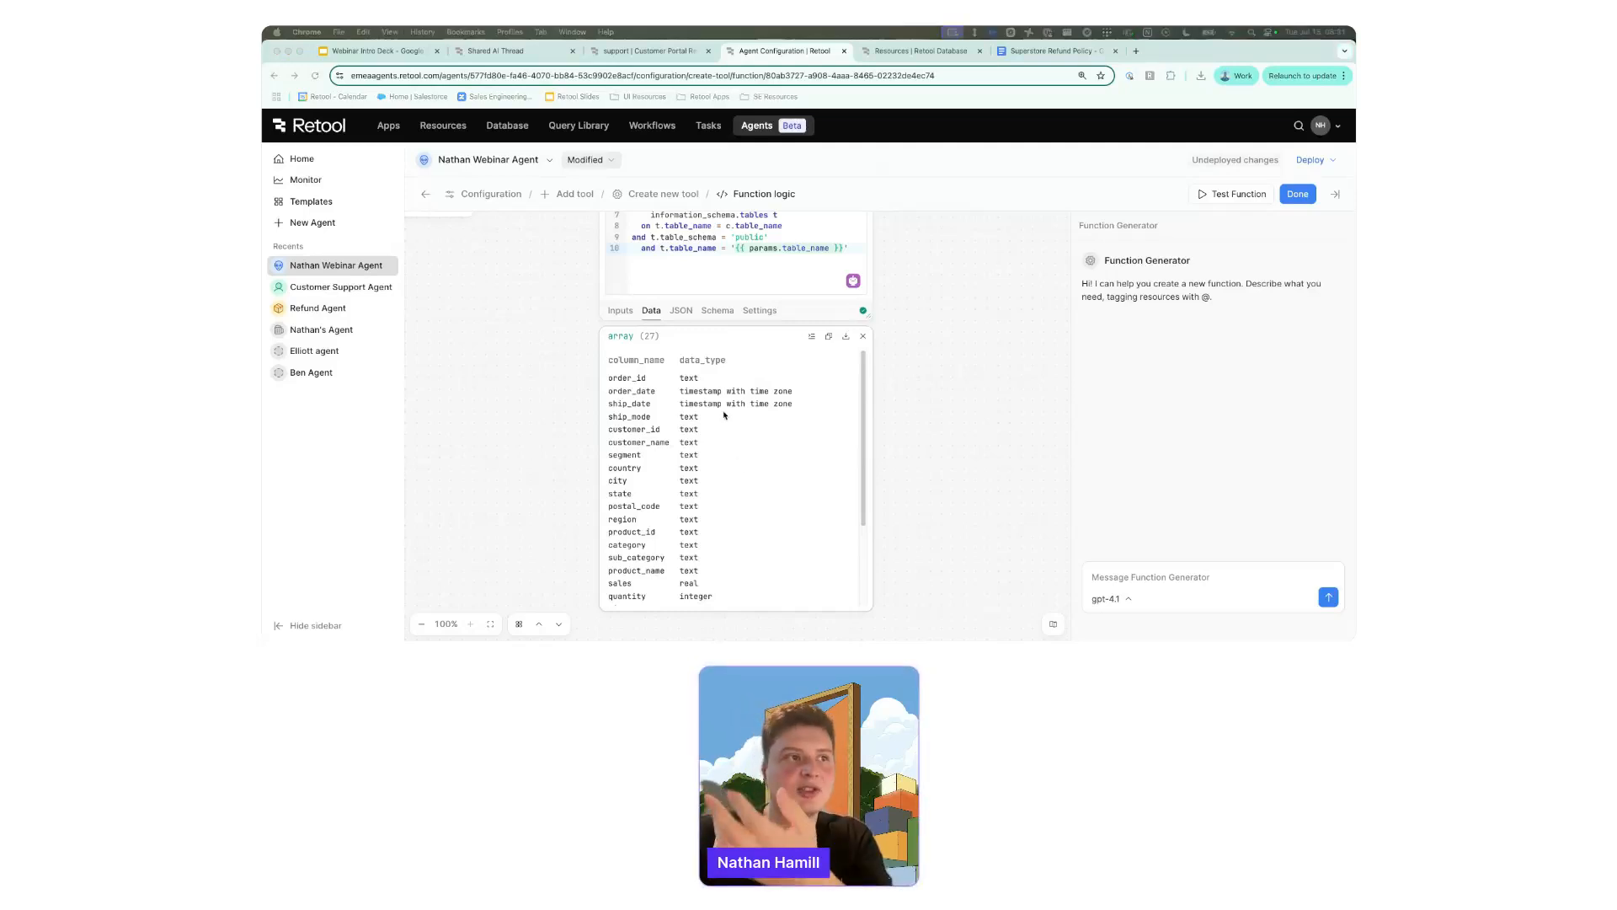
pyautogui.click(742, 431)
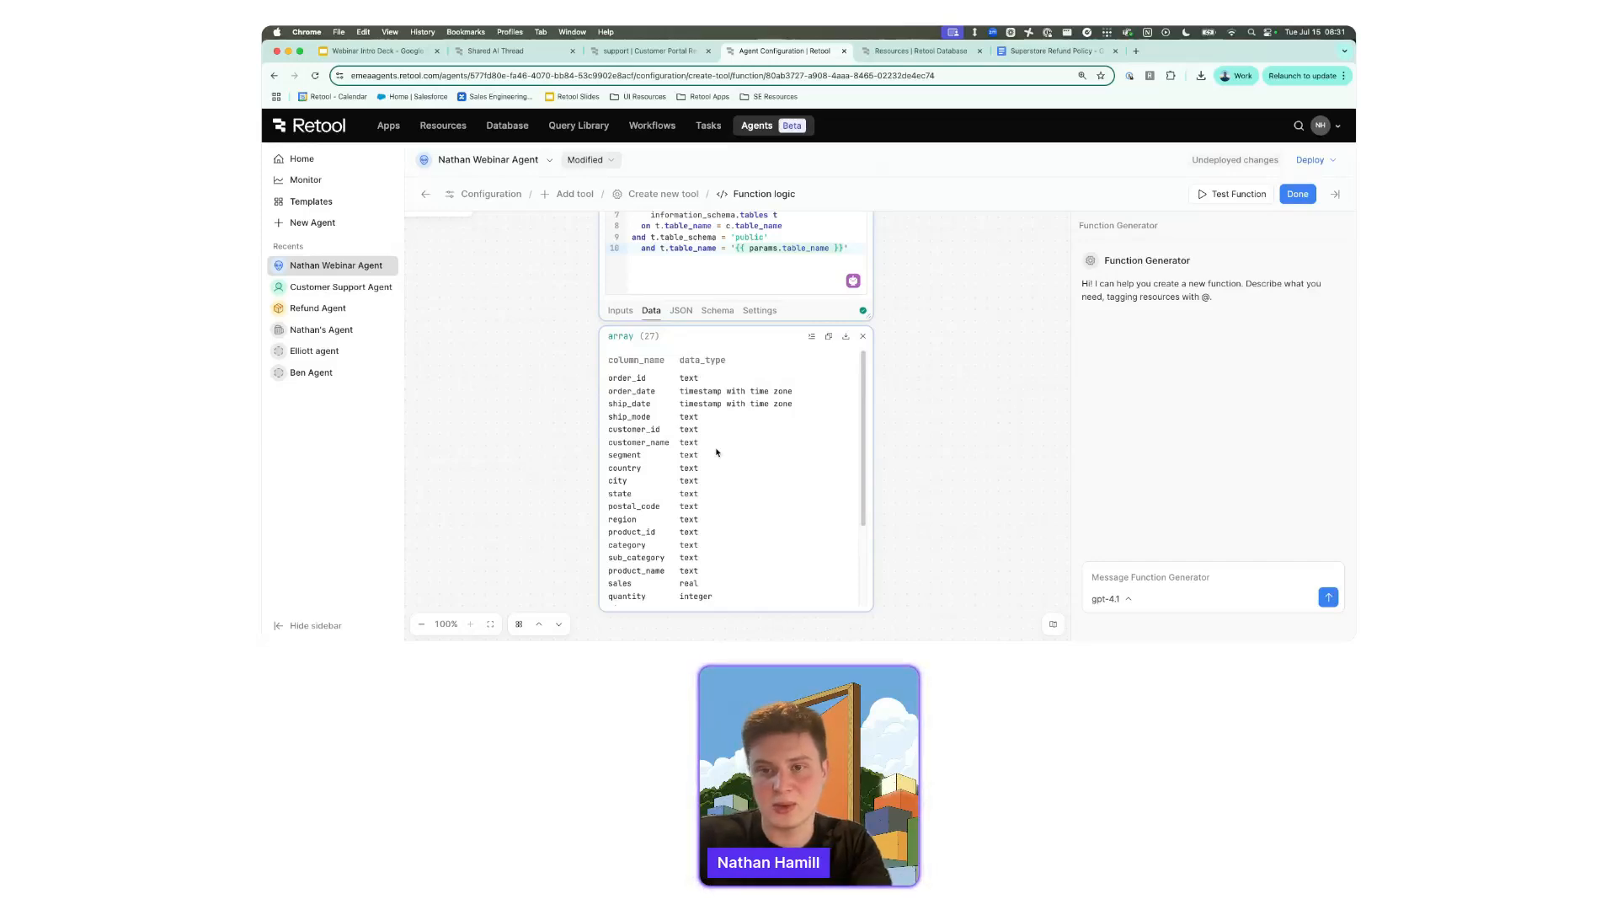
# Finish the function logic and save the Get Table Schema tool to the agent.
pyautogui.scroll(3, 937, 357)
pyautogui.scroll(5, 937, 358)
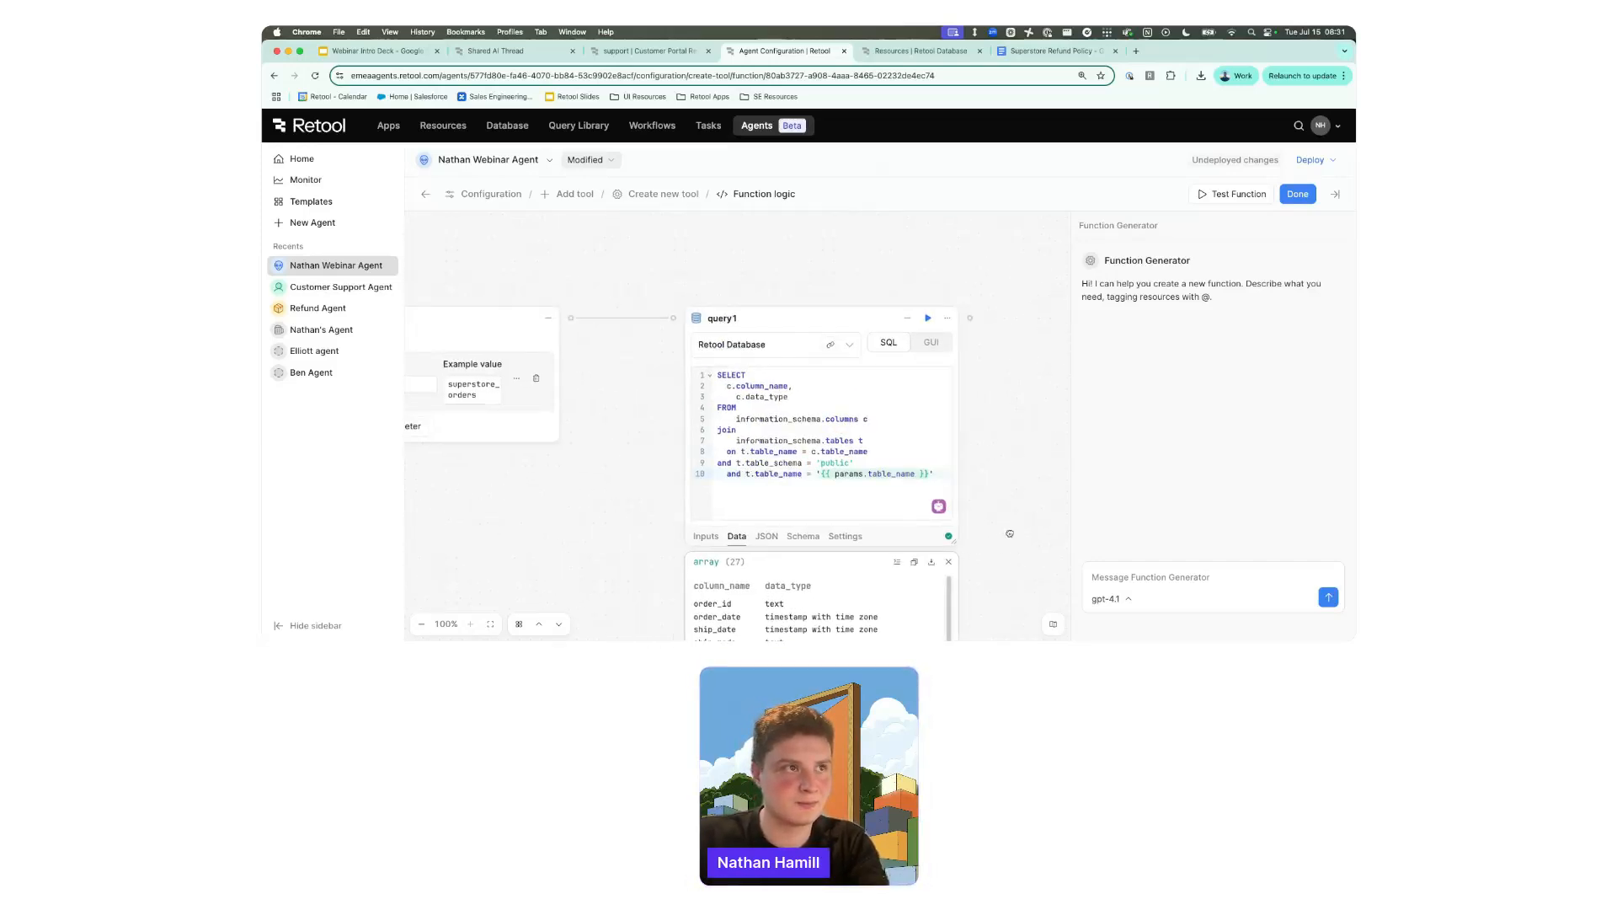
pyautogui.click(1295, 194)
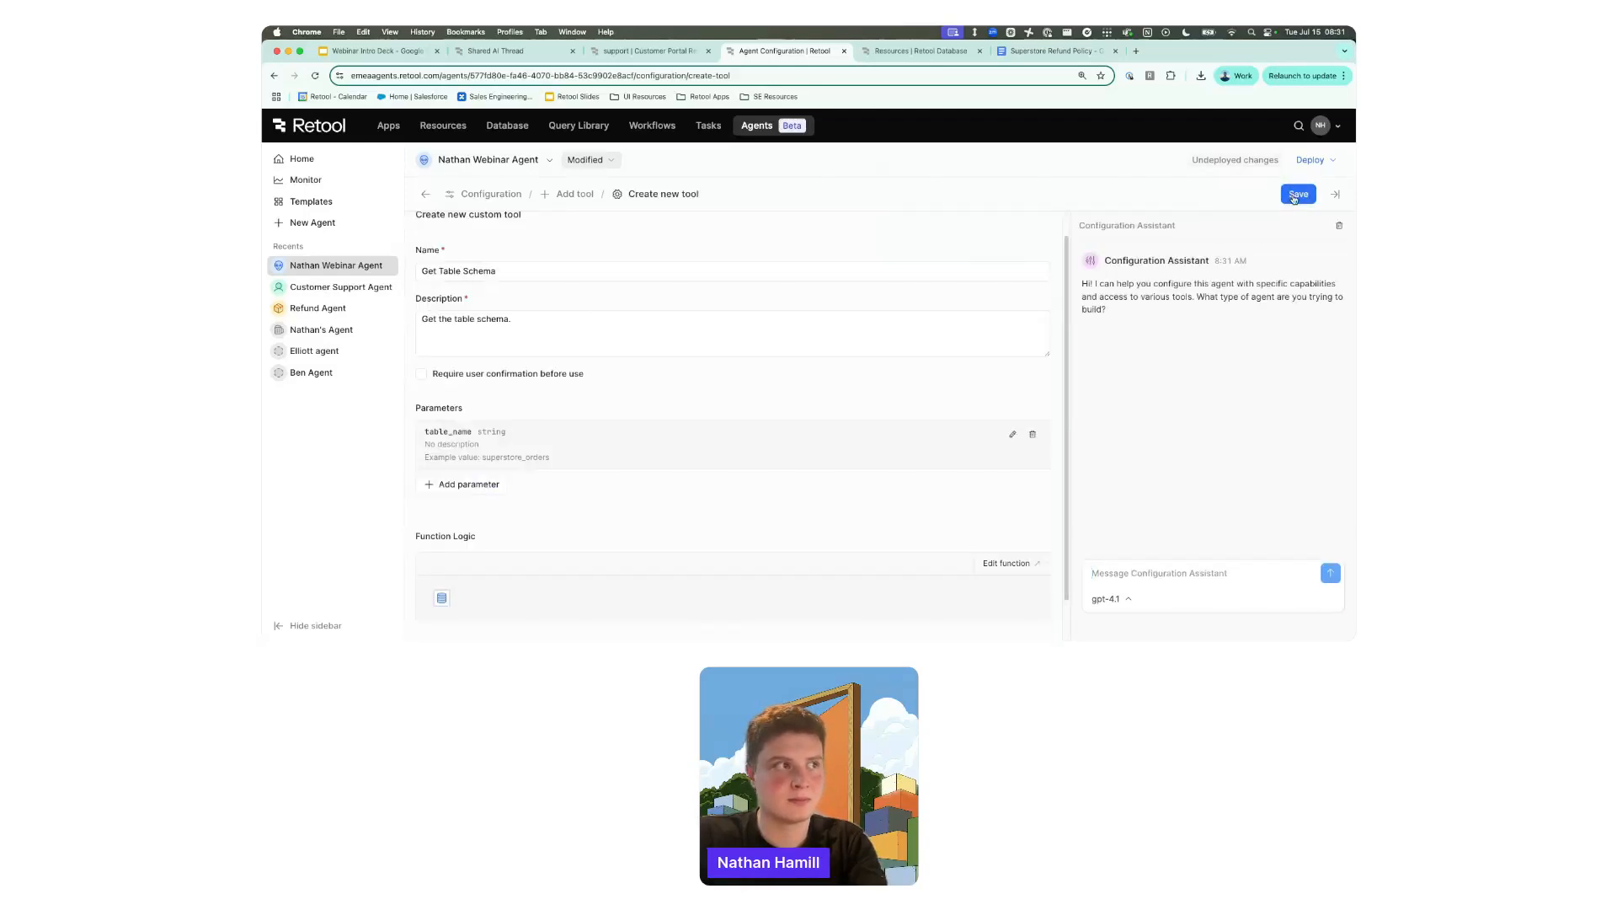
pyautogui.click(1297, 194)
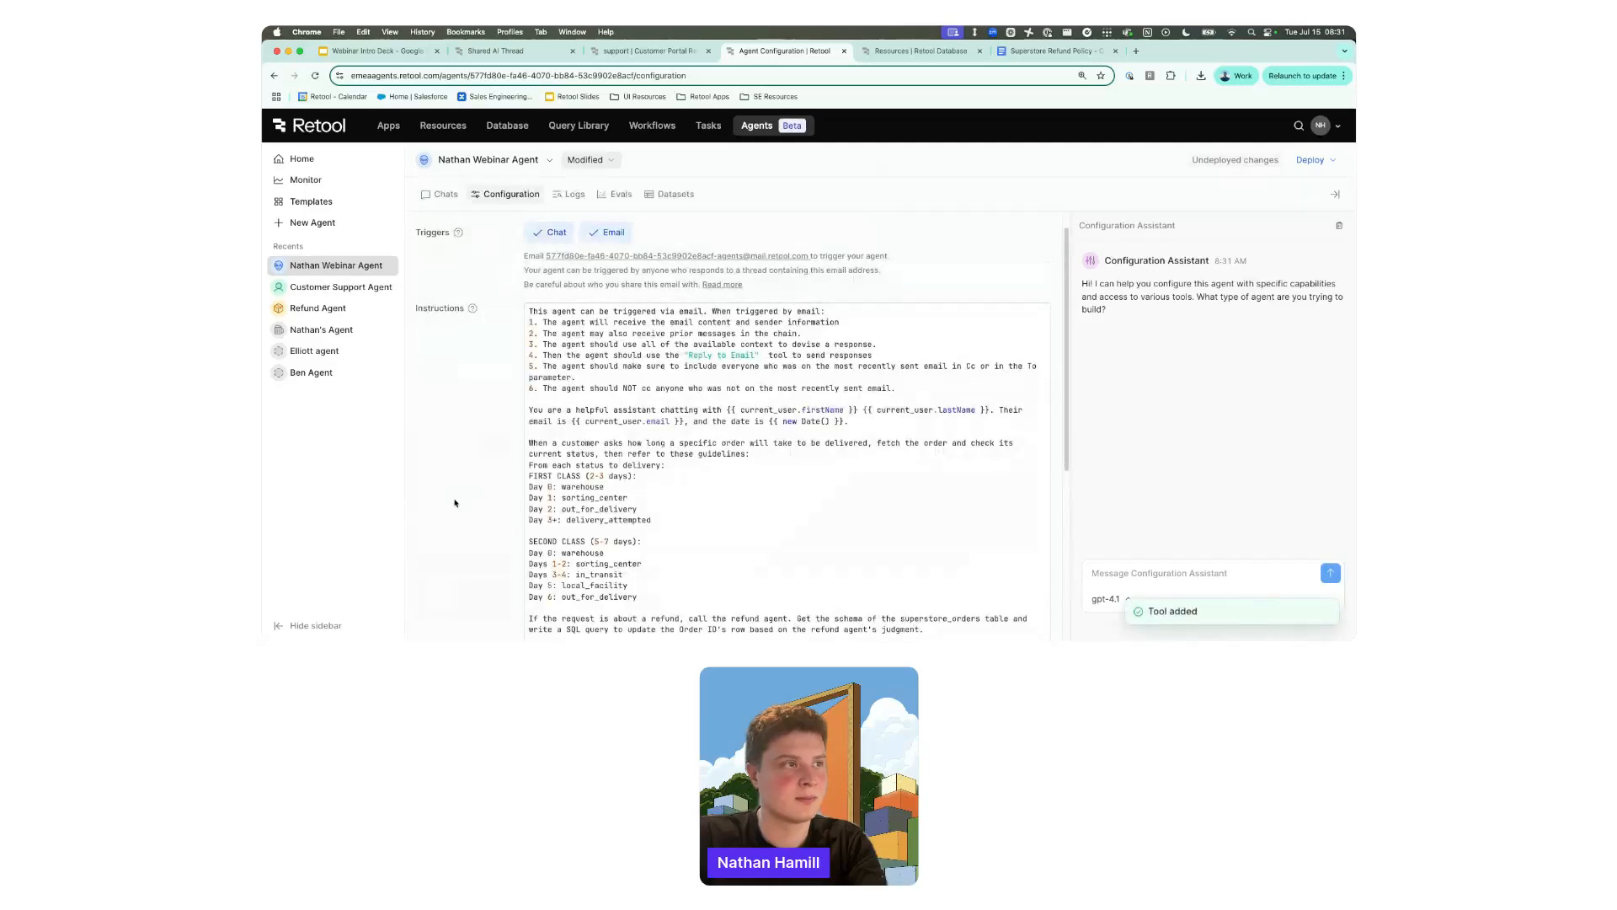
# Start another custom tool for the agent and name it Update Table.
pyautogui.scroll(-5, 455, 503)
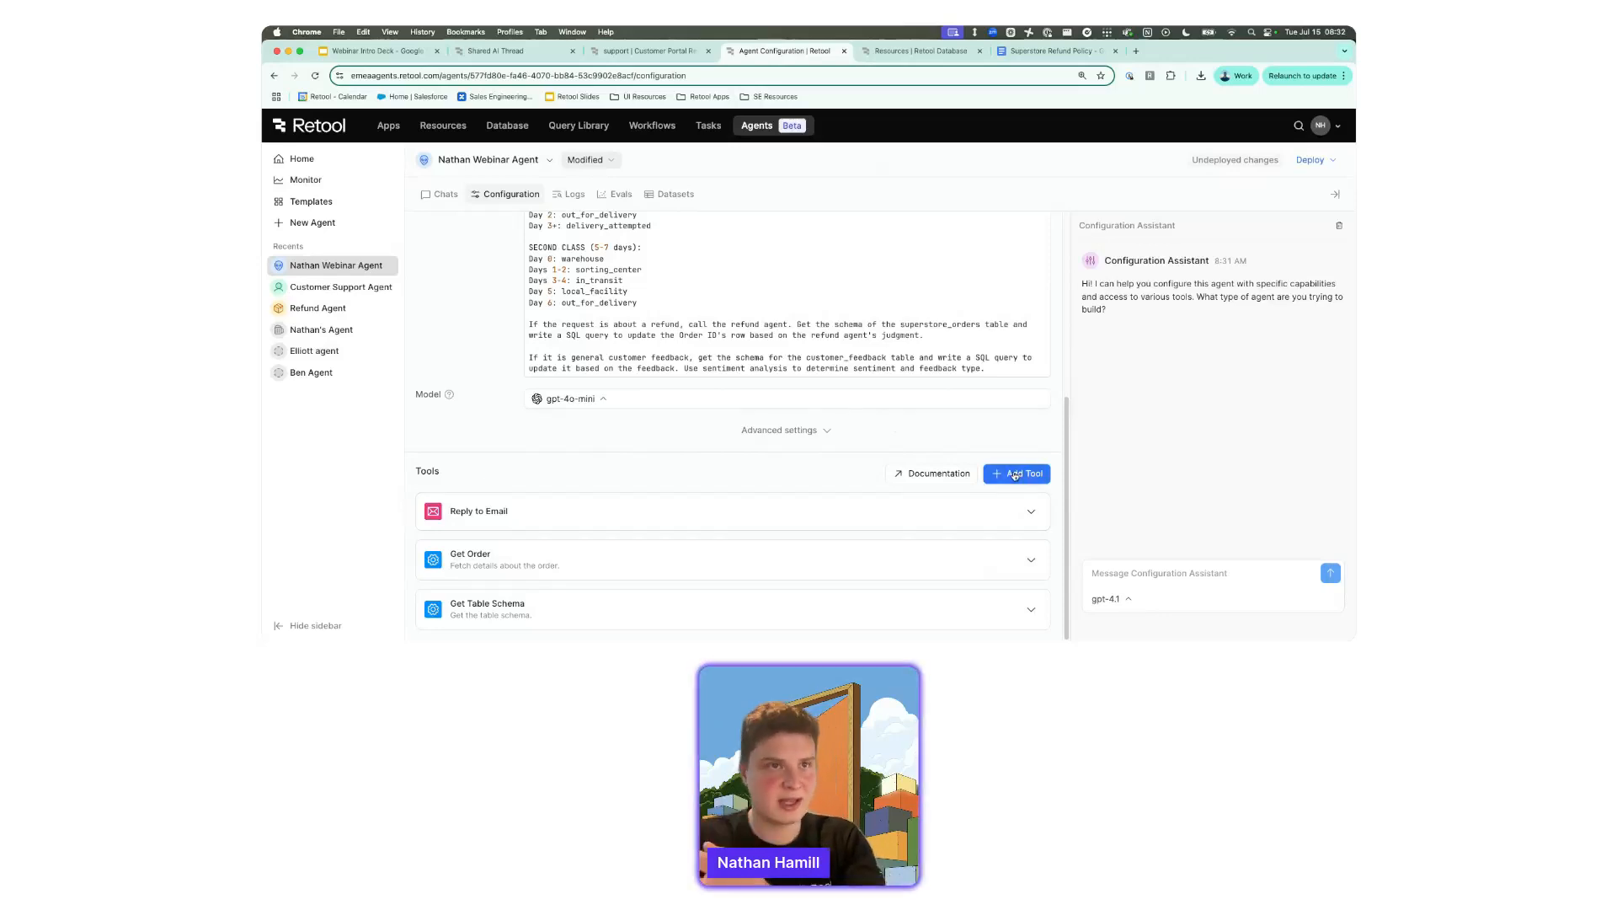
pyautogui.click(1016, 474)
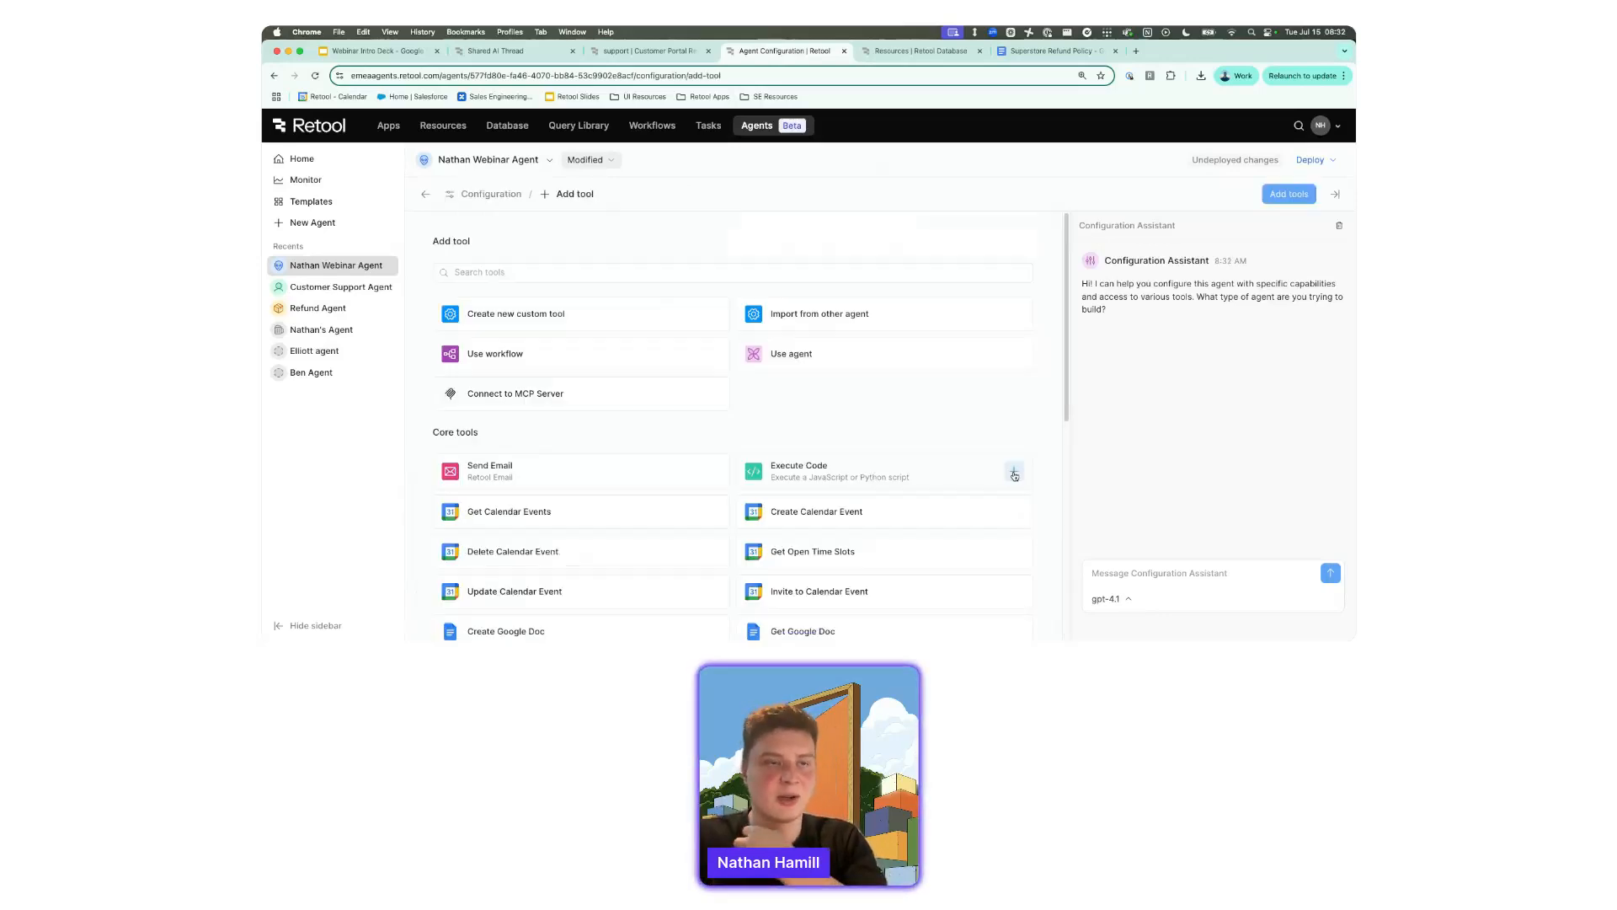
pyautogui.click(611, 314)
pyautogui.click(608, 304)
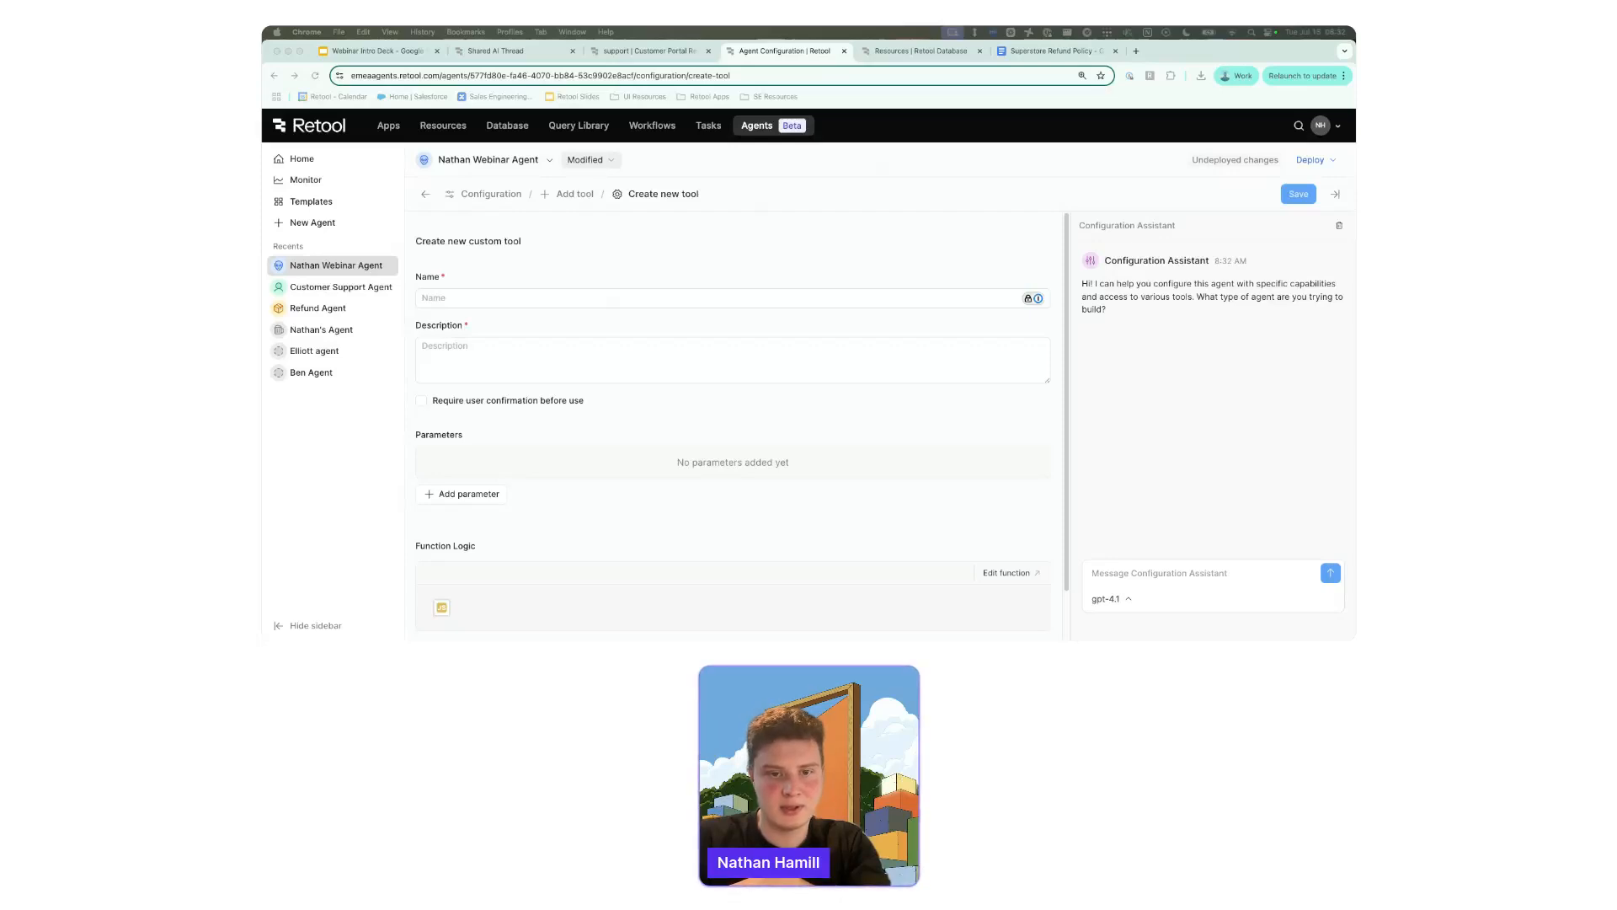
pyautogui.click(531, 297)
pyautogui.write('Update Table')
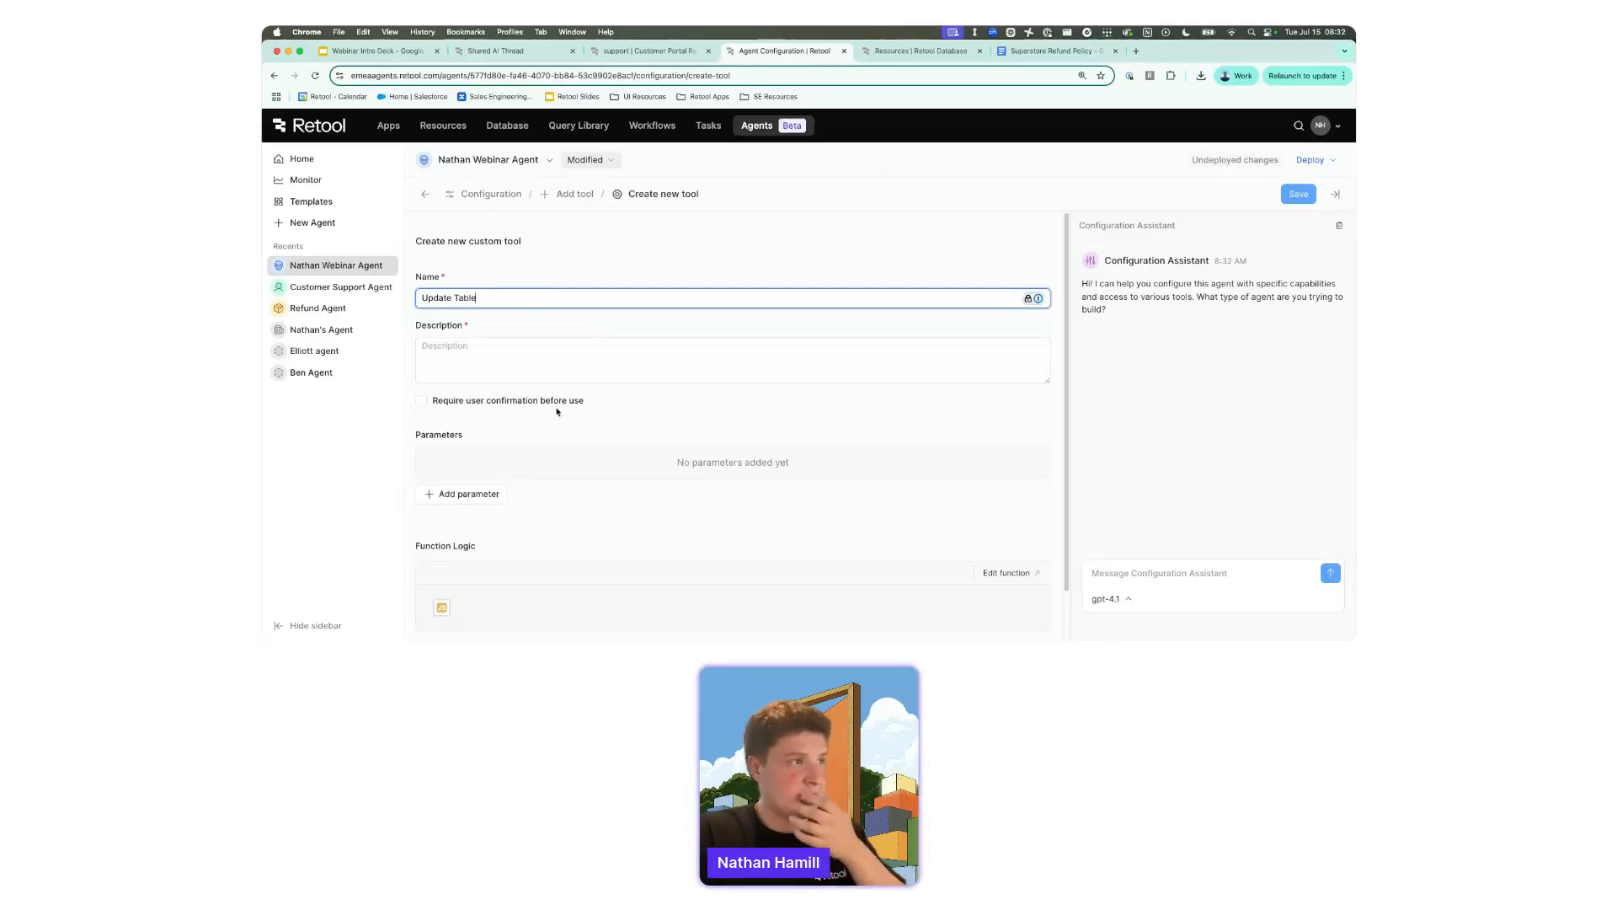
# Give the Update Table tool the description "Execute the update SQL query.".
pyautogui.click(543, 347)
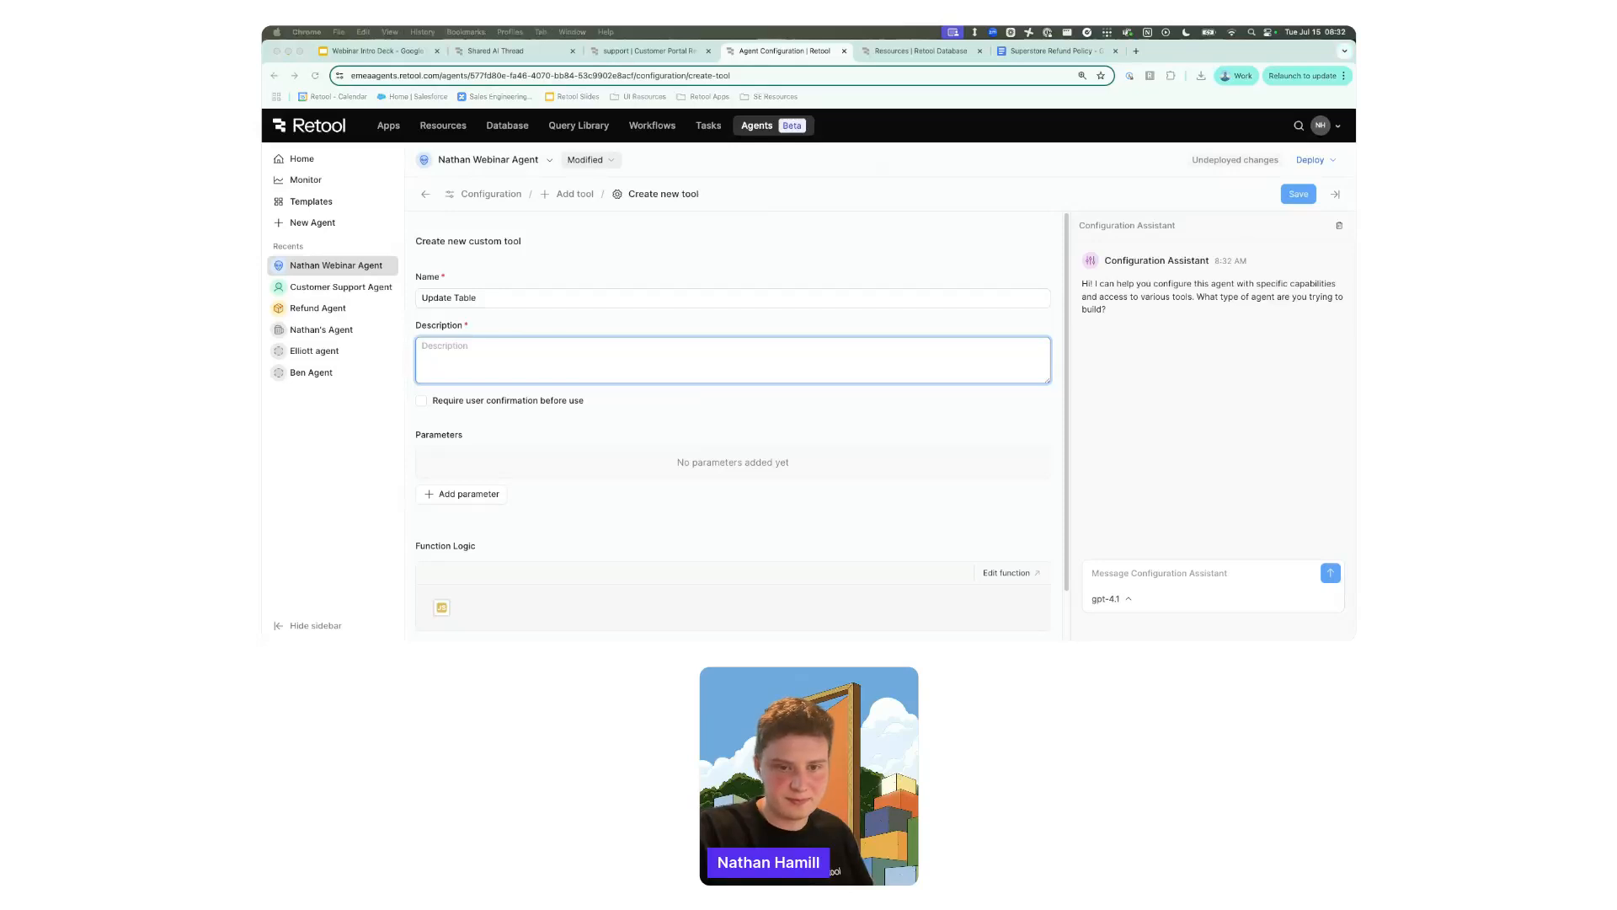
pyautogui.click(488, 353)
pyautogui.write('Ex')
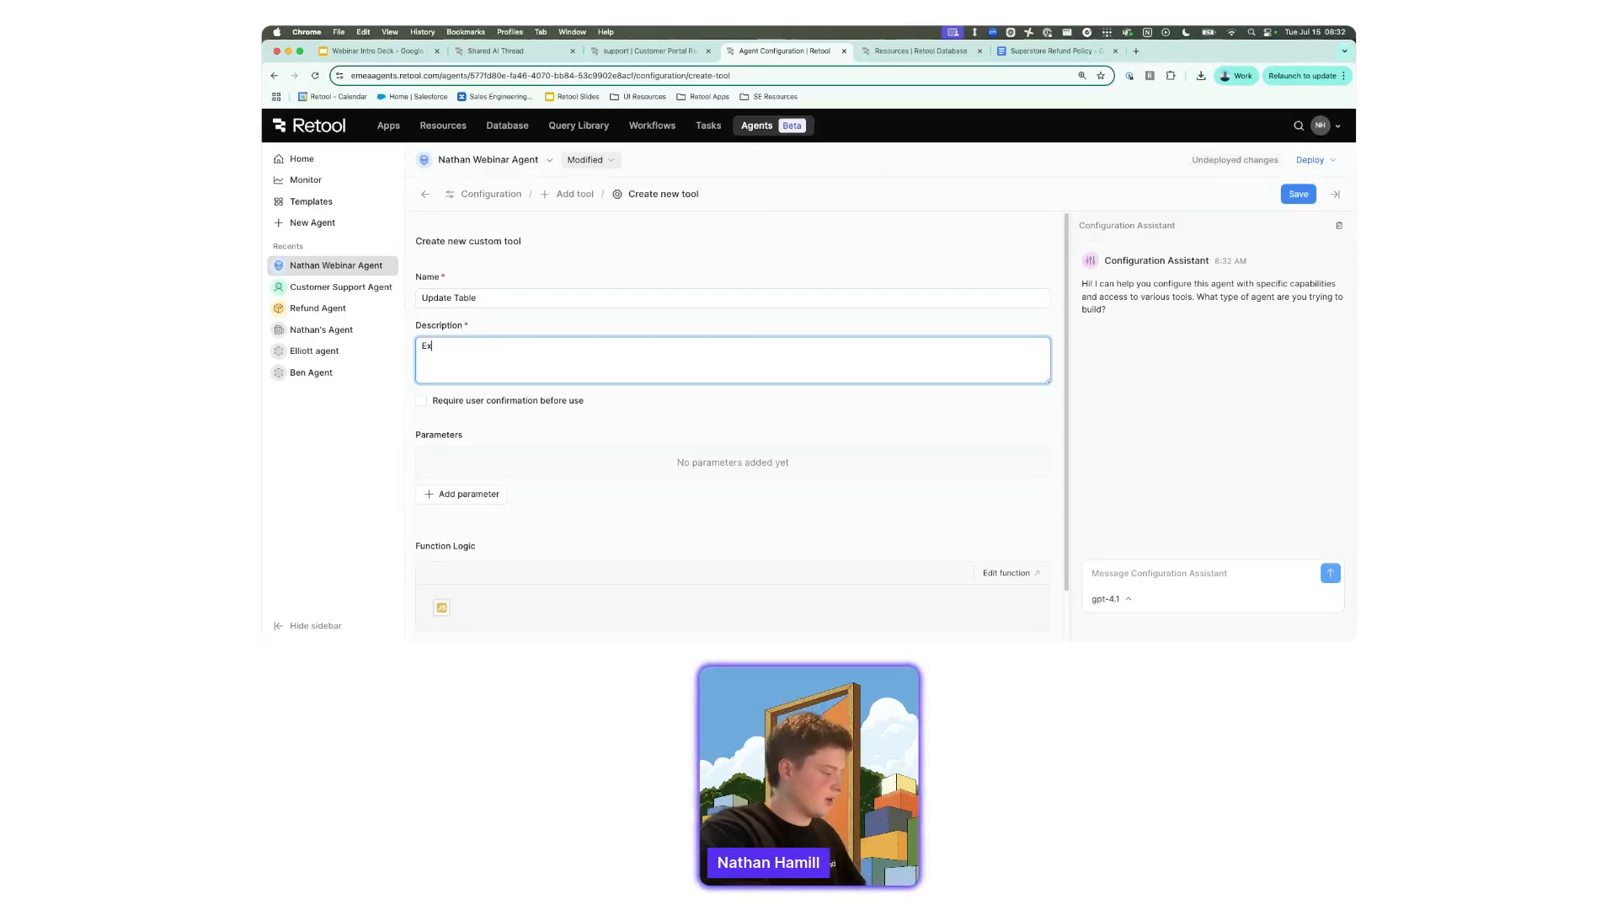
pyautogui.write('ecute')
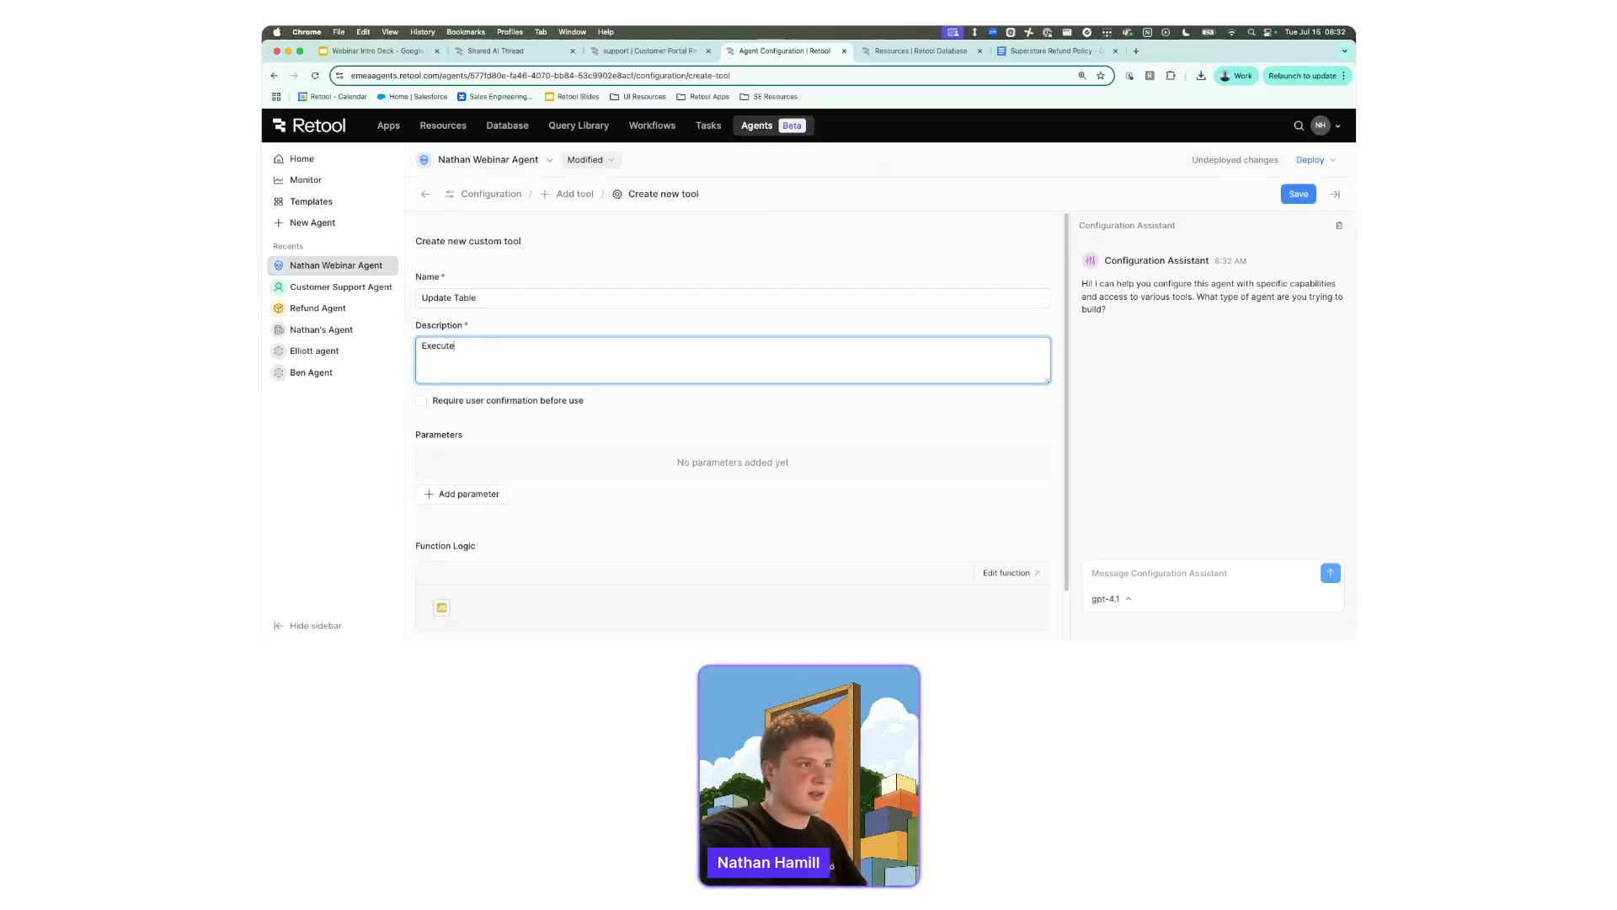
pyautogui.write(' the ')
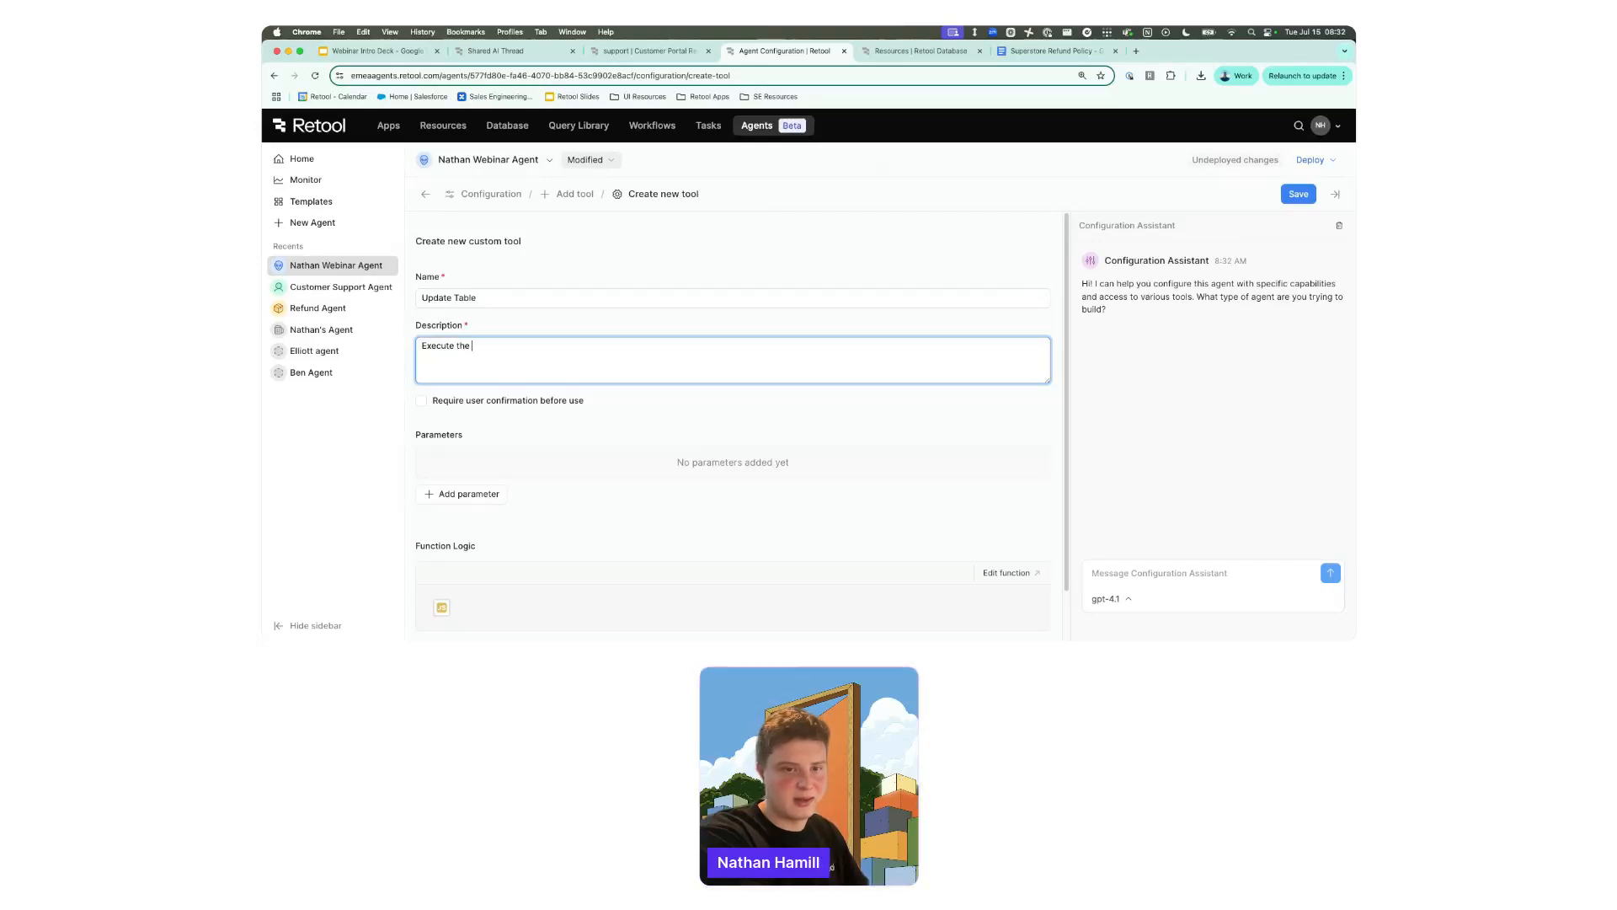
pyautogui.write('update SQL query.')
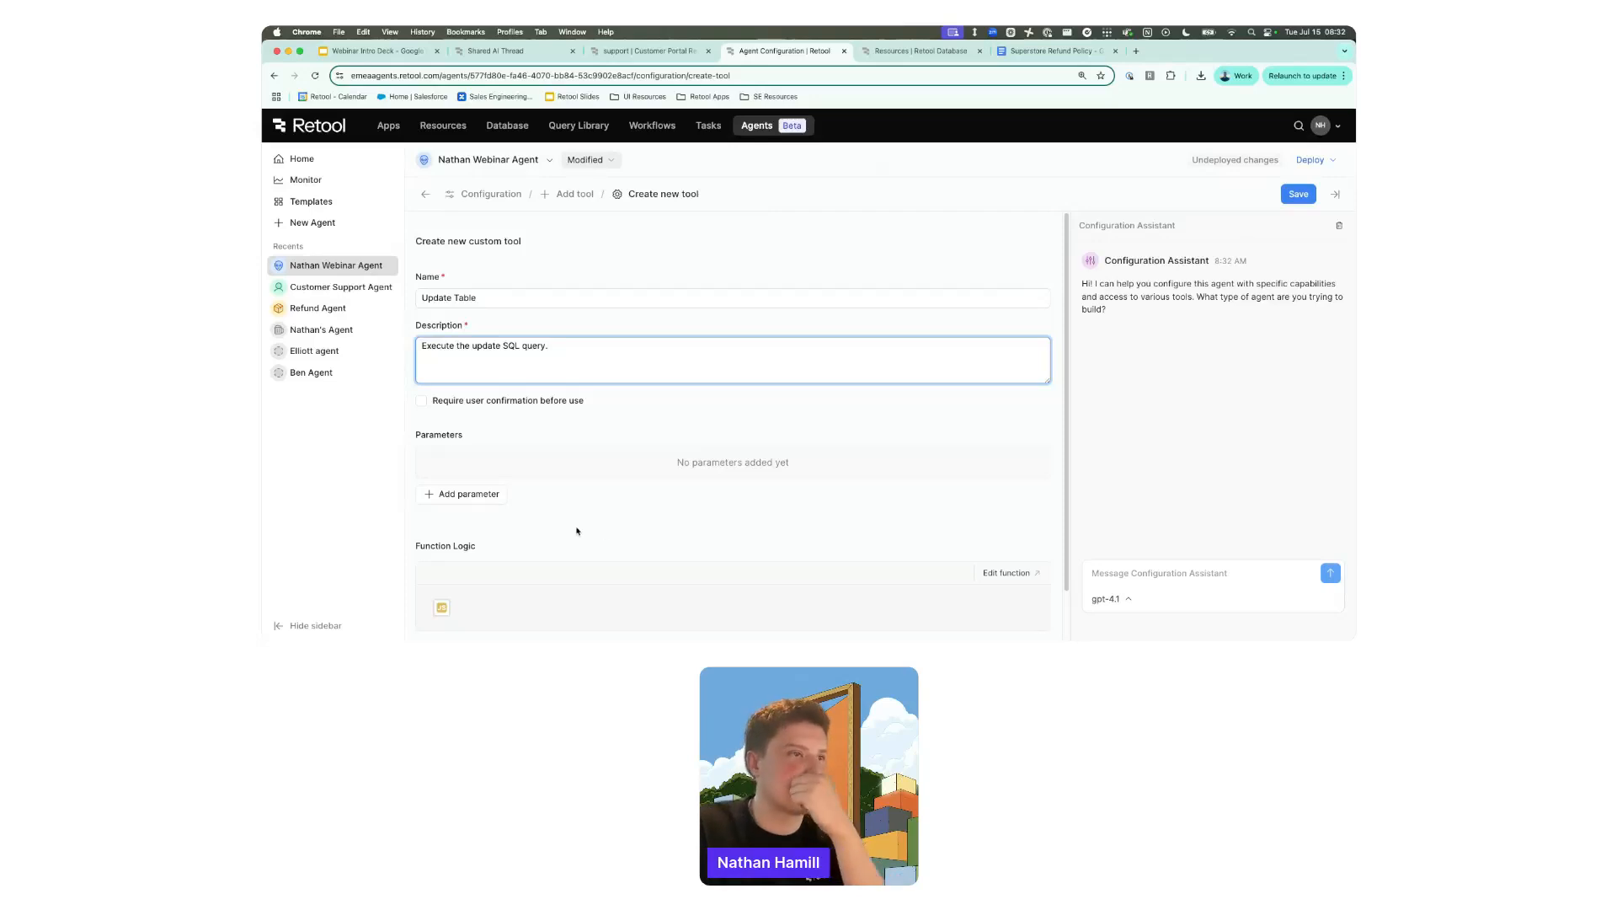
# Add a string parameter named sql to the Update Table tool.
pyautogui.click(468, 494)
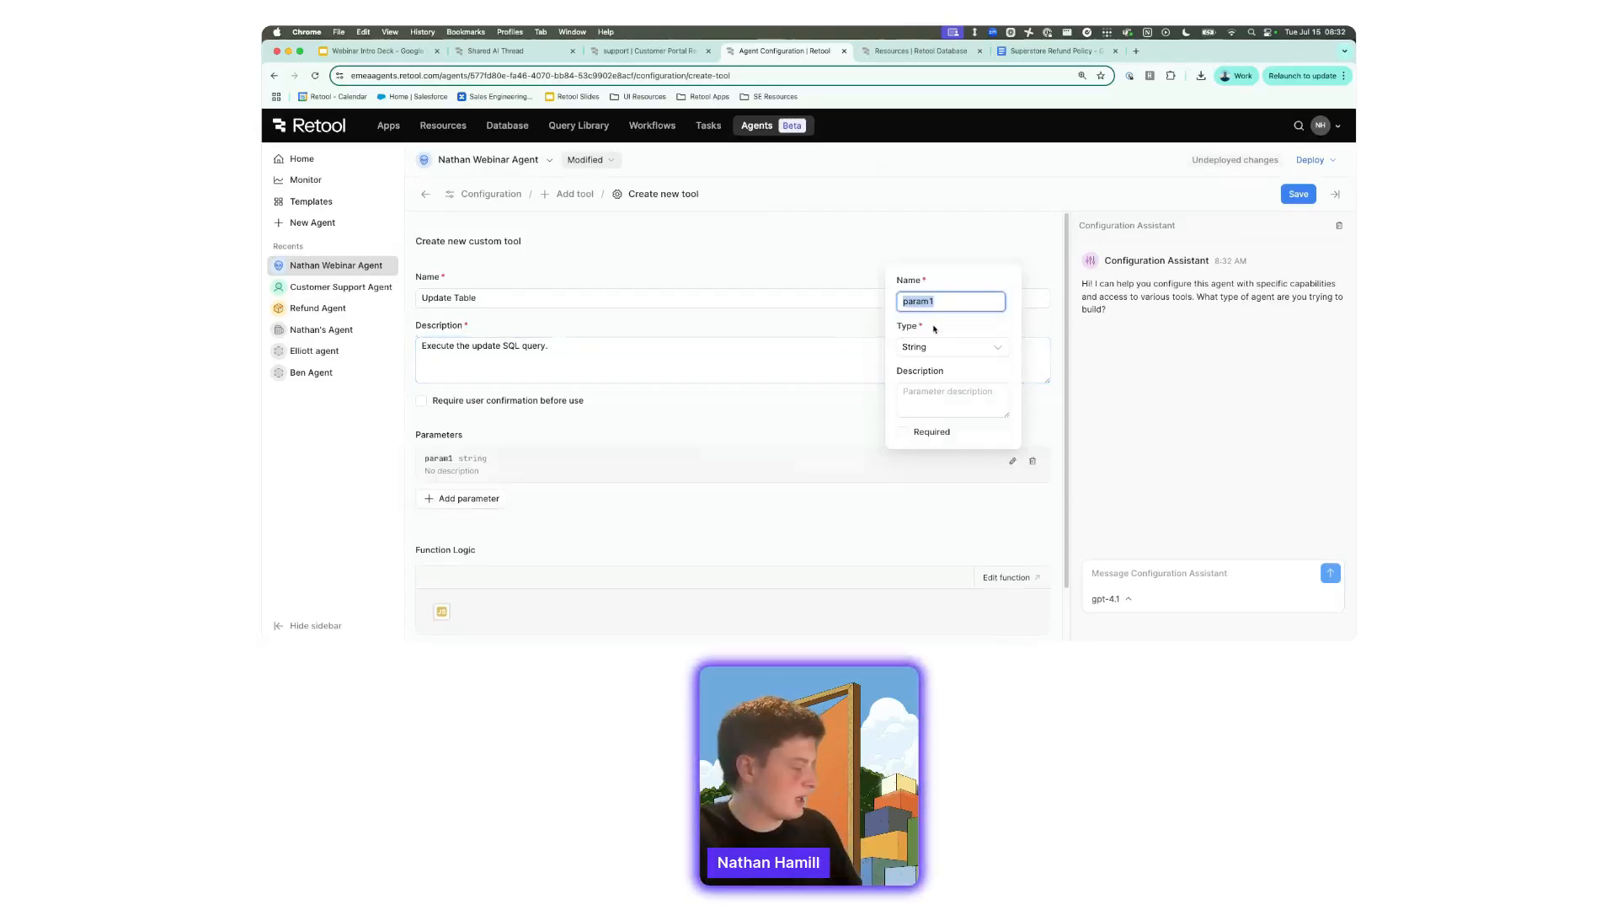
pyautogui.write('sql')
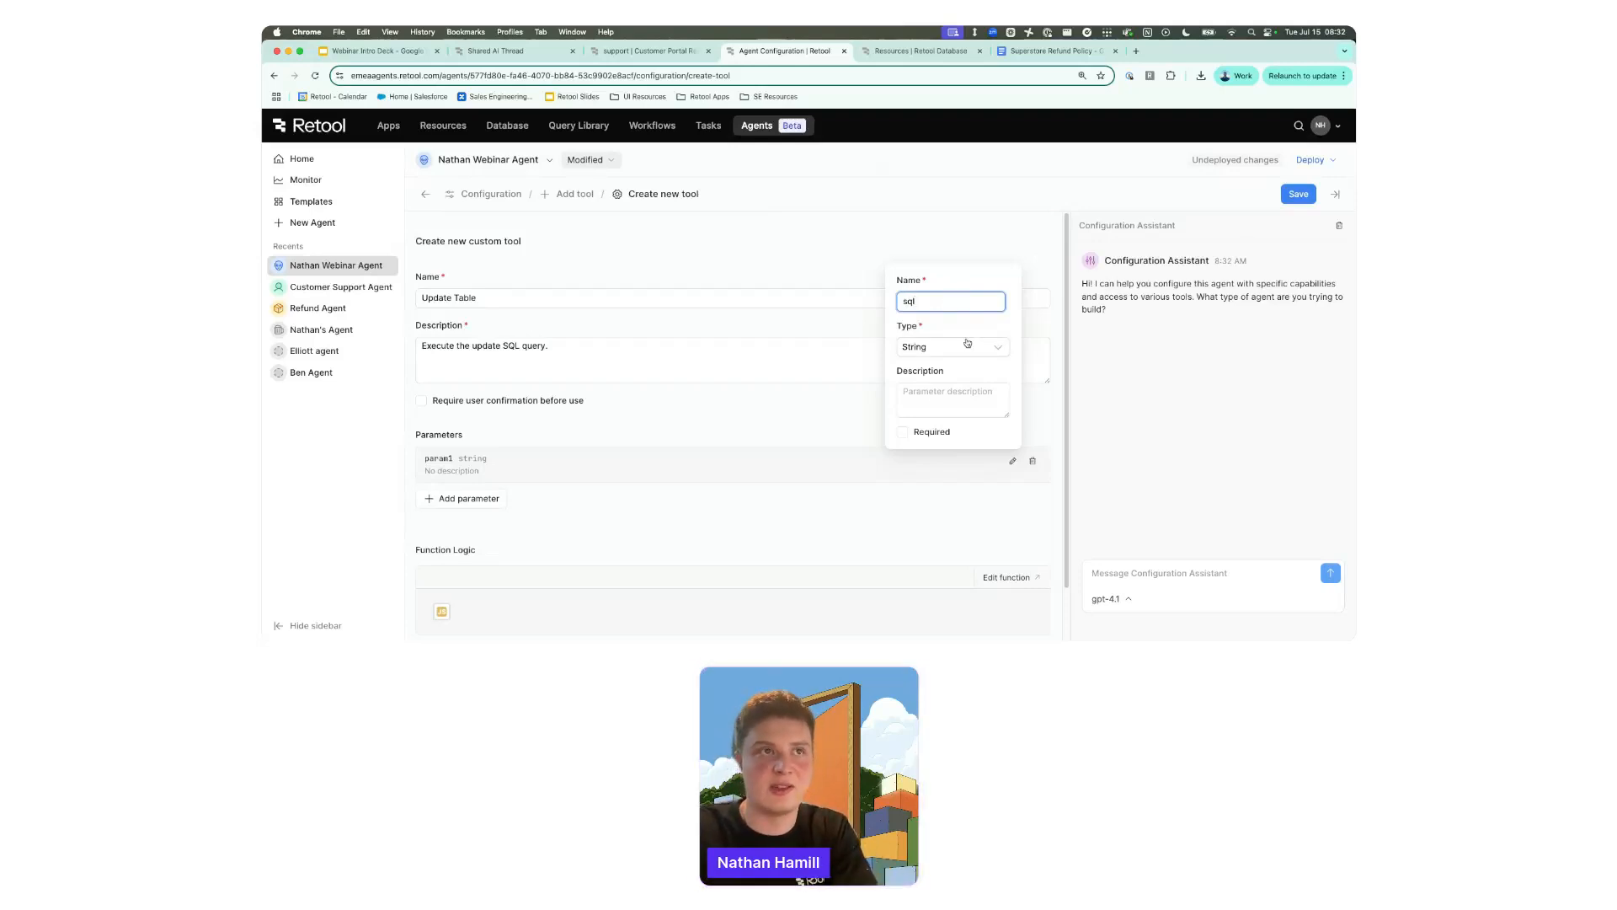
pyautogui.click(825, 417)
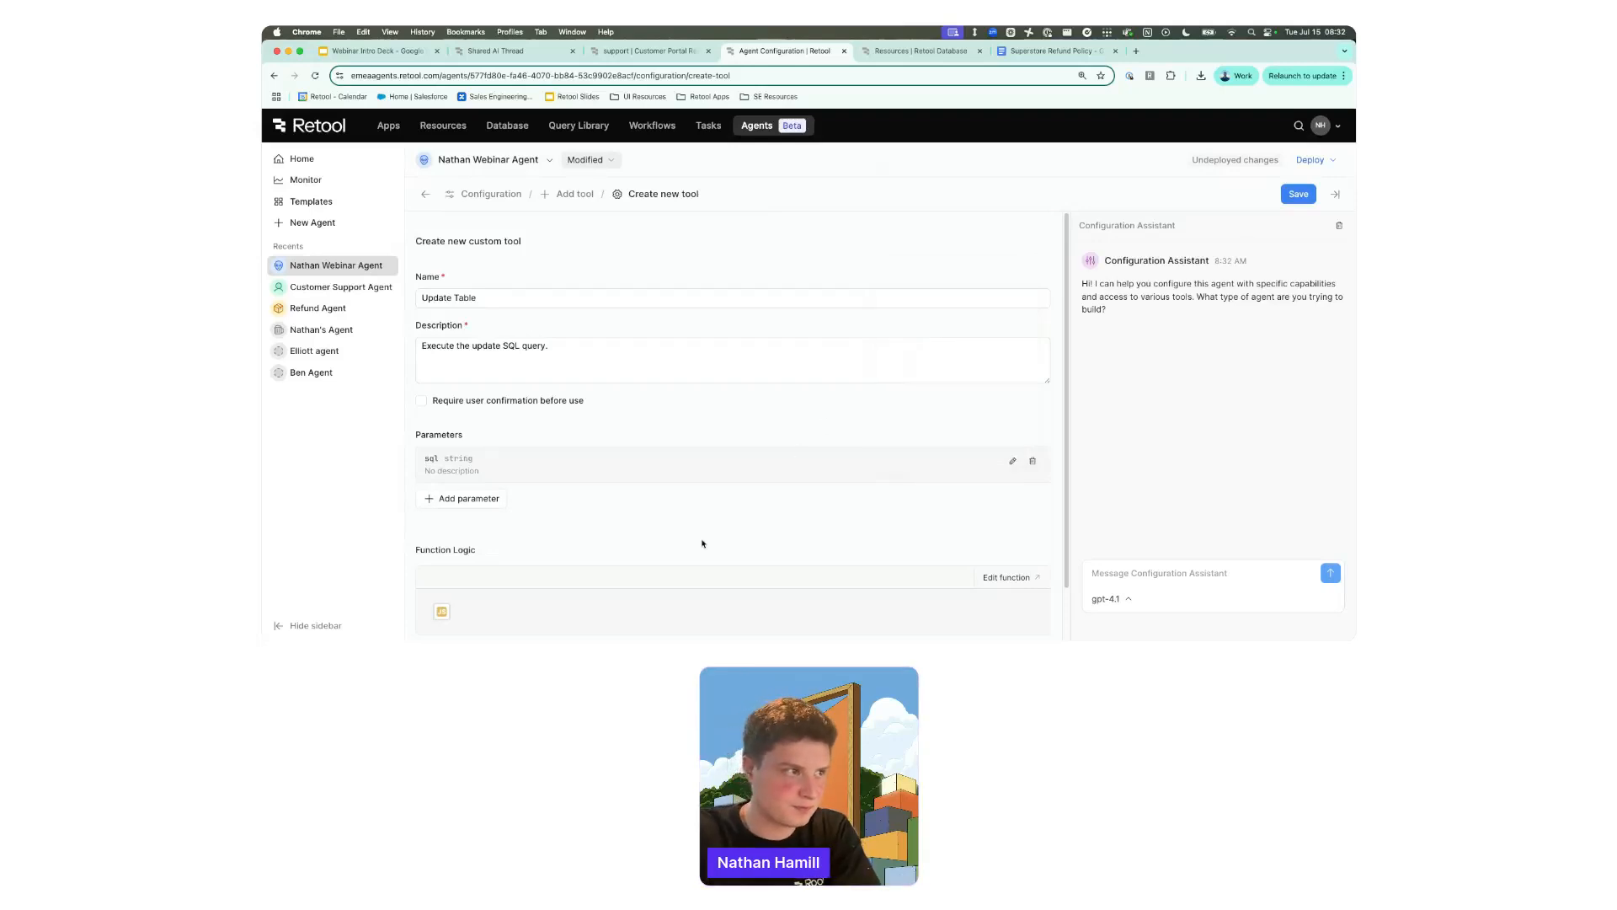
# Open the Update Table tool's function logic and delete the default code1 block.
pyautogui.scroll(-2, 700, 526)
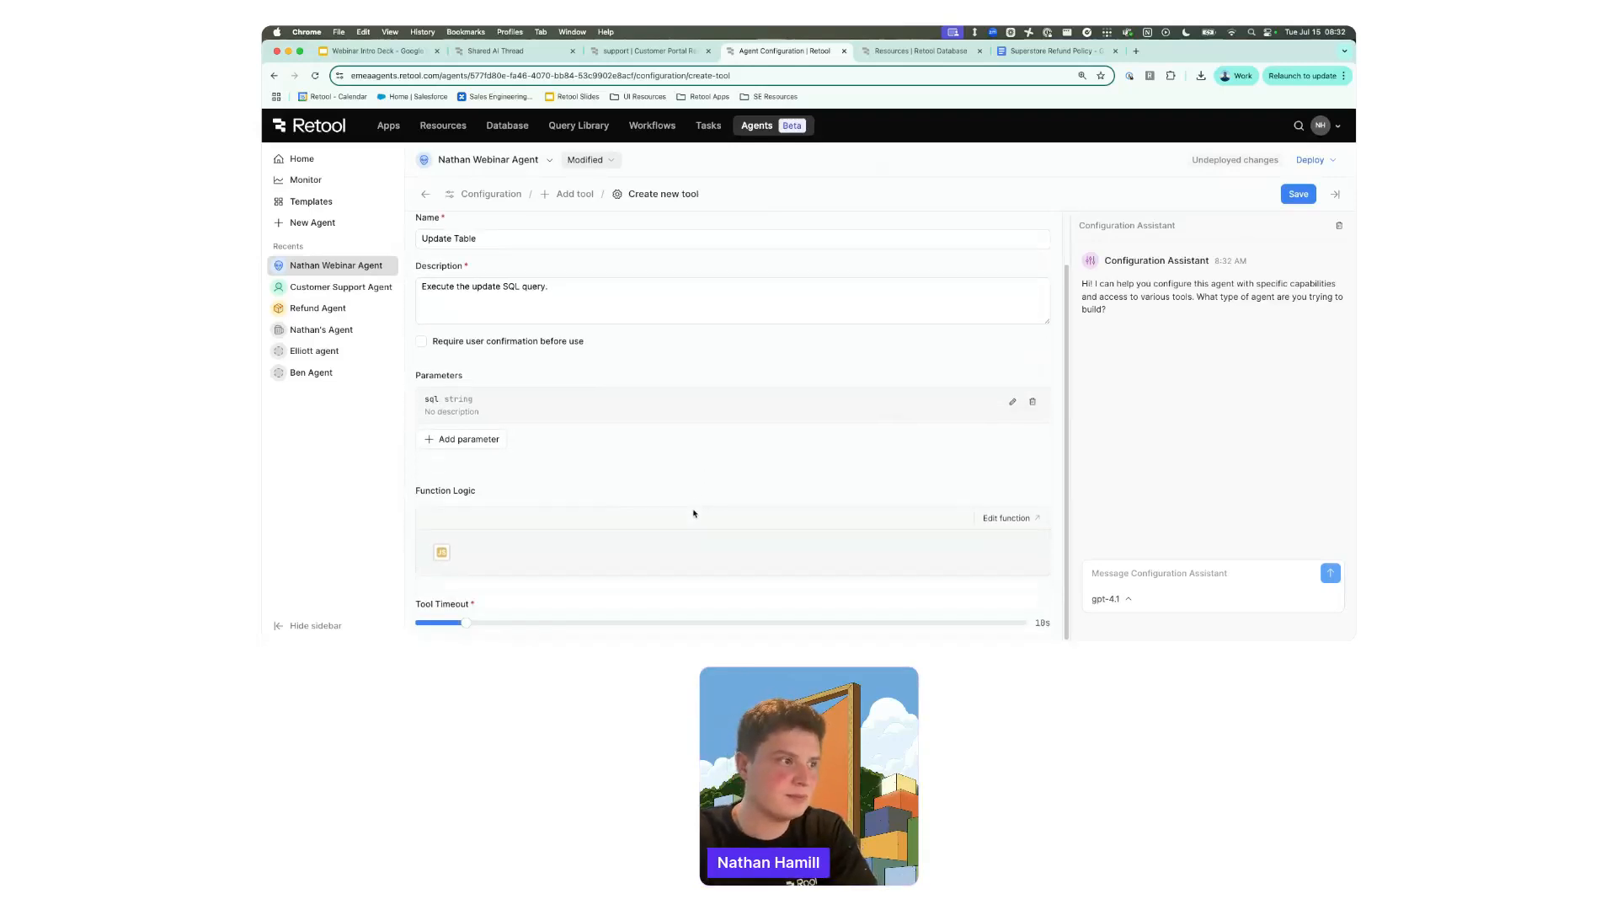
pyautogui.click(1013, 518)
pyautogui.click(941, 372)
pyautogui.click(970, 529)
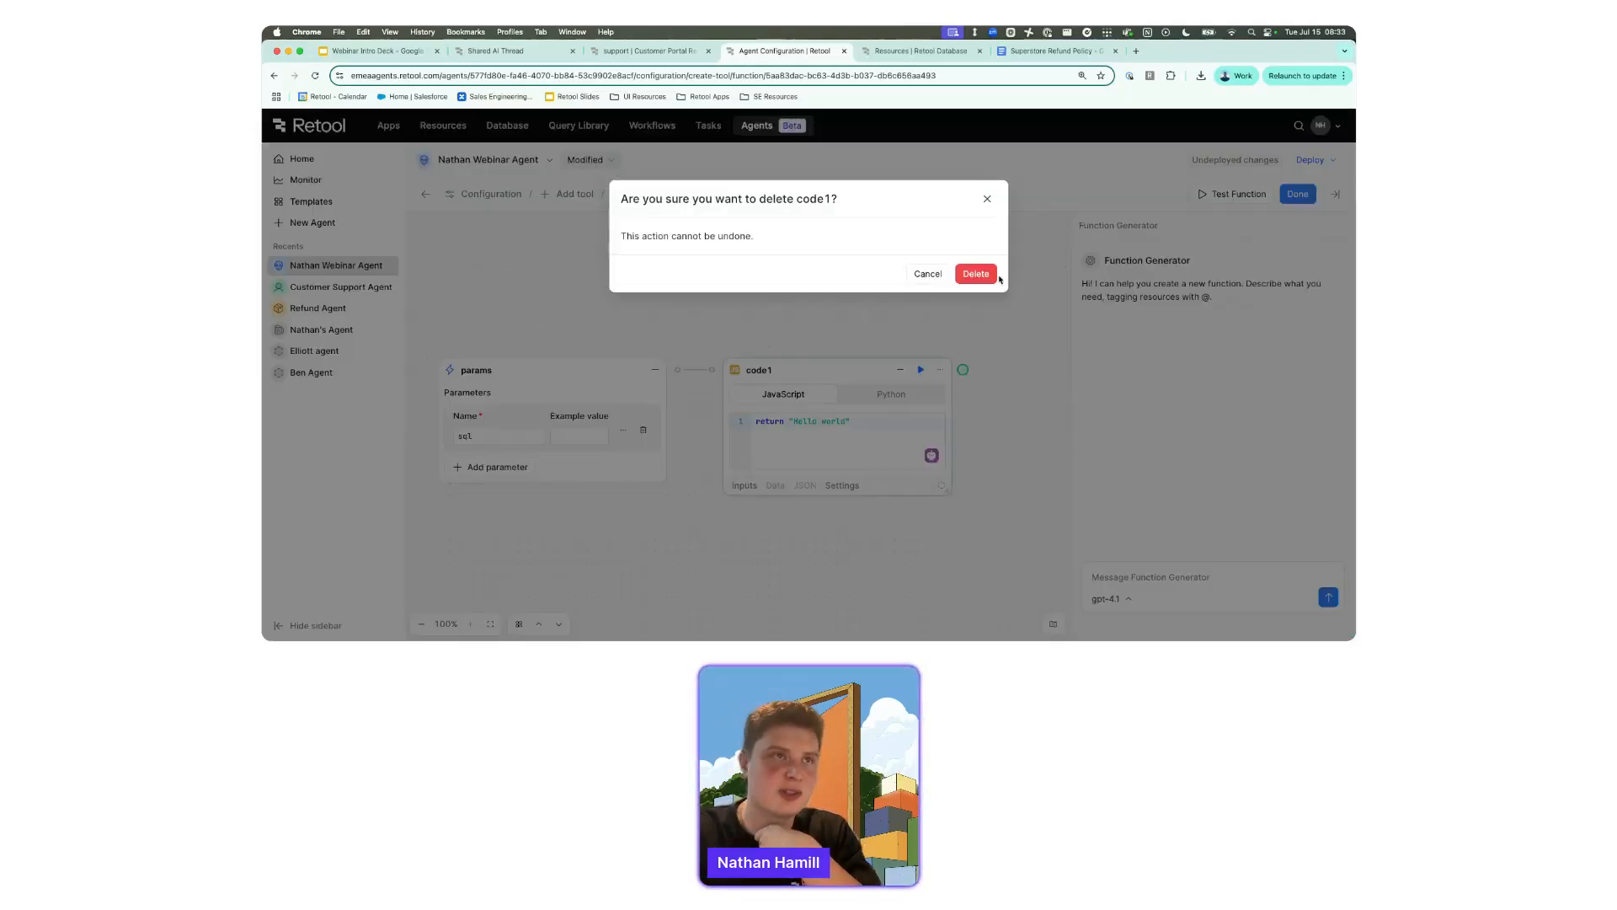
# Delete the code1 block and connect a new resource query block to params, using Retool Database as its resource.
pyautogui.click(975, 274)
pyautogui.moveTo(677, 369); pyautogui.dragTo(791, 360)
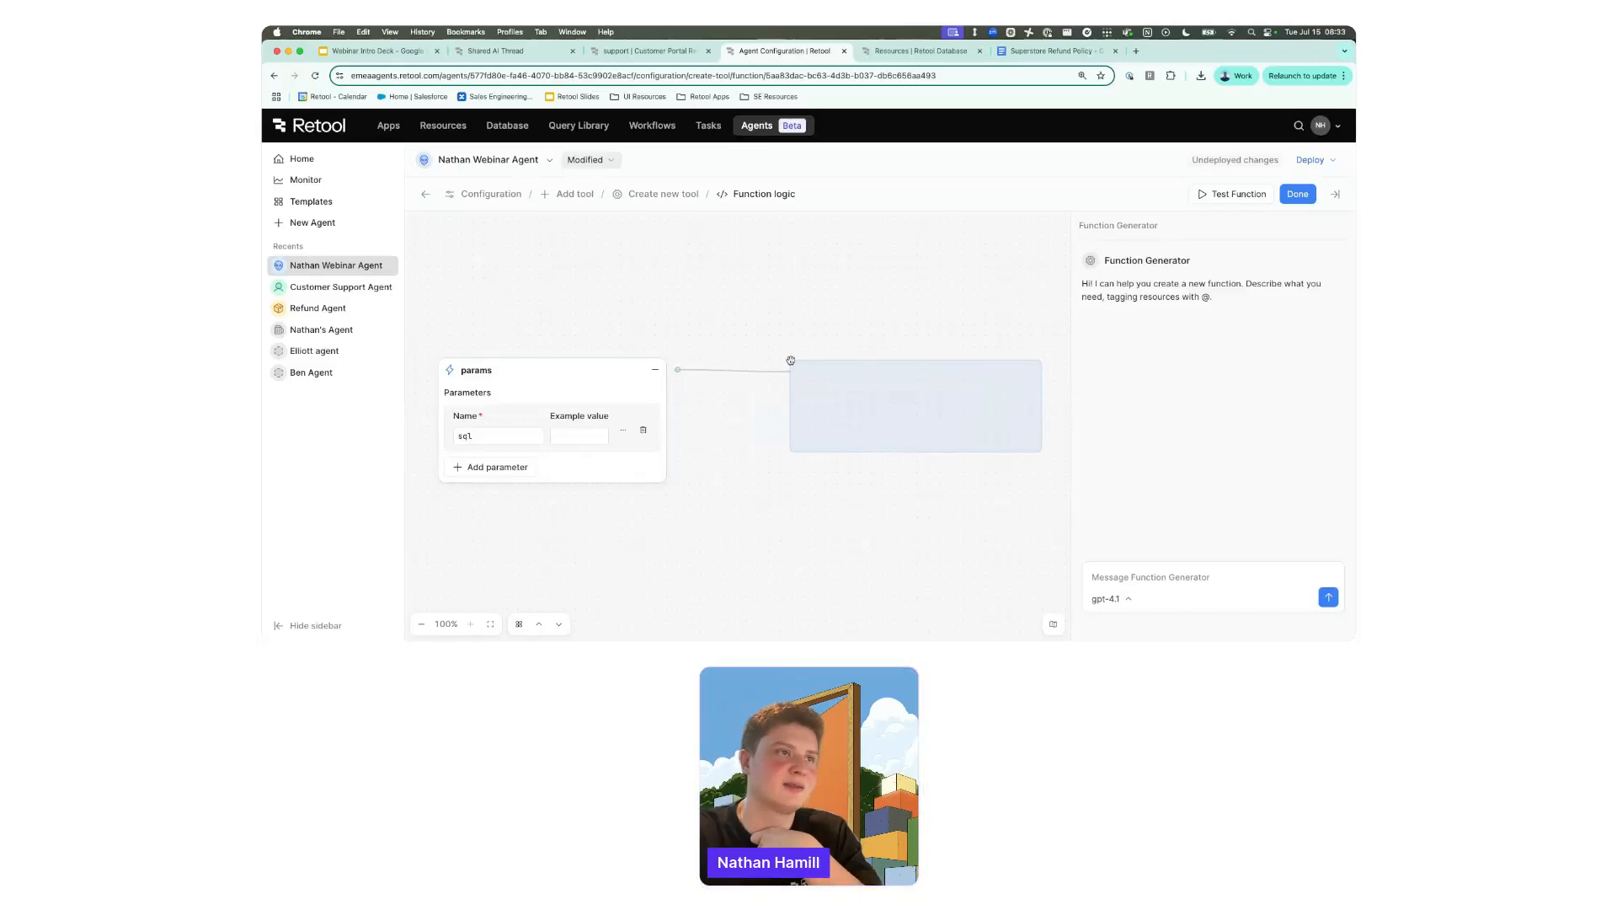
pyautogui.click(849, 393)
pyautogui.click(850, 393)
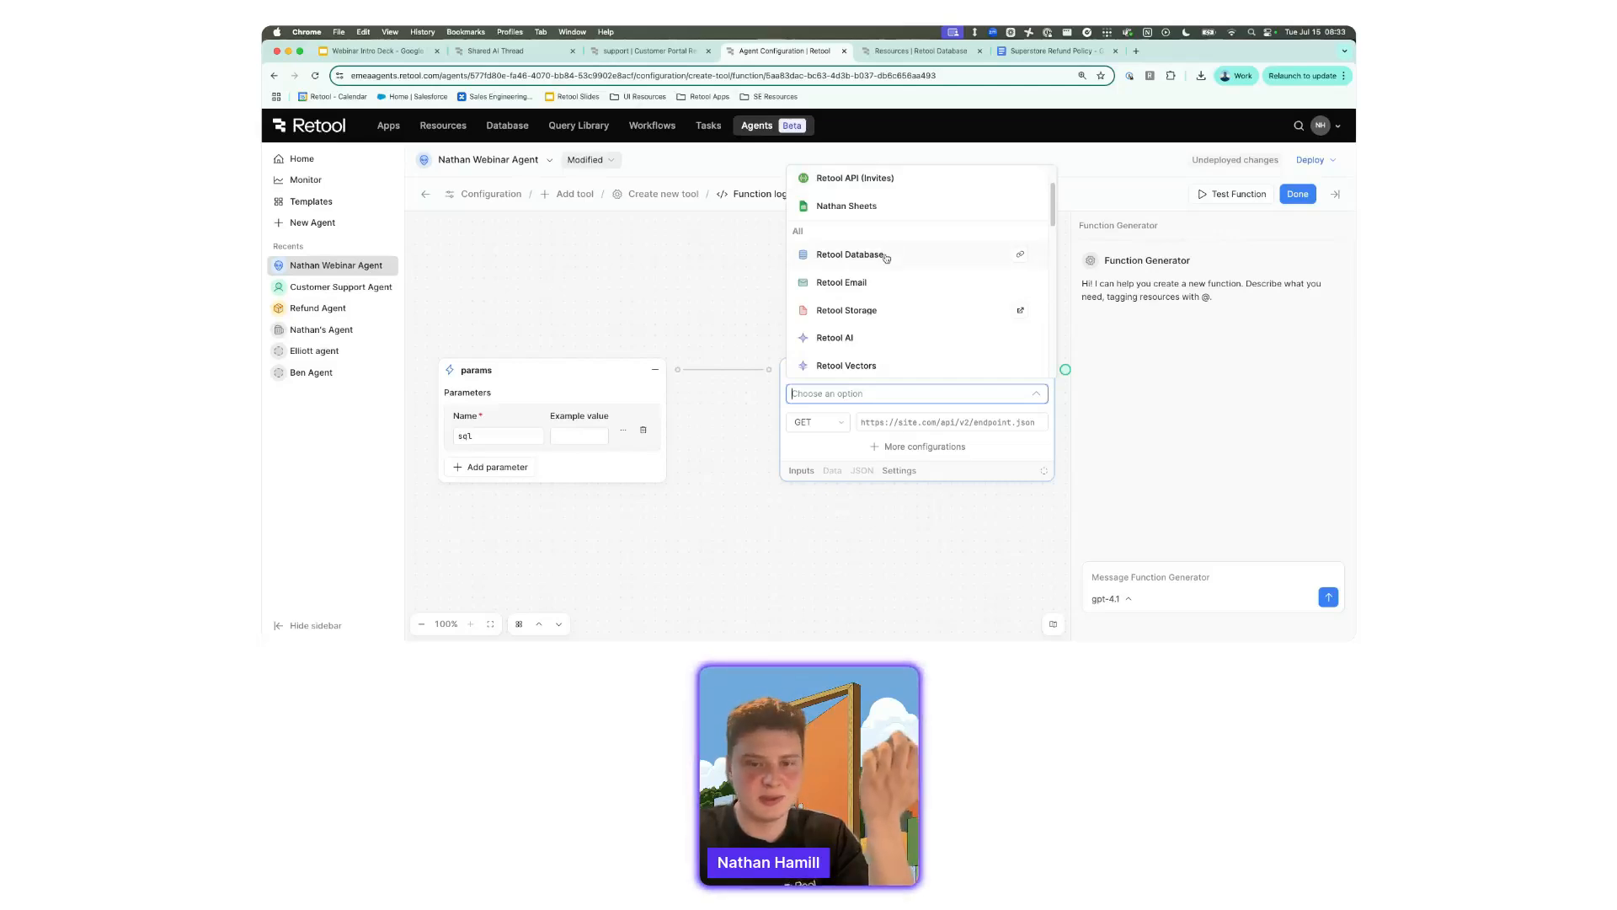
pyautogui.click(886, 258)
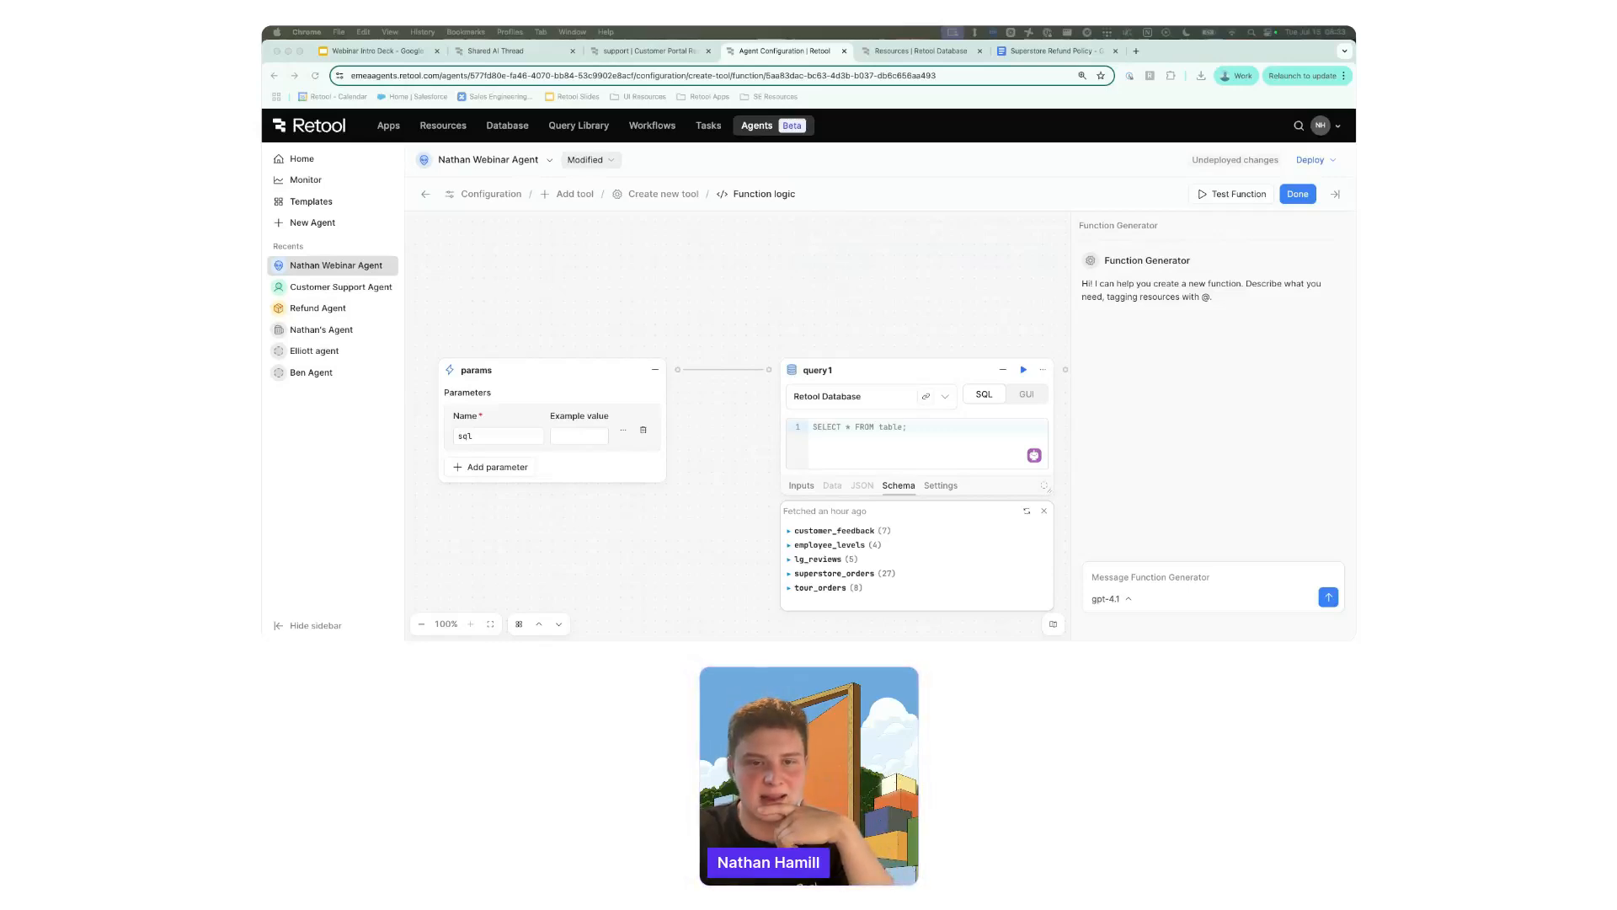
# Set the new query's SQL to {{ params.sql }}, then finish the function and save the tool to the agent.
pyautogui.click(915, 431)
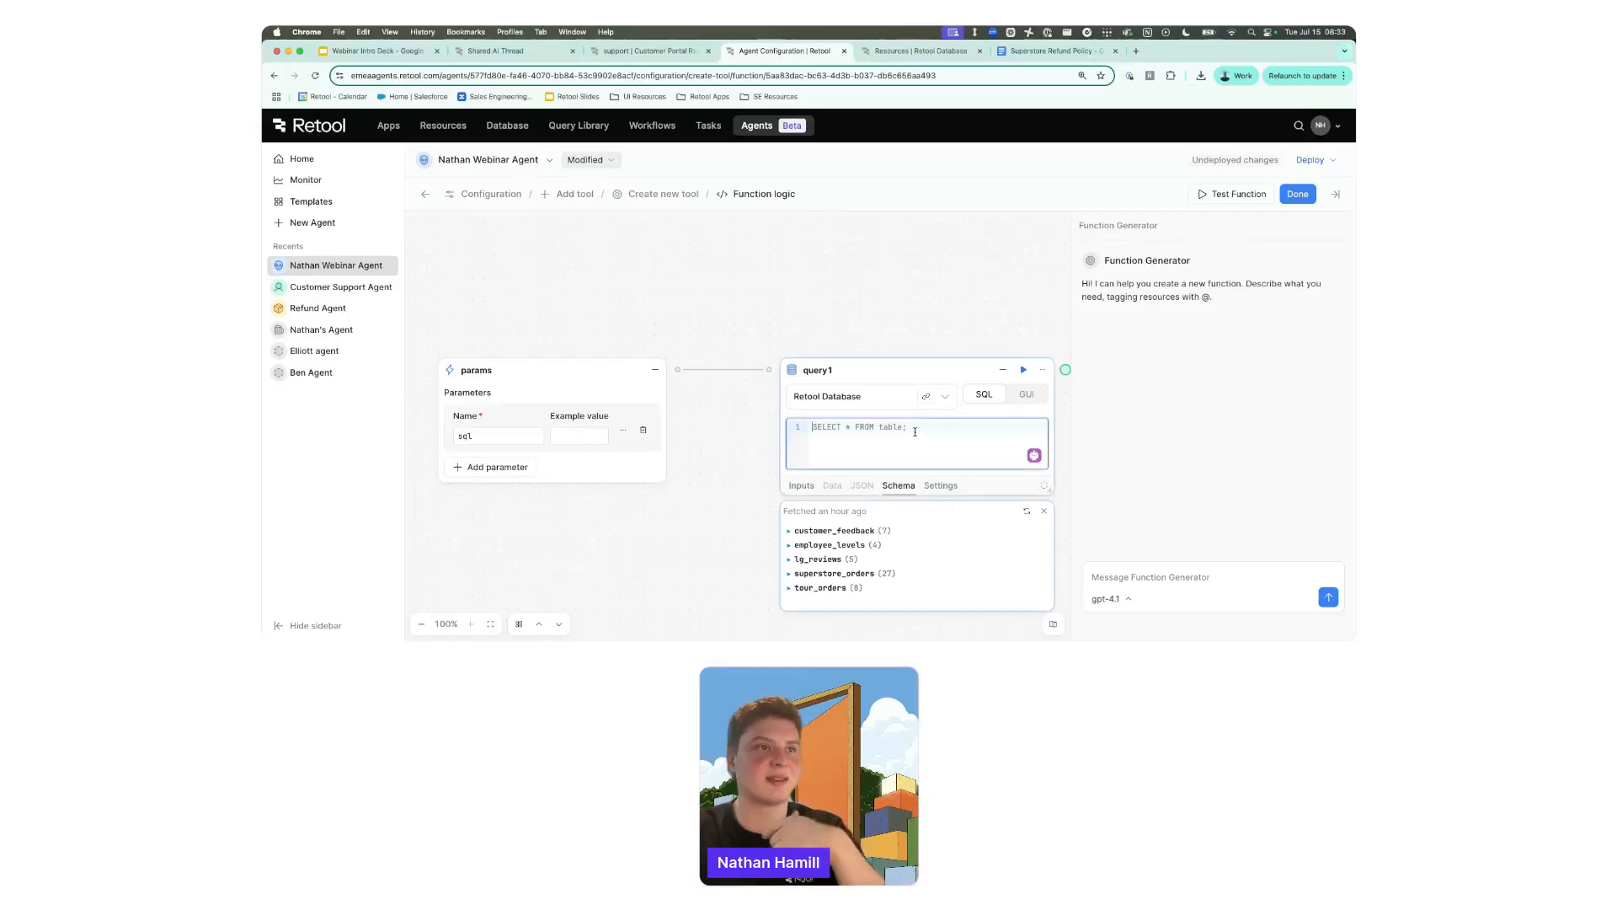
pyautogui.write('{{ params.')
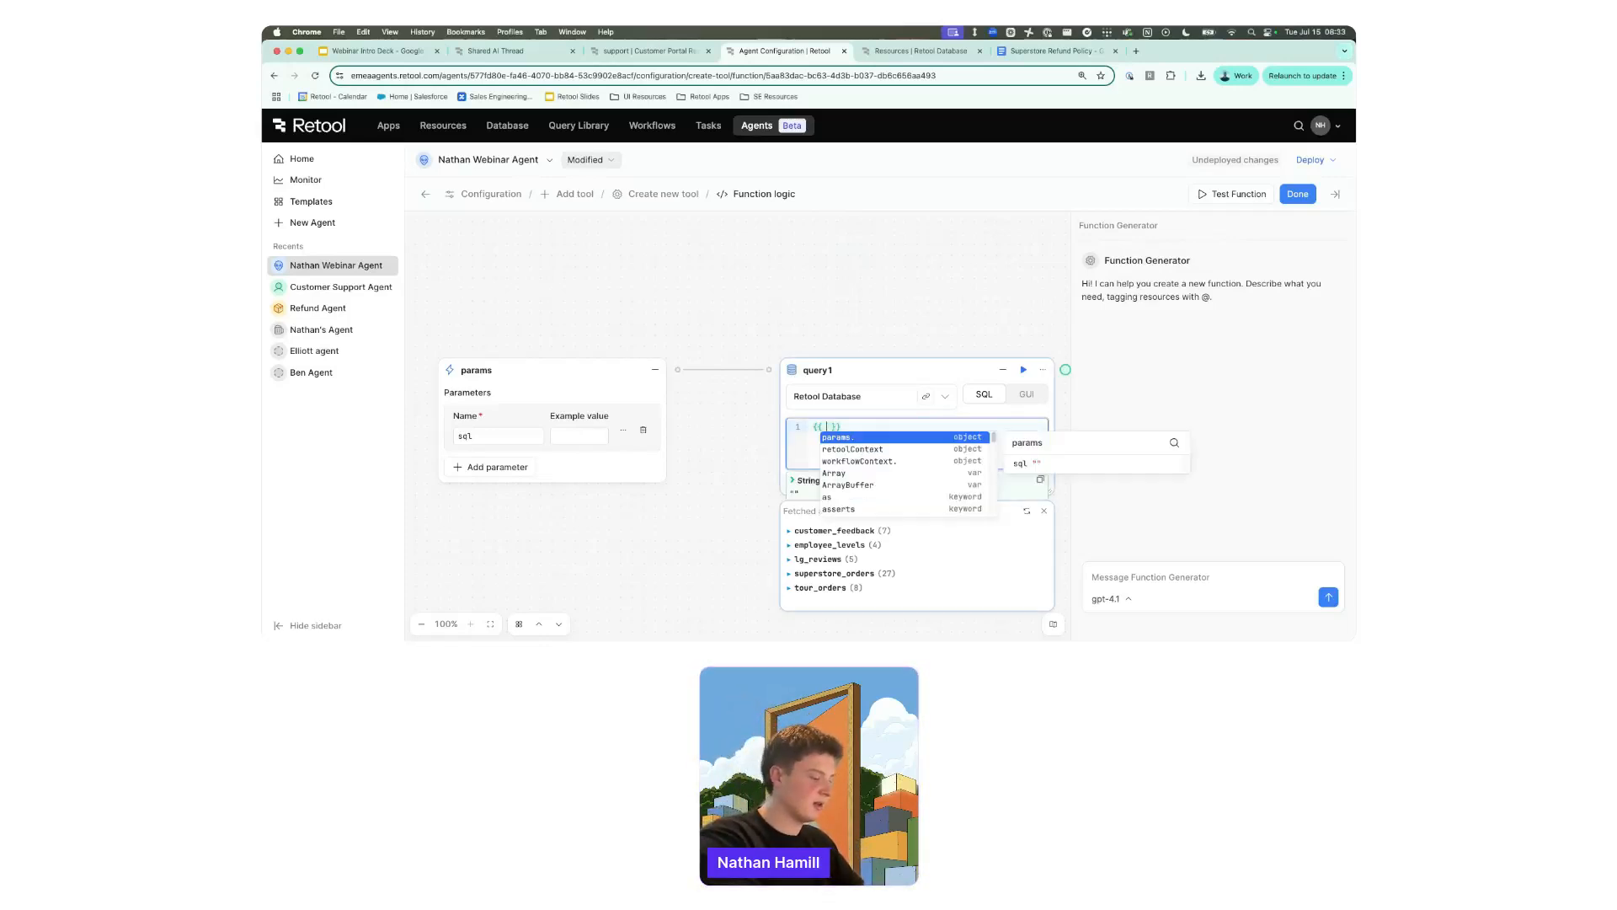
pyautogui.write('sql')
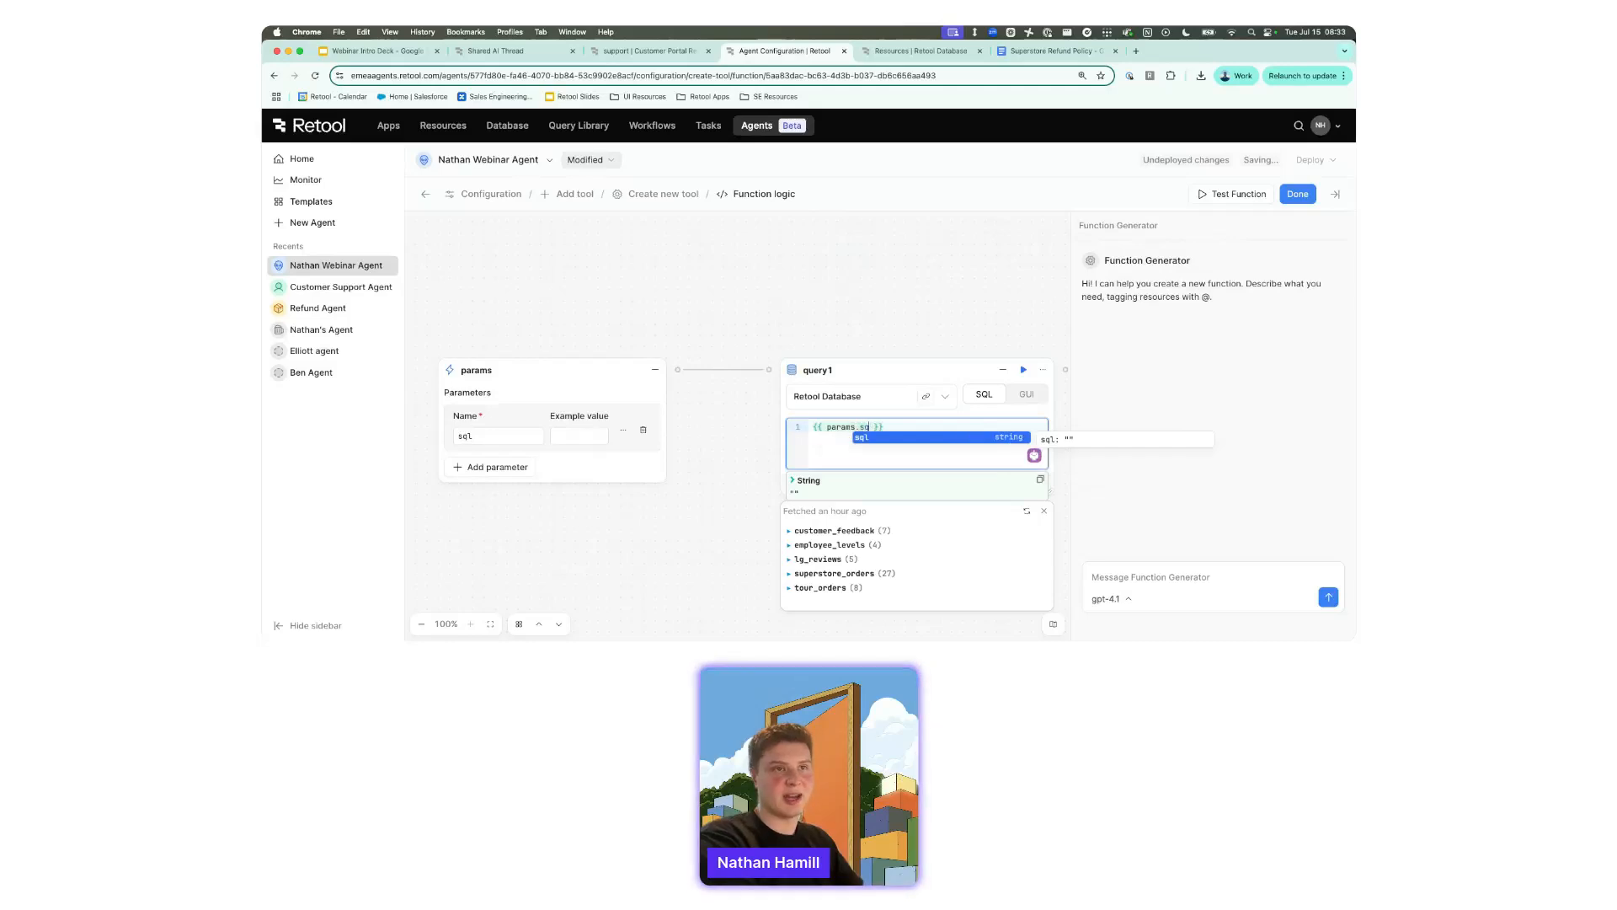
pyautogui.click(889, 367)
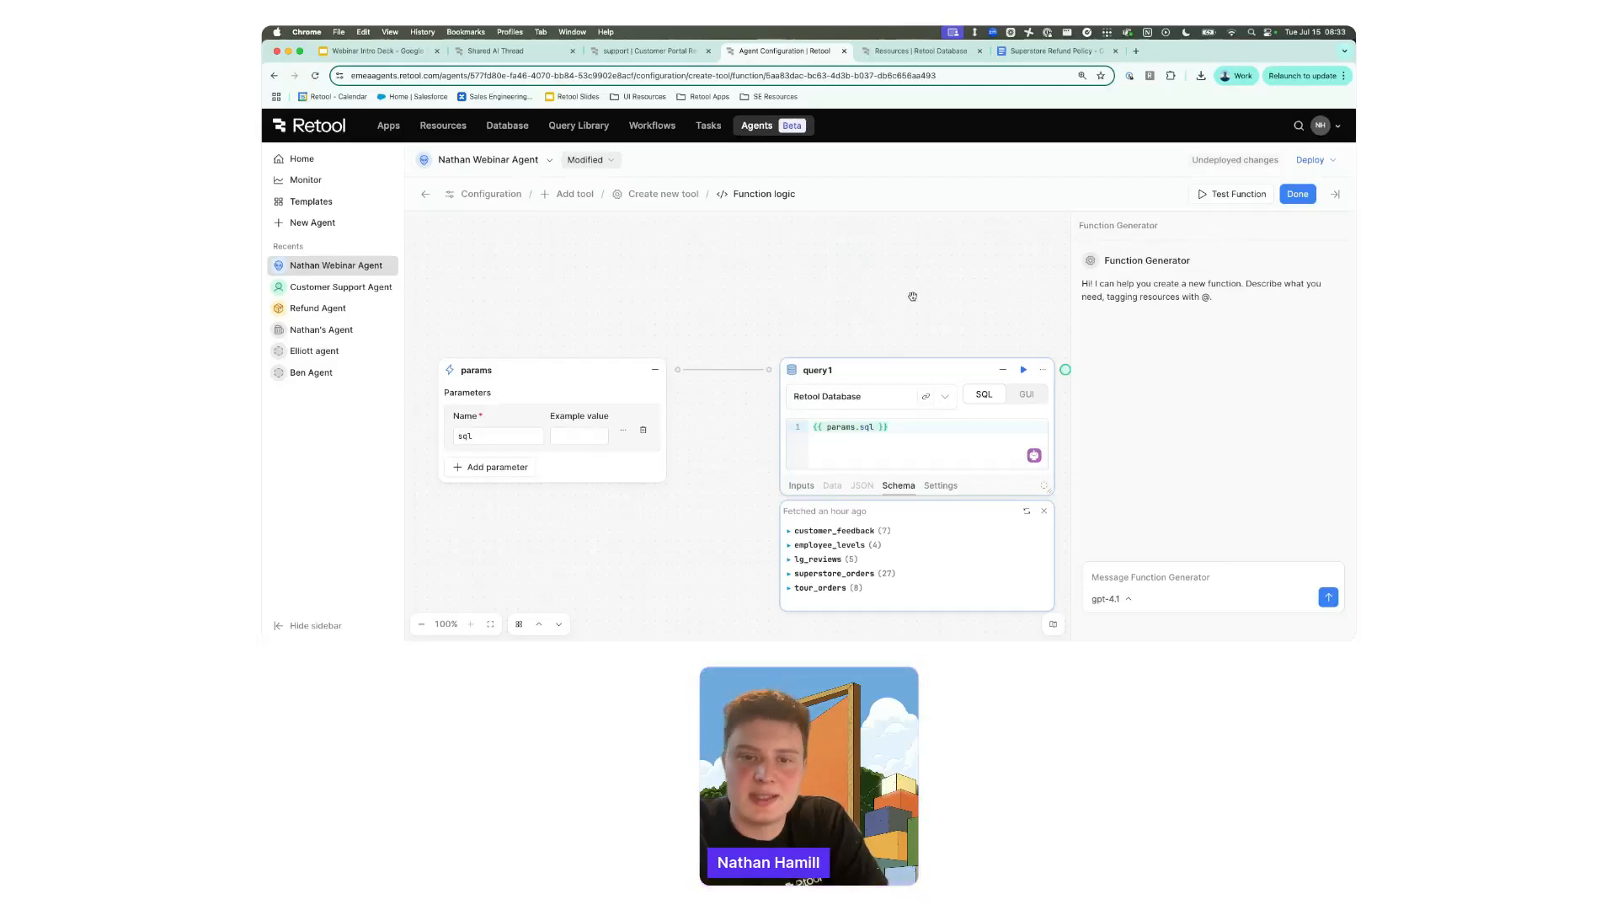
pyautogui.click(1298, 196)
pyautogui.click(1298, 195)
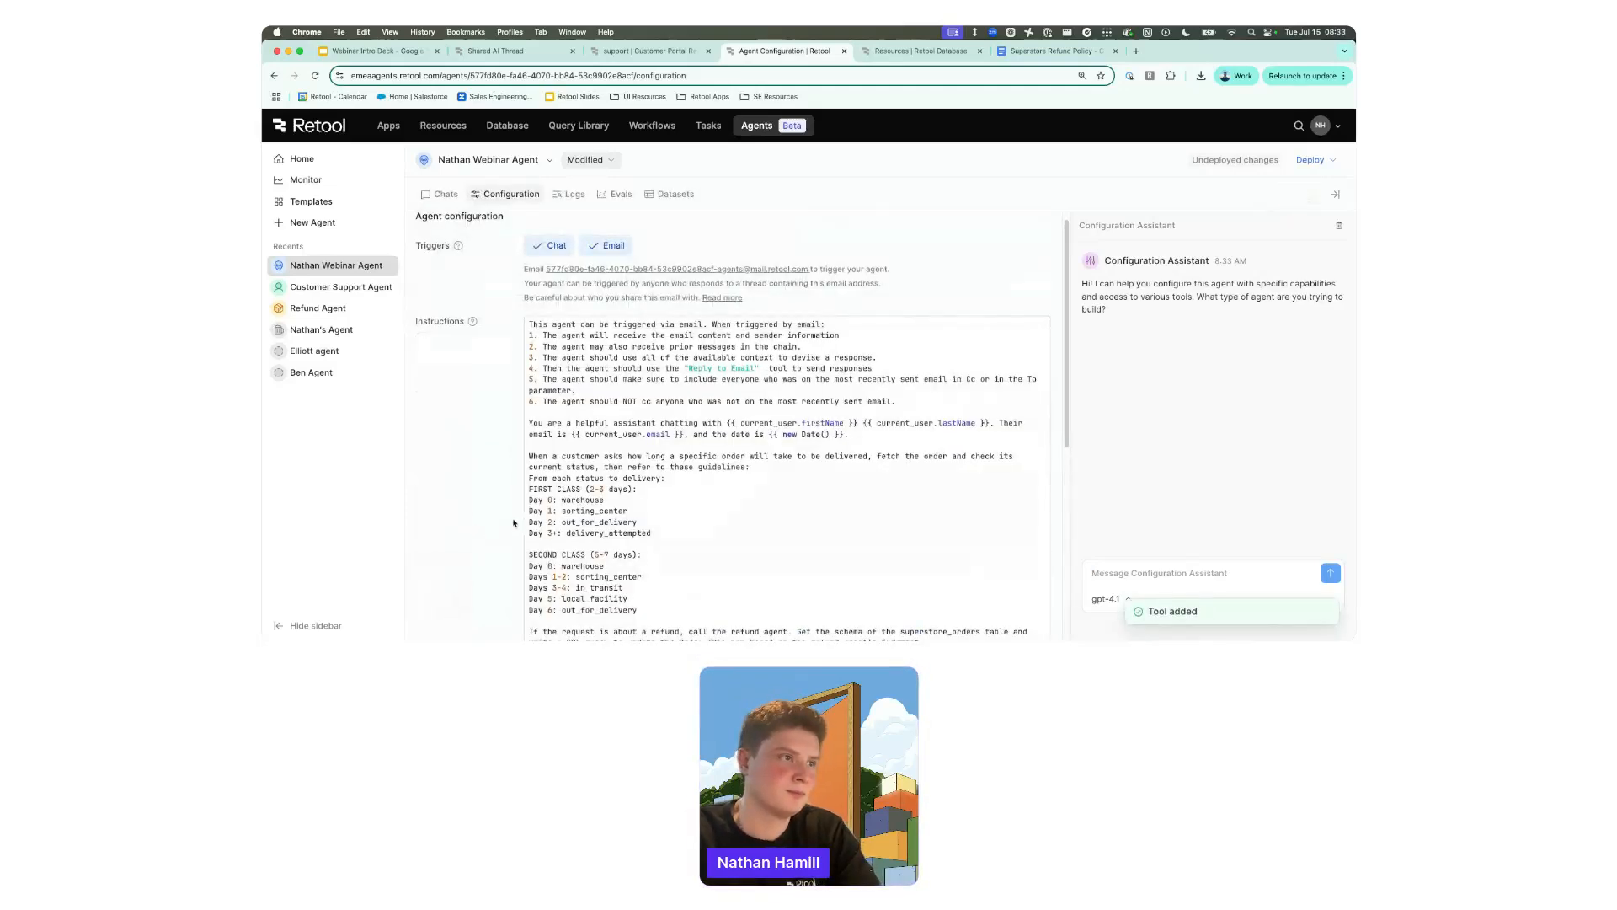
# Start adding another agent as a tool and choose Refund Agent as the agent to use.
pyautogui.scroll(-5, 513, 524)
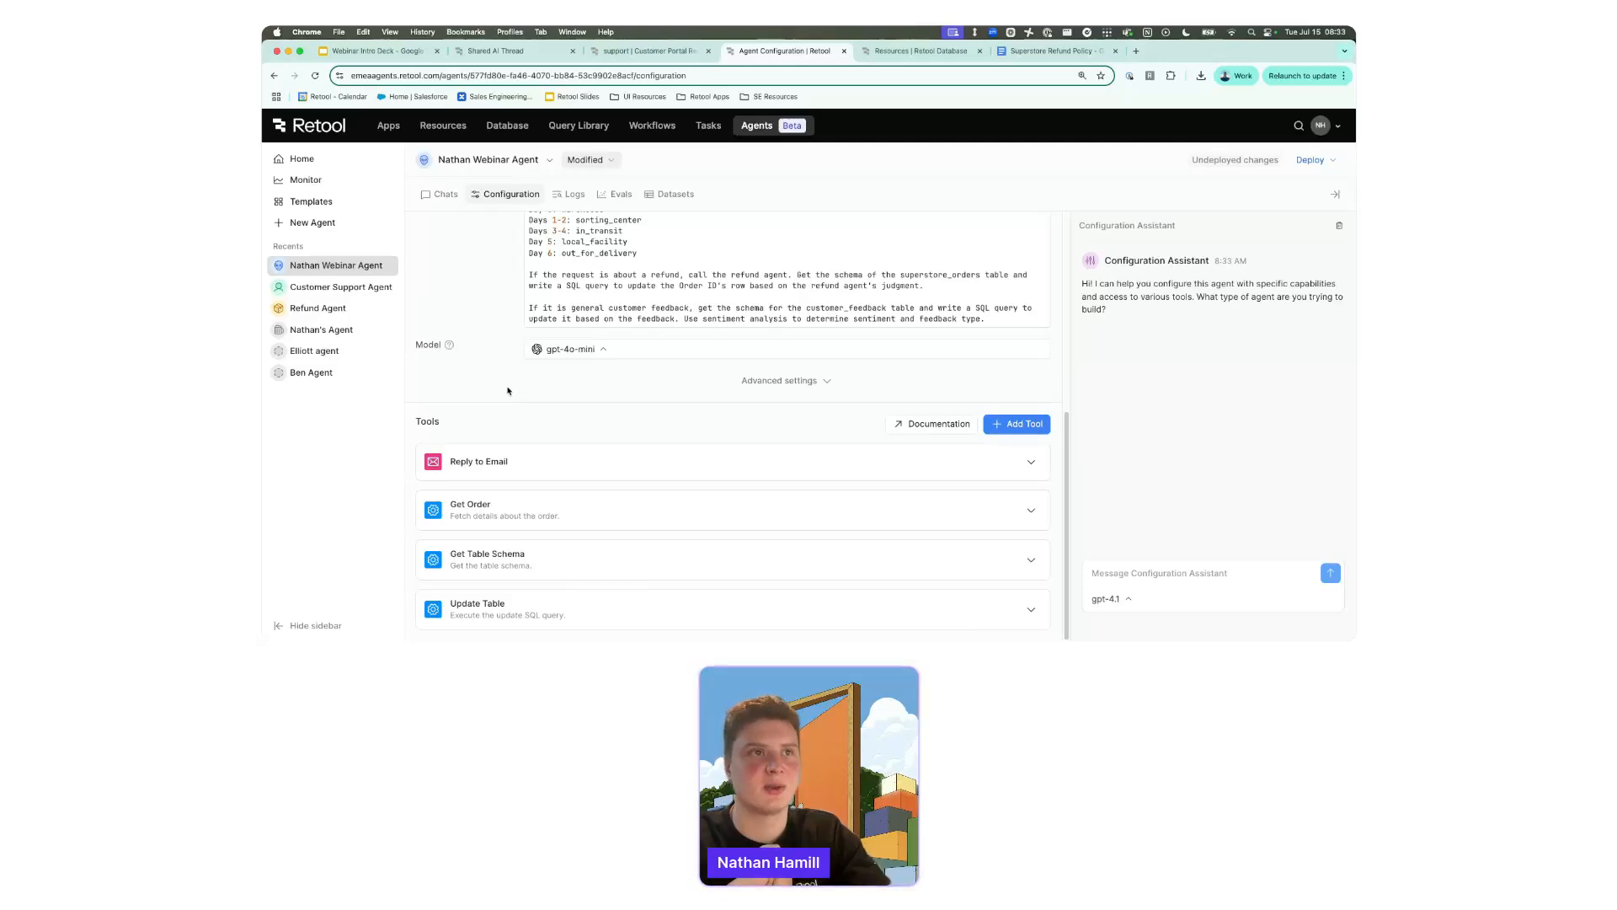
pyautogui.click(1019, 428)
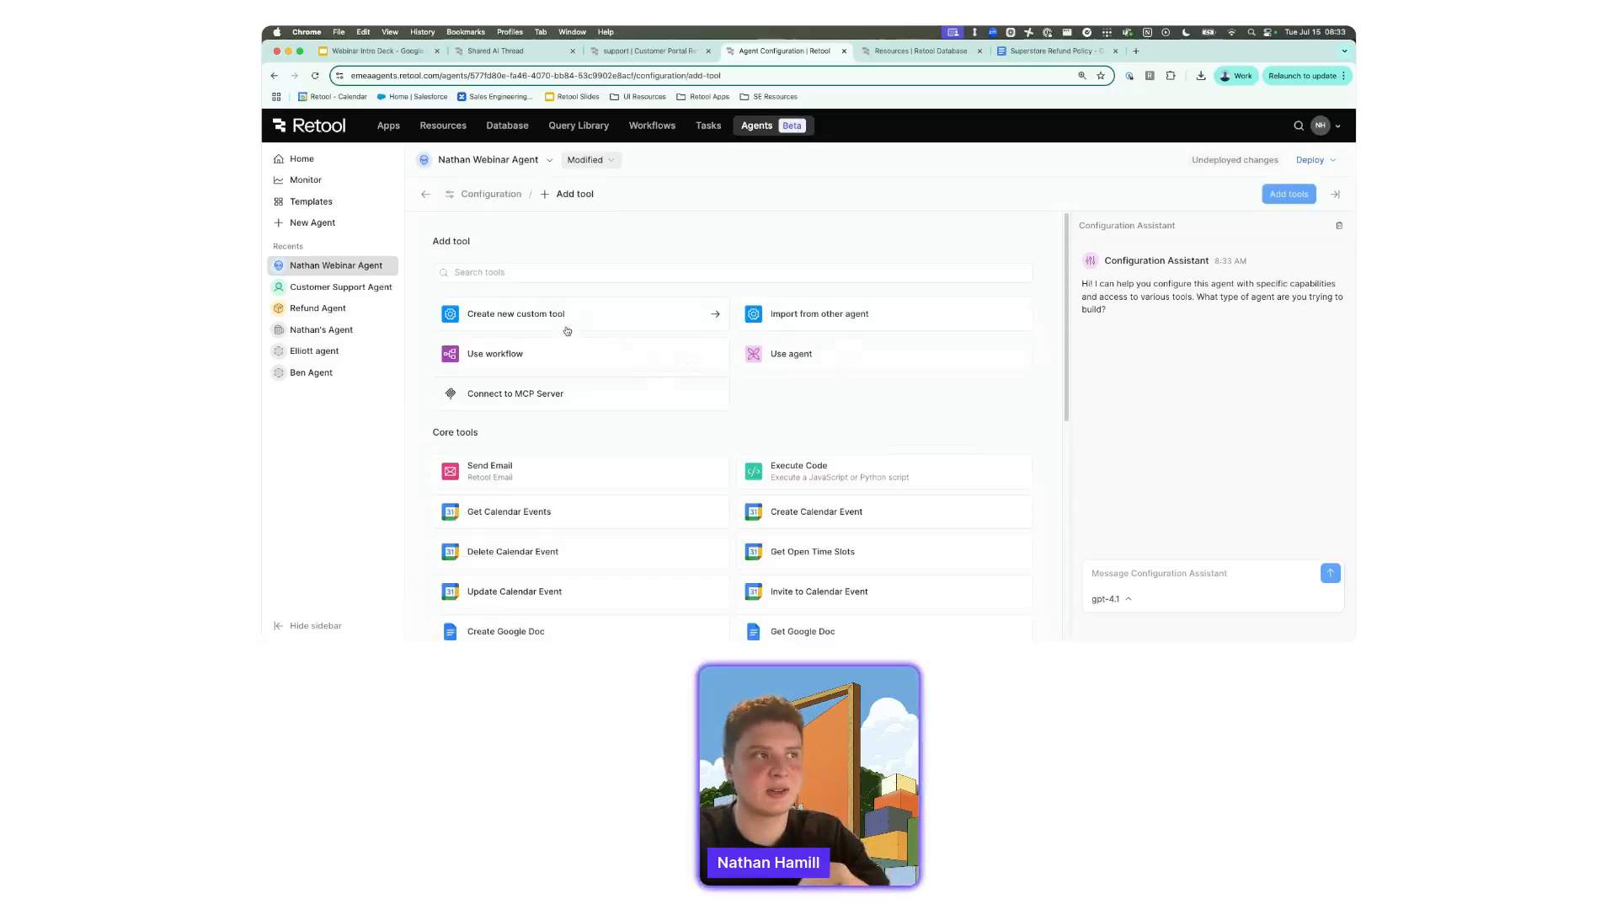
pyautogui.click(798, 356)
pyautogui.click(667, 297)
pyautogui.scroll(-3, 638, 433)
pyautogui.scroll(3, 659, 506)
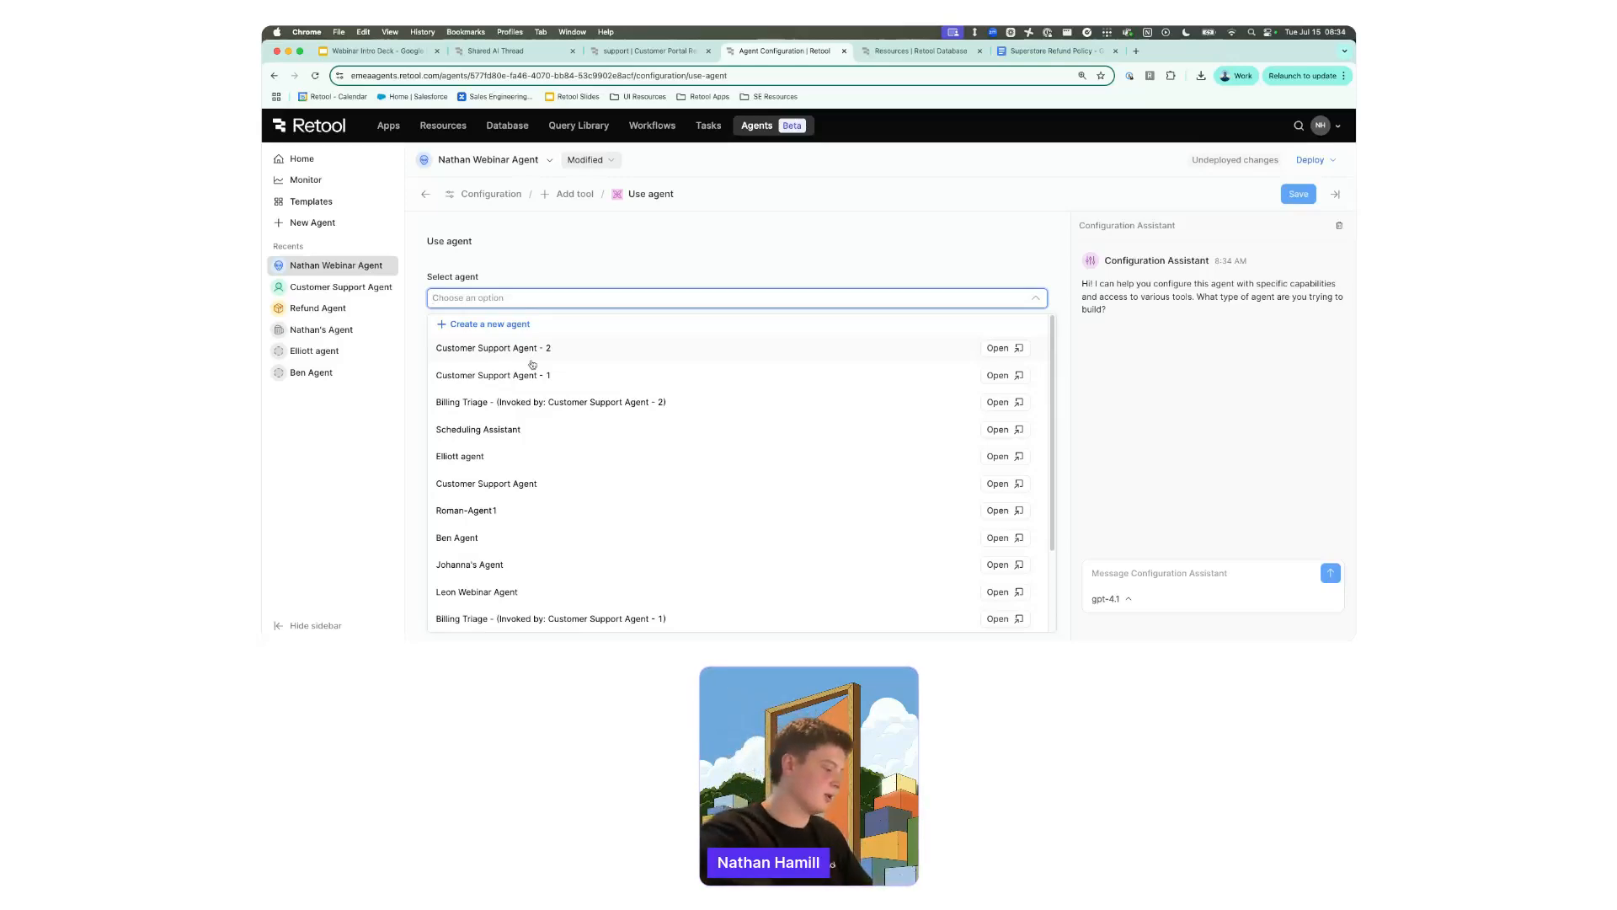
pyautogui.write('ref')
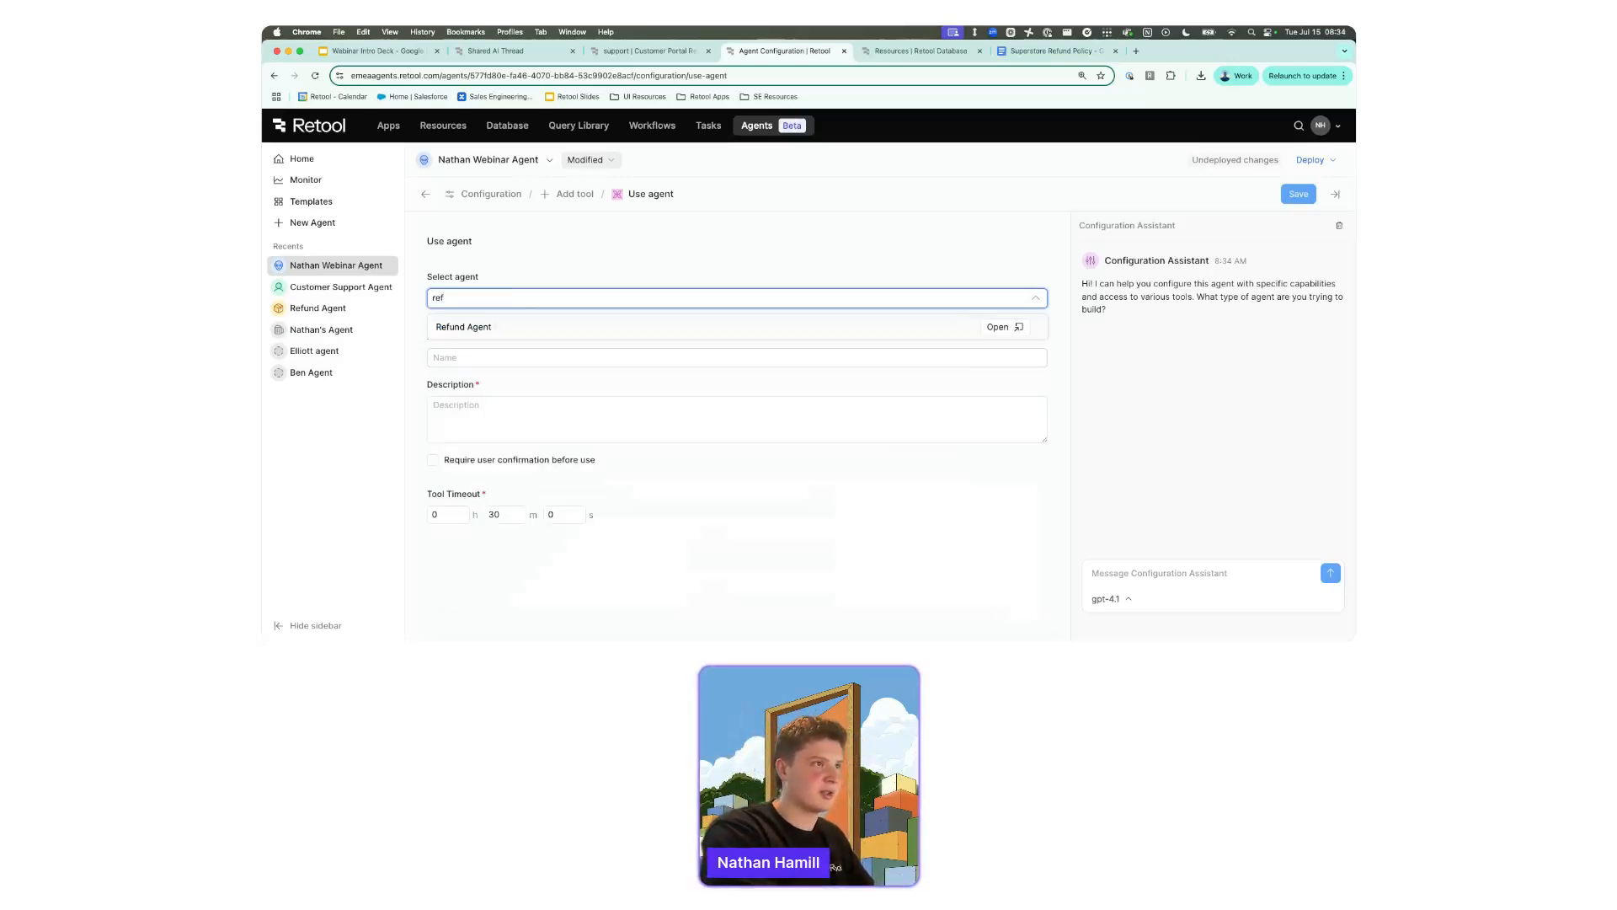
pyautogui.click(521, 326)
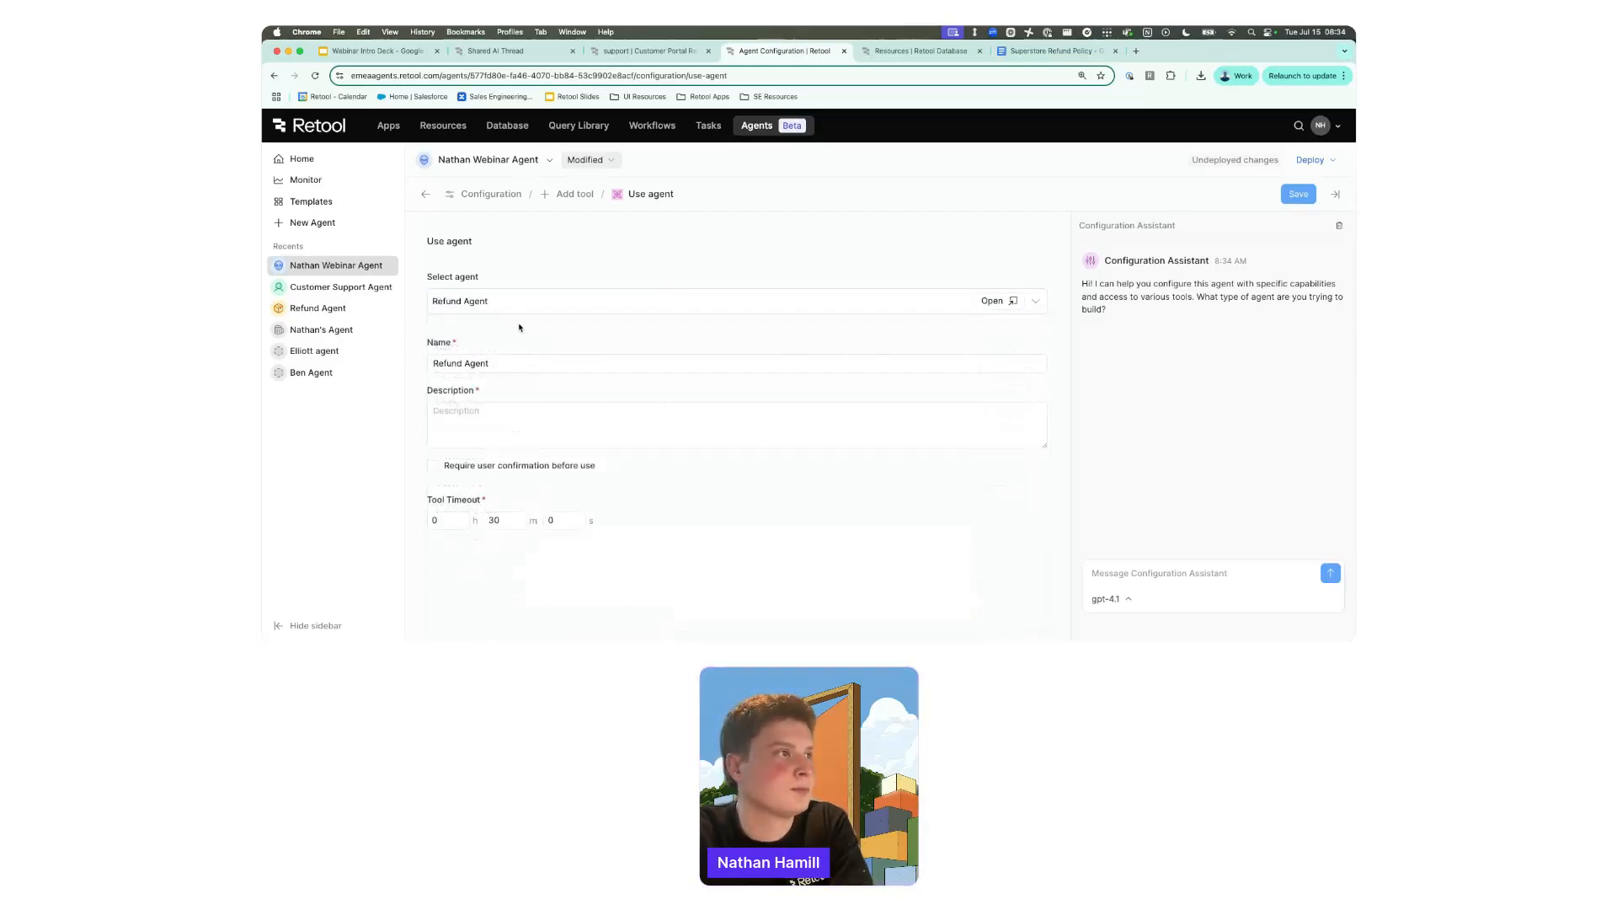
# Describe the Refund Agent tool as "Agent to deal with refund requests." and save it.
pyautogui.click(513, 415)
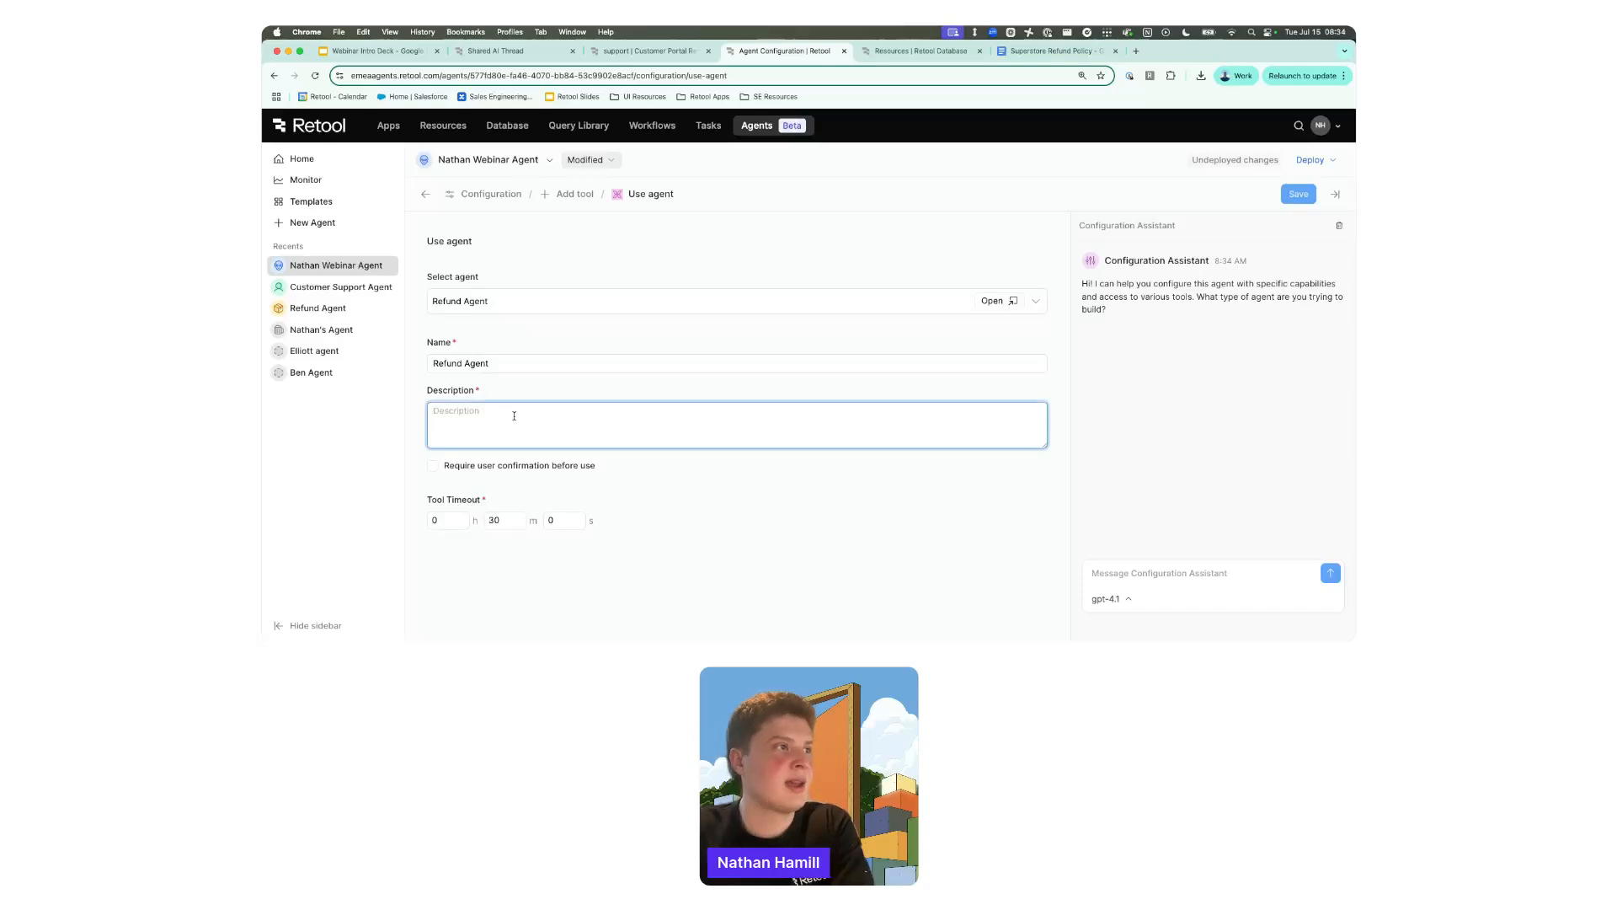
pyautogui.write('Agent to delal with refund requests.')
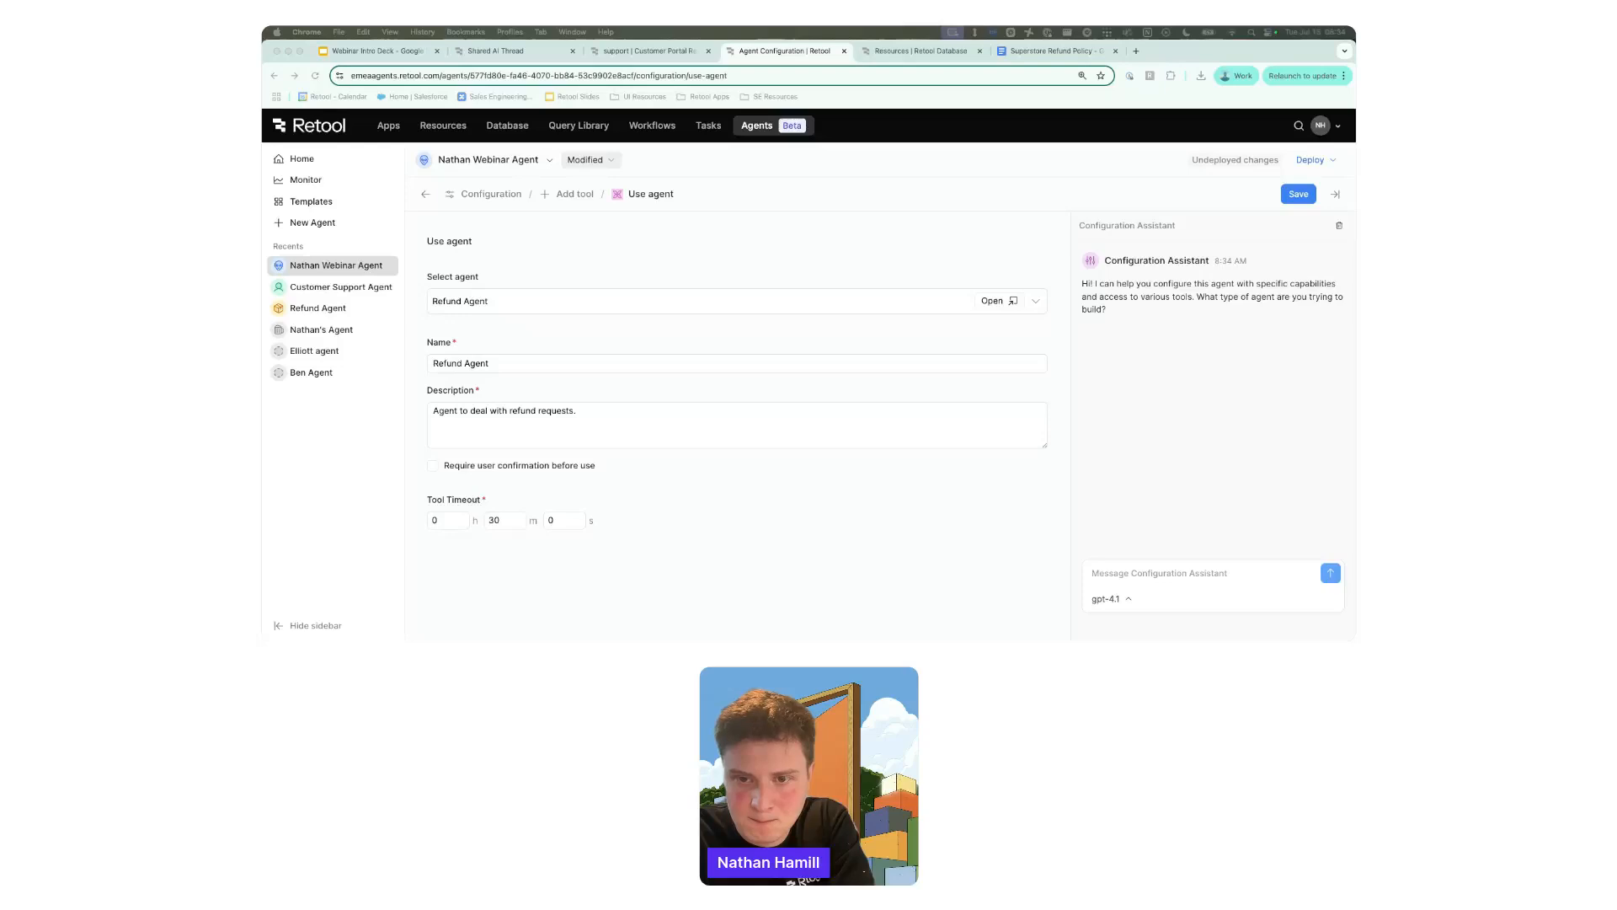
pyautogui.click(681, 528)
pyautogui.click(684, 534)
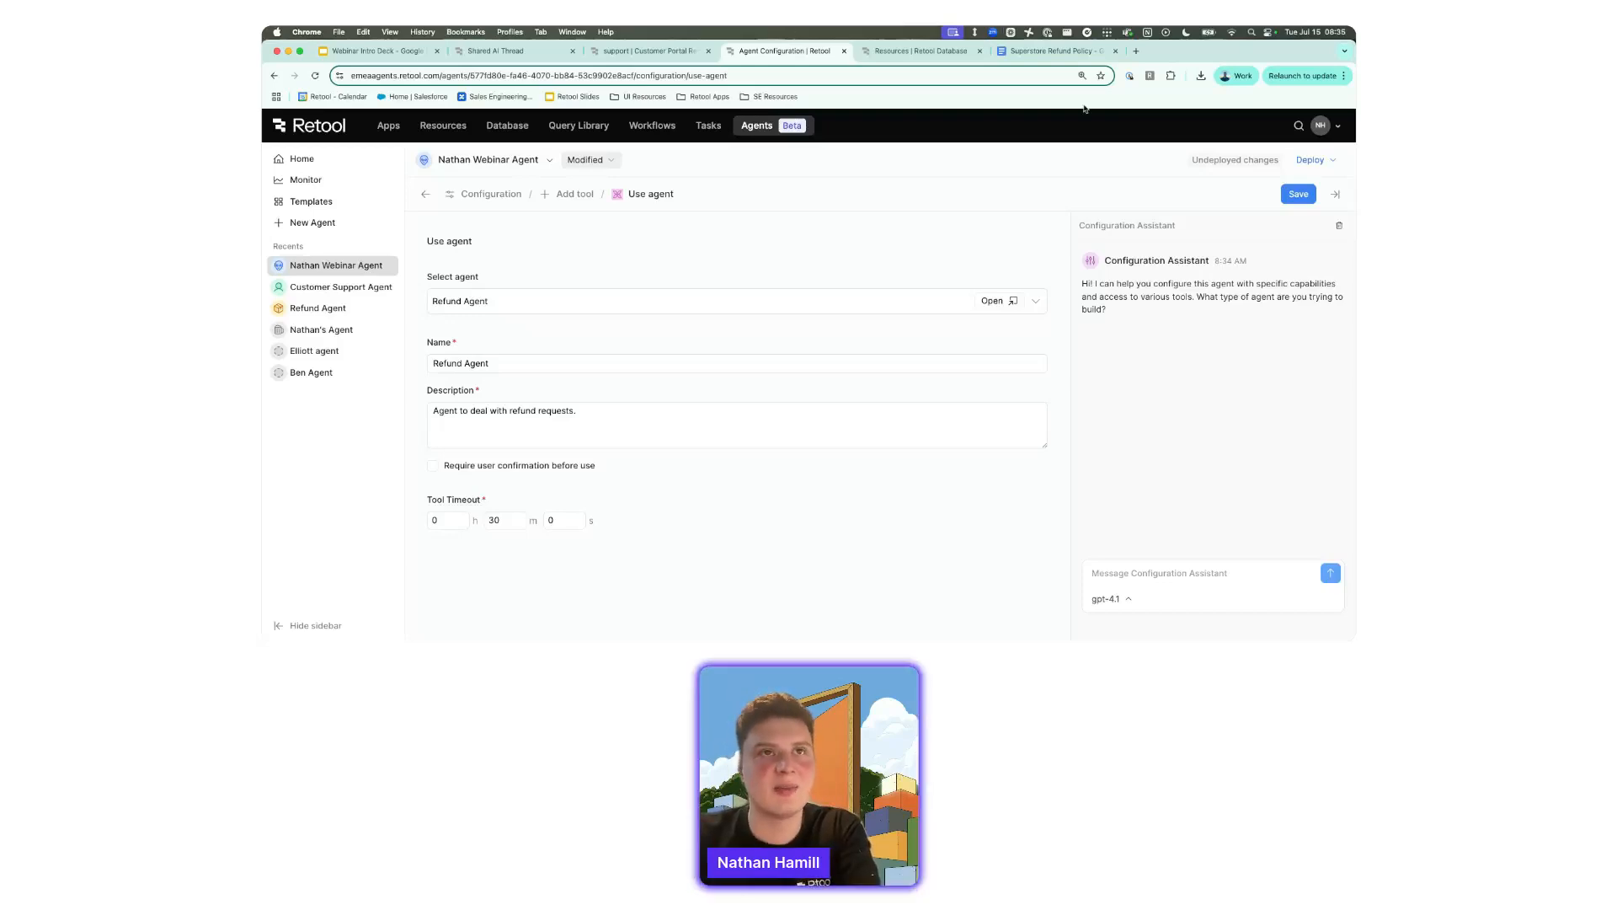
pyautogui.click(1298, 194)
# Open the Refund Agent from the newly added tool and show its configuration.
pyautogui.scroll(-10, 589, 455)
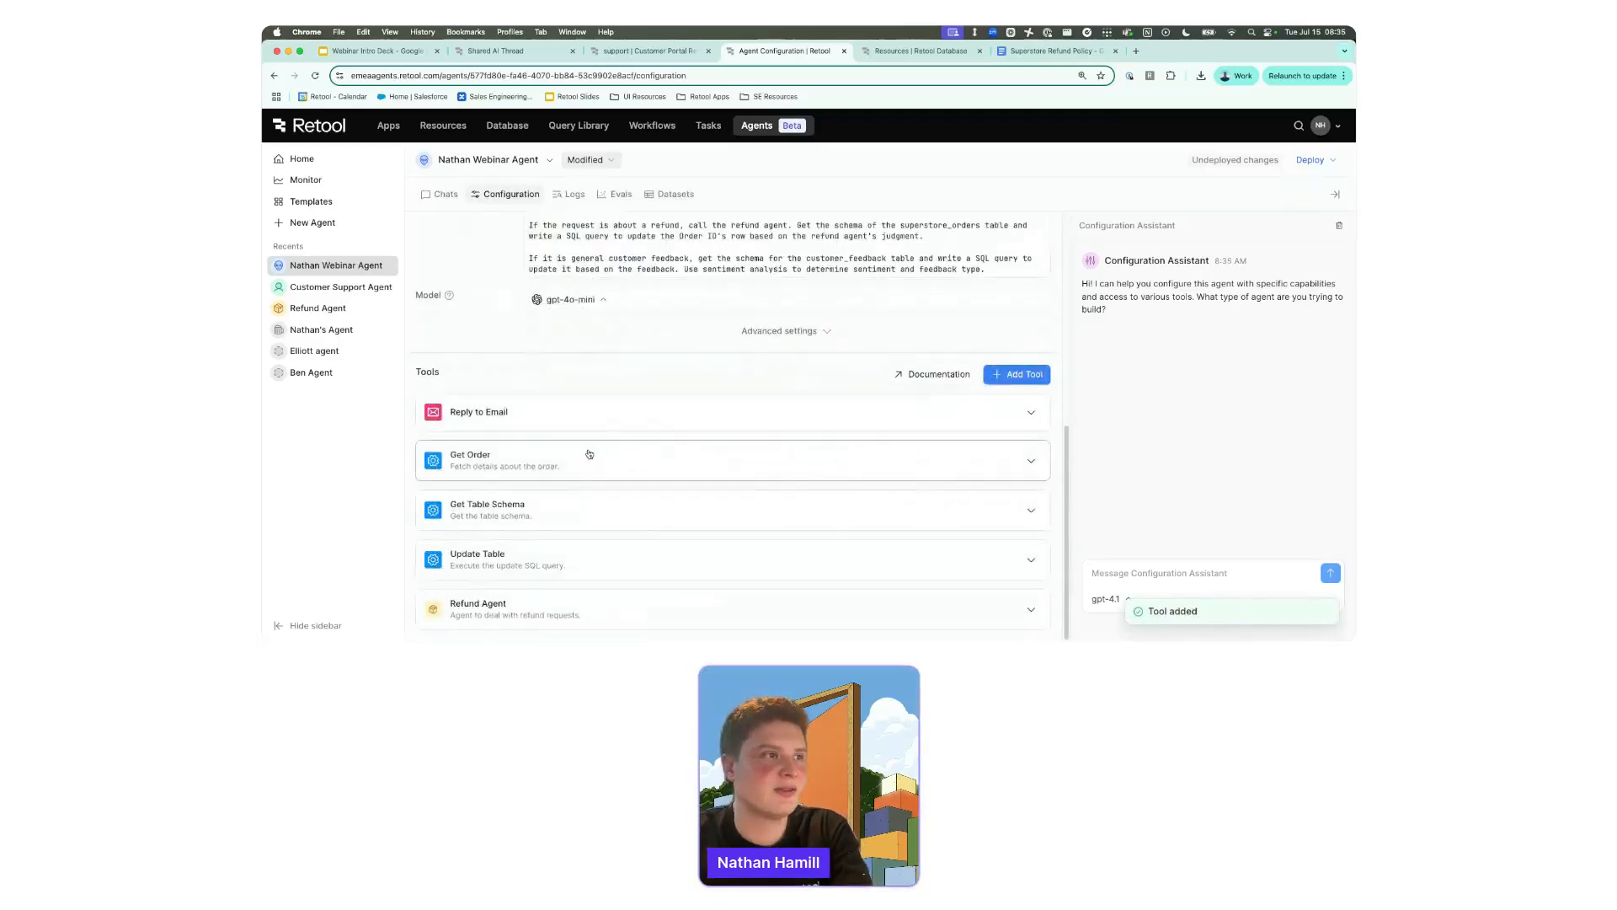
pyautogui.click(643, 607)
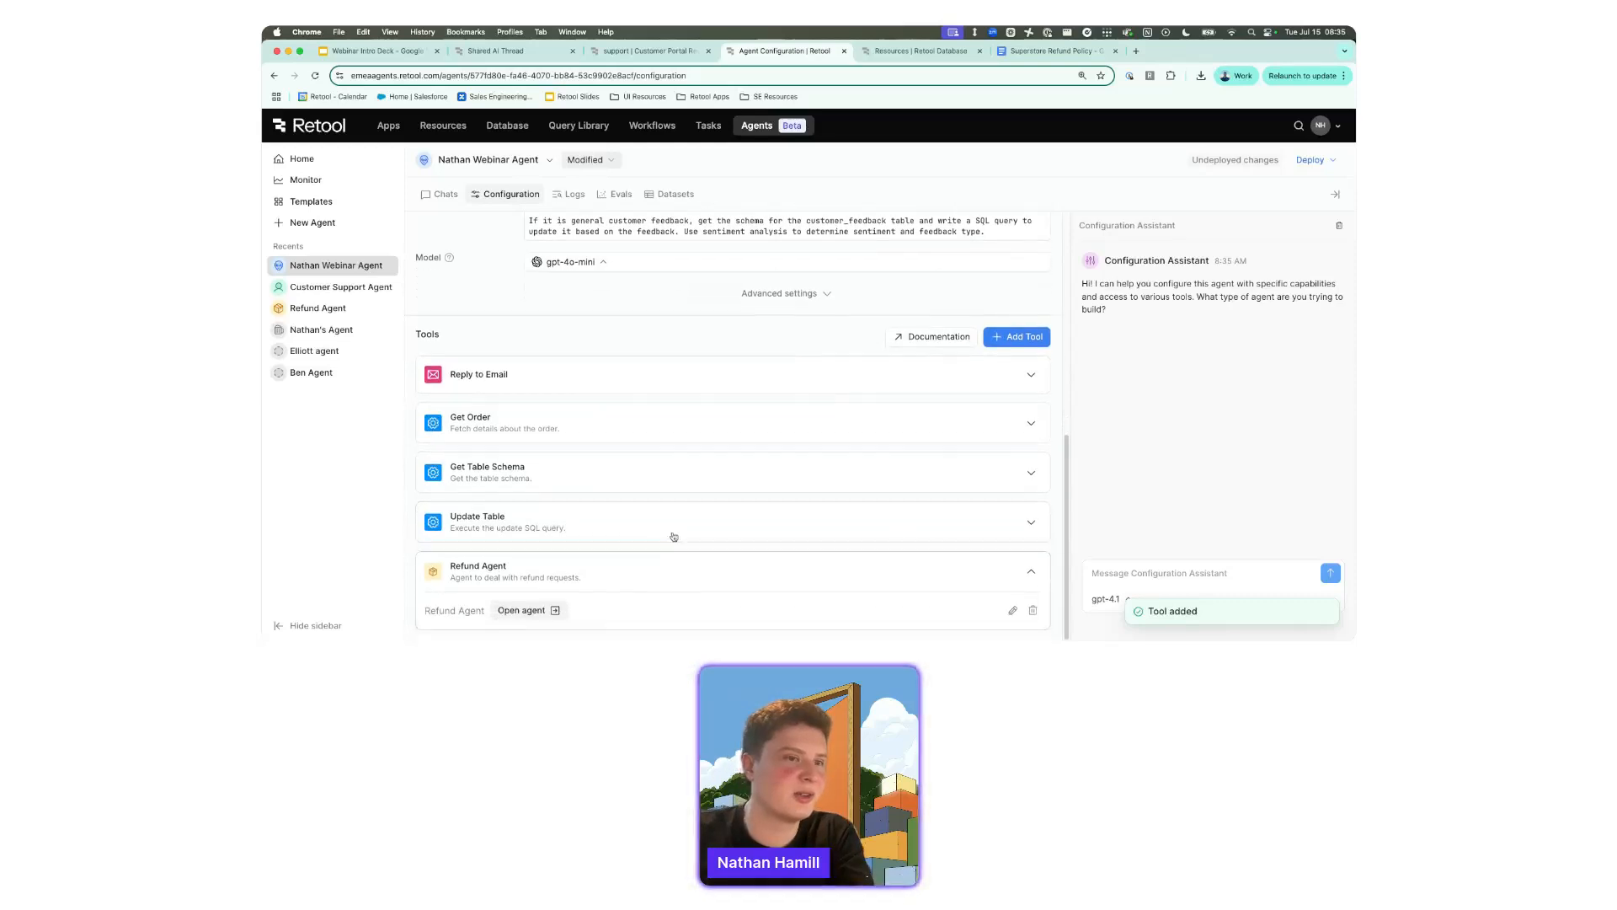
pyautogui.click(521, 610)
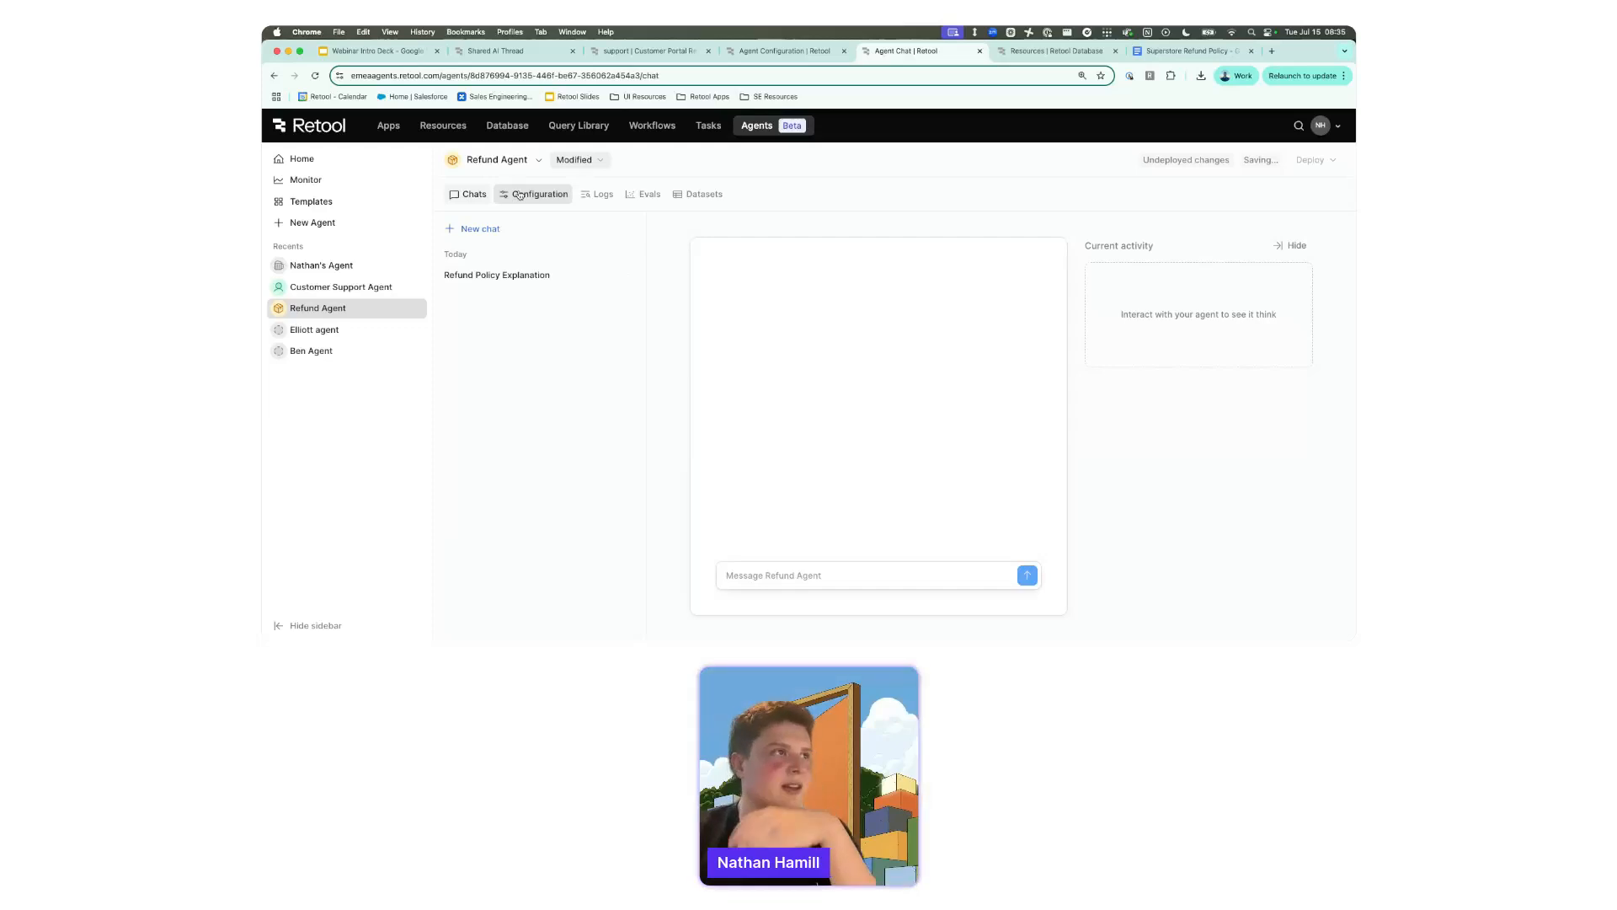
pyautogui.click(519, 195)
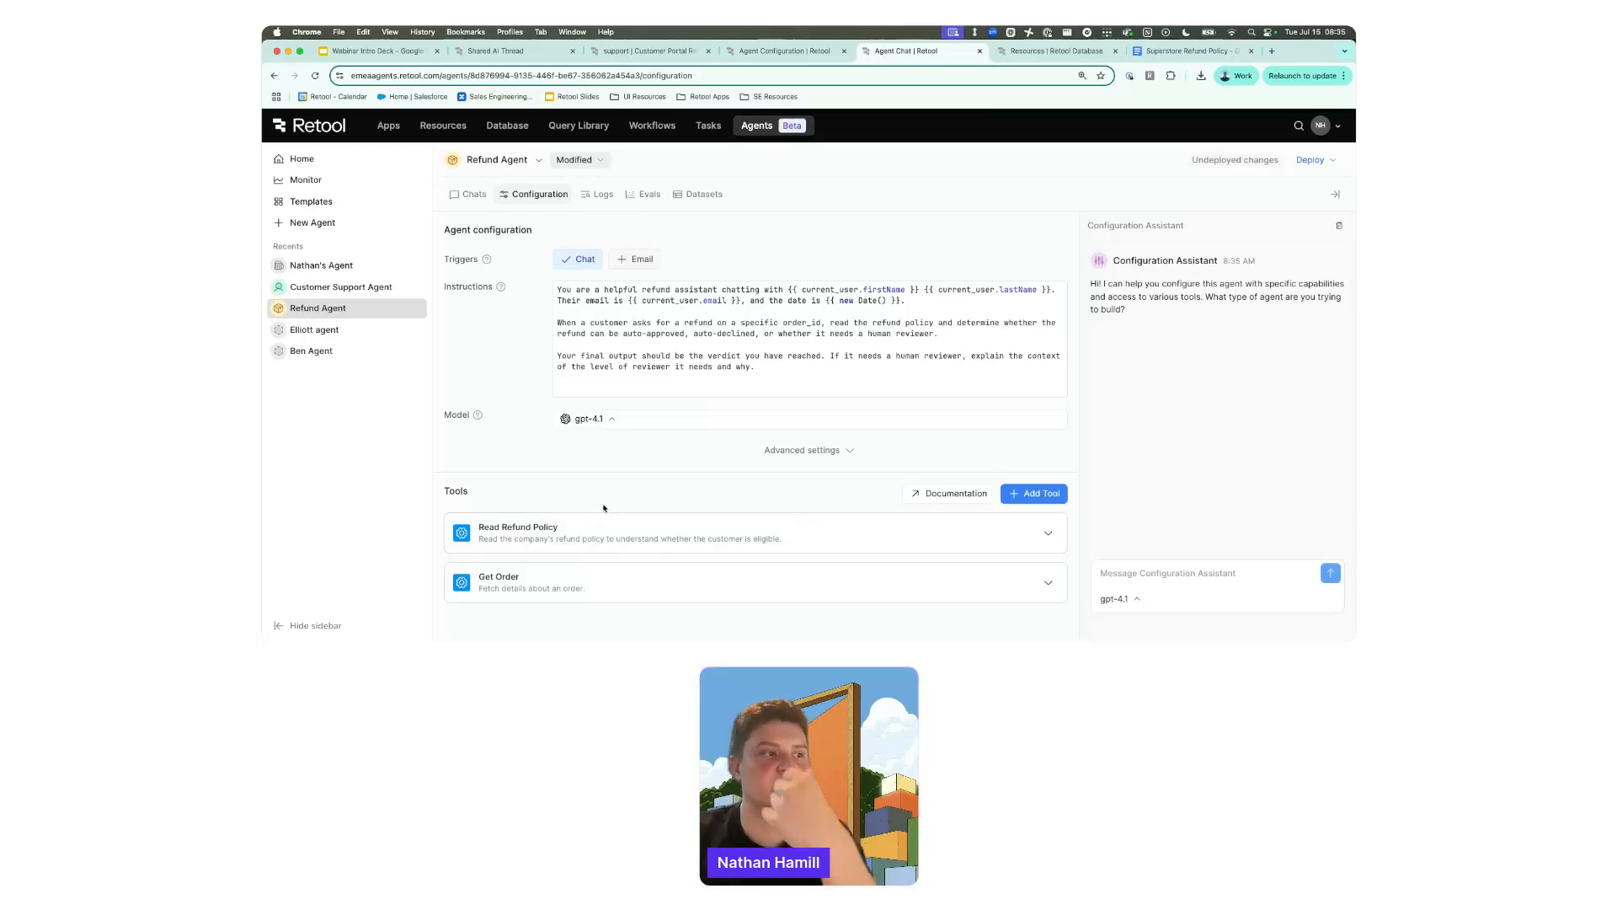
# Switch to the Superstore Refund Policy document, place its tab beside the Refund Agent's, and read through the refund rules.
pyautogui.click(1166, 51)
pyautogui.moveTo(1166, 52); pyautogui.dragTo(1032, 51)
pyautogui.scroll(-5, 911, 469)
pyautogui.scroll(2, 911, 470)
pyautogui.scroll(-8, 910, 463)
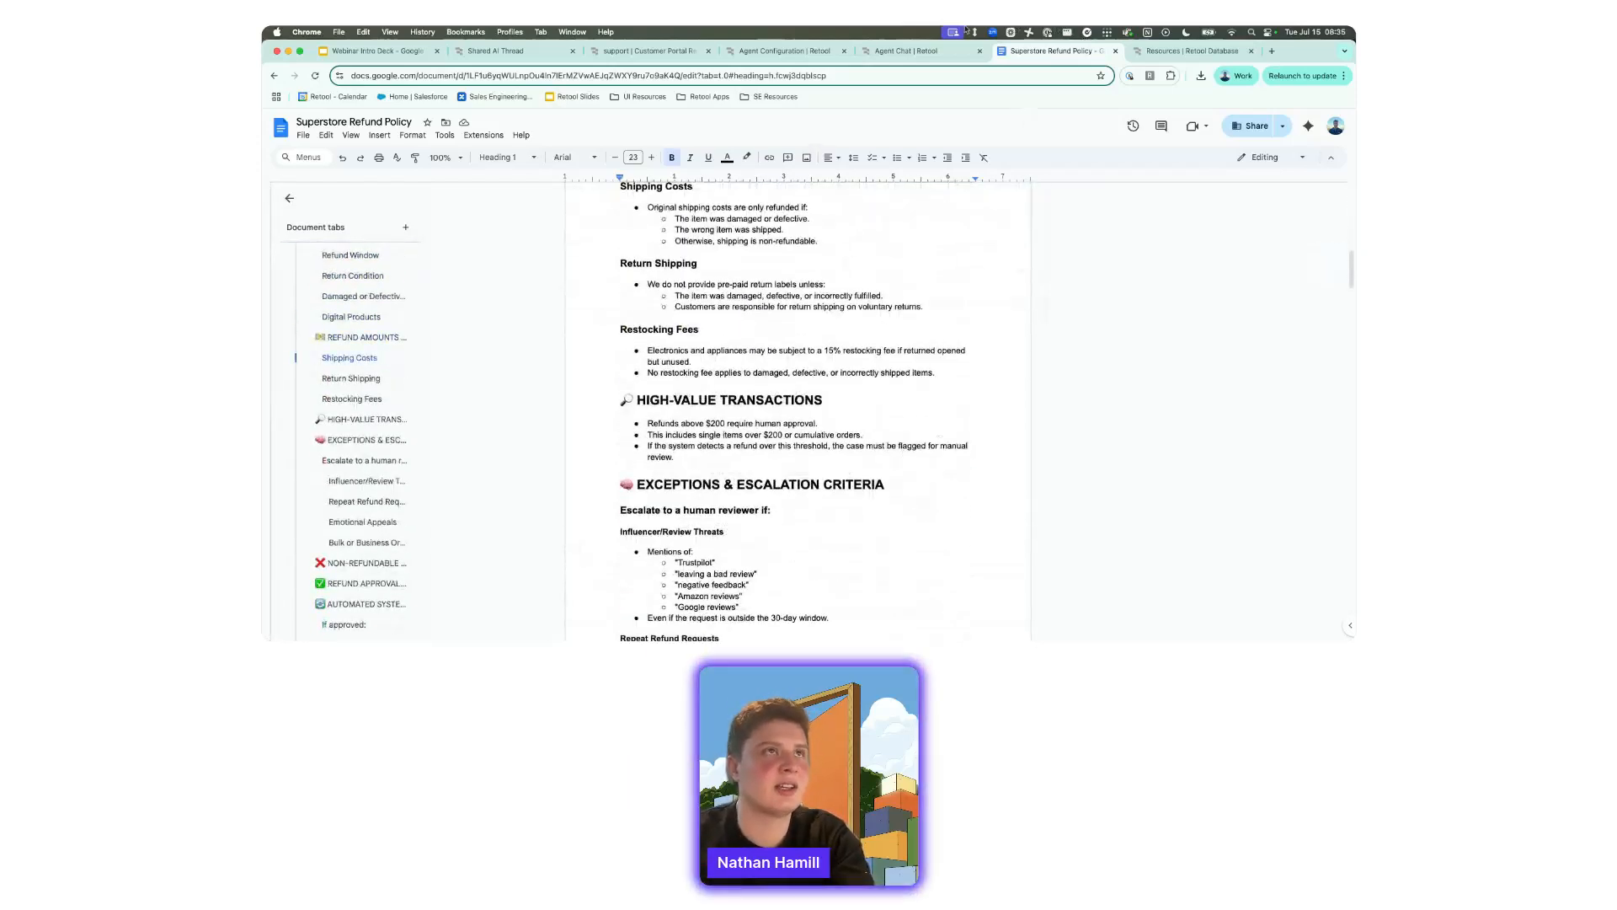
# Return to the Refund Agent and open the function logic of its Read Refund Policy tool.
pyautogui.click(914, 51)
pyautogui.click(817, 534)
pyautogui.scroll(-1, 821, 588)
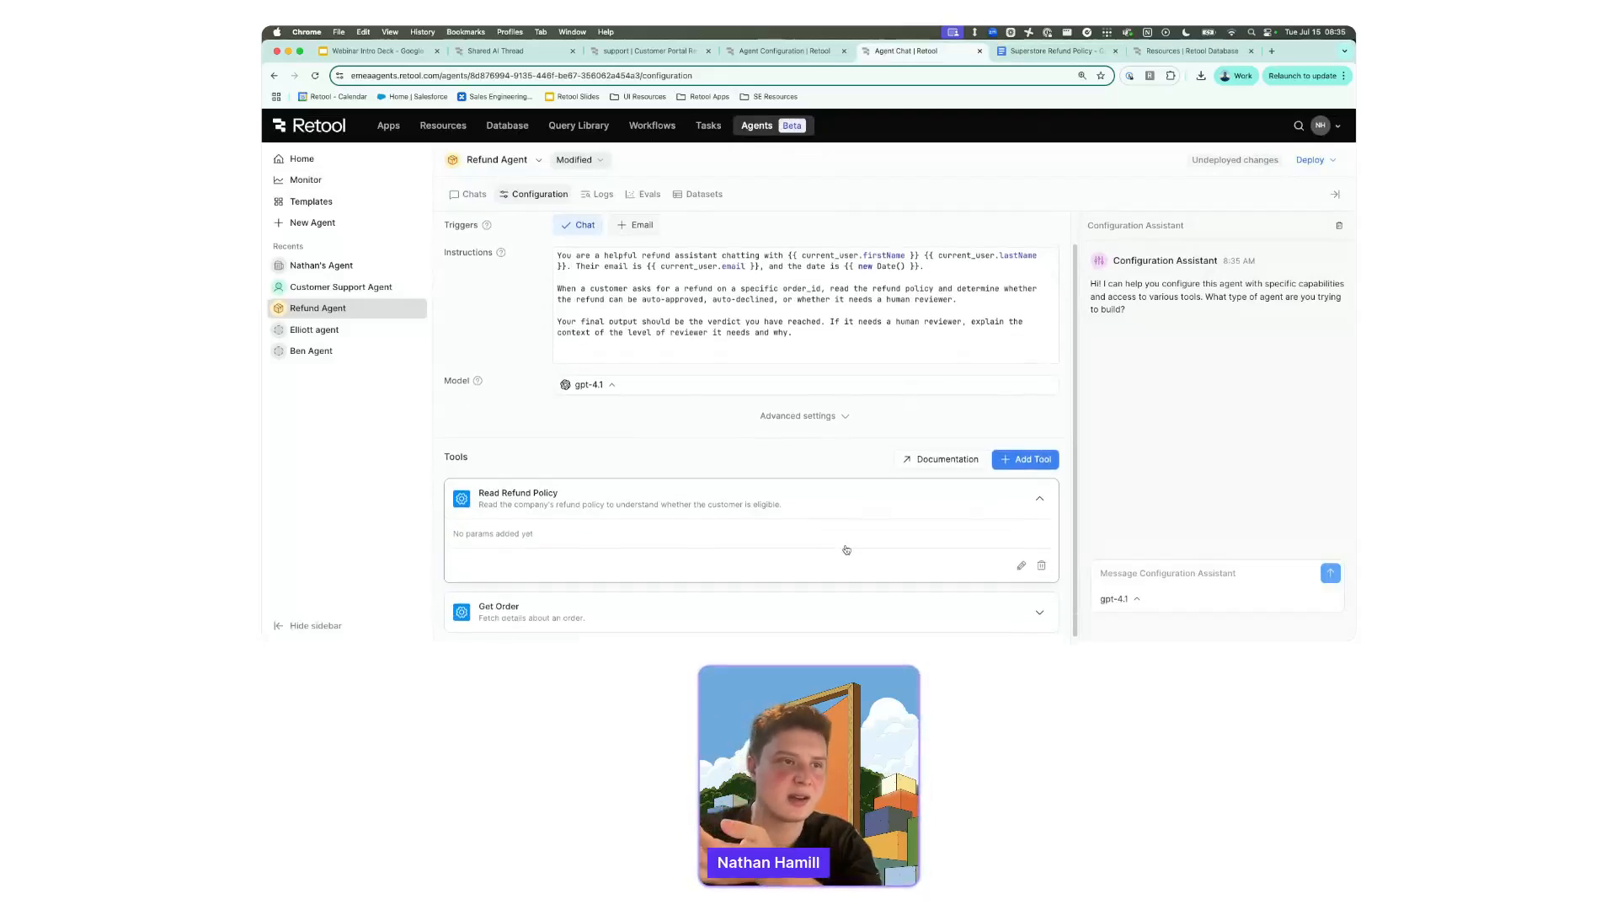
pyautogui.click(1022, 565)
pyautogui.click(1027, 579)
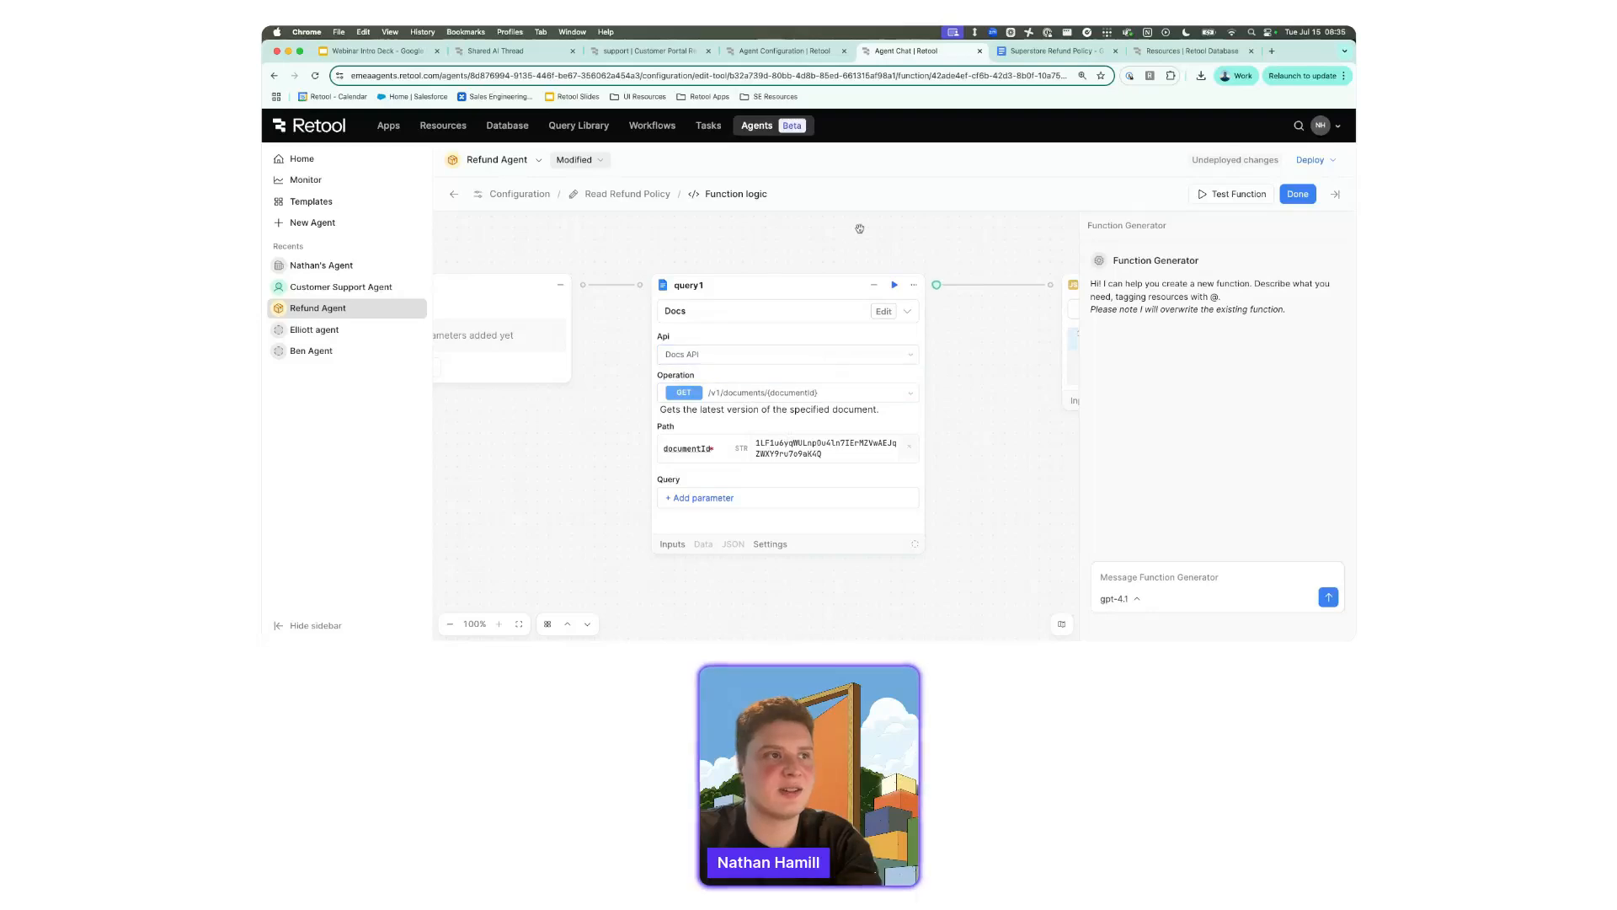
# Look at the refund policy document again, then go back through the shared AI thread to the Refund Agent's tool calls.
pyautogui.click(1051, 52)
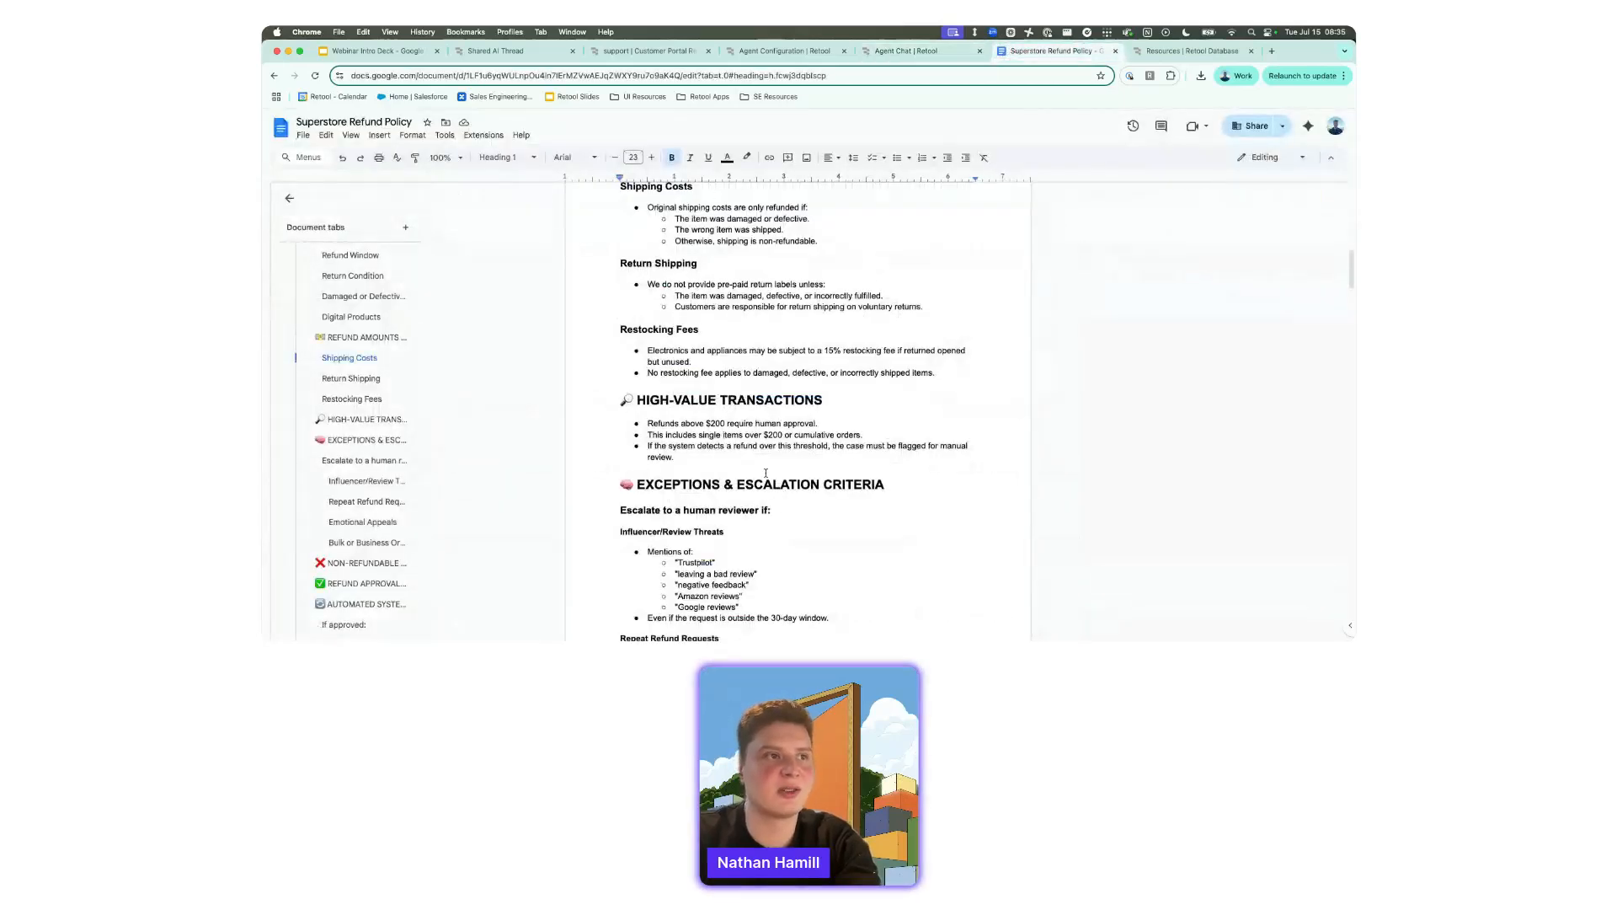
pyautogui.click(506, 51)
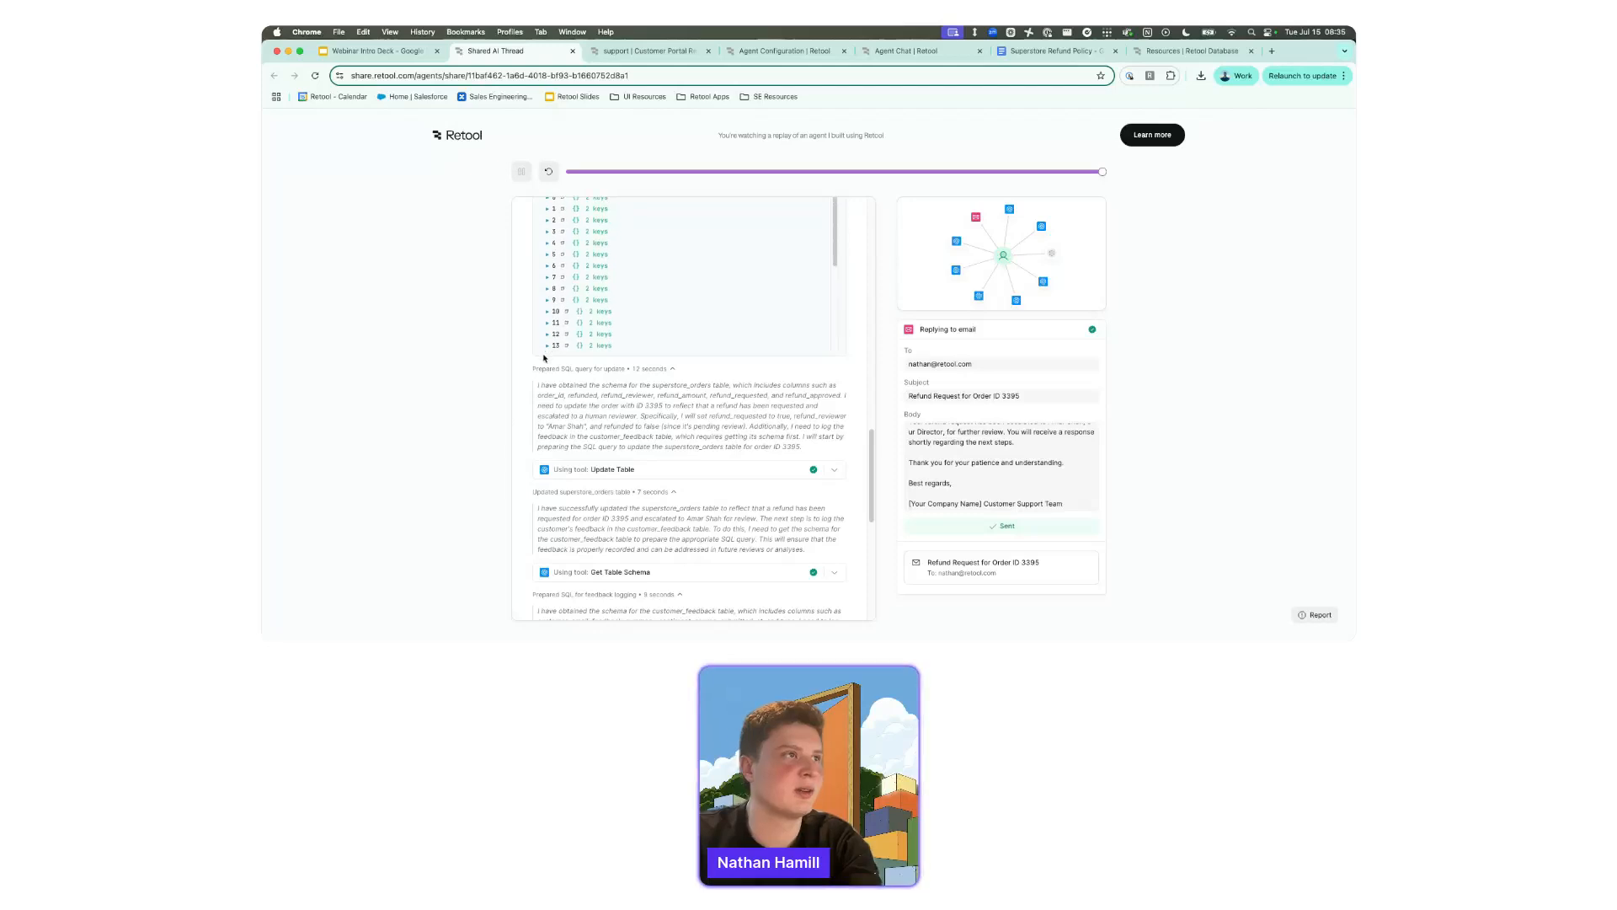
pyautogui.scroll(10, 564, 482)
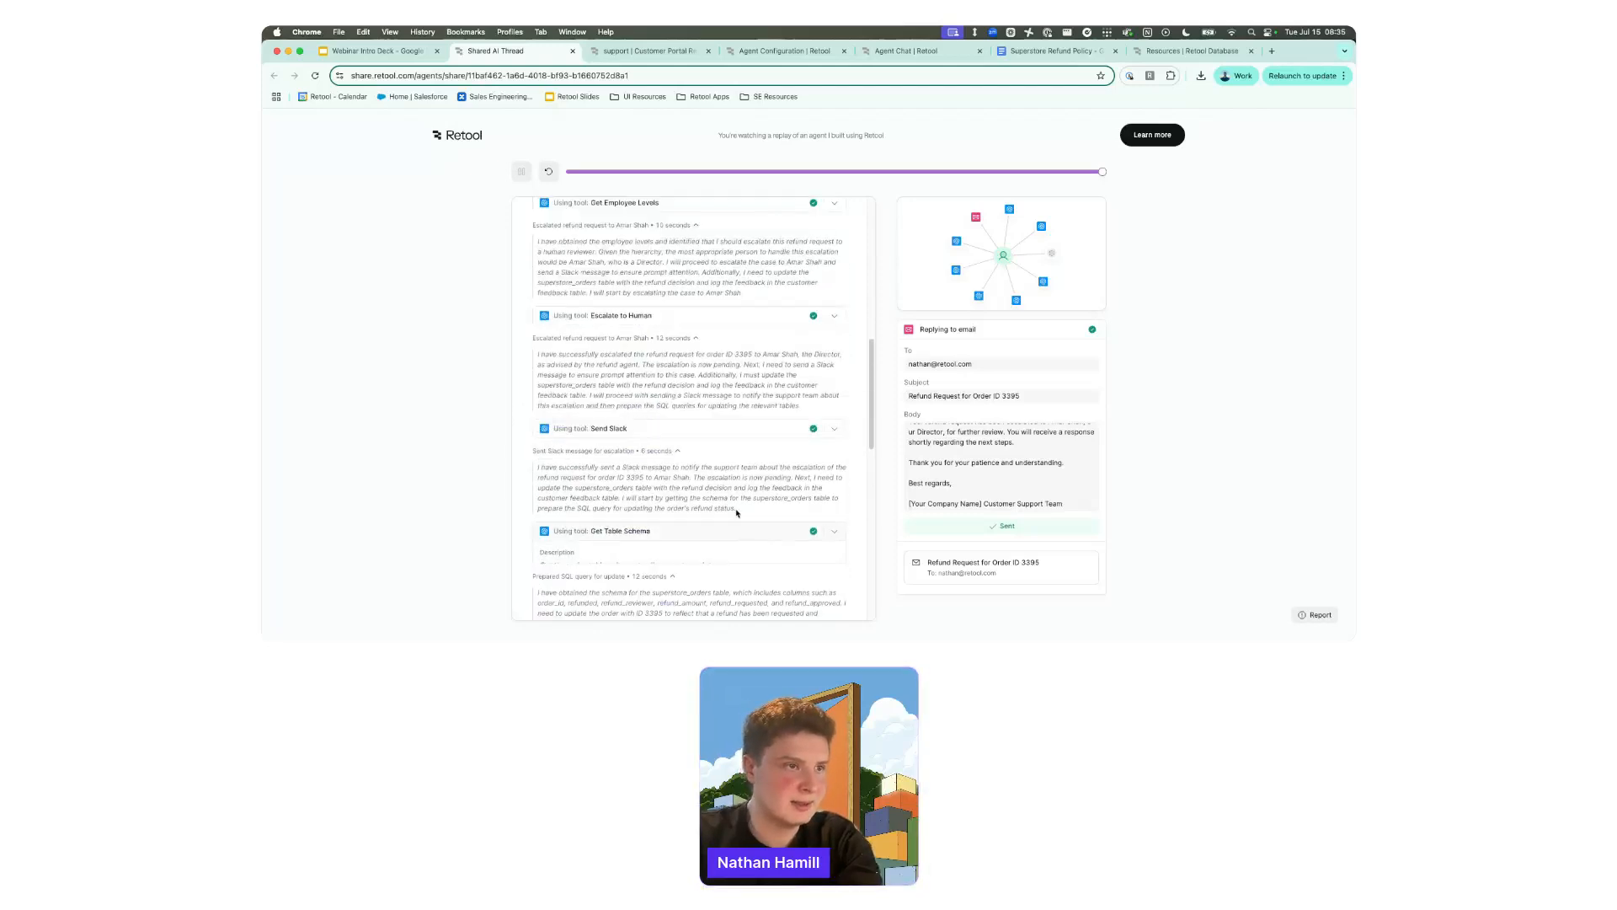
pyautogui.scroll(5, 710, 494)
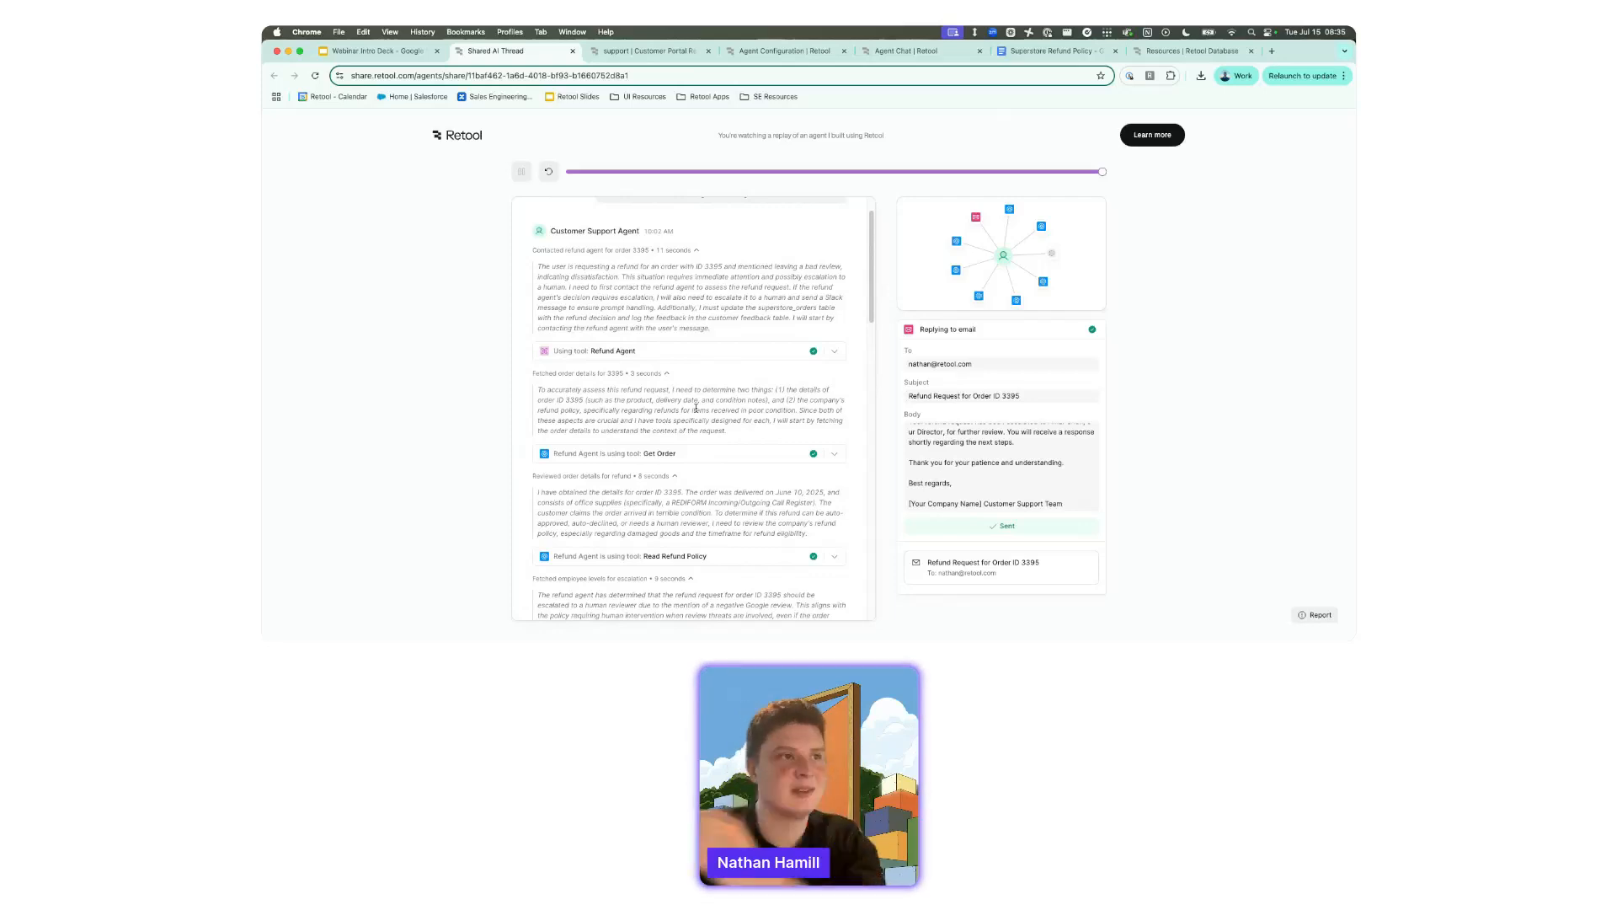
pyautogui.scroll(-3, 694, 423)
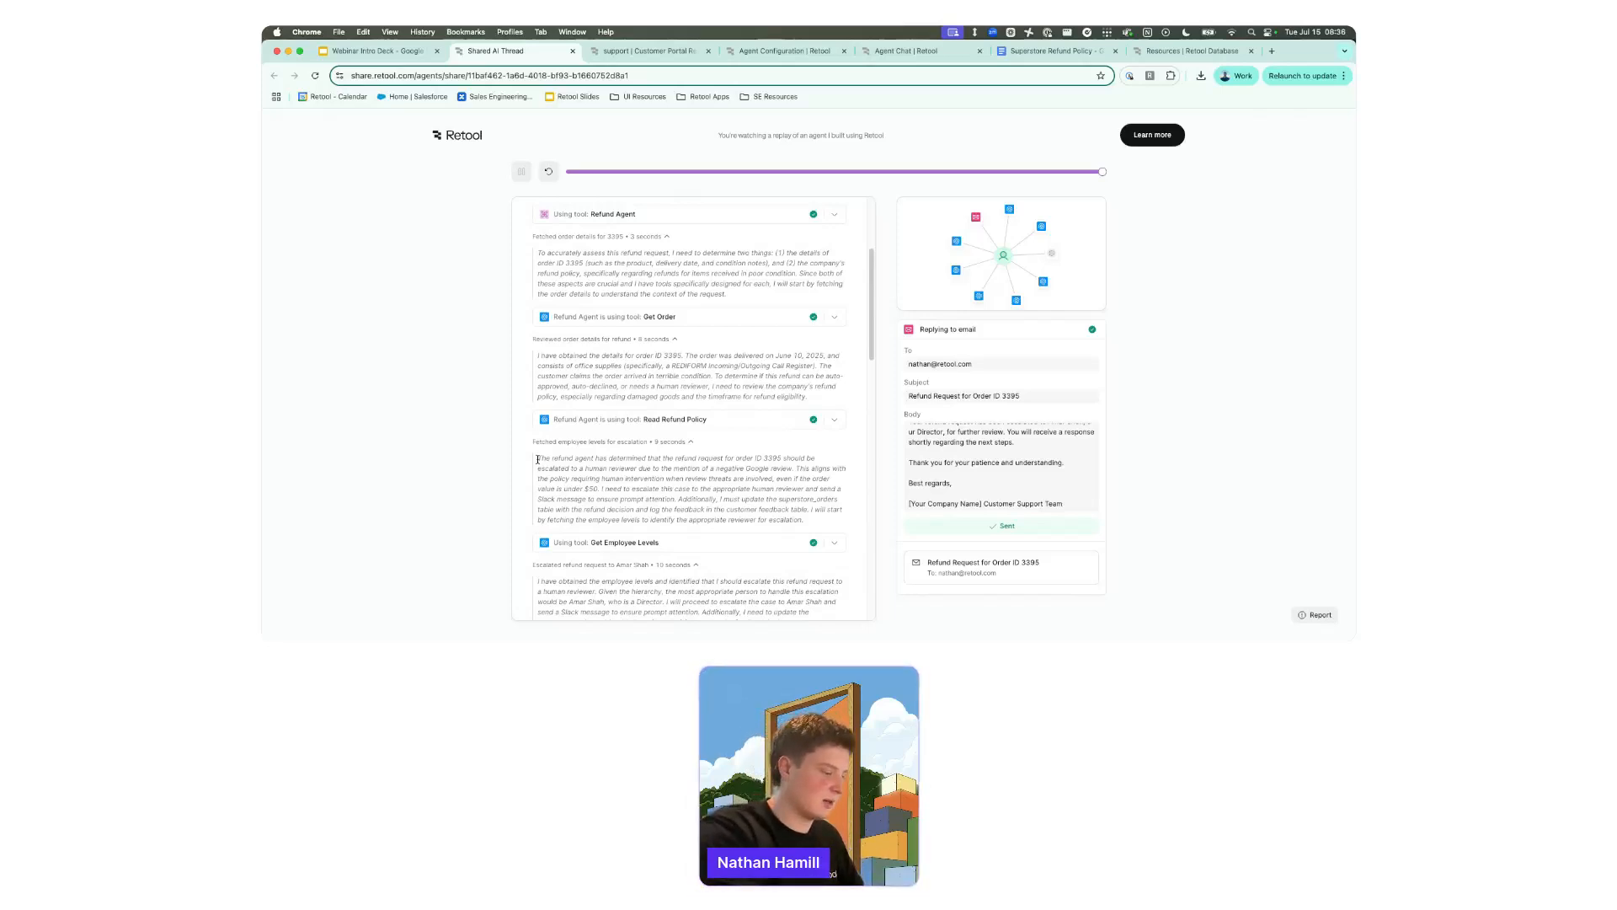
# Enlarge the shared thread page and find the reasoning that follows the Read Refund Policy call.
pyautogui.press('super+equal')
pyautogui.press('super+equal')
pyautogui.press('super+equal')
pyautogui.scroll(-5, 573, 442)
pyautogui.scroll(-3, 595, 437)
pyautogui.scroll(4, 435, 417)
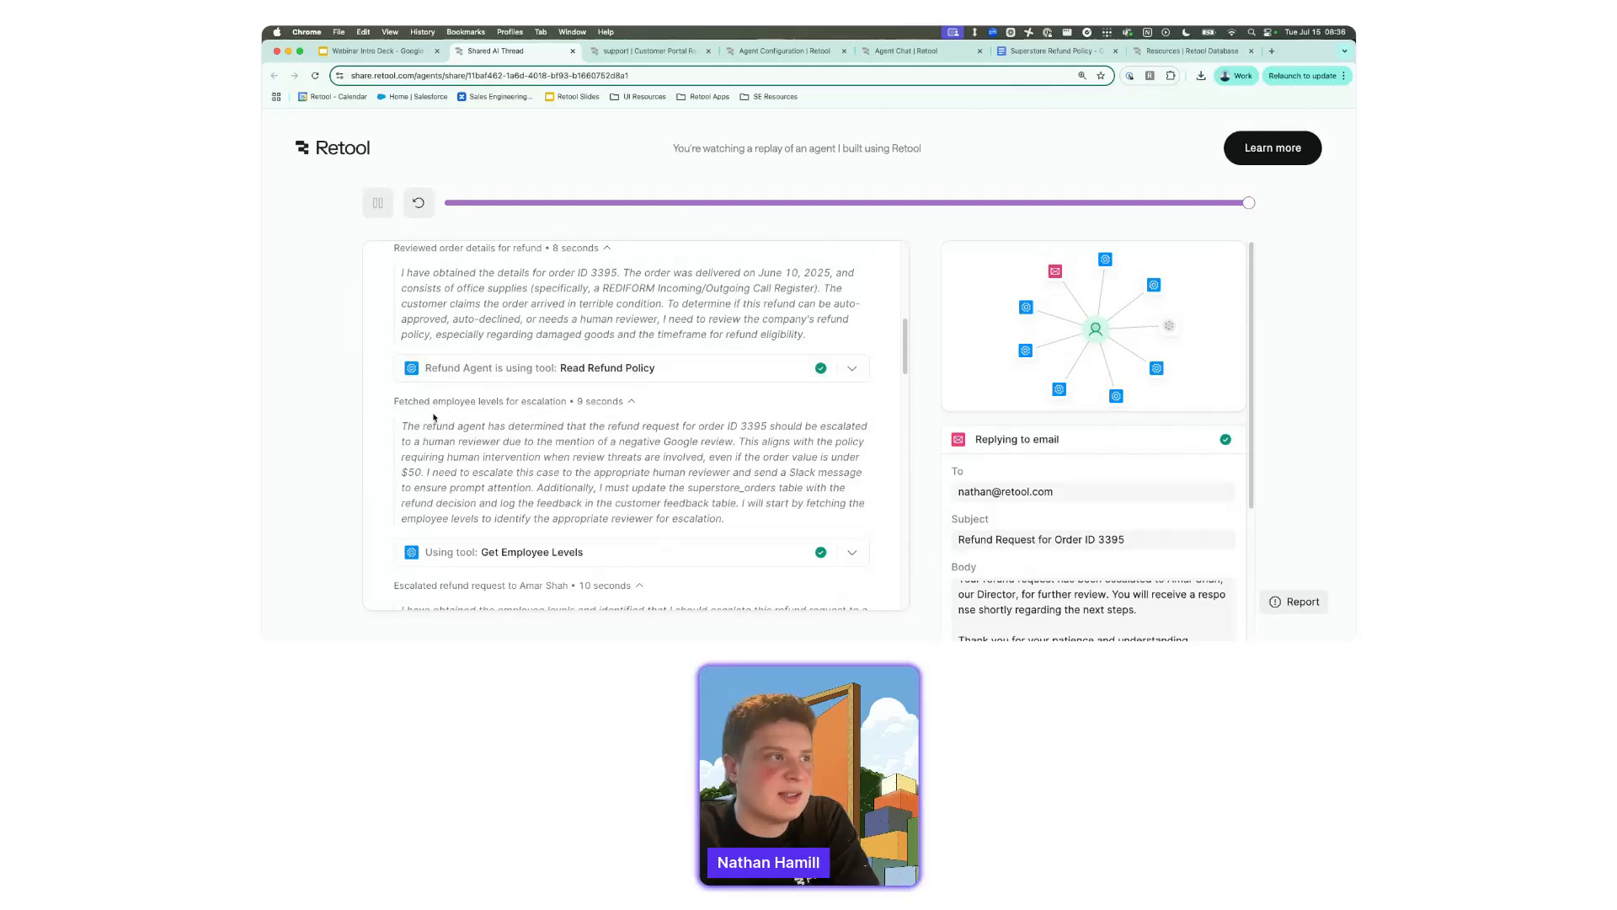
# Examine the refund escalation reasoning under "Fetched employee levels for escalation", highlighting the passages on the verdict, human intervention and follow-up actions.
pyautogui.moveTo(396, 428); pyautogui.dragTo(736, 527)
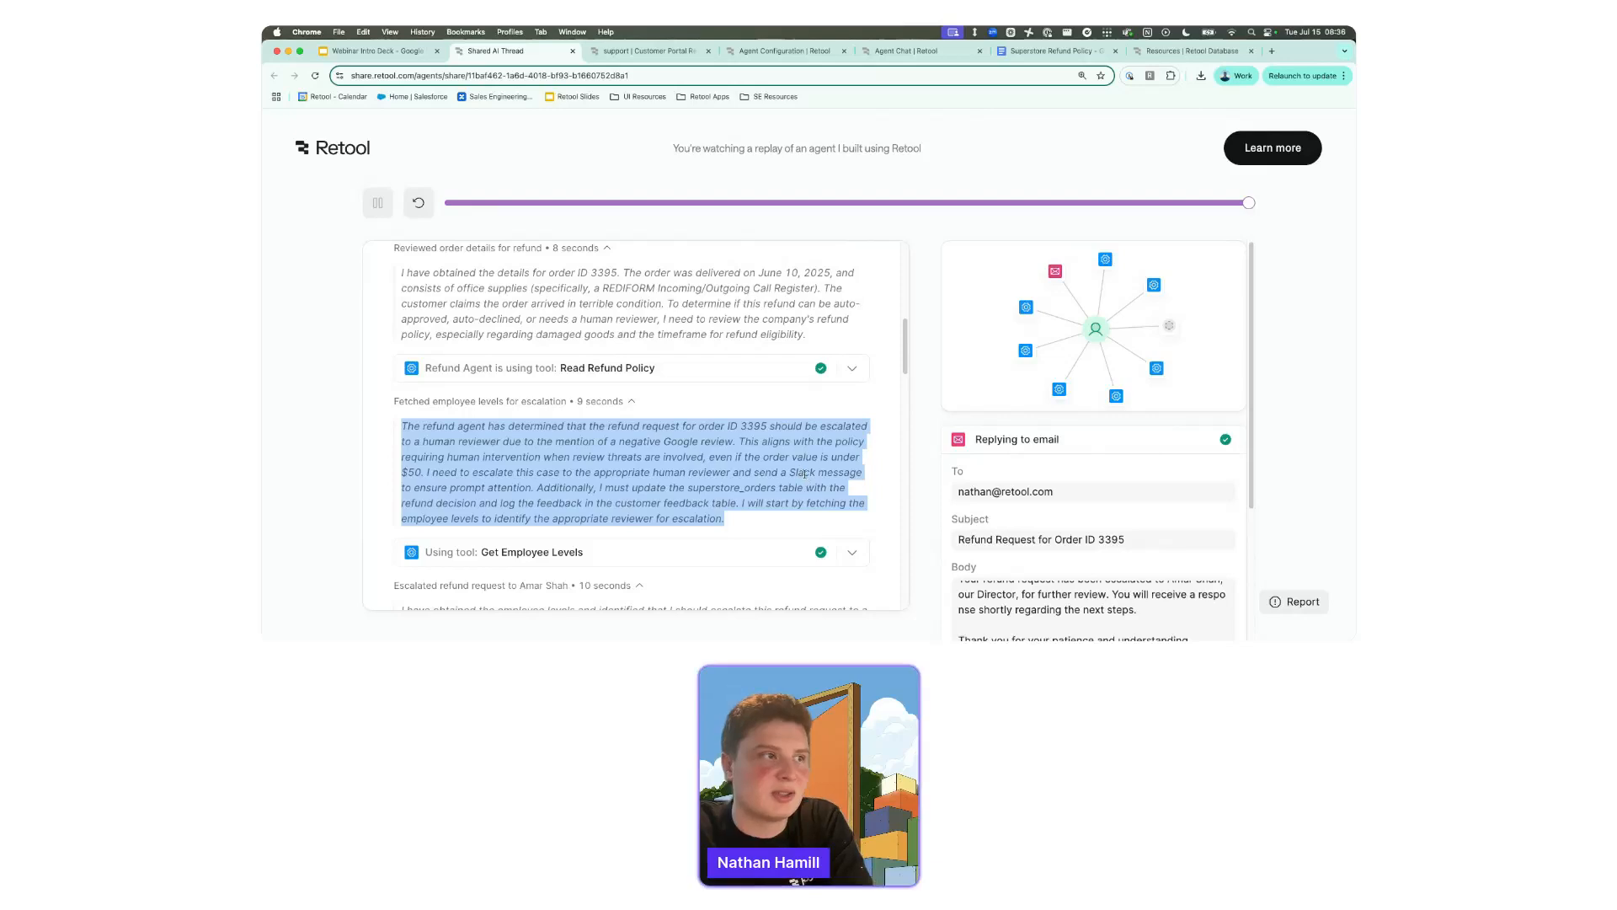
pyautogui.click(625, 465)
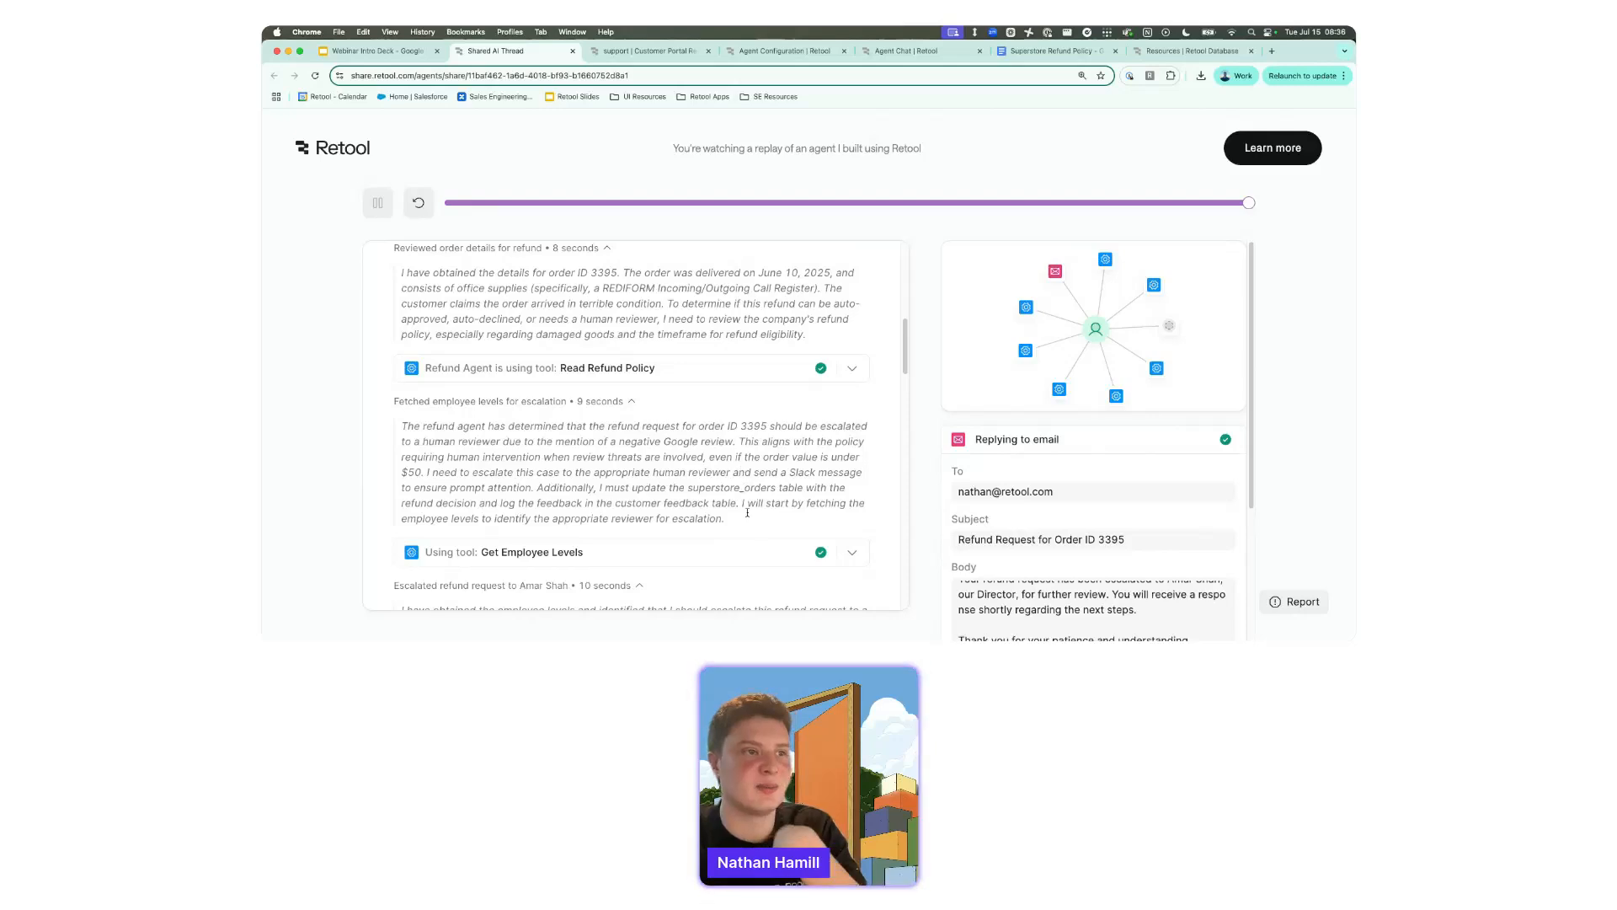
pyautogui.moveTo(728, 519); pyautogui.dragTo(661, 470)
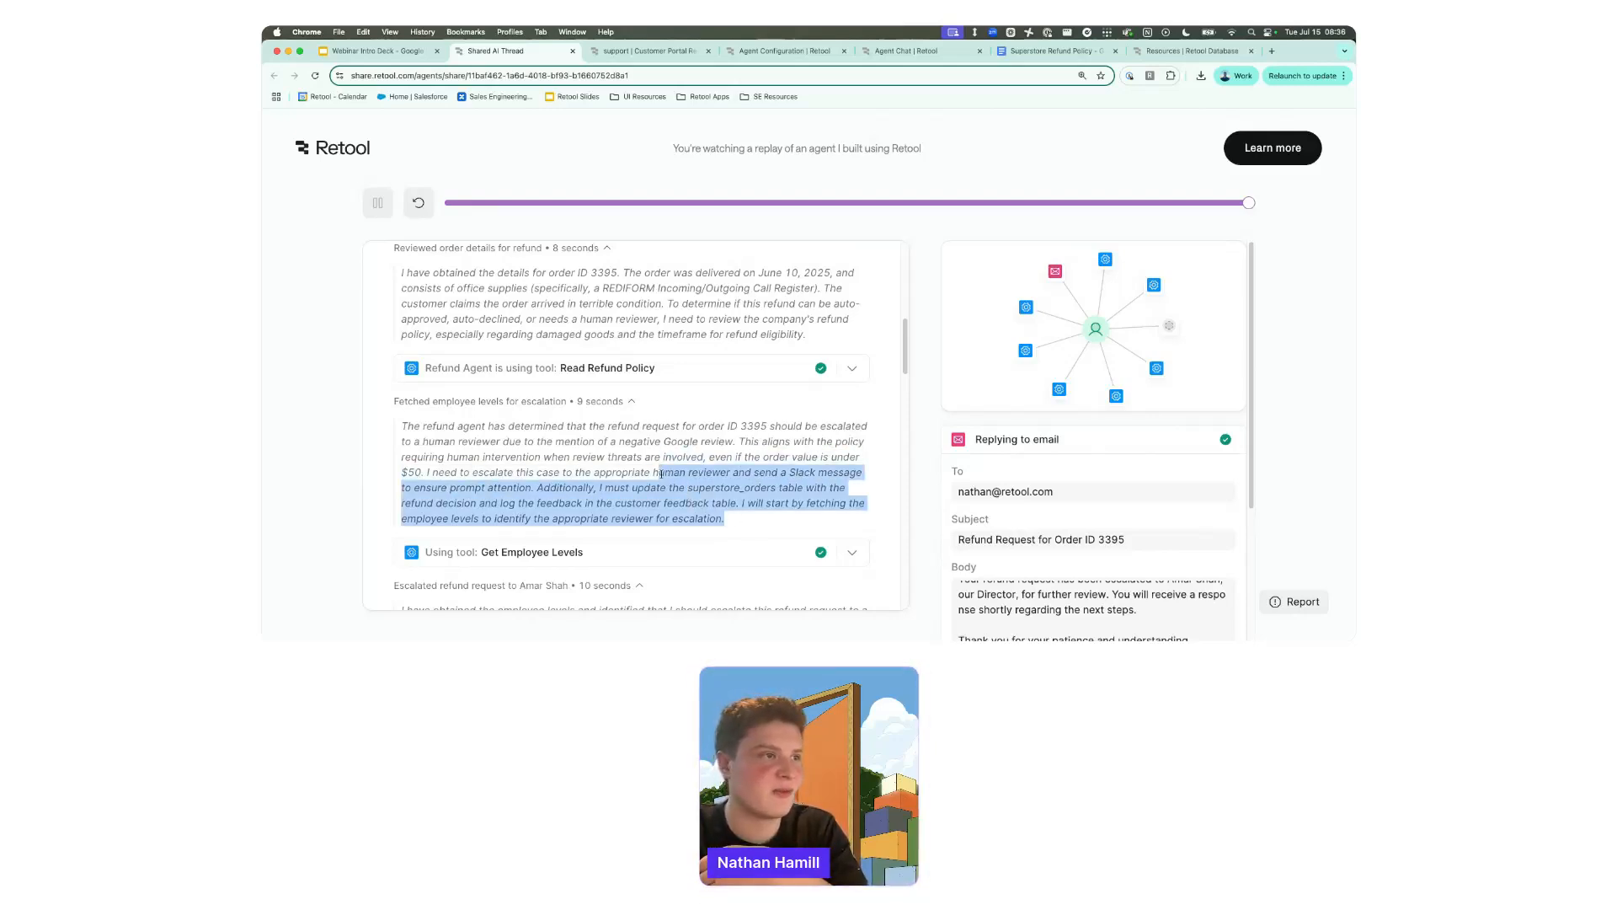
pyautogui.click(690, 457)
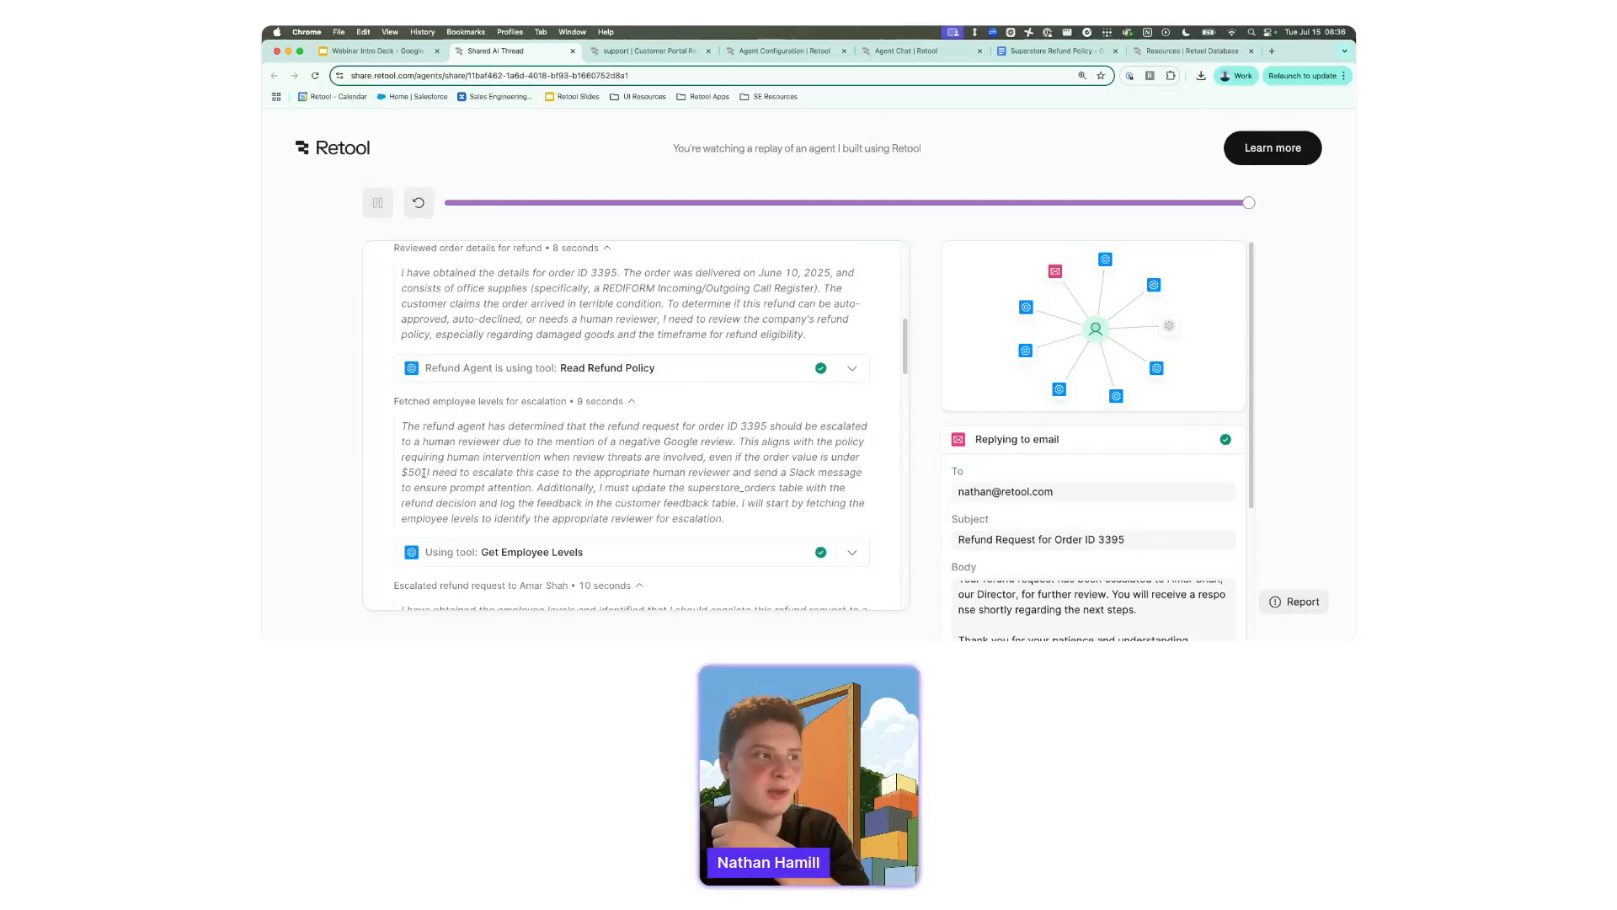
pyautogui.moveTo(423, 473); pyautogui.dragTo(409, 459)
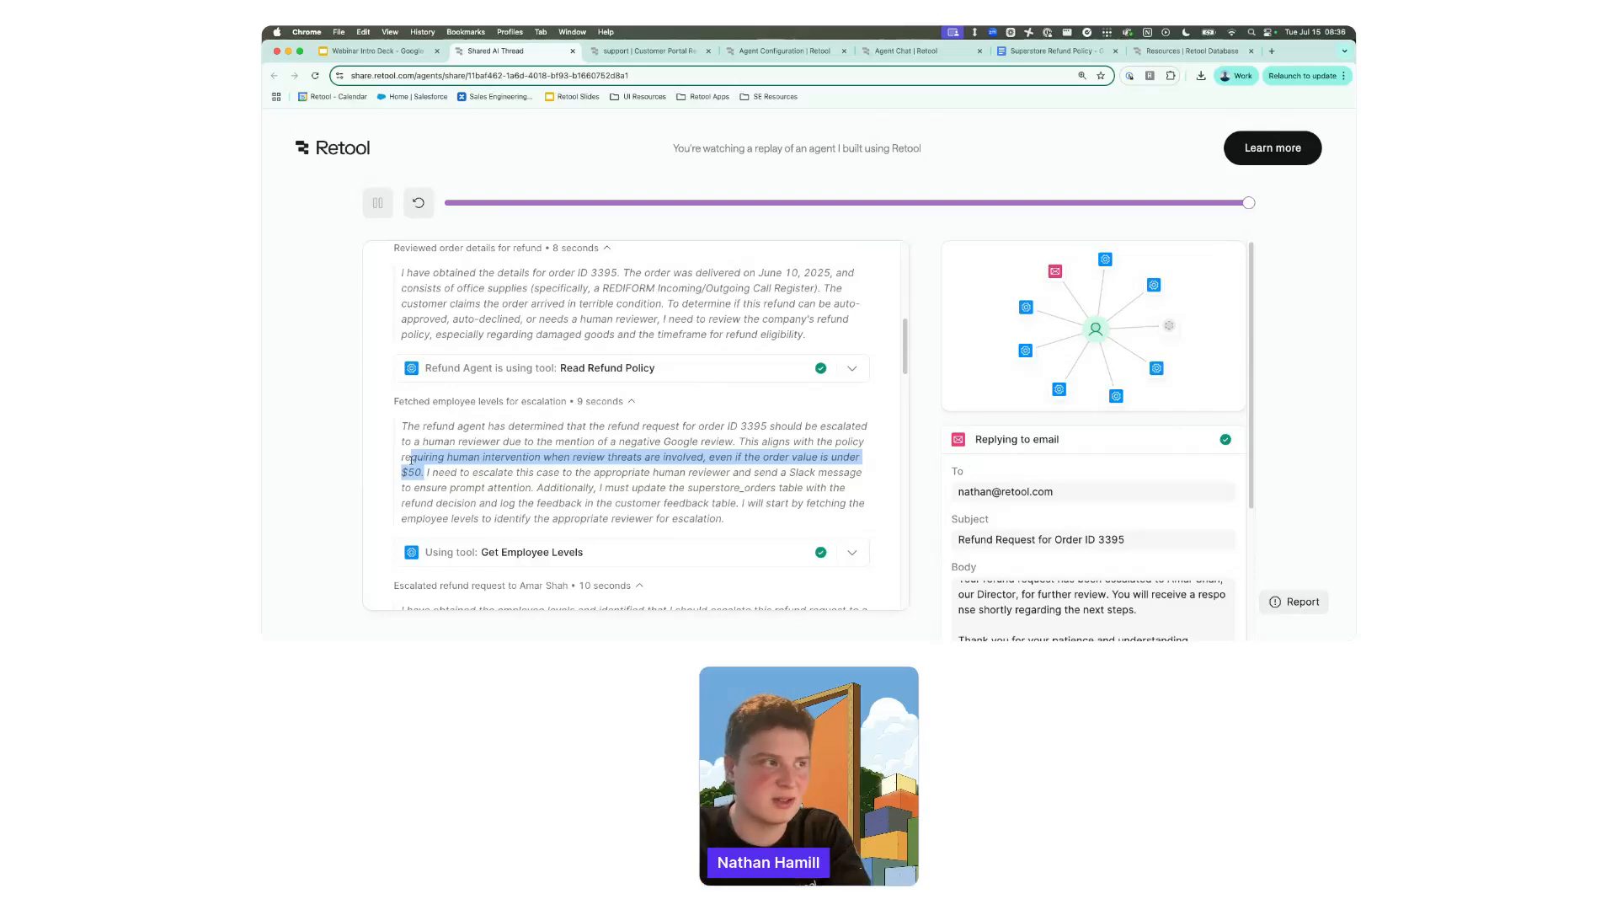
pyautogui.click(456, 476)
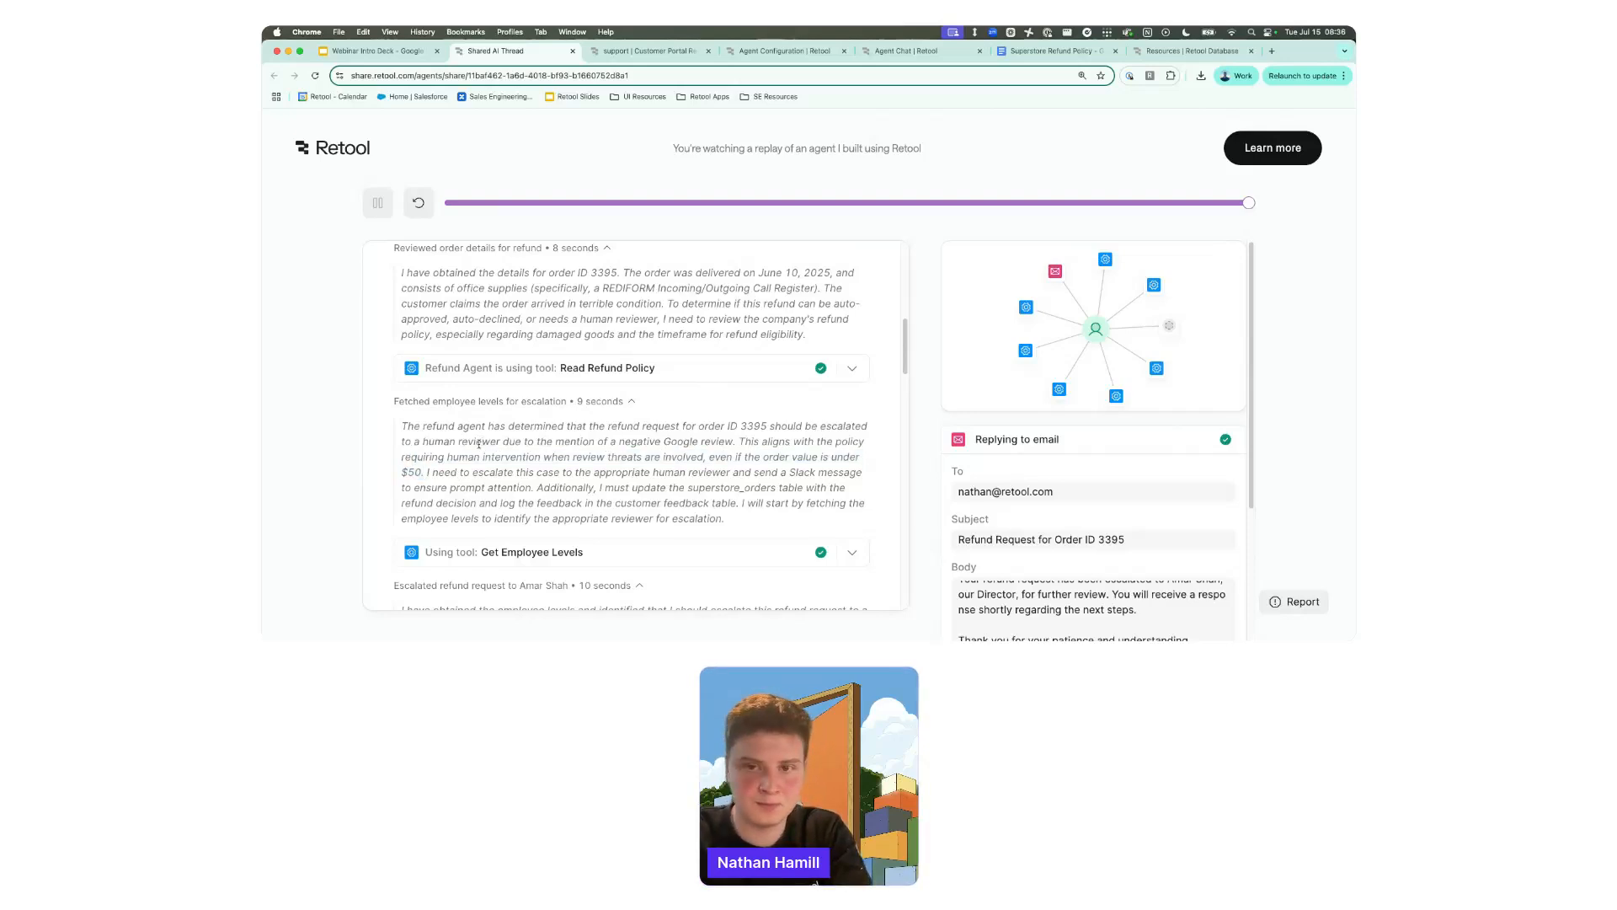
# Return to the webinar agent's configuration and open its Update Table tool to inspect the sql parameter.
pyautogui.click(806, 61)
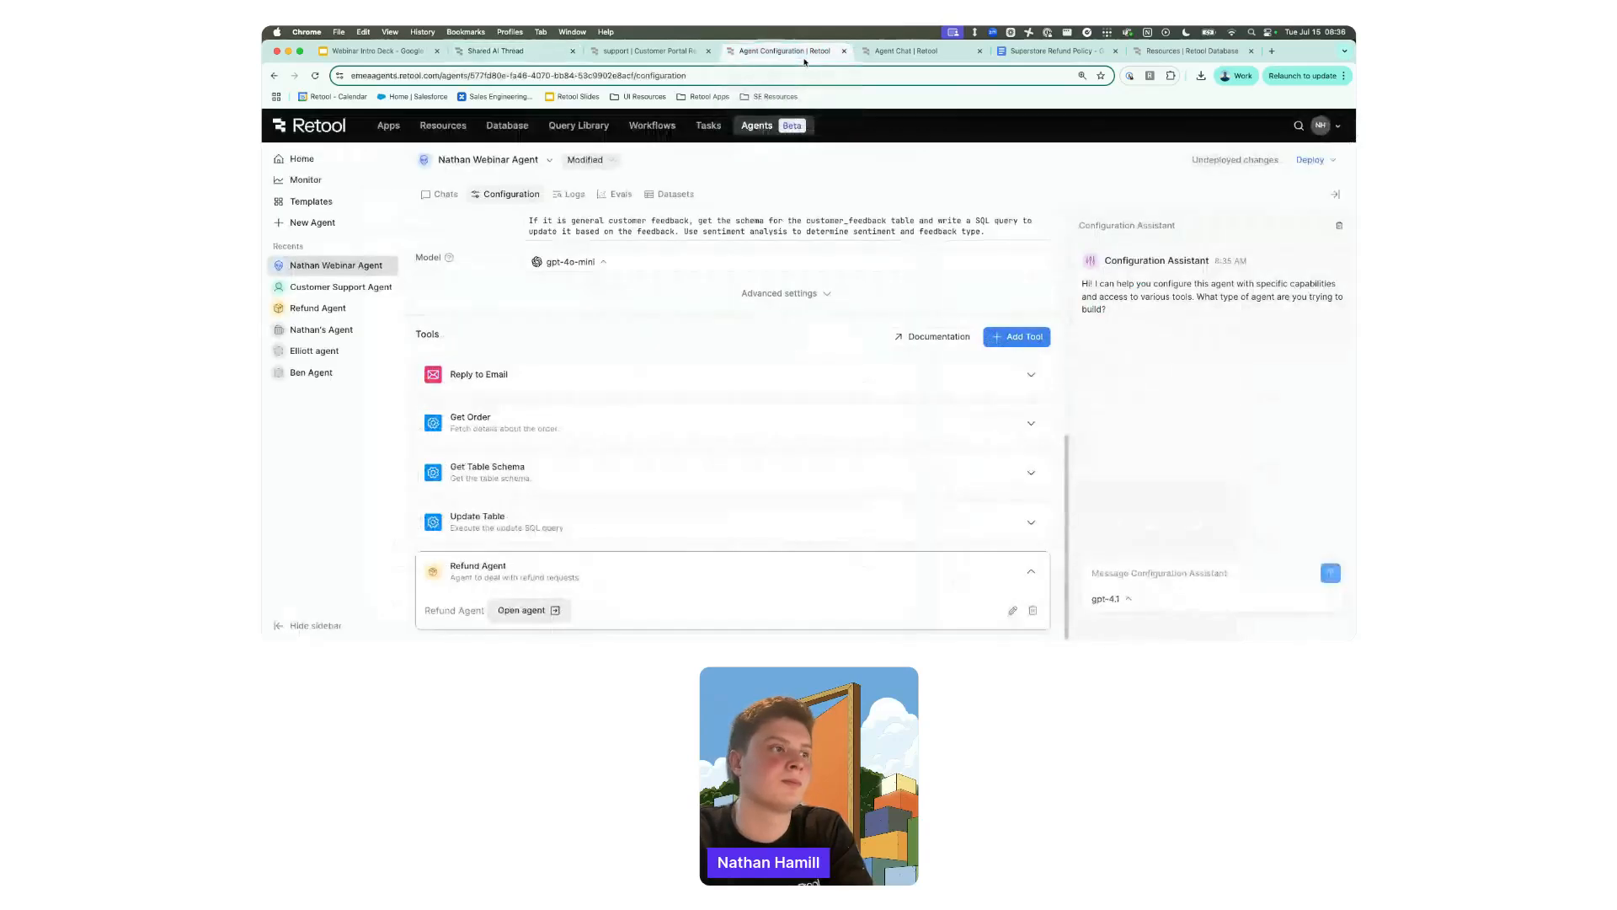
pyautogui.click(1031, 571)
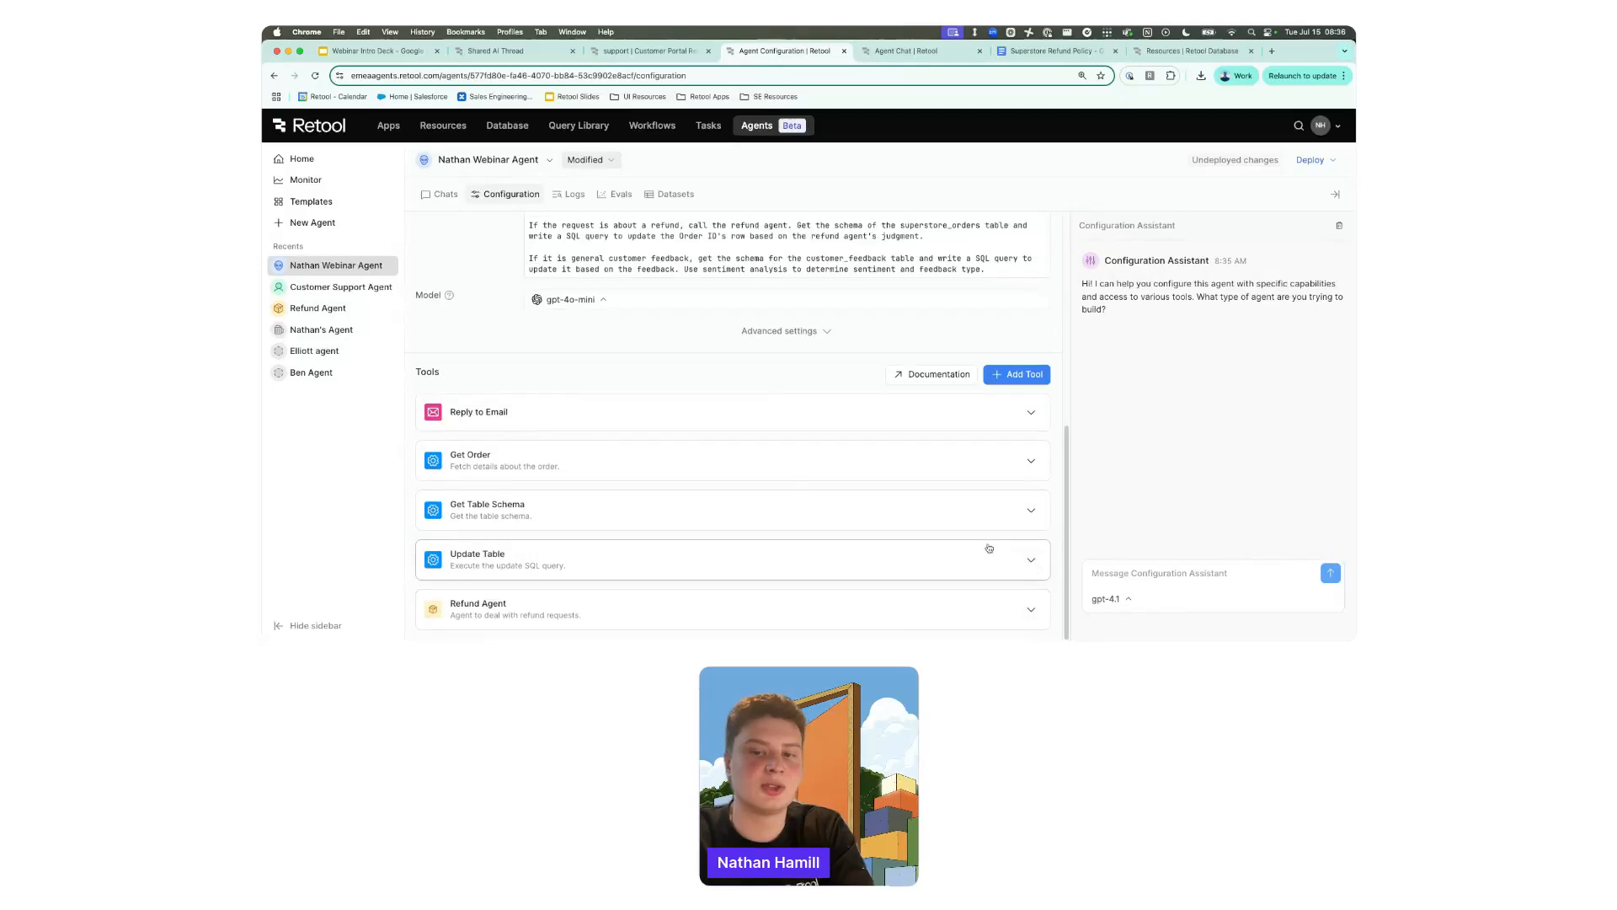
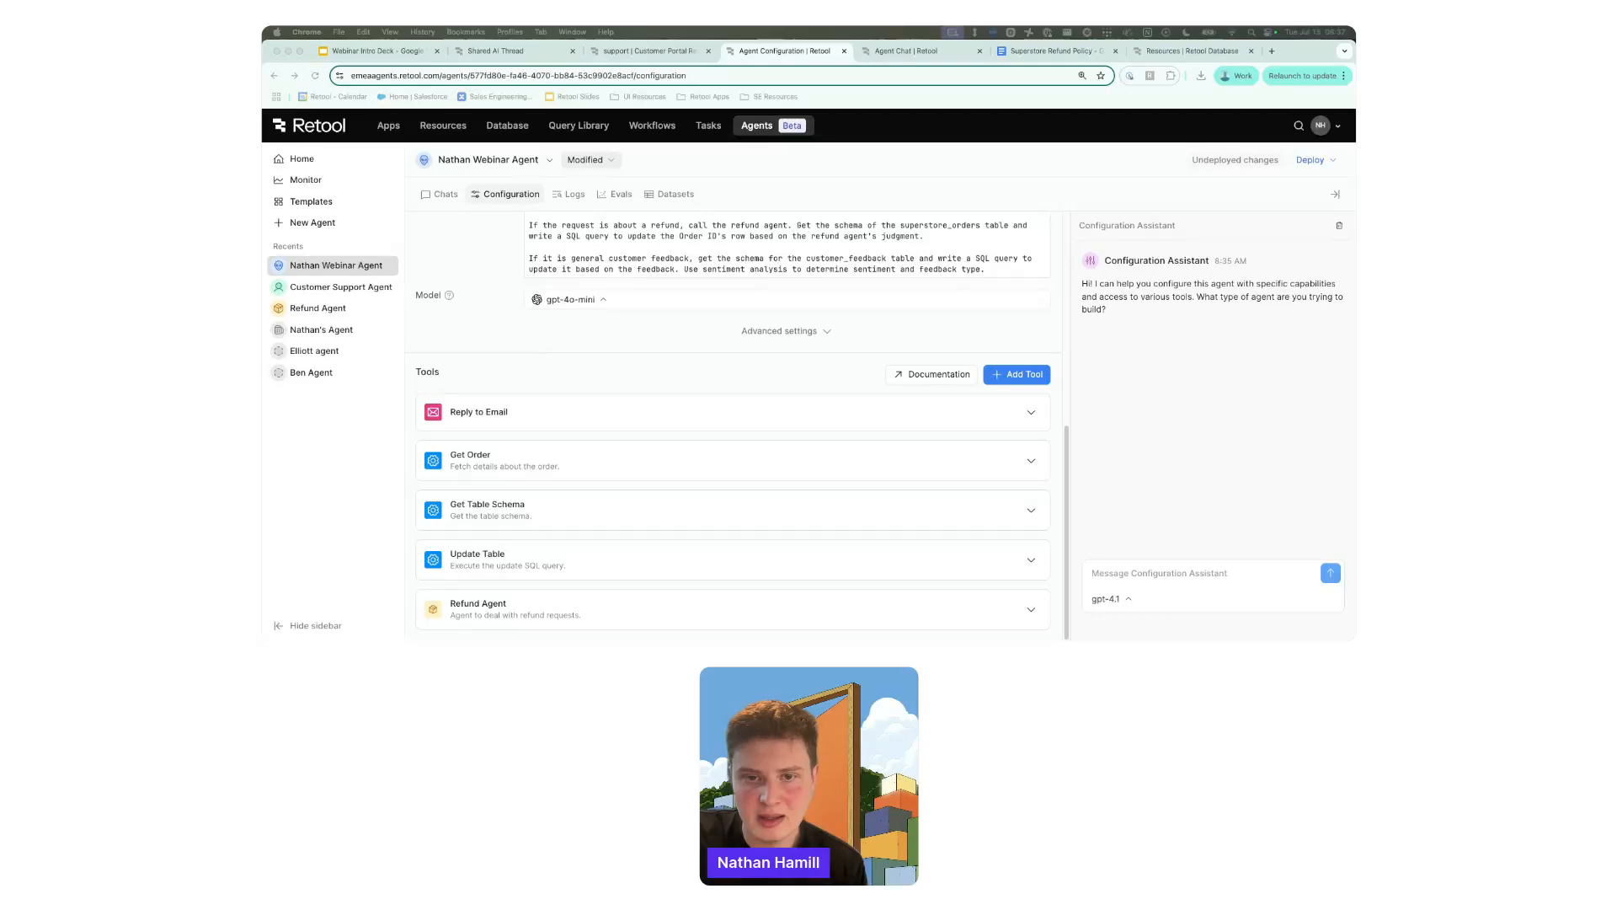
pyautogui.click(1036, 562)
pyautogui.click(1013, 630)
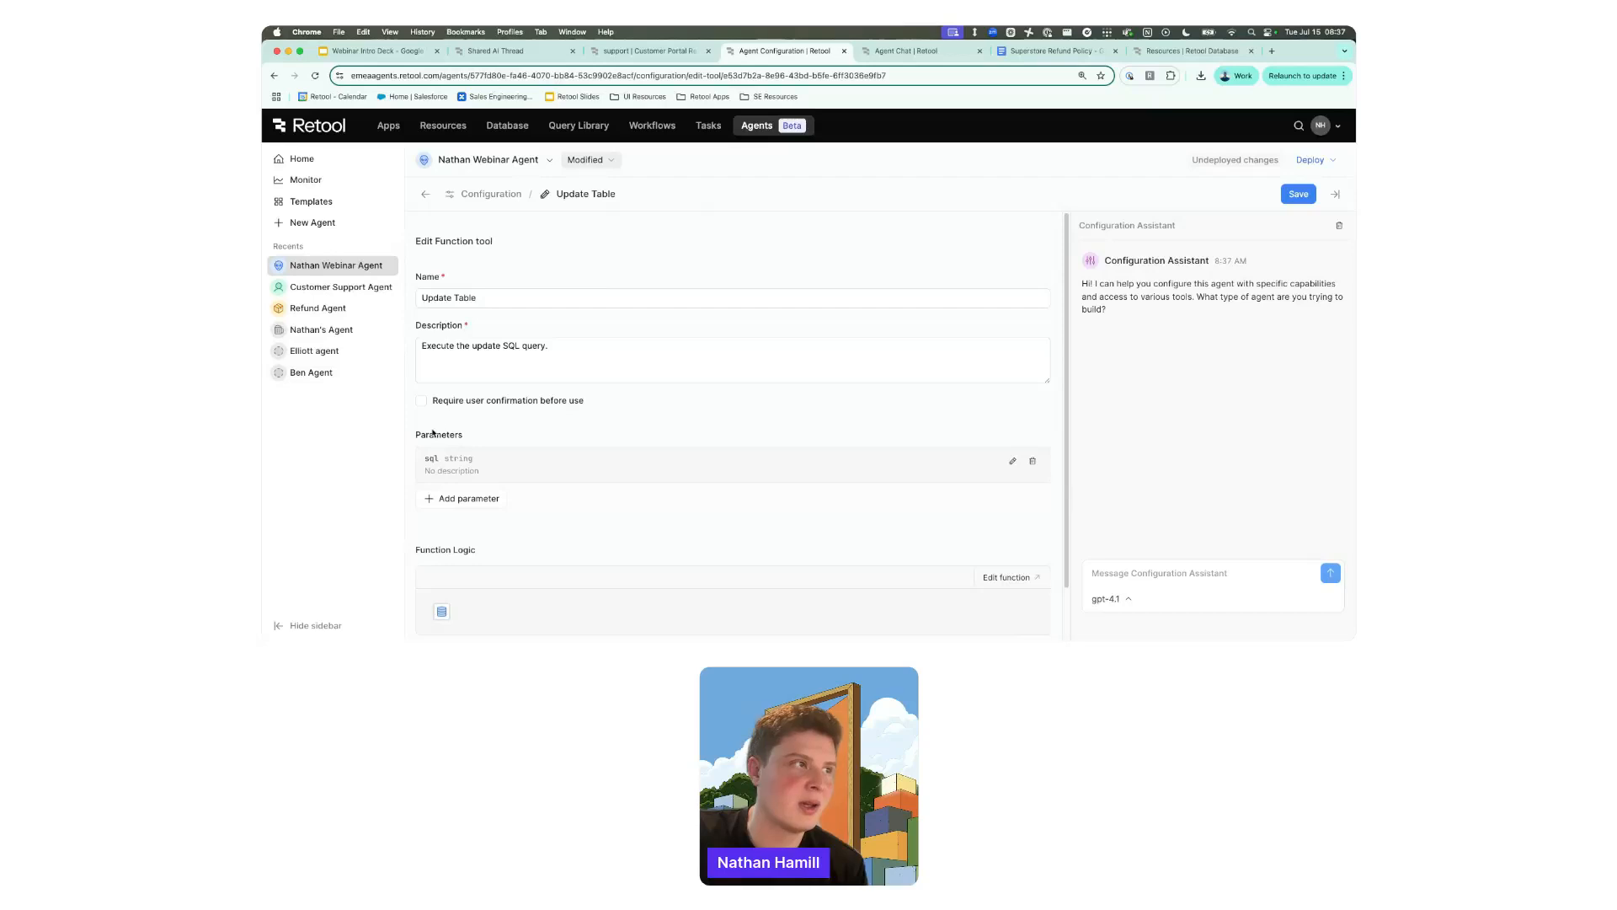
pyautogui.scroll(-2, 417, 372)
pyautogui.moveTo(425, 398); pyautogui.dragTo(472, 411)
pyautogui.click(502, 416)
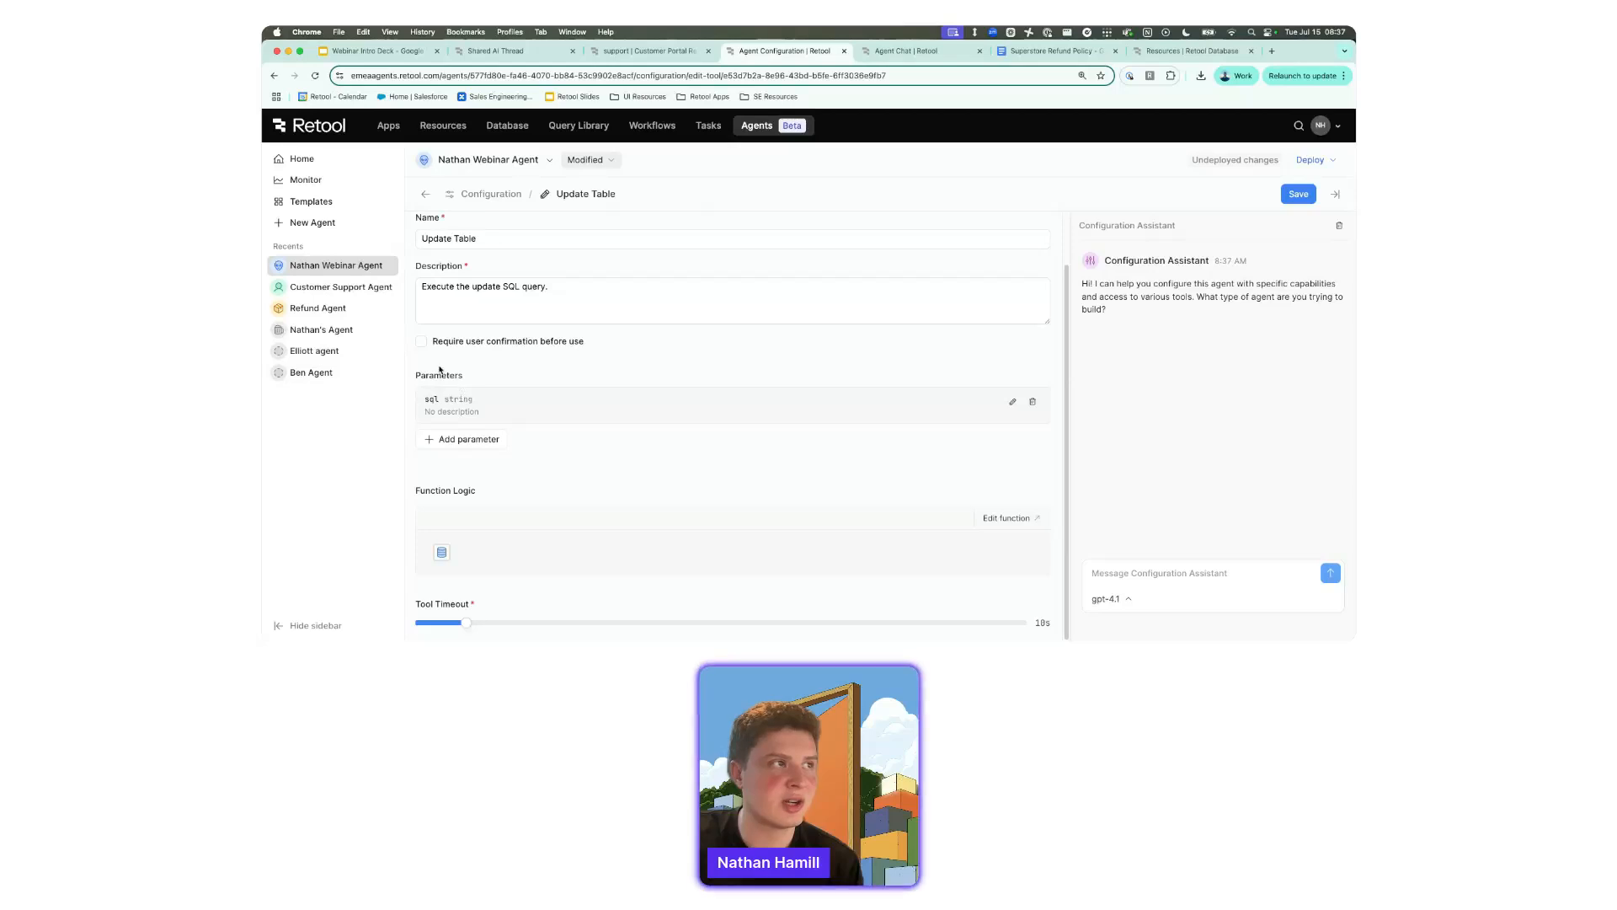
# Examine the {{ params.sql }} query in the Update Table tool's function logic, then save the tool.
pyautogui.click(981, 517)
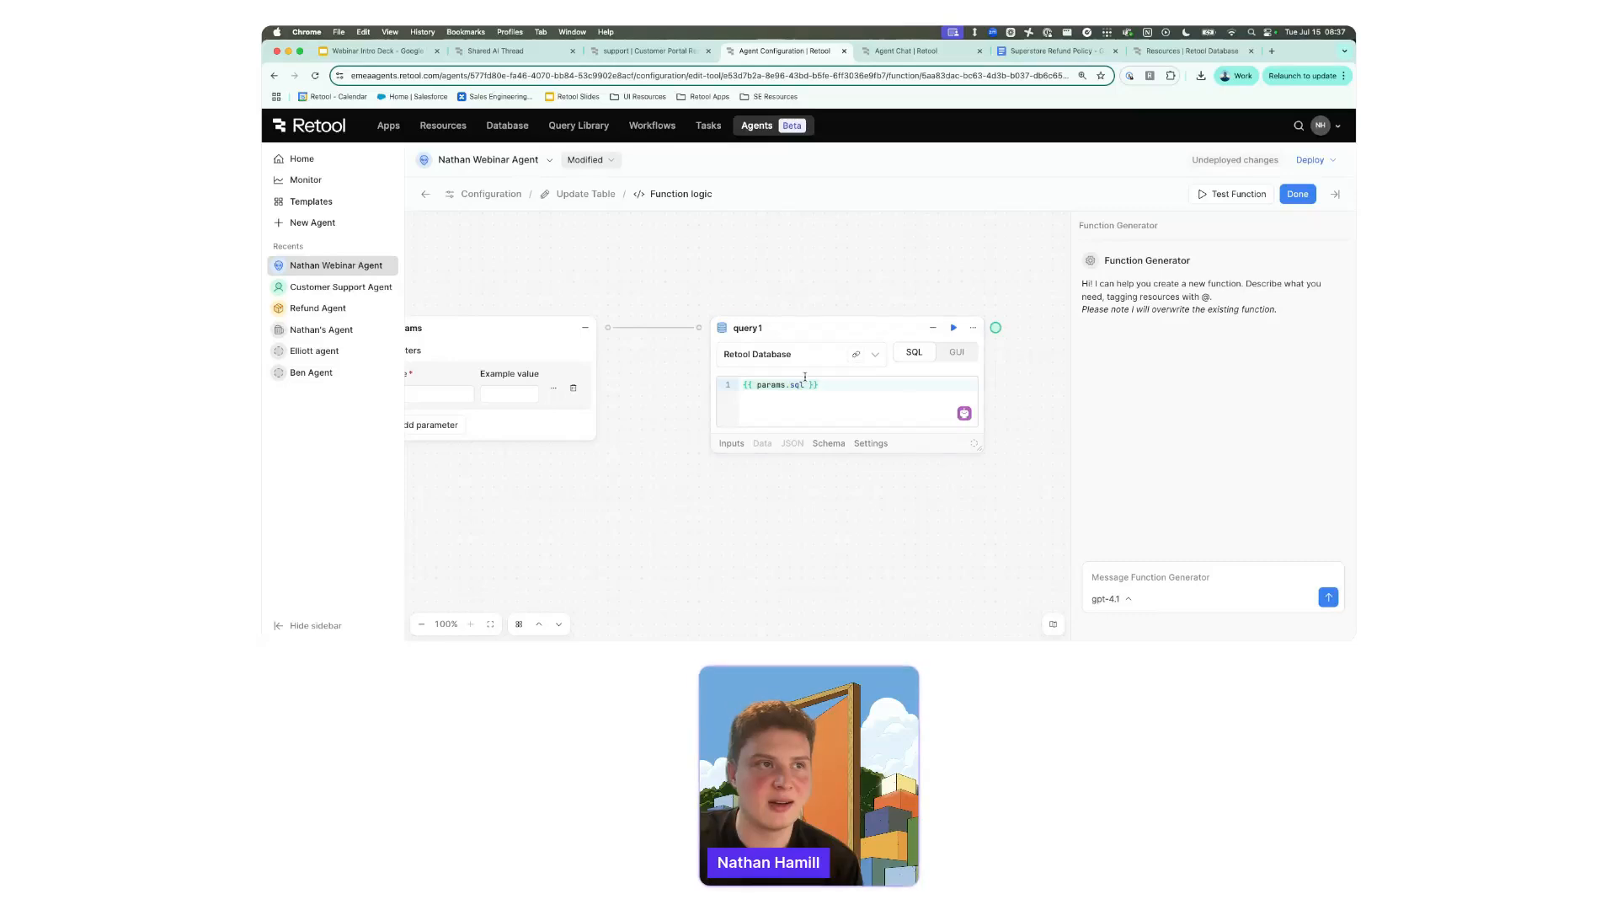
pyautogui.click(777, 385)
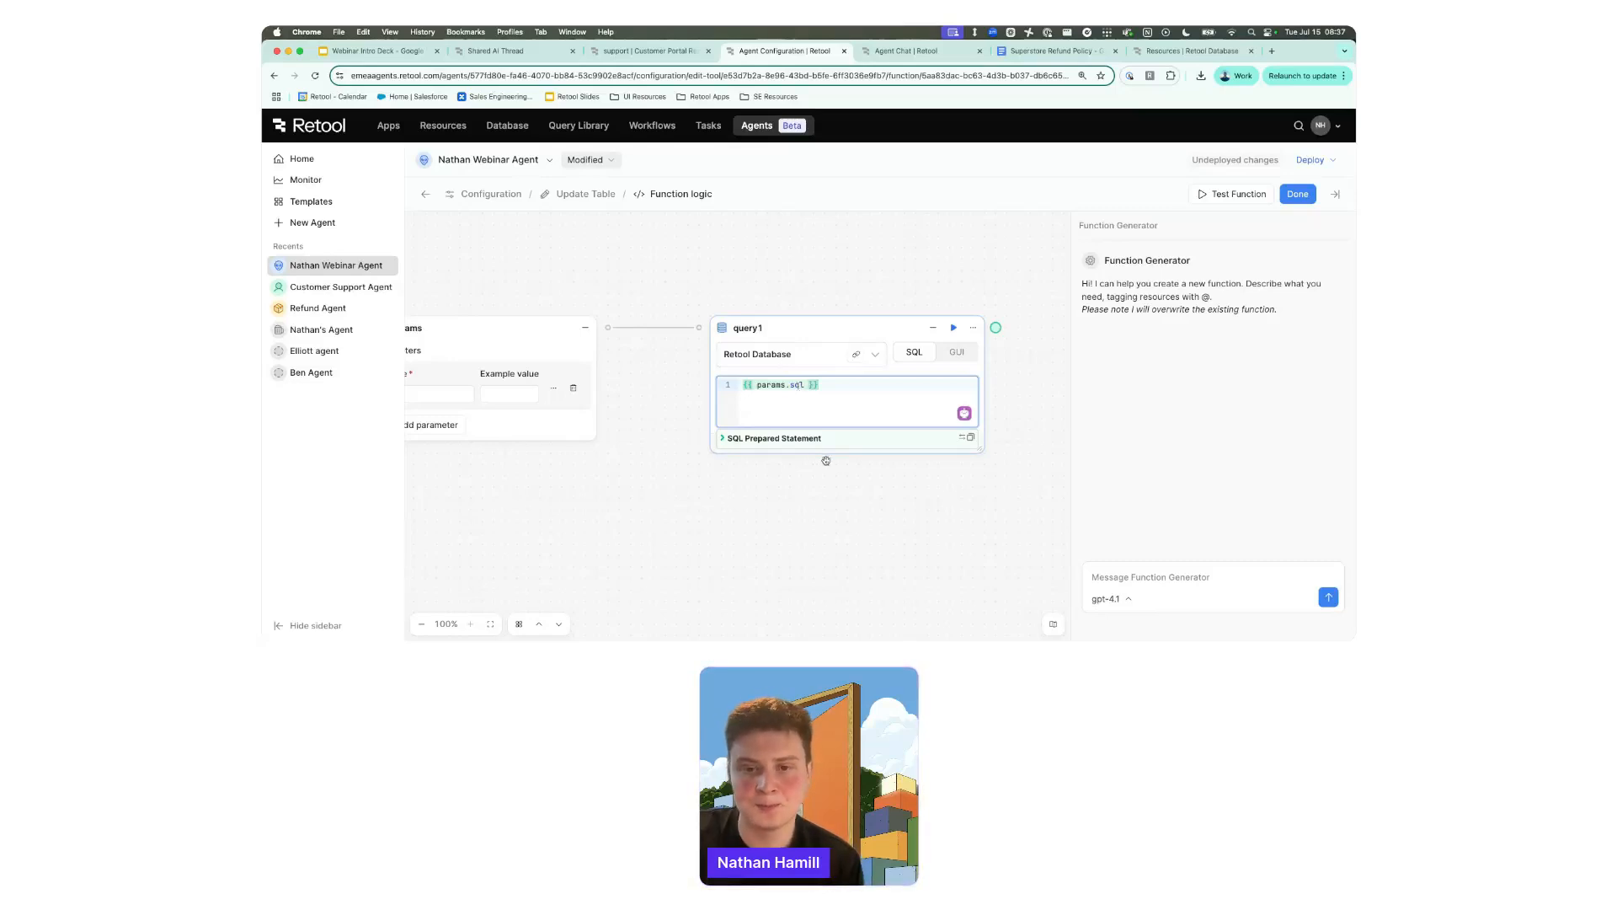
pyautogui.click(901, 543)
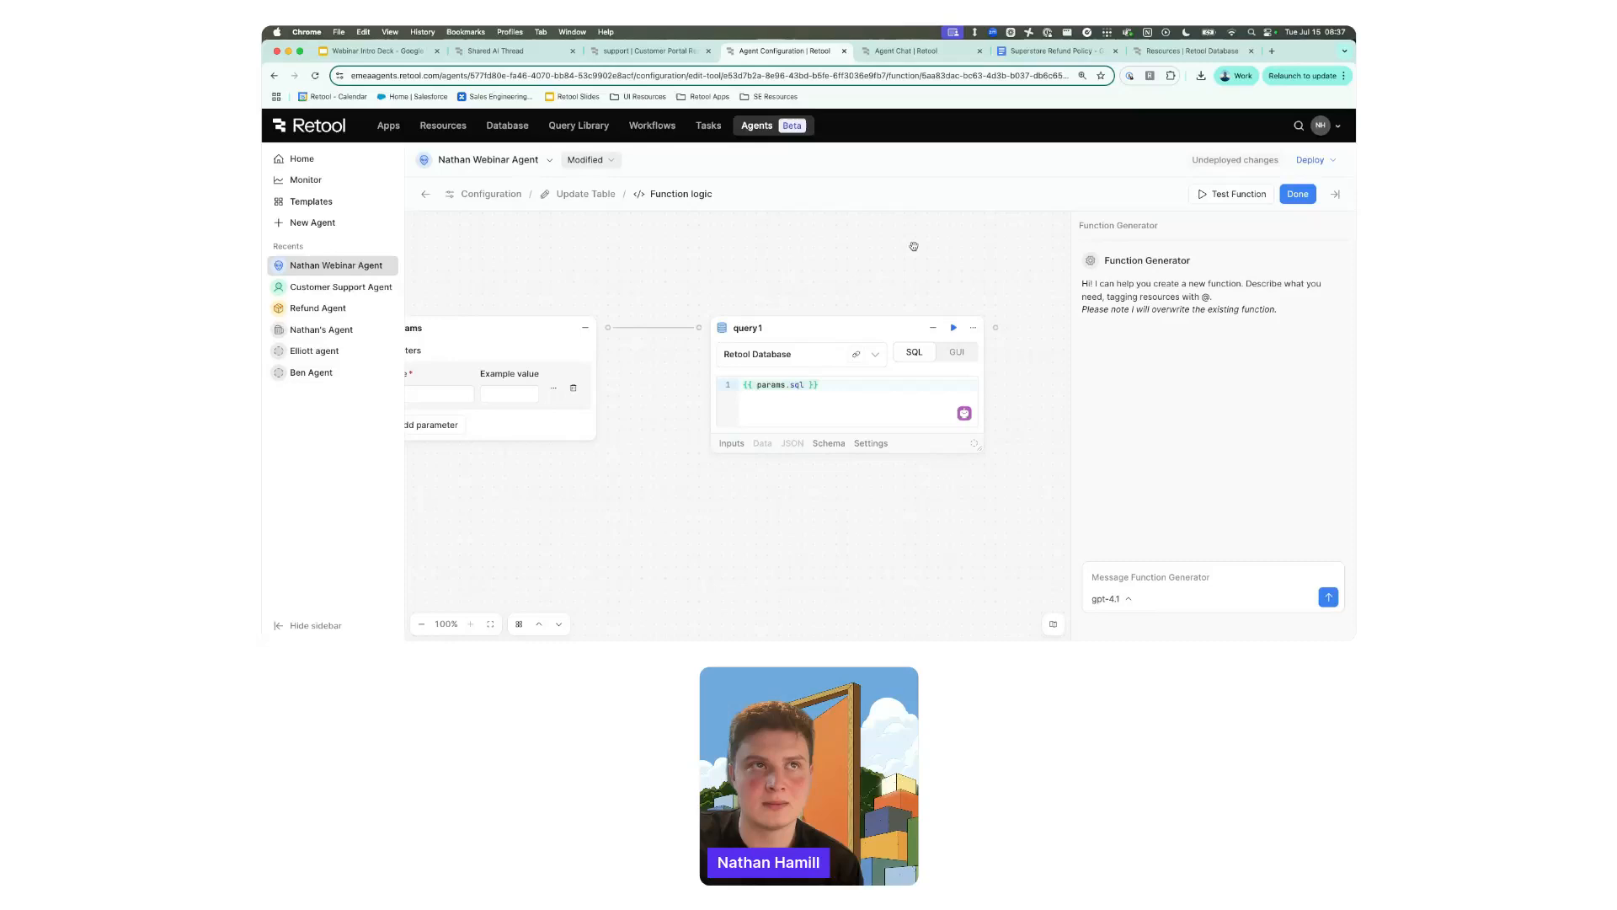
pyautogui.moveTo(913, 246); pyautogui.dragTo(966, 261)
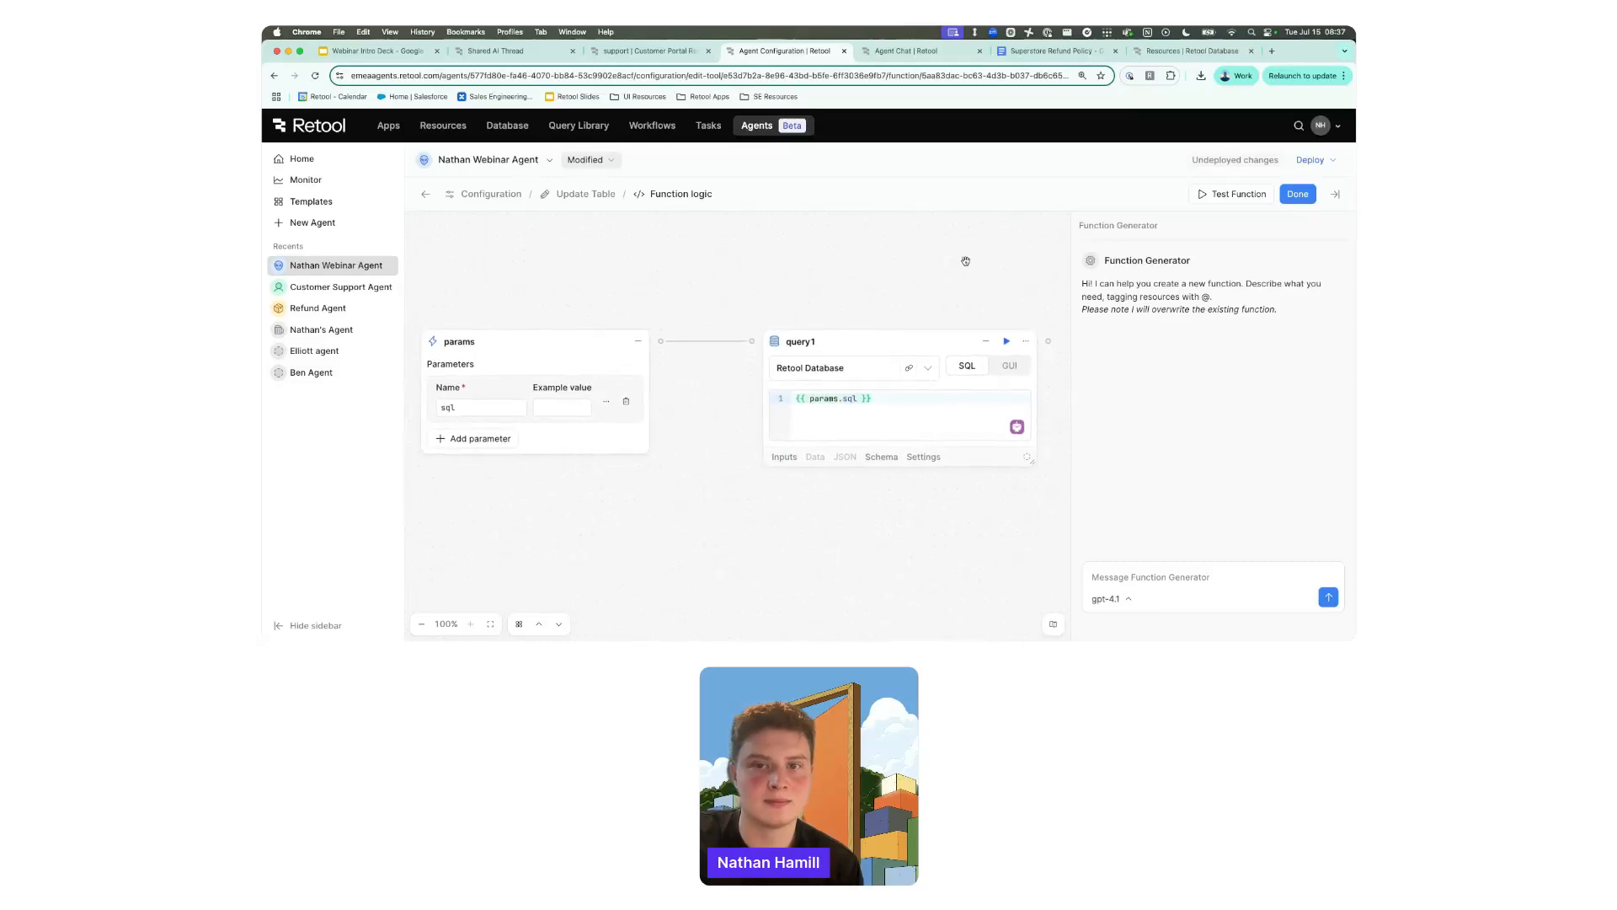
pyautogui.click(1298, 195)
pyautogui.click(1294, 194)
# Review the agent's refund and customer feedback instructions and expand the Refund Agent entry among its tools.
pyautogui.scroll(-2, 1043, 353)
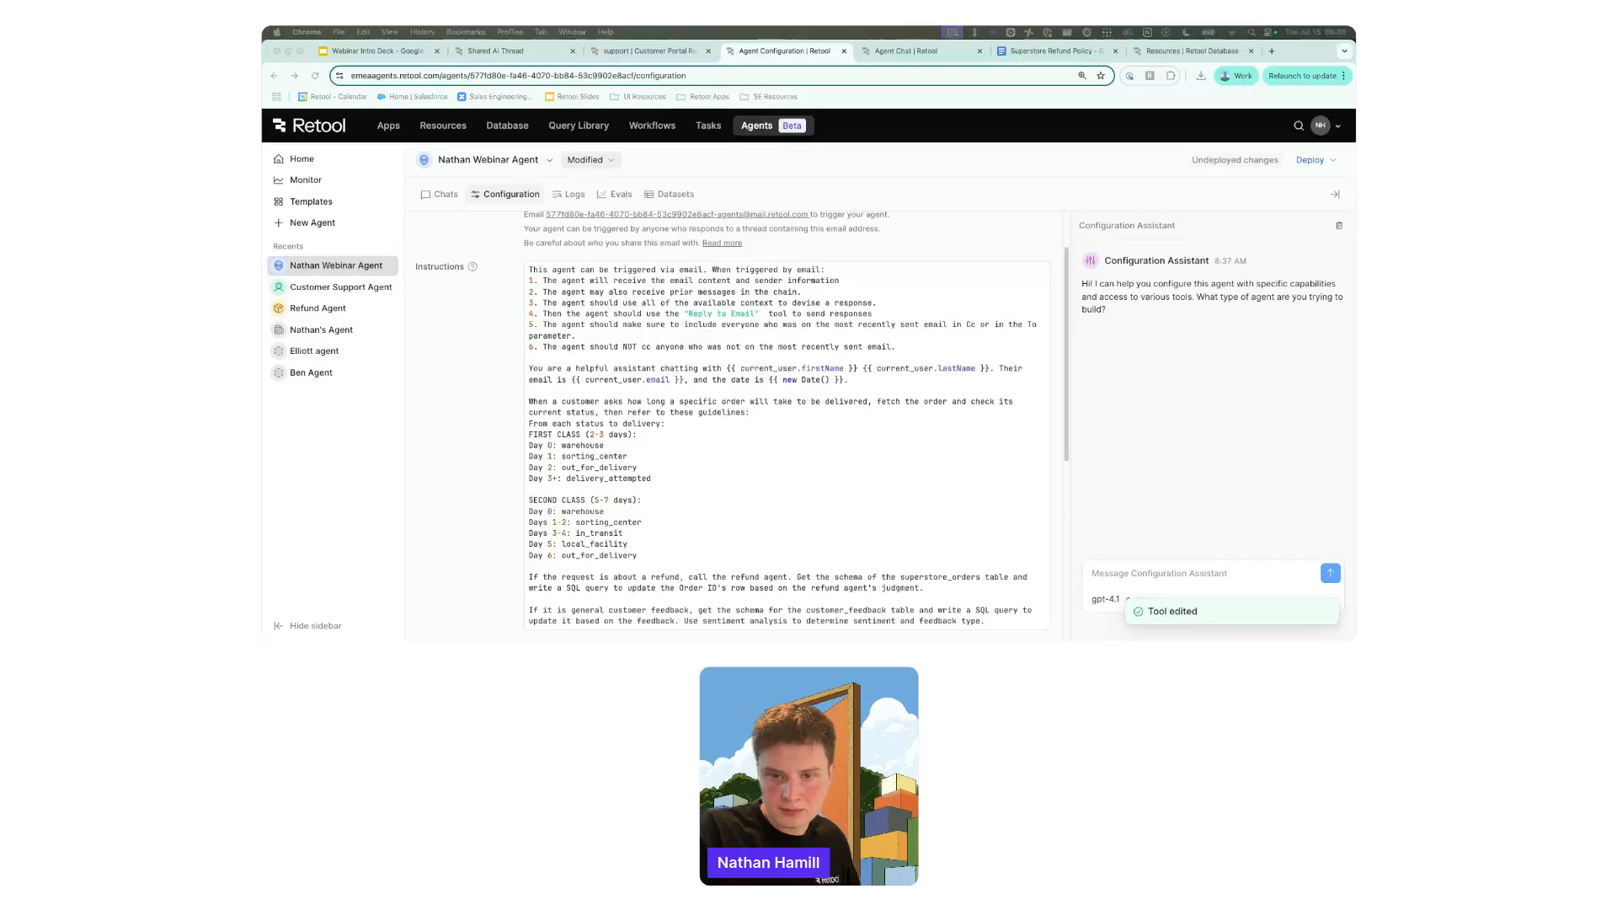
pyautogui.click(941, 505)
pyautogui.scroll(-1, 526, 449)
pyautogui.scroll(-5, 526, 449)
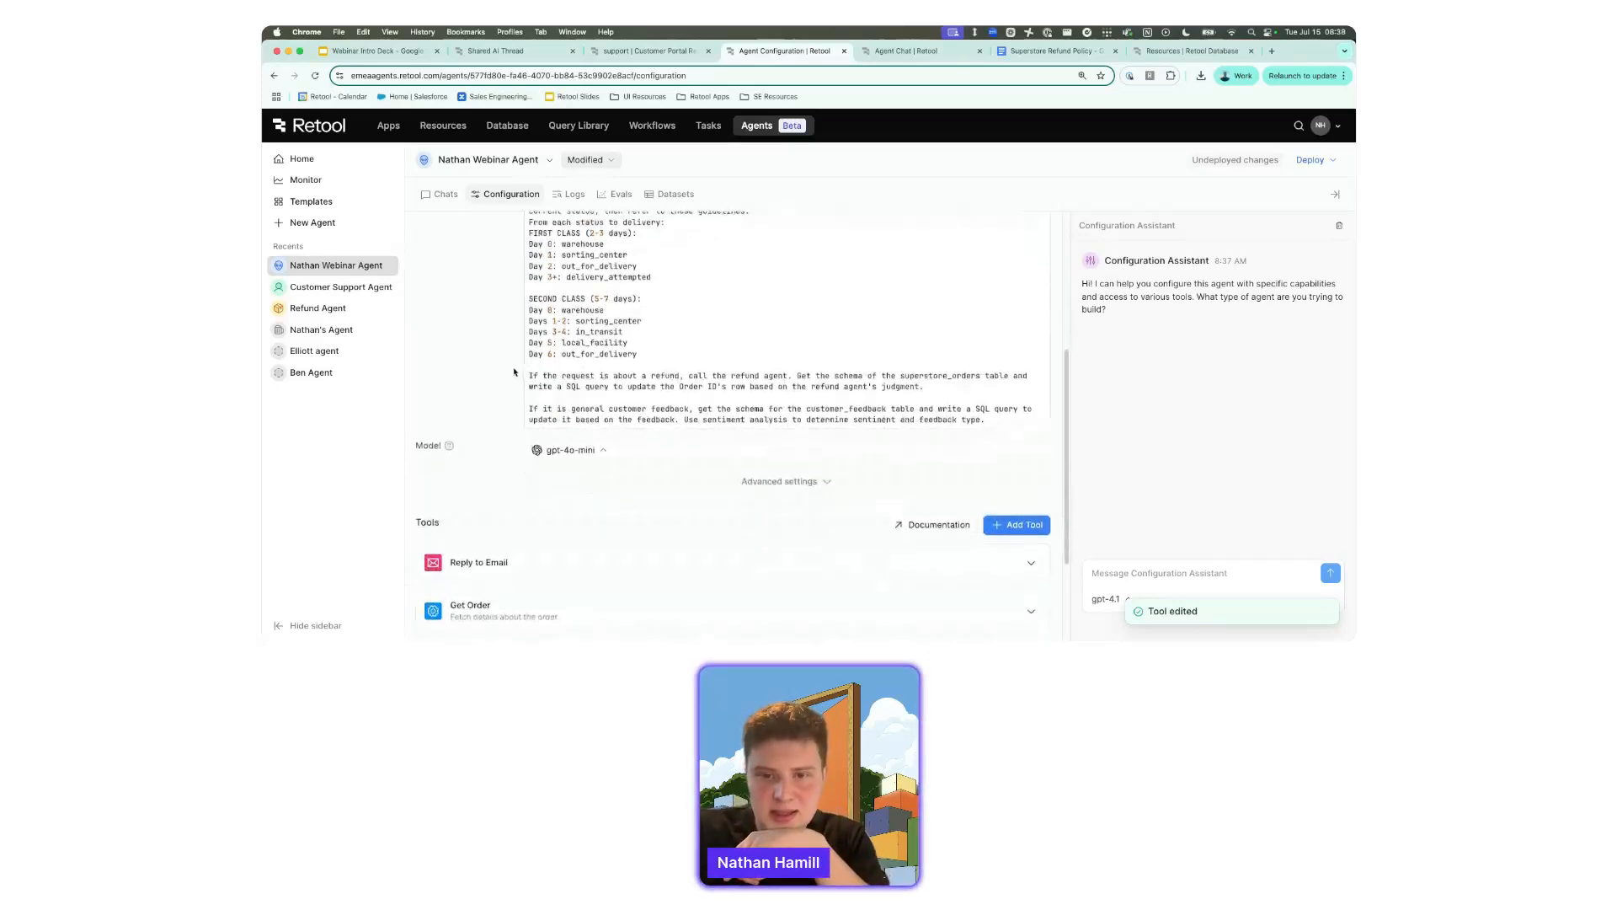
pyautogui.scroll(-1, 643, 517)
pyautogui.click(950, 570)
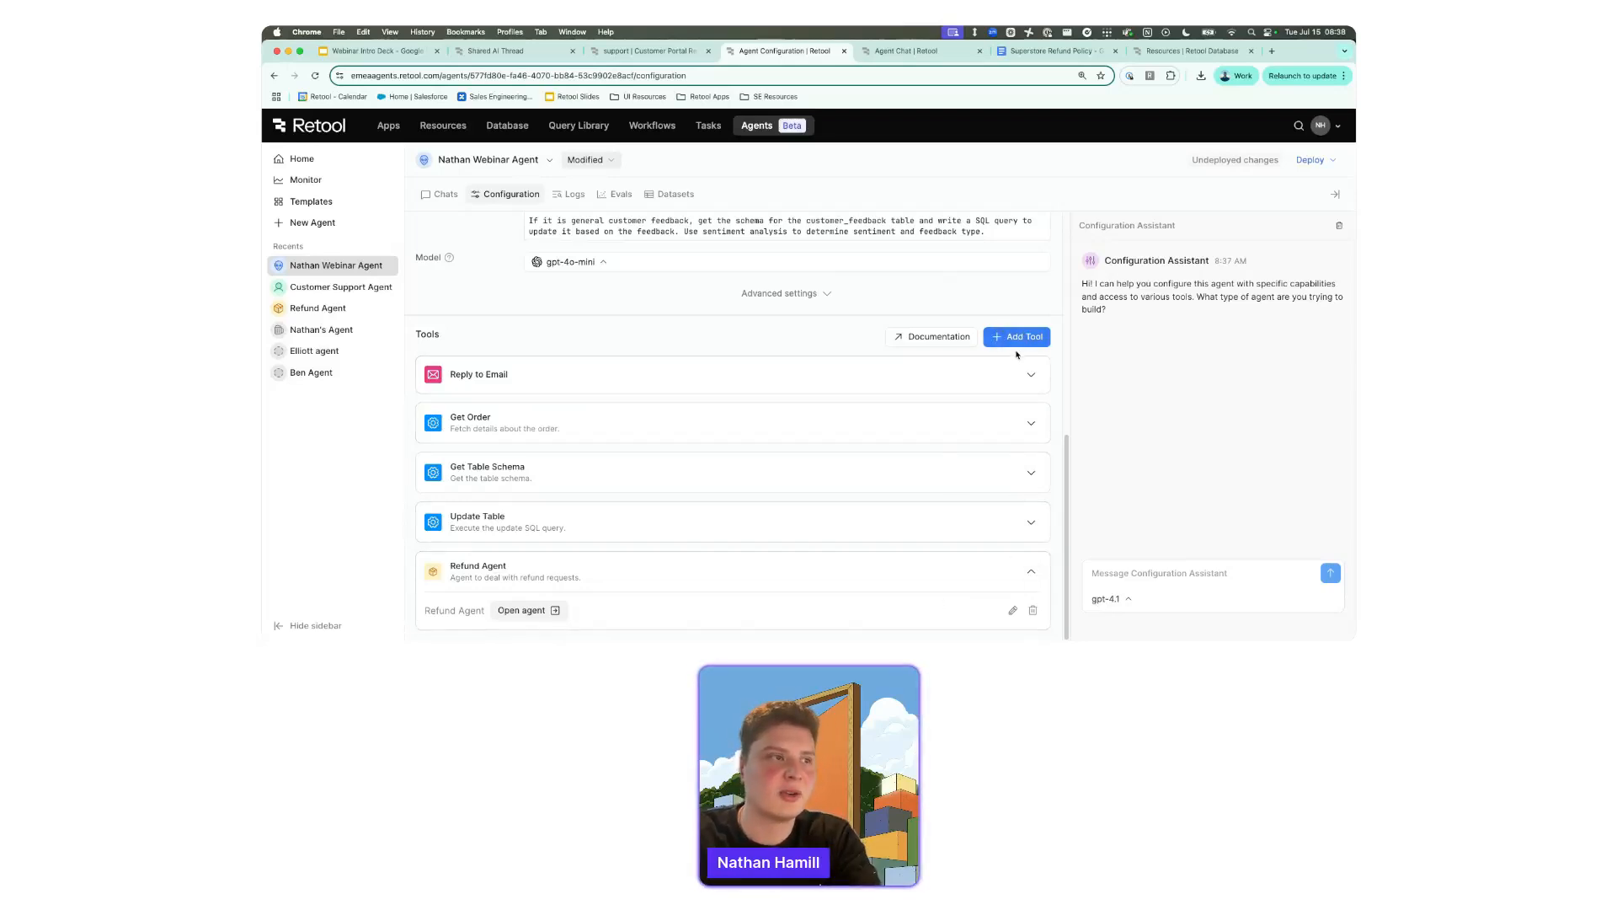
pyautogui.click(1017, 337)
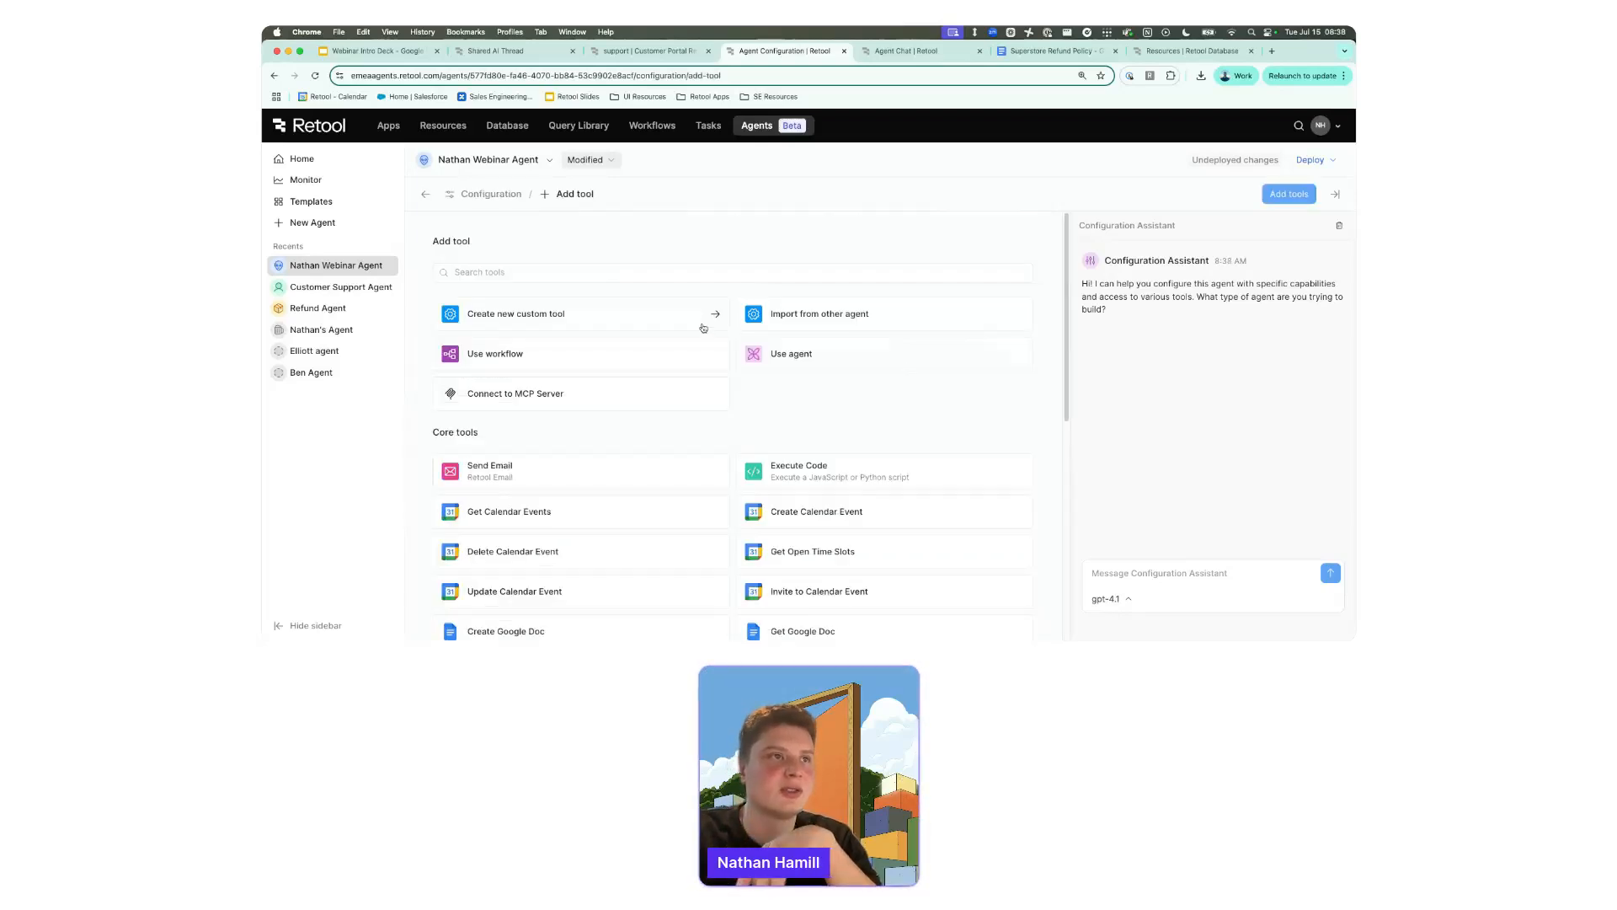
pyautogui.click(834, 359)
pyautogui.click(778, 296)
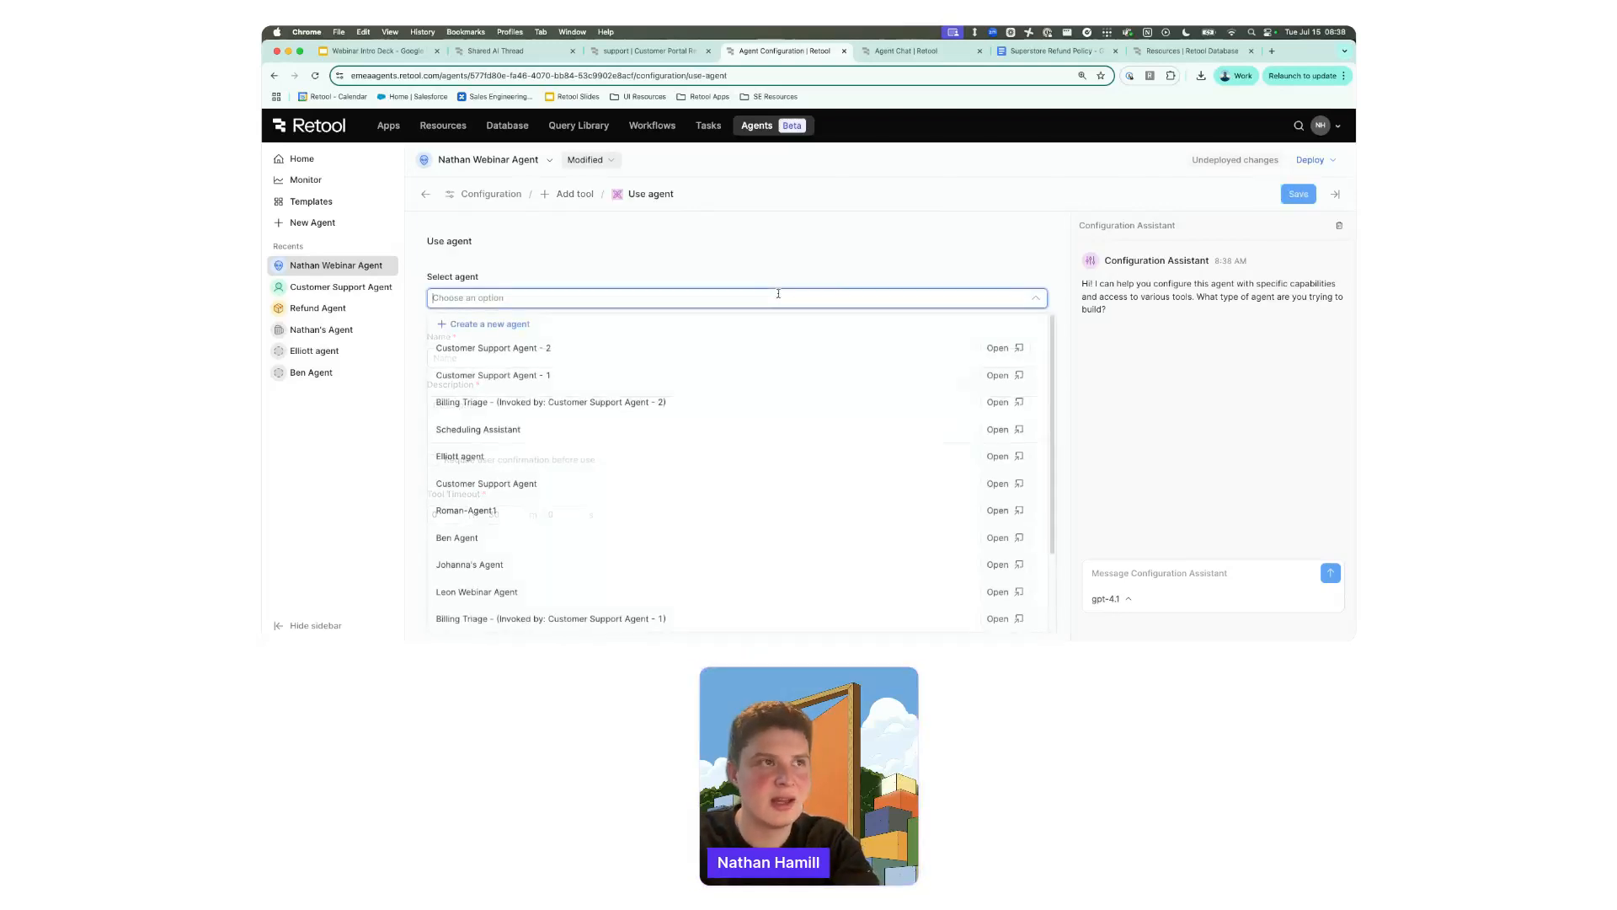
pyautogui.write('ref')
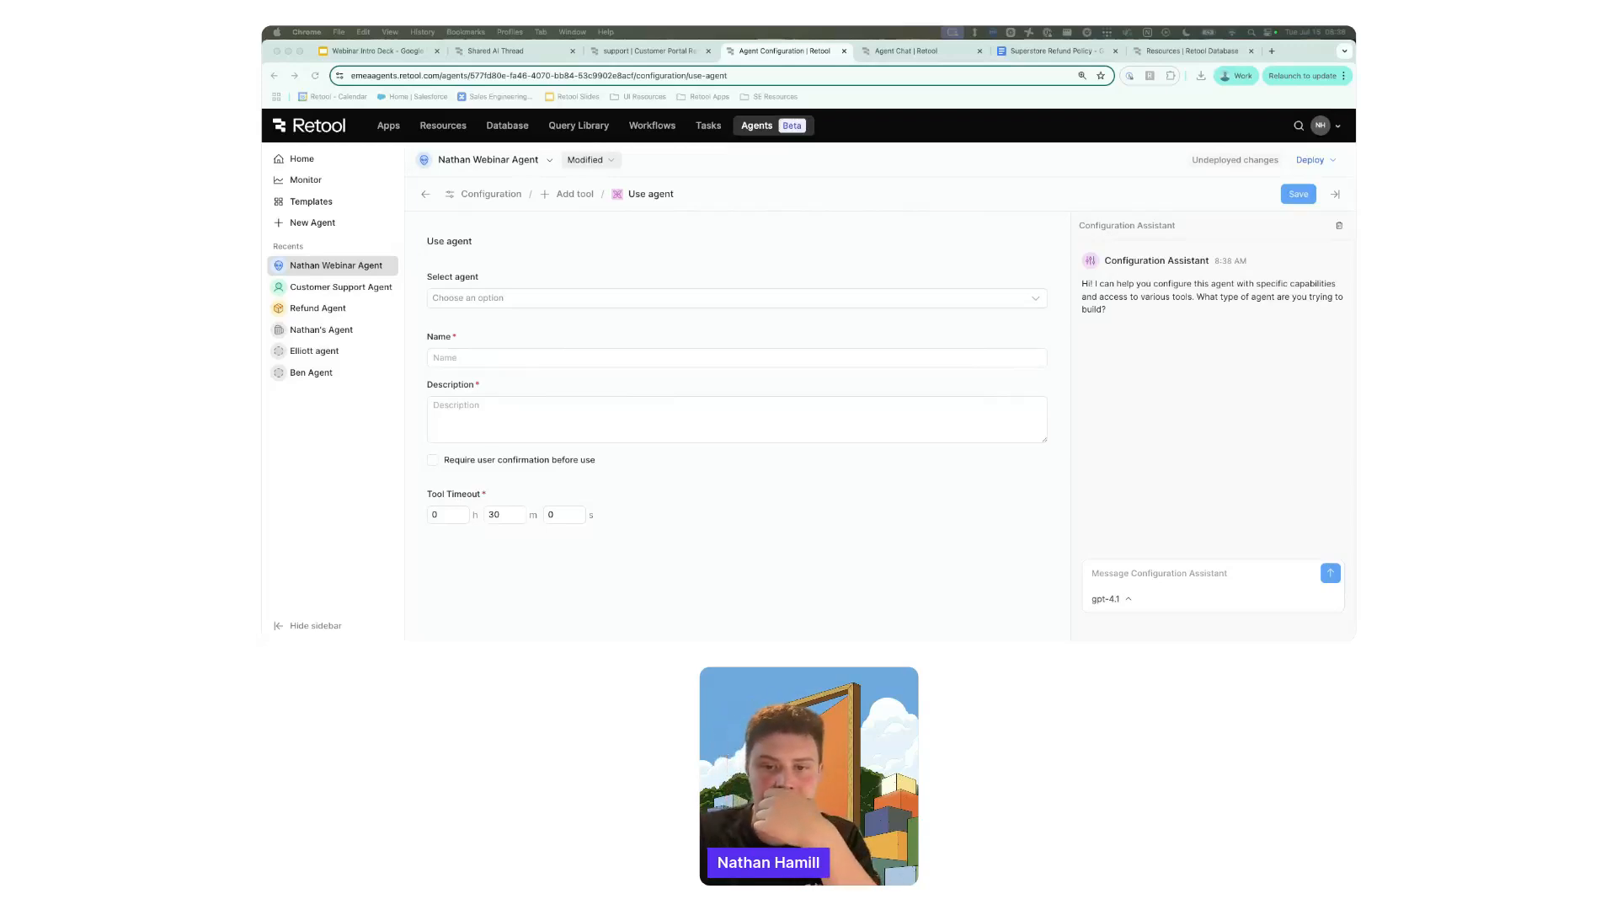
pyautogui.click(426, 197)
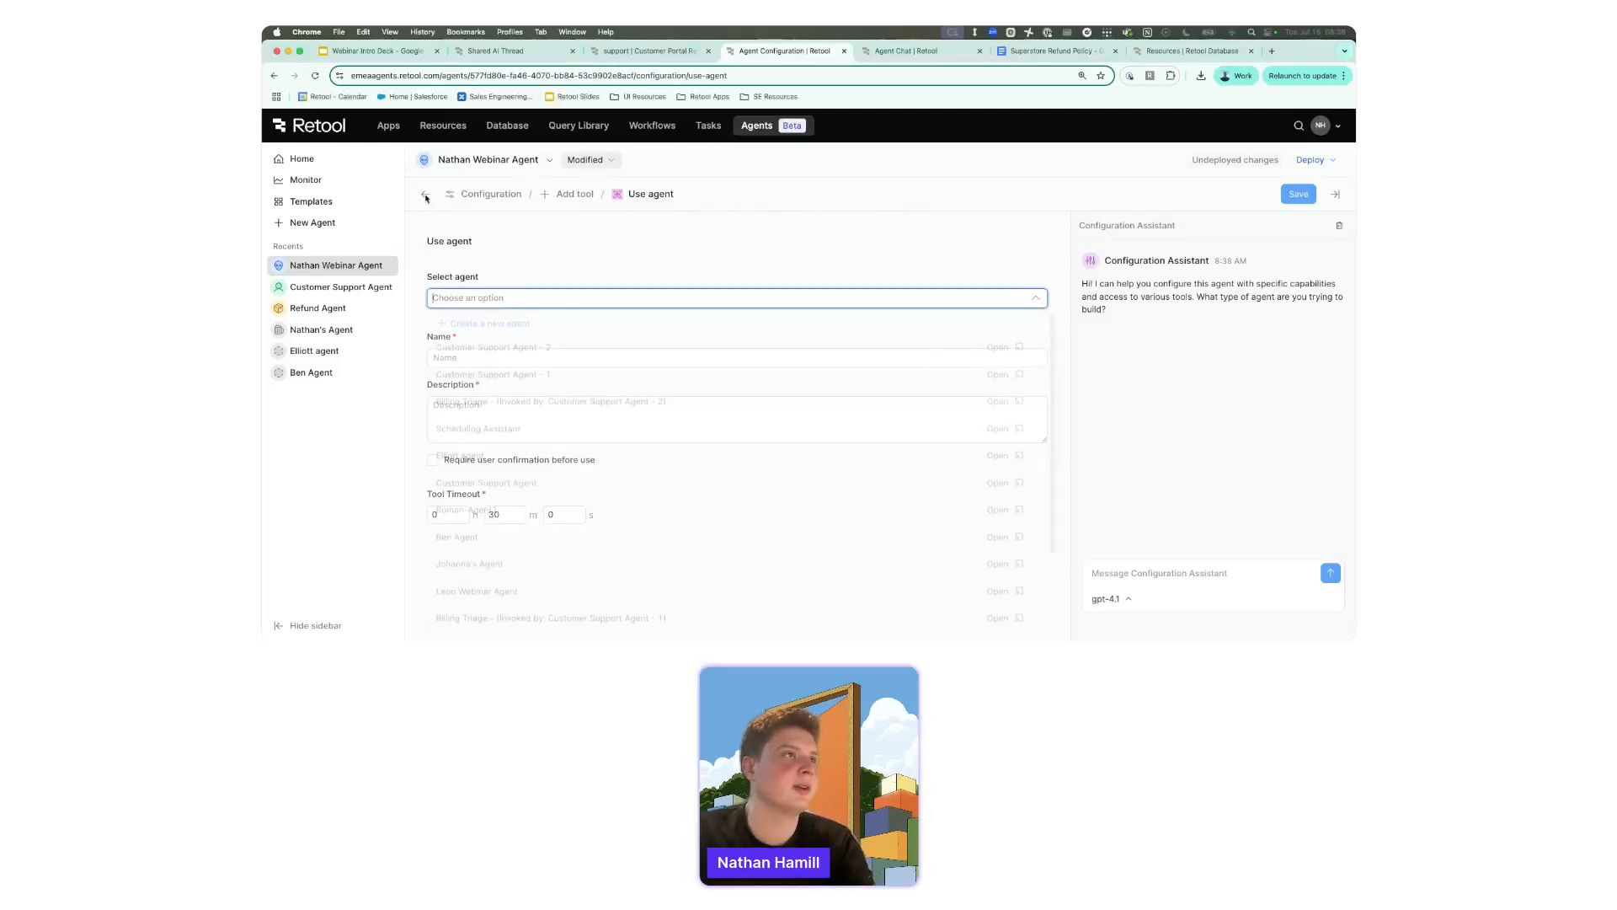
pyautogui.click(425, 197)
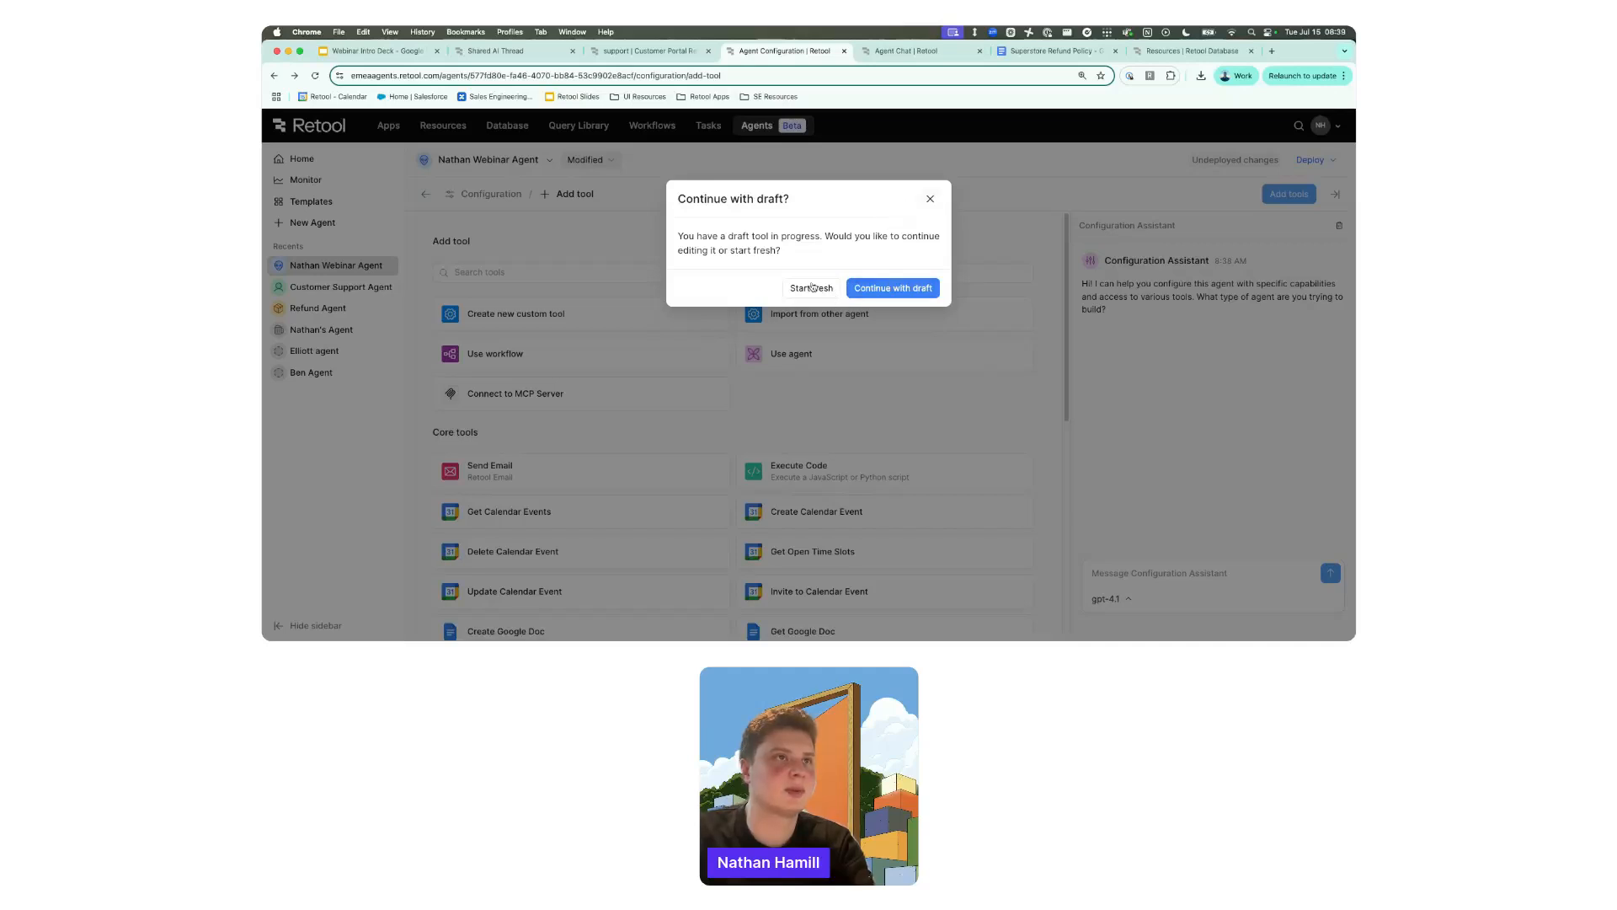
pyautogui.click(813, 288)
pyautogui.click(425, 194)
# Look over the agent's tools and instructions, then open its chat page.
pyautogui.scroll(-3, 665, 482)
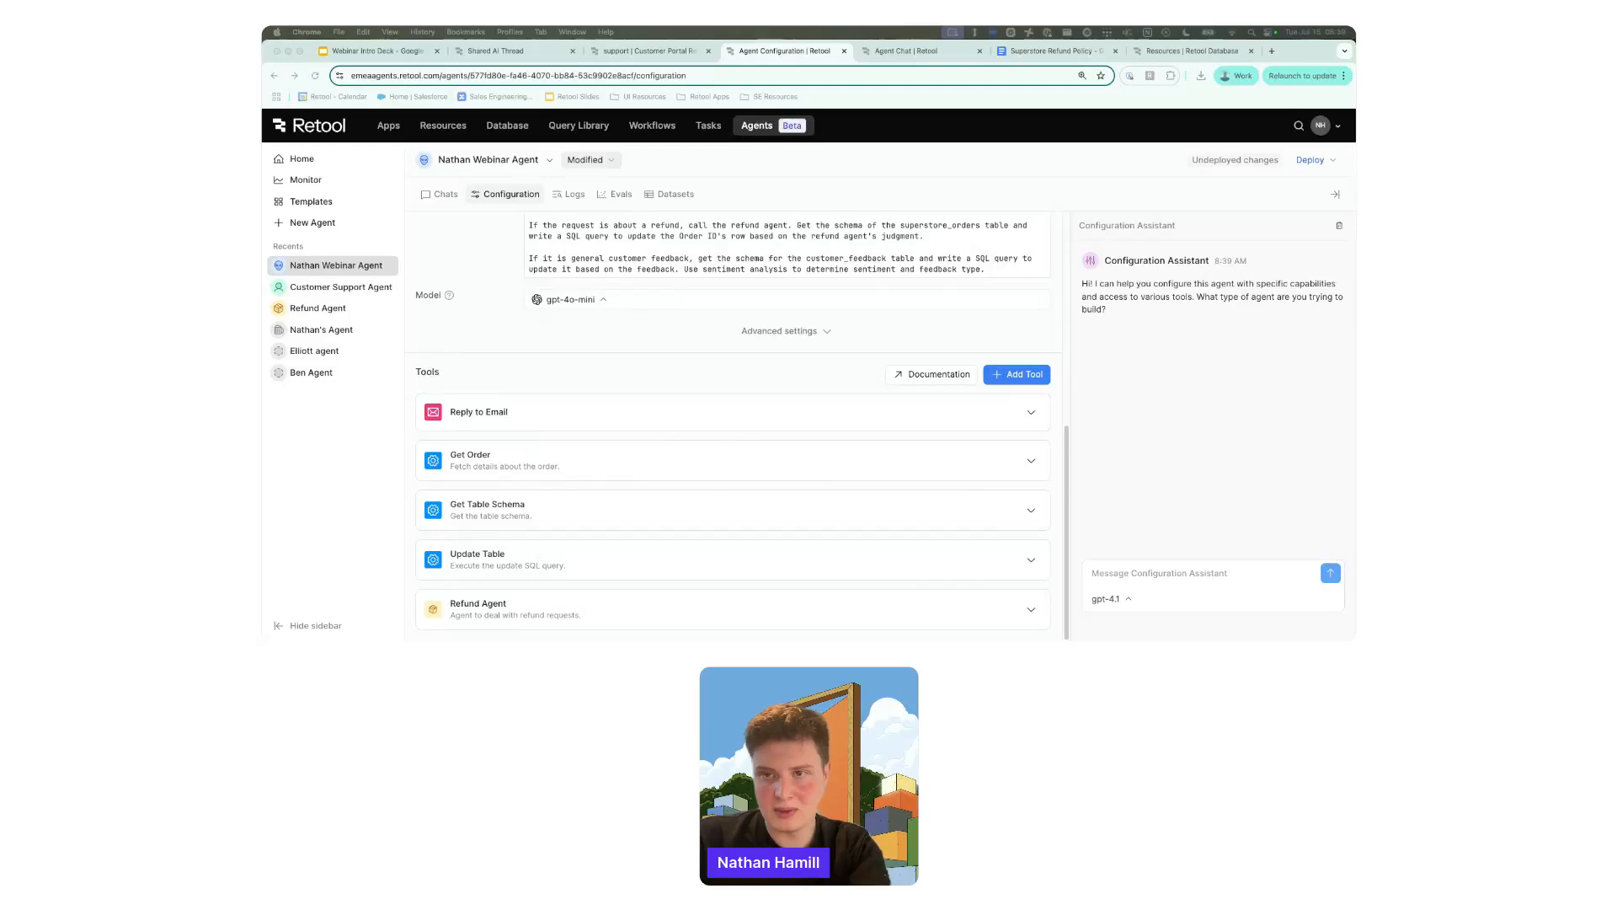
pyautogui.click(489, 214)
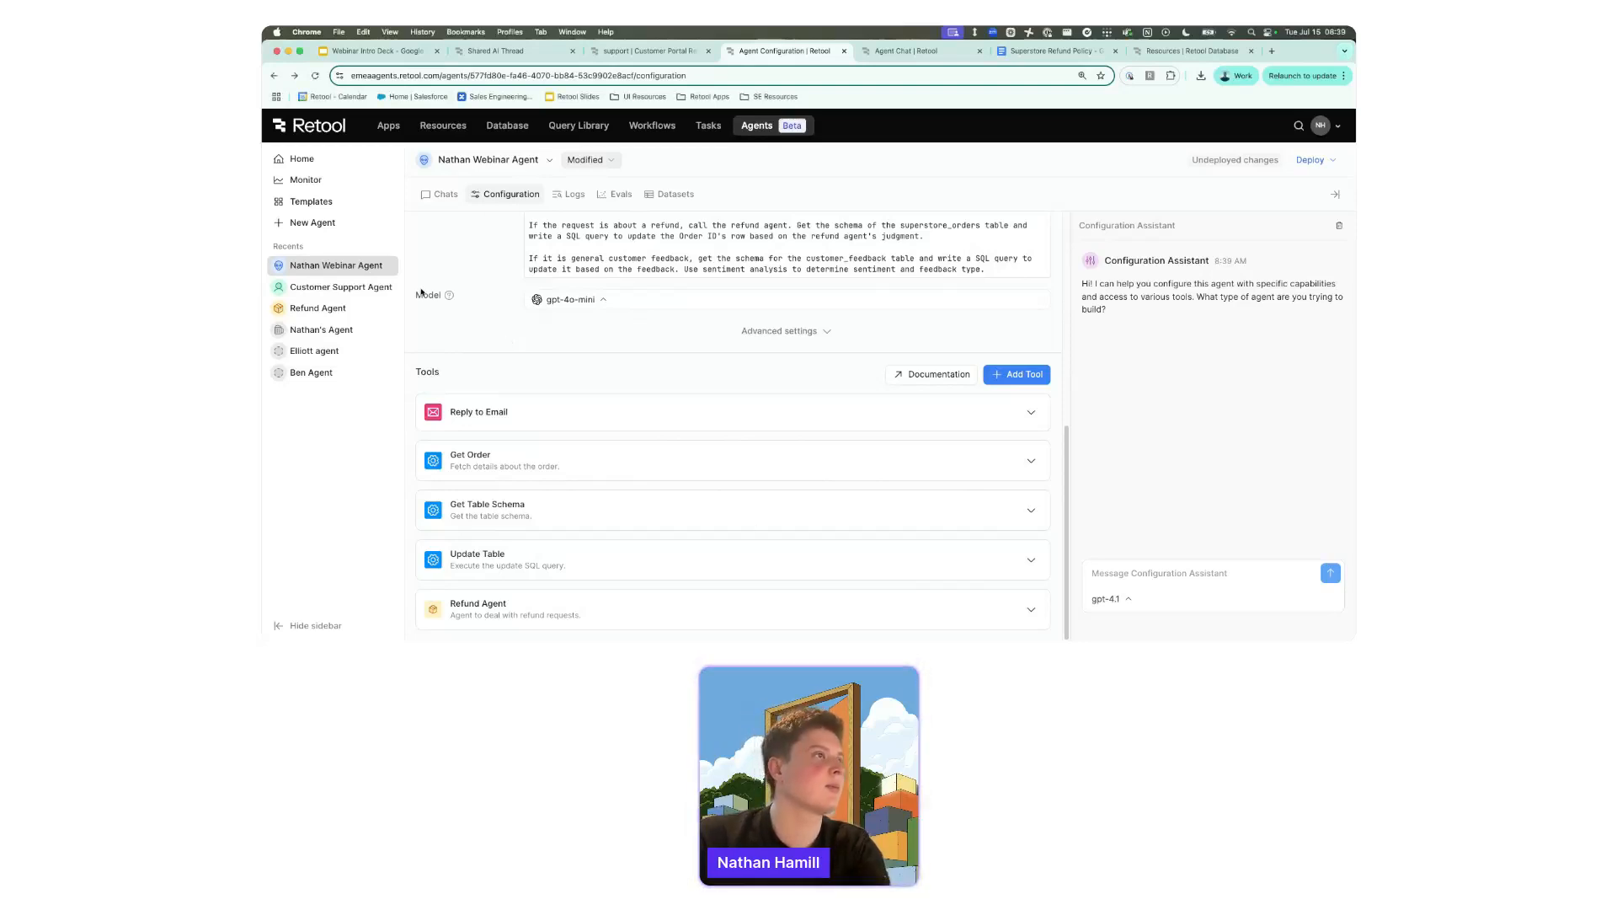
pyautogui.scroll(10, 522, 354)
pyautogui.scroll(-5, 564, 504)
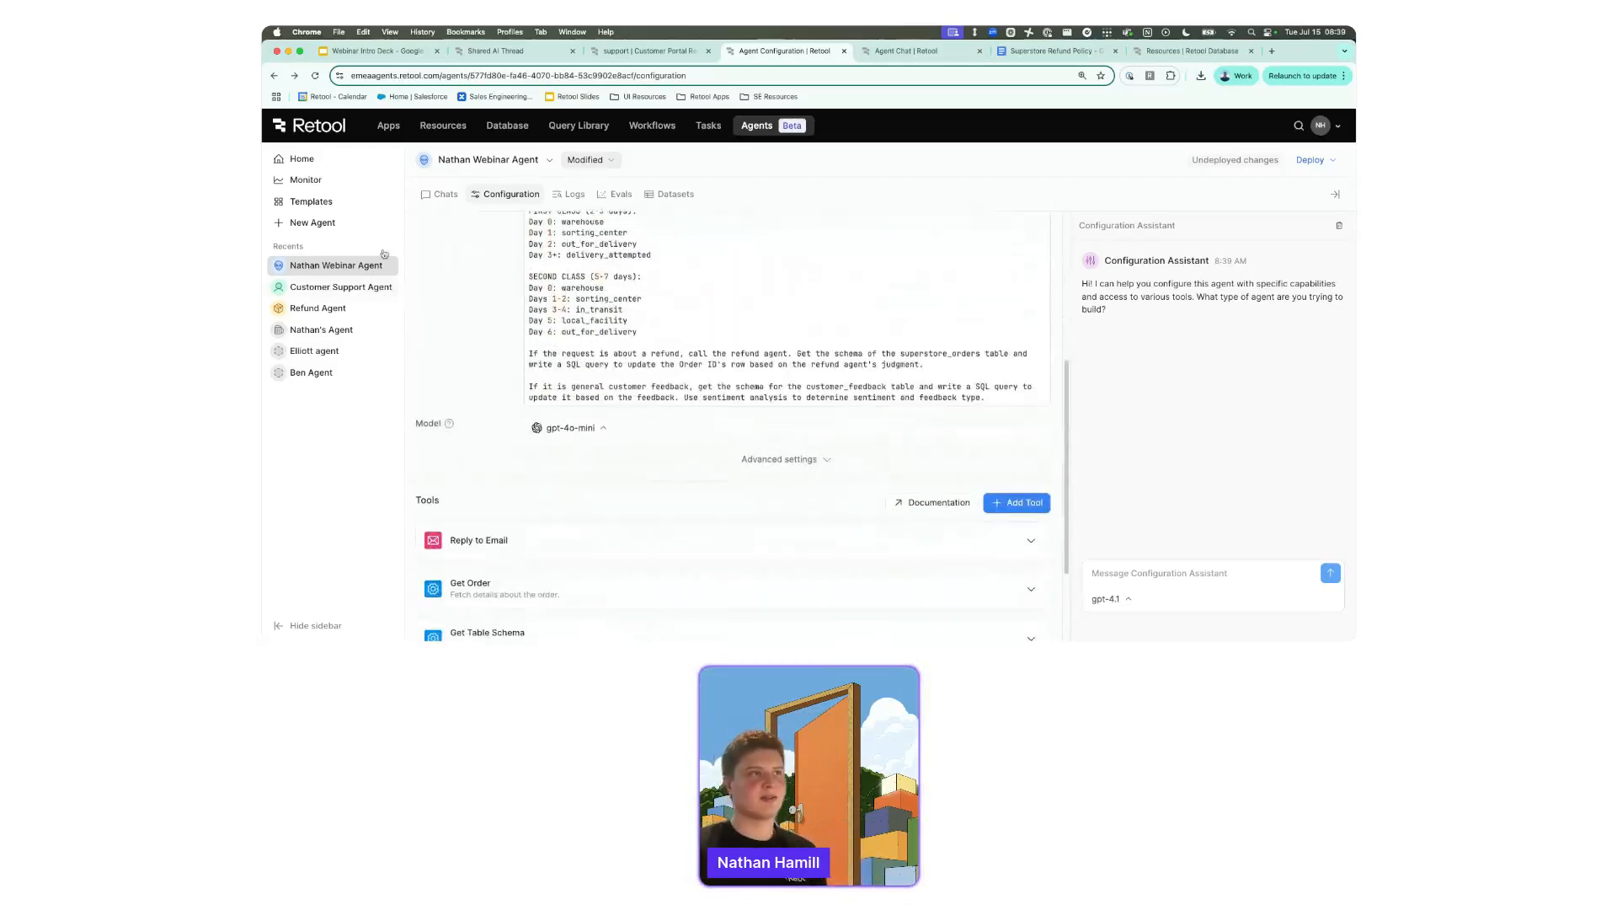
pyautogui.click(439, 194)
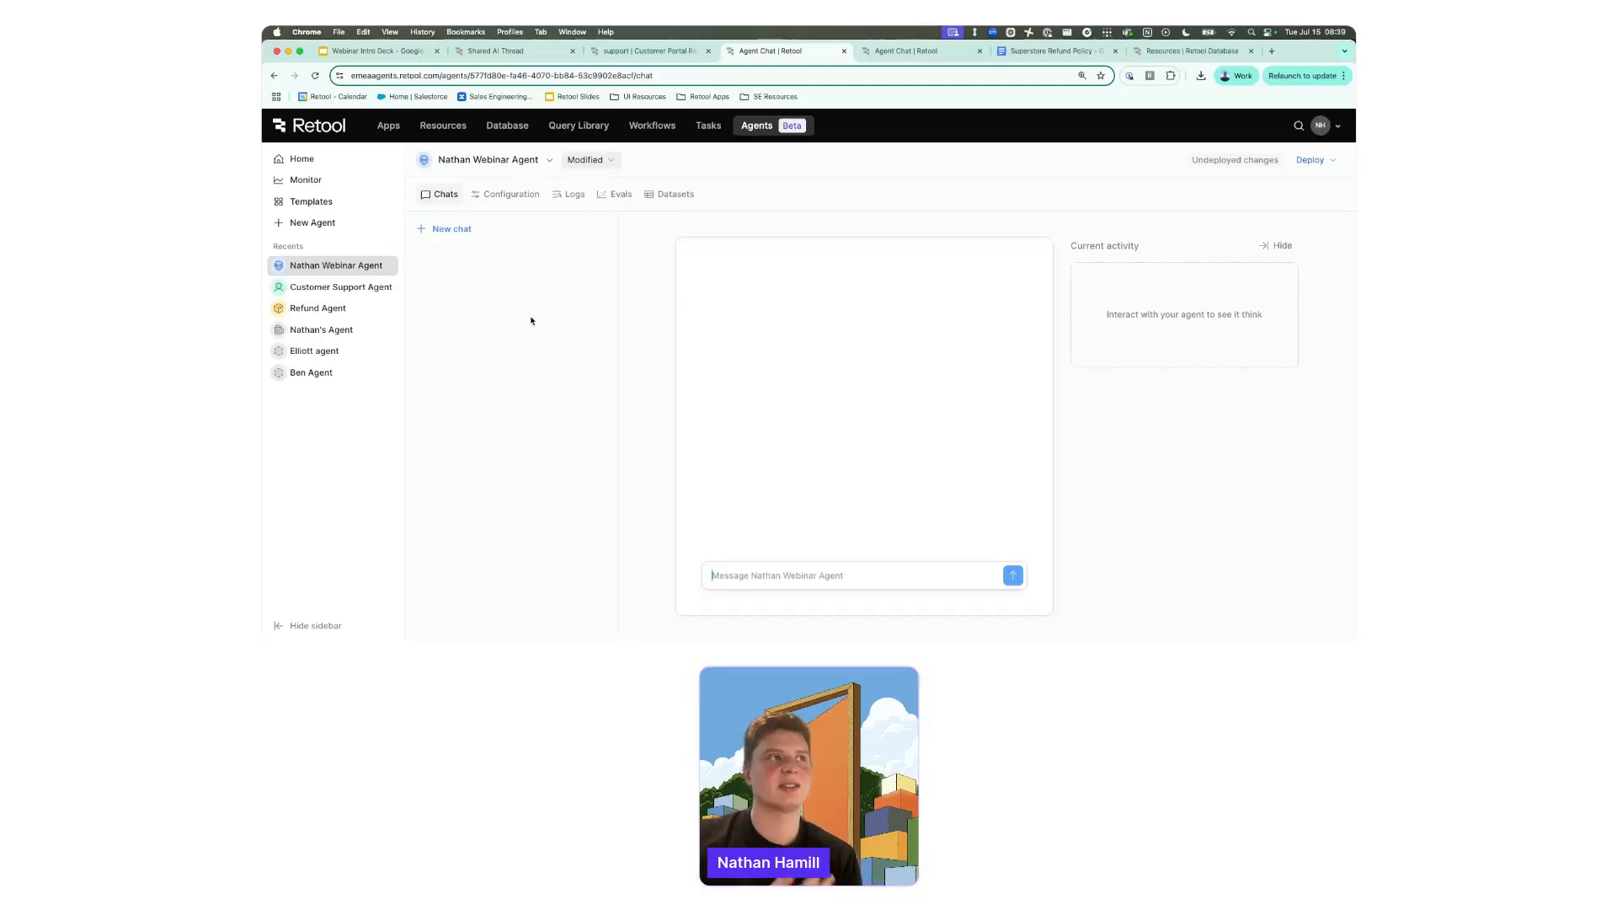
# Return to the agent's configuration and open the Get Order tool to inspect its order_id parameter settings.
pyautogui.click(510, 193)
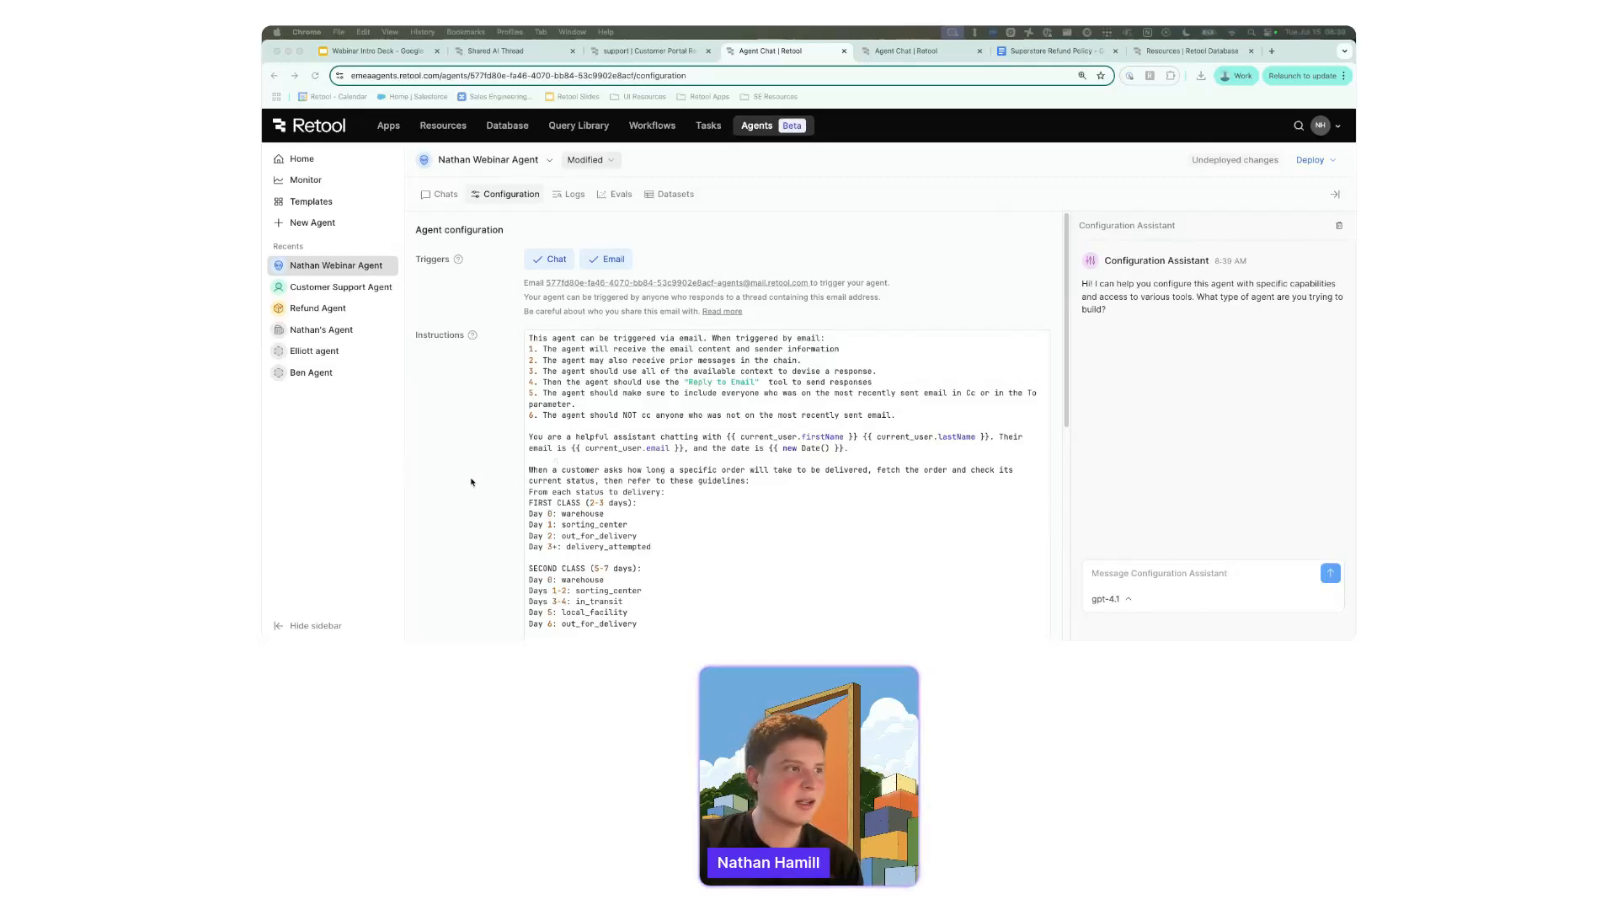
pyautogui.scroll(-10, 471, 482)
pyautogui.click(546, 466)
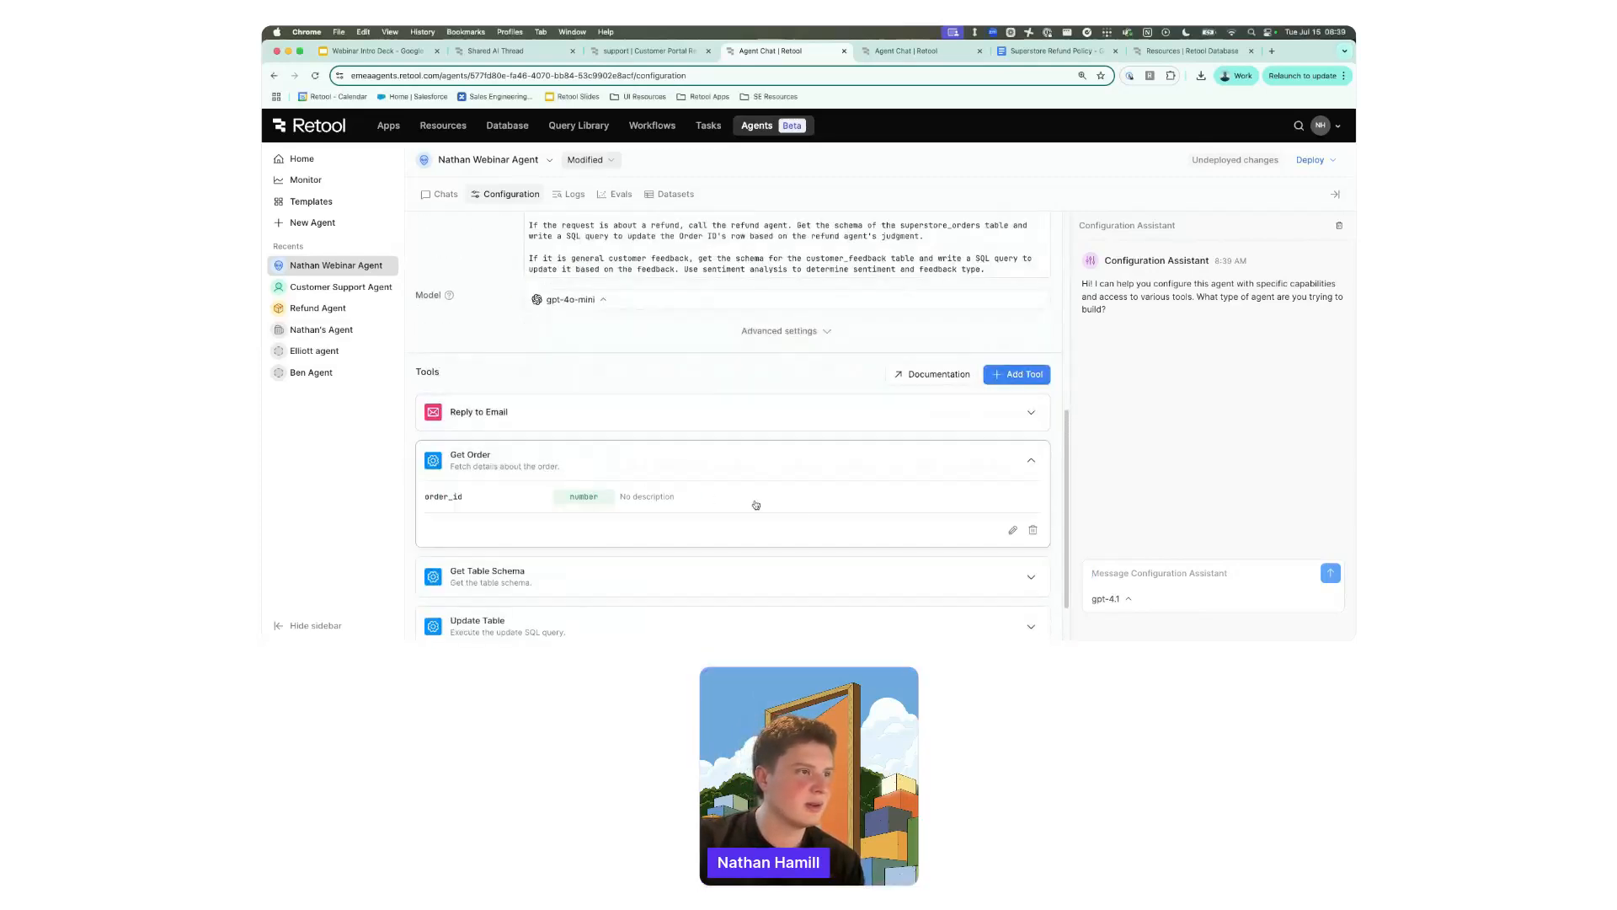
pyautogui.click(1013, 530)
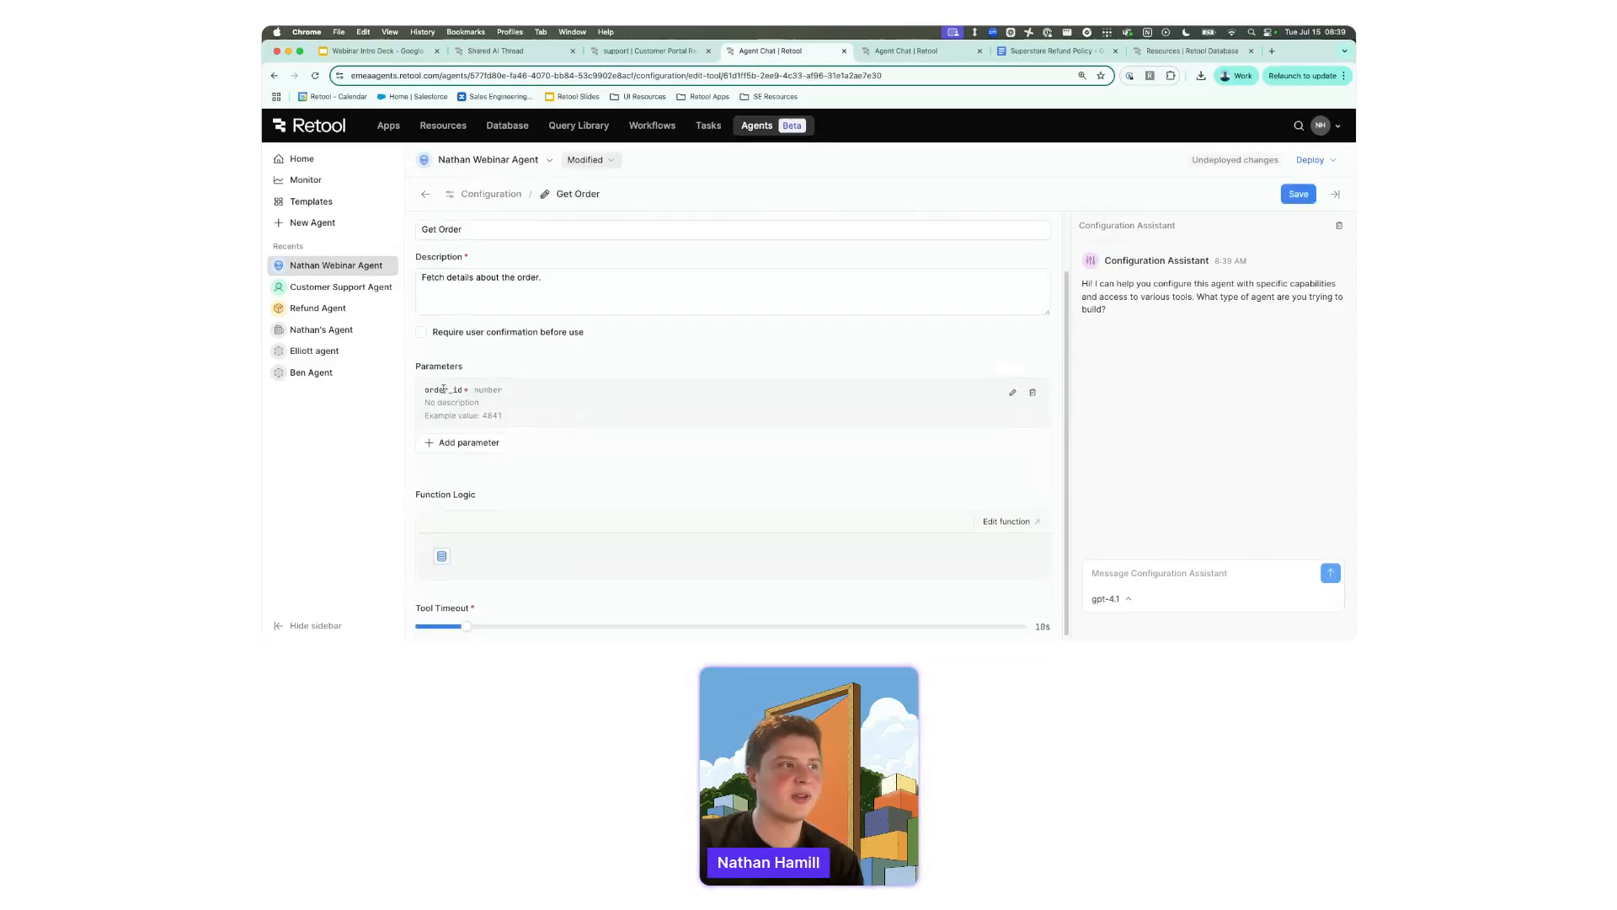
pyautogui.click(1013, 392)
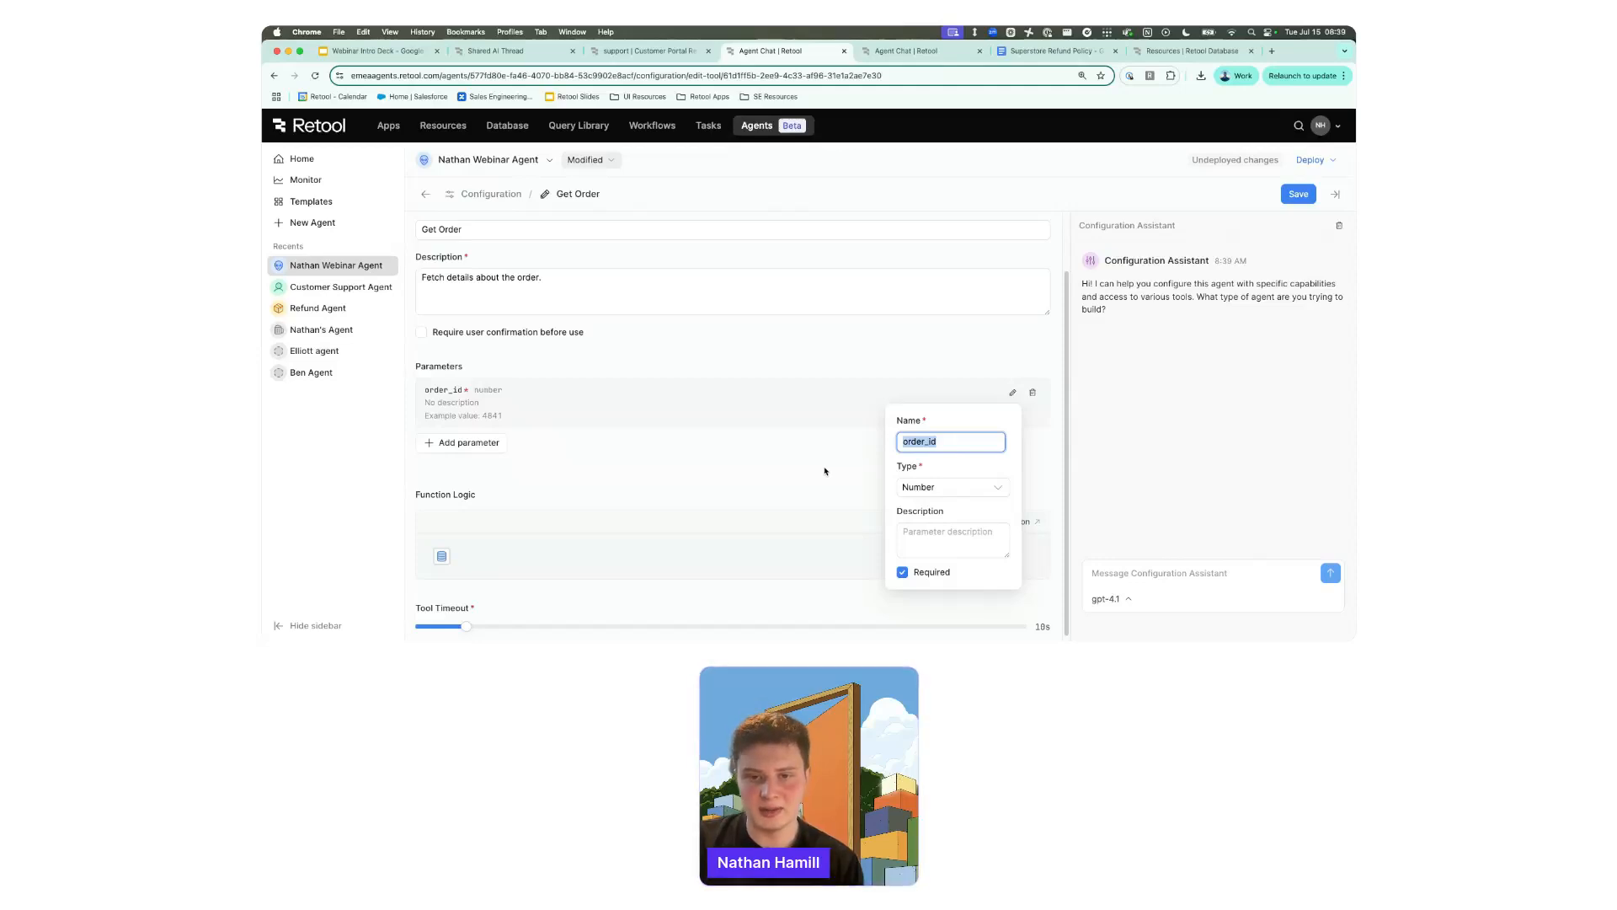
pyautogui.click(825, 471)
pyautogui.scroll(-1, 830, 426)
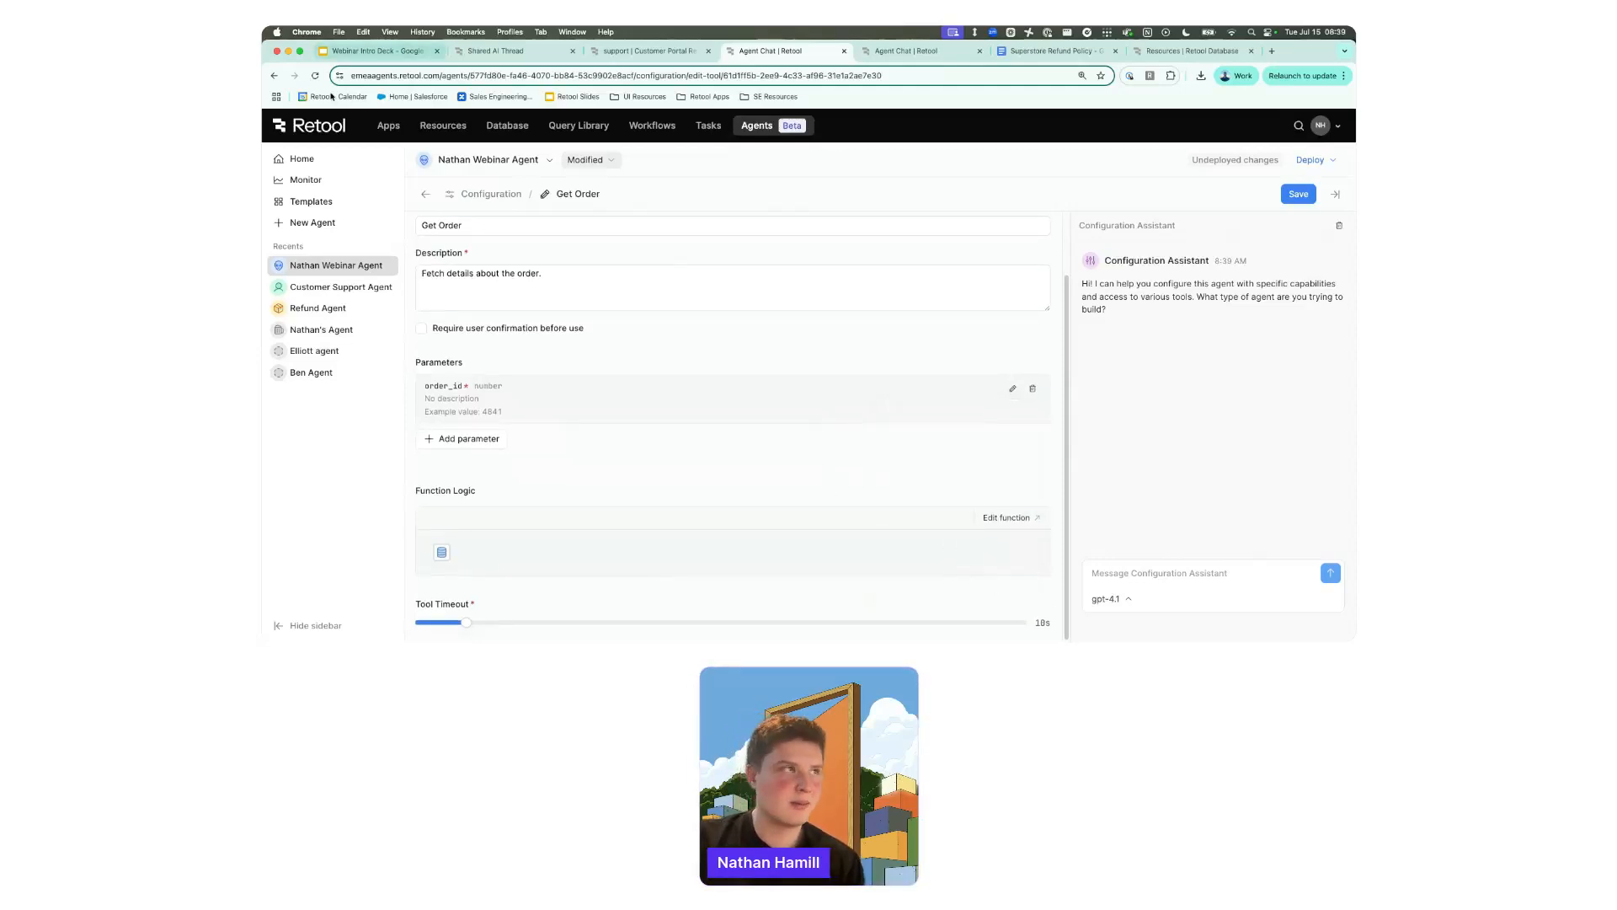
# Leave the Get Order tool and bring up the superstore_orders database table, placing its page right after the shared AI thread.
pyautogui.click(426, 195)
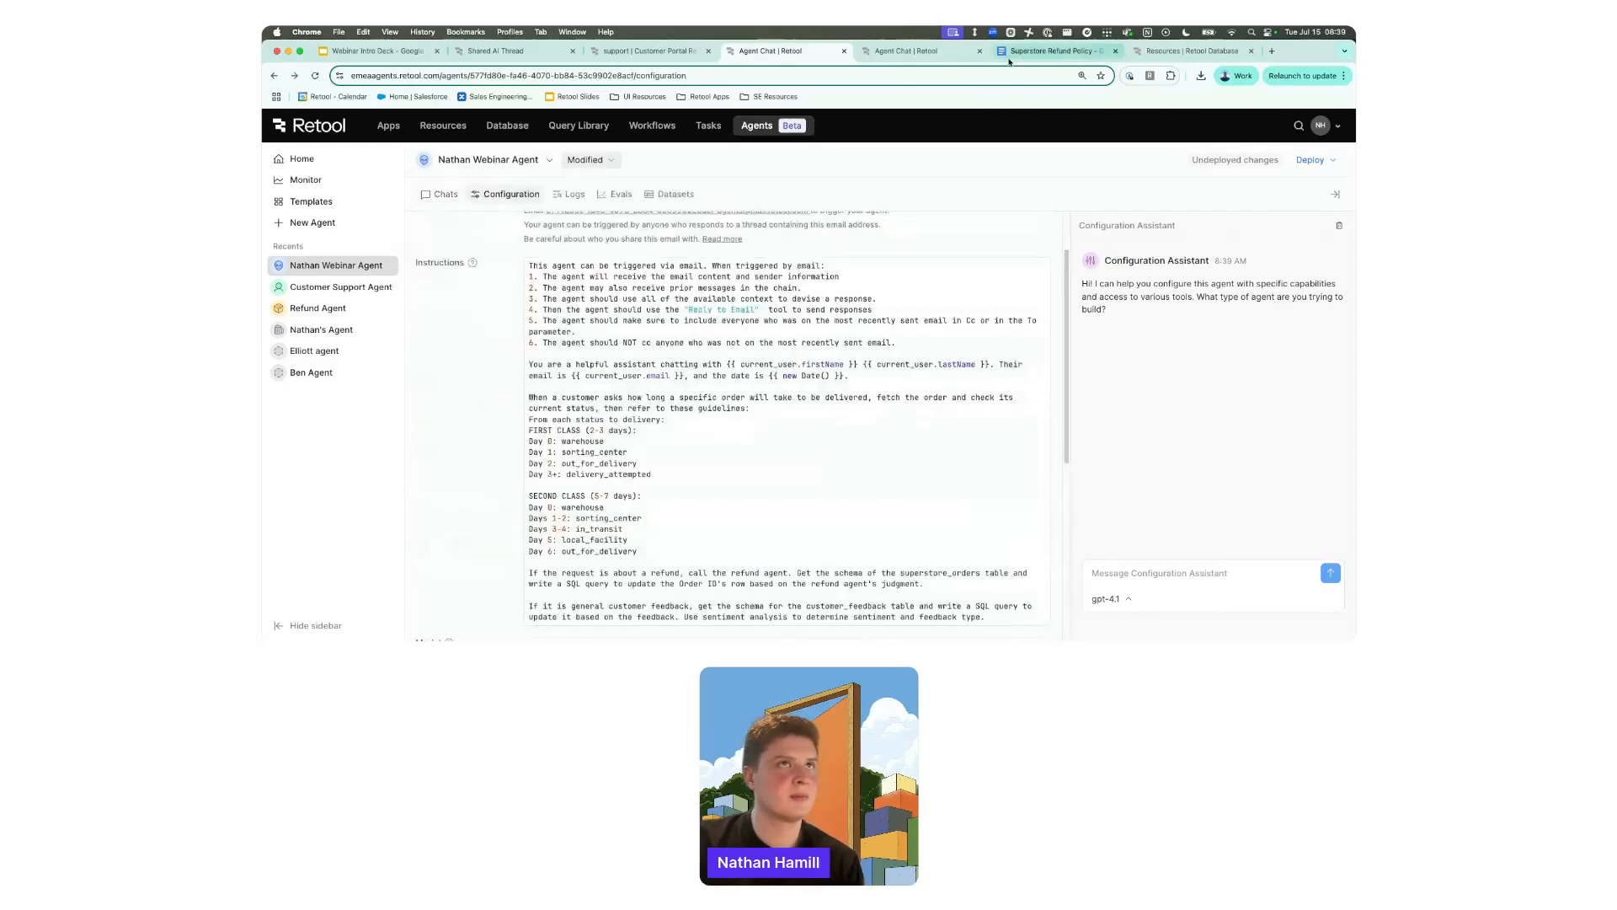
pyautogui.click(454, 192)
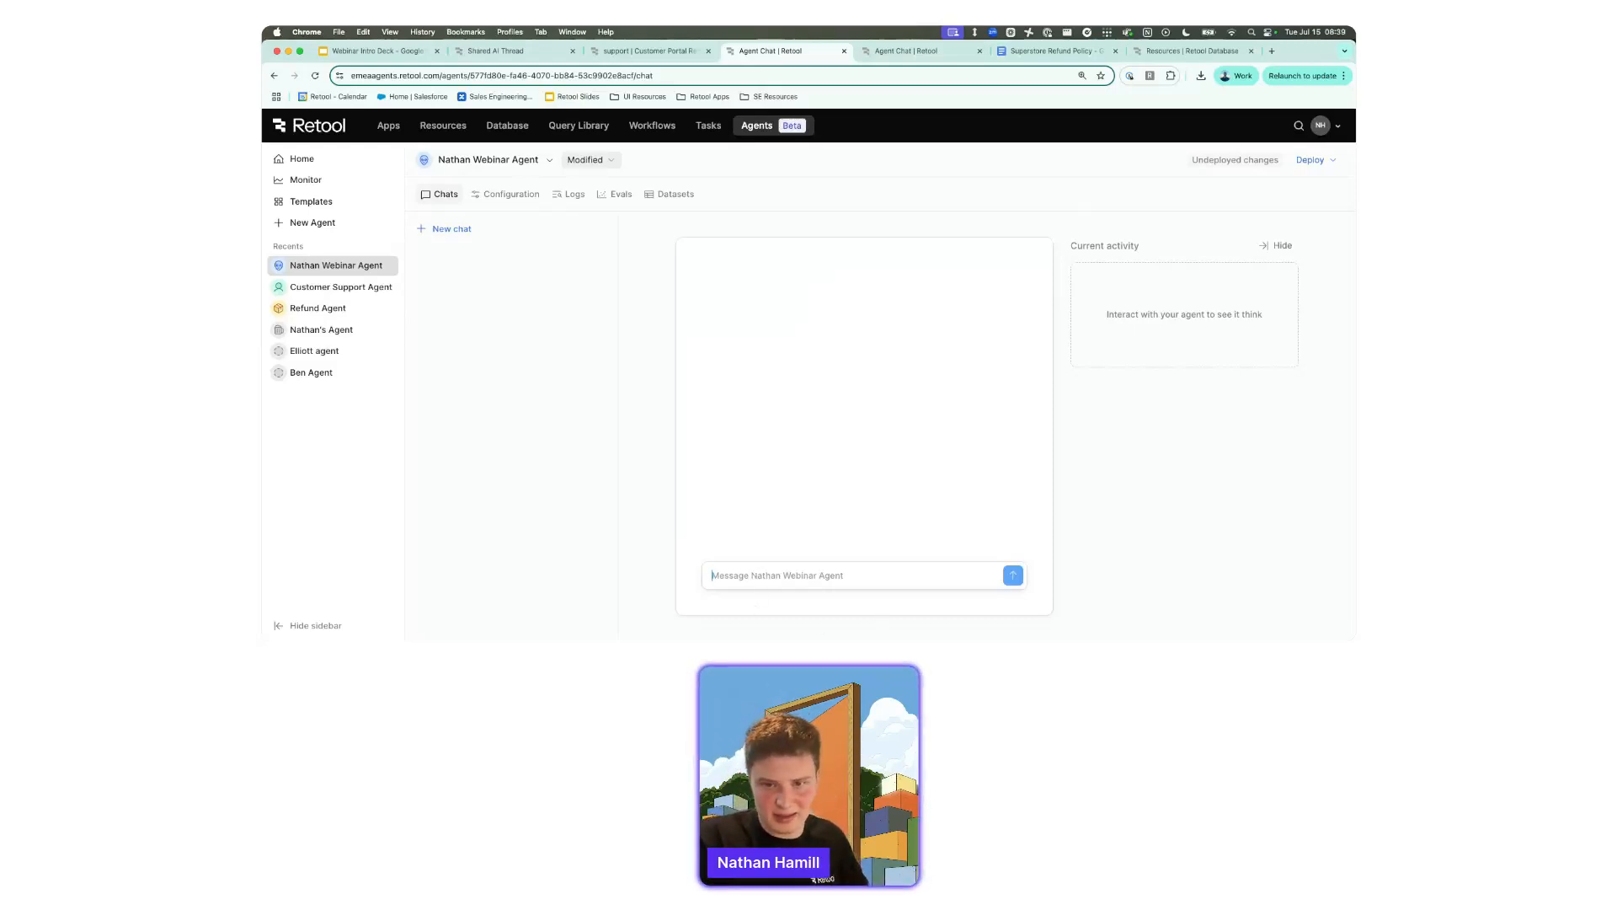
pyautogui.click(606, 42)
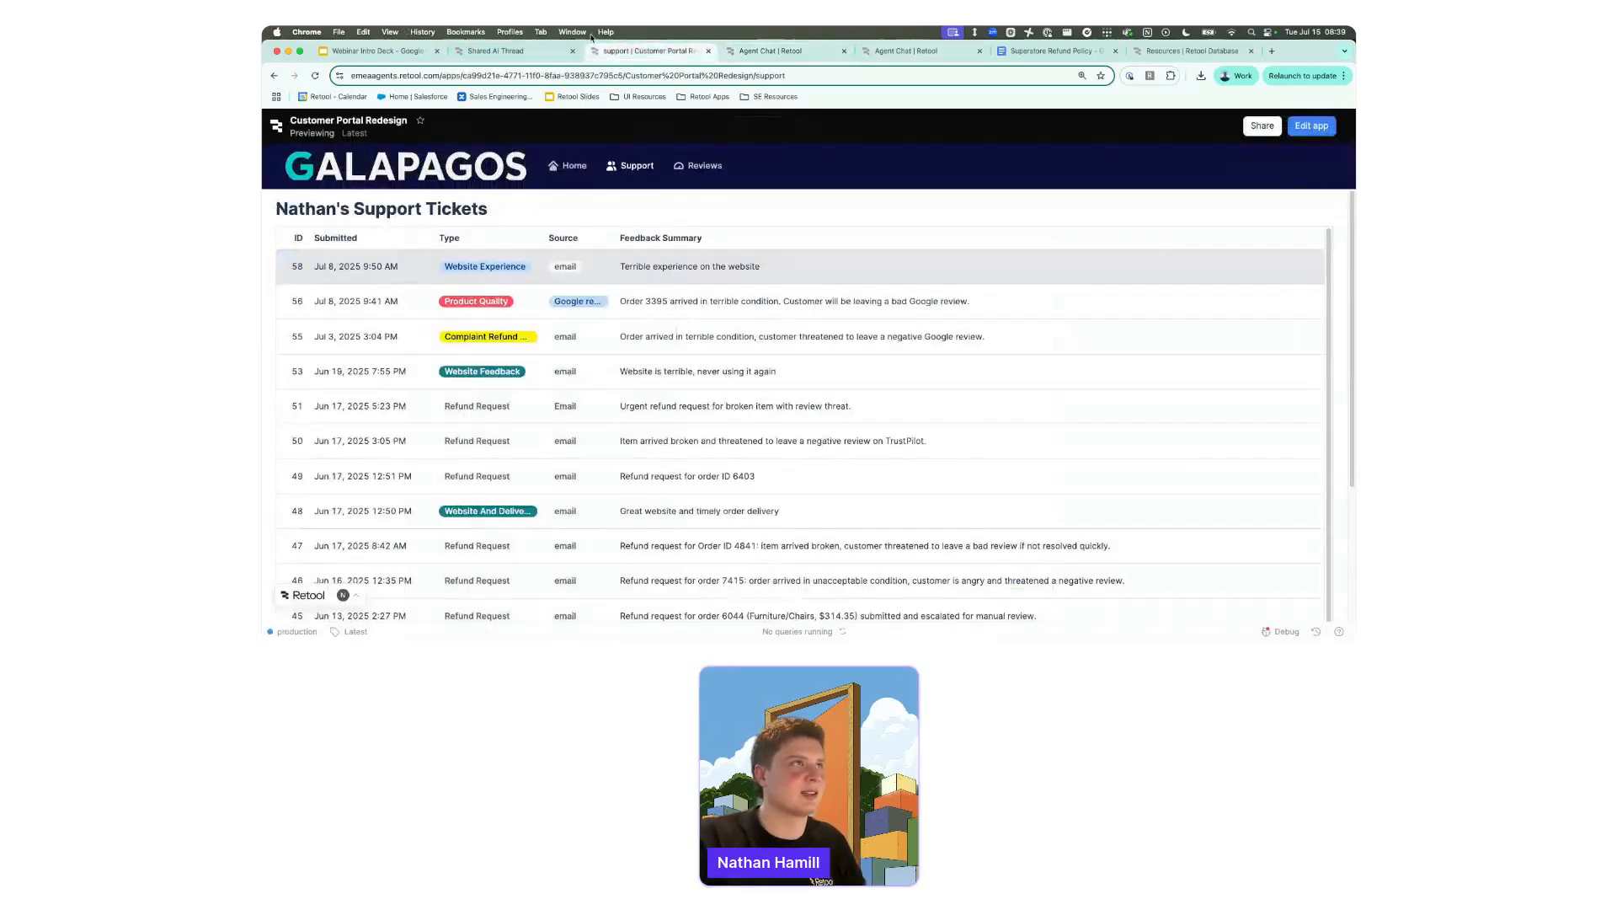
pyautogui.click(943, 50)
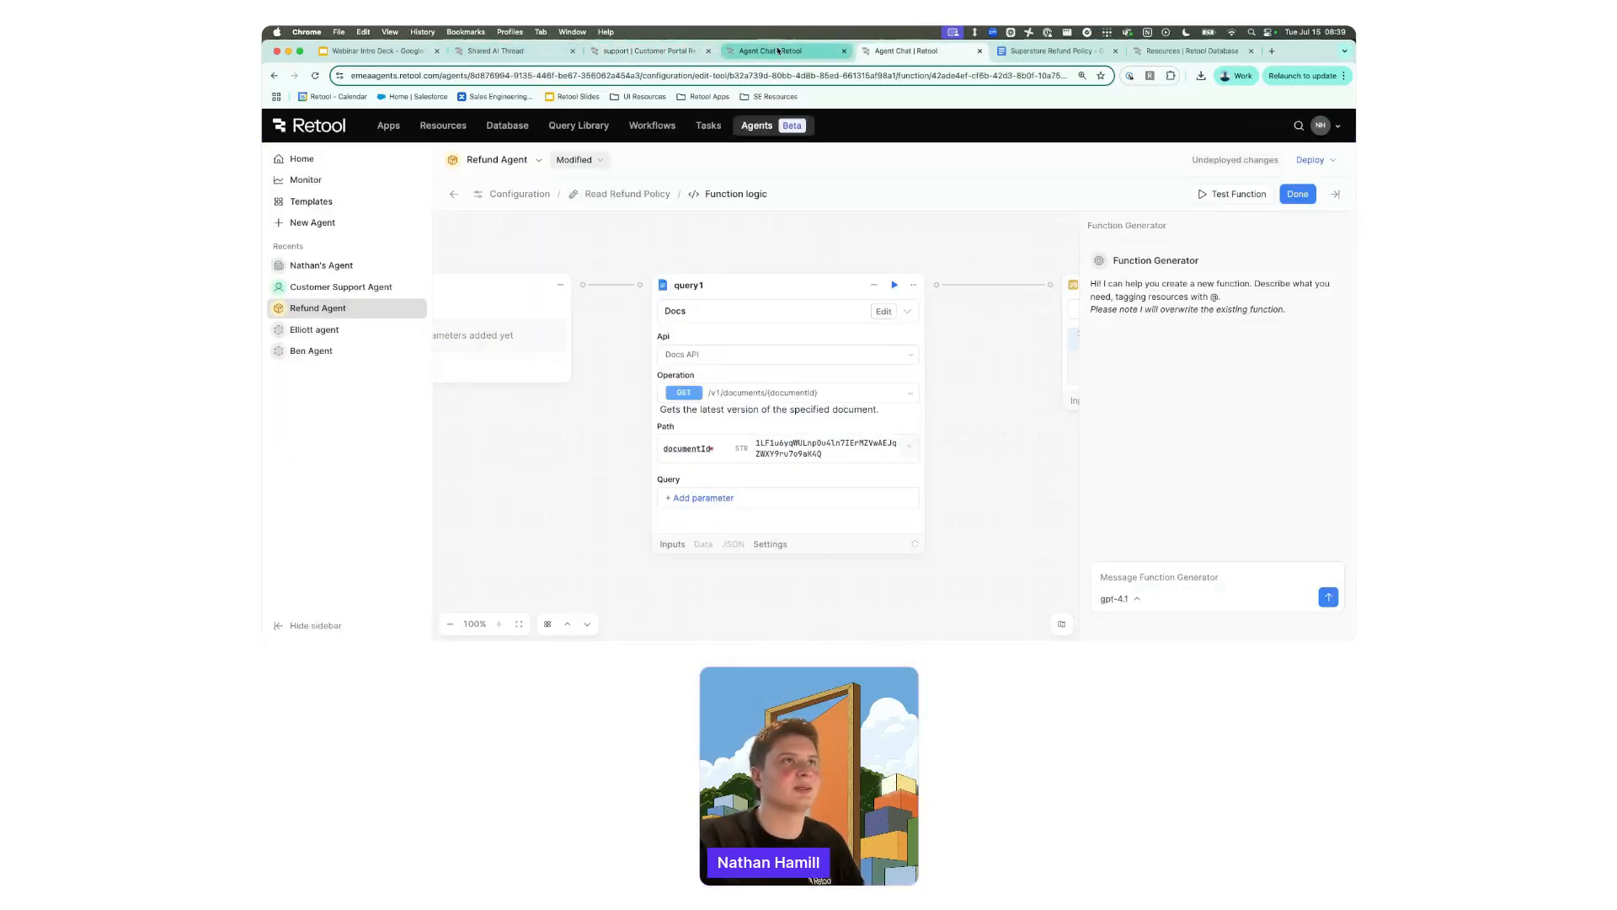
pyautogui.click(505, 51)
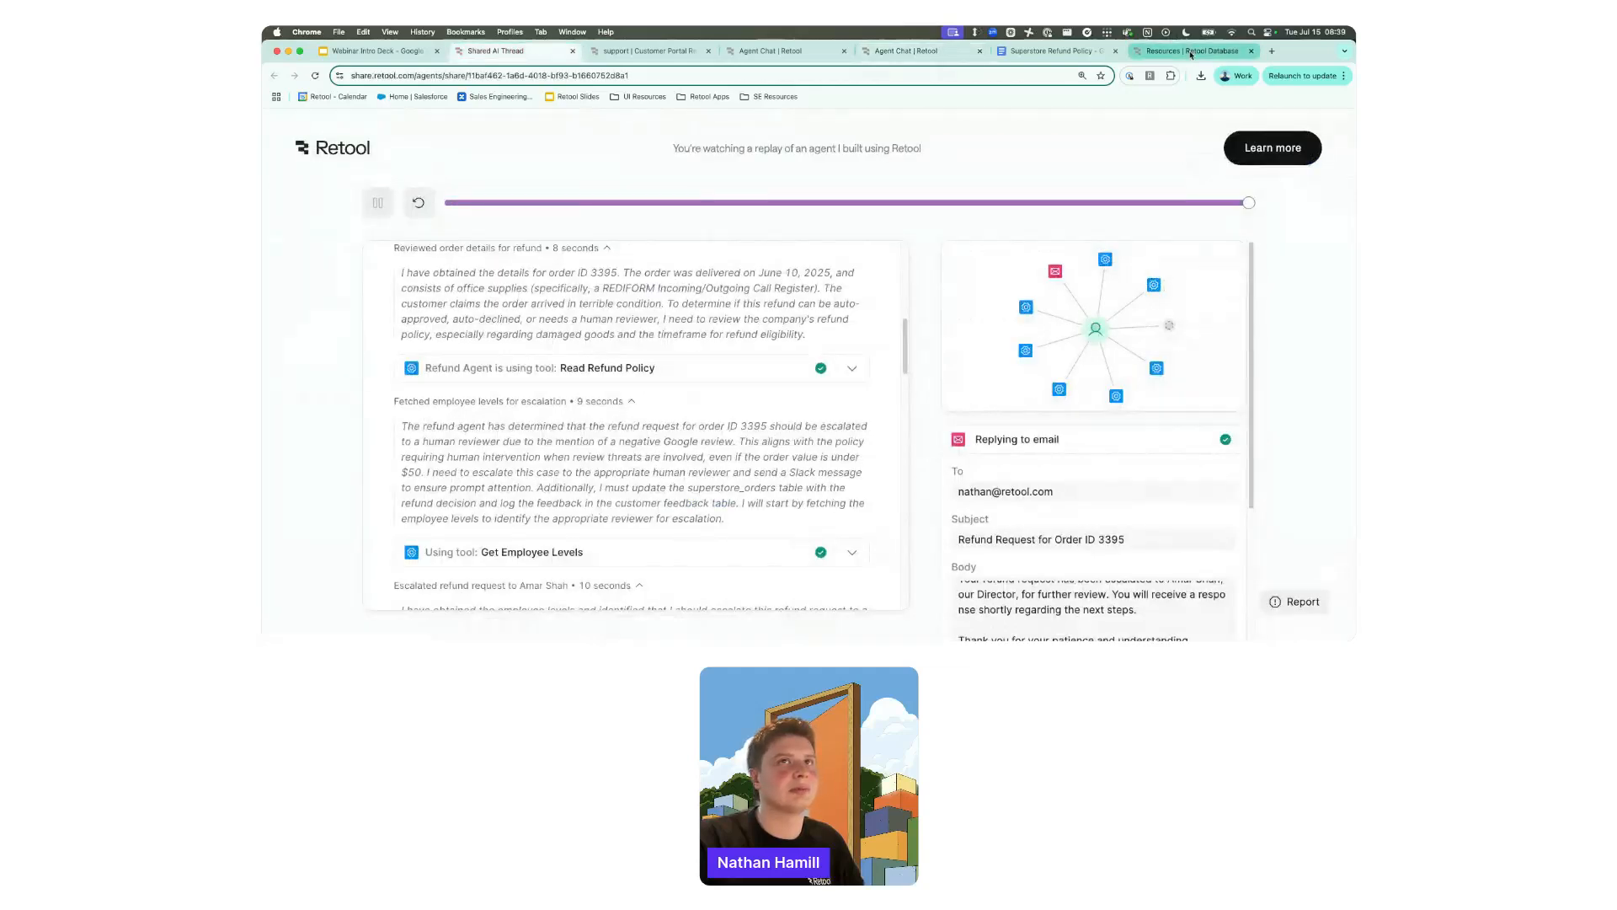
pyautogui.moveTo(1183, 51); pyautogui.dragTo(645, 57)
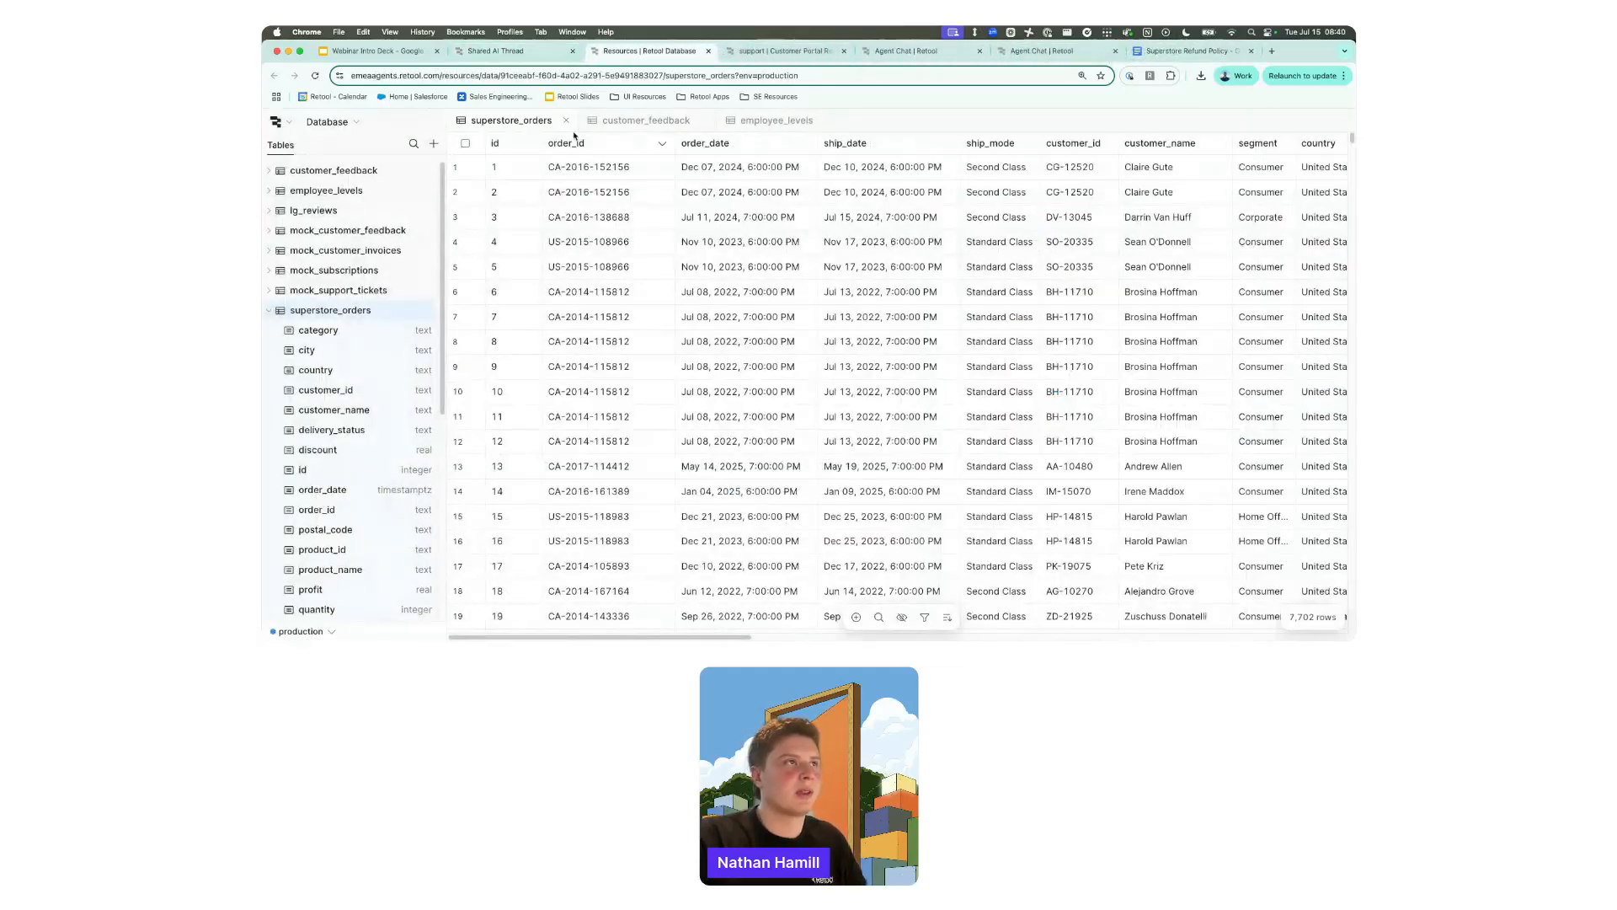
# Sort the superstore_orders table by order_date in descending order.
pyautogui.click(806, 145)
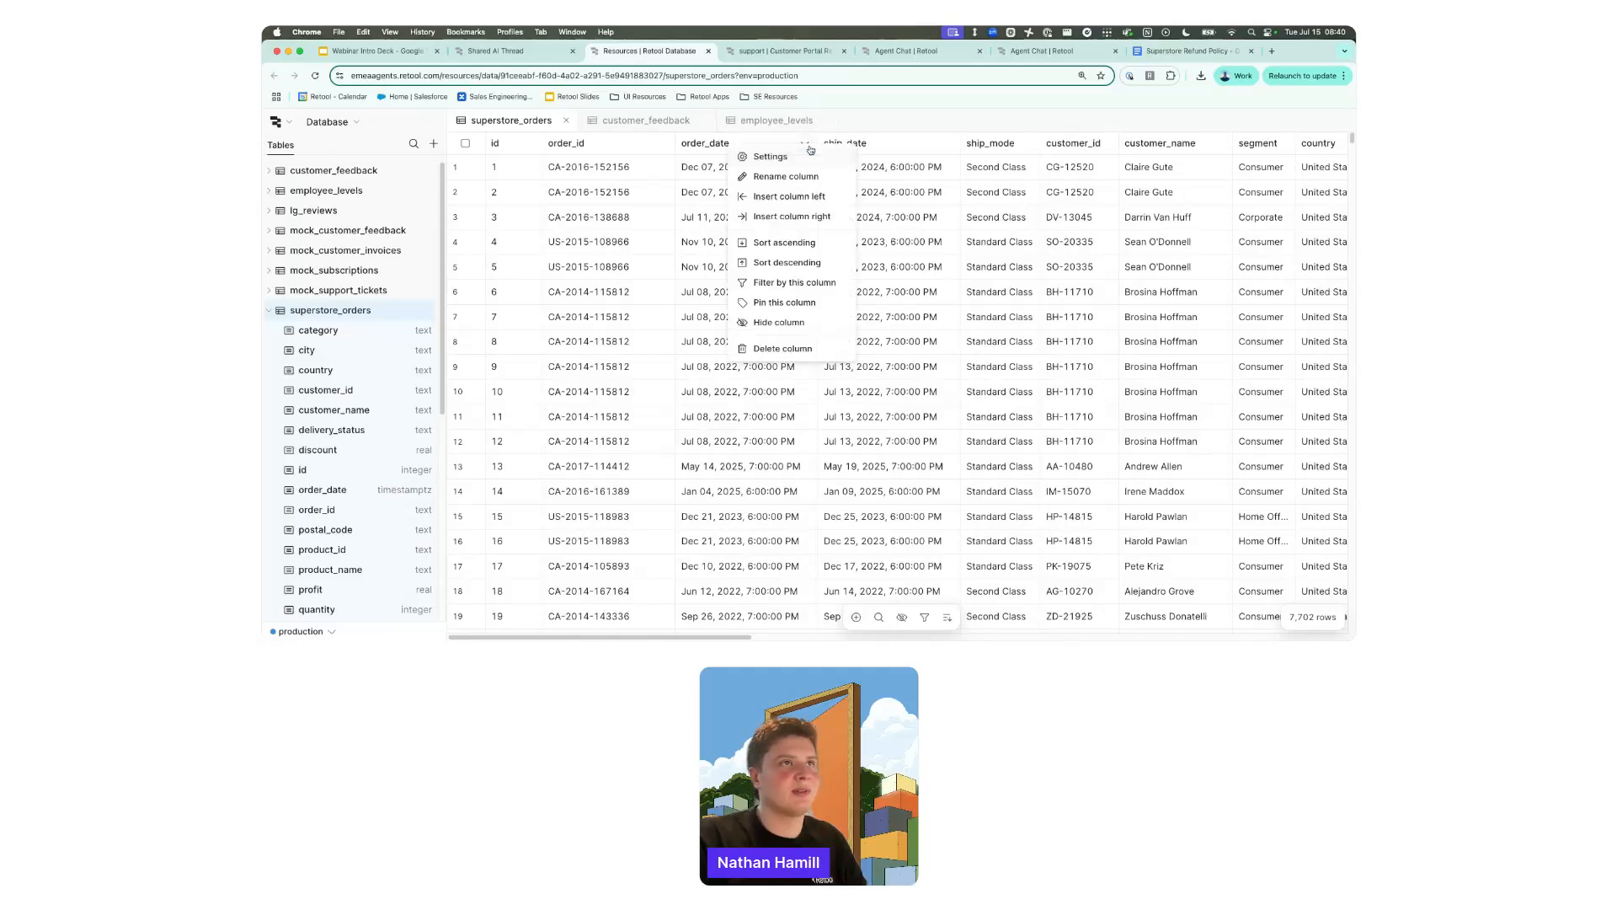
pyautogui.click(819, 243)
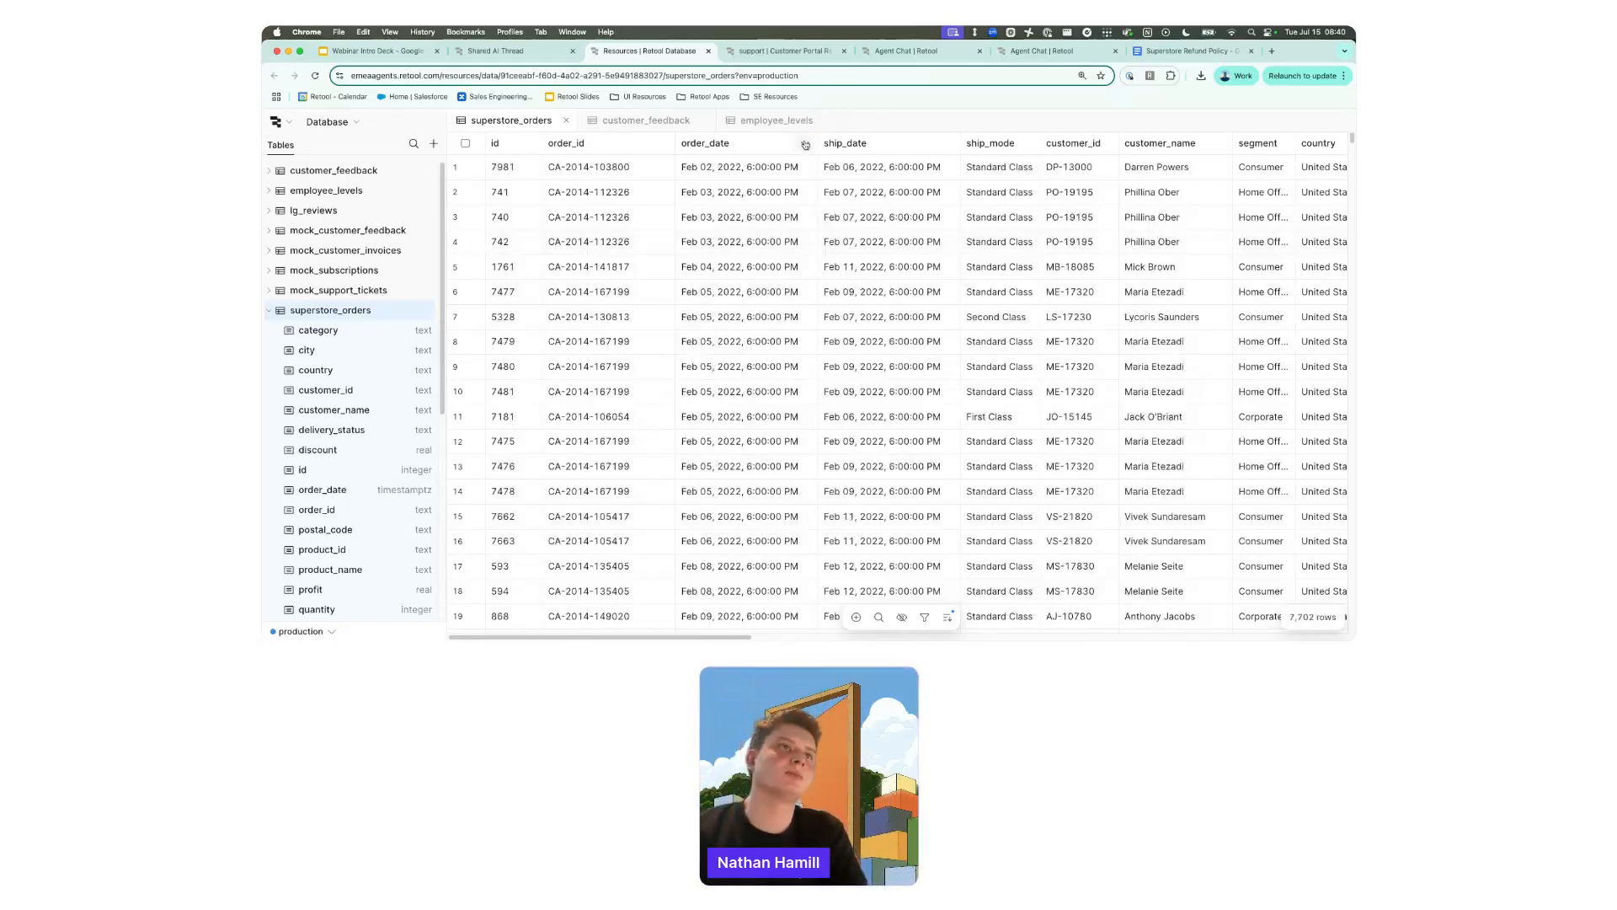
pyautogui.click(803, 144)
pyautogui.click(797, 263)
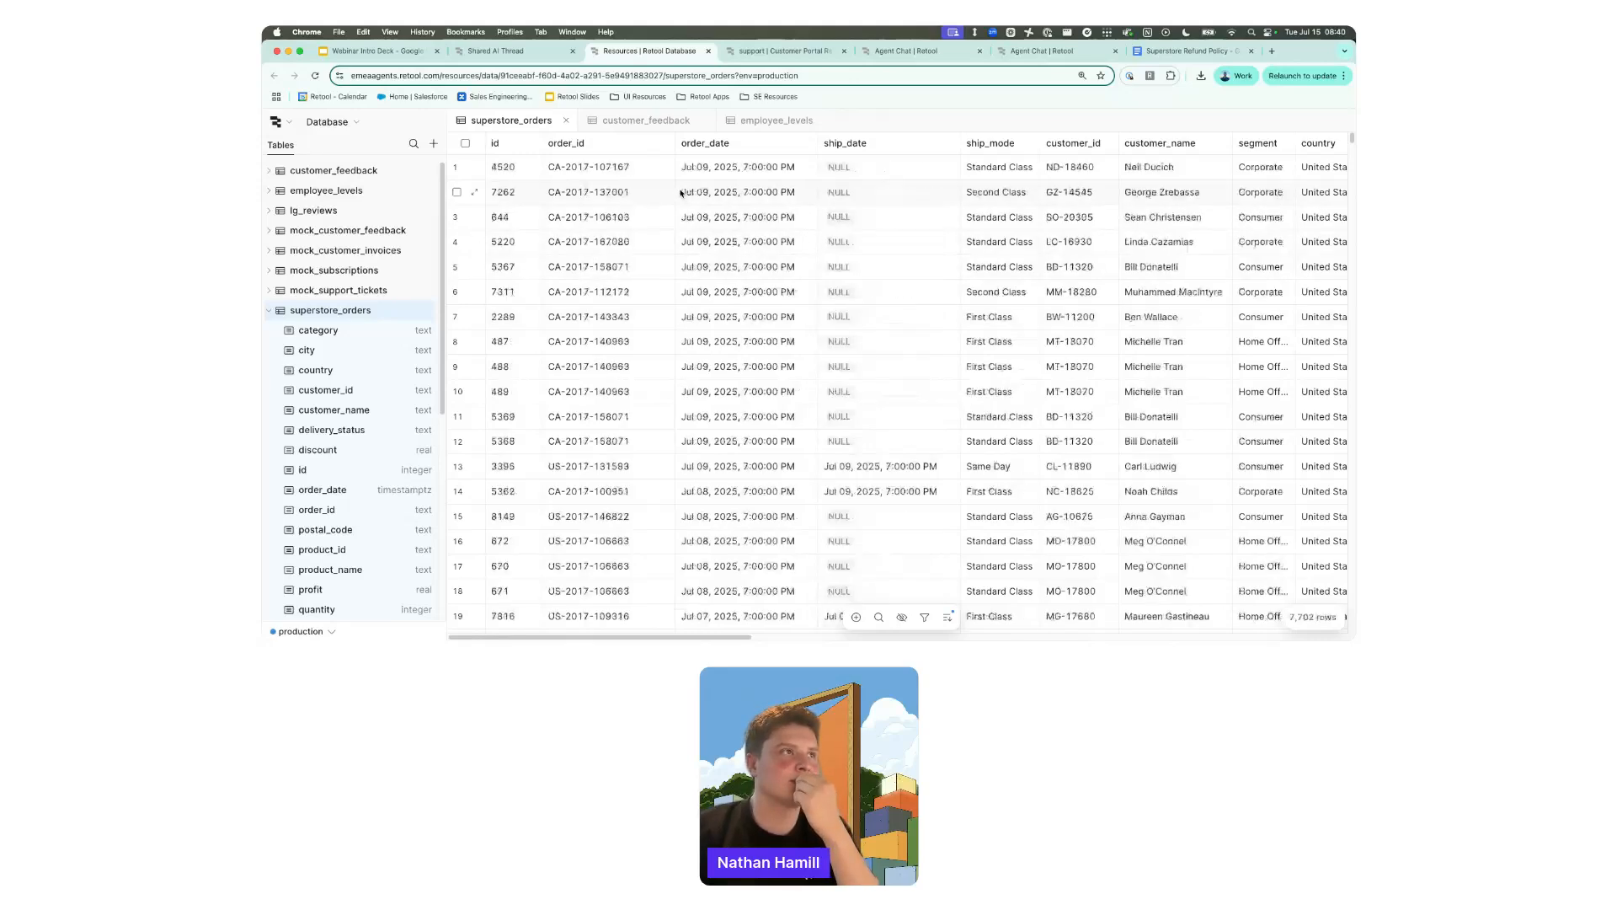
# Find a recent order in superstore_orders and message the webinar agent that the order with that id arrived broken and needs a refund.
pyautogui.scroll(-5, 683, 378)
pyautogui.scroll(-9, 682, 379)
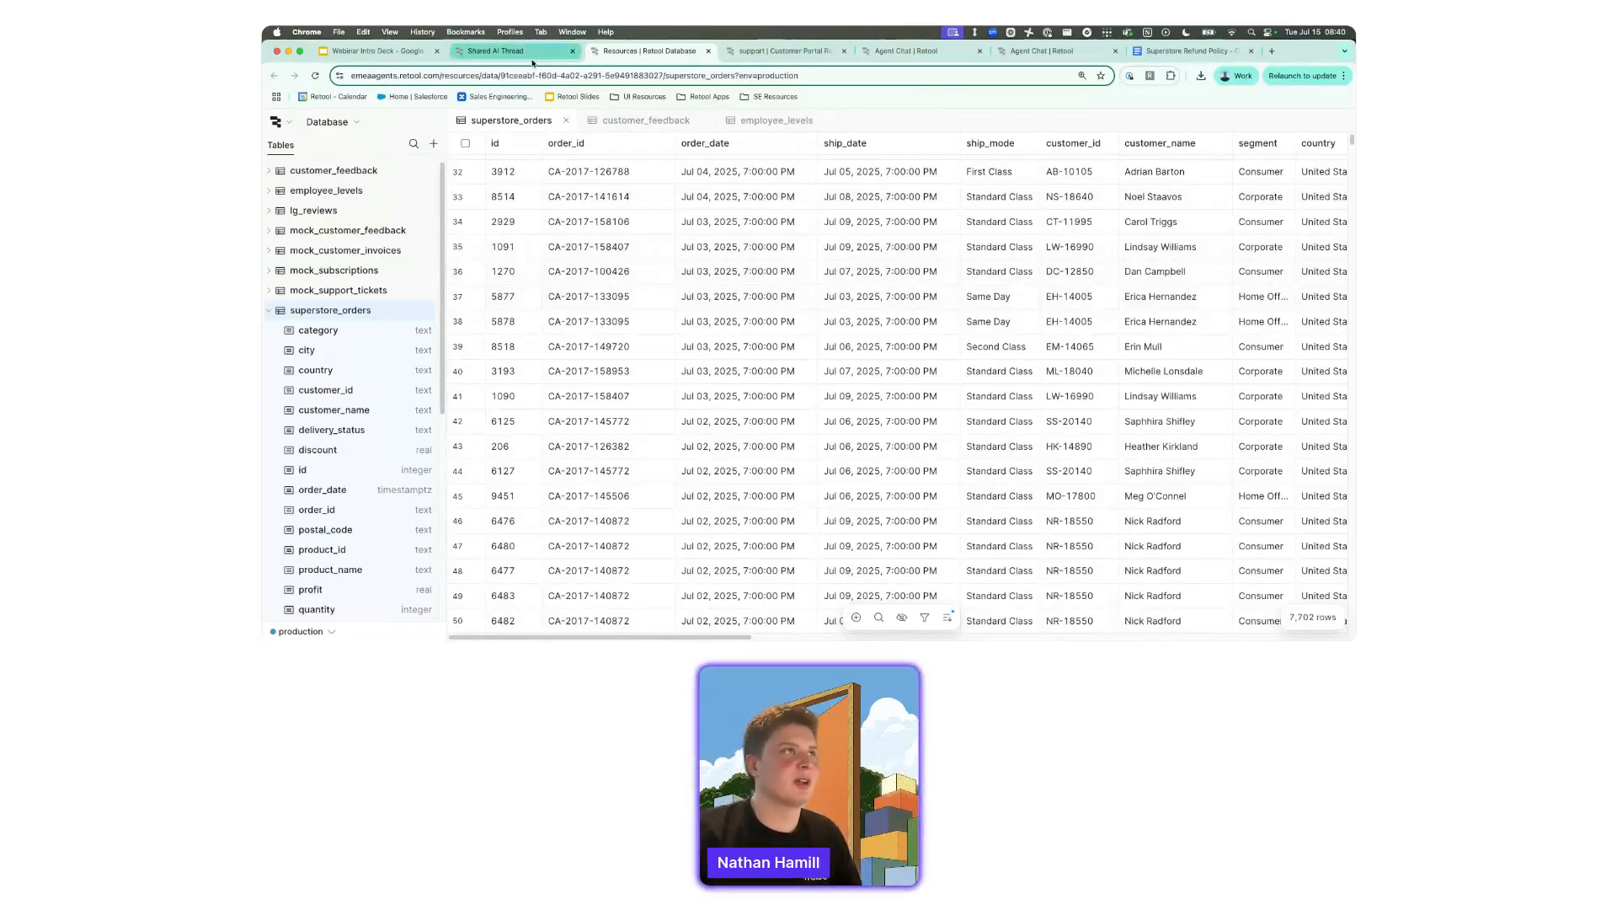
pyautogui.click(503, 51)
pyautogui.click(773, 50)
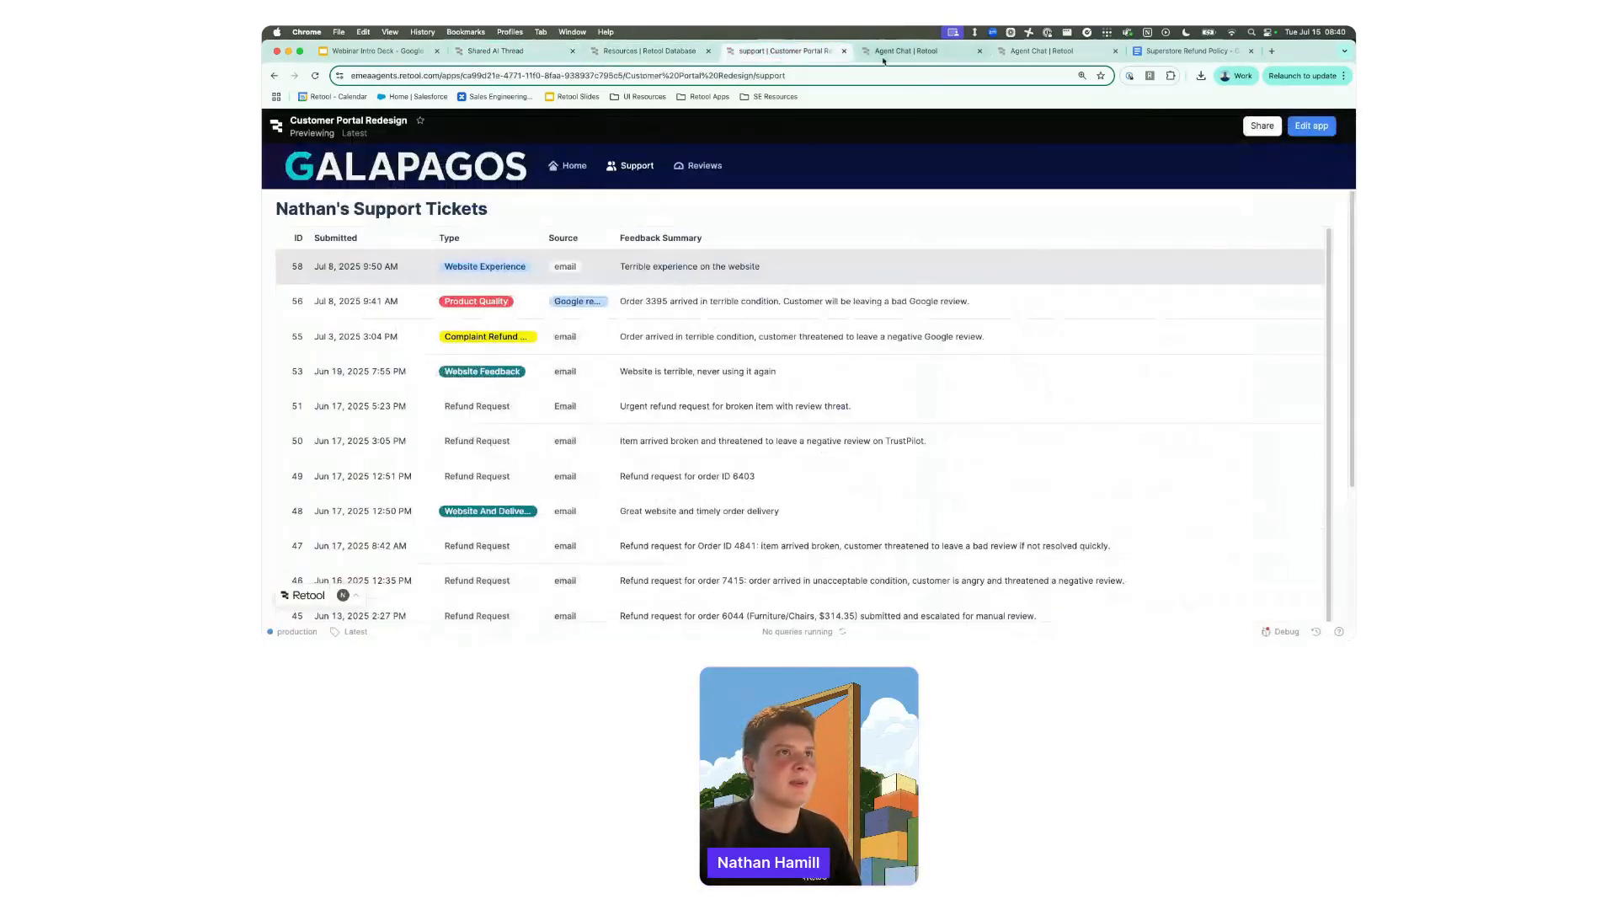
pyautogui.click(887, 54)
pyautogui.write('my order with ')
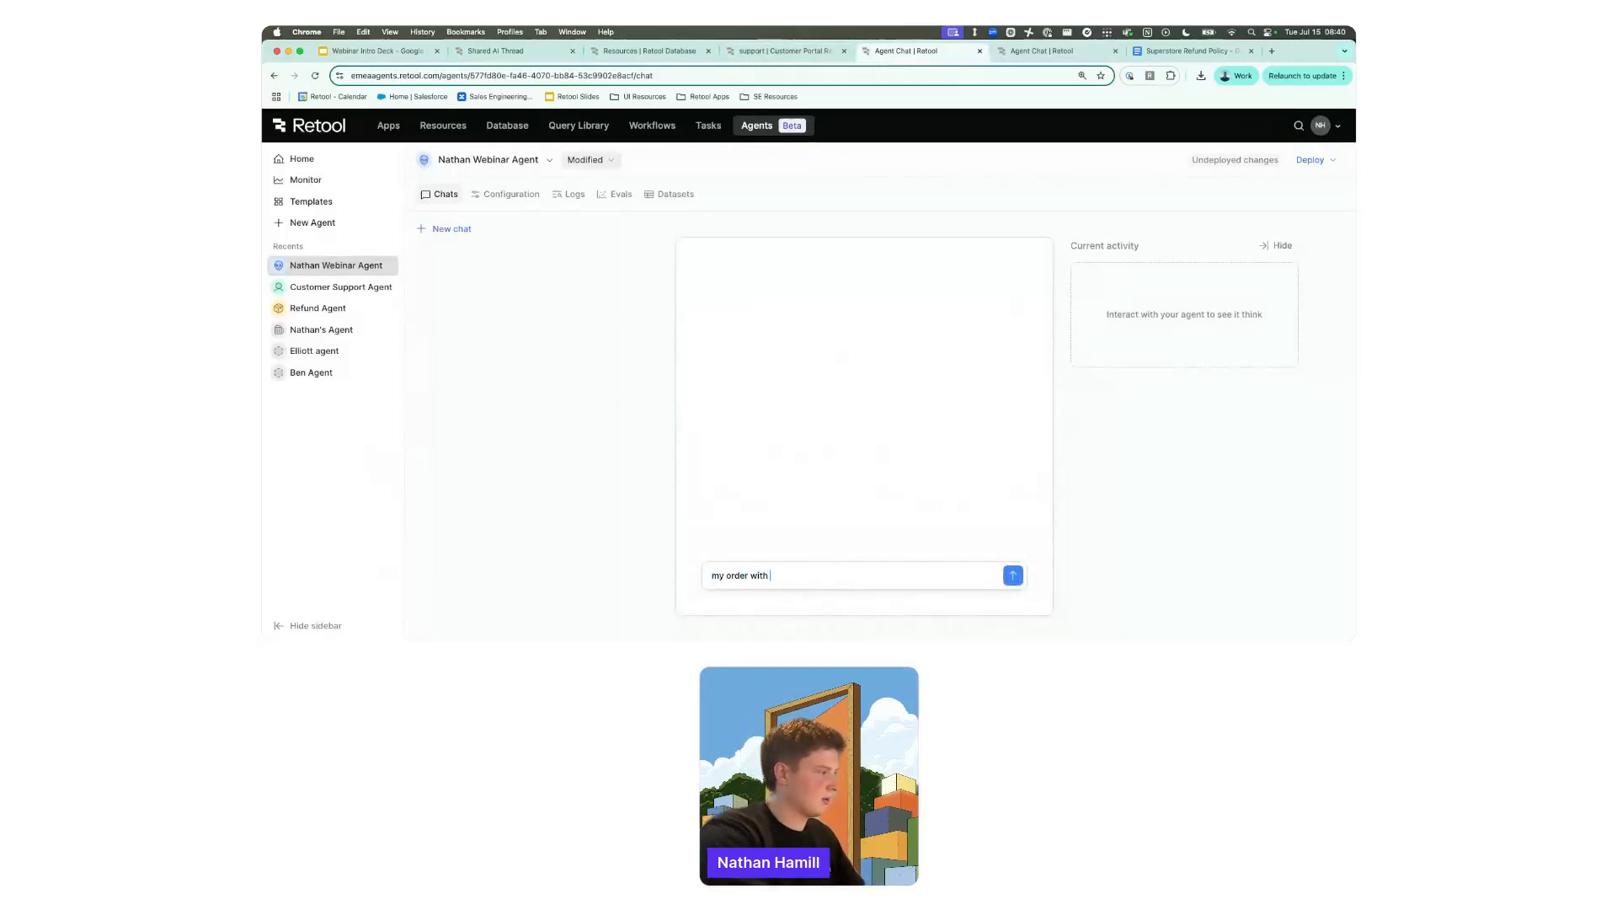
pyautogui.write('id 1270 arrived broken')
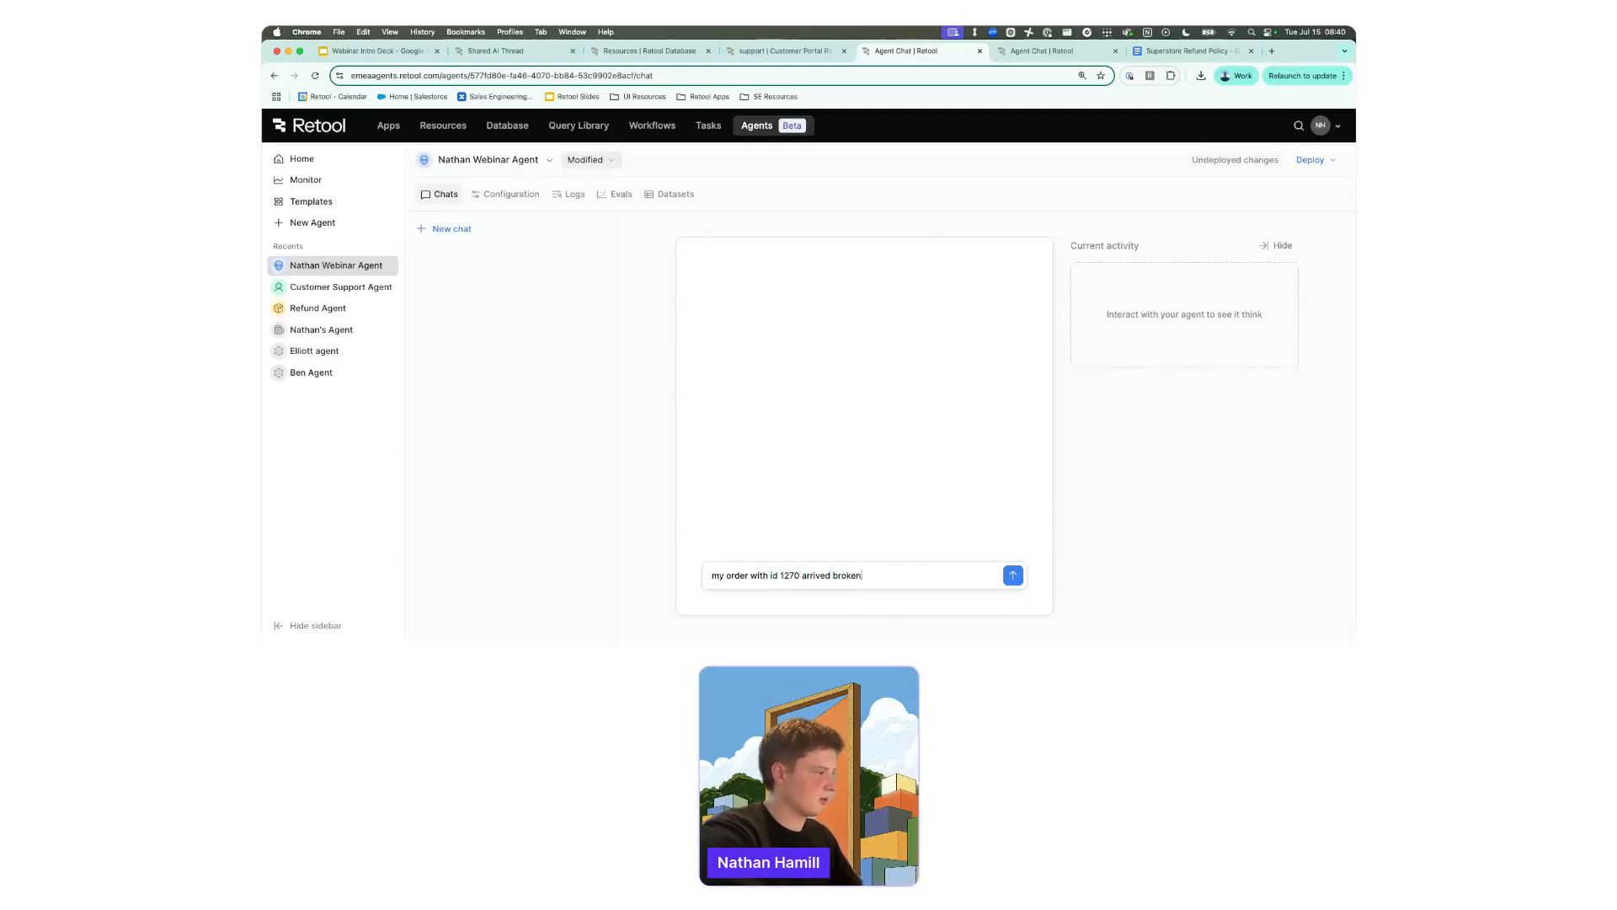
pyautogui.write(' and I need a refund.')
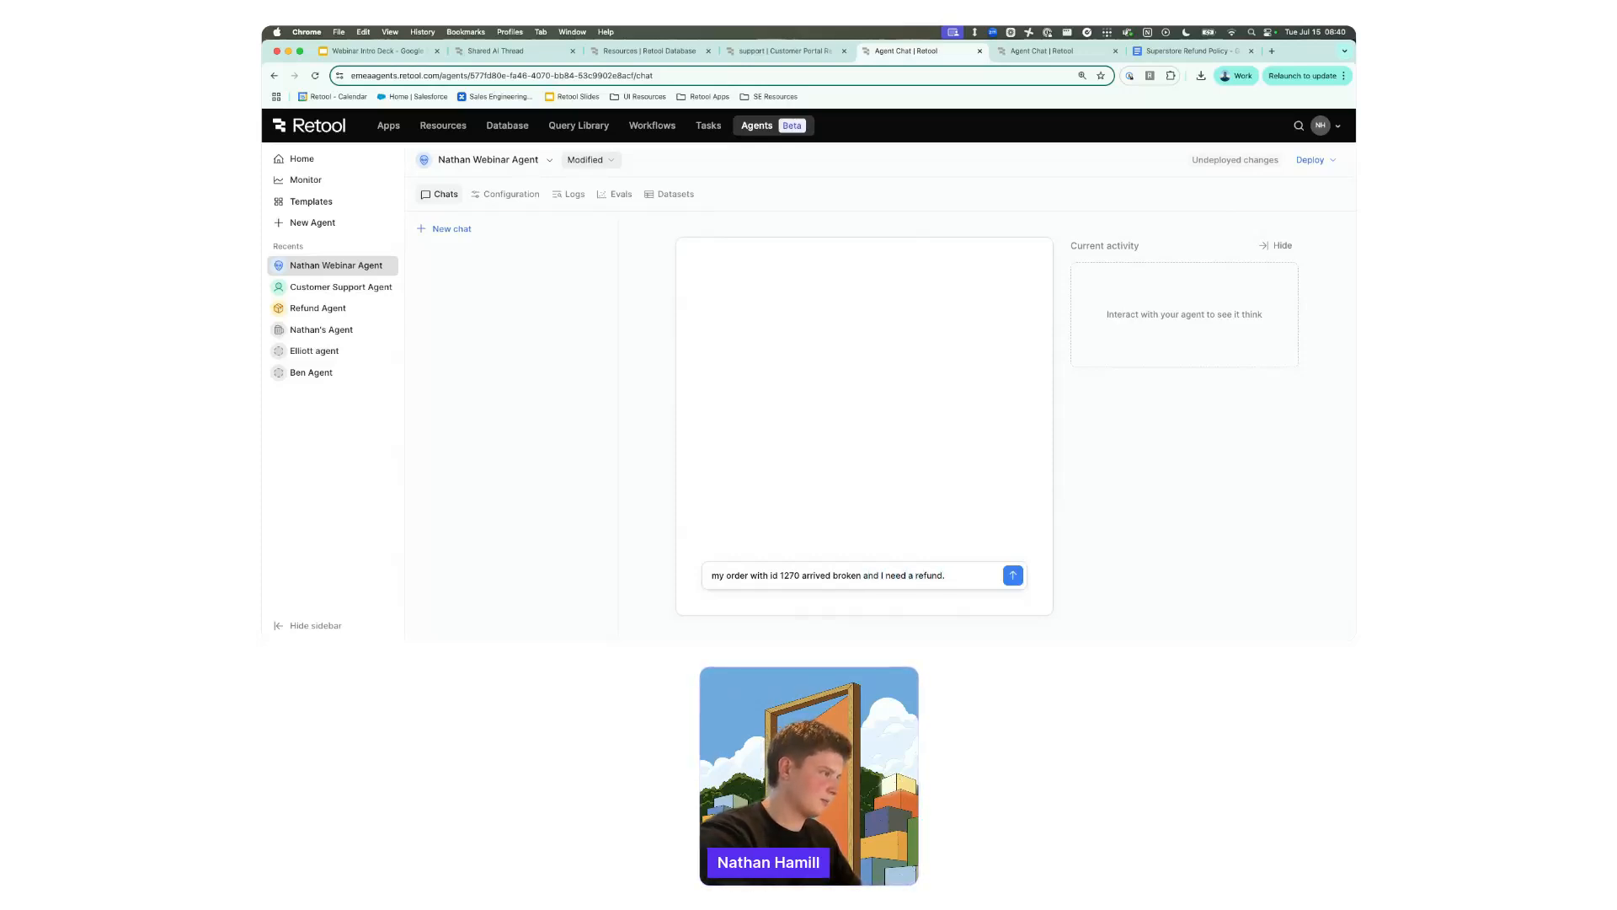
pyautogui.press('Return')
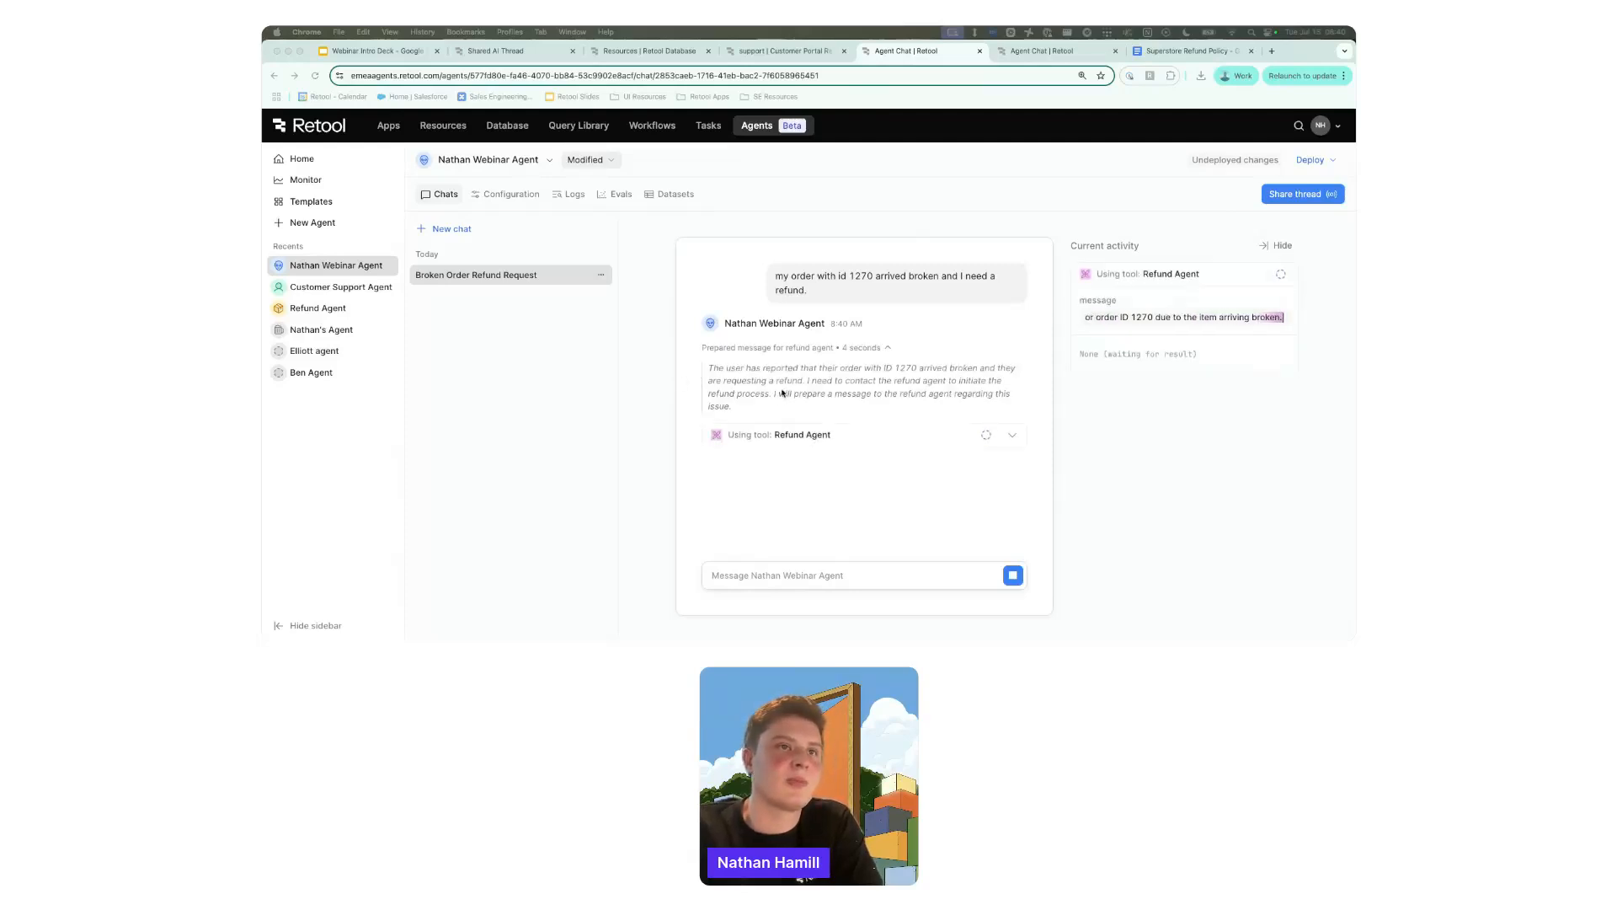
# Follow the agent's reasoning on the refund request through its Refund Agent, Get Order and Read Refund Policy tool calls.
pyautogui.click(722, 384)
pyautogui.moveTo(727, 385); pyautogui.dragTo(734, 391)
pyautogui.click(743, 395)
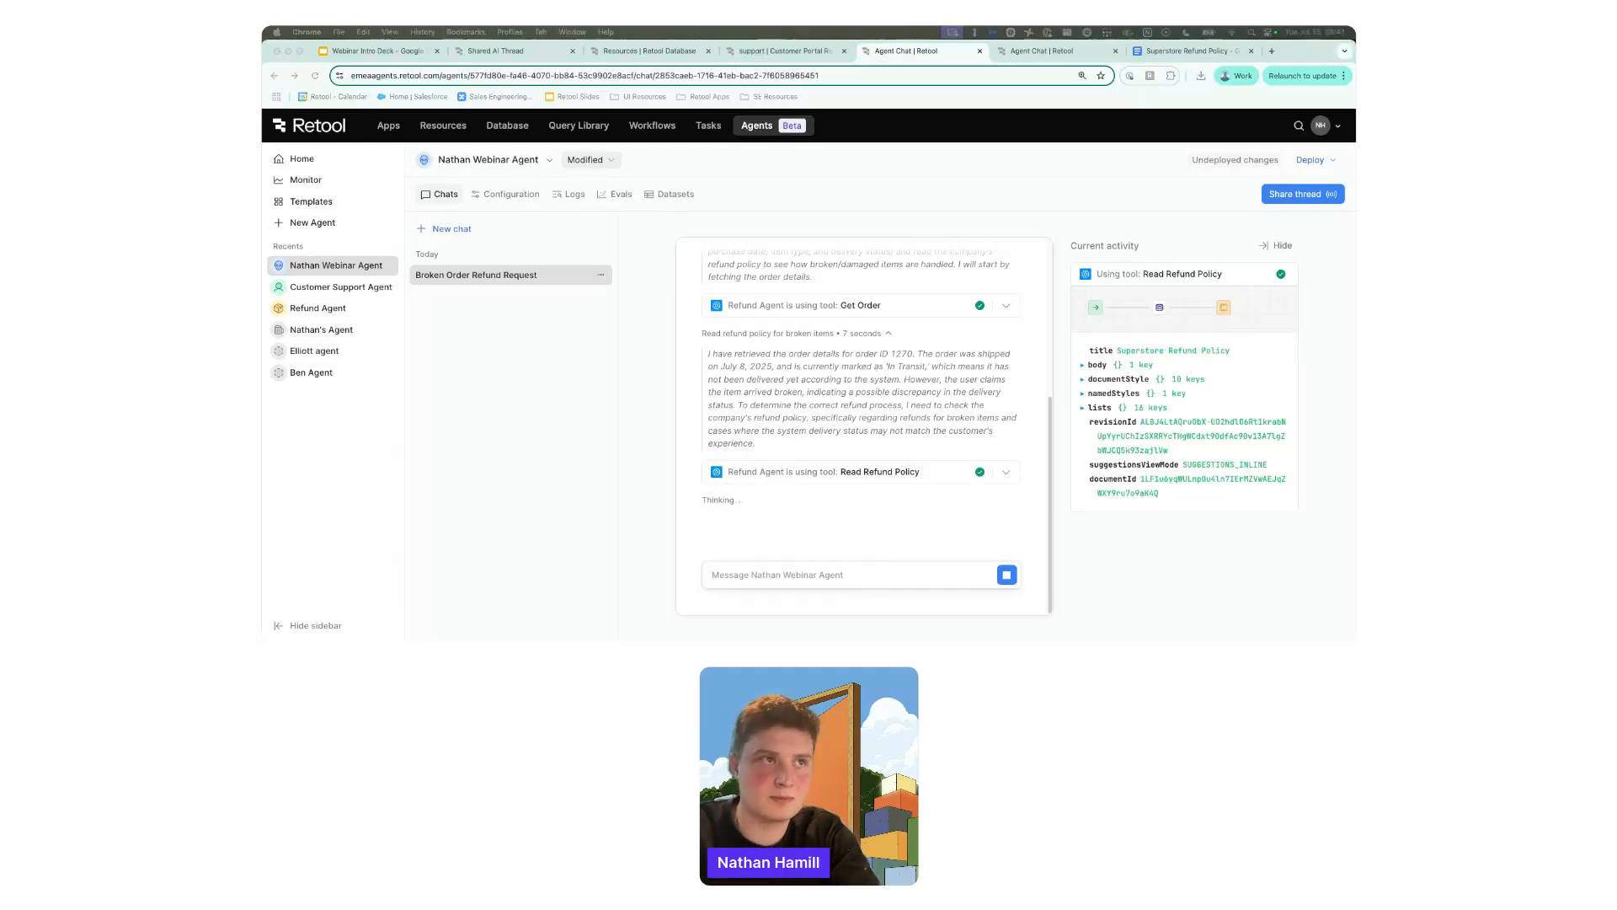
pyautogui.scroll(3, 865, 437)
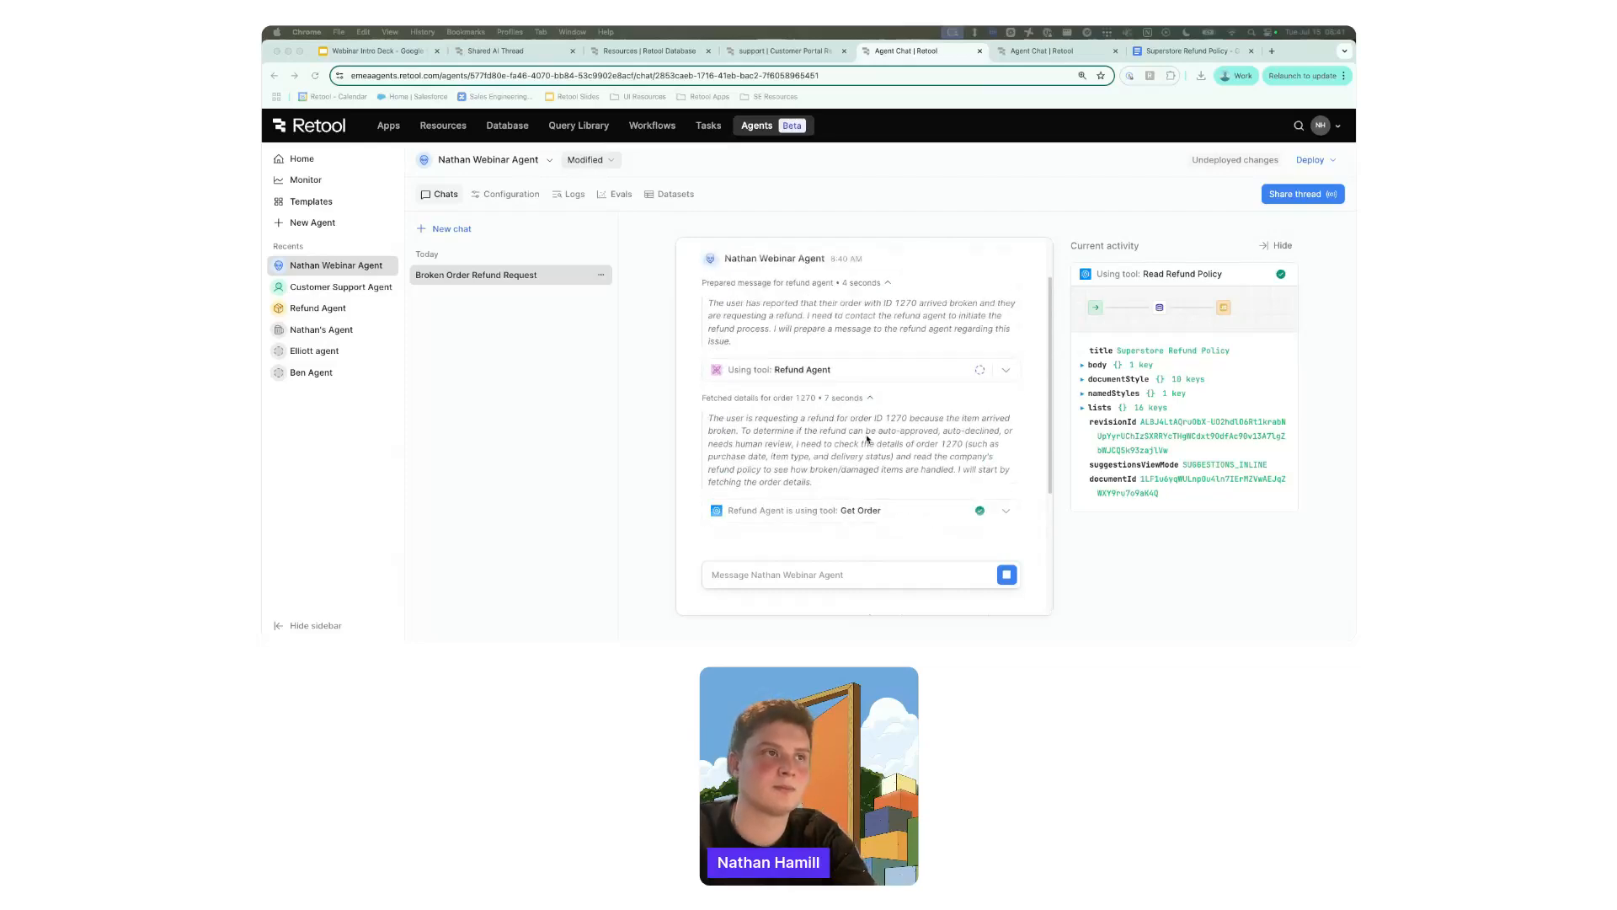
pyautogui.scroll(-5, 867, 438)
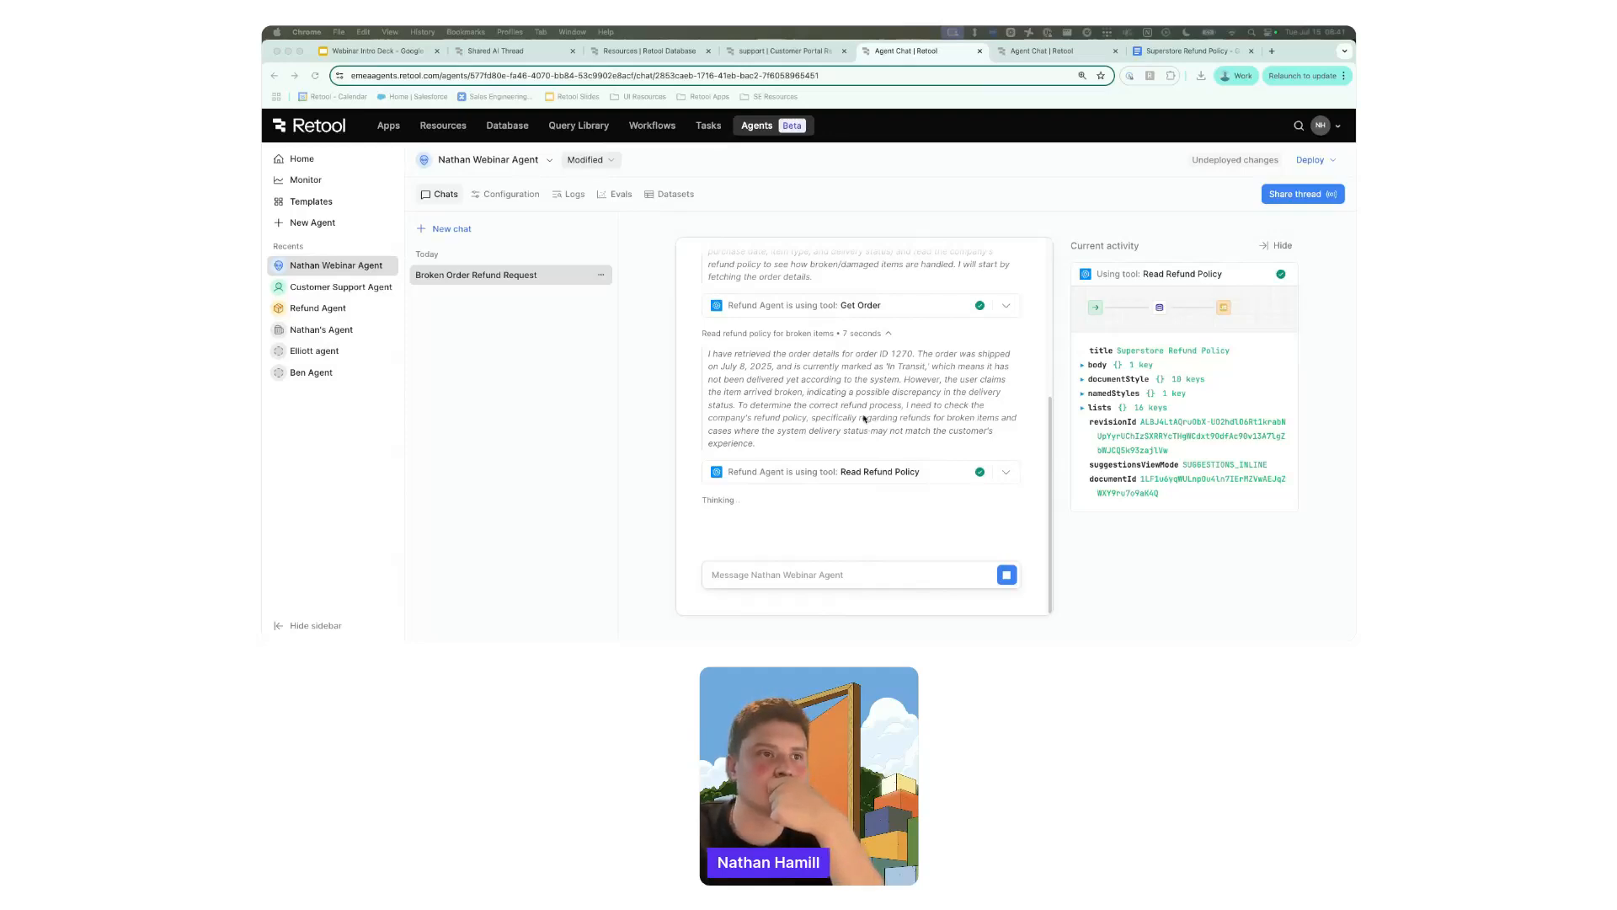
pyautogui.click(865, 419)
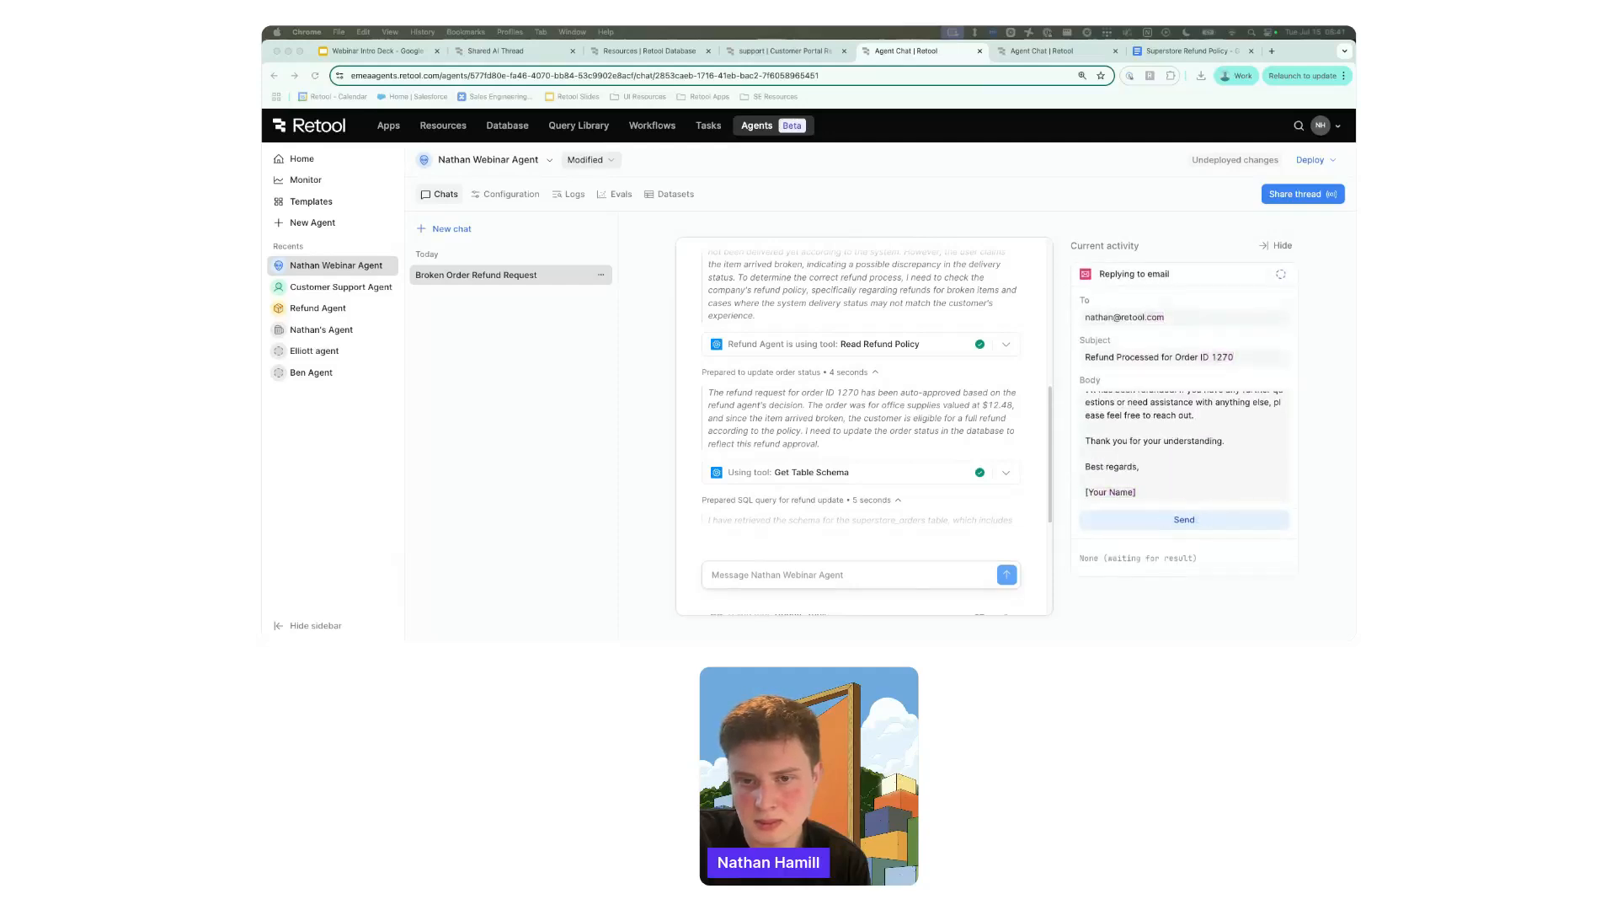
# Review the rest of the refund run, covering the approval reasoning, Get Table Schema, Update Table, Reply to Email and the final answer.
pyautogui.click(798, 429)
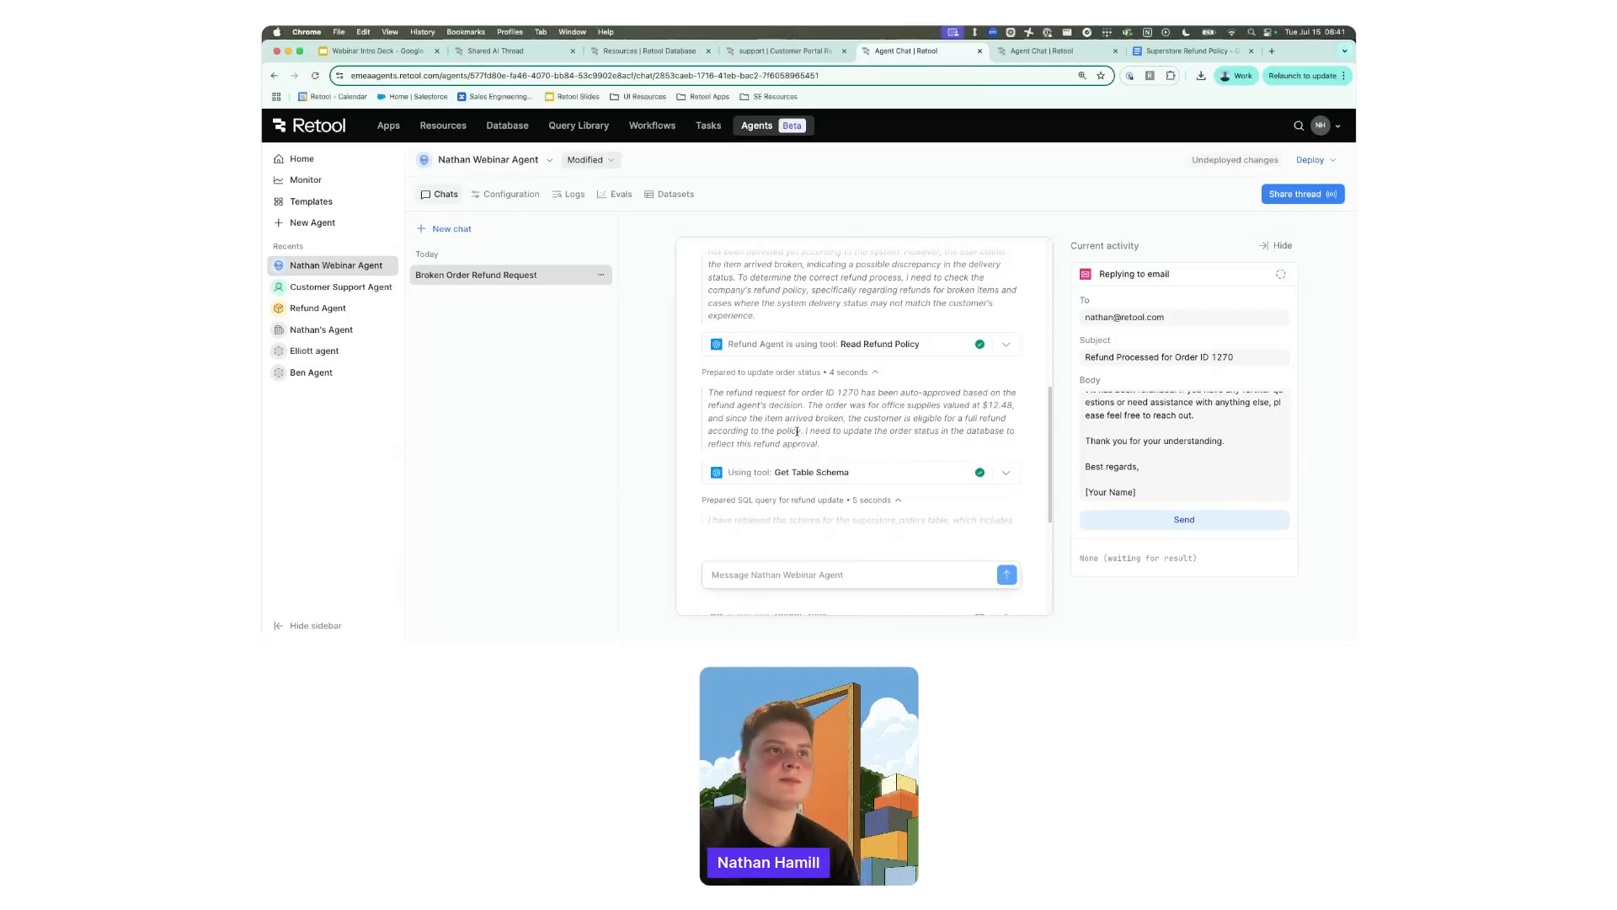
pyautogui.scroll(-2, 798, 429)
pyautogui.scroll(3, 797, 427)
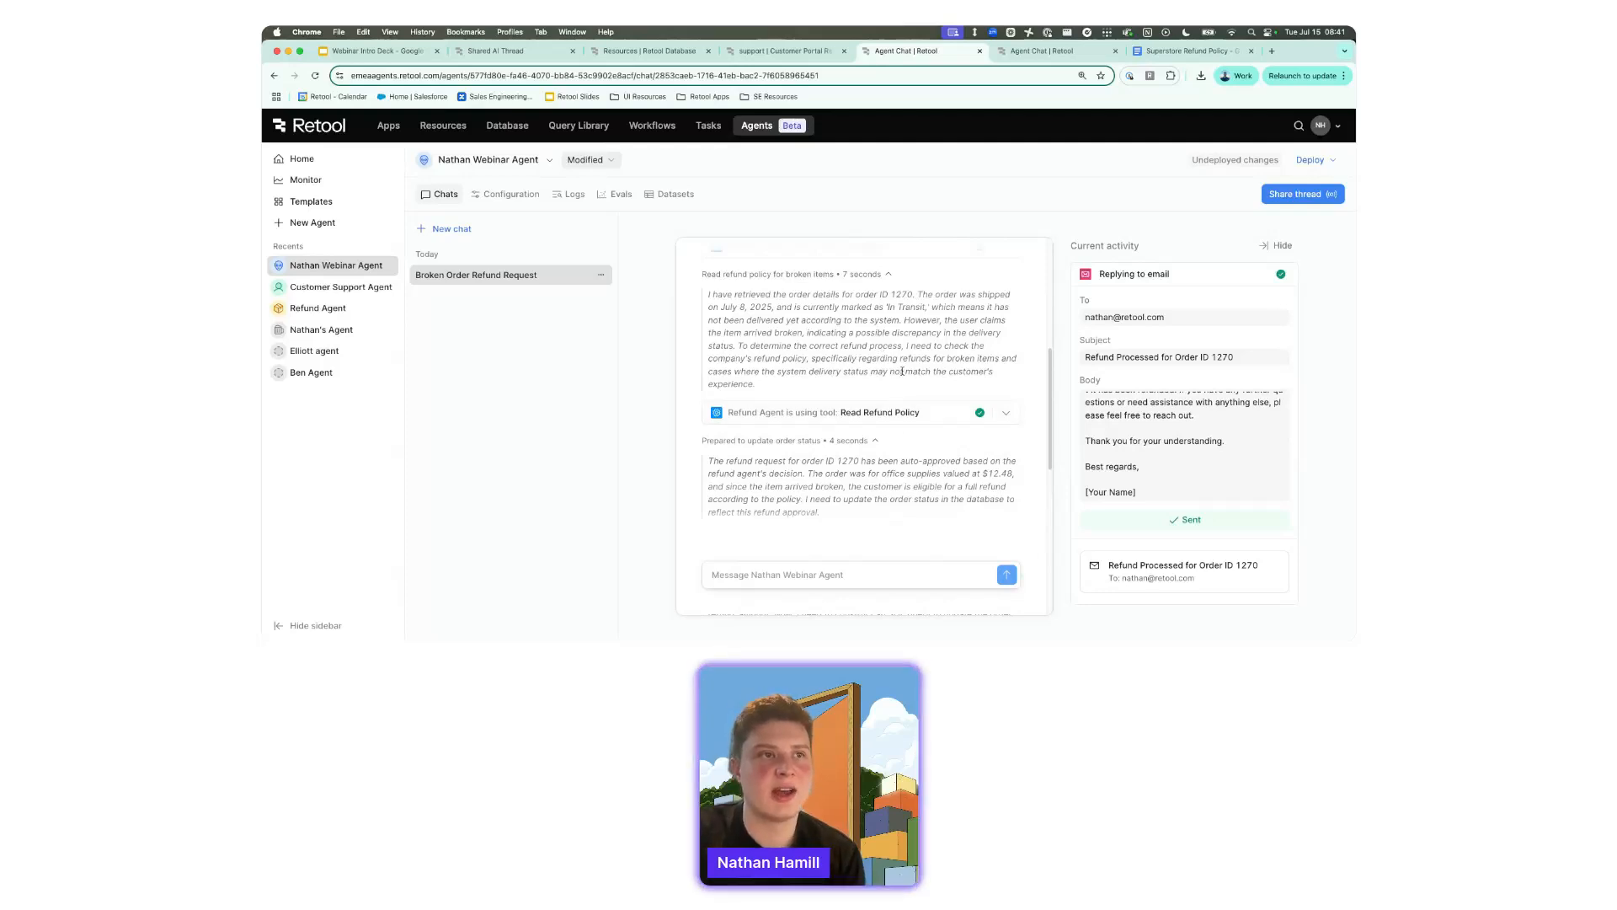
pyautogui.scroll(-2, 888, 497)
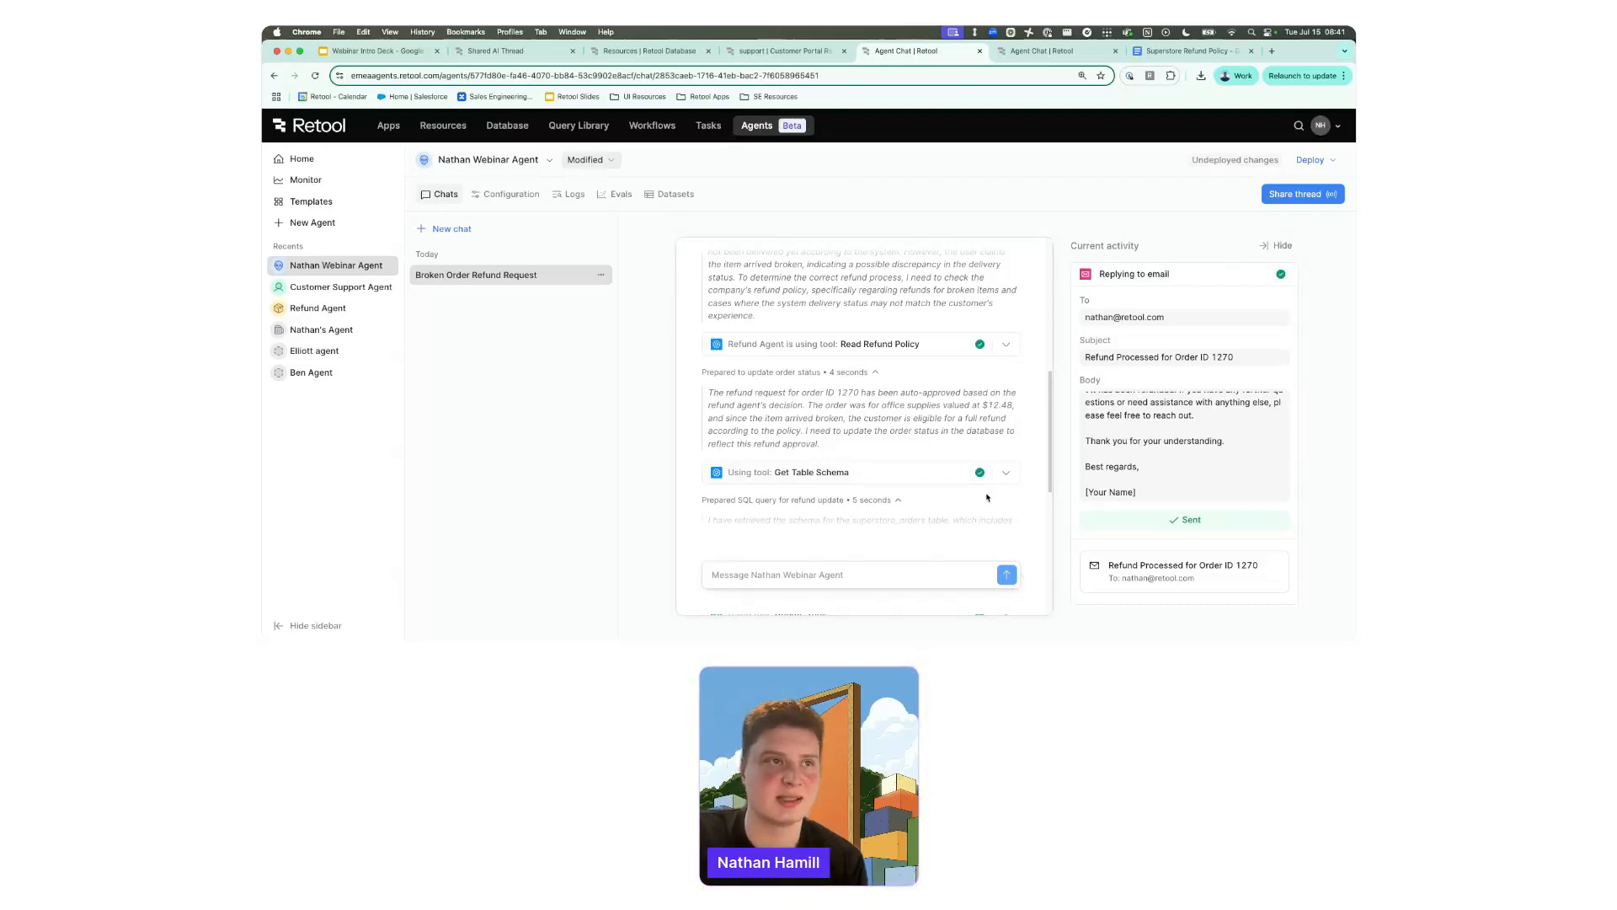
pyautogui.scroll(-2, 915, 439)
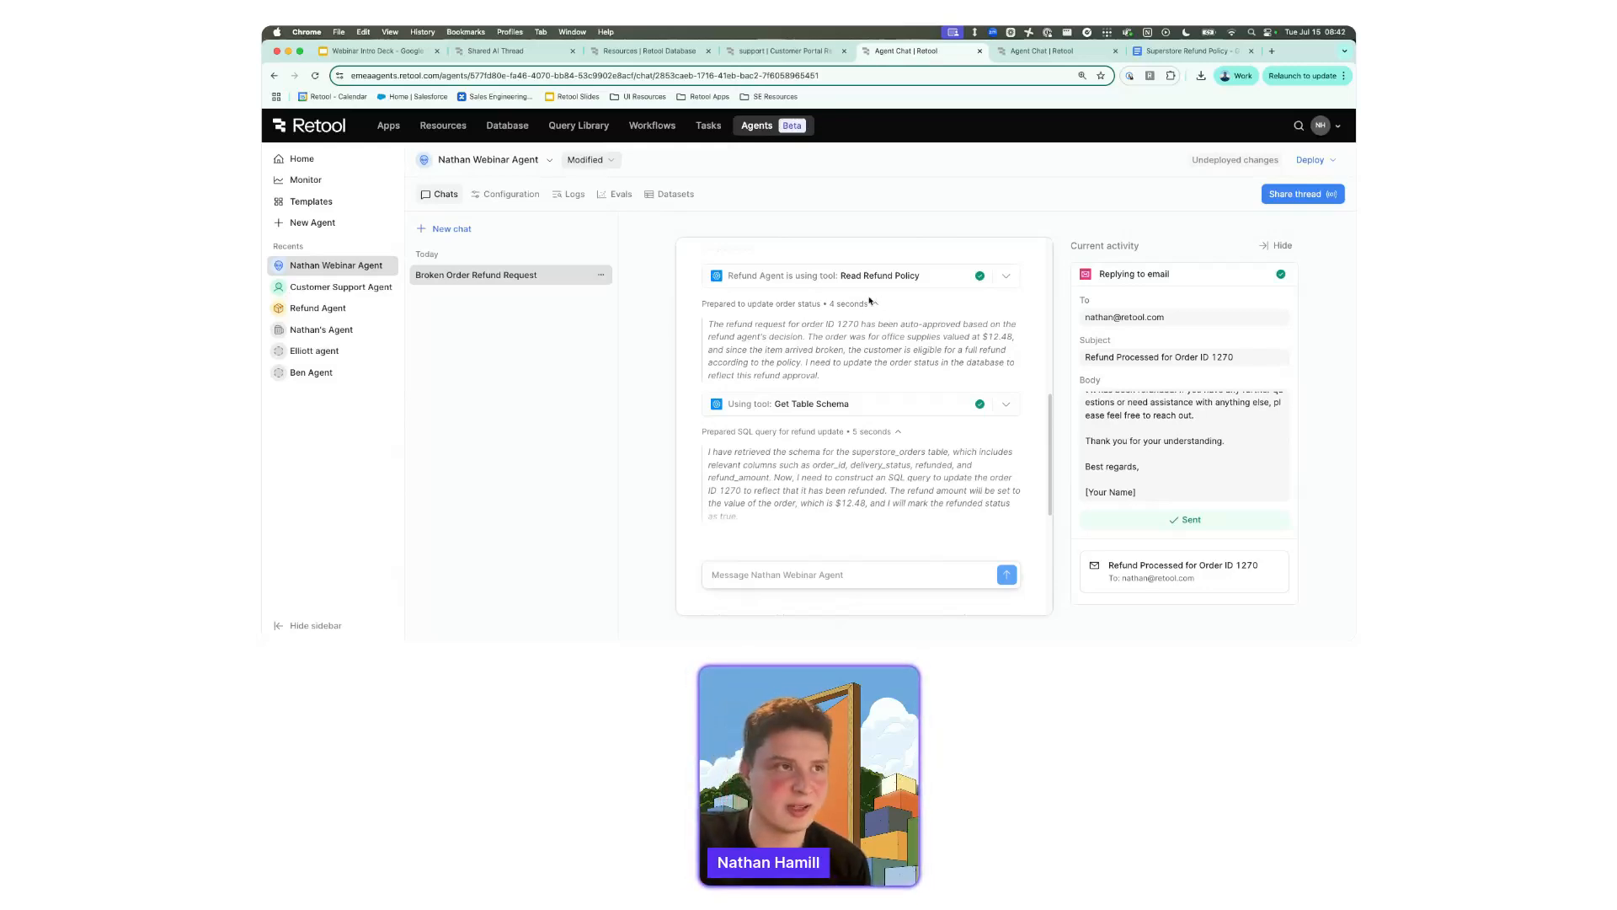
pyautogui.scroll(-2, 873, 296)
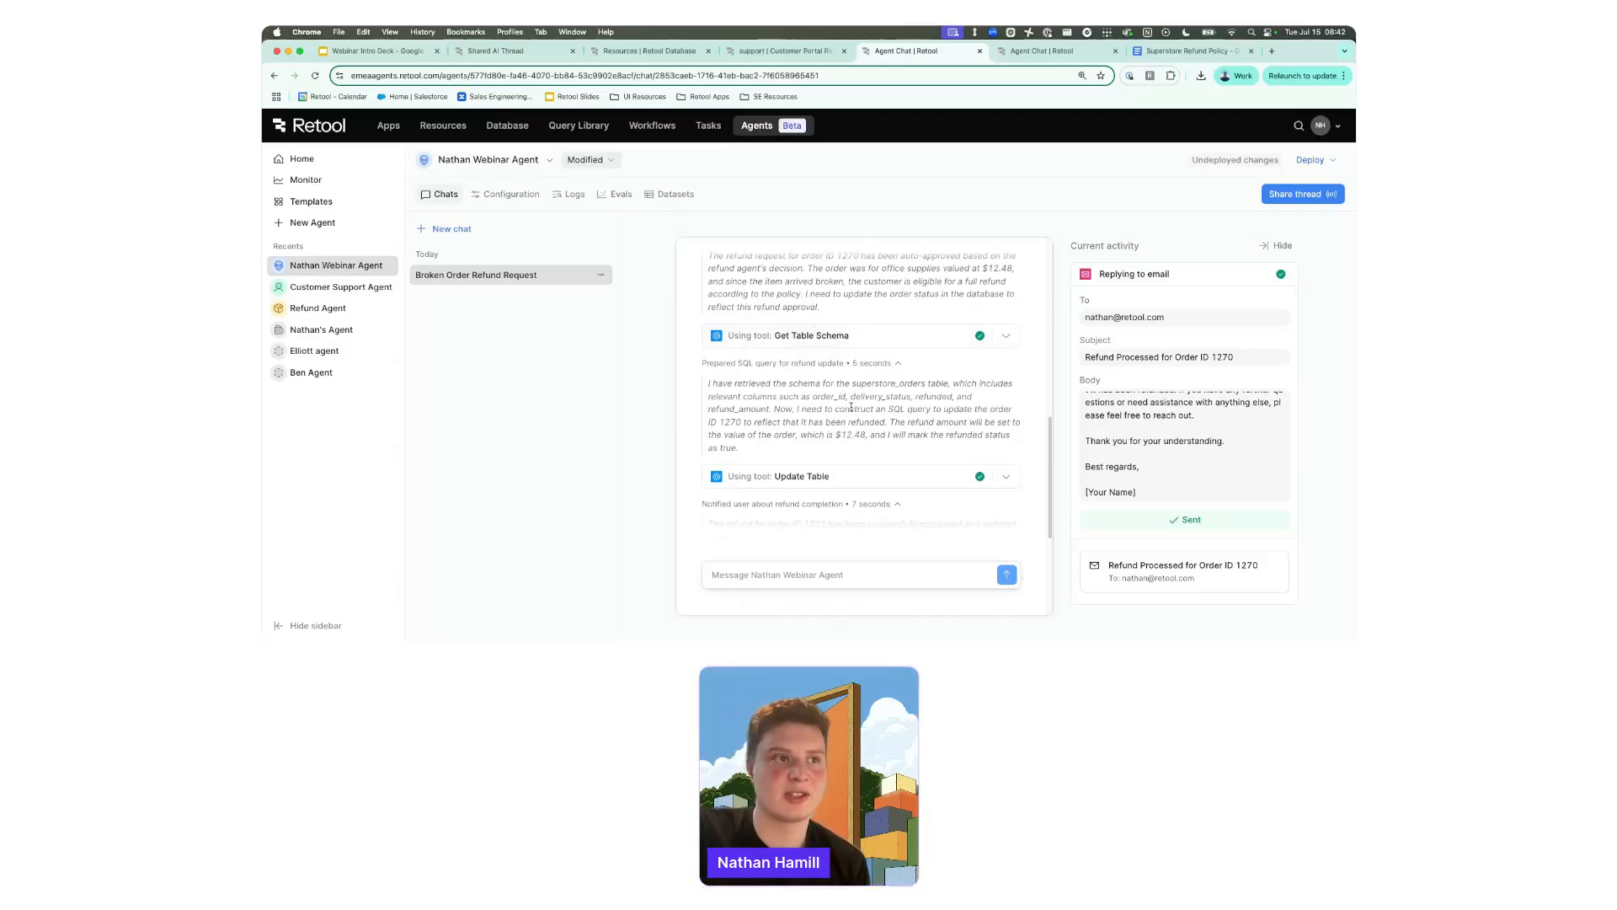
pyautogui.scroll(-4, 822, 378)
pyautogui.scroll(2, 867, 421)
pyautogui.scroll(-4, 876, 430)
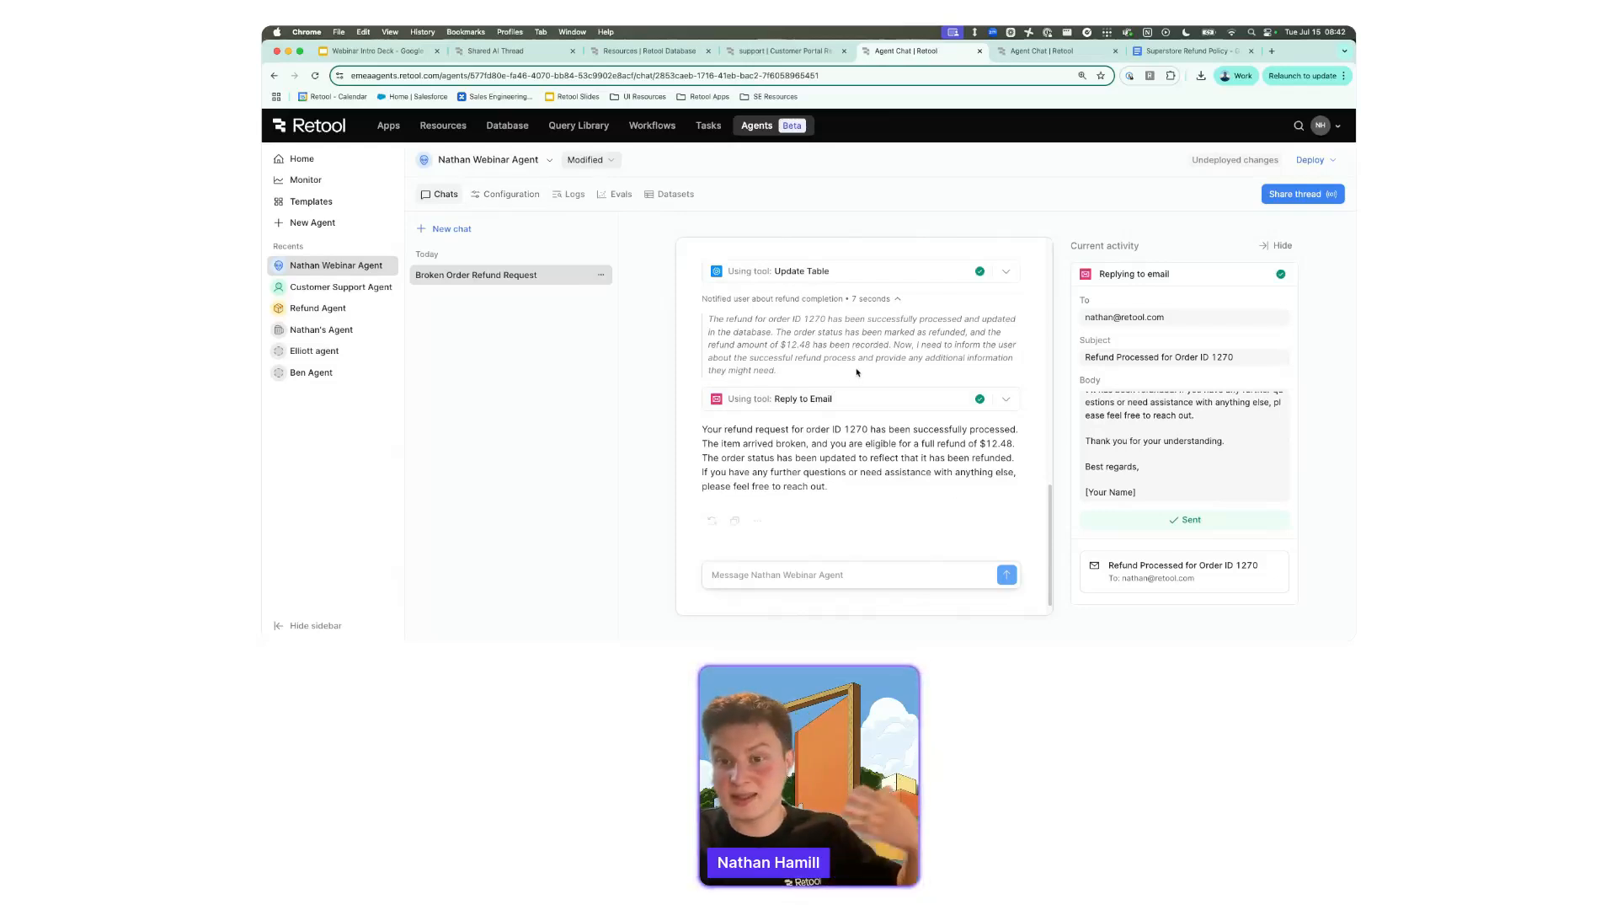
# Add the line "Never reply to an email if you are not triggered by email." below the email rules in the agent's instructions.
pyautogui.click(498, 195)
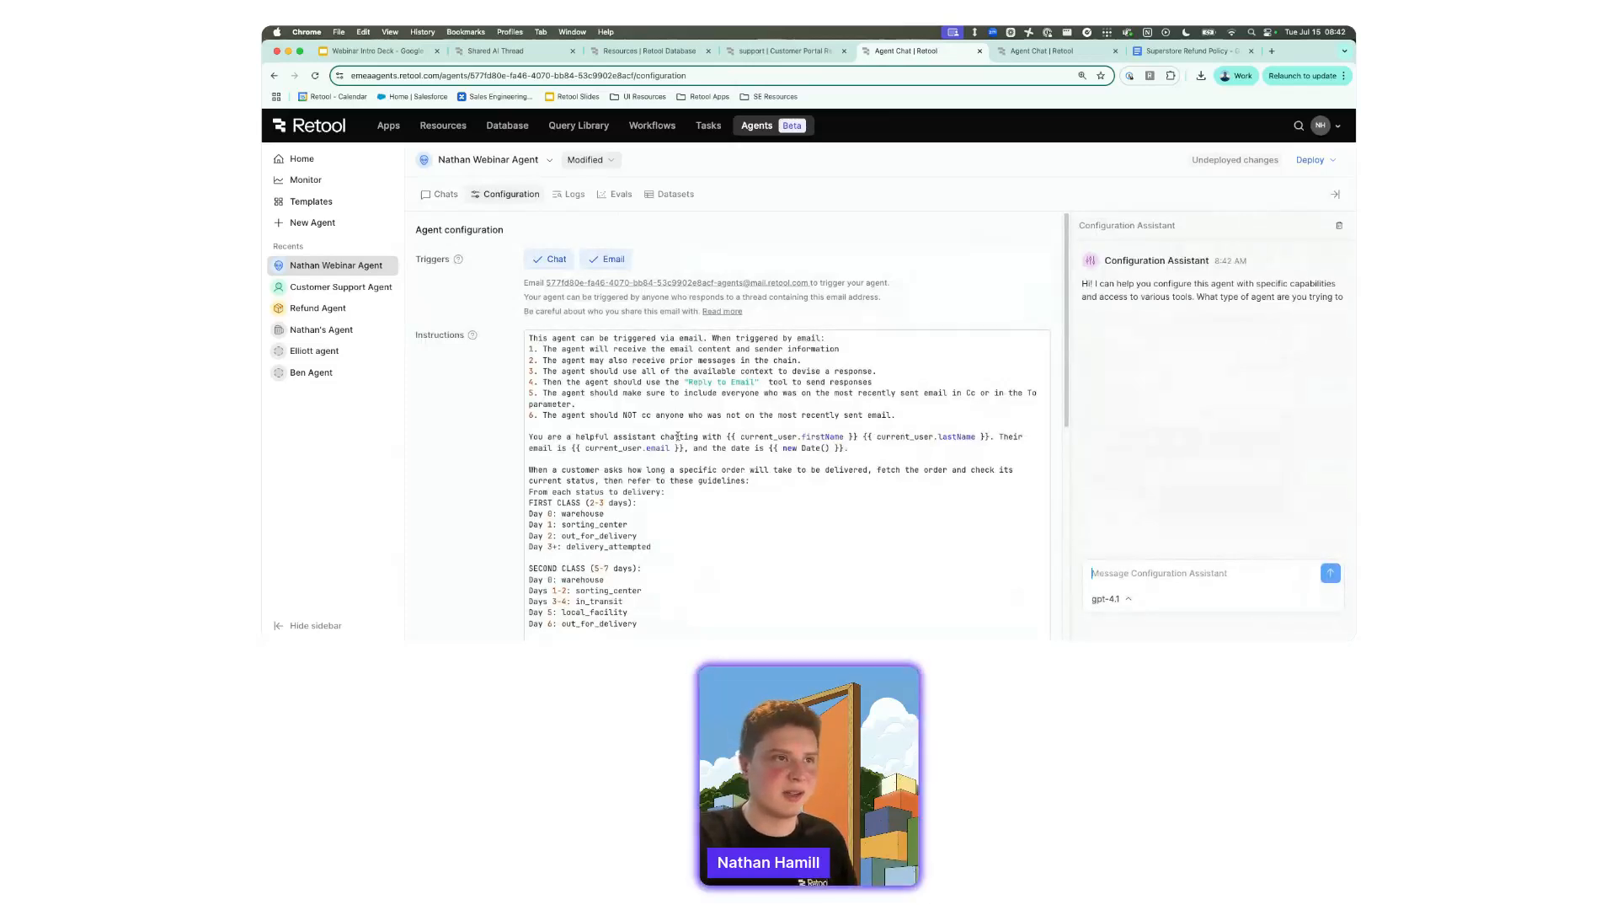
pyautogui.scroll(-2, 829, 305)
pyautogui.click(909, 348)
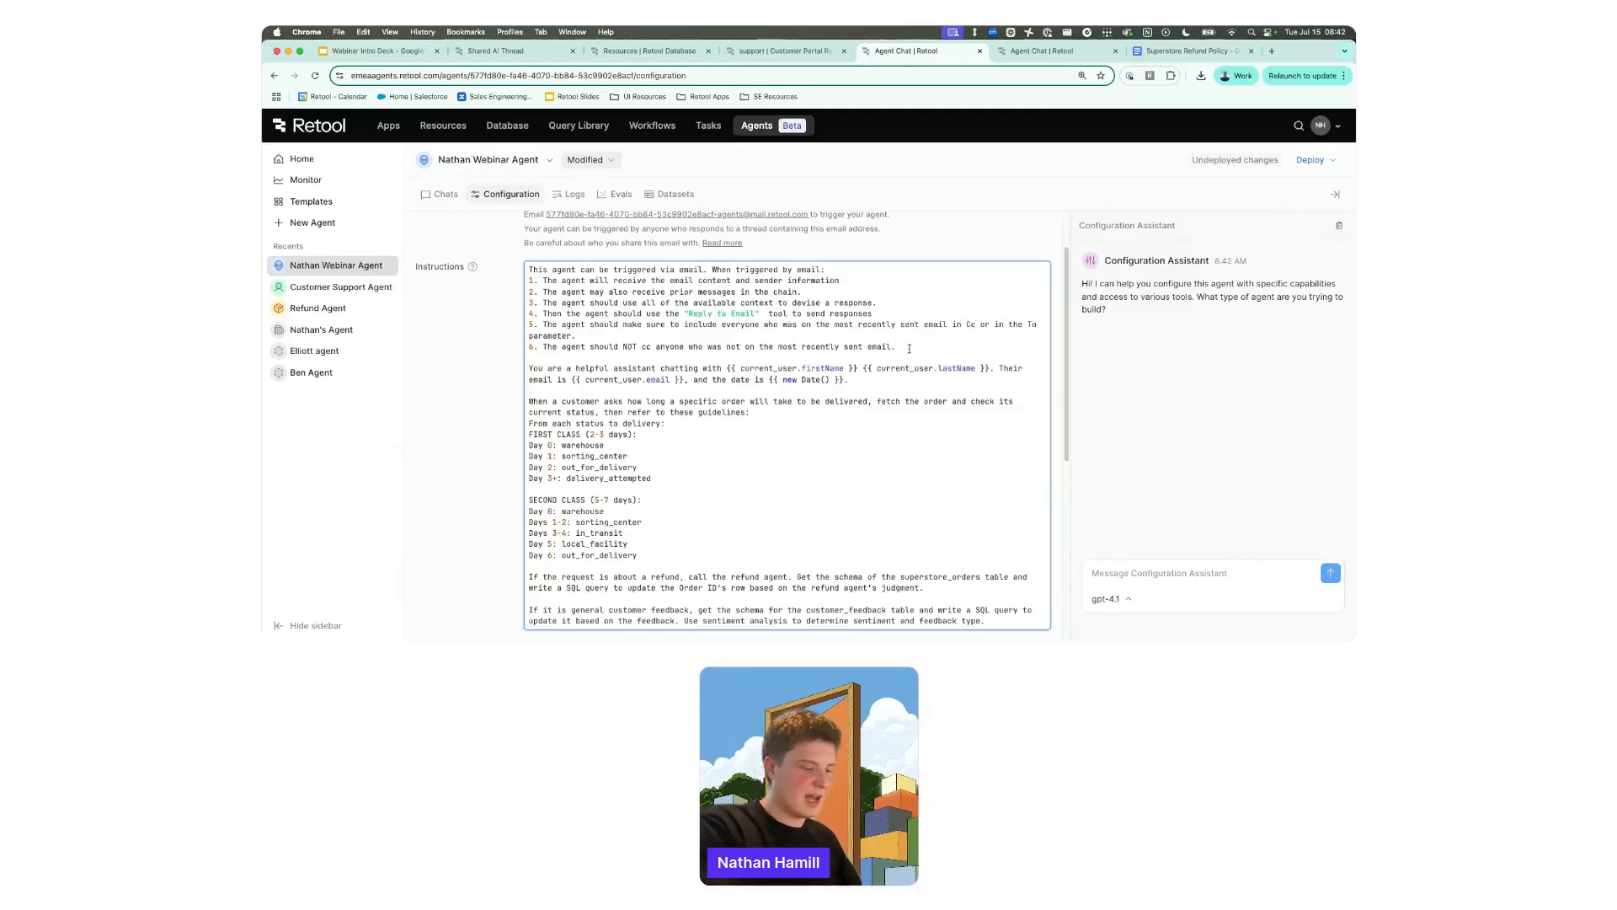
pyautogui.press('Return')
pyautogui.press('Return')
pyautogui.write('Never re')
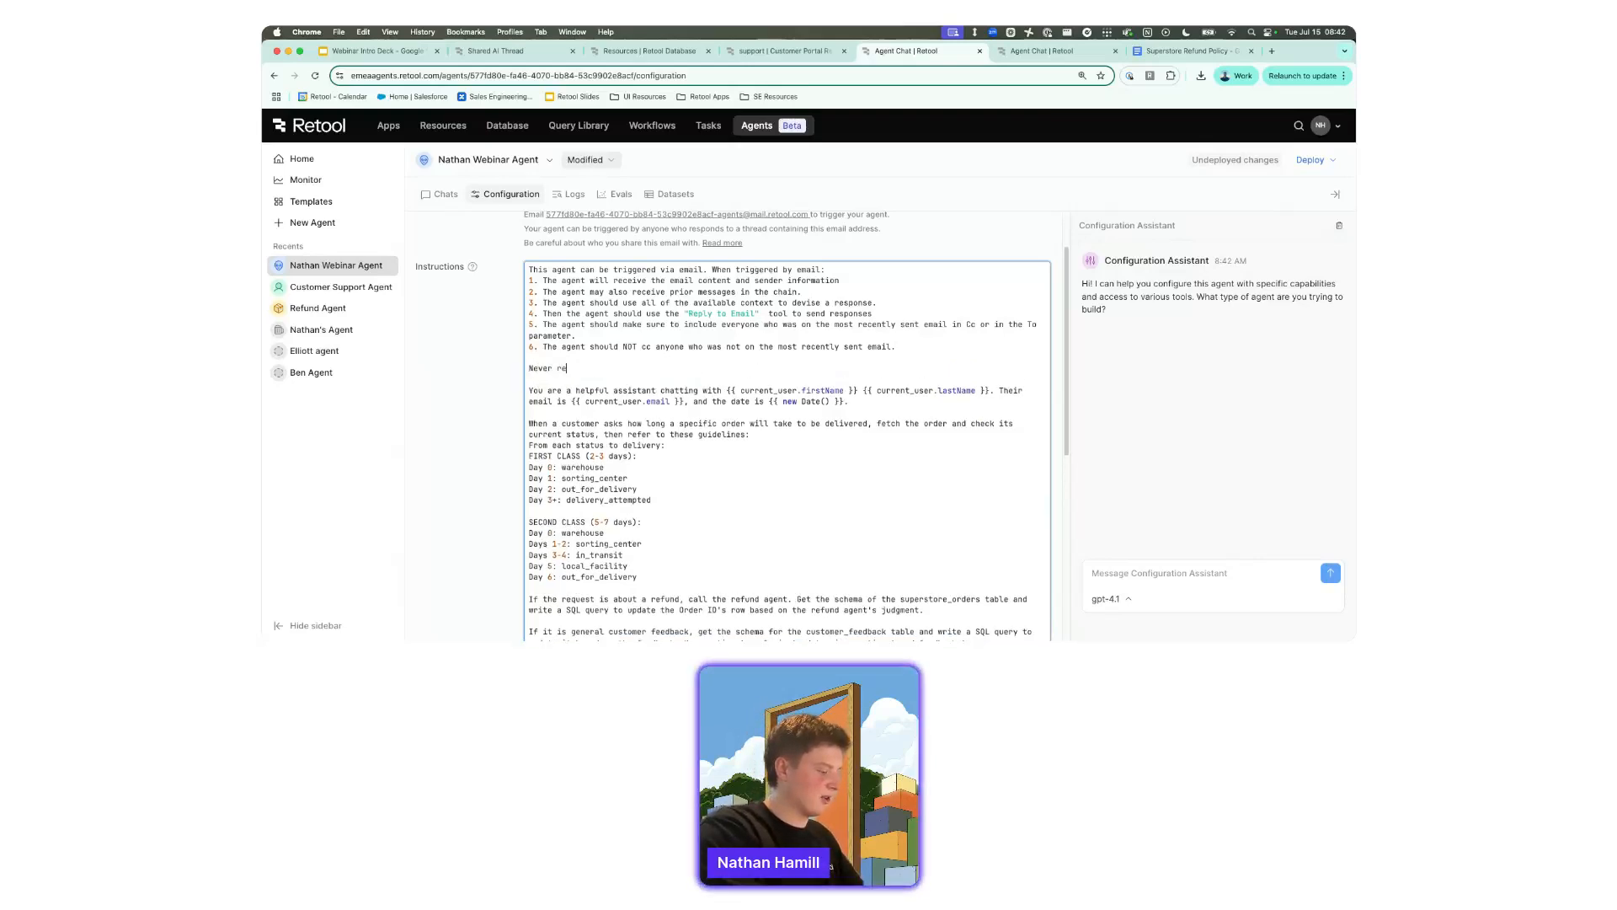
pyautogui.write('ply to an email if')
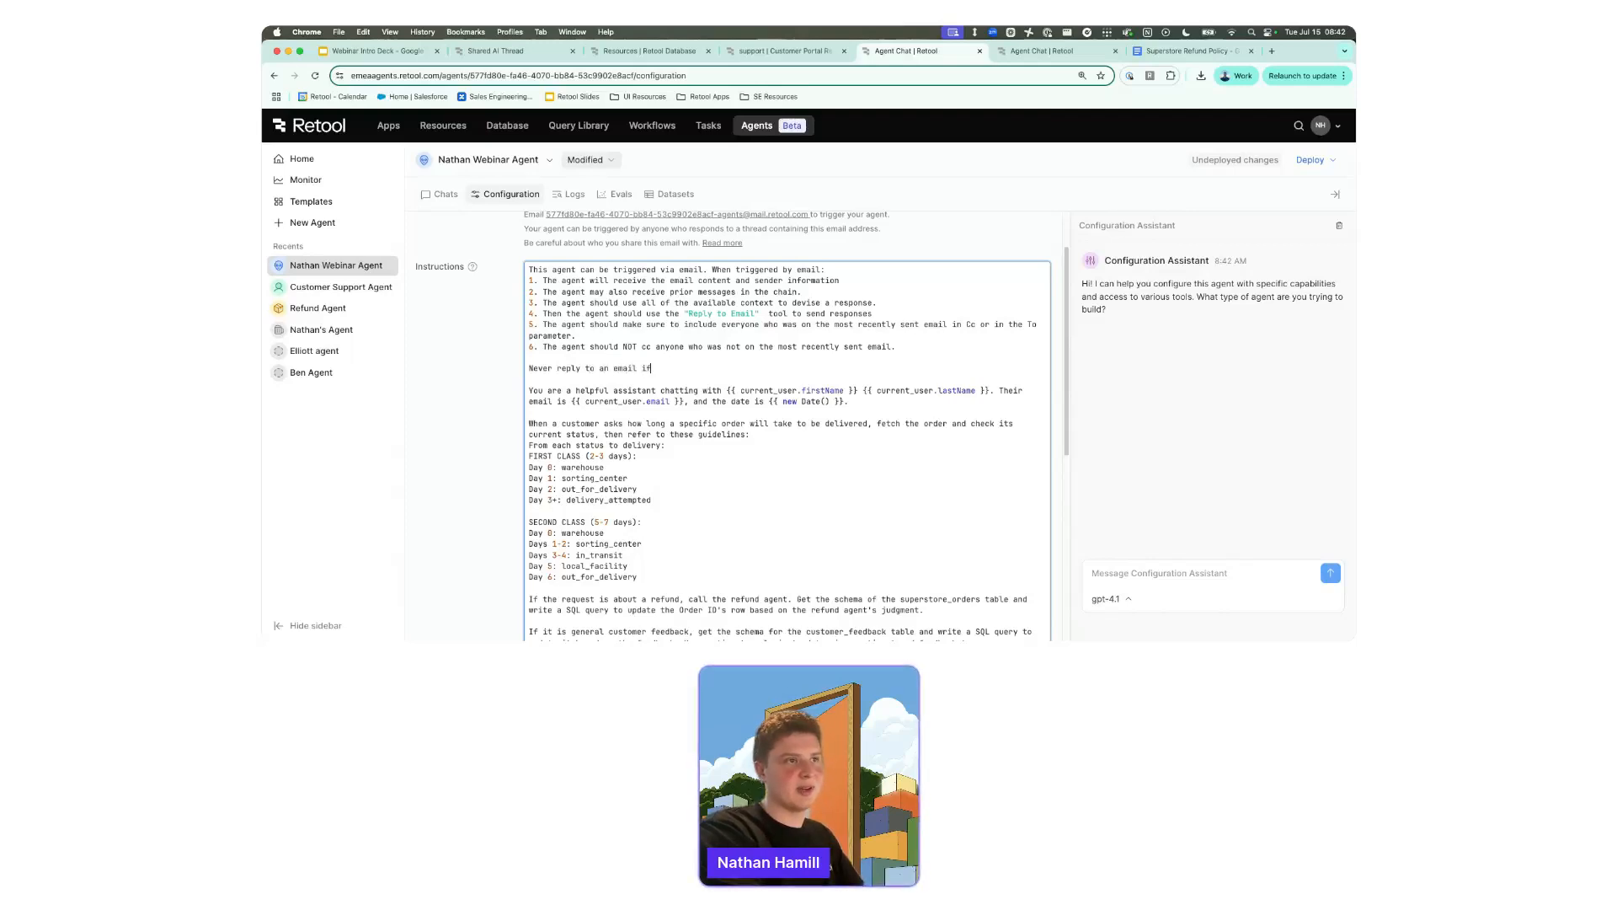
pyautogui.write(' you are not triggered by email.')
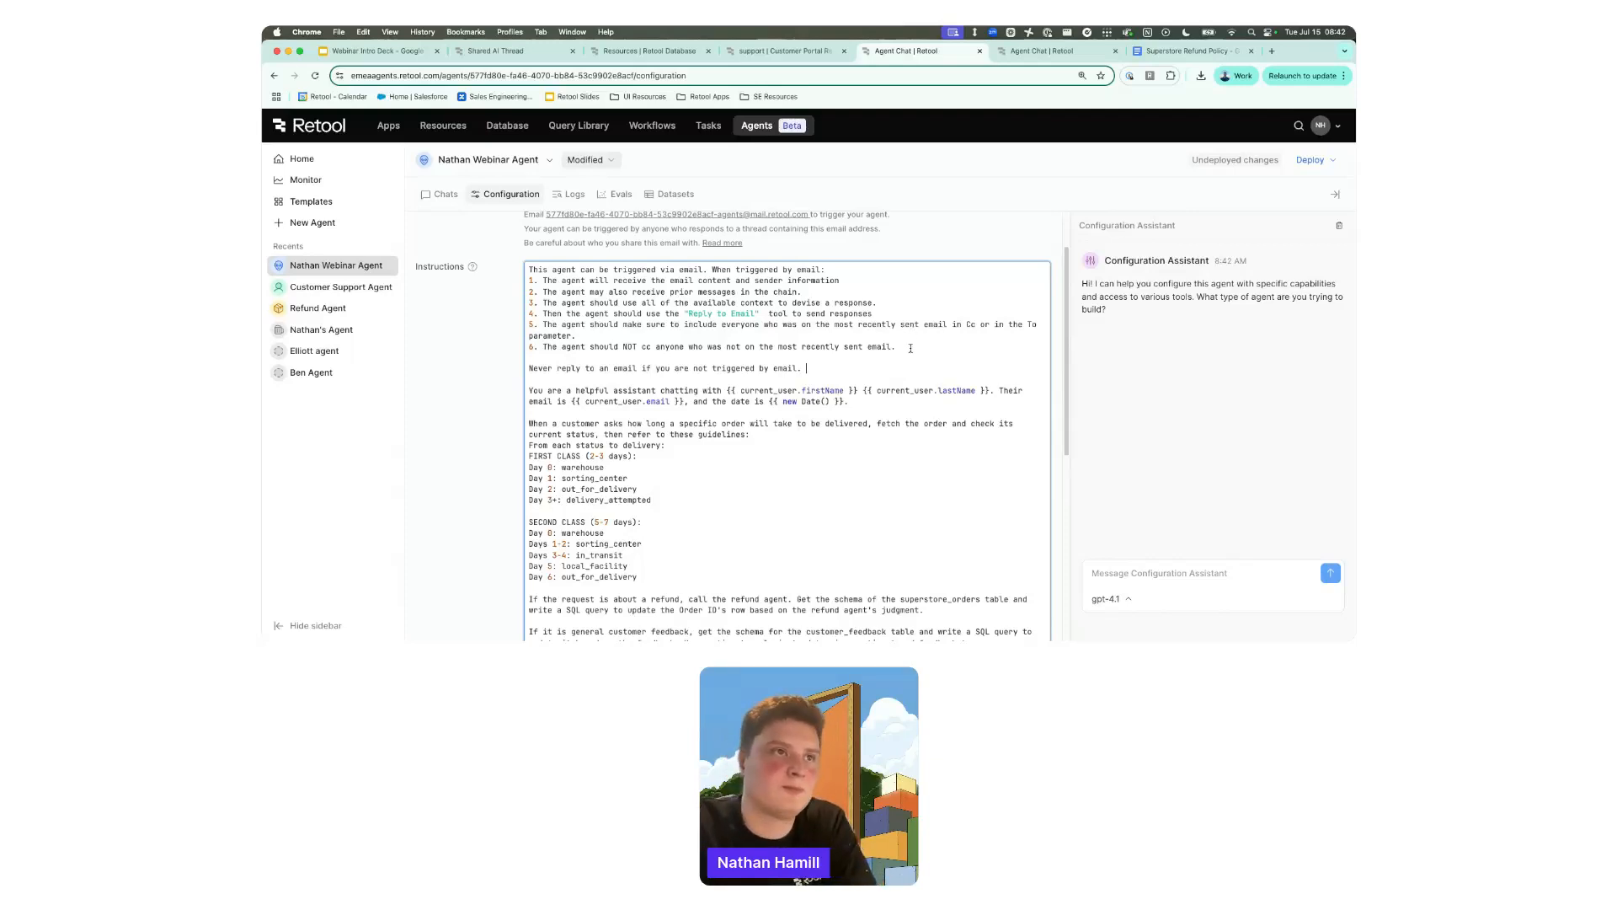
pyautogui.click(455, 408)
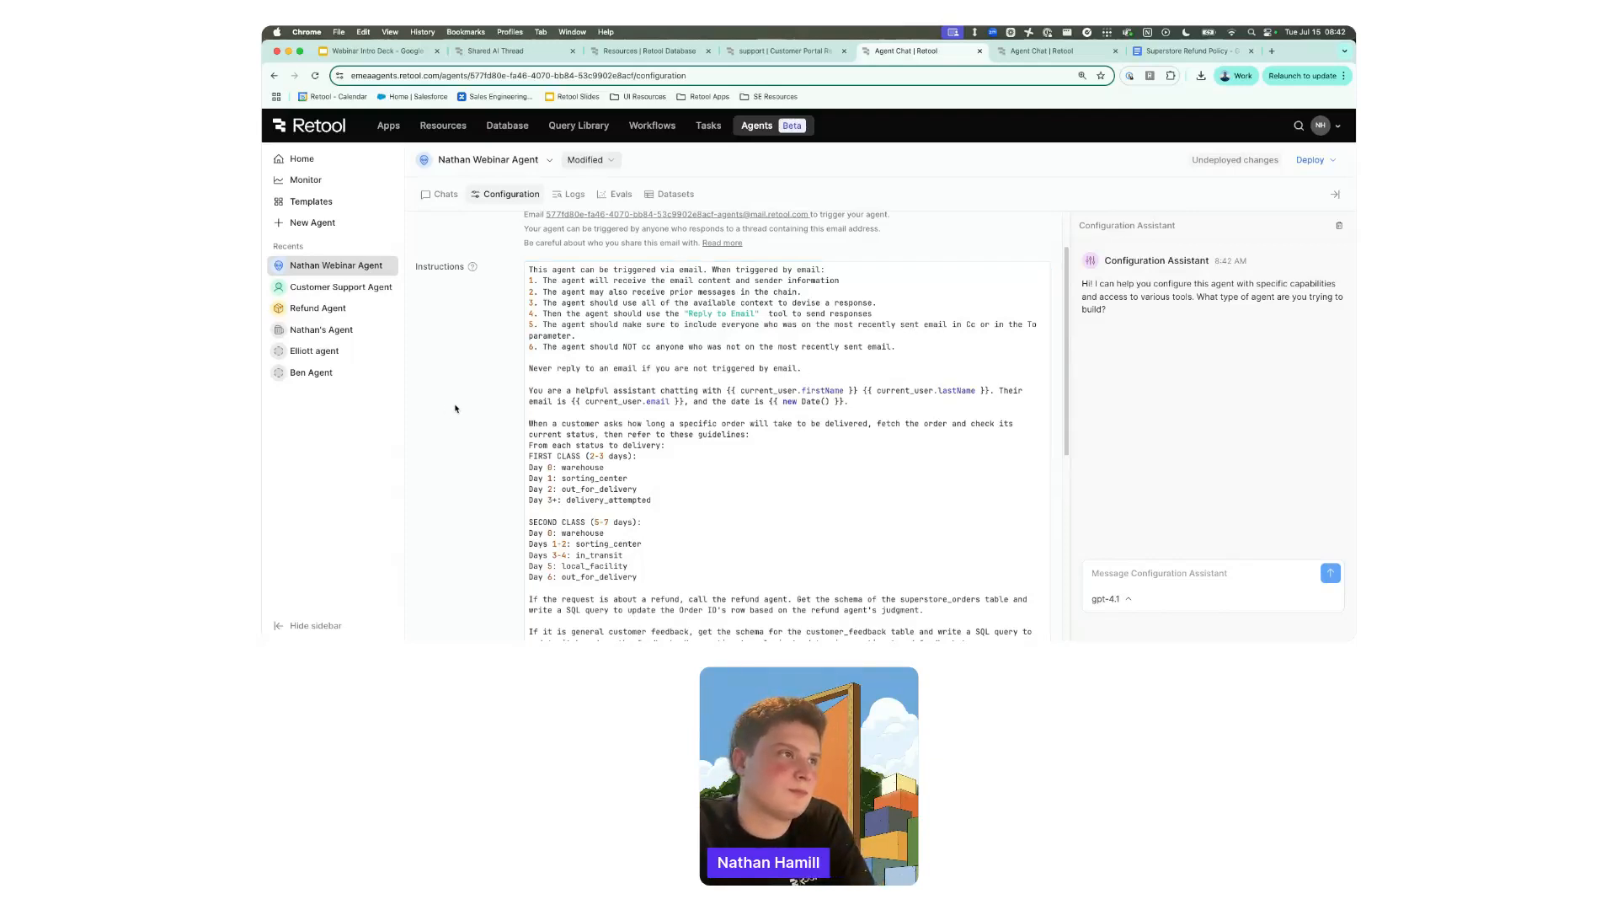
# Revisit the broken order refund chat, then send "I had a bad experience on your website." to the agent in a new chat.
pyautogui.click(439, 194)
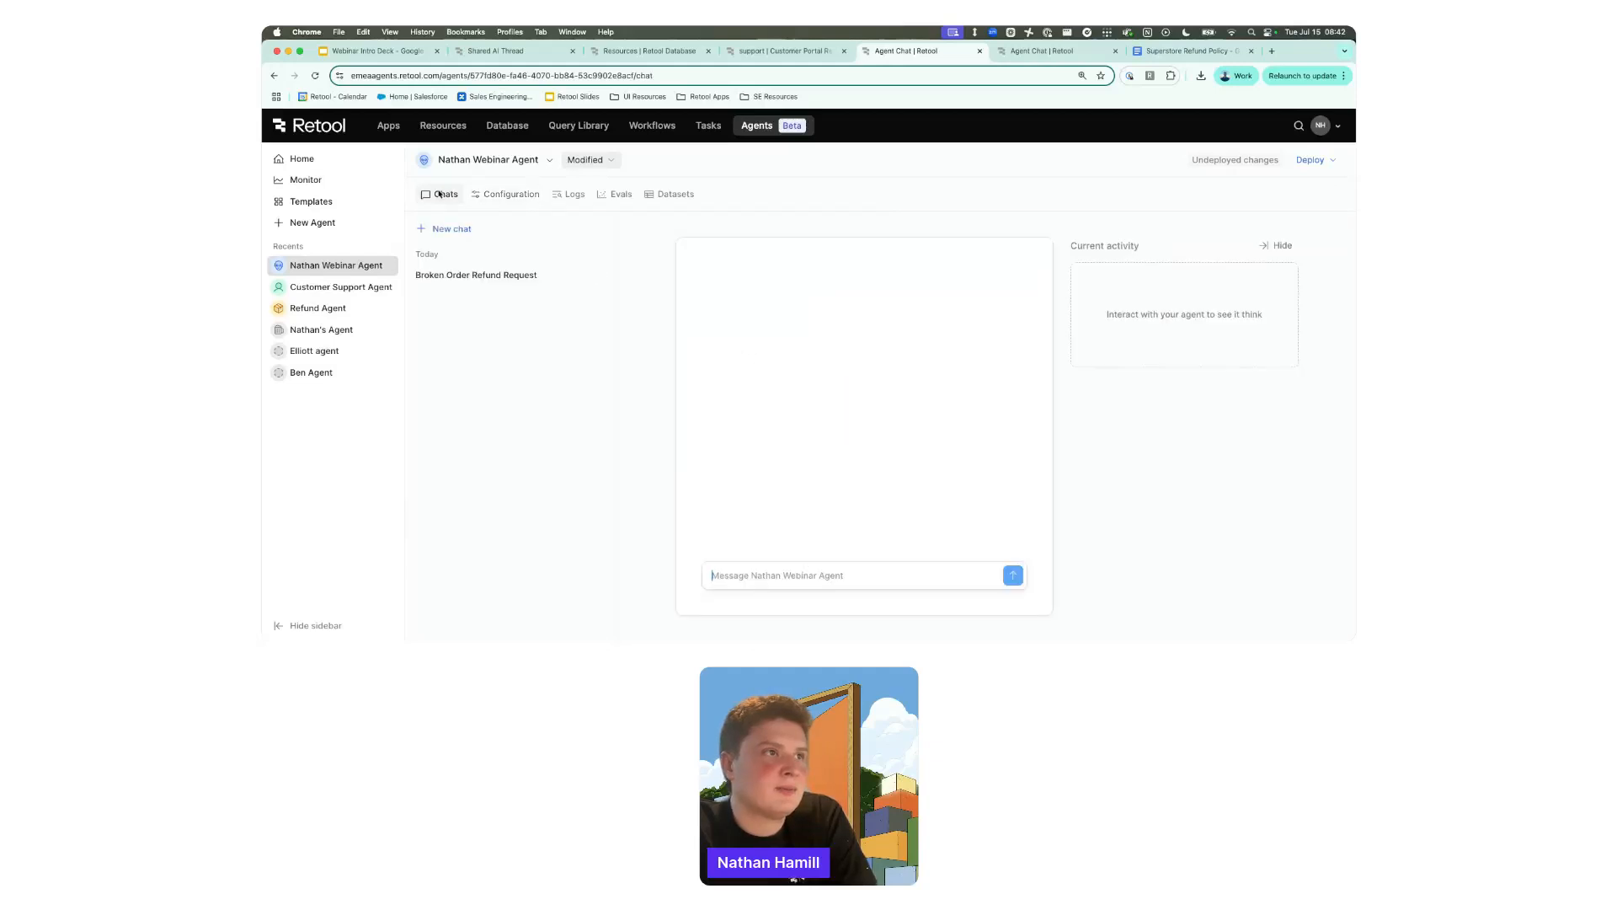
pyautogui.click(510, 278)
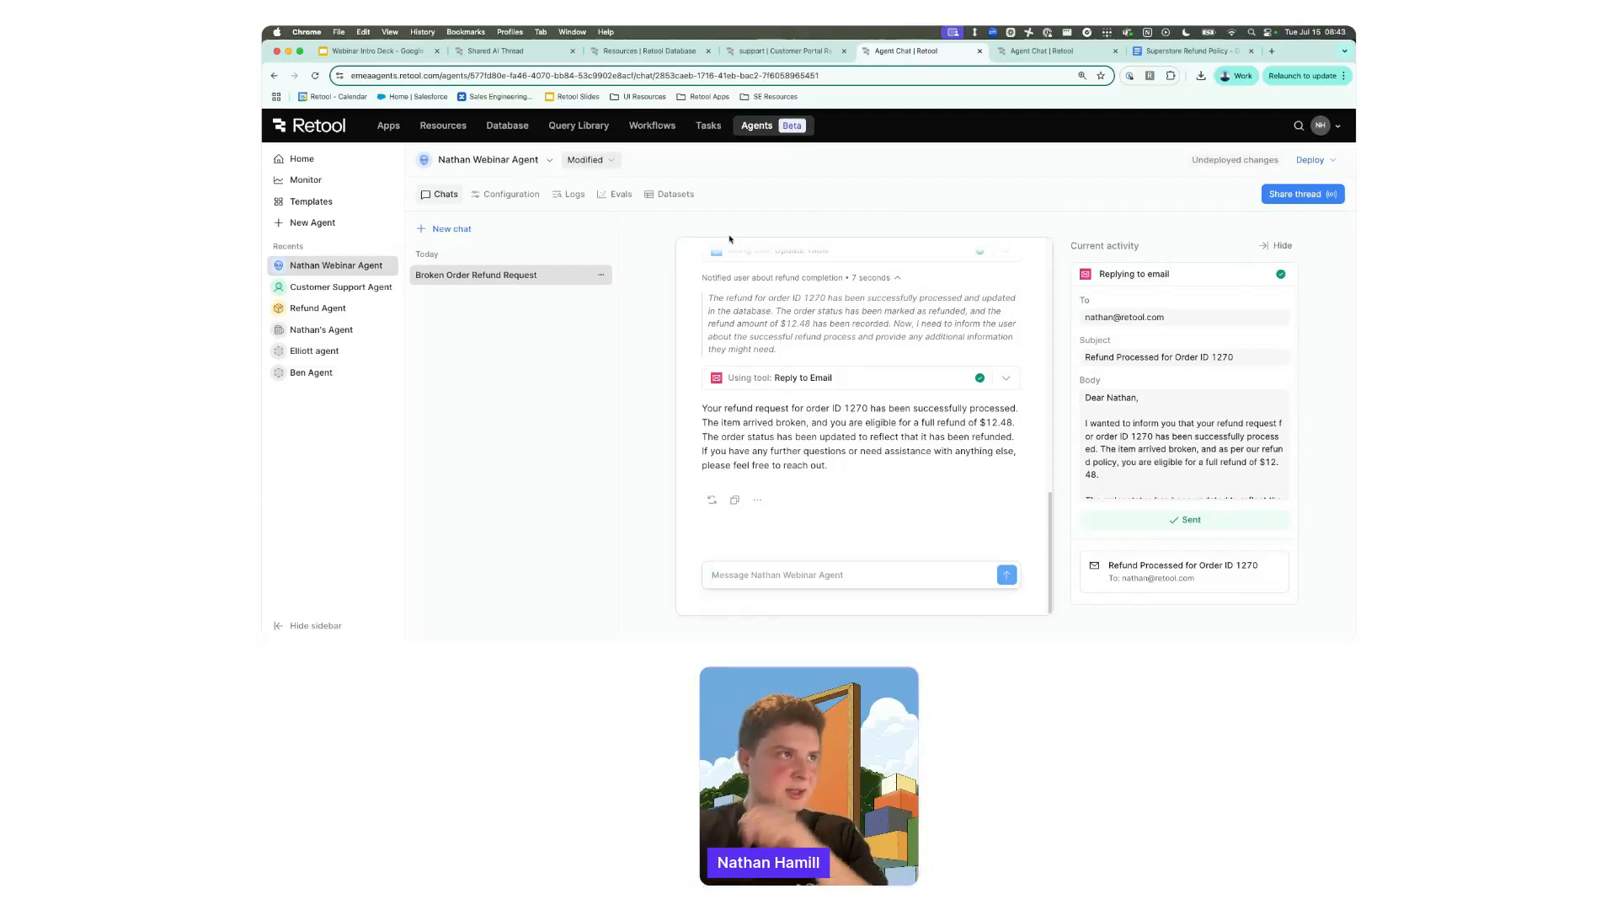
pyautogui.click(577, 230)
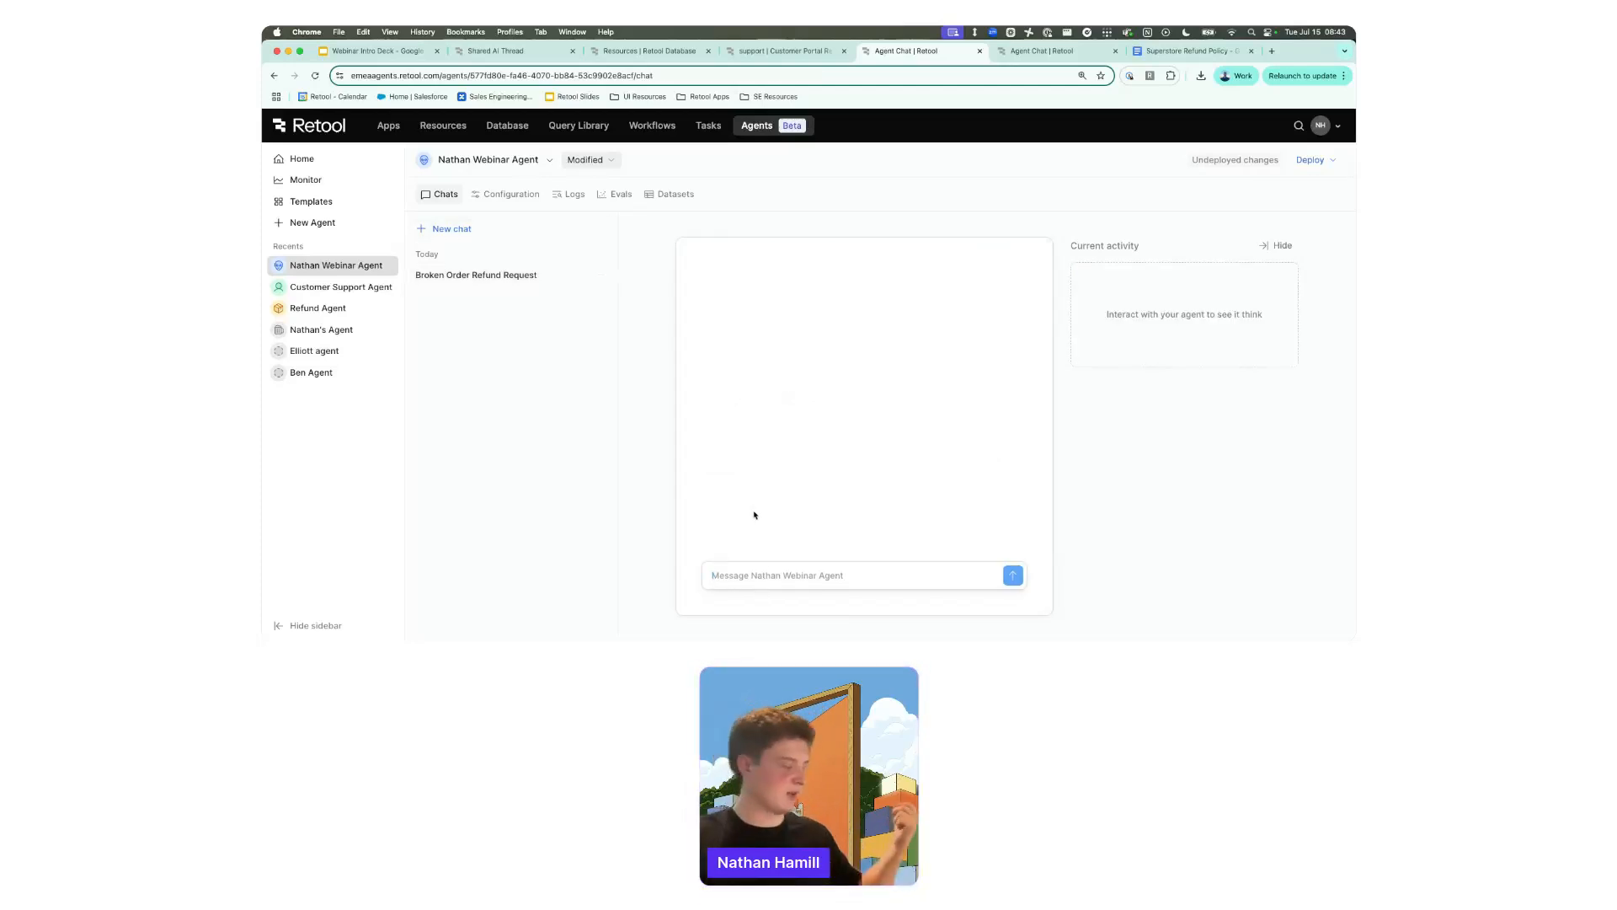
pyautogui.write('I')
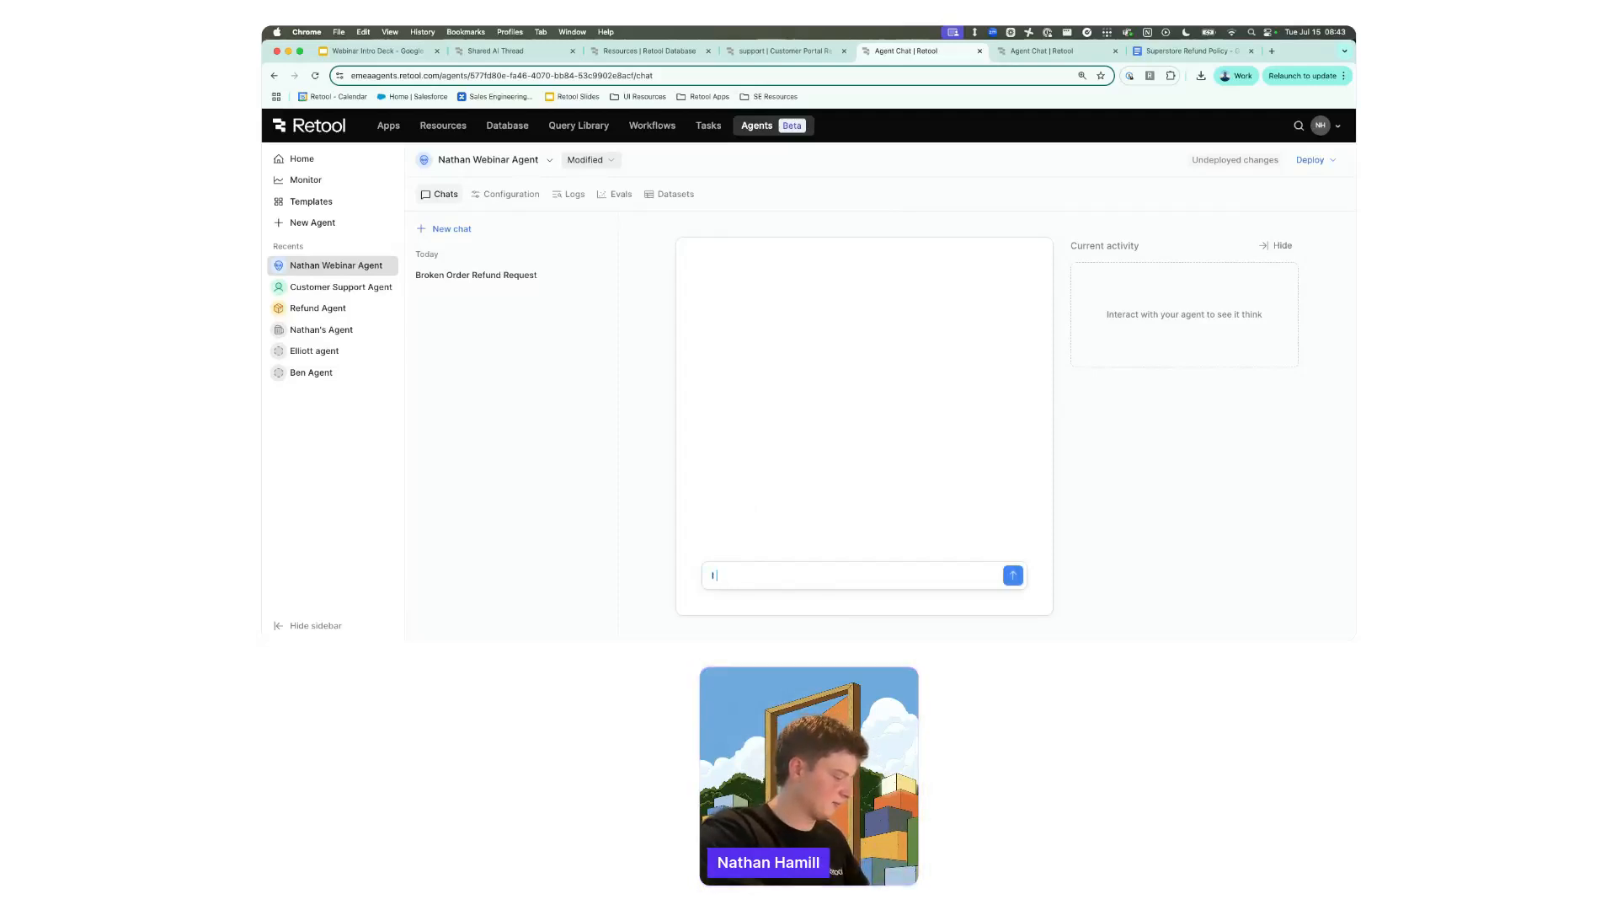
pyautogui.write(' had a bad experienceo')
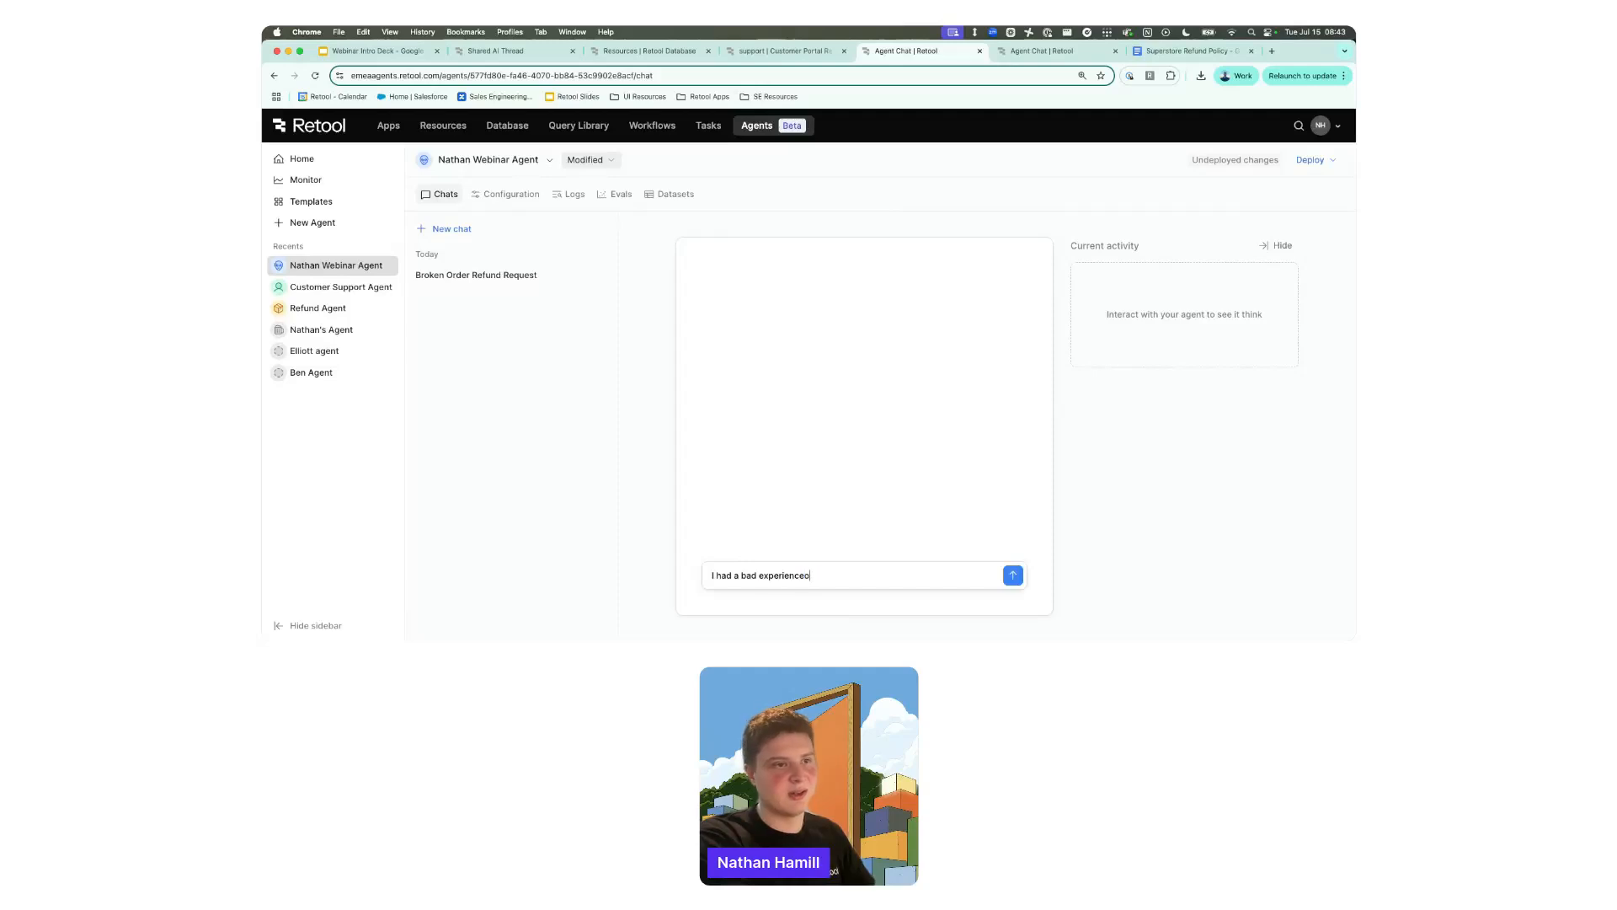
pyautogui.press('BackSpace')
pyautogui.write('on ')
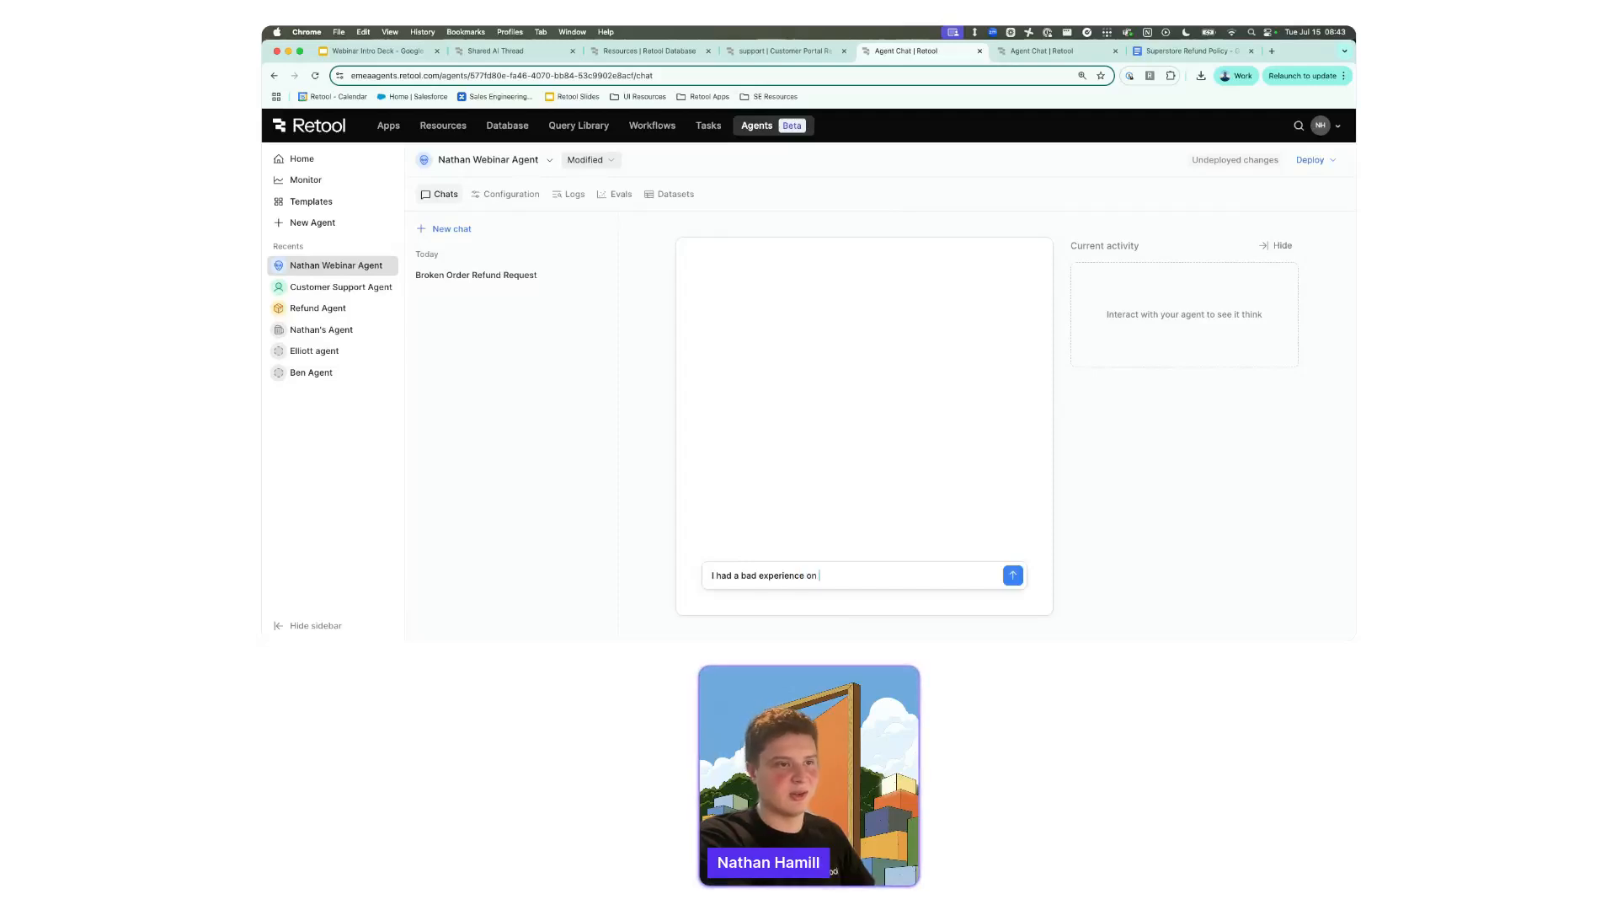
pyautogui.write('your website.')
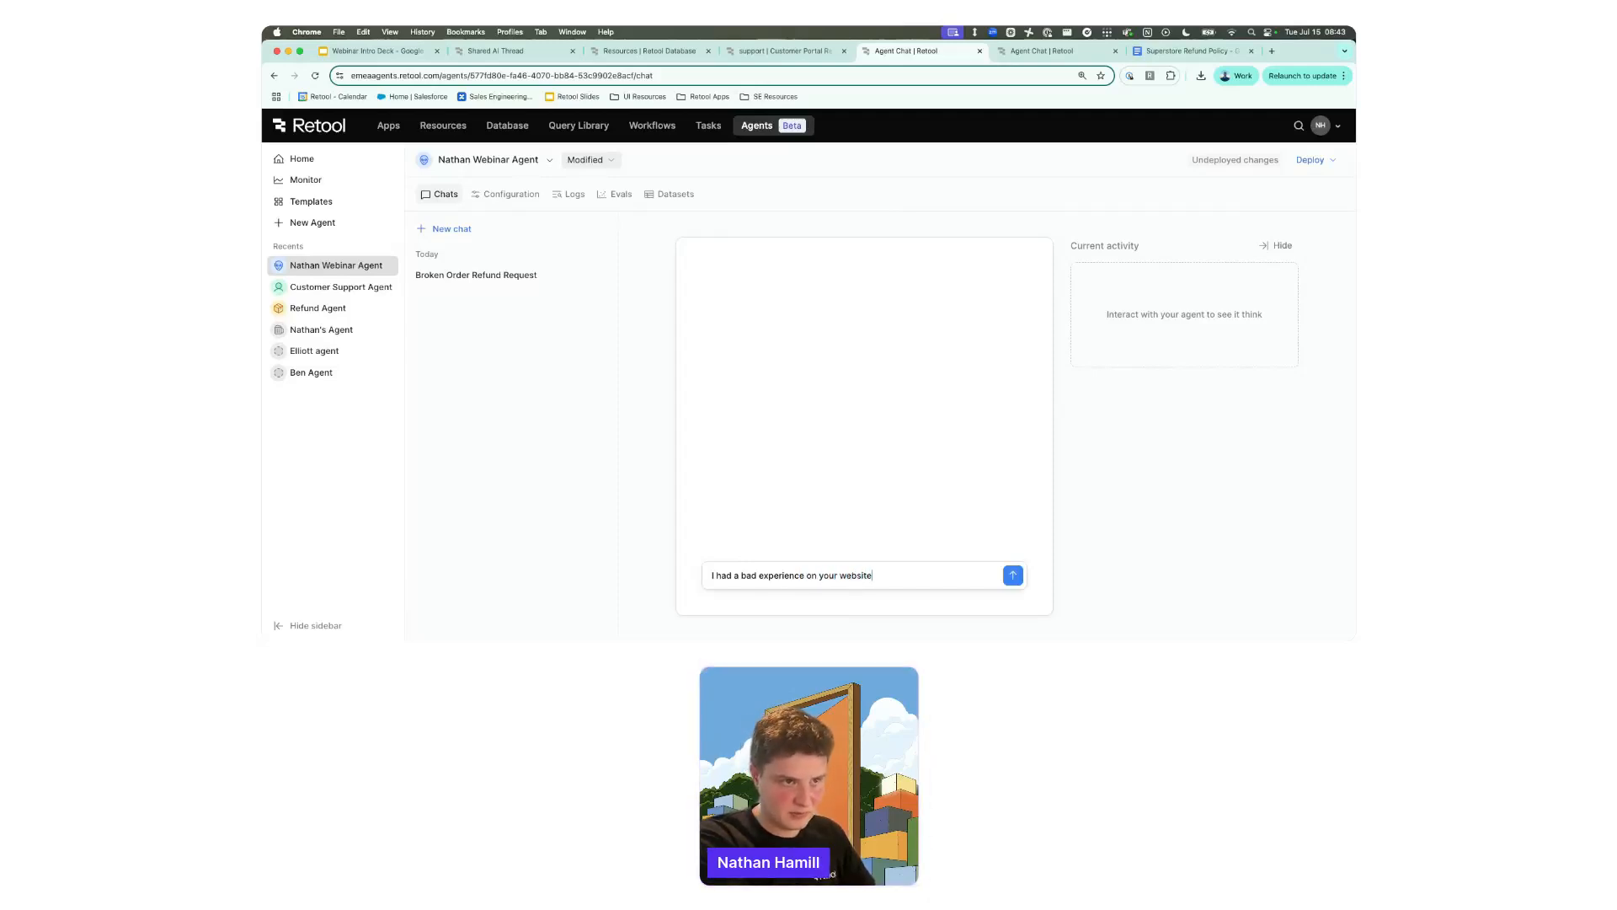
pyautogui.press('Return')
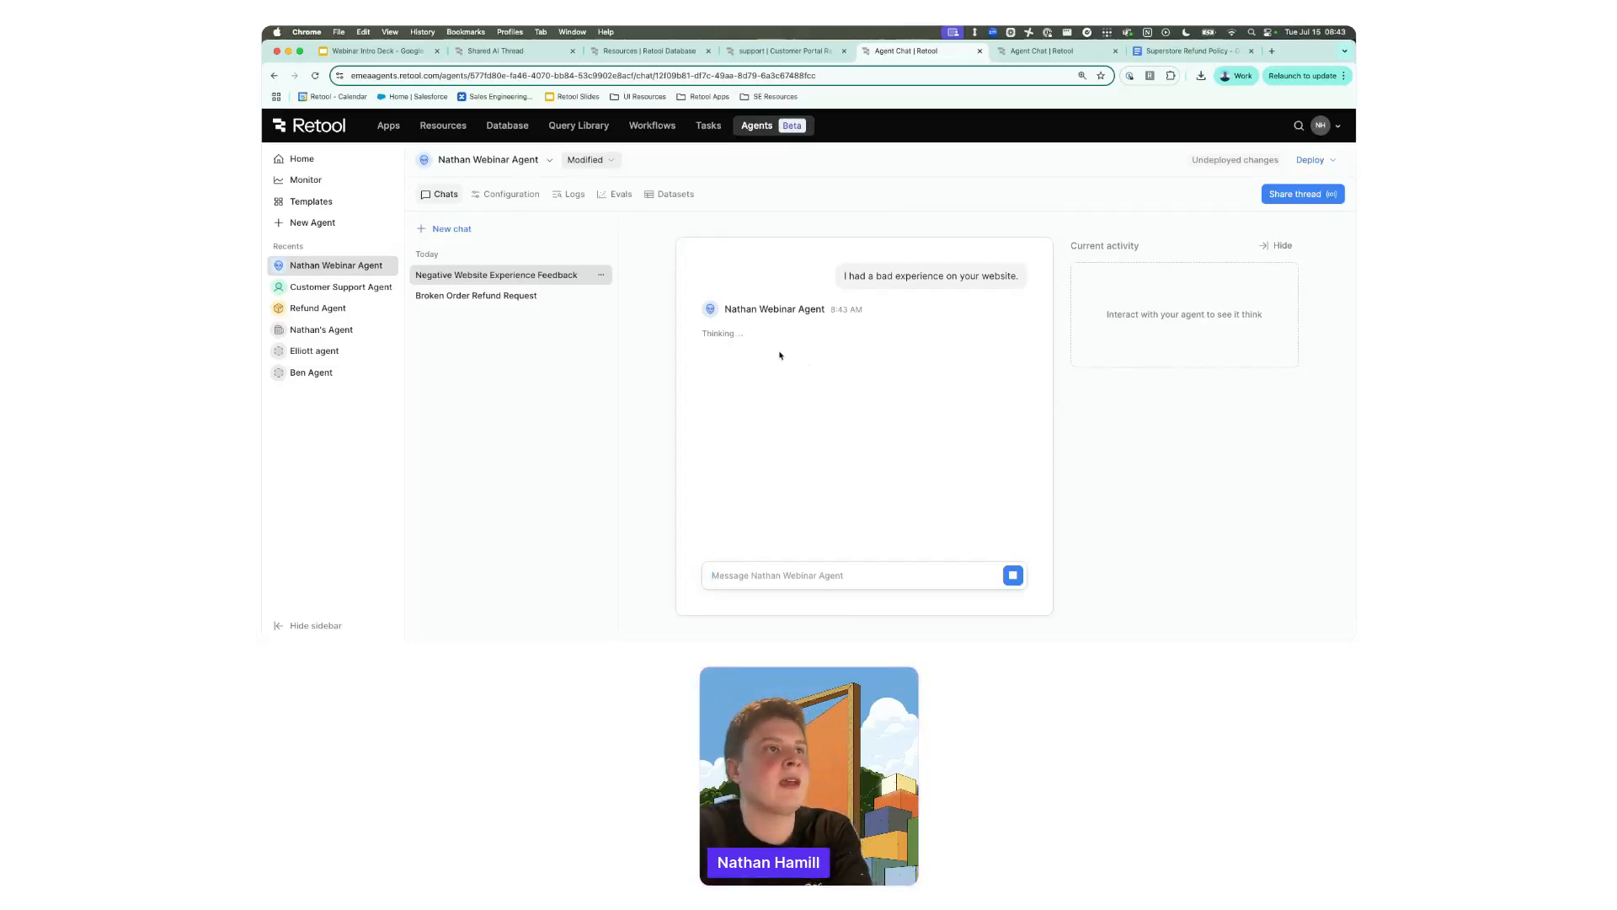
# Create an evaluation dataset named "Customer Feedback" for the webinar agent.
pyautogui.click(666, 200)
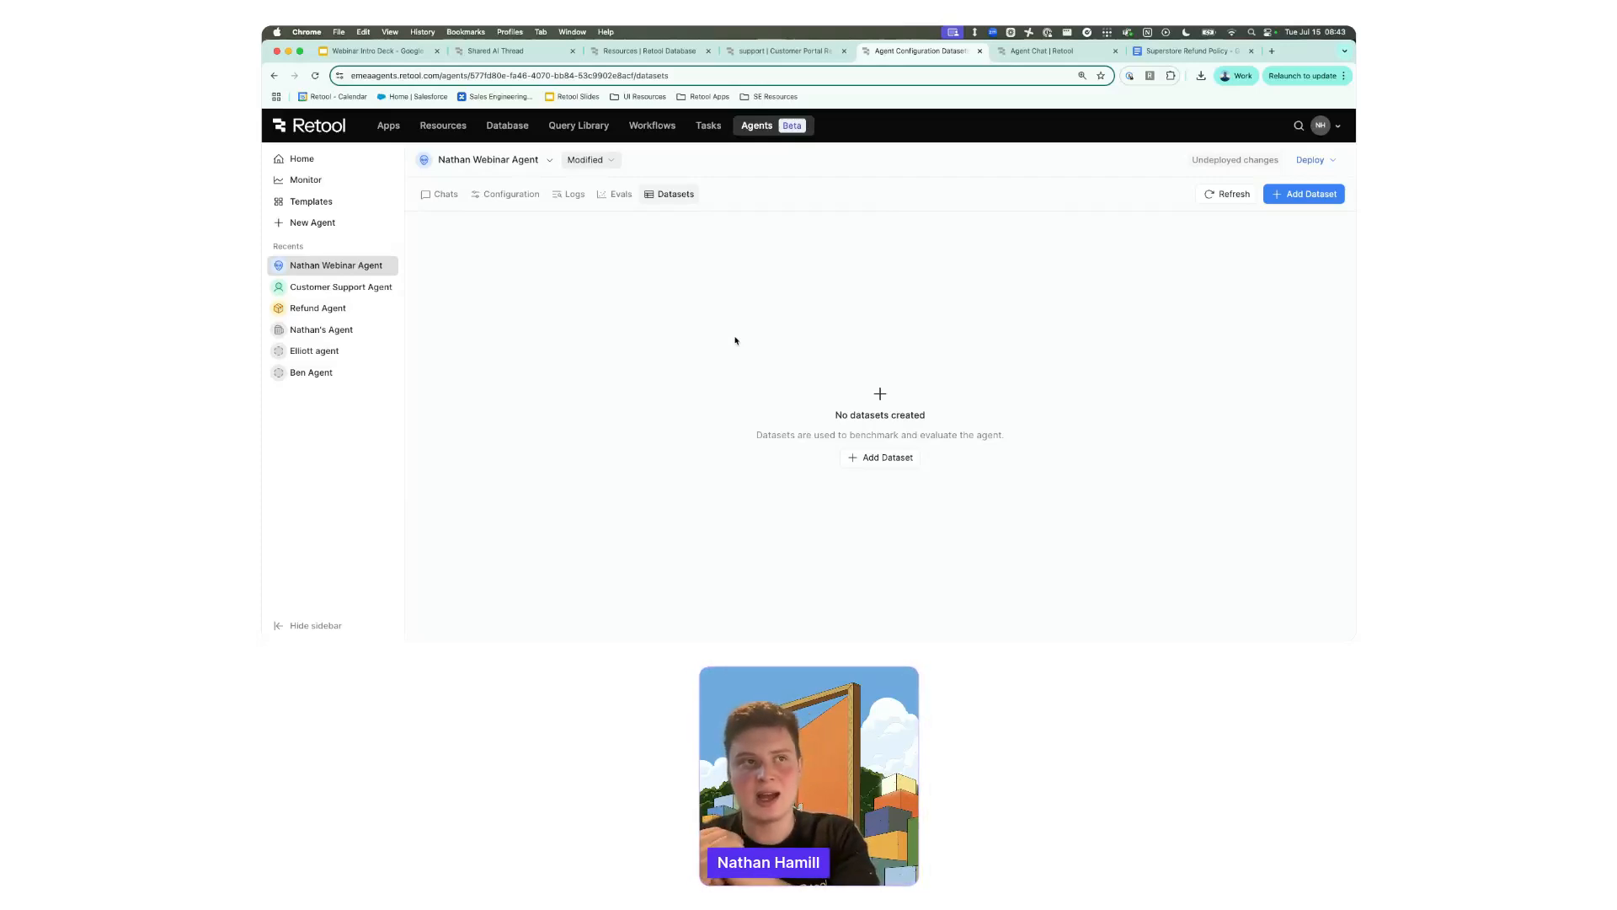
pyautogui.click(870, 459)
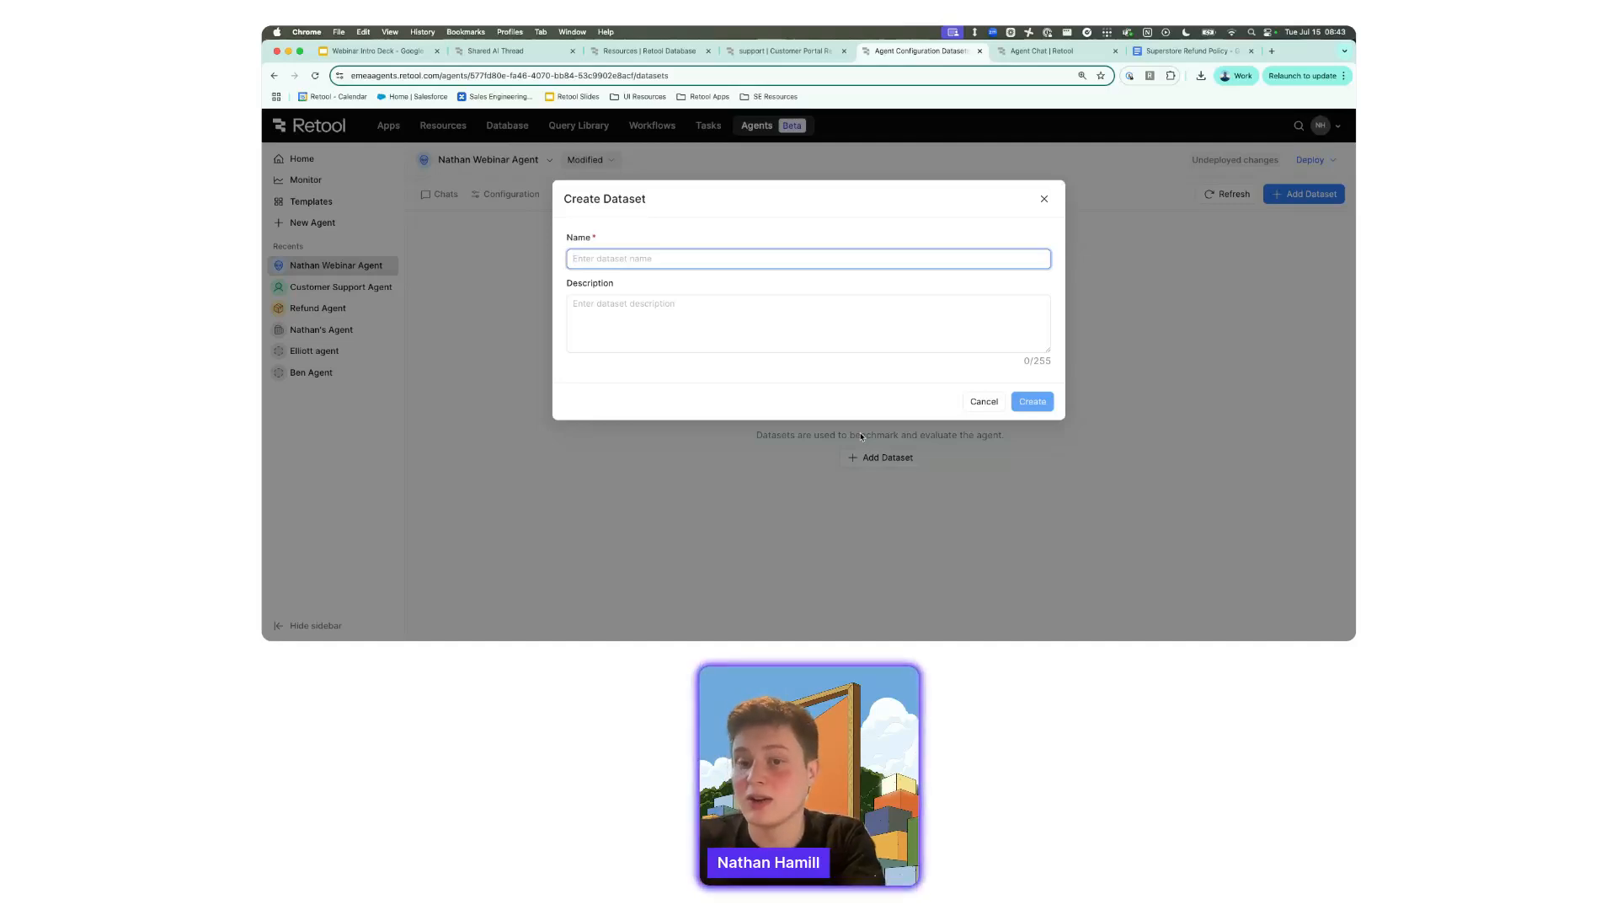
pyautogui.write('C')
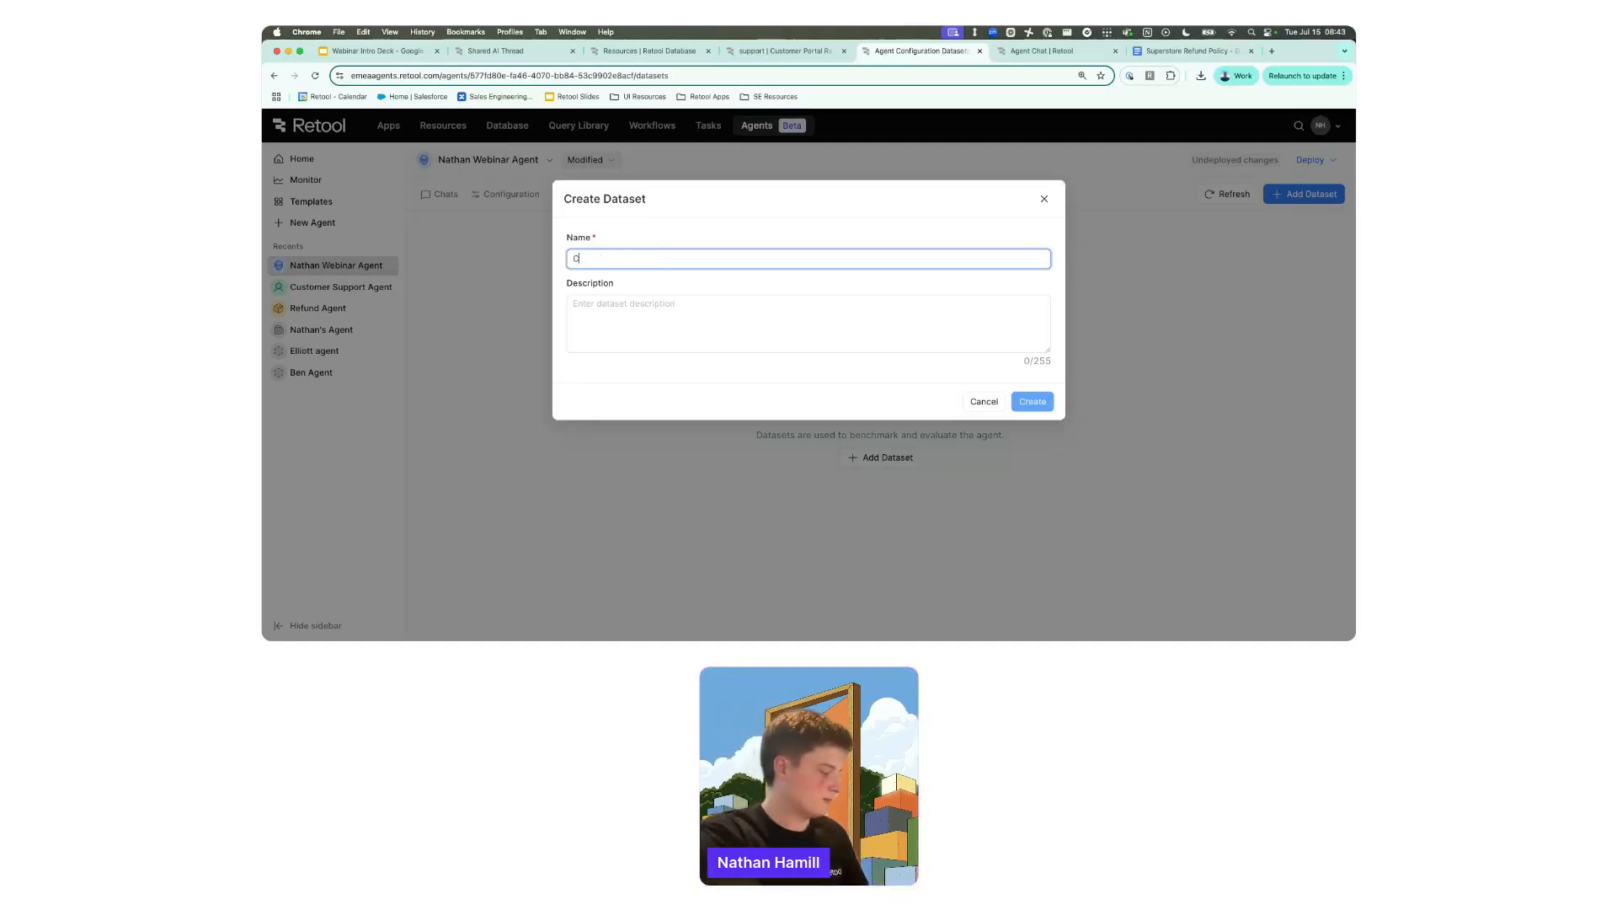
pyautogui.write('ustomer Feedback')
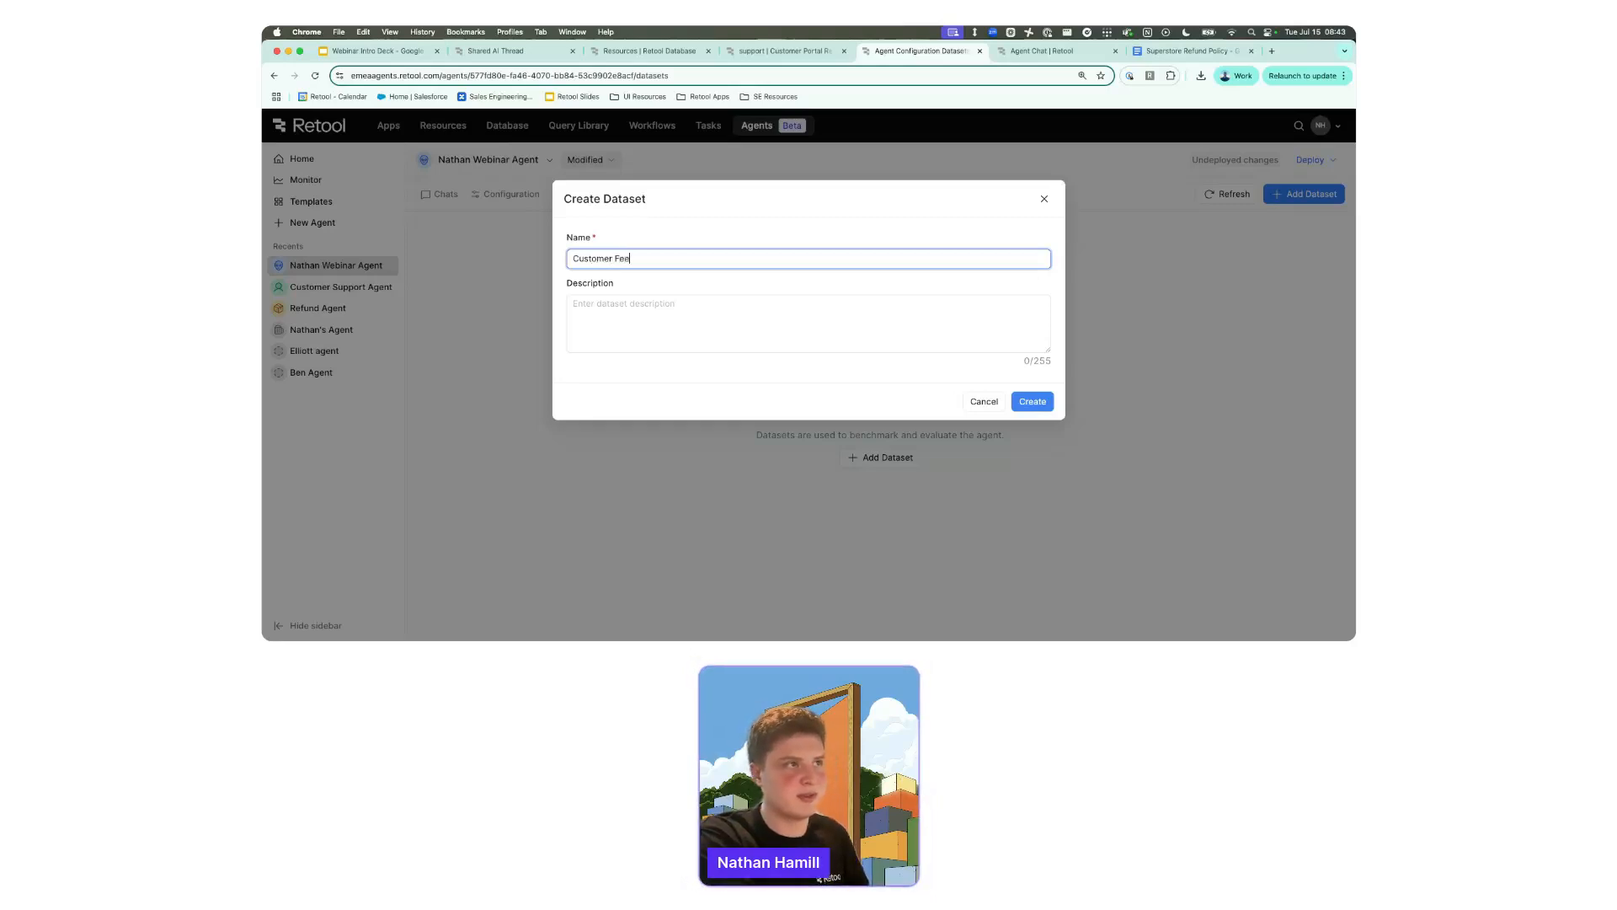
pyautogui.click(1030, 401)
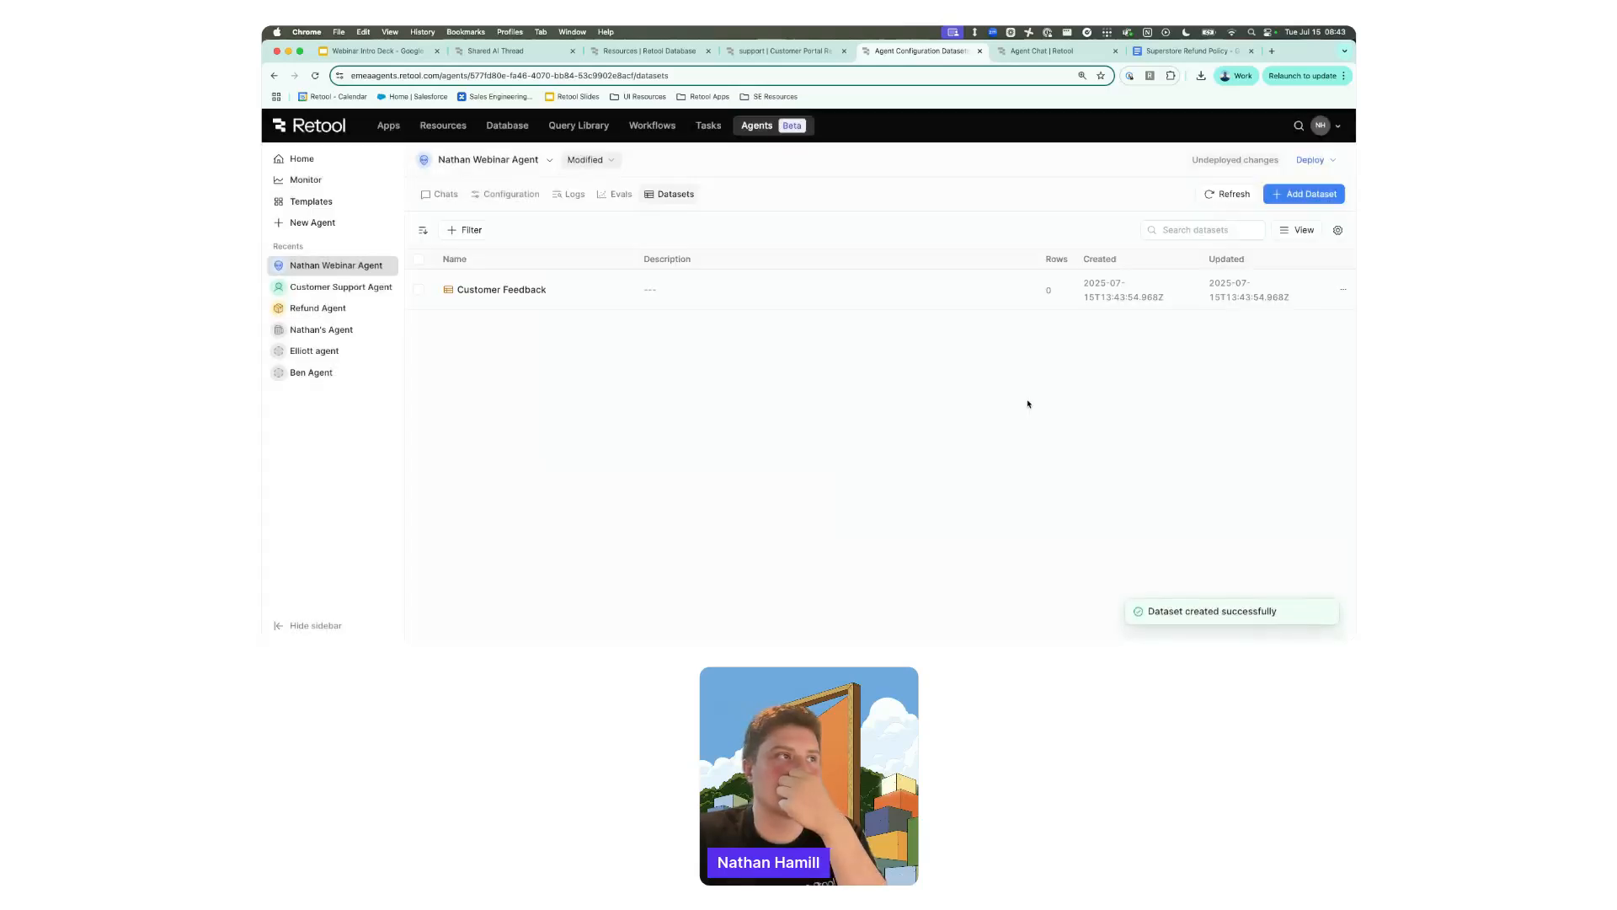
# Create another evaluation dataset named "Refunds" for the webinar agent.
pyautogui.click(1304, 194)
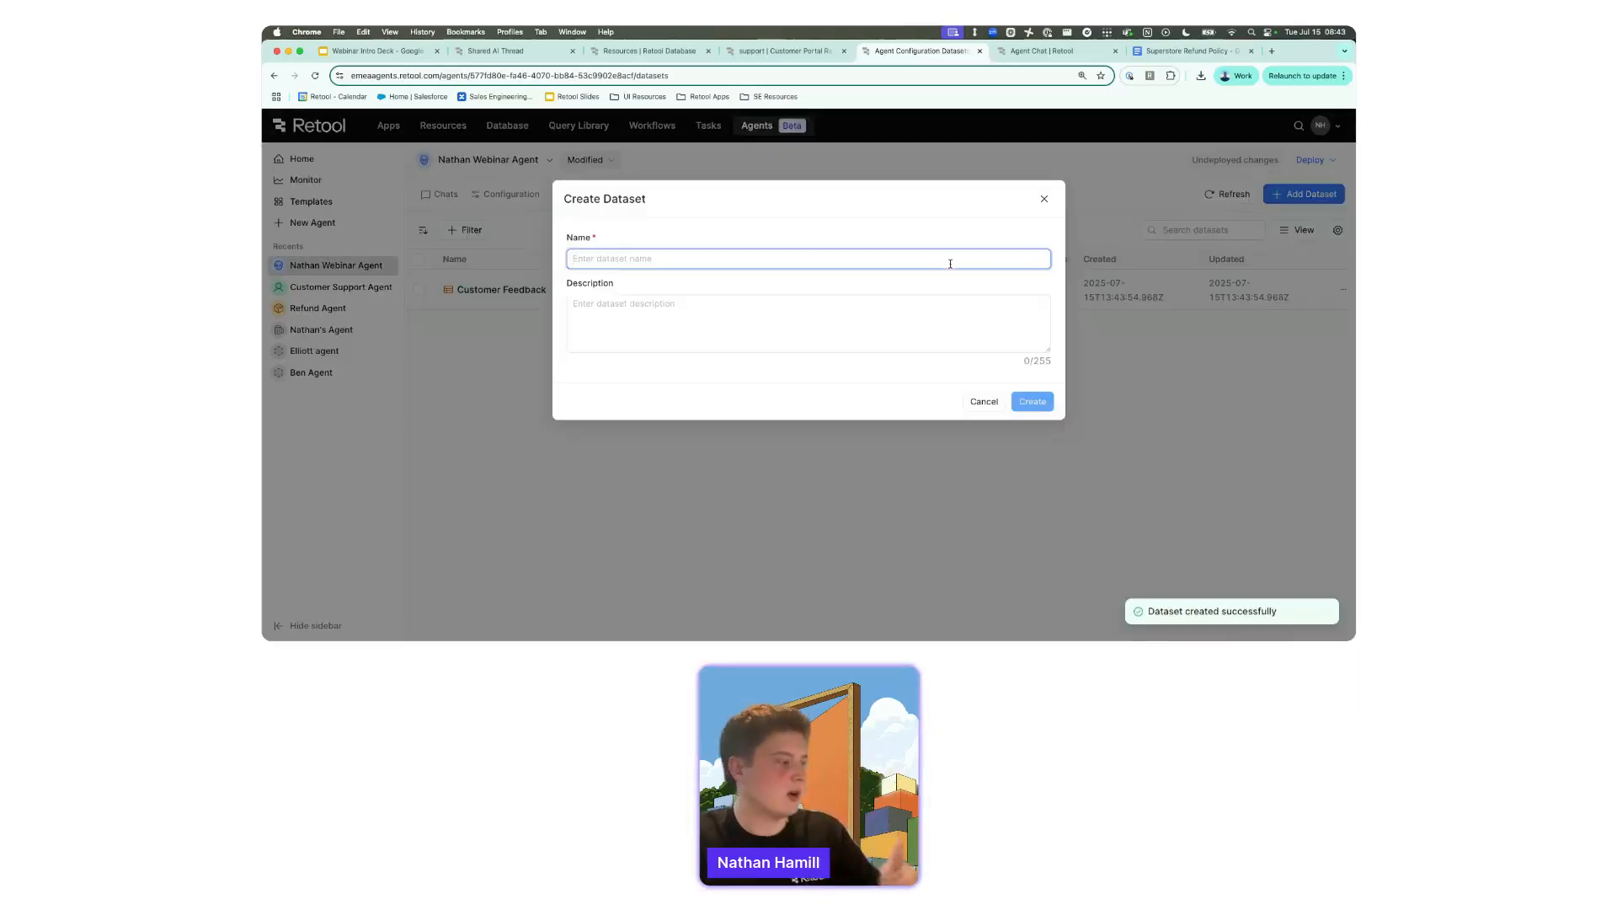
pyautogui.write('Refunds')
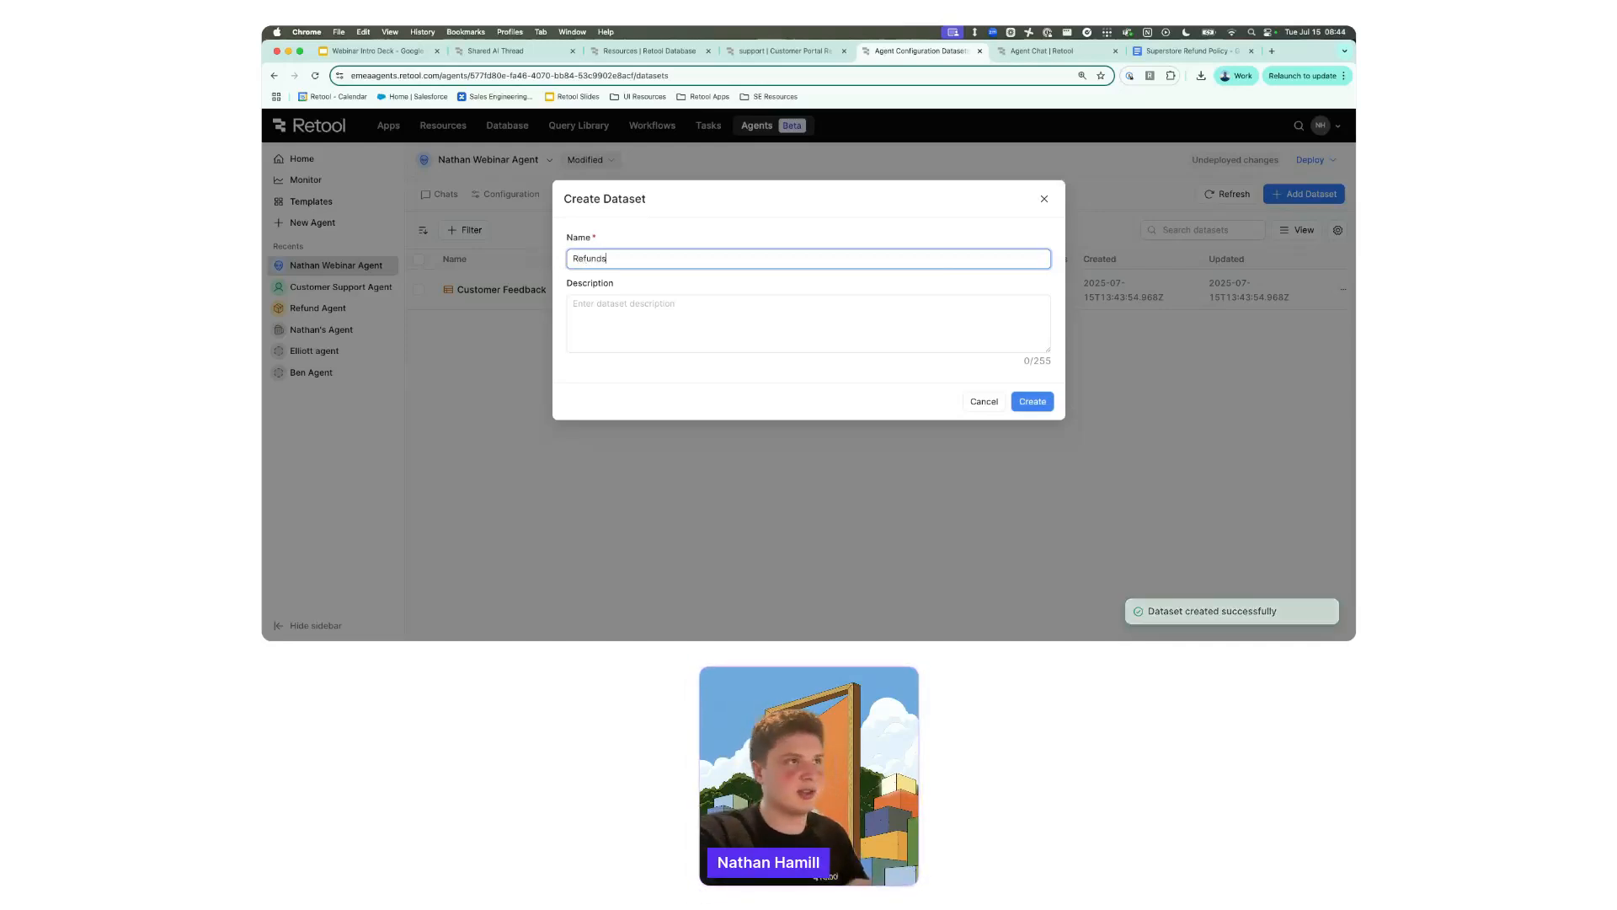
pyautogui.click(1030, 401)
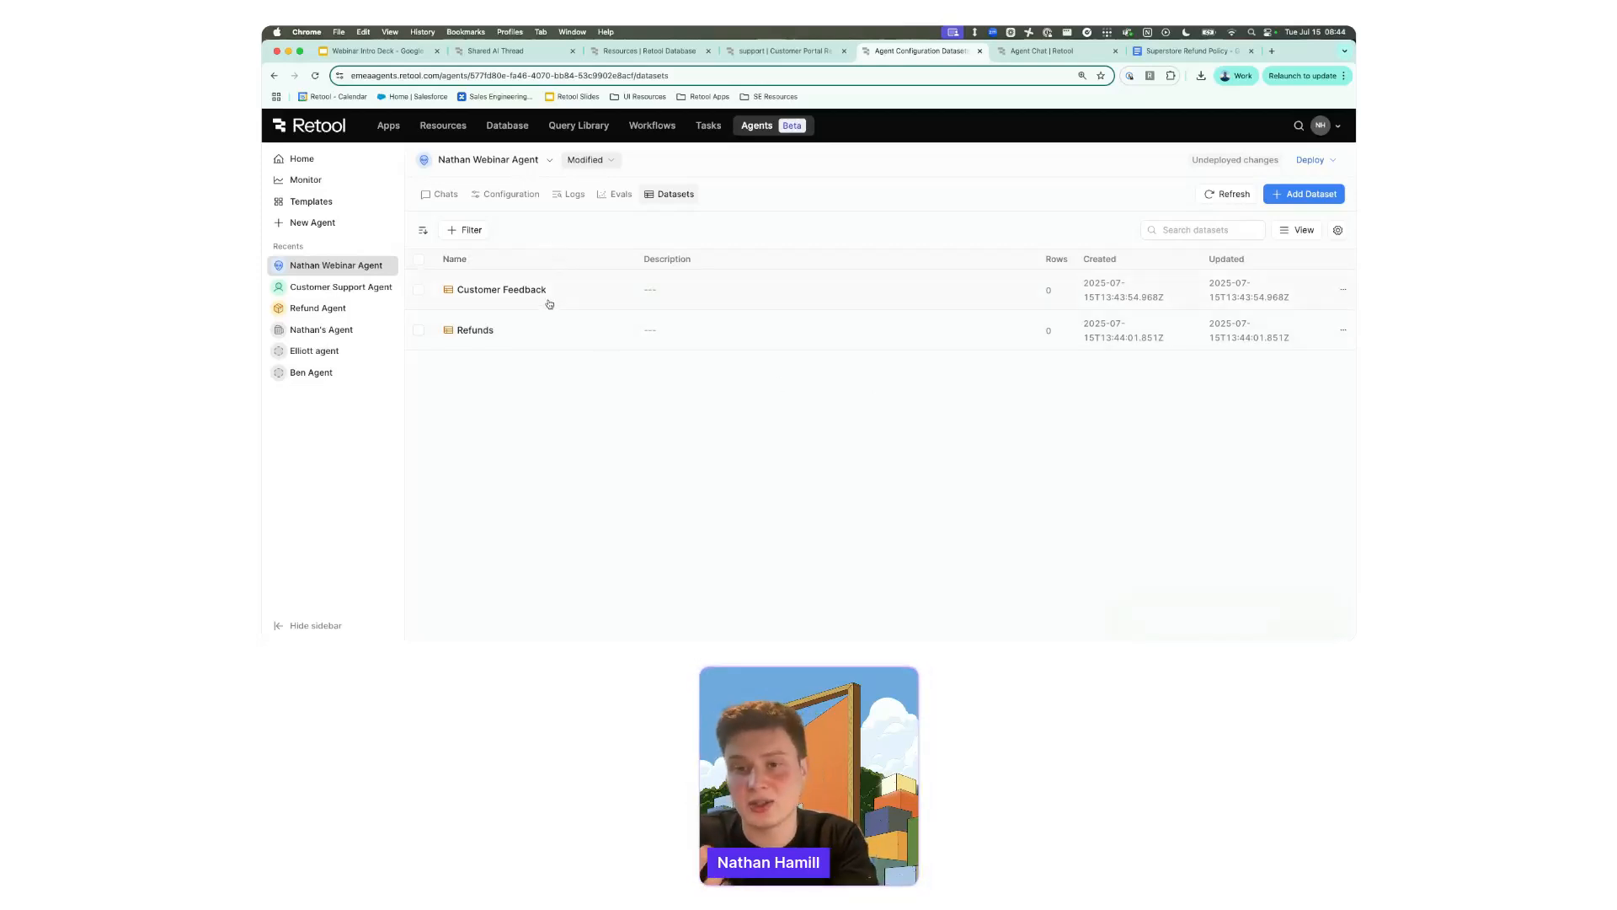
# Start a test case from the agent's reply in the Negative Website Experience Feedback chat, assigning it to the Customer Feedback dataset.
pyautogui.click(439, 193)
pyautogui.click(508, 276)
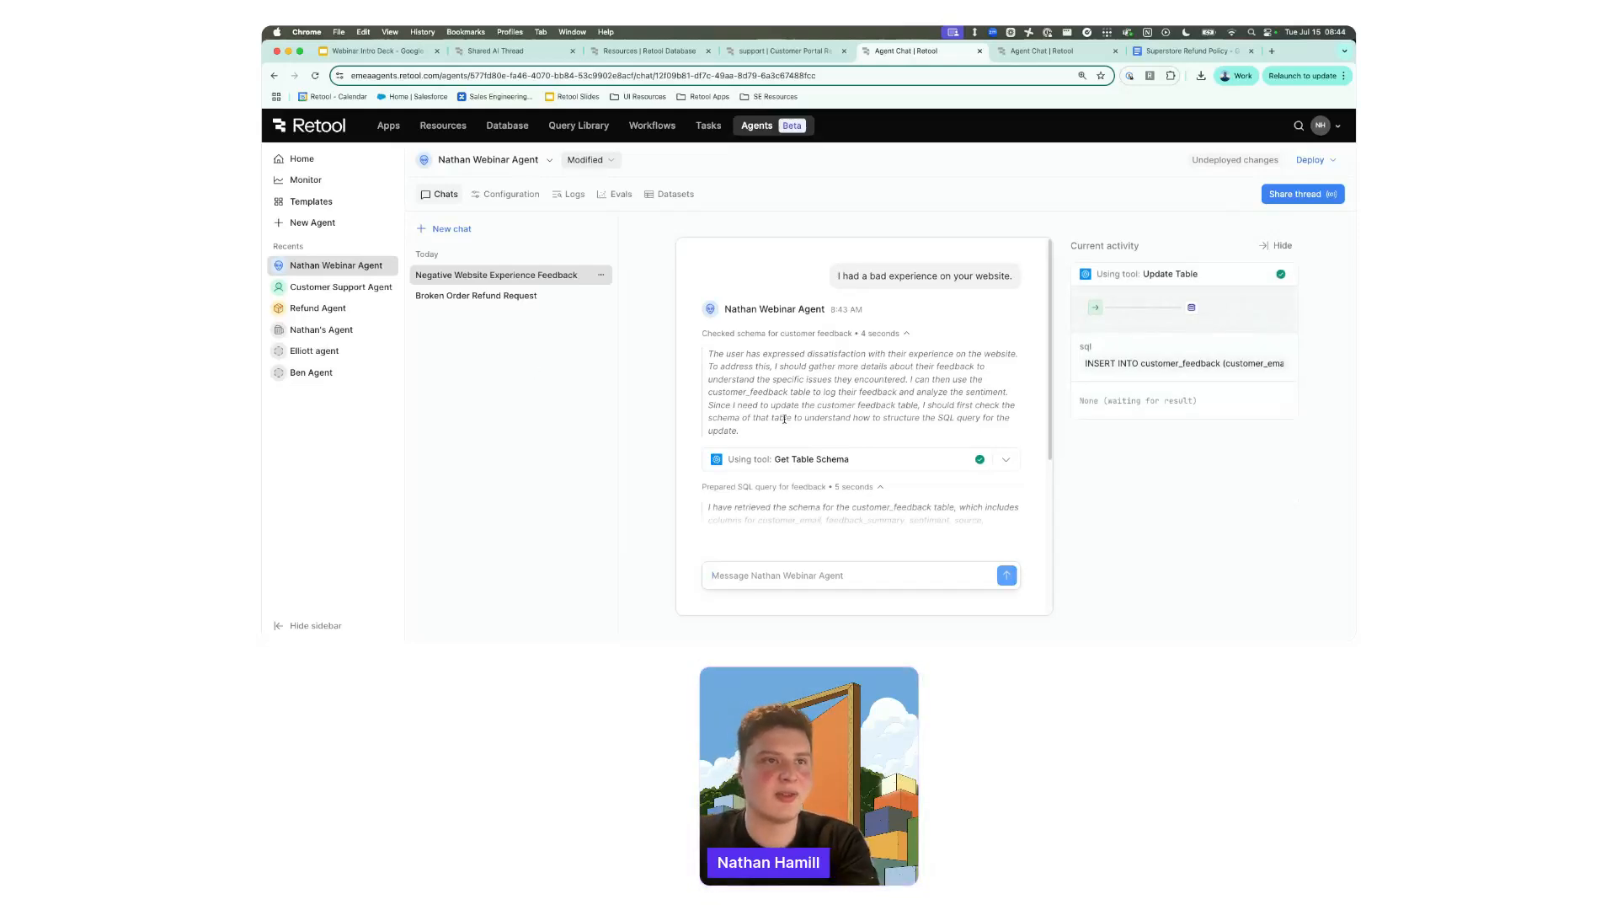
pyautogui.scroll(-2, 784, 419)
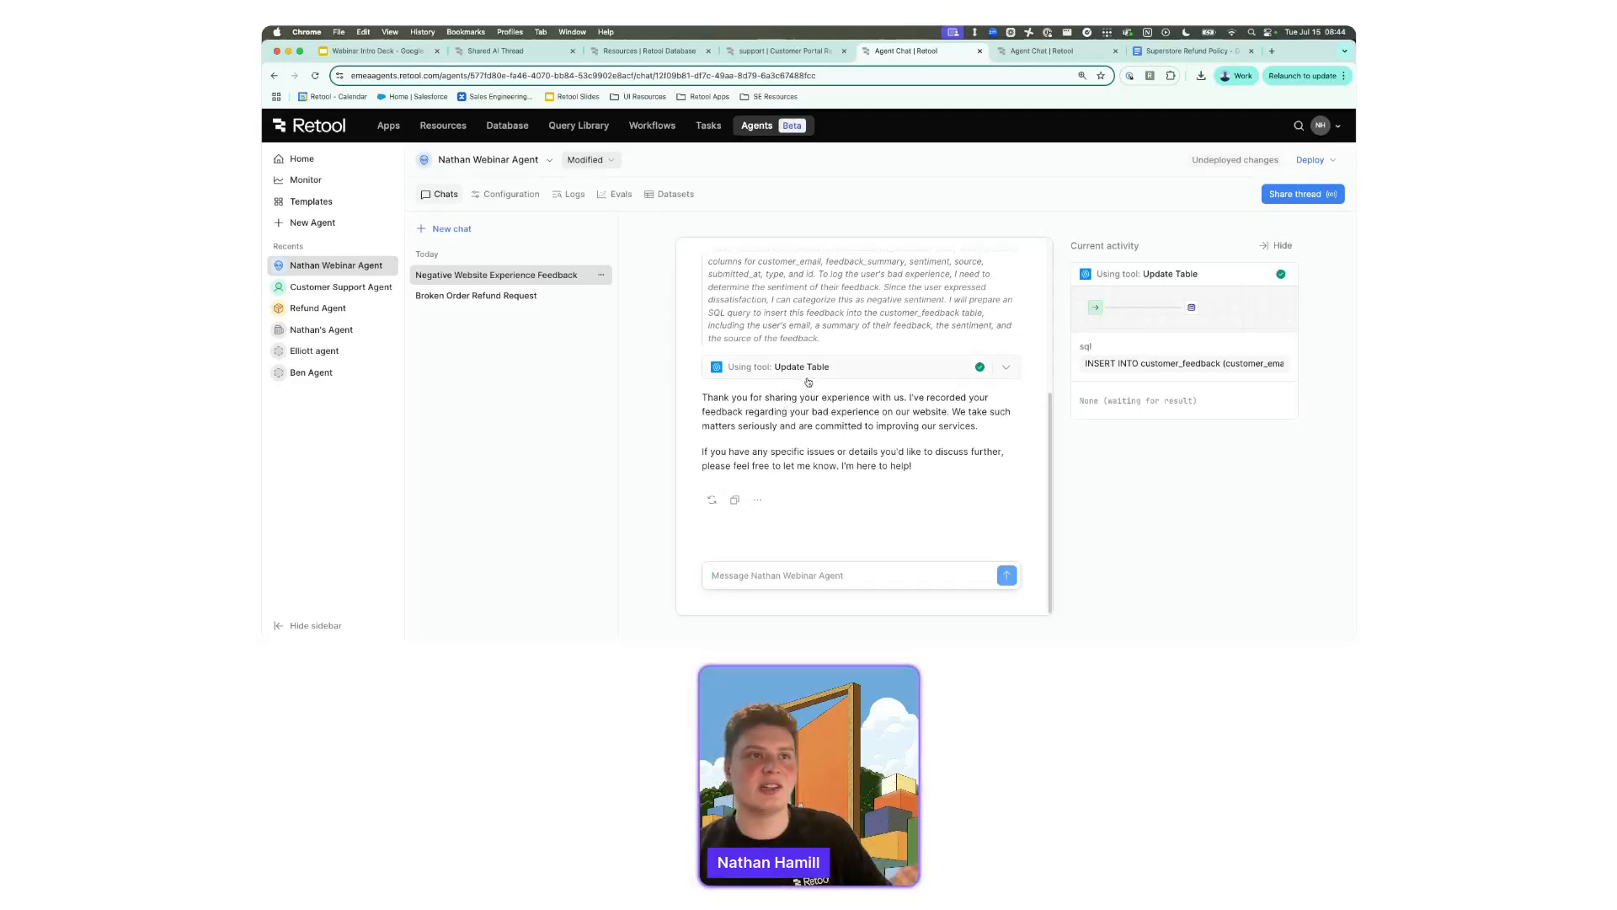
pyautogui.click(758, 502)
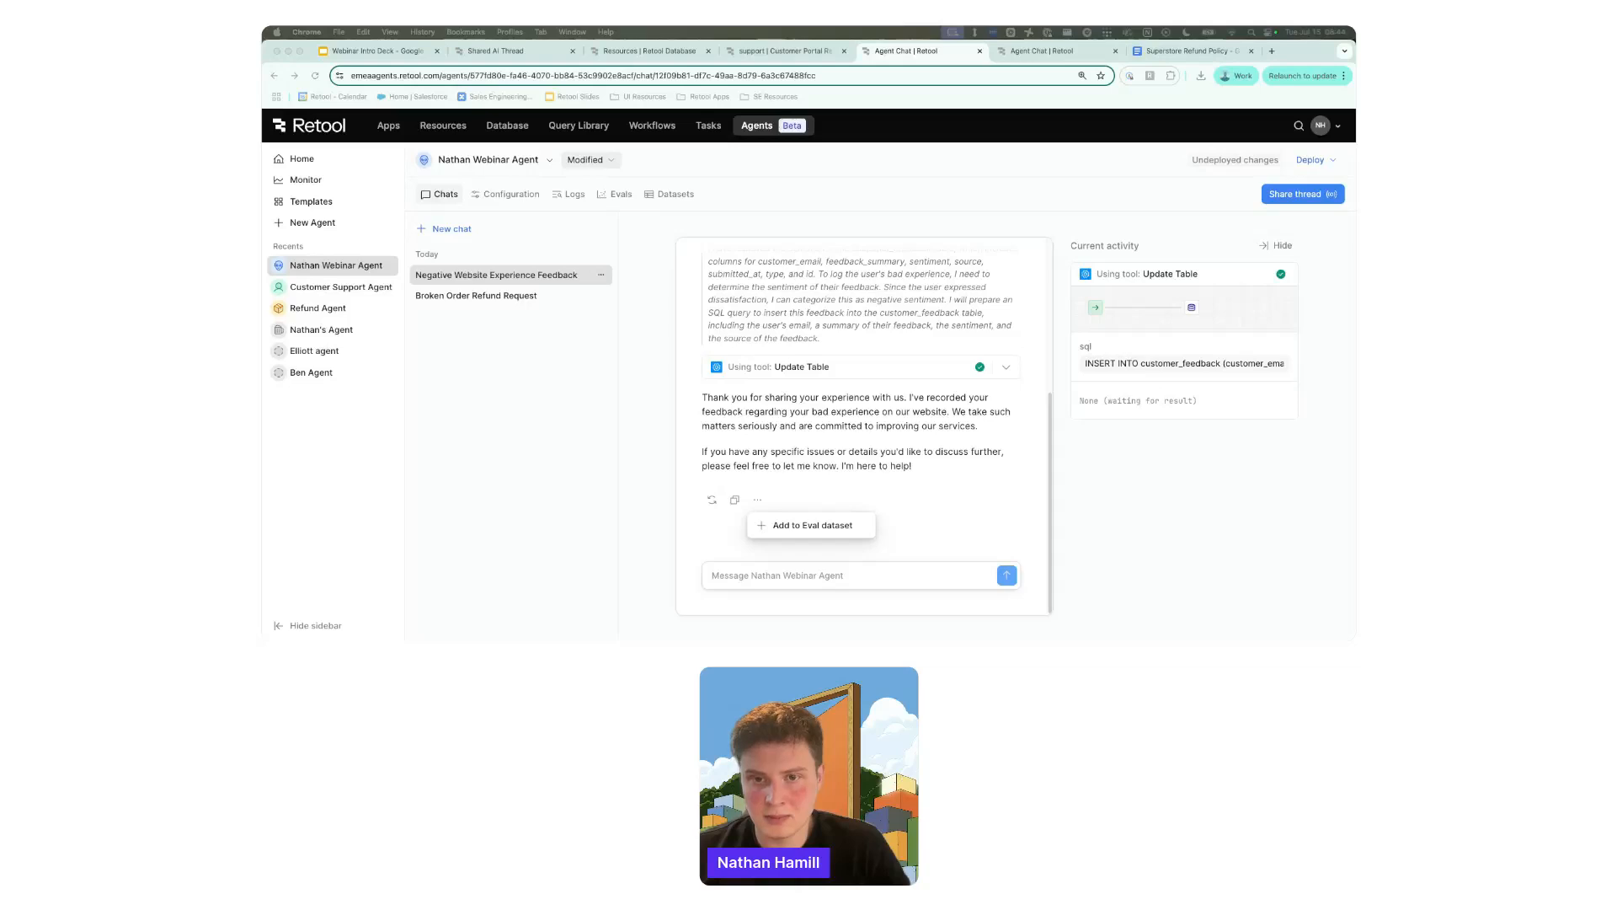
pyautogui.click(749, 505)
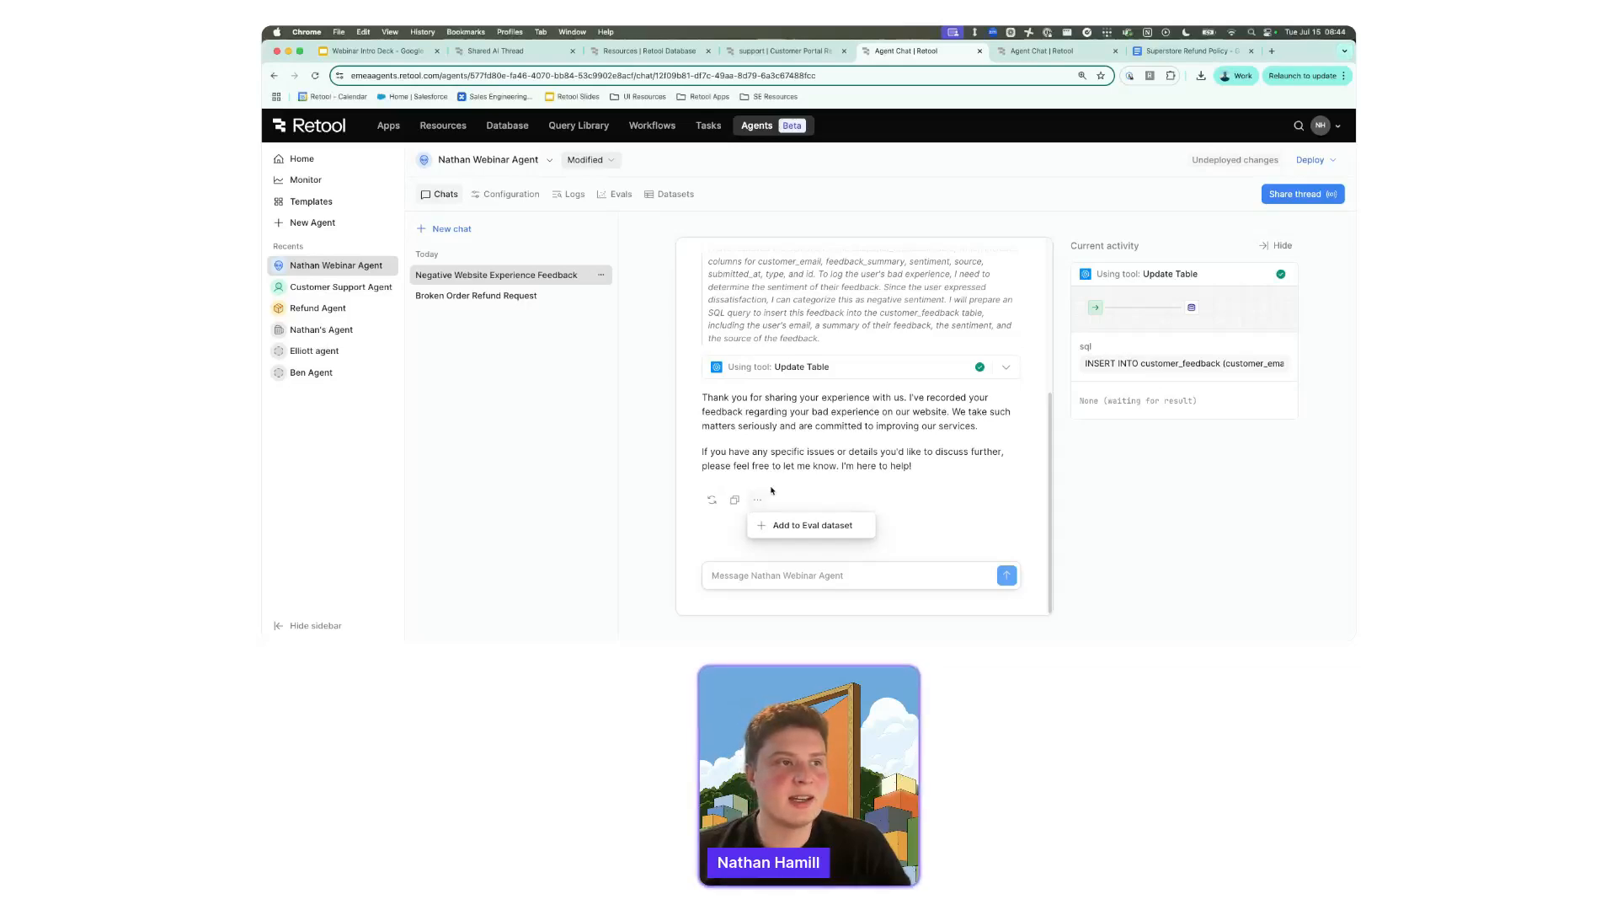
pyautogui.click(780, 527)
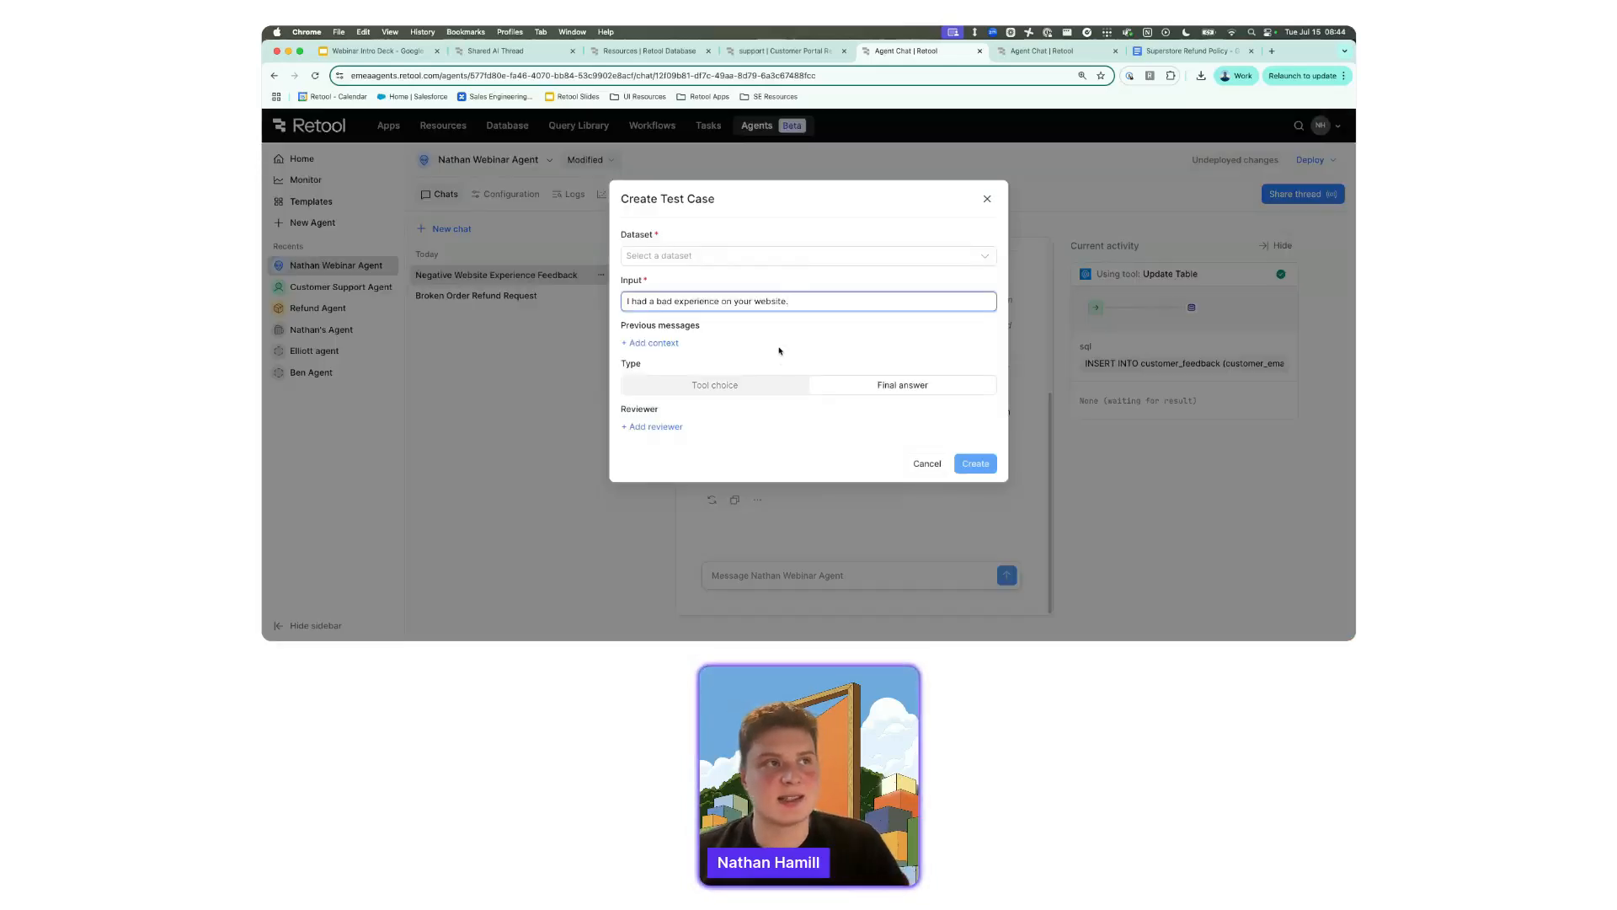
pyautogui.click(749, 258)
pyautogui.click(748, 281)
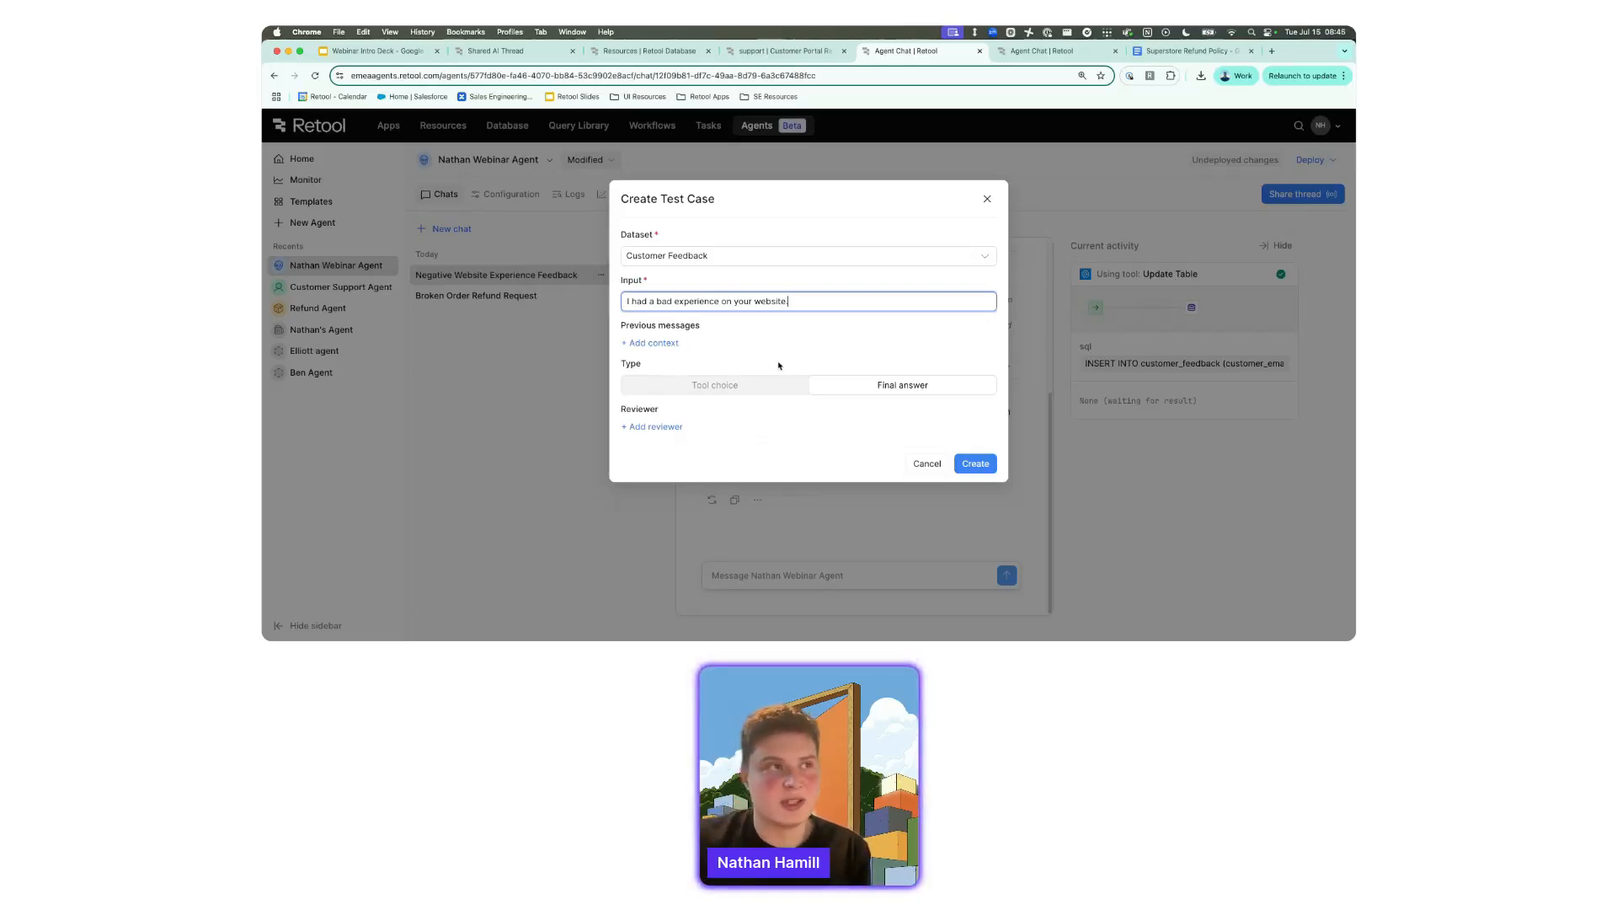
# Examine the test case's previous-message context form and the Levenshtein distance and Valid JSON reviewer options.
pyautogui.click(654, 344)
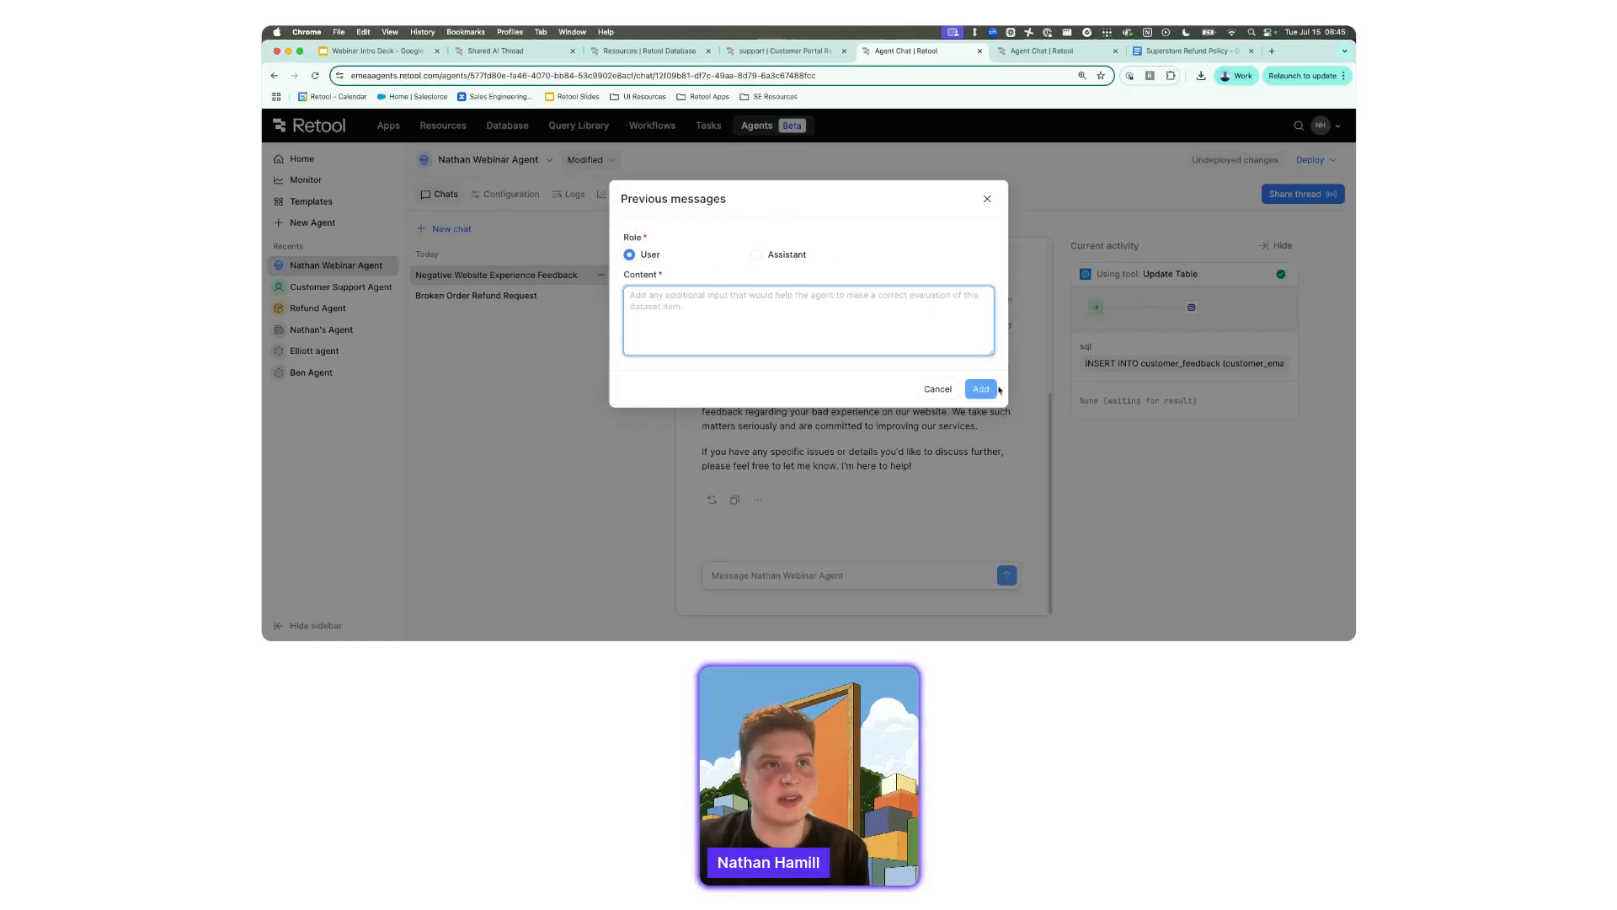
pyautogui.click(933, 389)
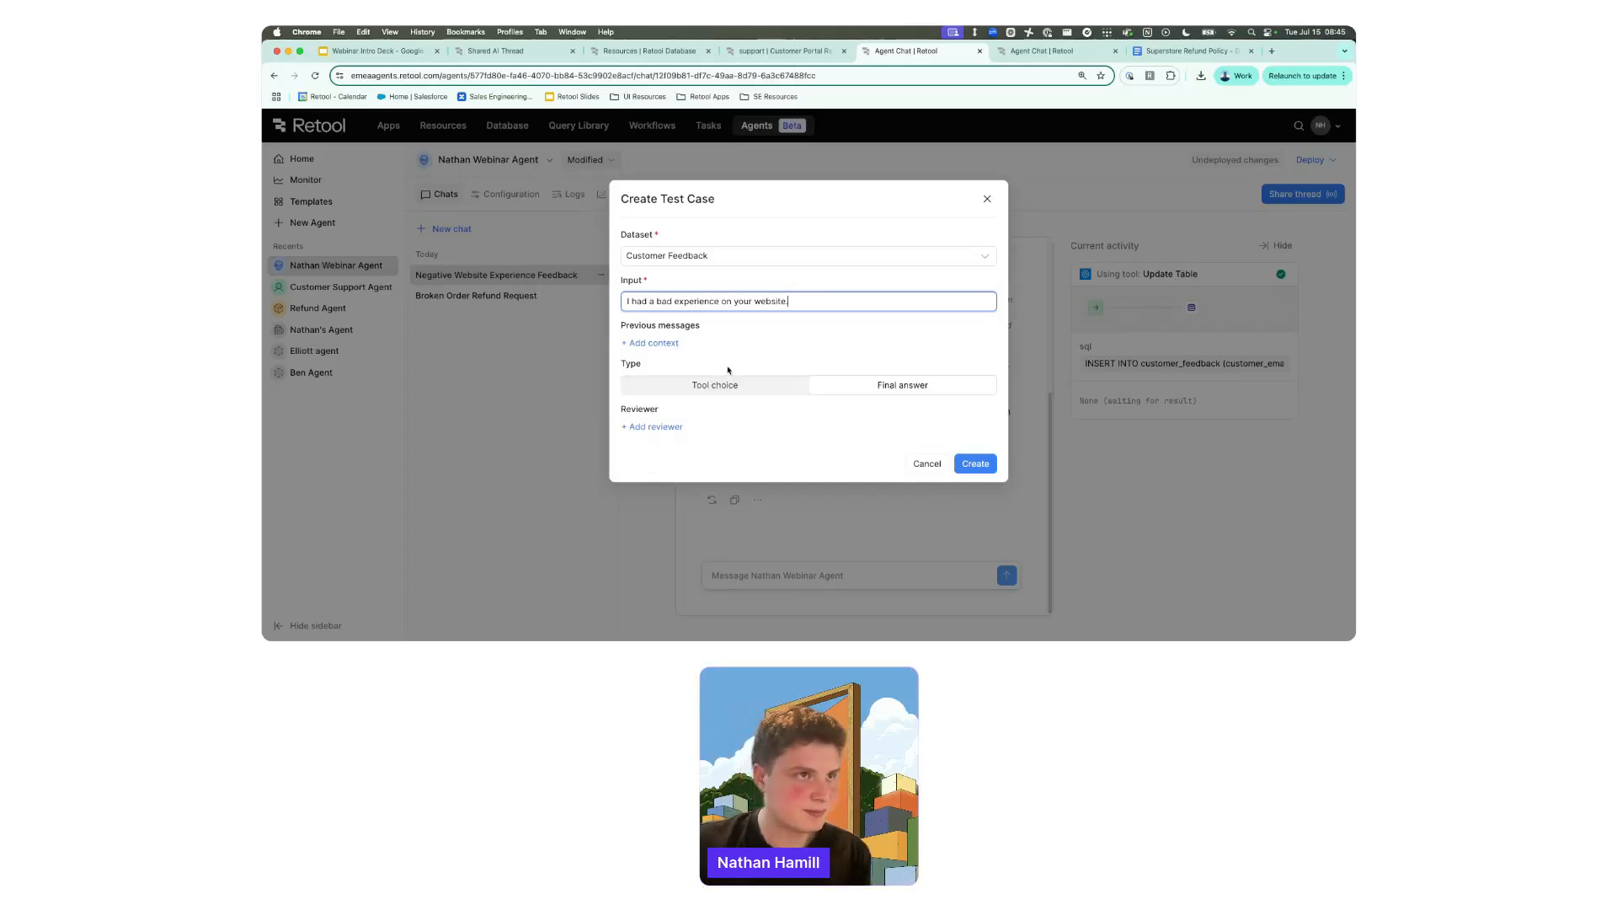
pyautogui.click(863, 423)
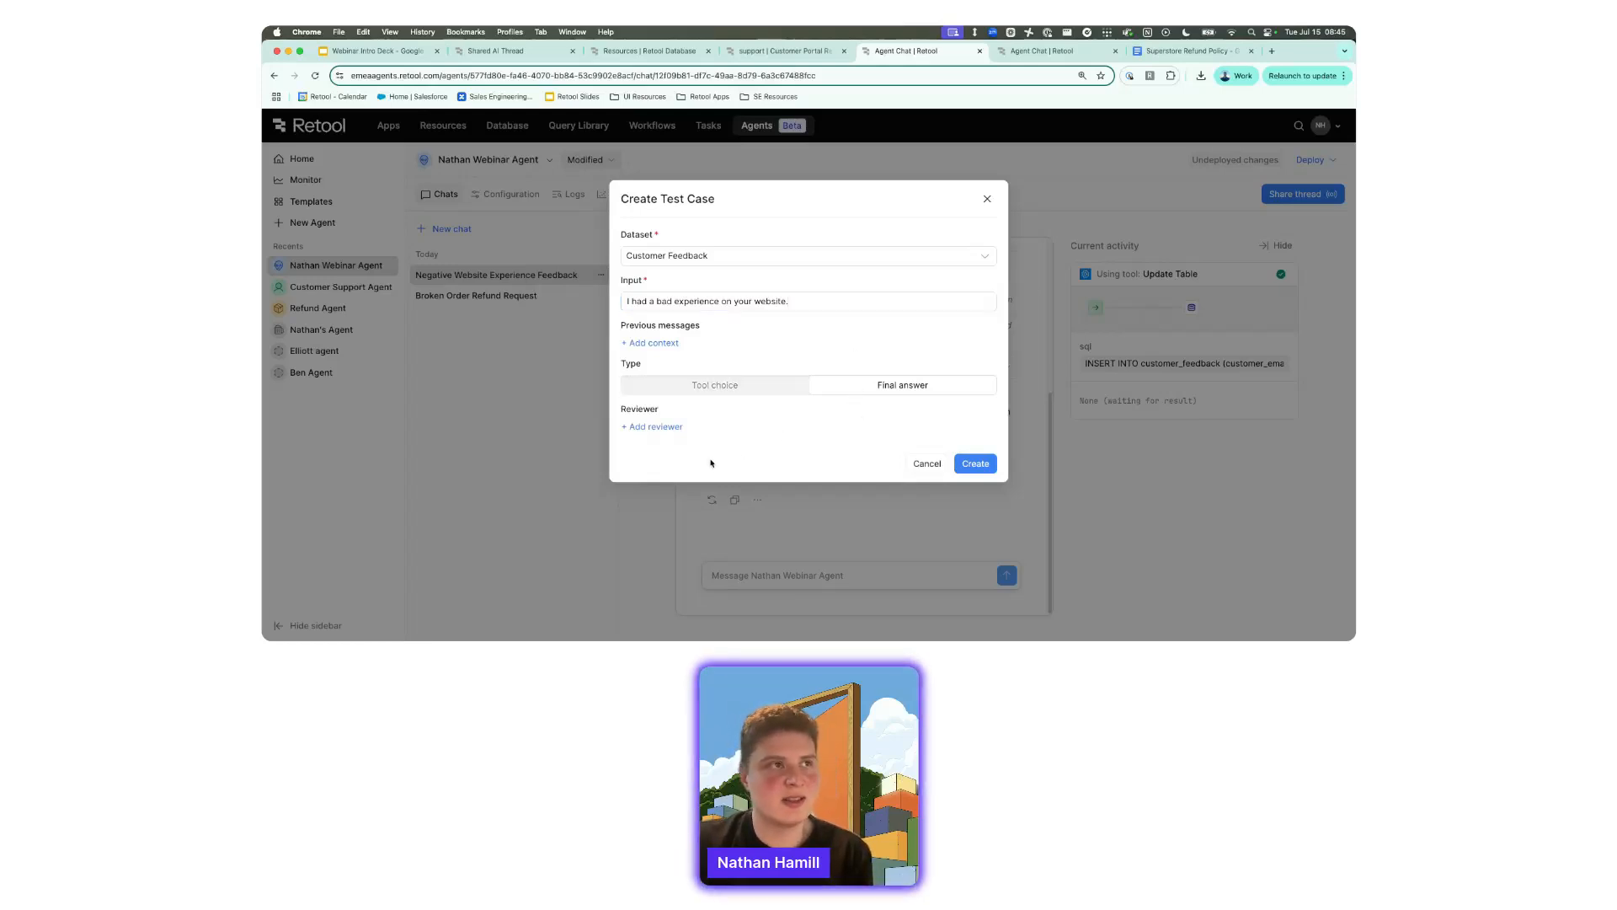
pyautogui.click(654, 427)
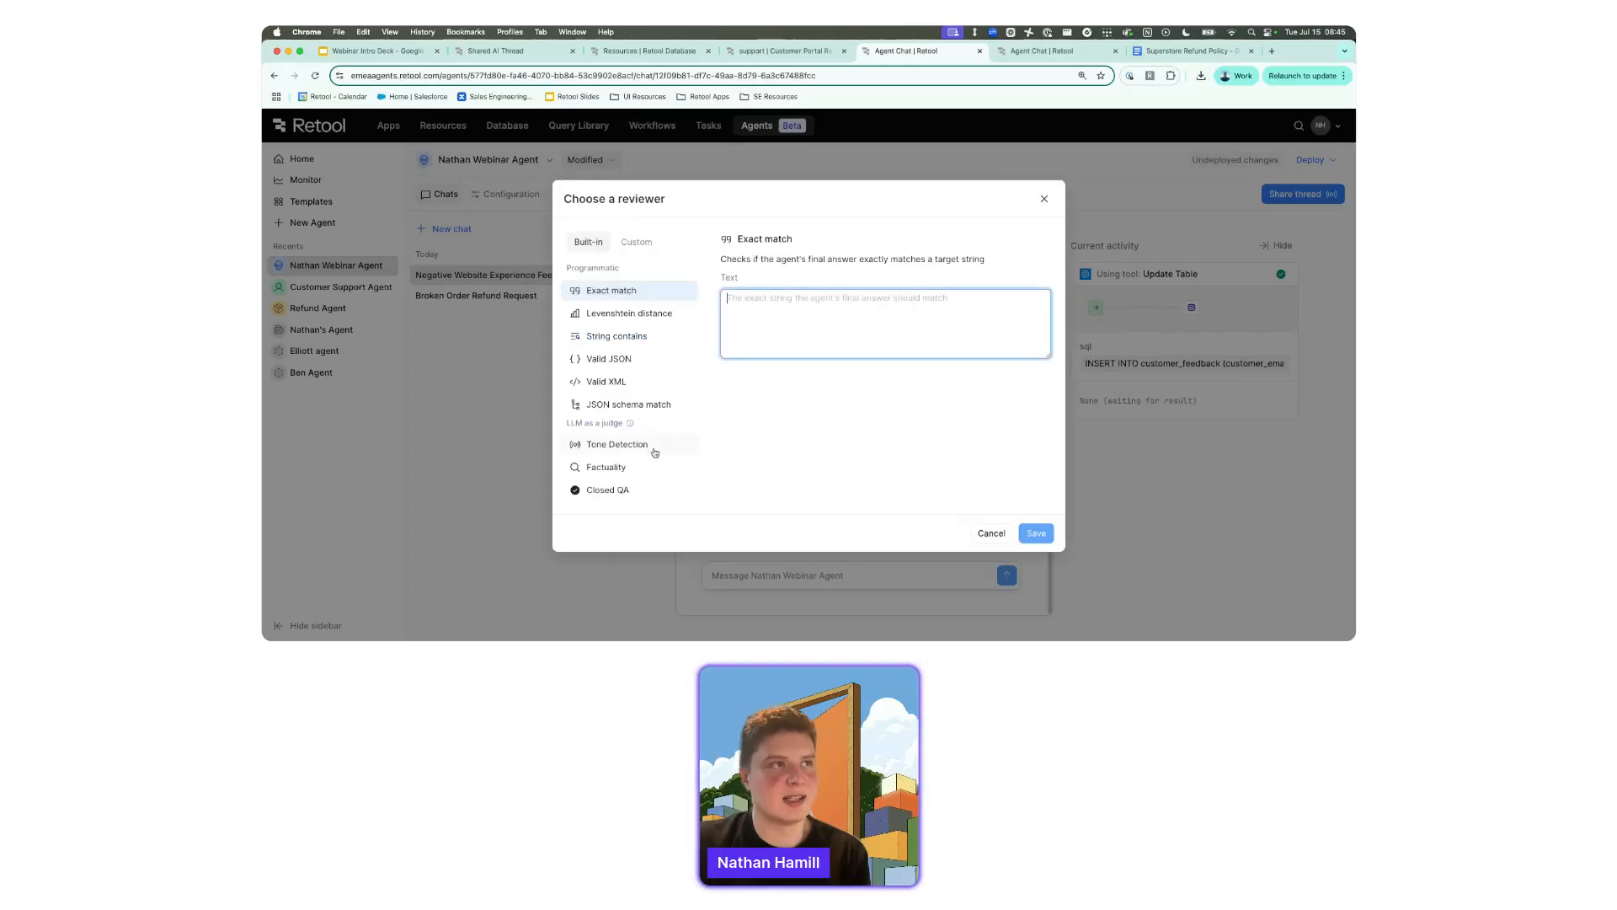
pyautogui.click(658, 314)
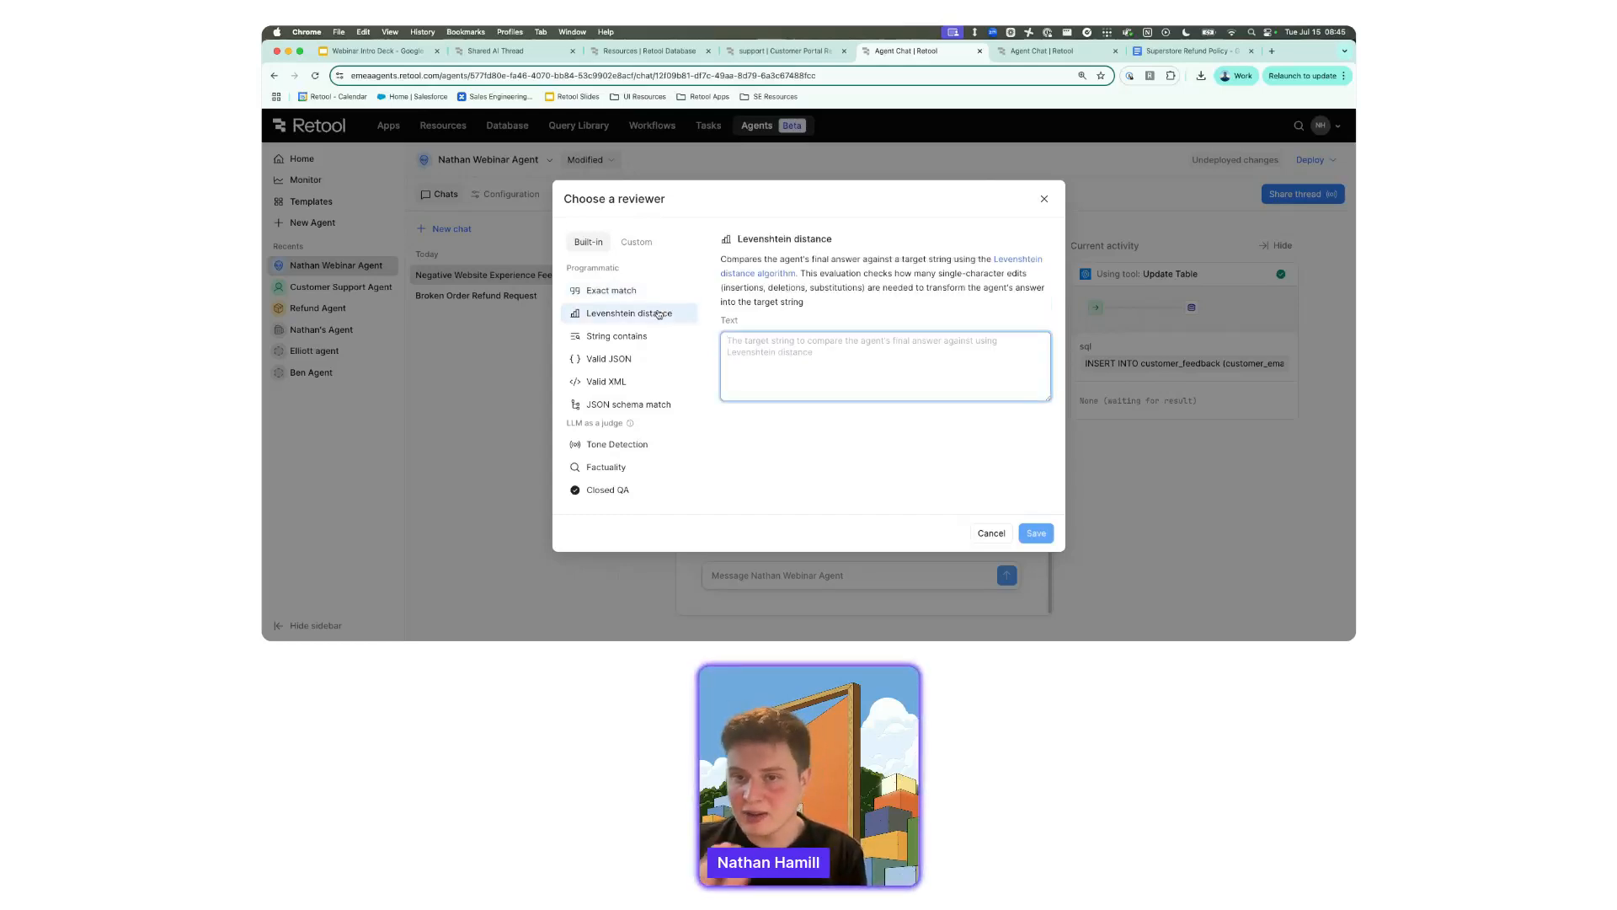
pyautogui.click(645, 360)
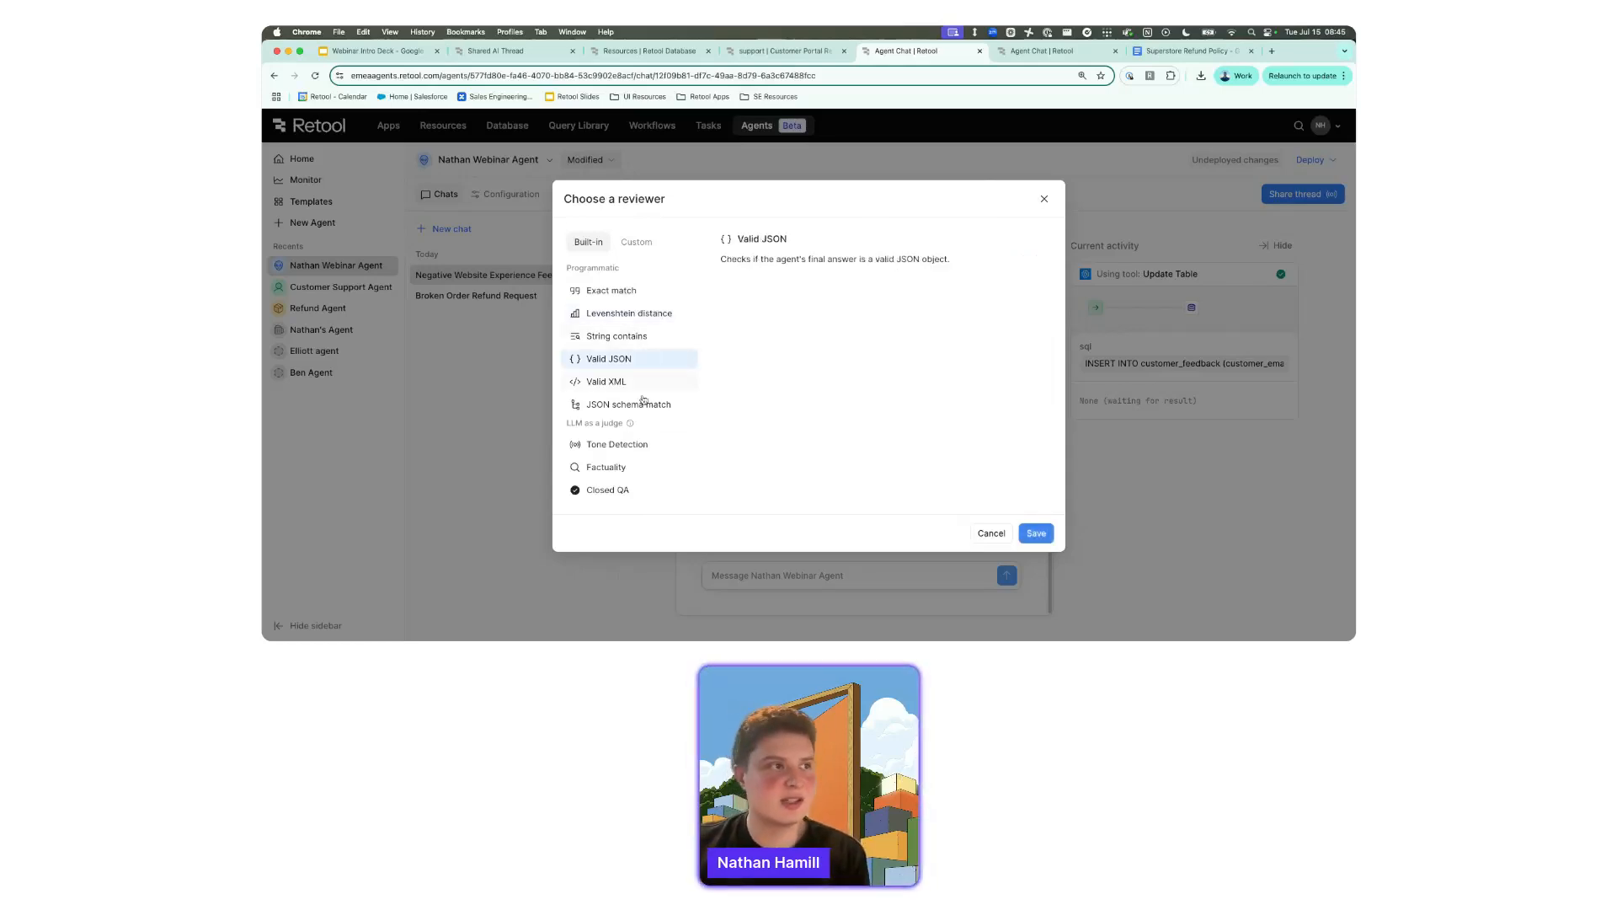
# Try a Tone Detection reviewer with the prompt "Is the following kind, helpful, and reassuring?" and check its choice scores.
pyautogui.click(648, 451)
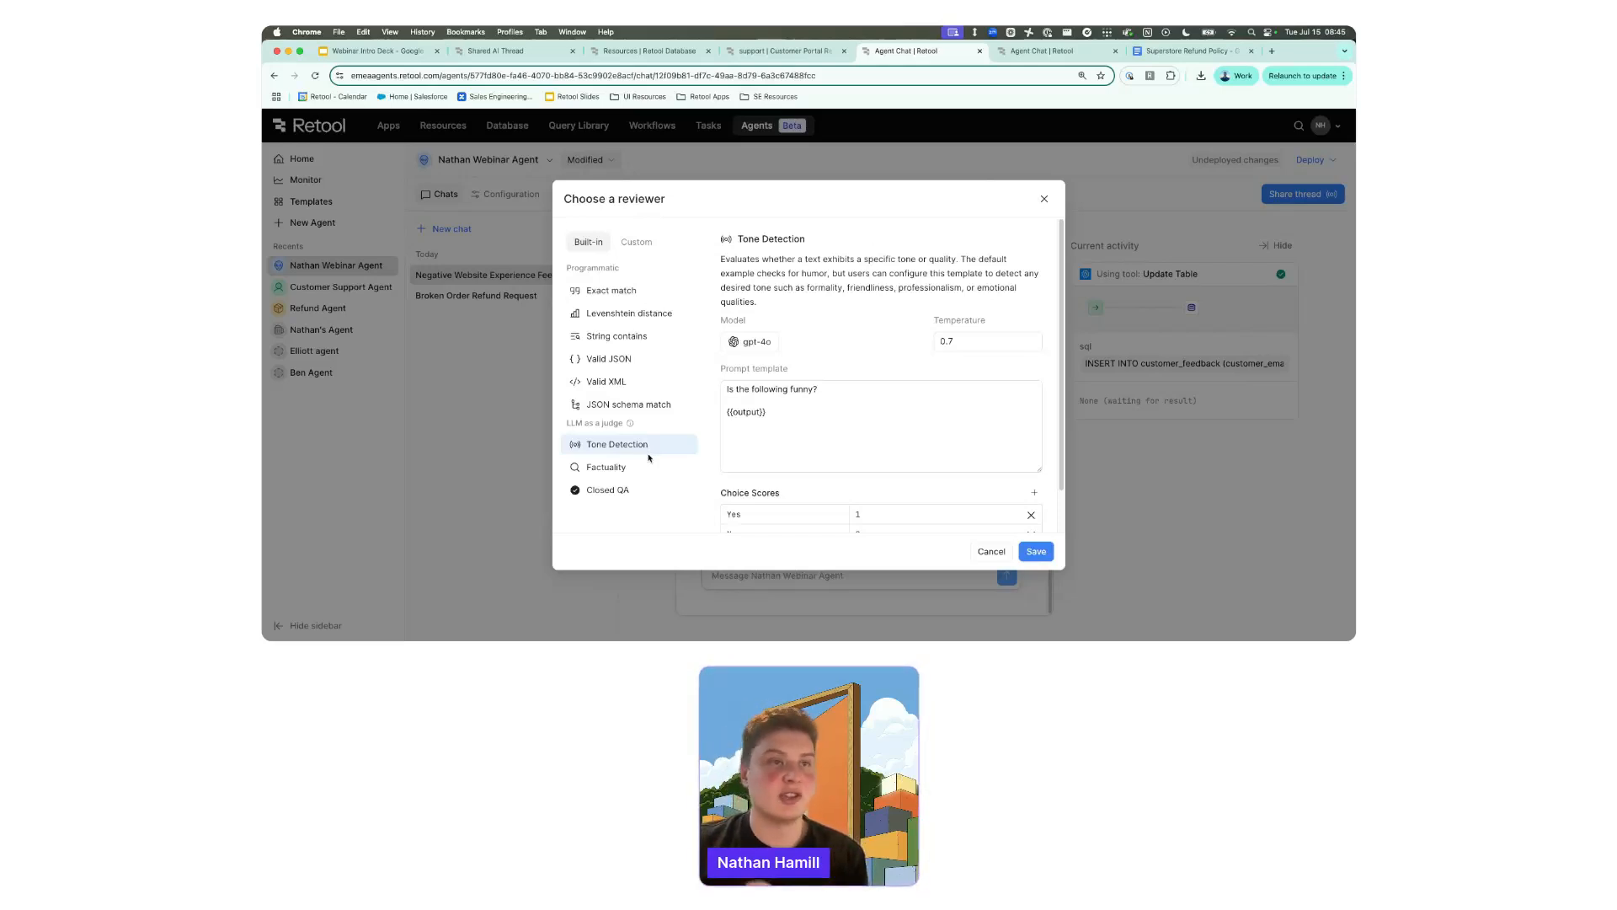
pyautogui.doubleClick(802, 388)
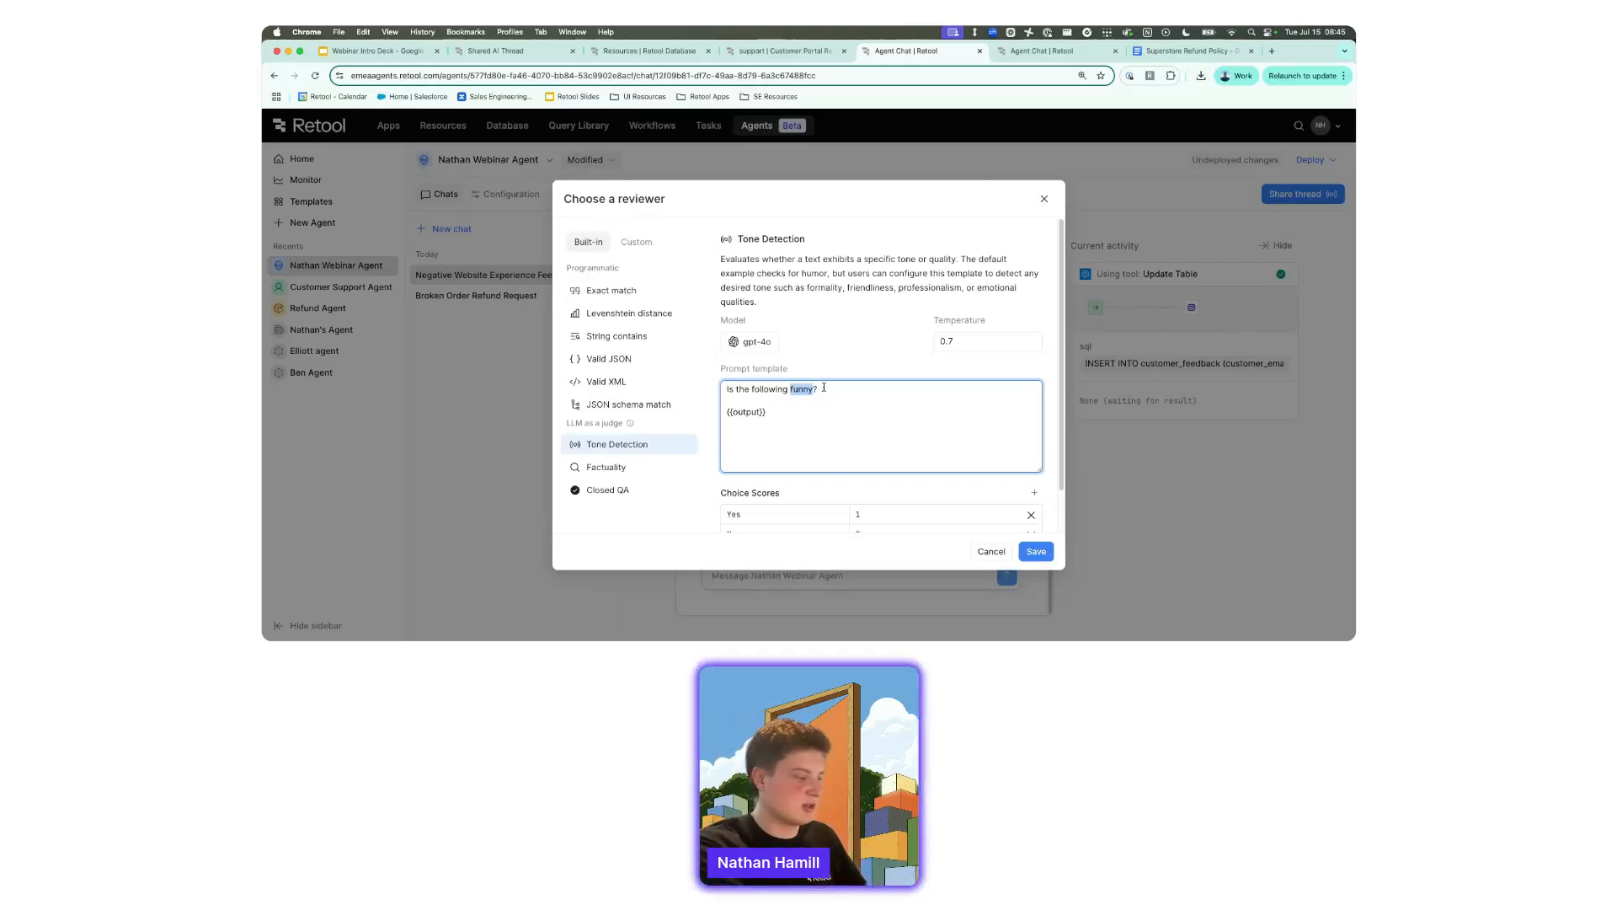
pyautogui.write('kind, helpful, and reassurinhg')
pyautogui.press('BackSpace')
pyautogui.press('BackSpace')
pyautogui.write('g')
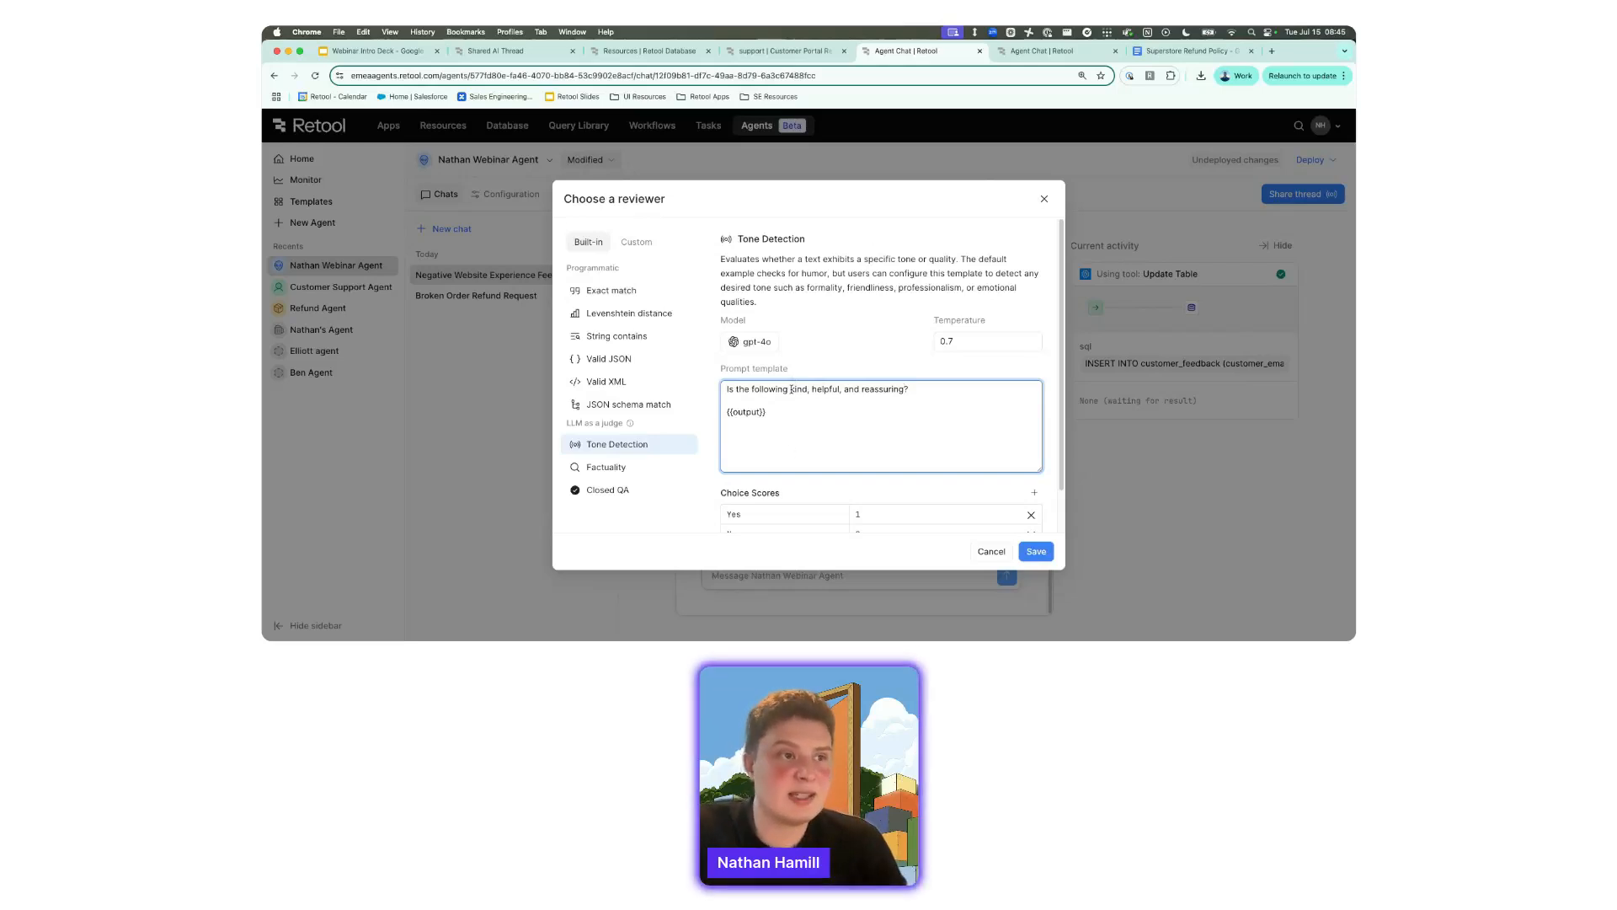
pyautogui.scroll(-2, 791, 433)
pyautogui.click(866, 469)
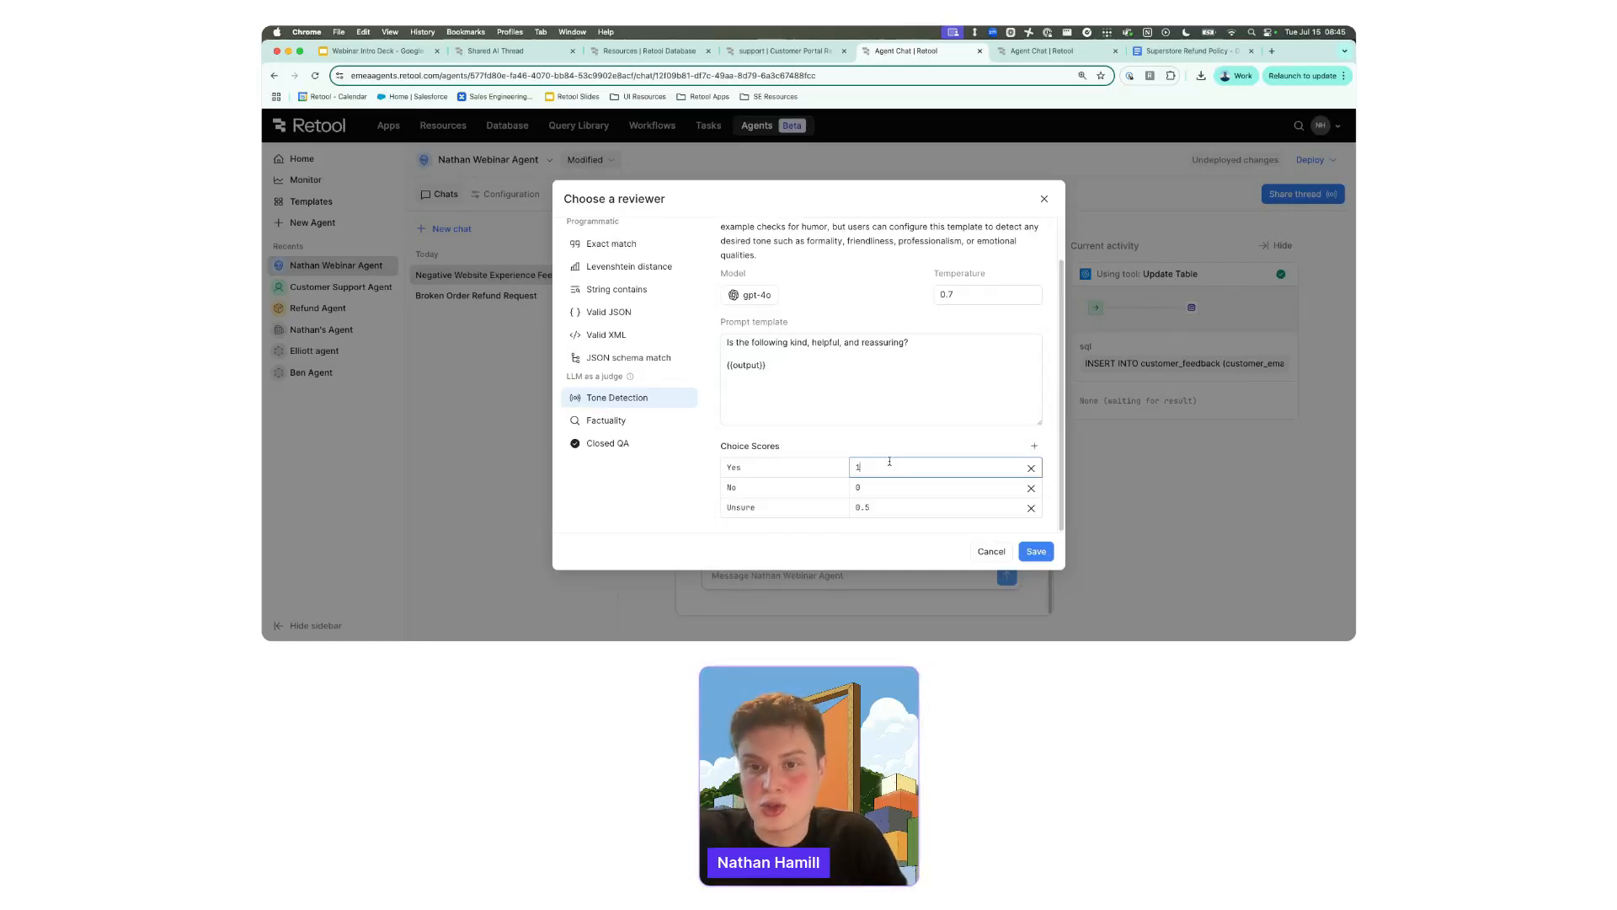
pyautogui.moveTo(904, 386); pyautogui.dragTo(727, 336)
pyautogui.click(767, 363)
pyautogui.scroll(2, 767, 363)
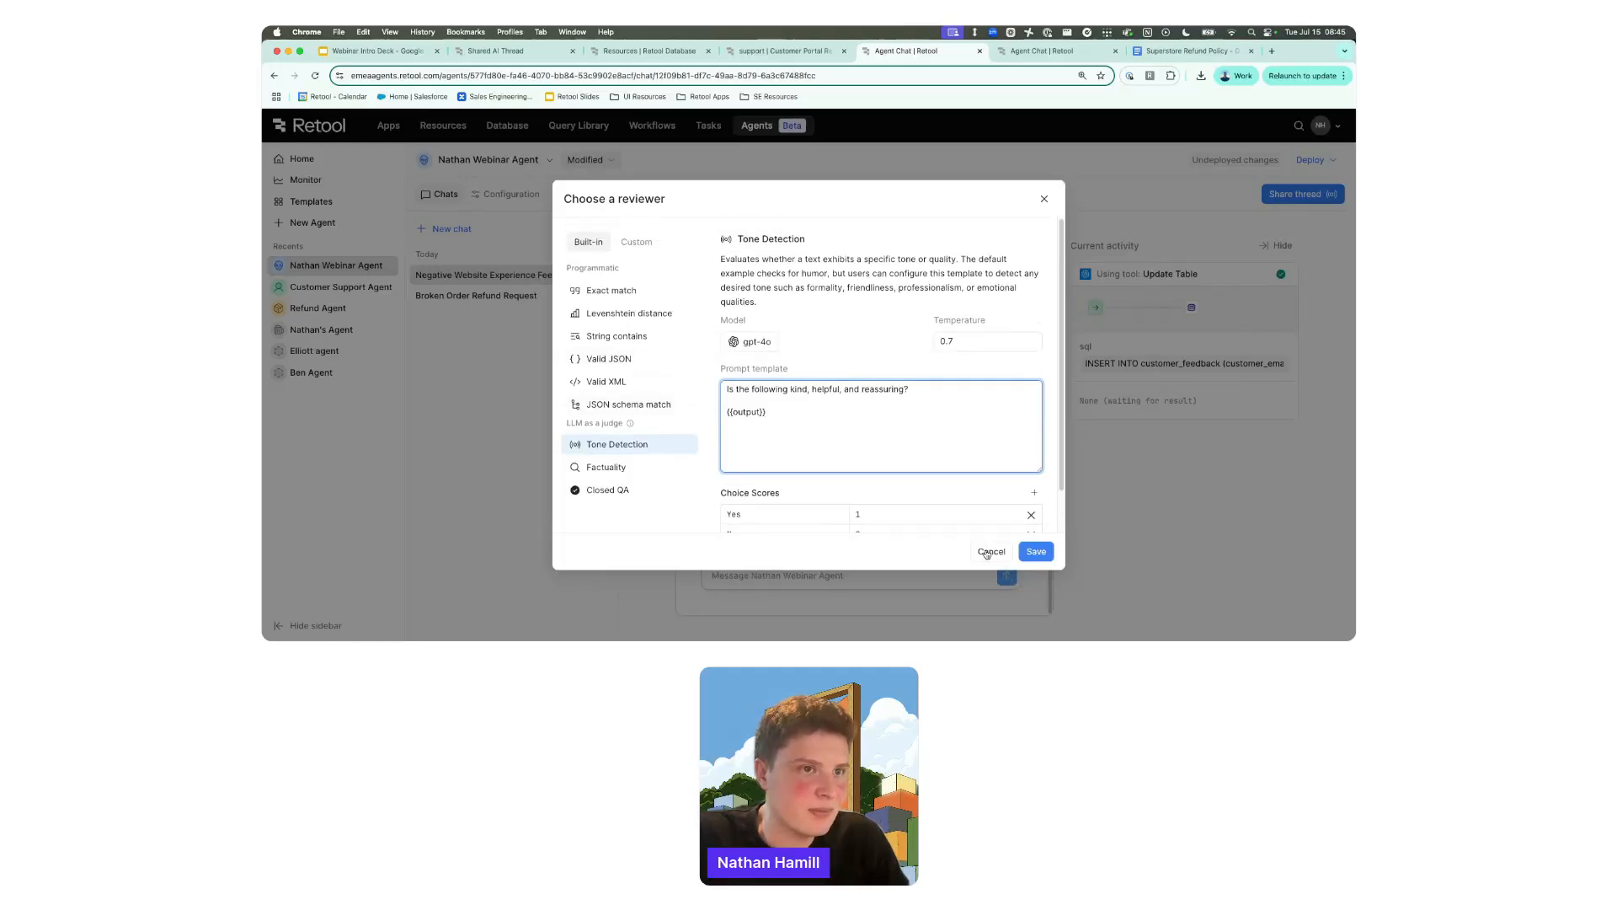
pyautogui.click(990, 551)
# Create the test case as a Tool choice expecting Get Table Schema with table_name set to superstore_orders.
pyautogui.click(714, 385)
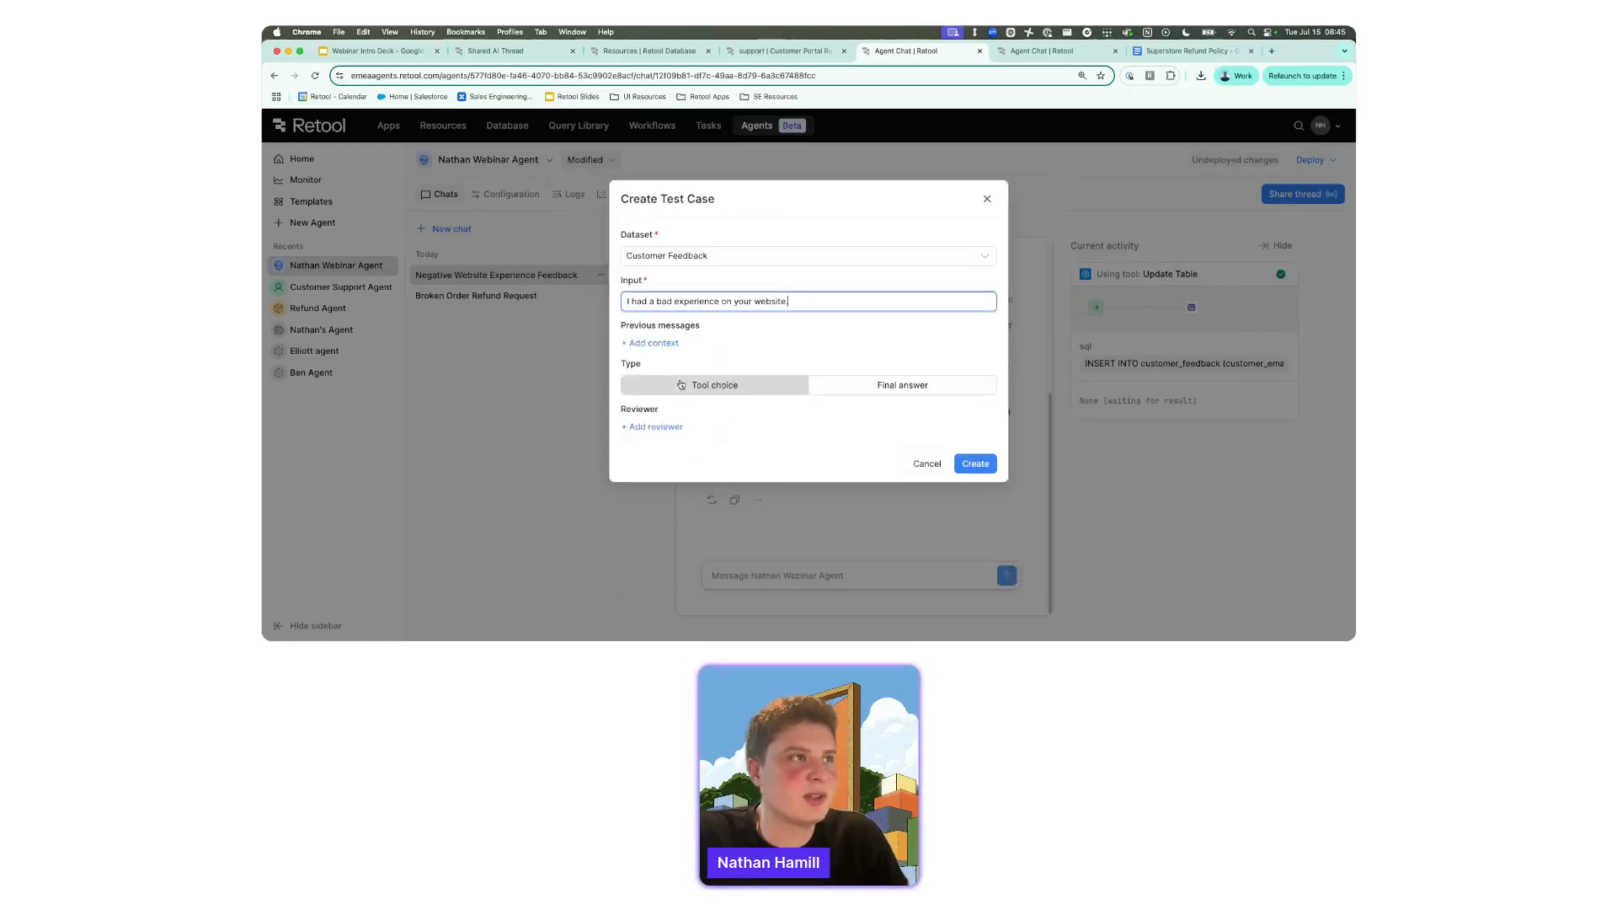
pyautogui.click(778, 429)
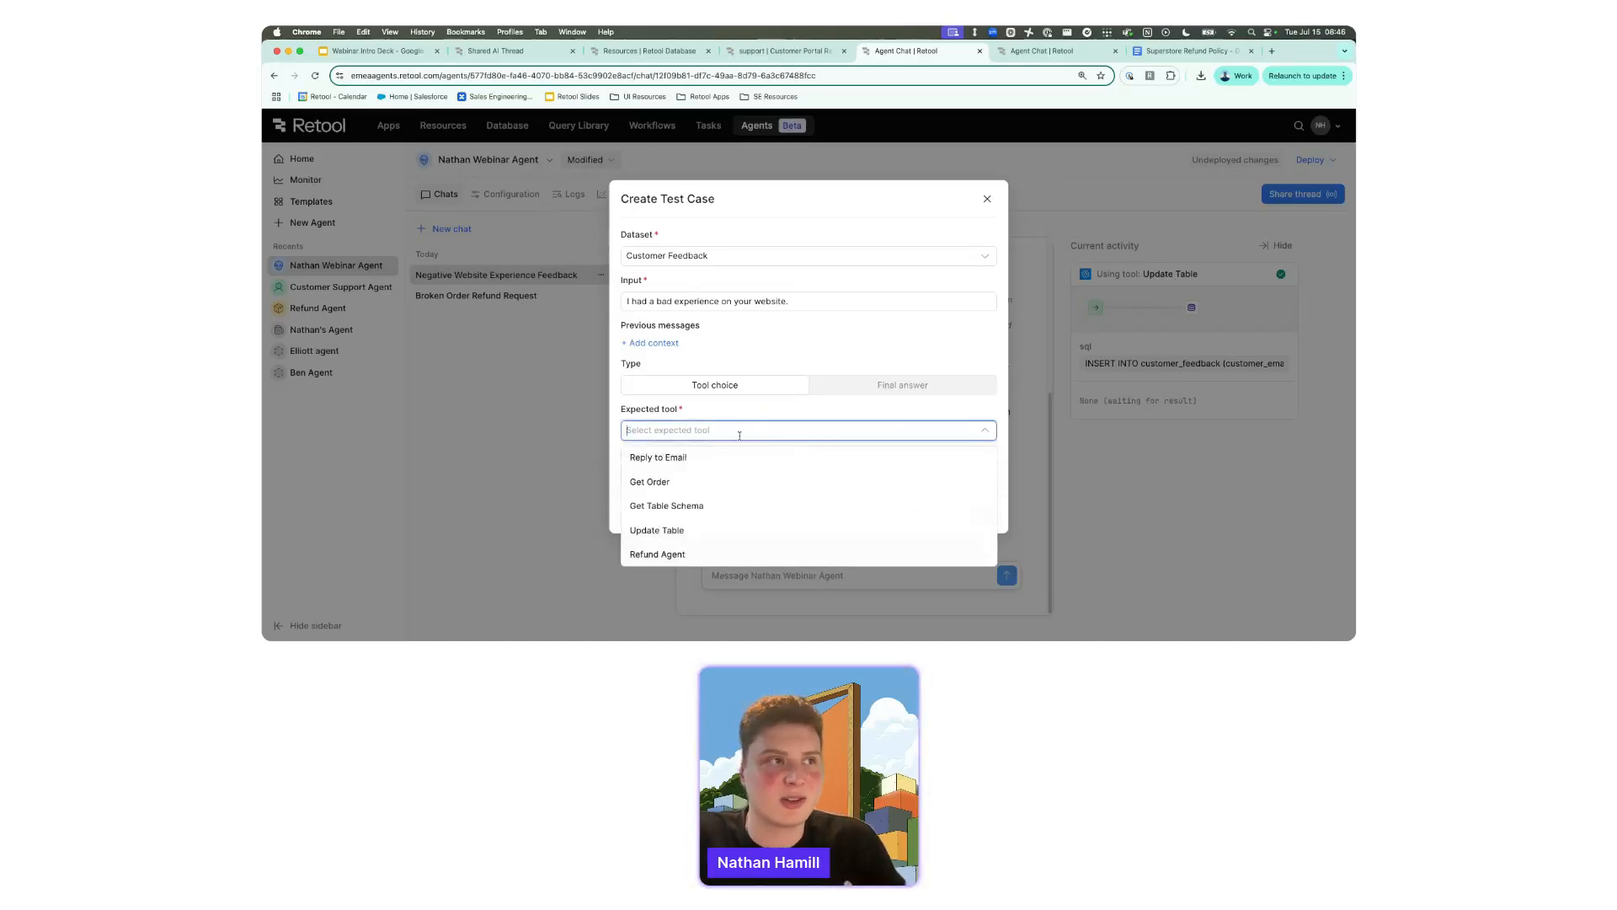
pyautogui.click(720, 512)
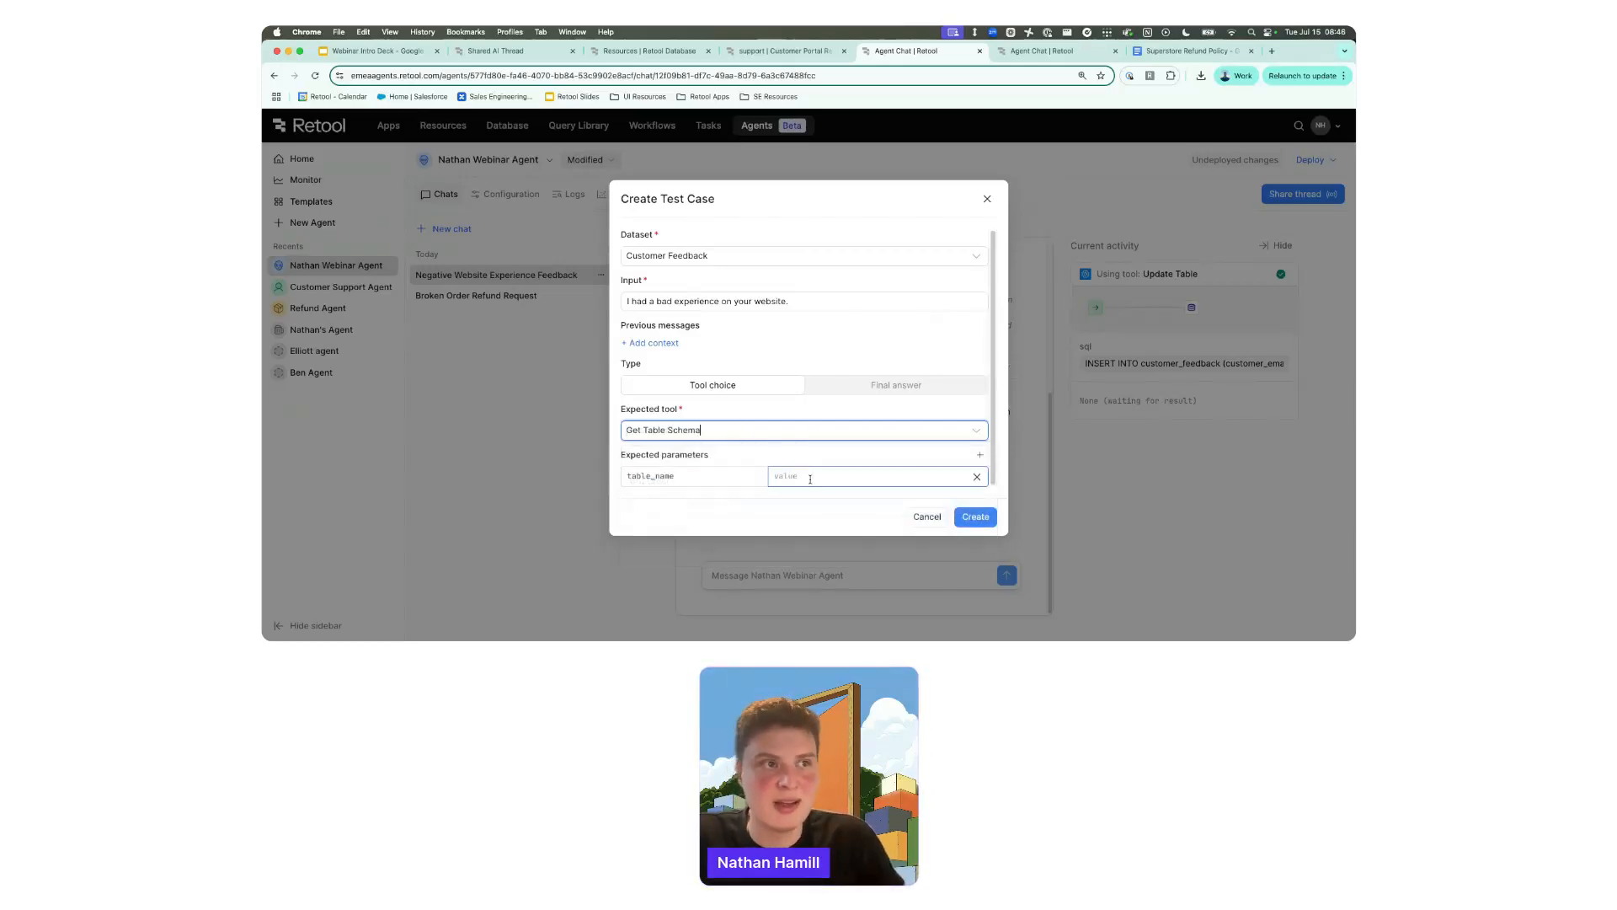
pyautogui.click(795, 451)
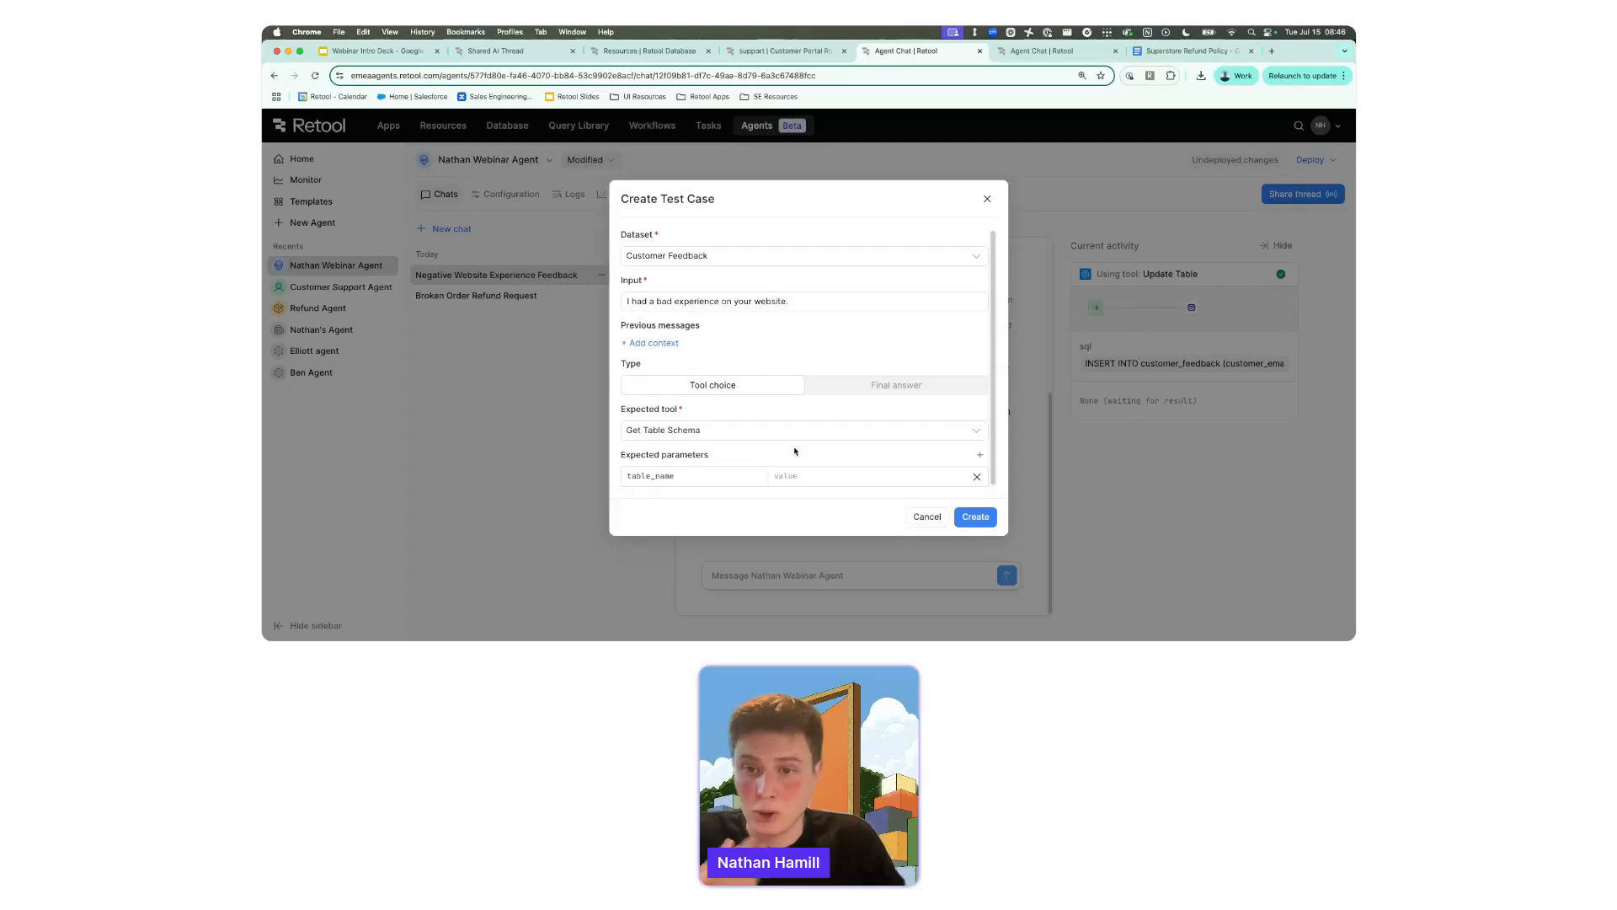
pyautogui.click(795, 474)
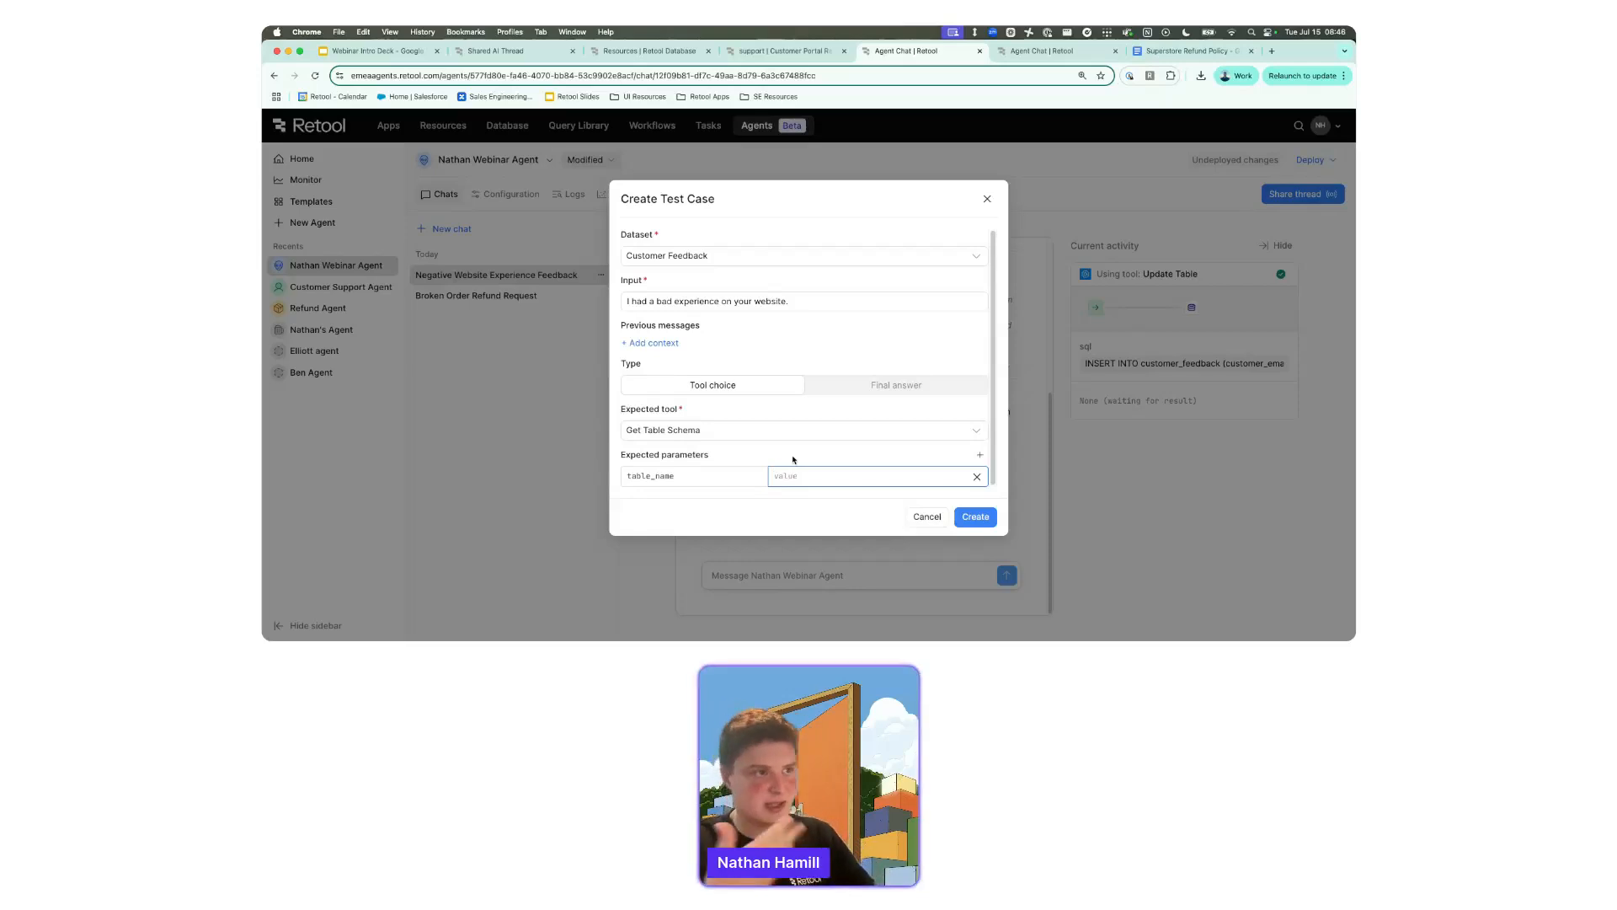
pyautogui.write('superst')
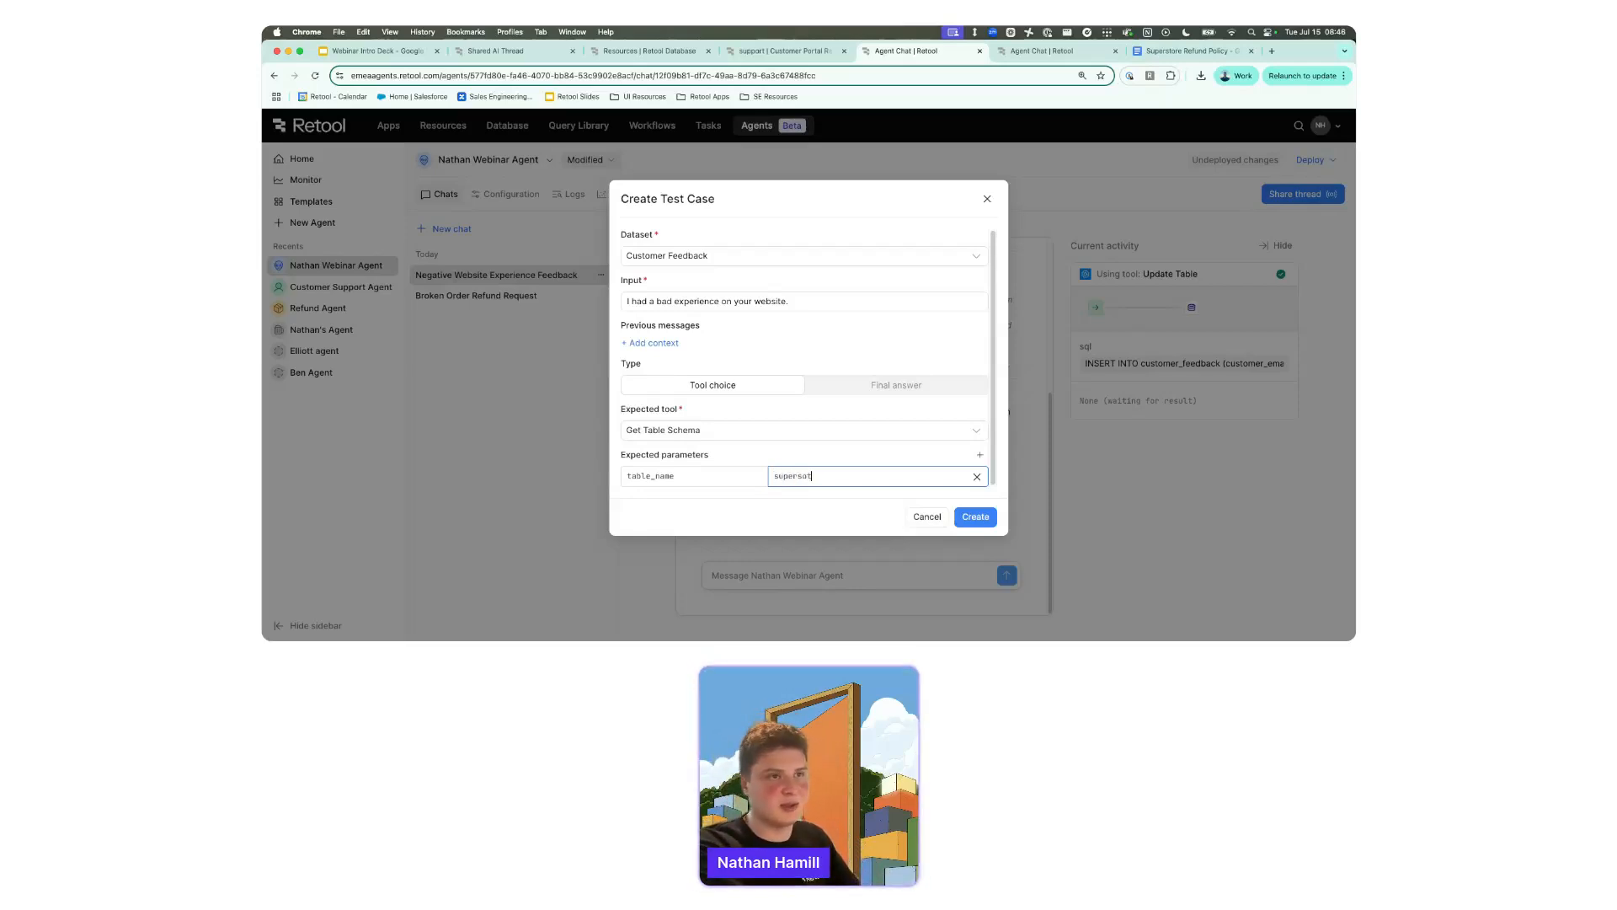
pyautogui.write('ore')
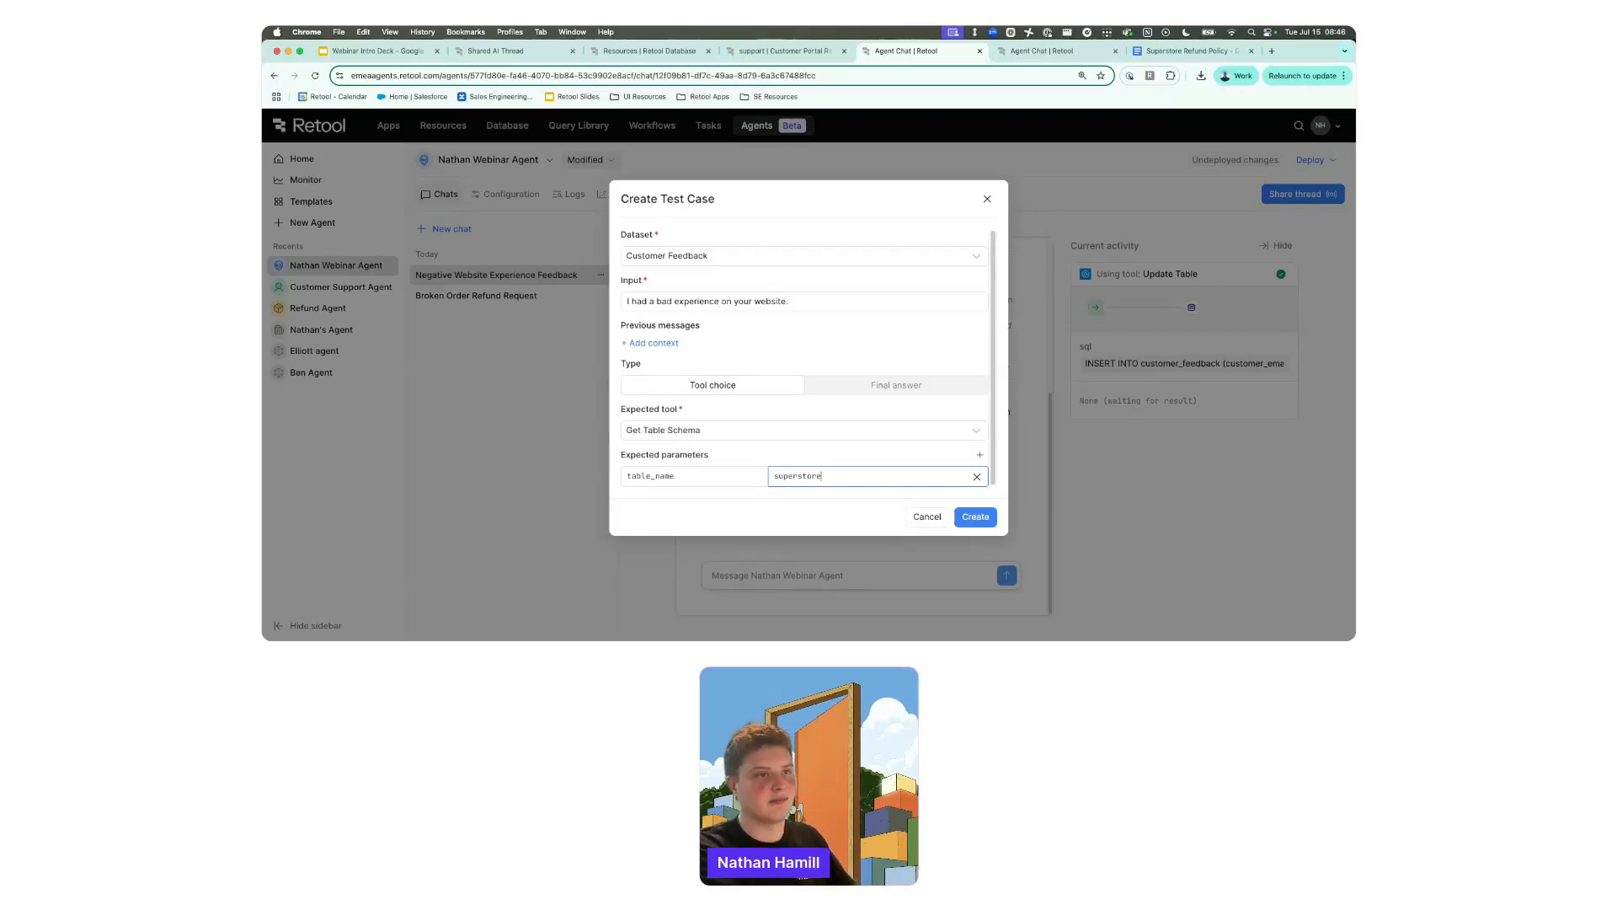
pyautogui.write('_orders')
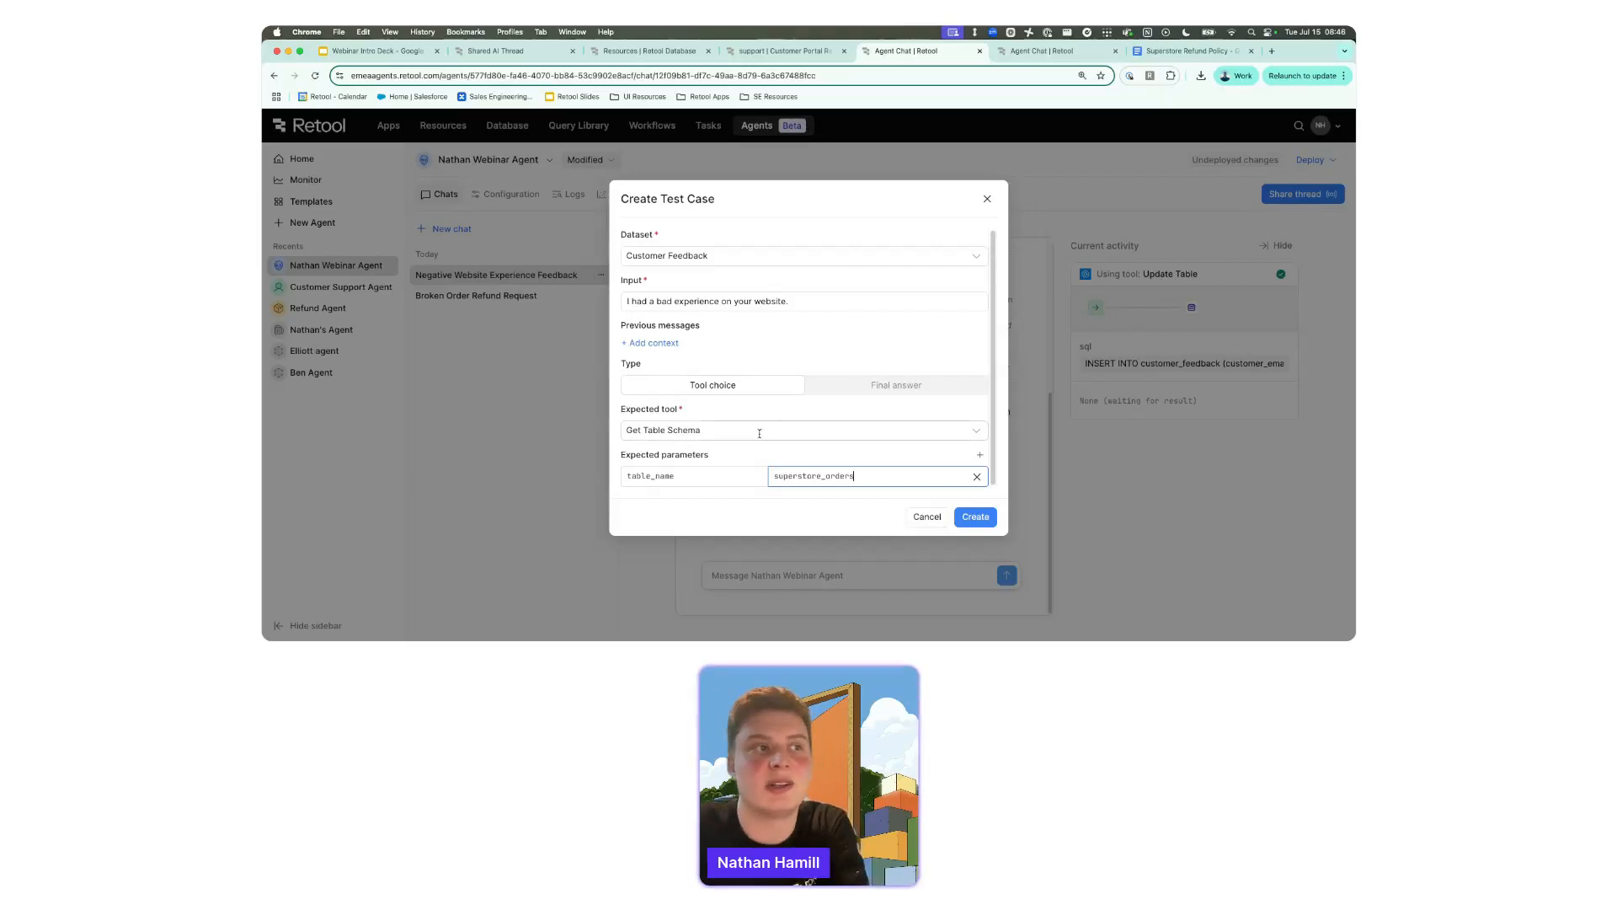
pyautogui.click(968, 518)
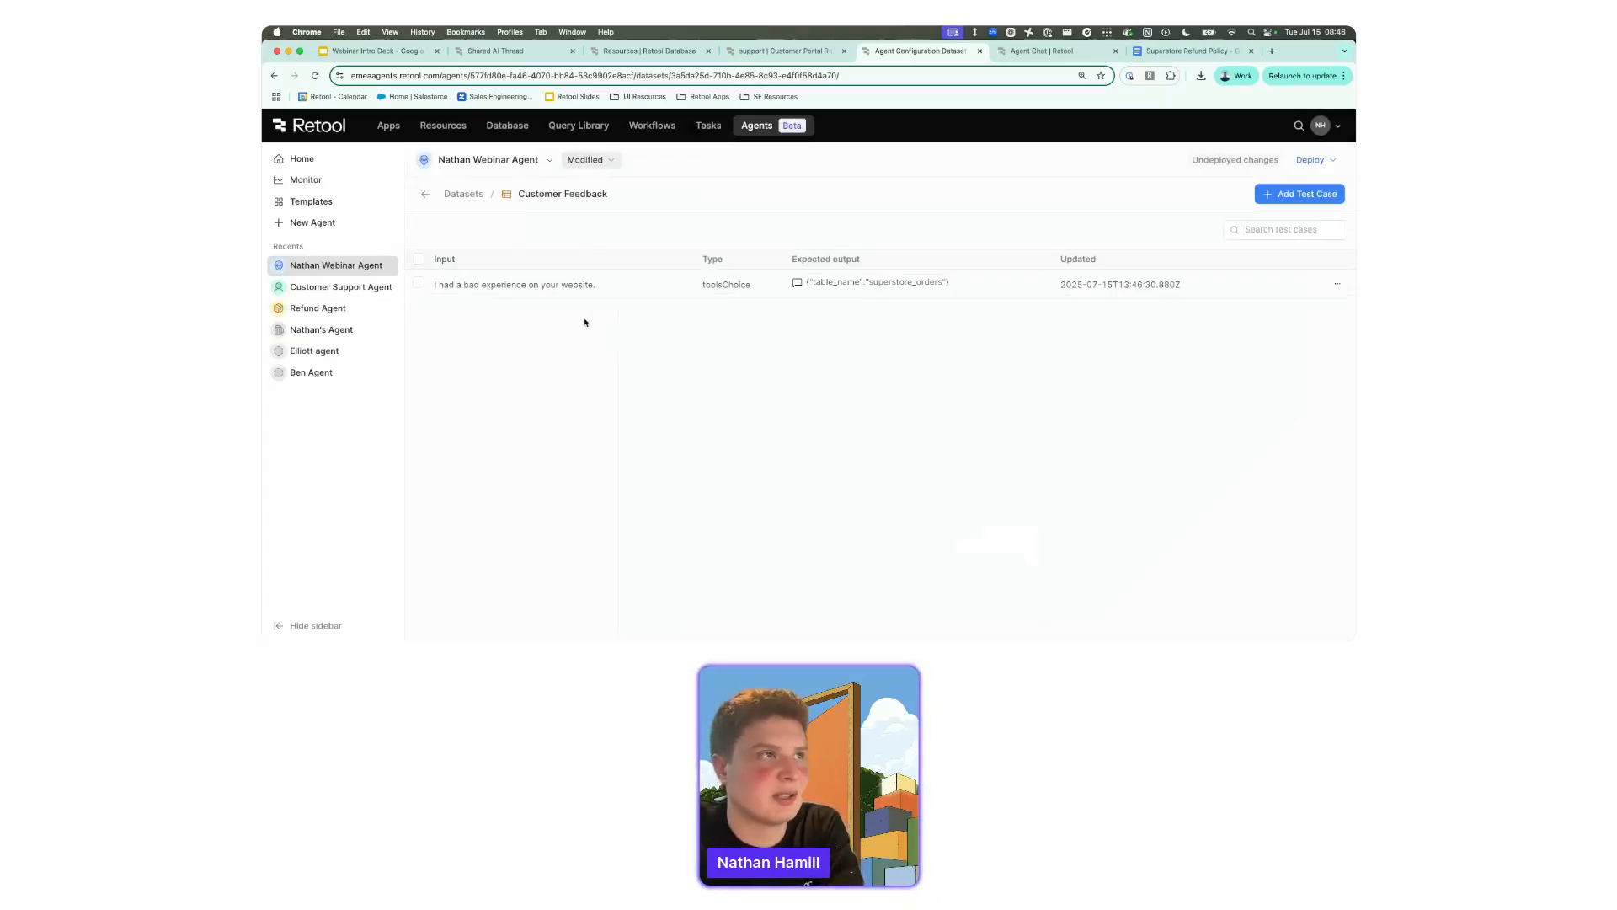
# Run an eval named "customer feedback evaluation" on the Customer Feedback dataset.
pyautogui.click(426, 199)
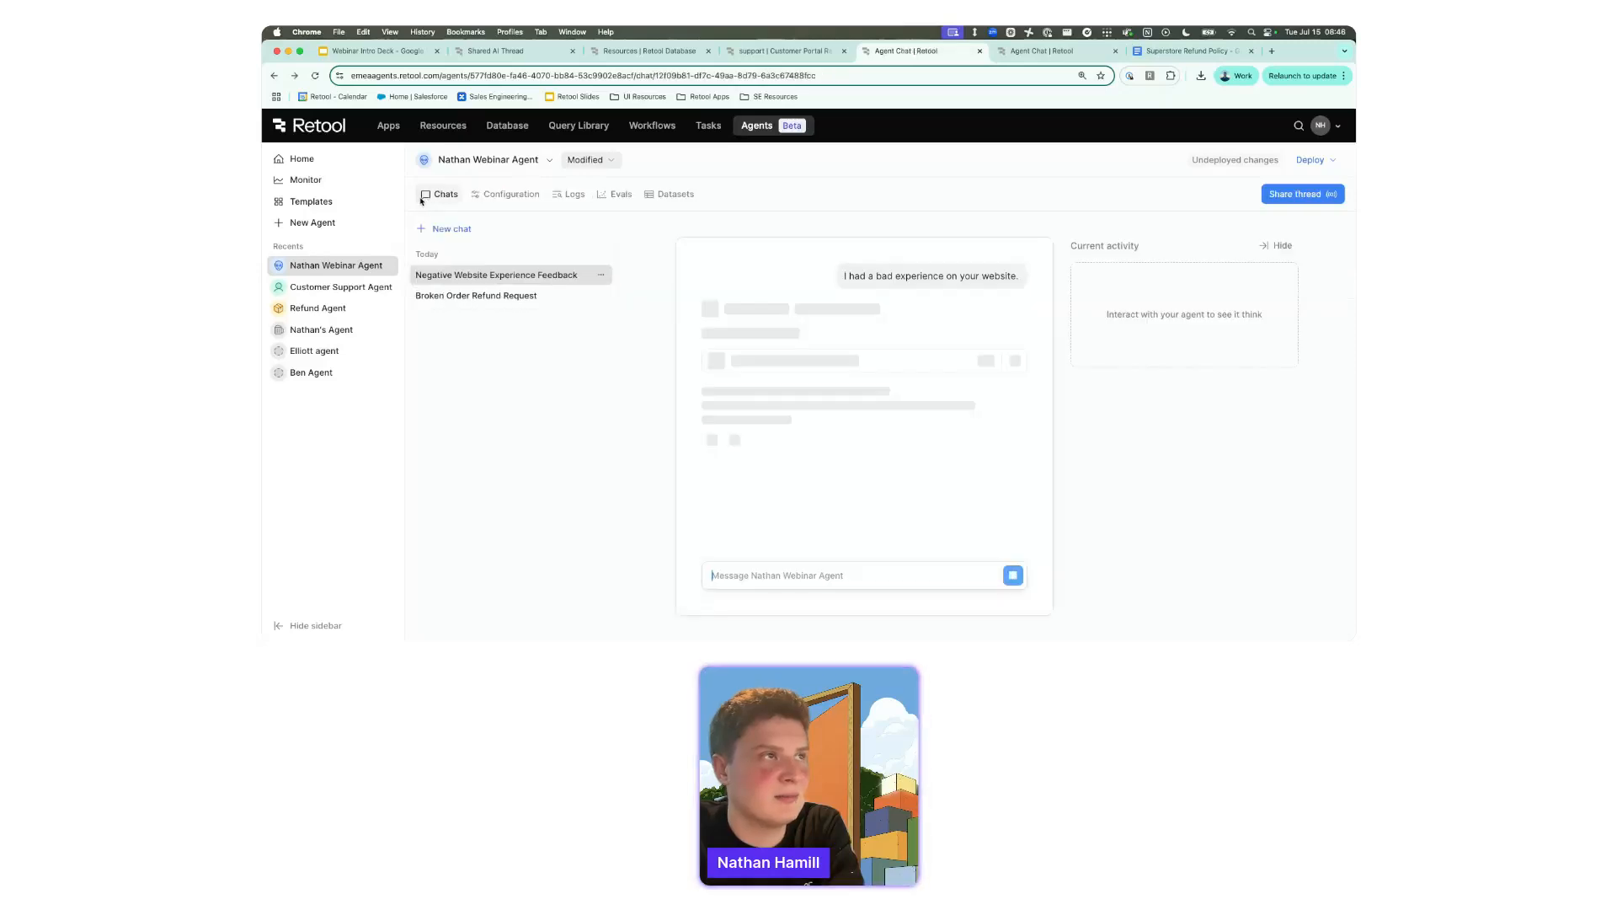
pyautogui.click(624, 196)
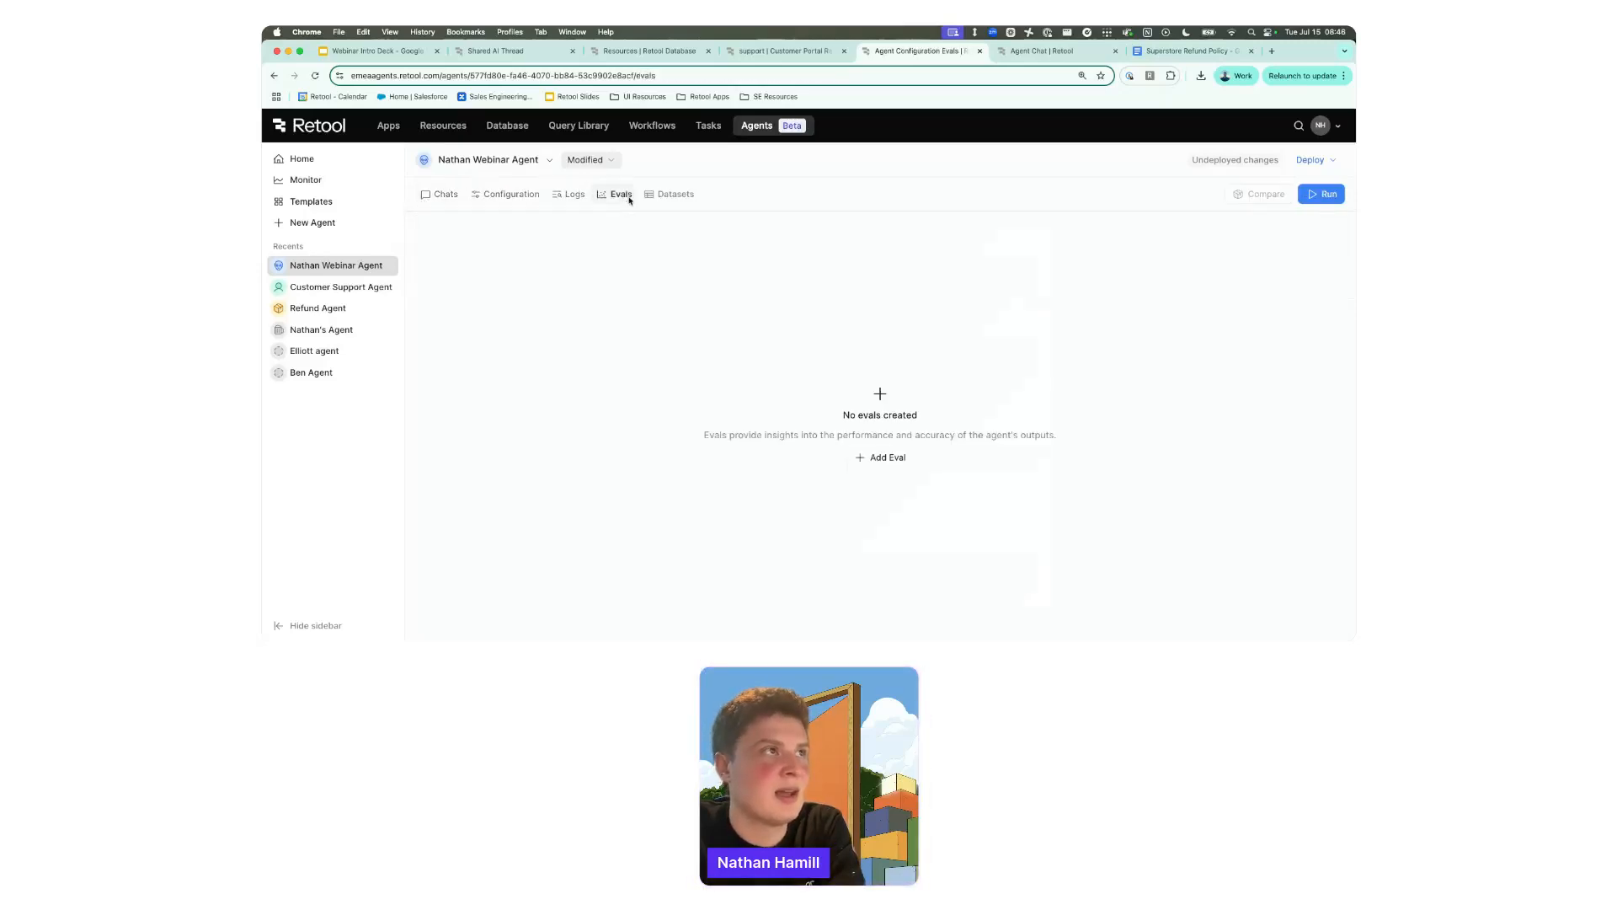
pyautogui.click(1324, 197)
pyautogui.click(708, 323)
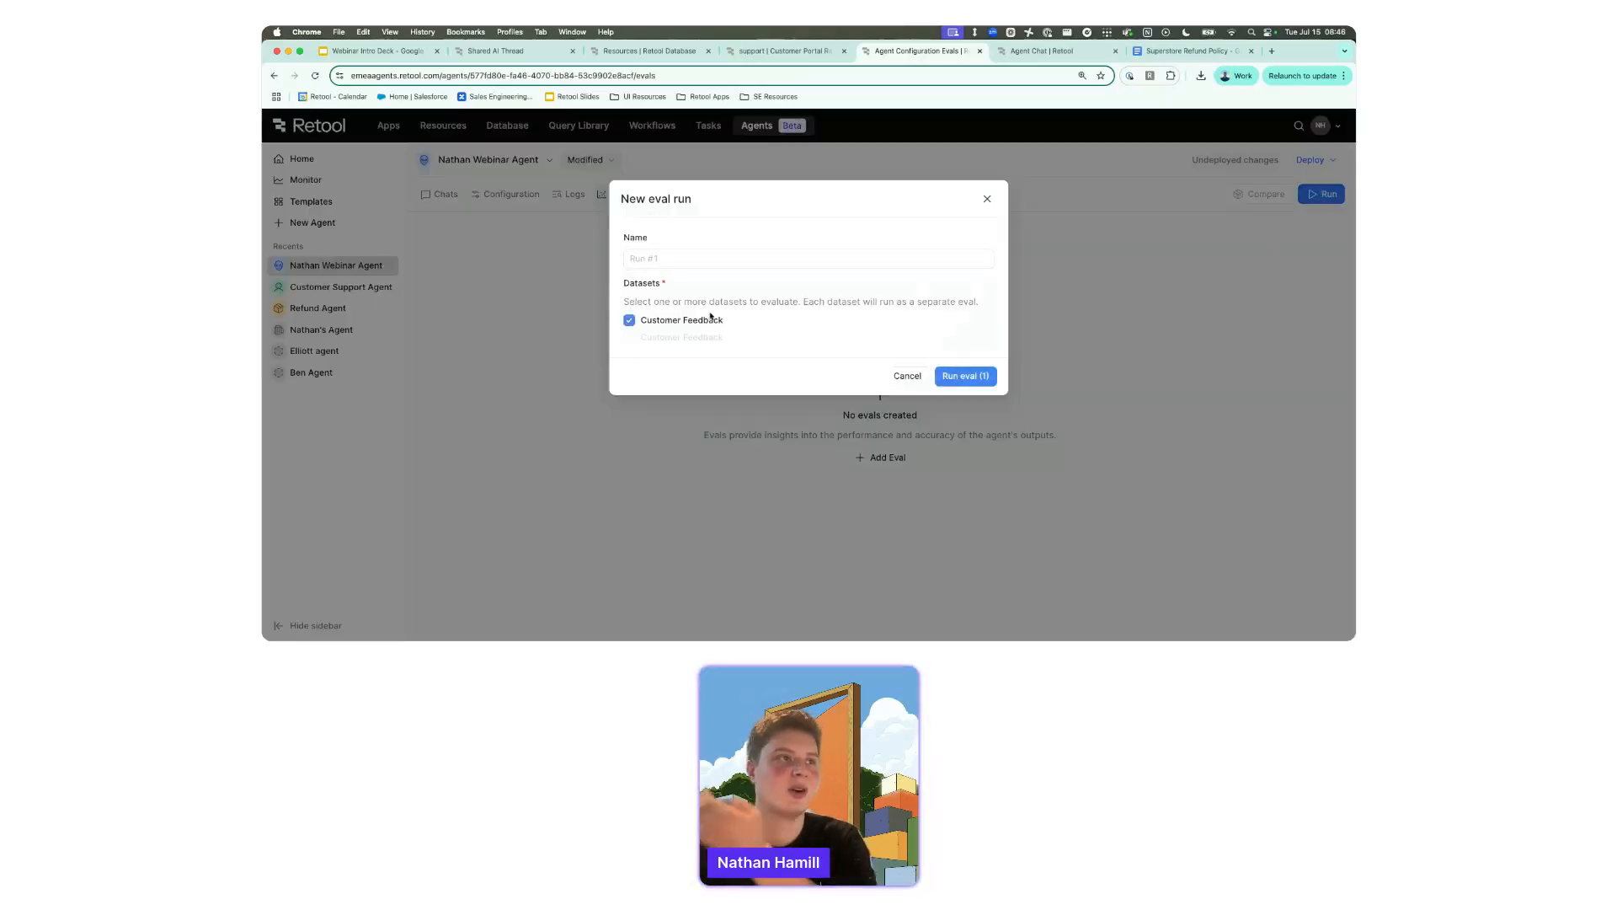
pyautogui.click(689, 264)
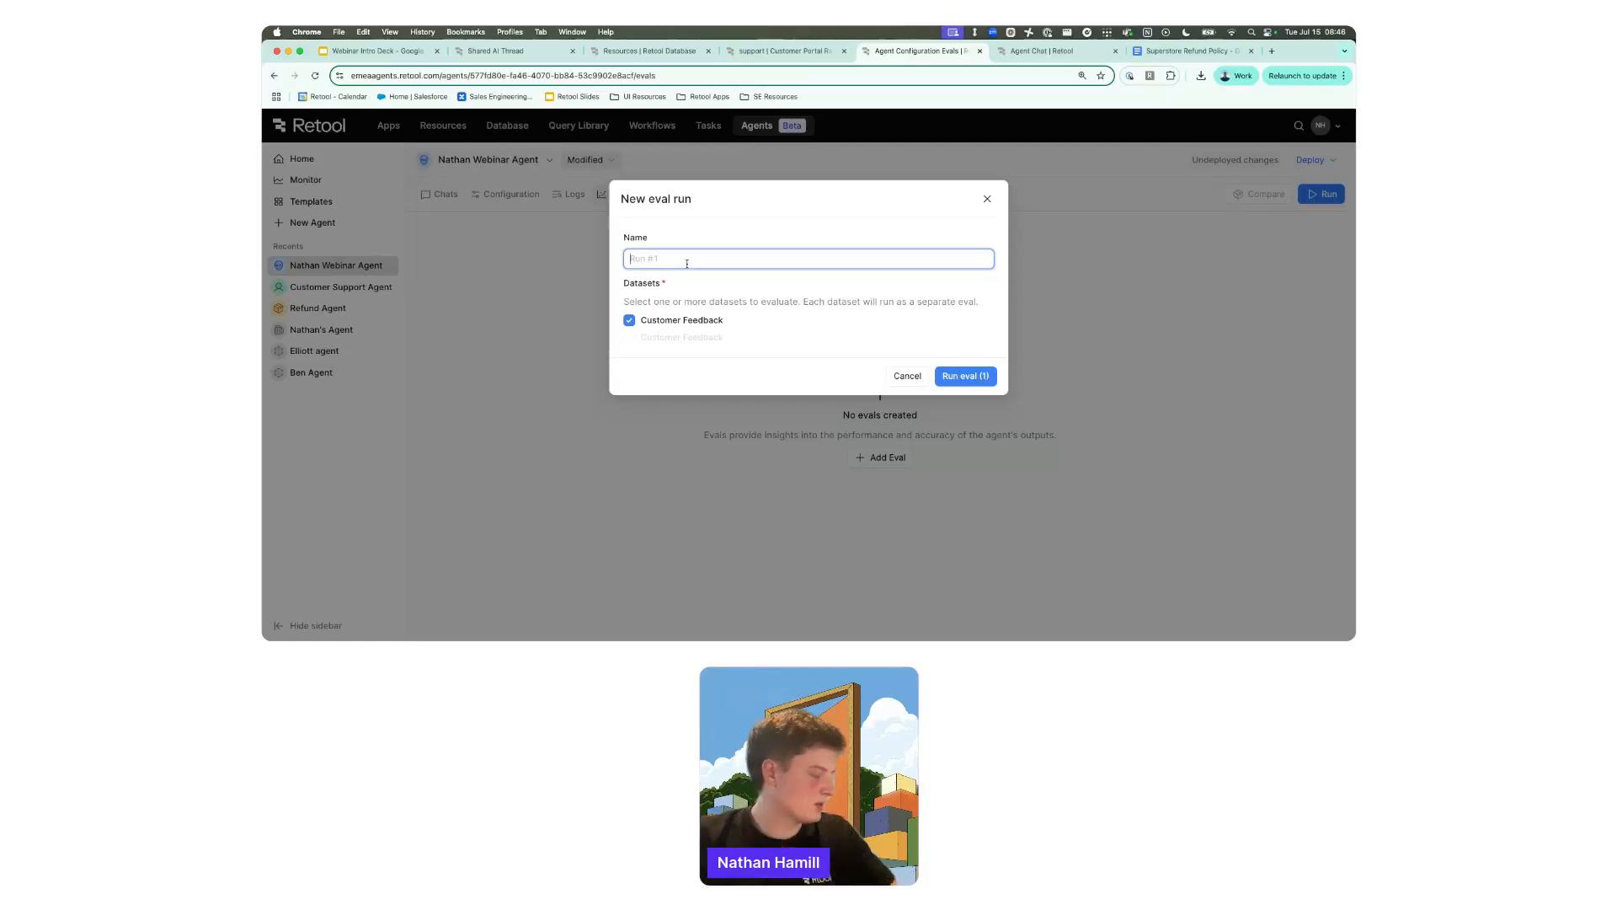
pyautogui.write('customer feedback evaluation')
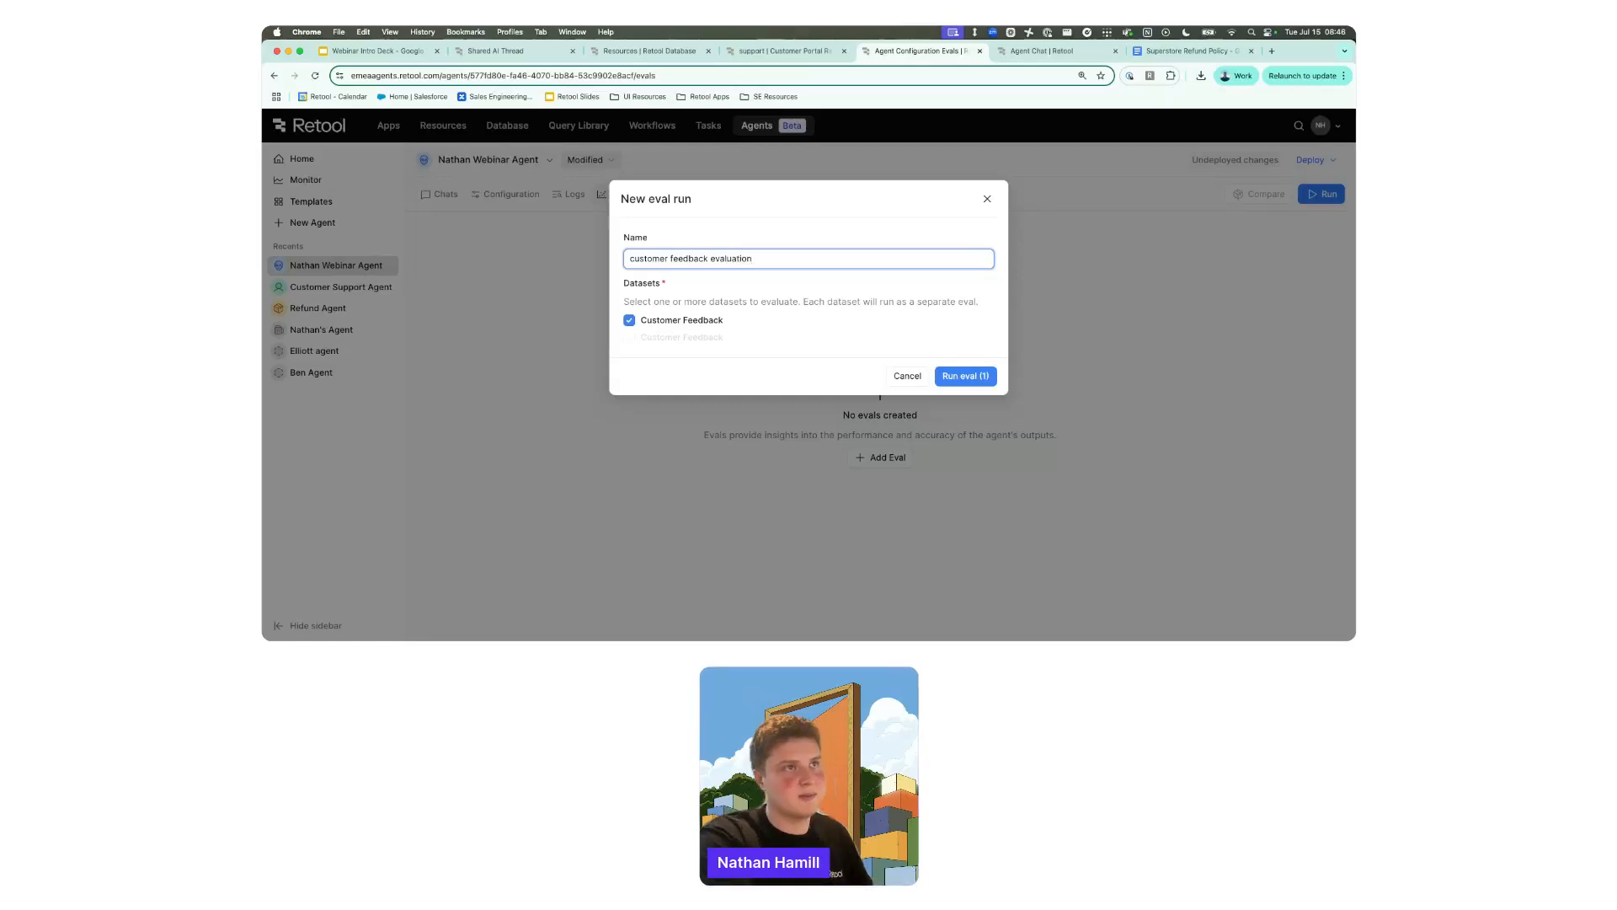
pyautogui.click(989, 376)
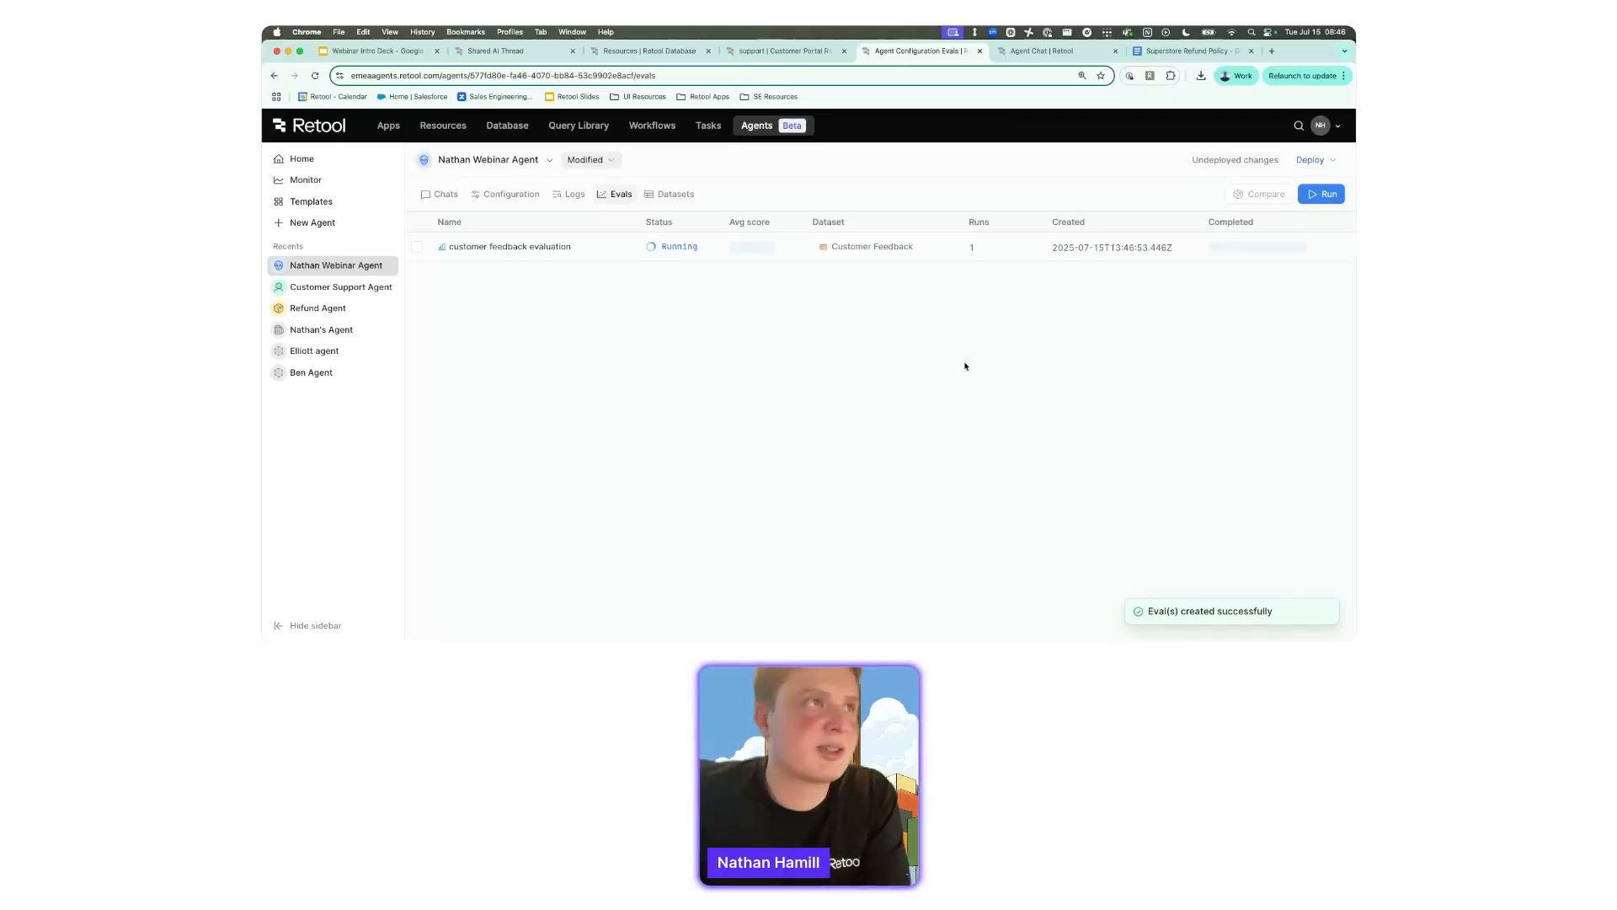
# Check the result of the customer feedback evaluation run and return to the evals overview or datasets list.
pyautogui.click(932, 262)
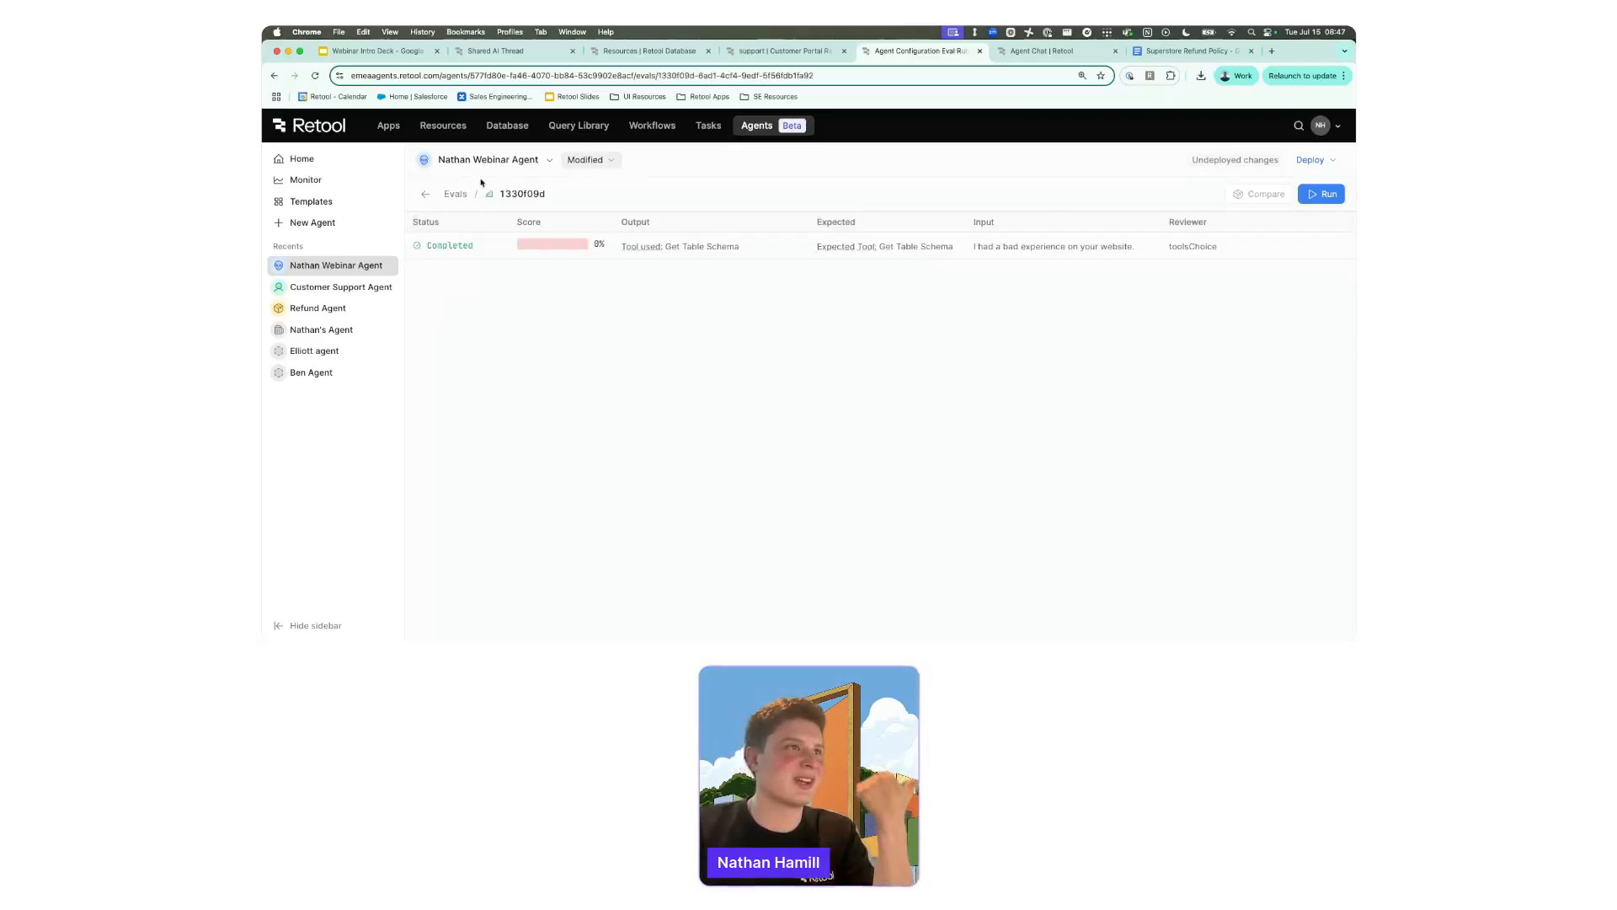
pyautogui.click(430, 196)
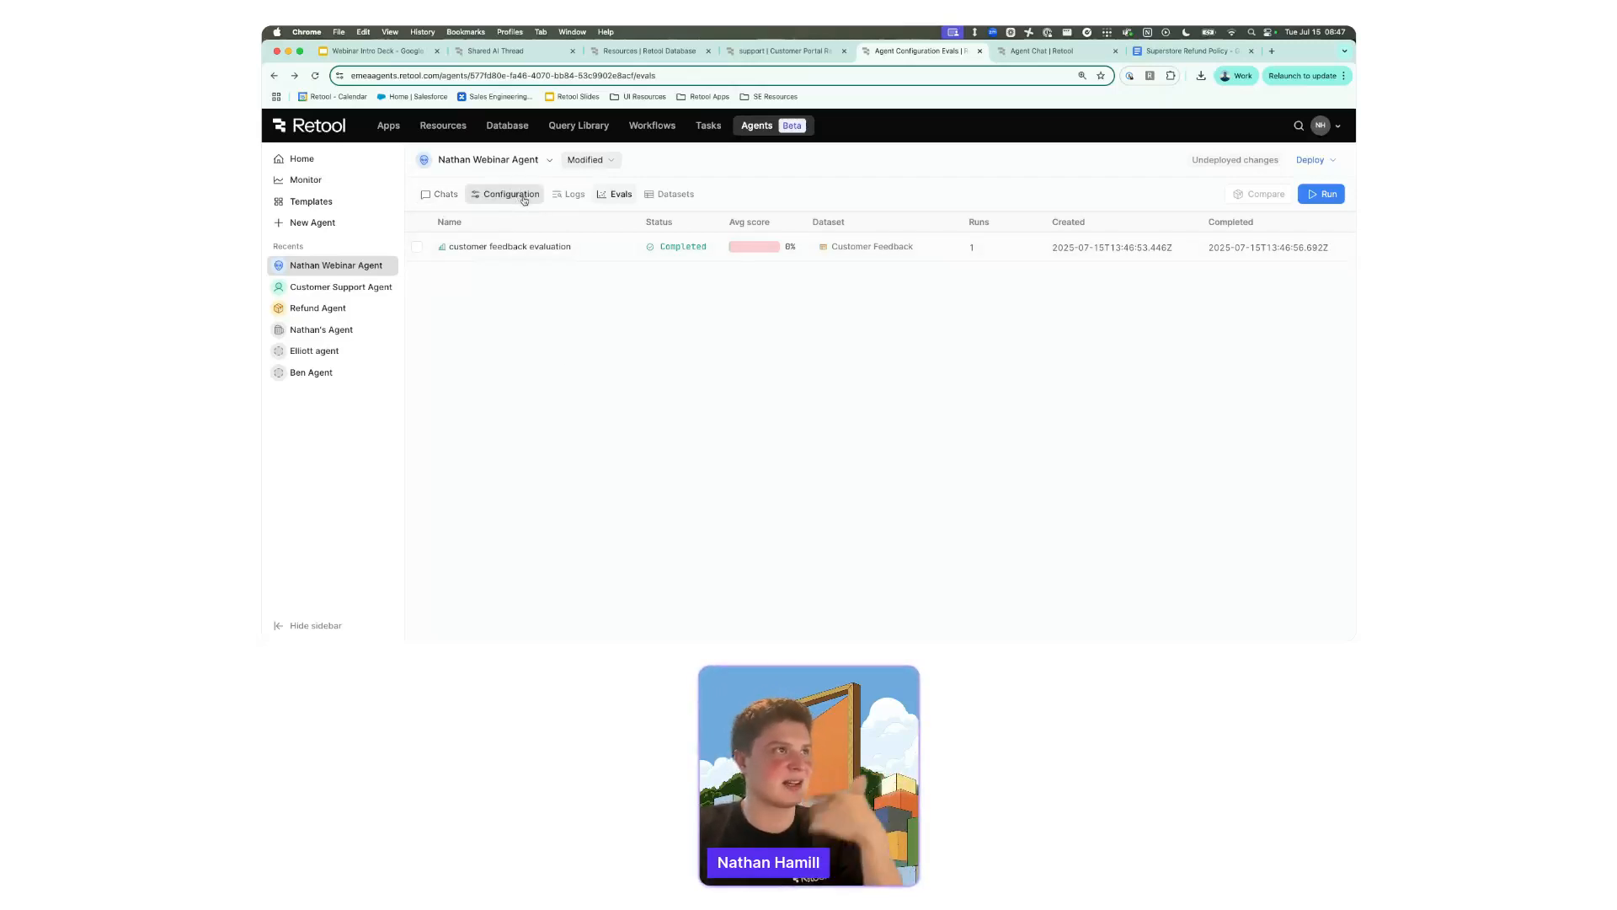
pyautogui.click(642, 194)
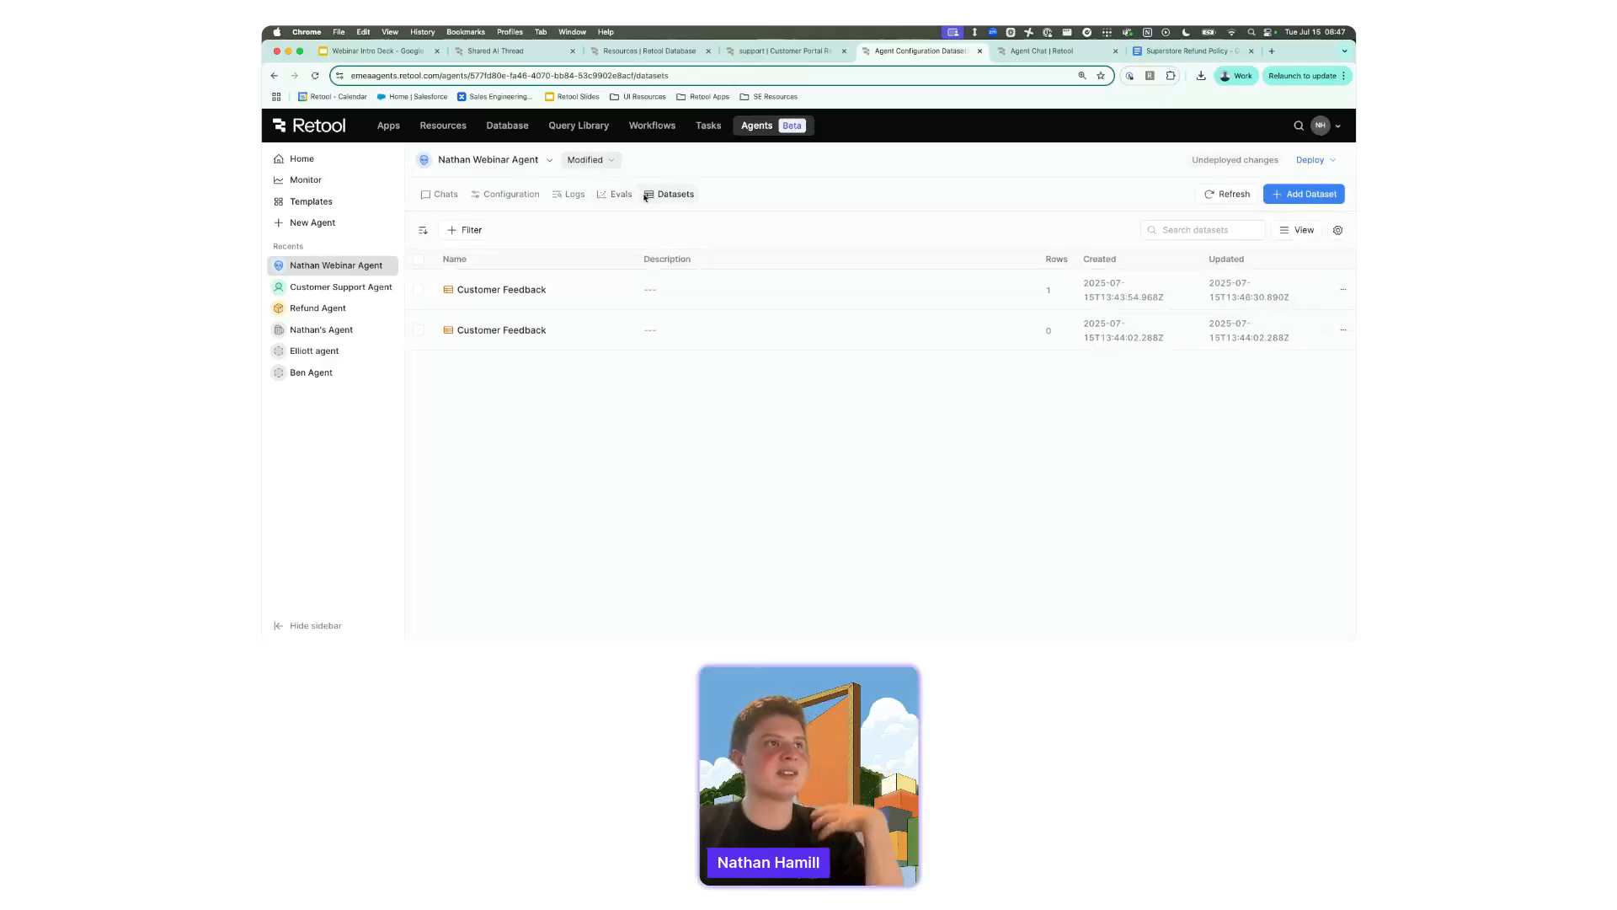
# Reload the agent page and open the Negative Website Experience Feedback chat.
pyautogui.click(316, 76)
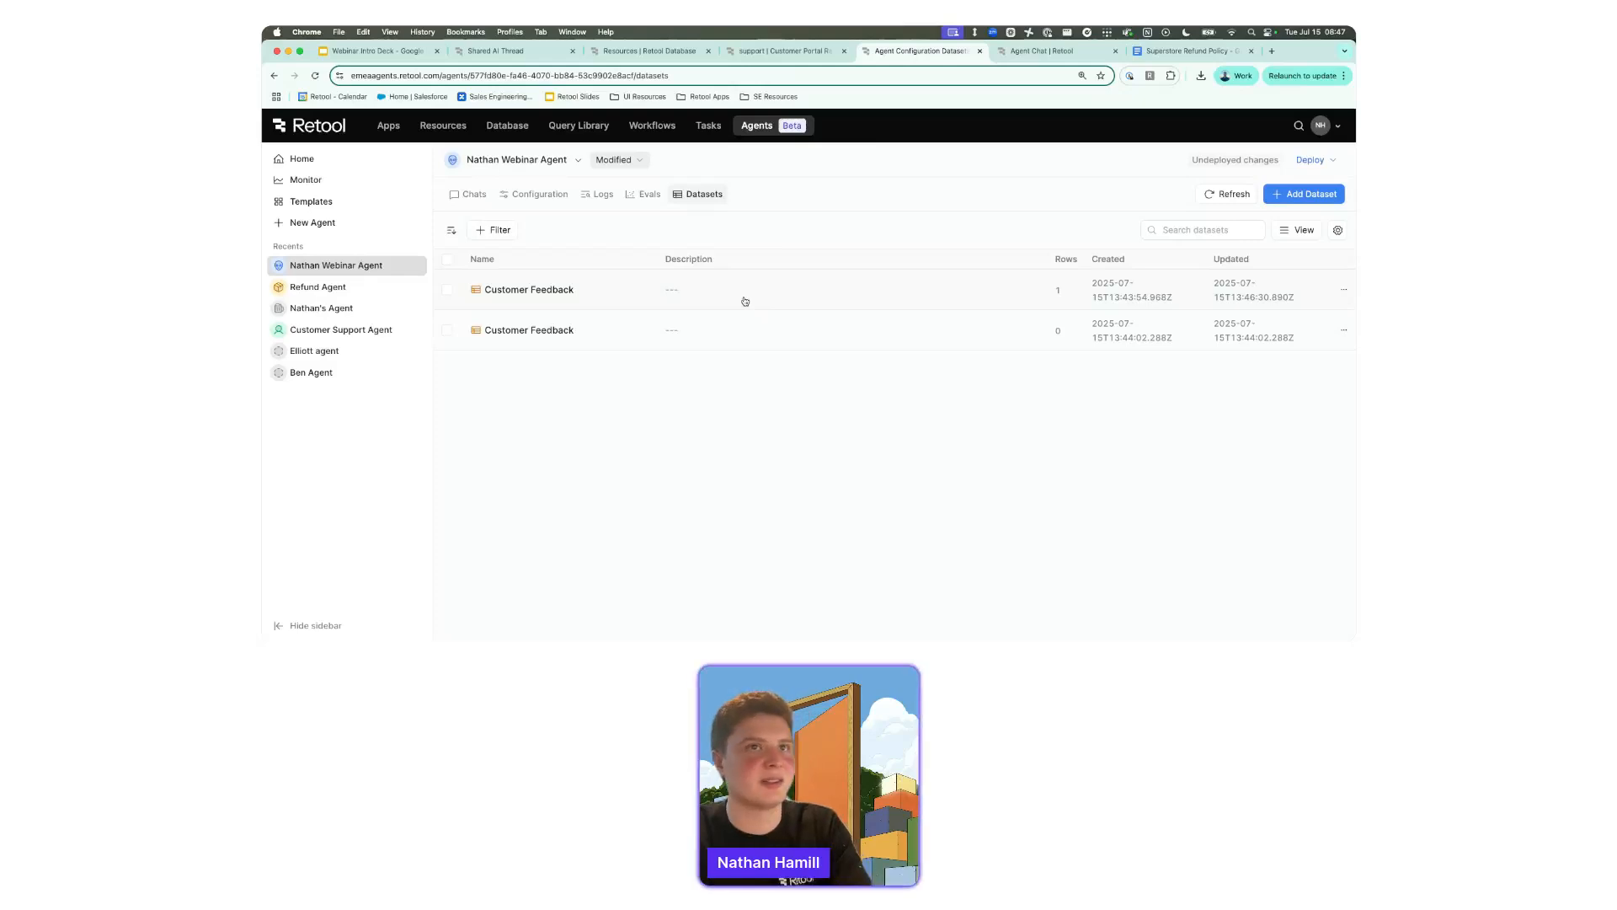
pyautogui.click(475, 195)
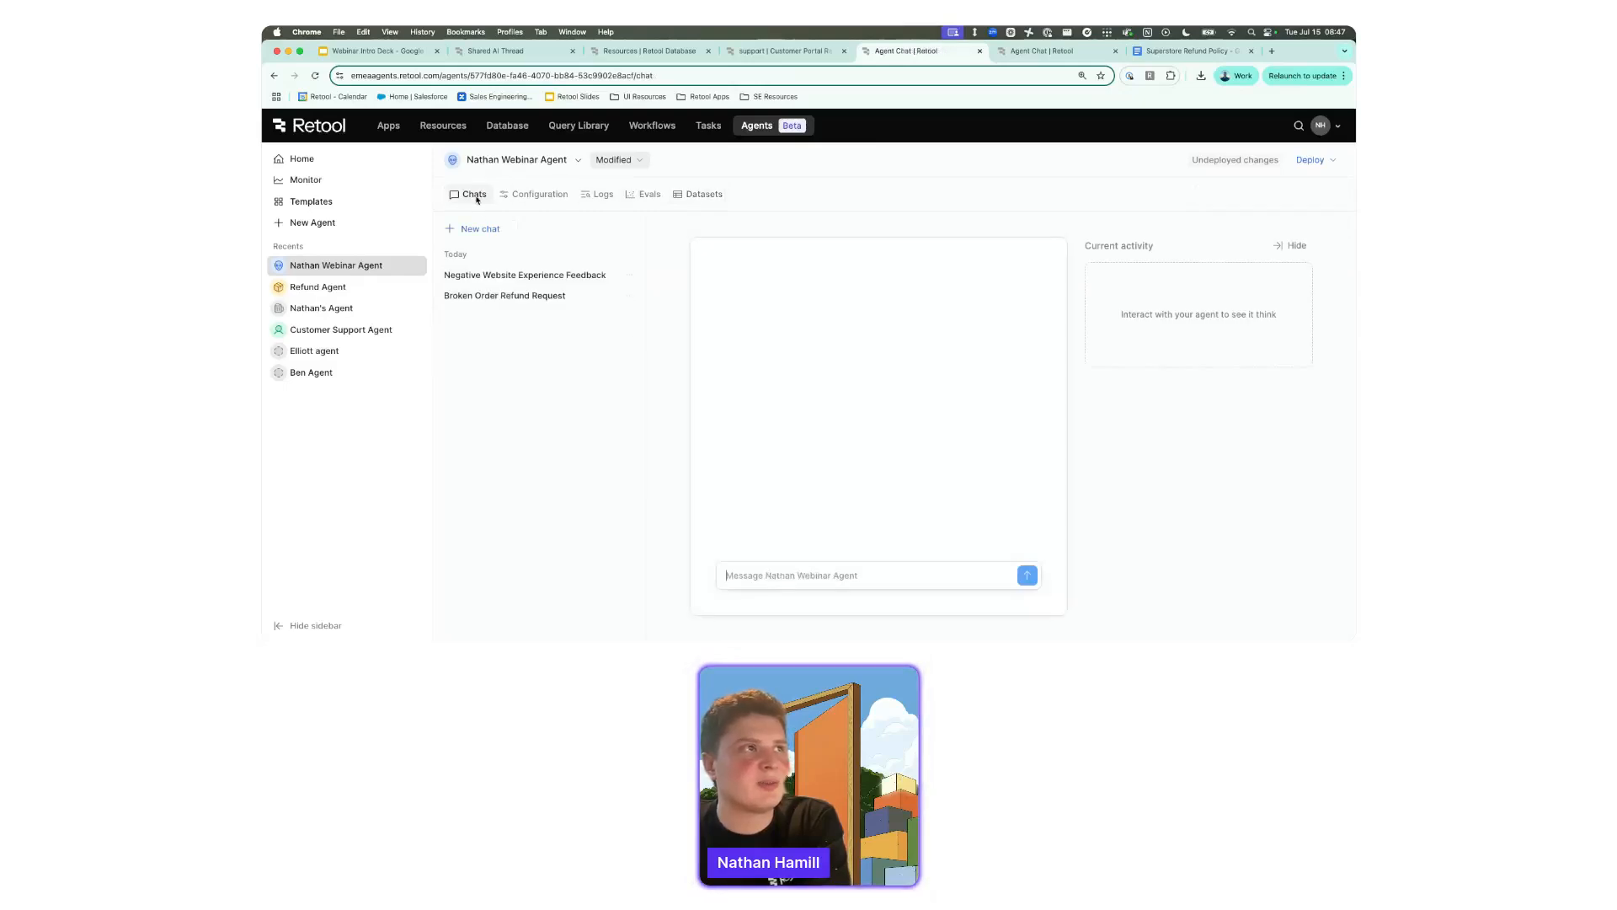
pyautogui.click(538, 273)
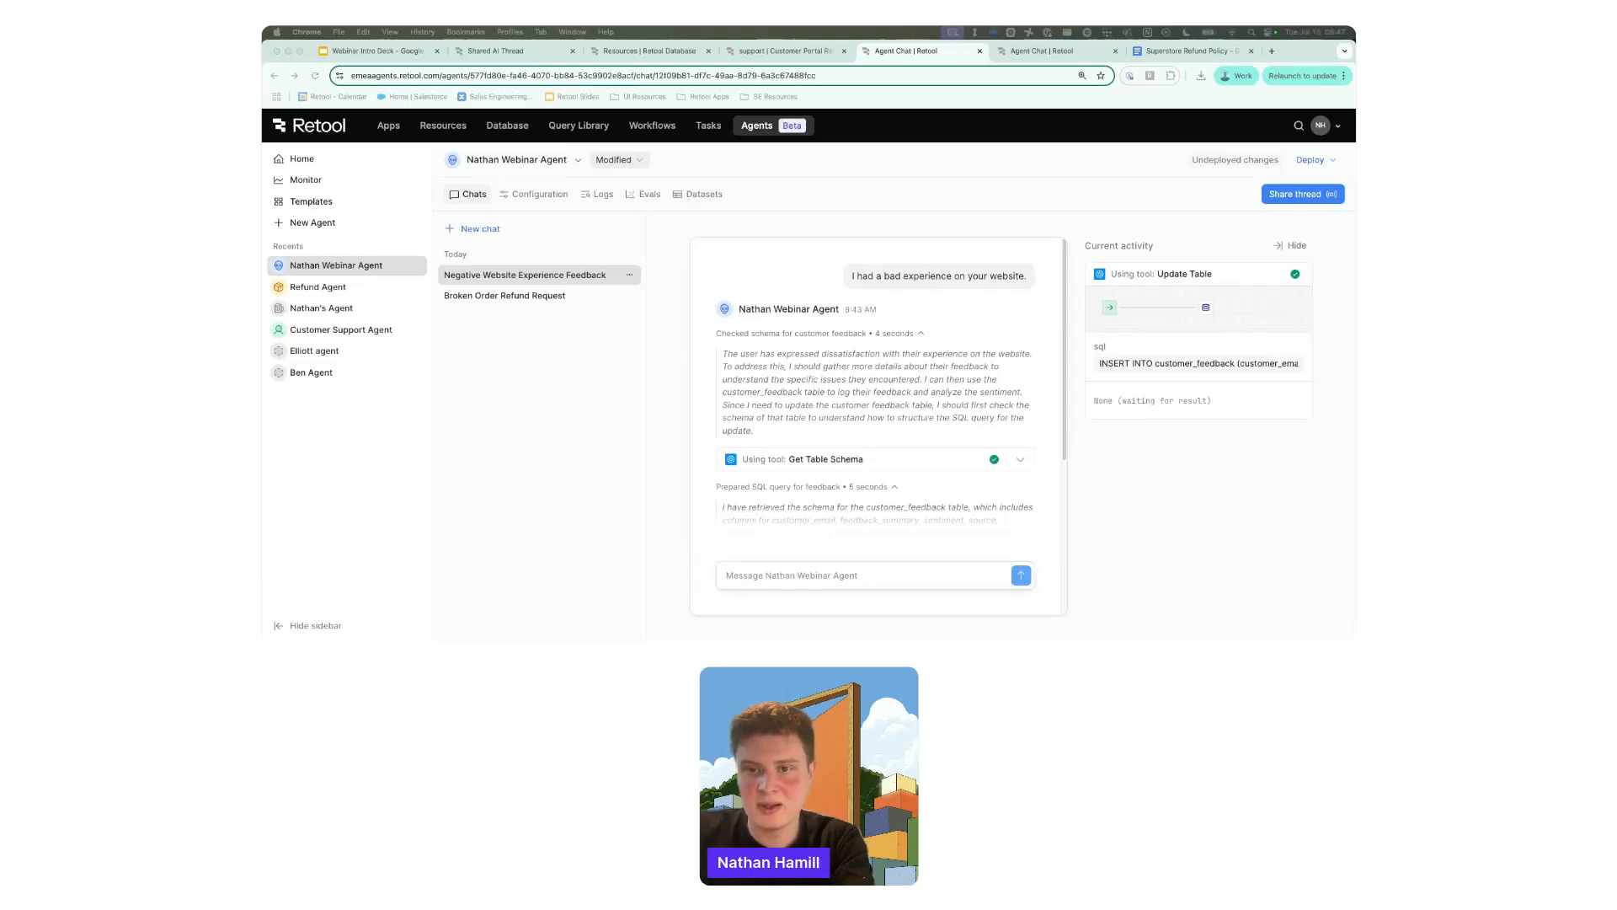
# Examine the agent's logs and open the details of the LLM_END entry for the Update Table tool.
pyautogui.click(610, 200)
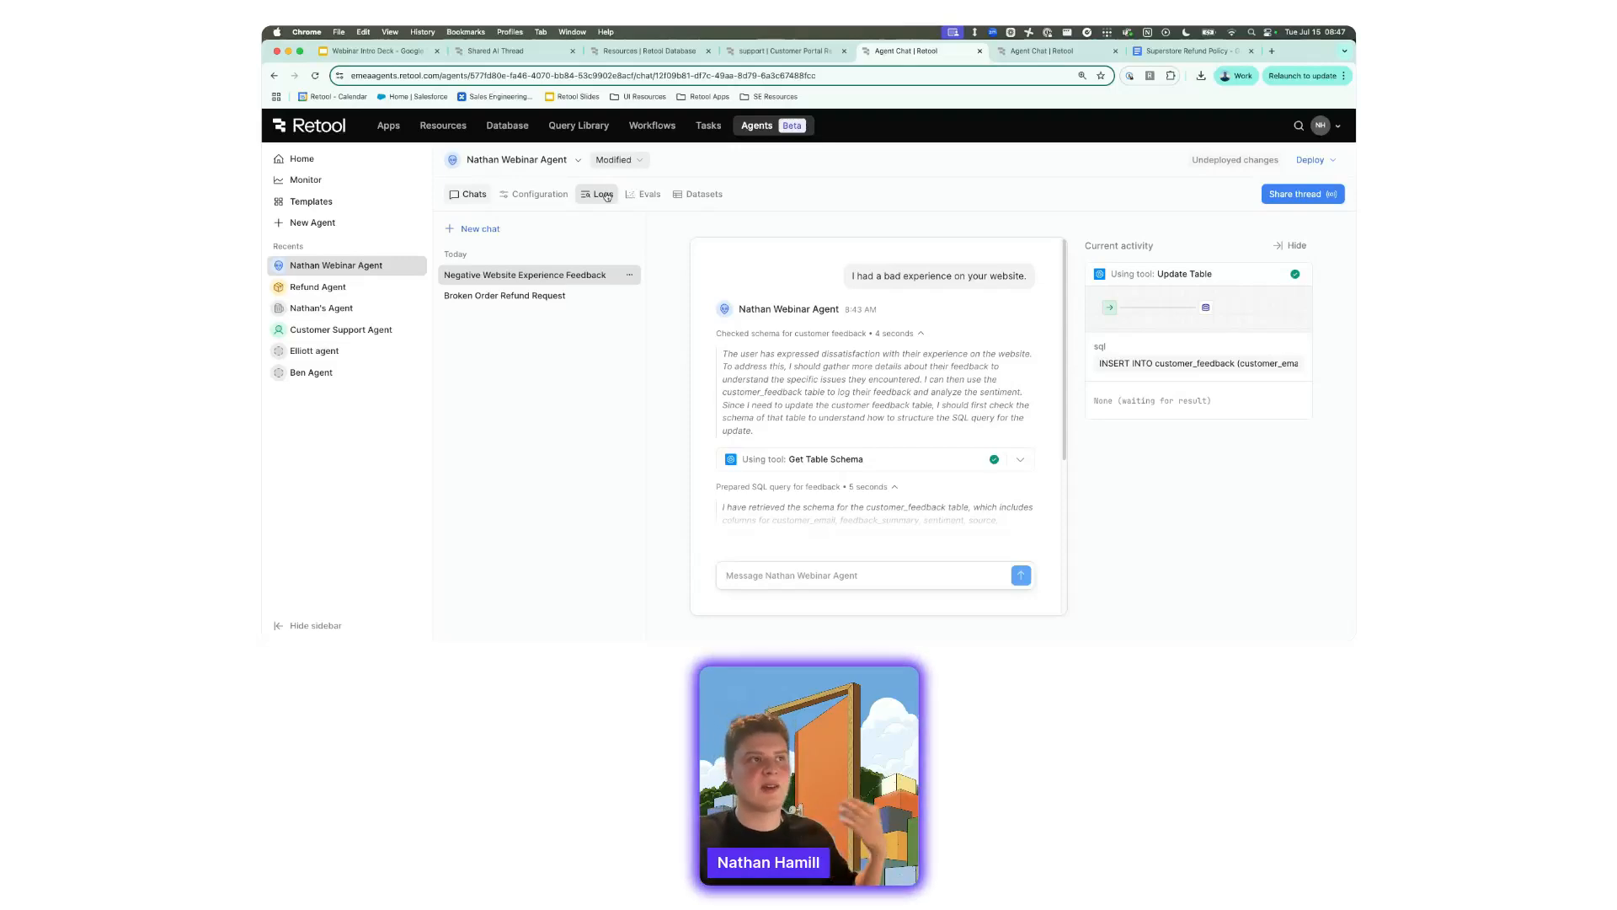
pyautogui.click(605, 196)
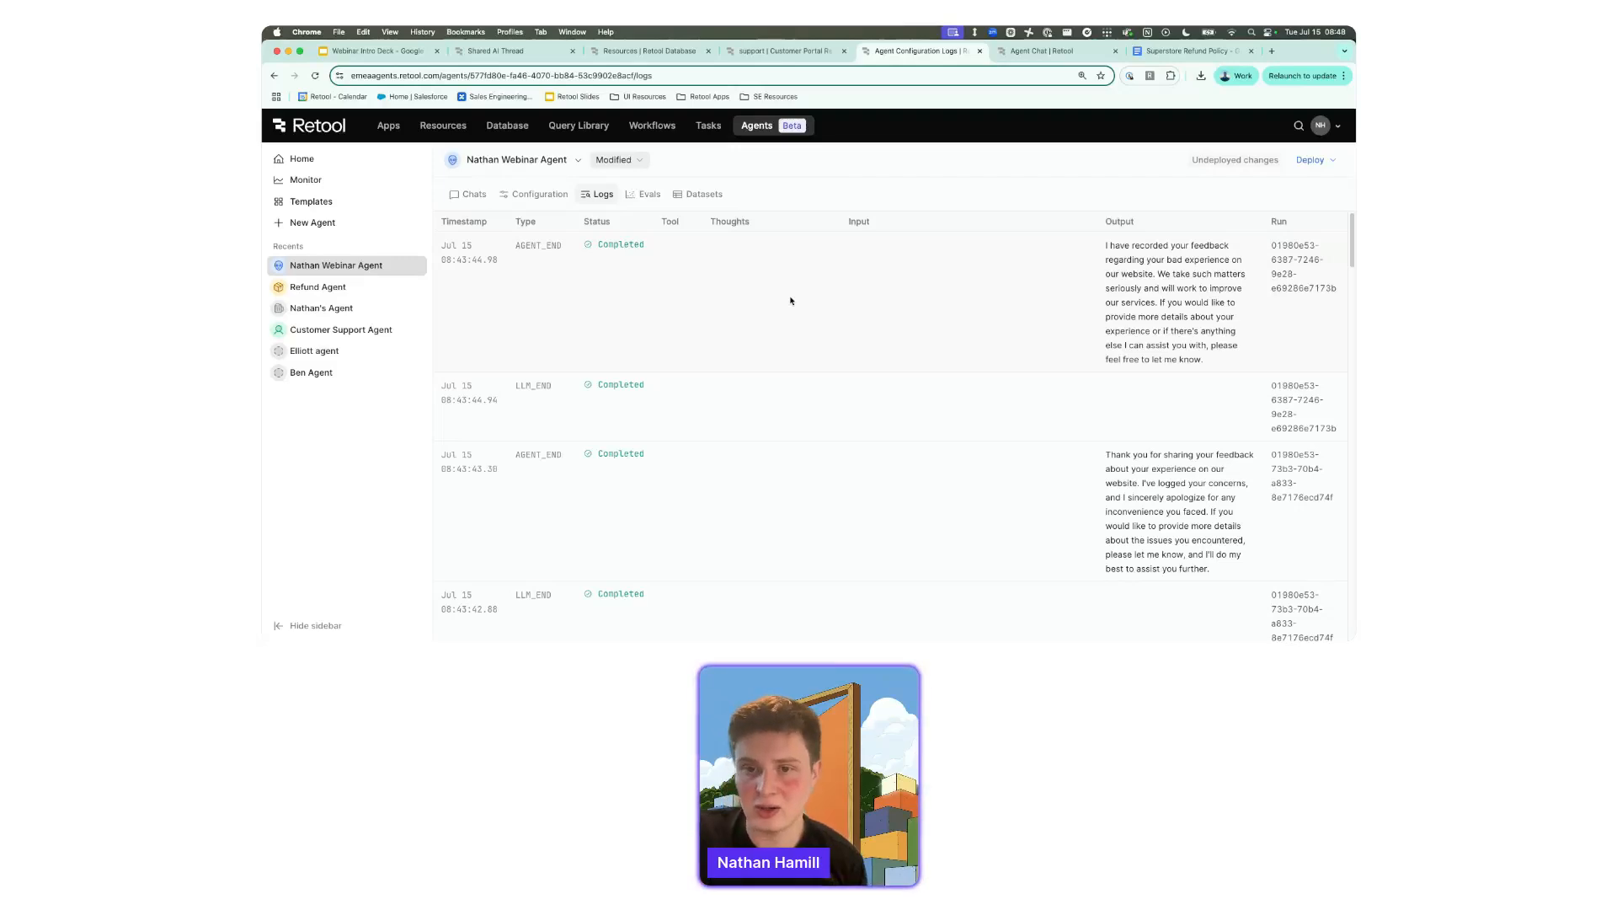
pyautogui.scroll(-10, 791, 301)
pyautogui.scroll(-5, 783, 303)
pyautogui.scroll(2, 758, 312)
pyautogui.scroll(-2, 745, 314)
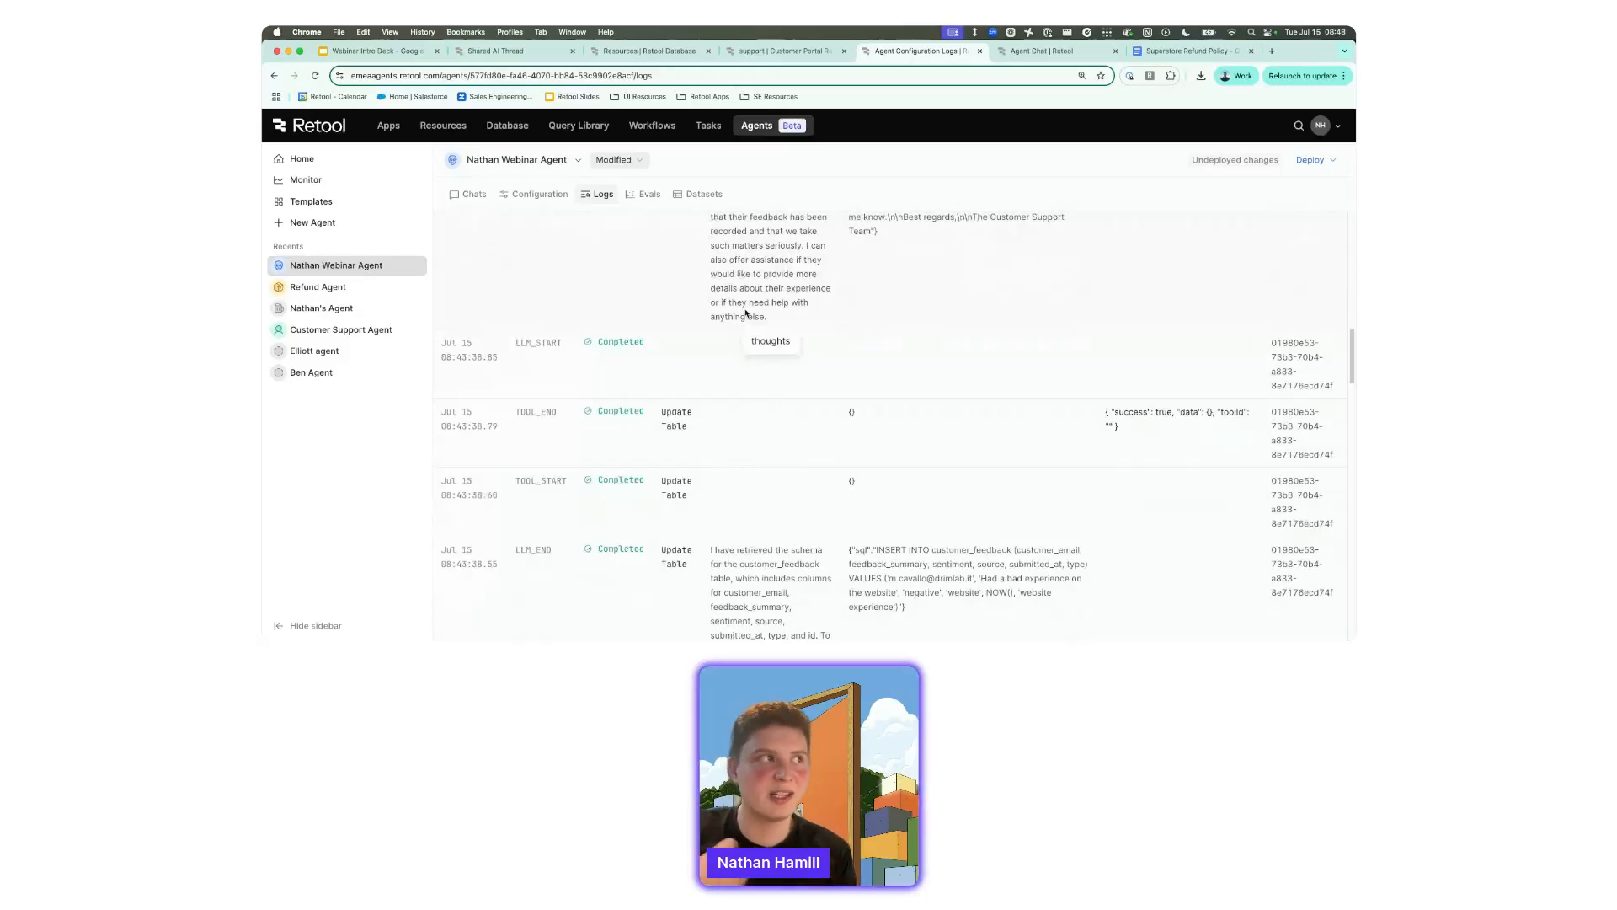
pyautogui.scroll(-4, 771, 354)
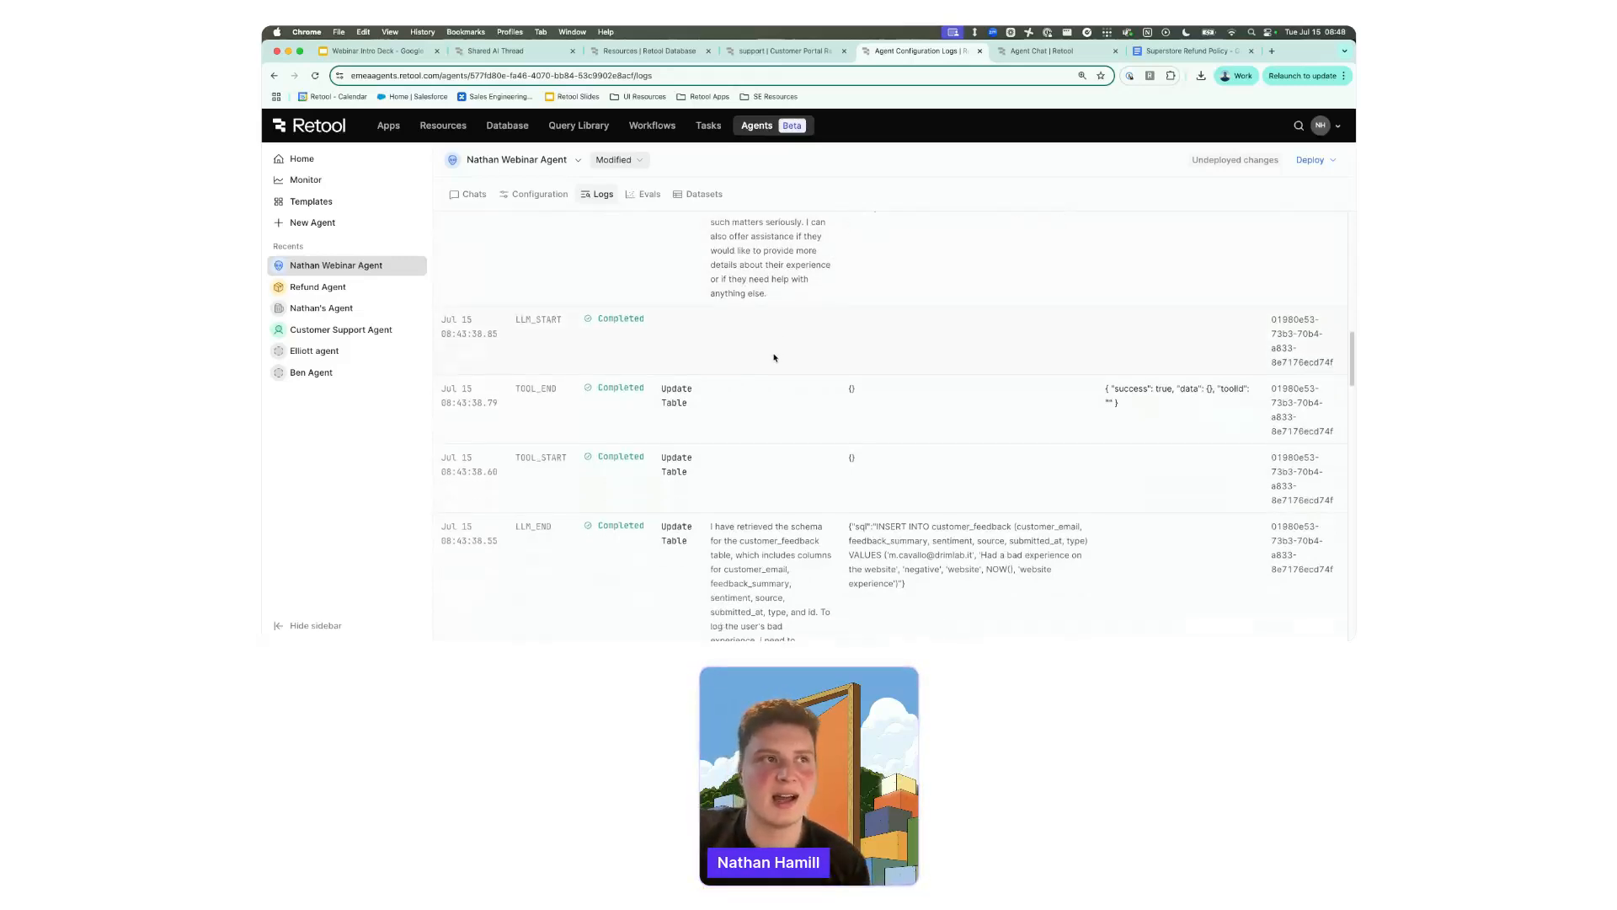
pyautogui.click(791, 390)
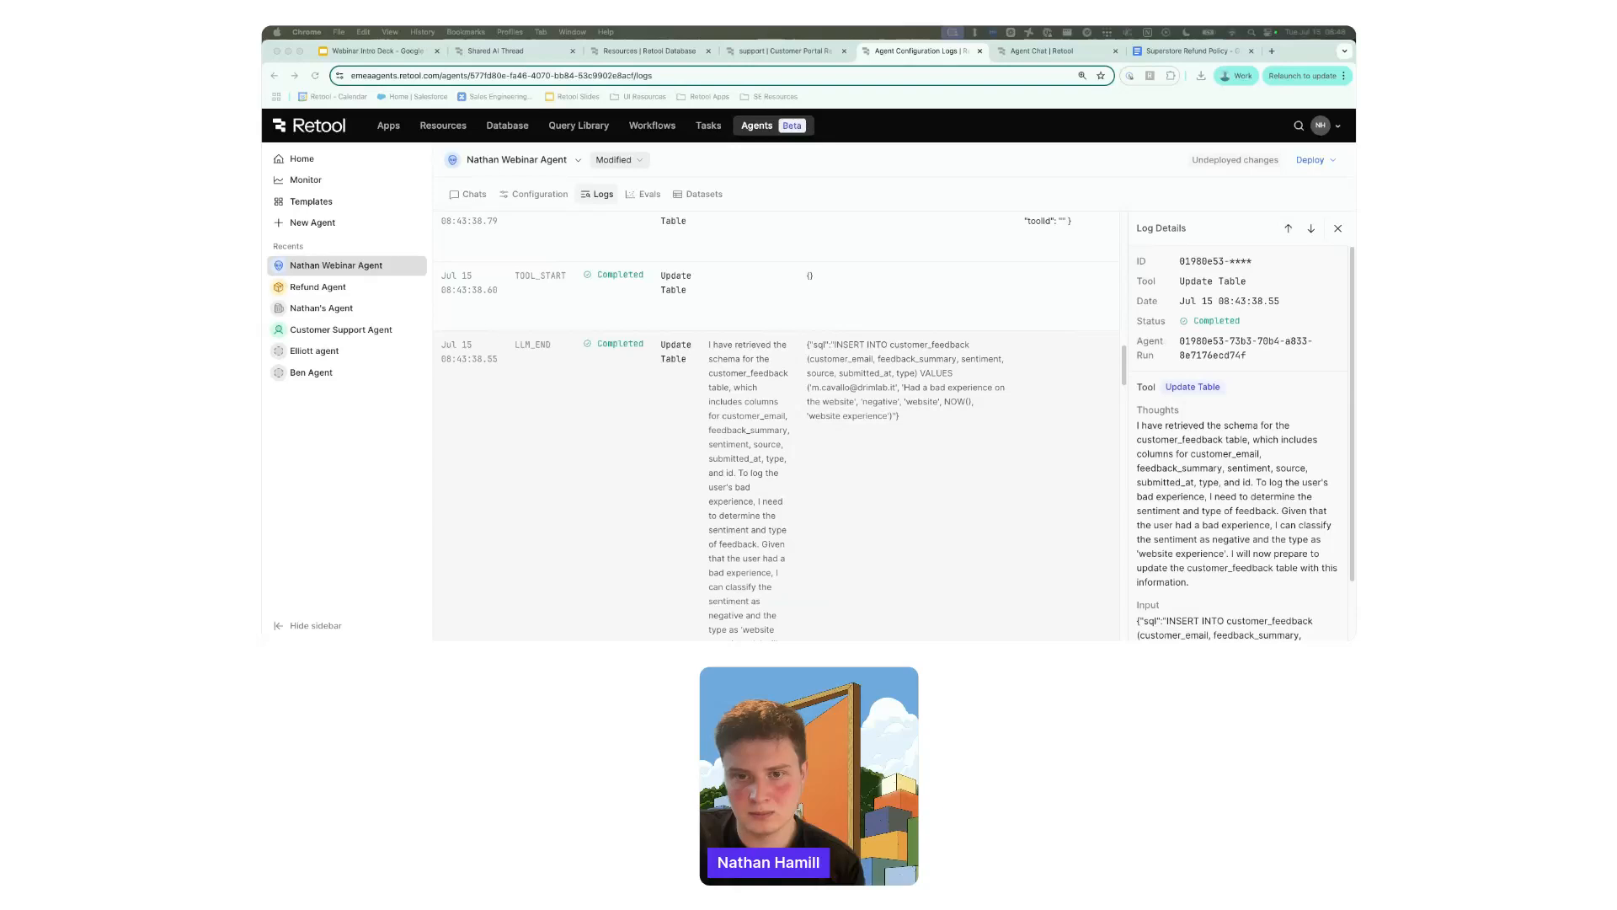
# Compare the tool used with the expected tool and arguments in the customer feedback evaluation run.
pyautogui.click(644, 194)
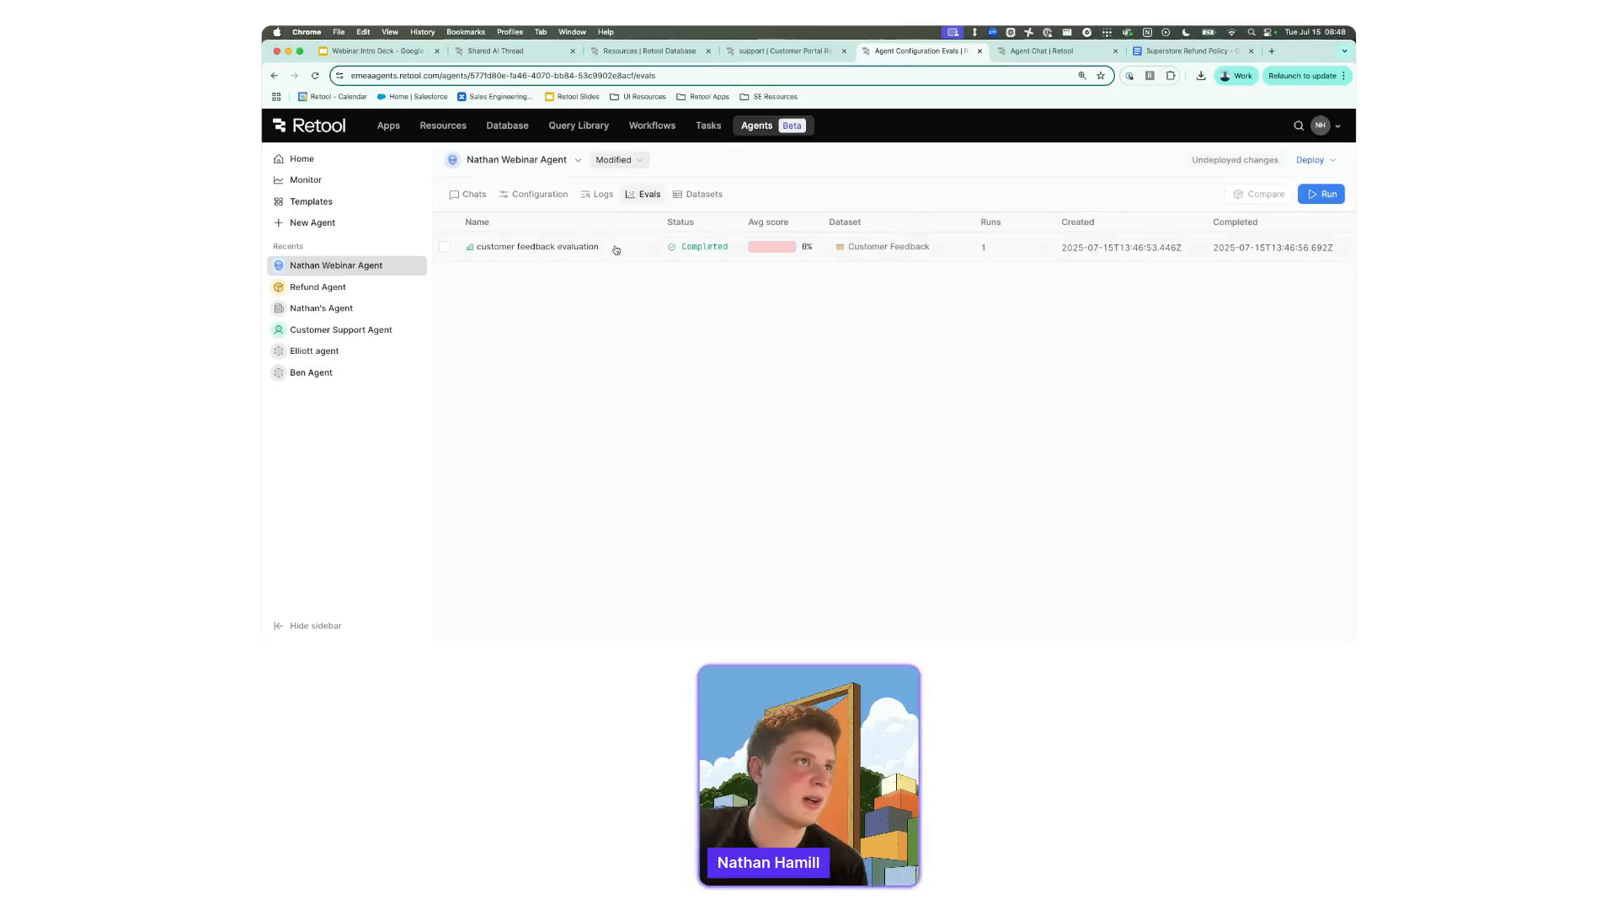
pyautogui.click(615, 249)
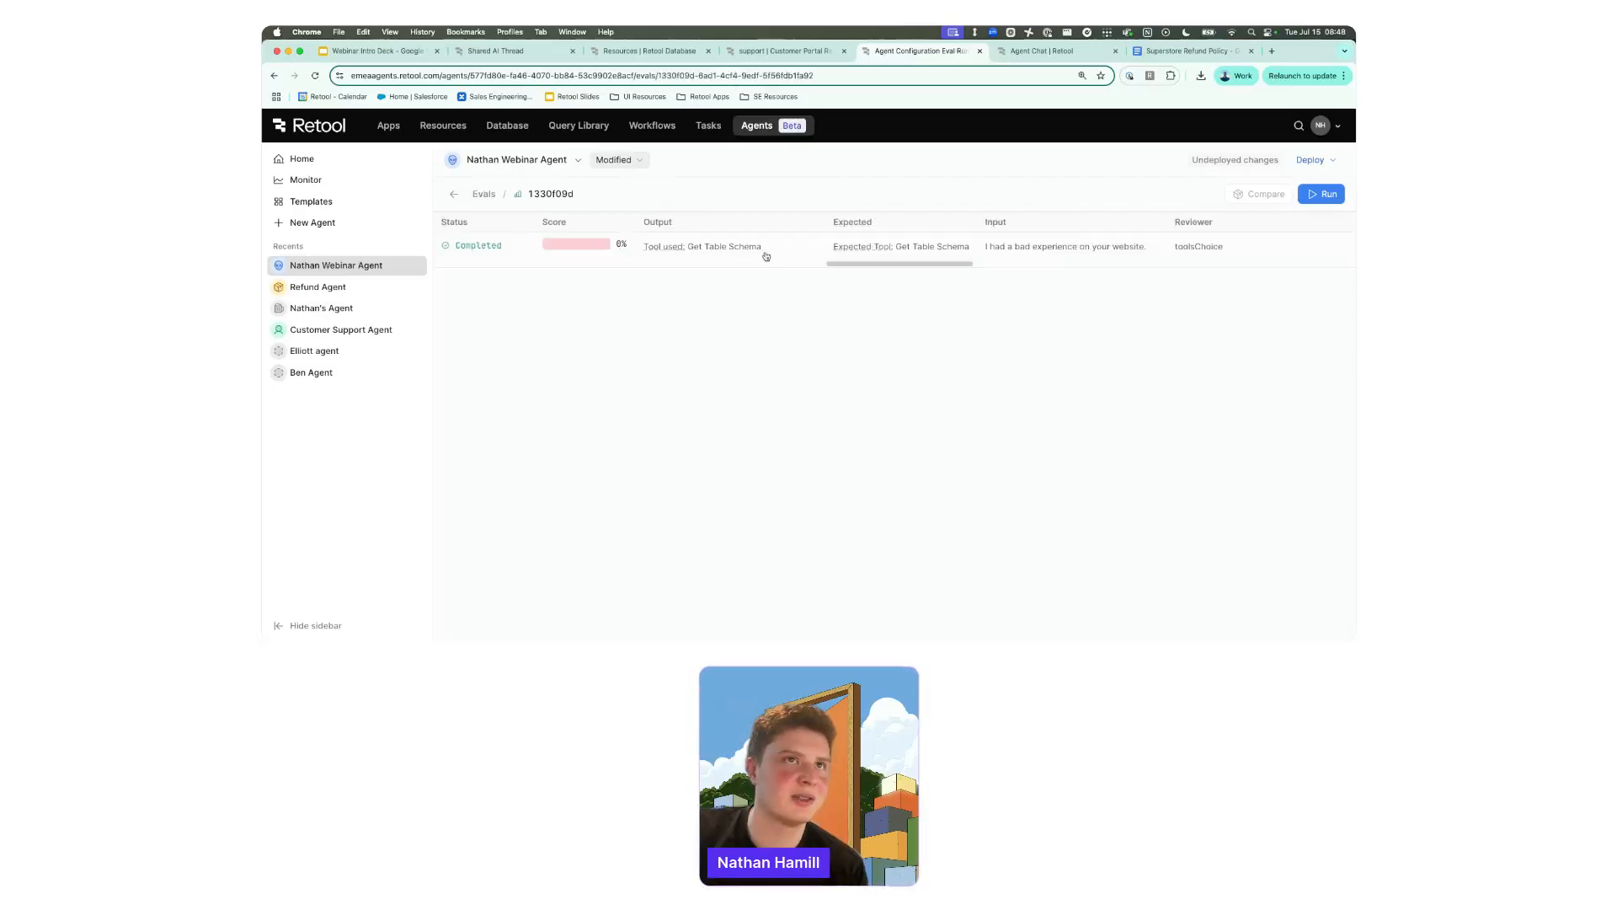
pyautogui.moveTo(688, 251)
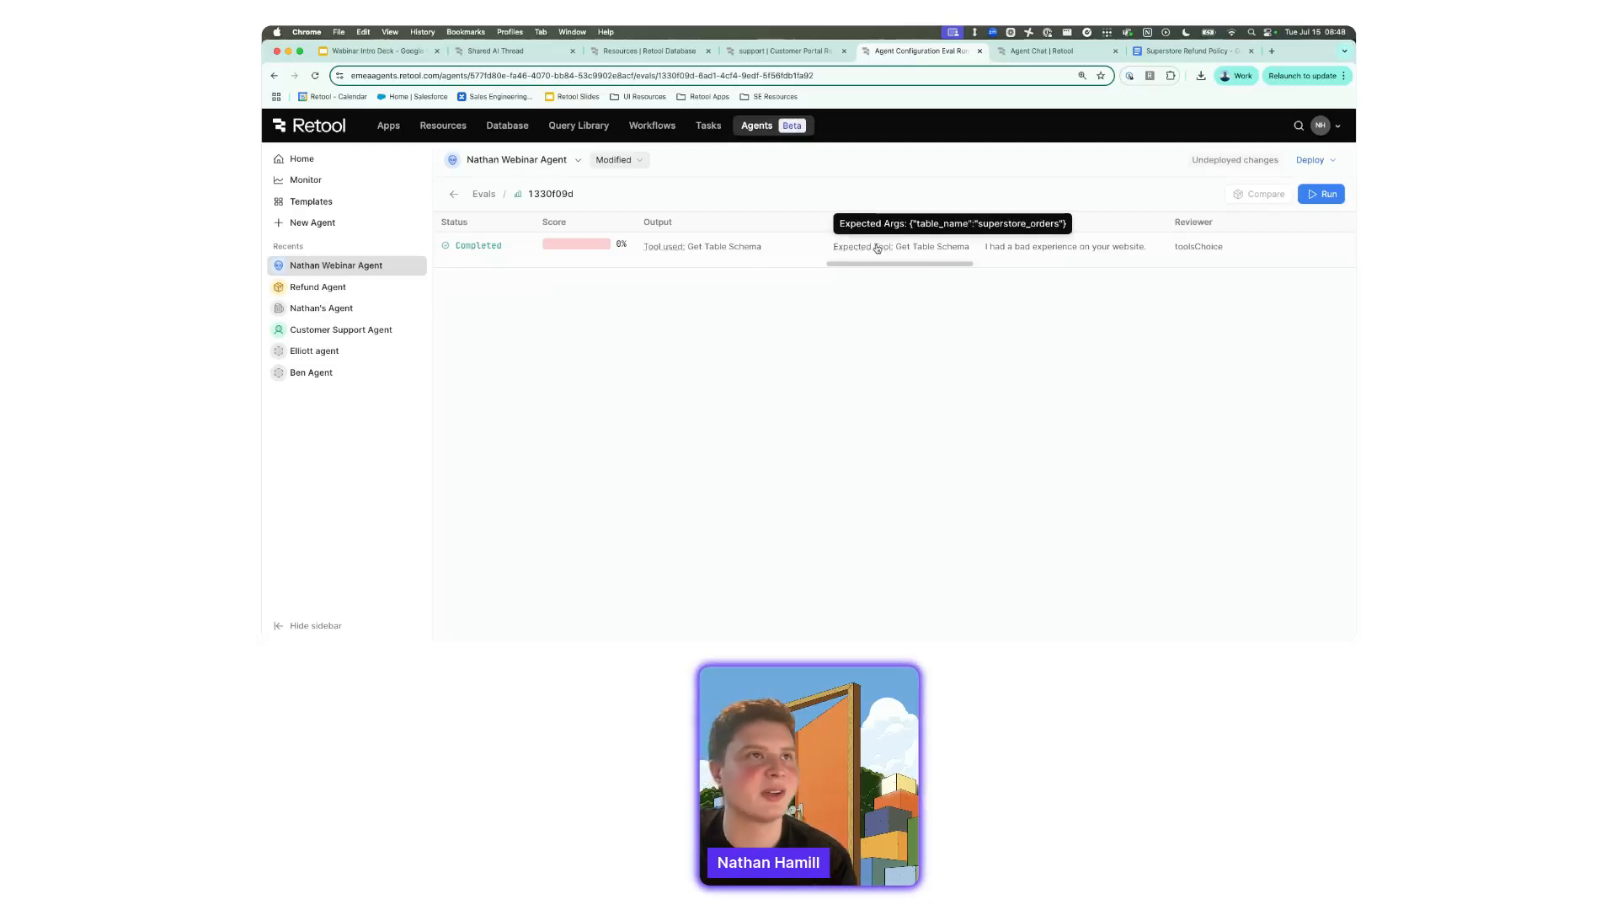
pyautogui.click(455, 195)
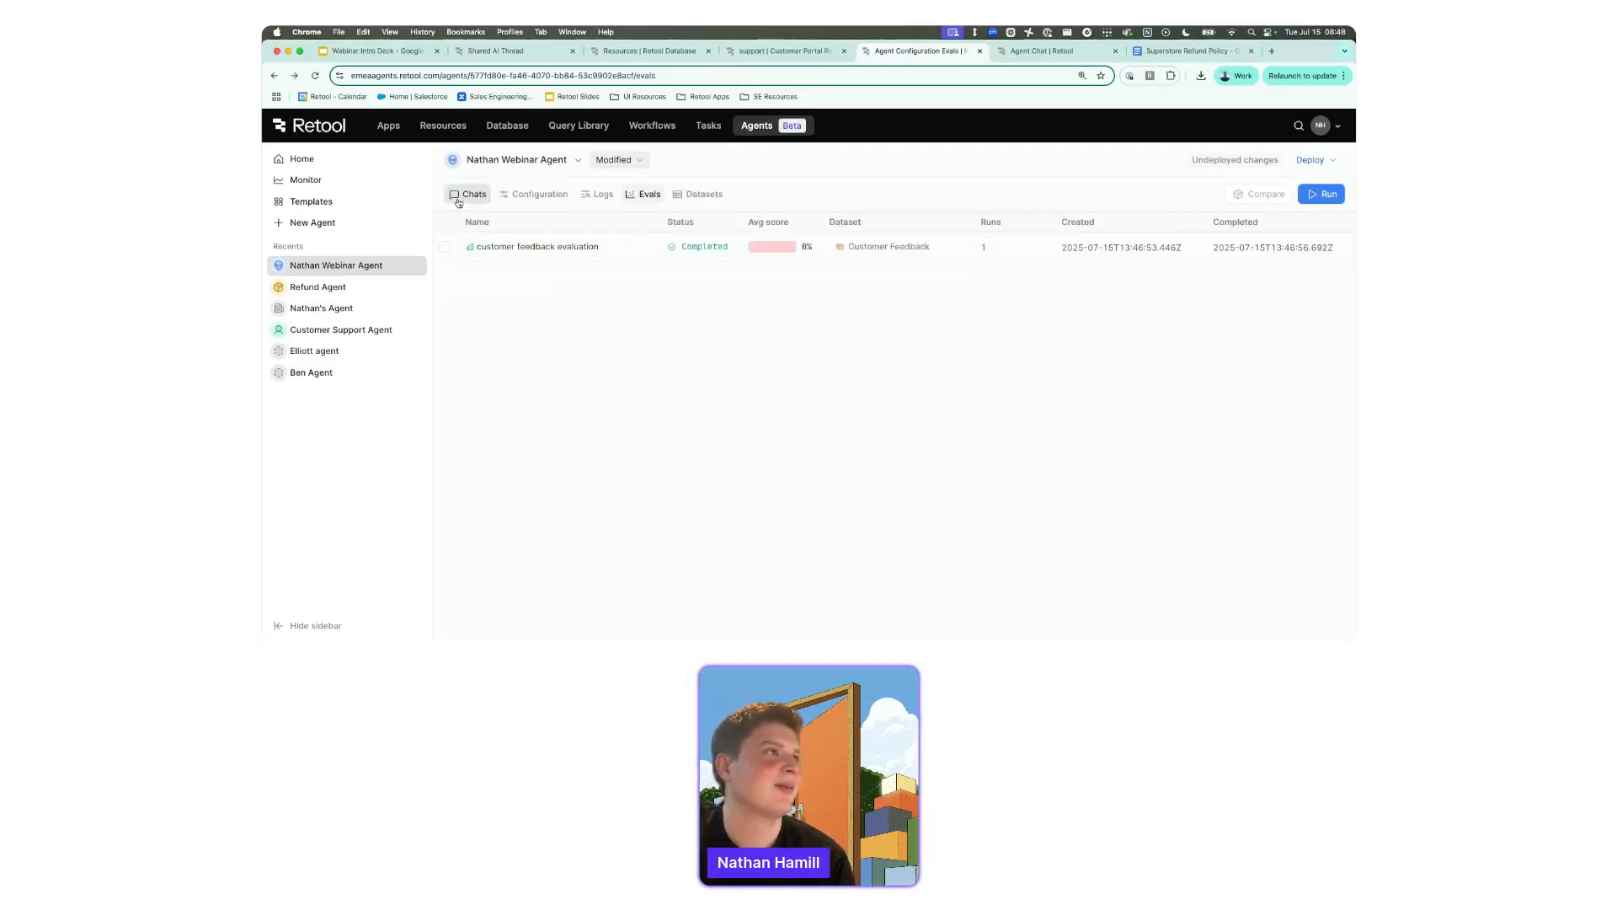
# Inspect the parameters of the Get Table Schema call in the Negative Website Experience Feedback chat.
pyautogui.click(459, 196)
pyautogui.click(562, 275)
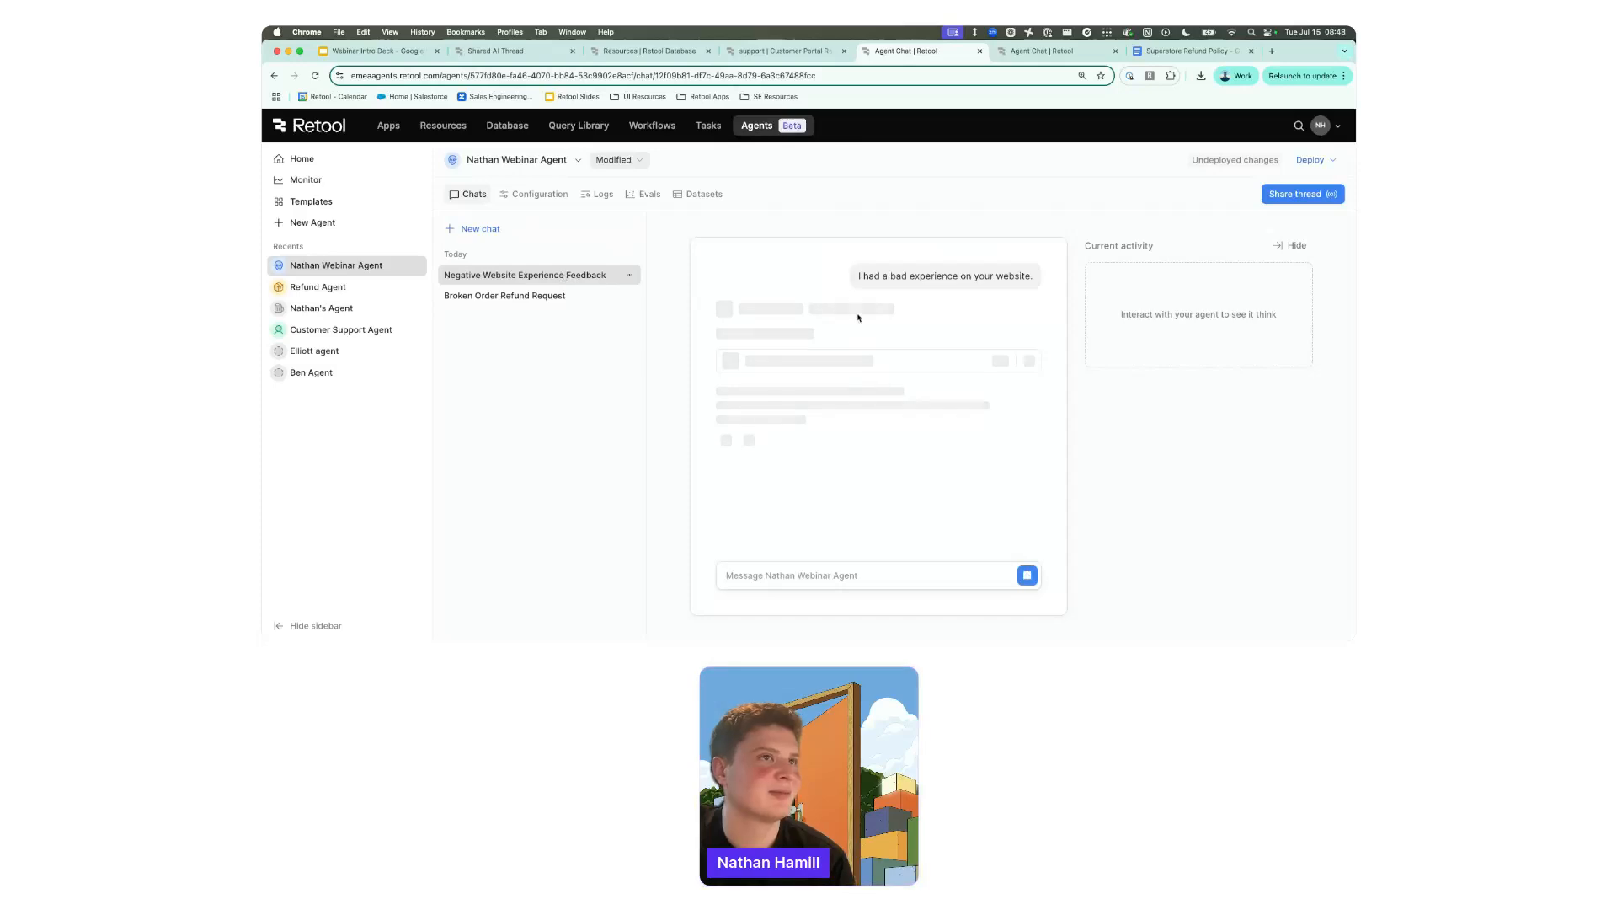
pyautogui.click(847, 469)
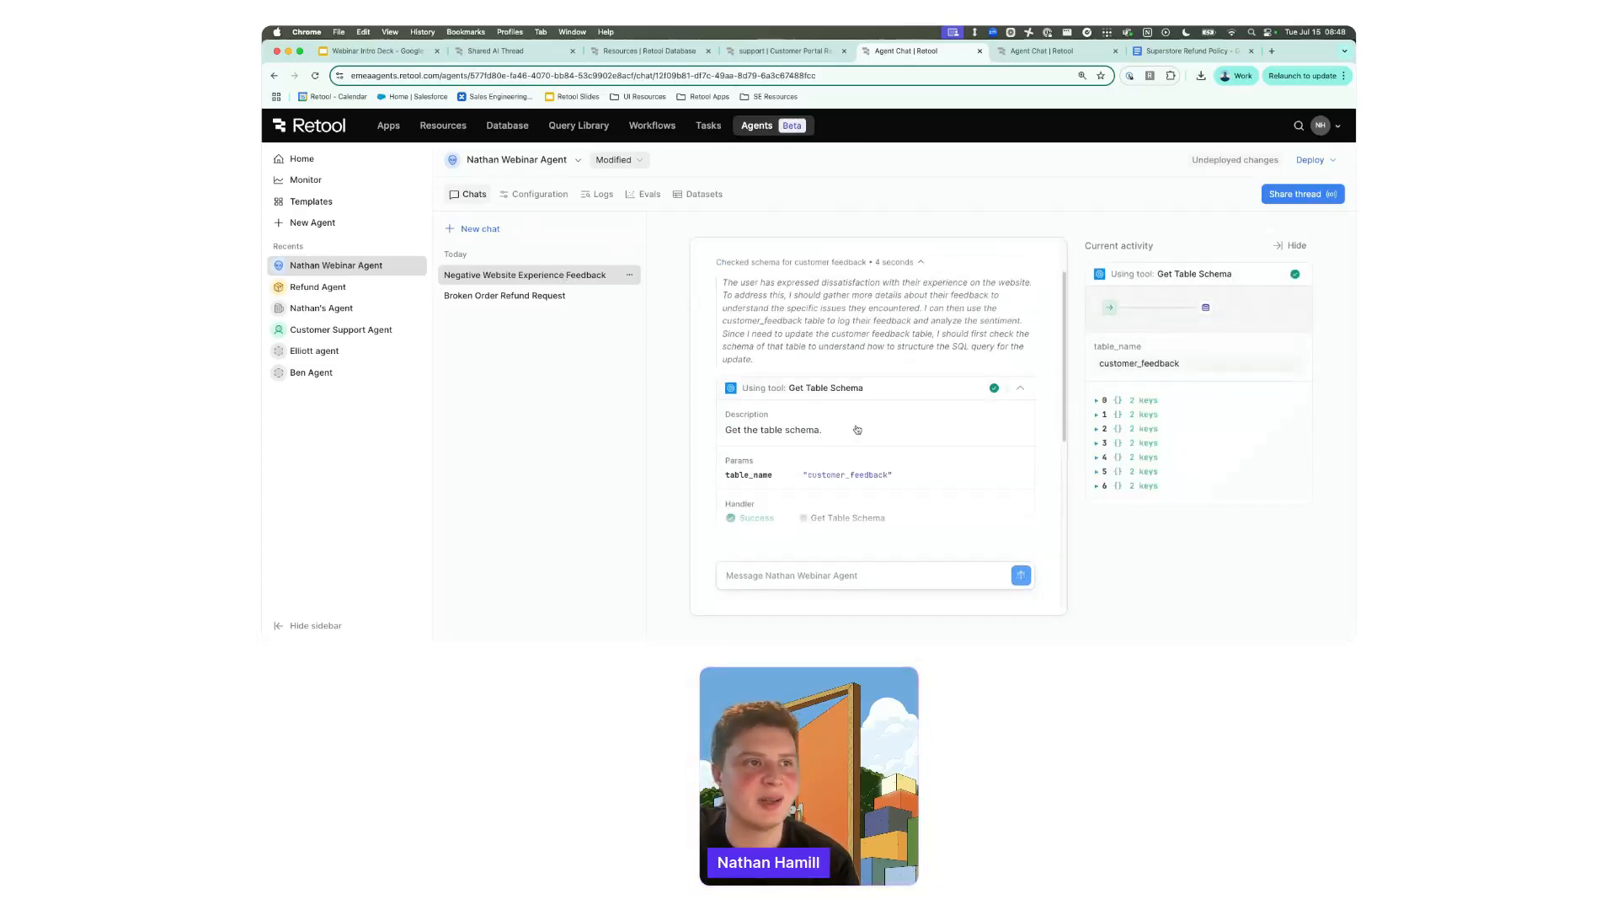
pyautogui.click(758, 436)
pyautogui.scroll(-2, 737, 434)
pyautogui.scroll(2, 724, 431)
pyautogui.click(729, 437)
# Create a Tool choice test case from the chat in the first Customer Feedback dataset, expecting Get Table Schema with table_name set to customer_feedback.
pyautogui.scroll(-3, 780, 452)
pyautogui.click(771, 500)
pyautogui.click(784, 522)
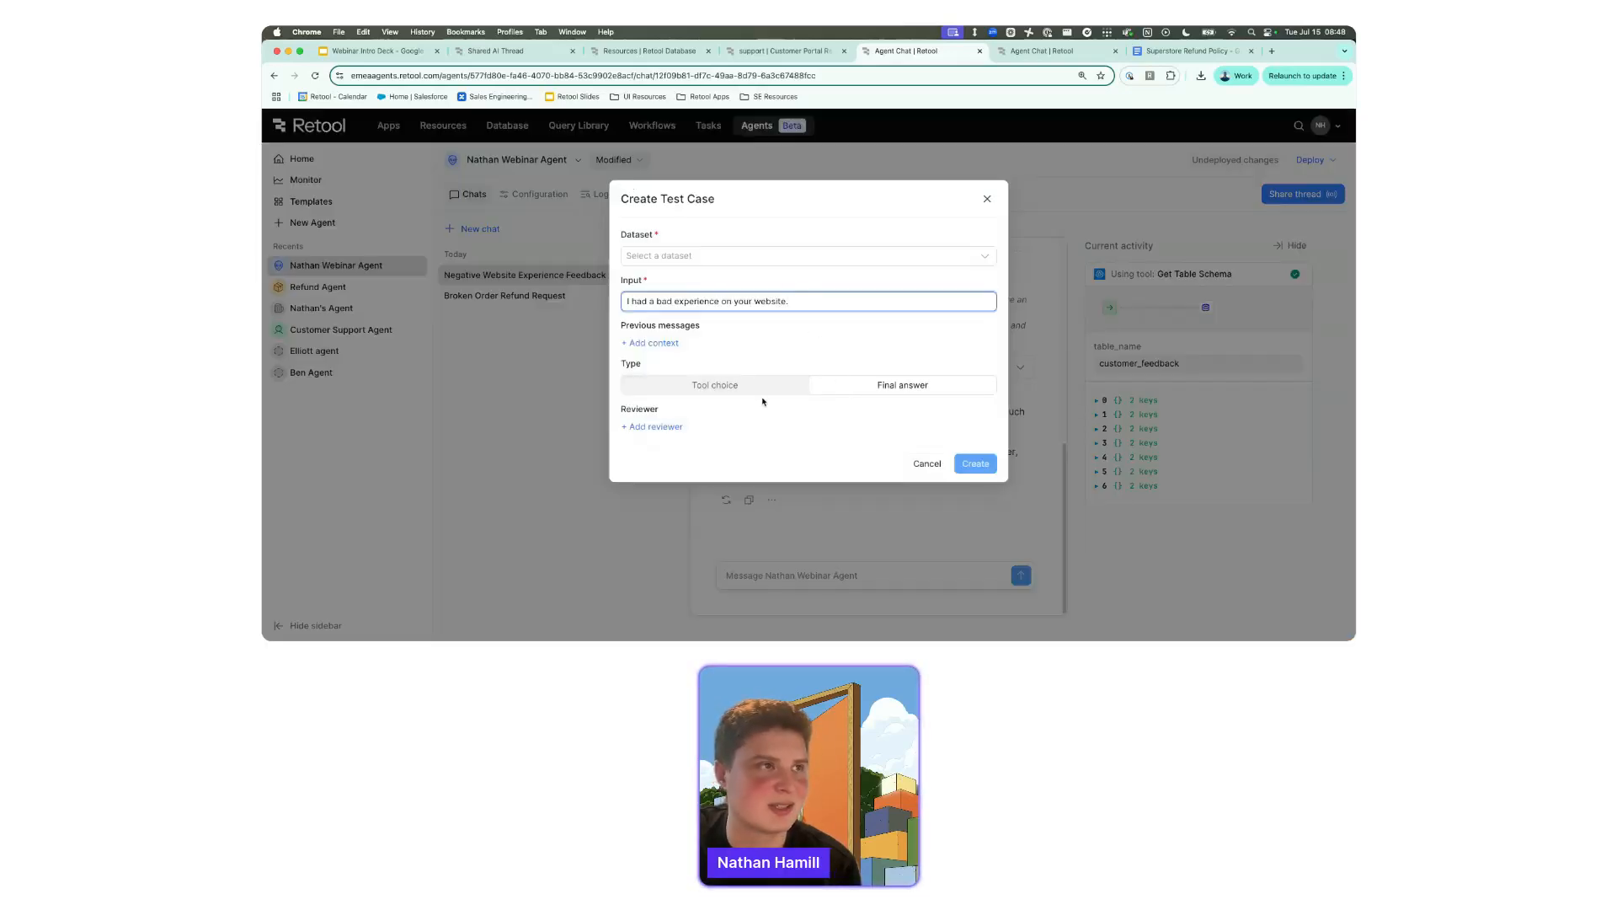
pyautogui.click(725, 385)
pyautogui.click(757, 431)
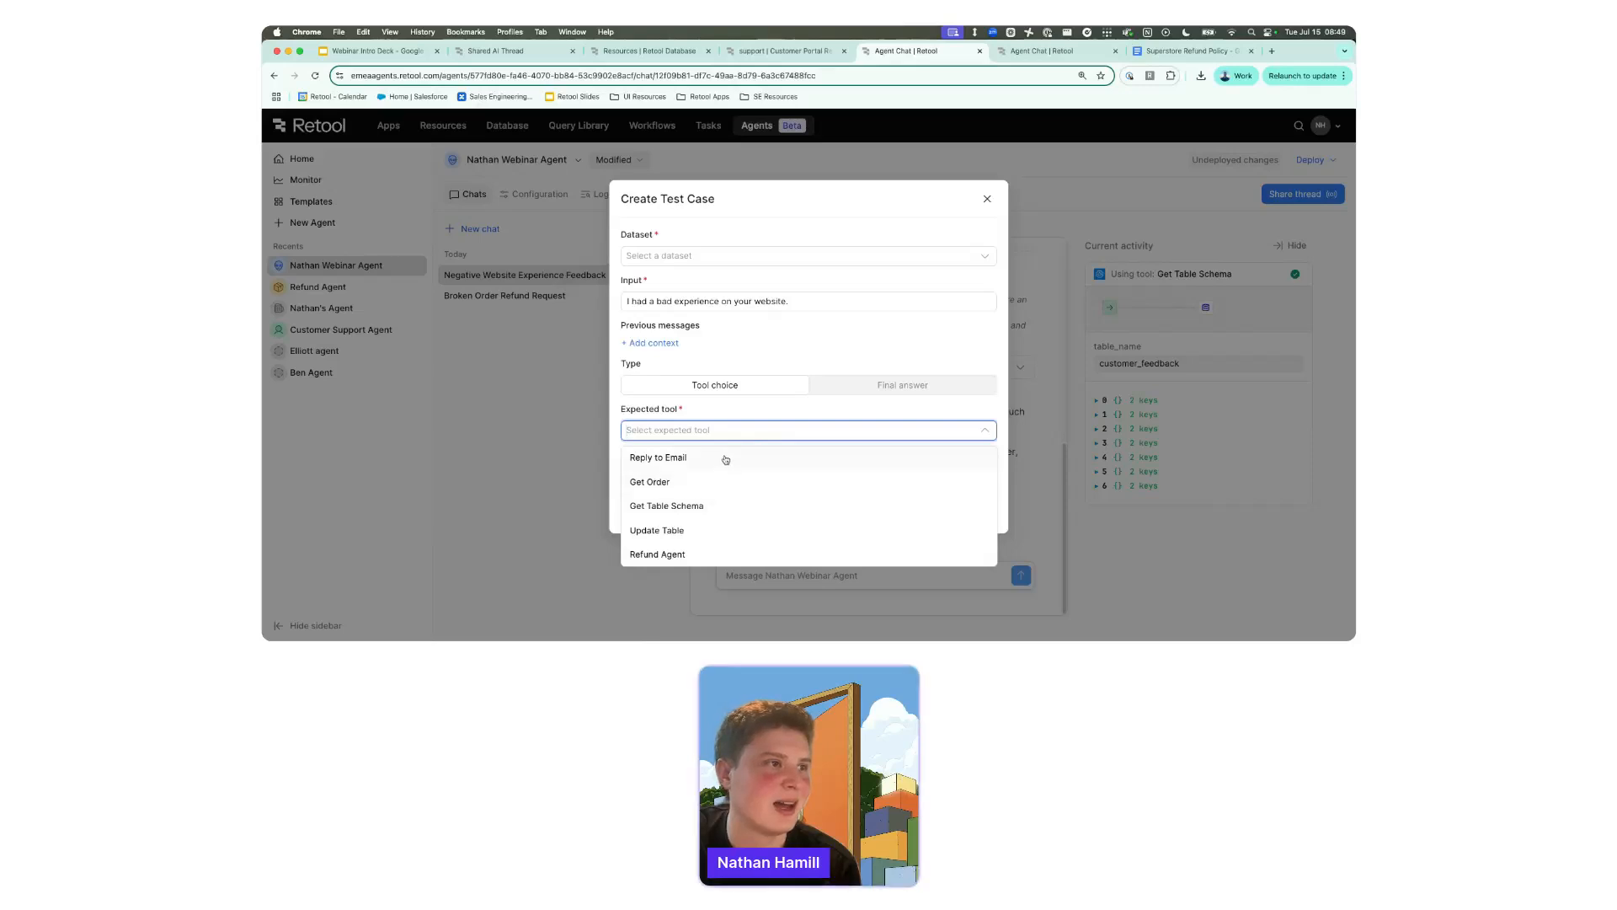
pyautogui.click(722, 505)
pyautogui.click(803, 481)
pyautogui.write('customer_feedback')
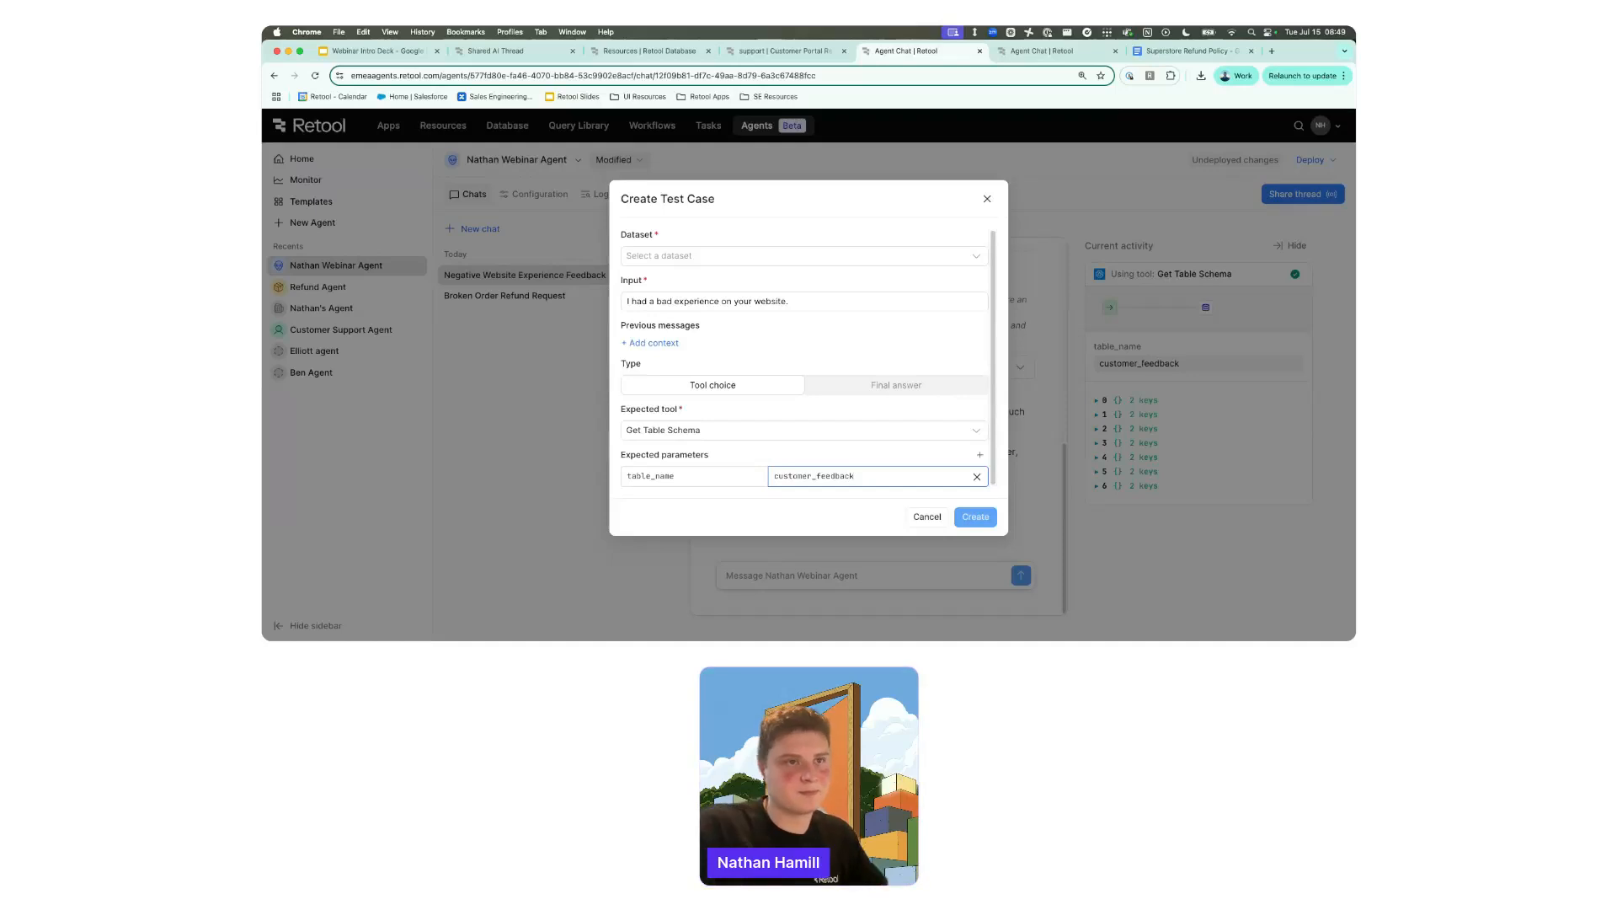
pyautogui.click(765, 255)
pyautogui.click(760, 283)
pyautogui.click(974, 517)
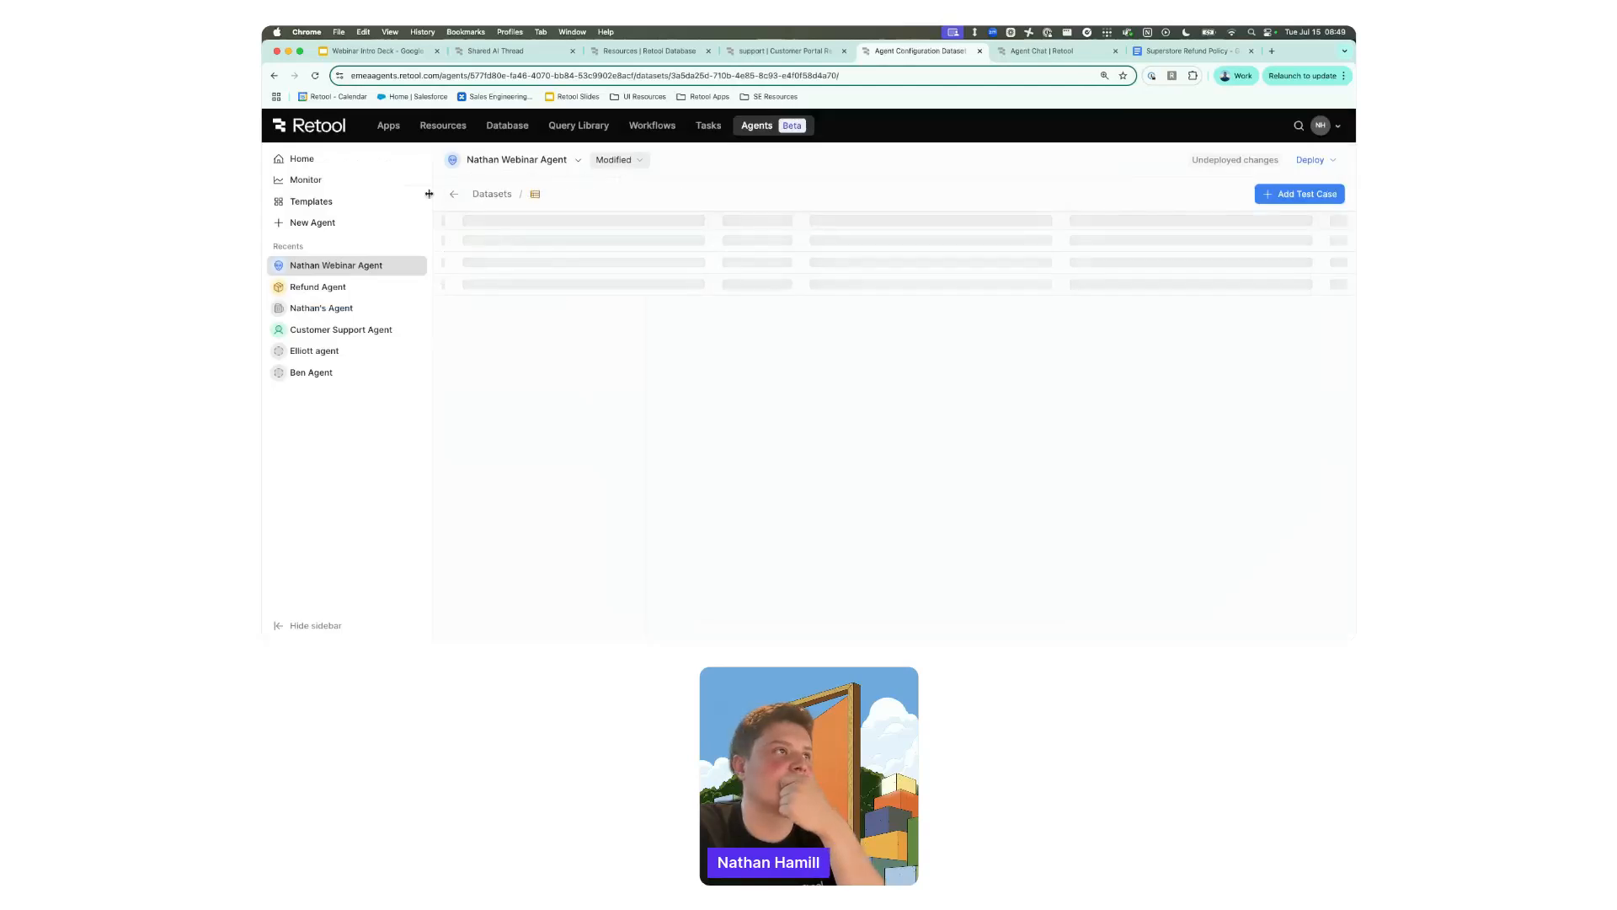
# Run a new eval with the default name on the first Customer Feedback dataset and check its individual test results.
pyautogui.click(448, 194)
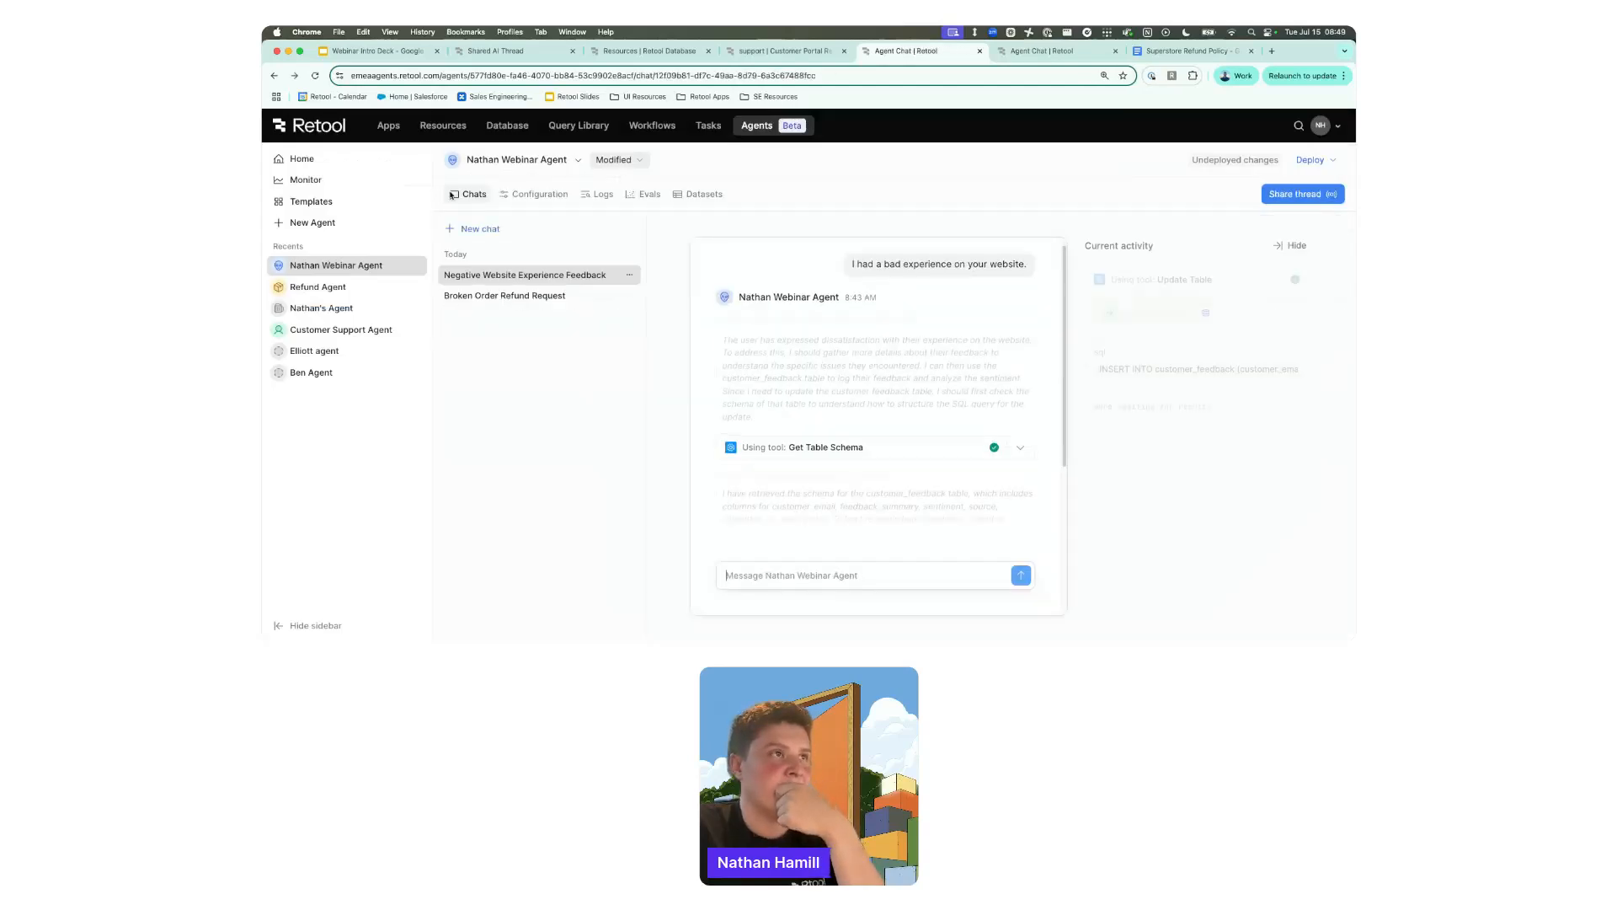
pyautogui.click(627, 194)
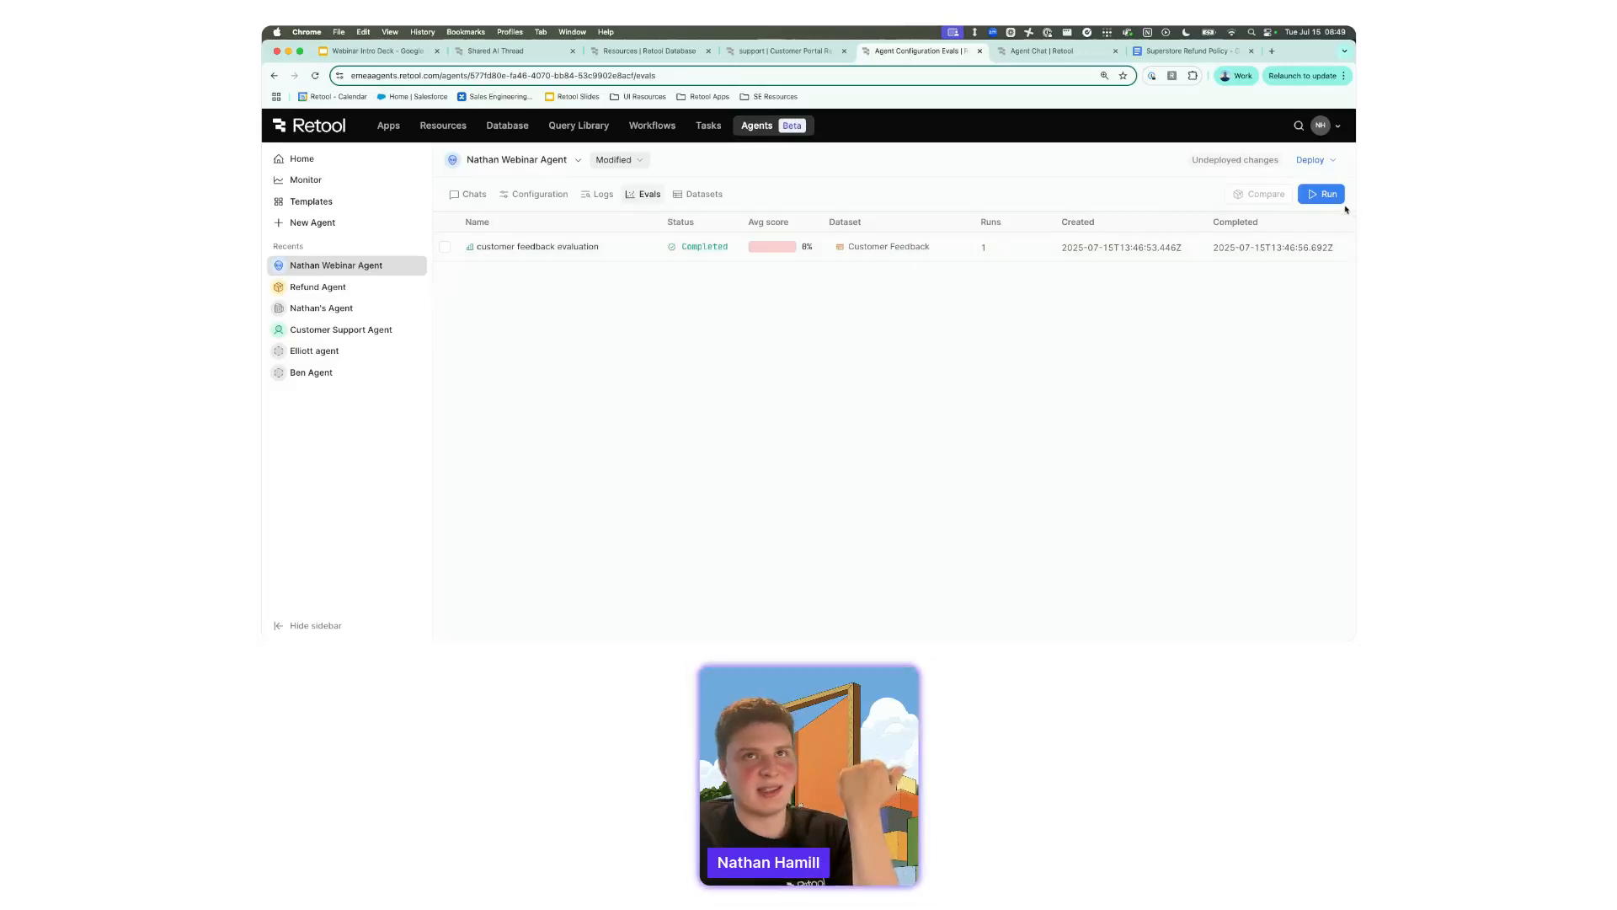
pyautogui.click(1321, 194)
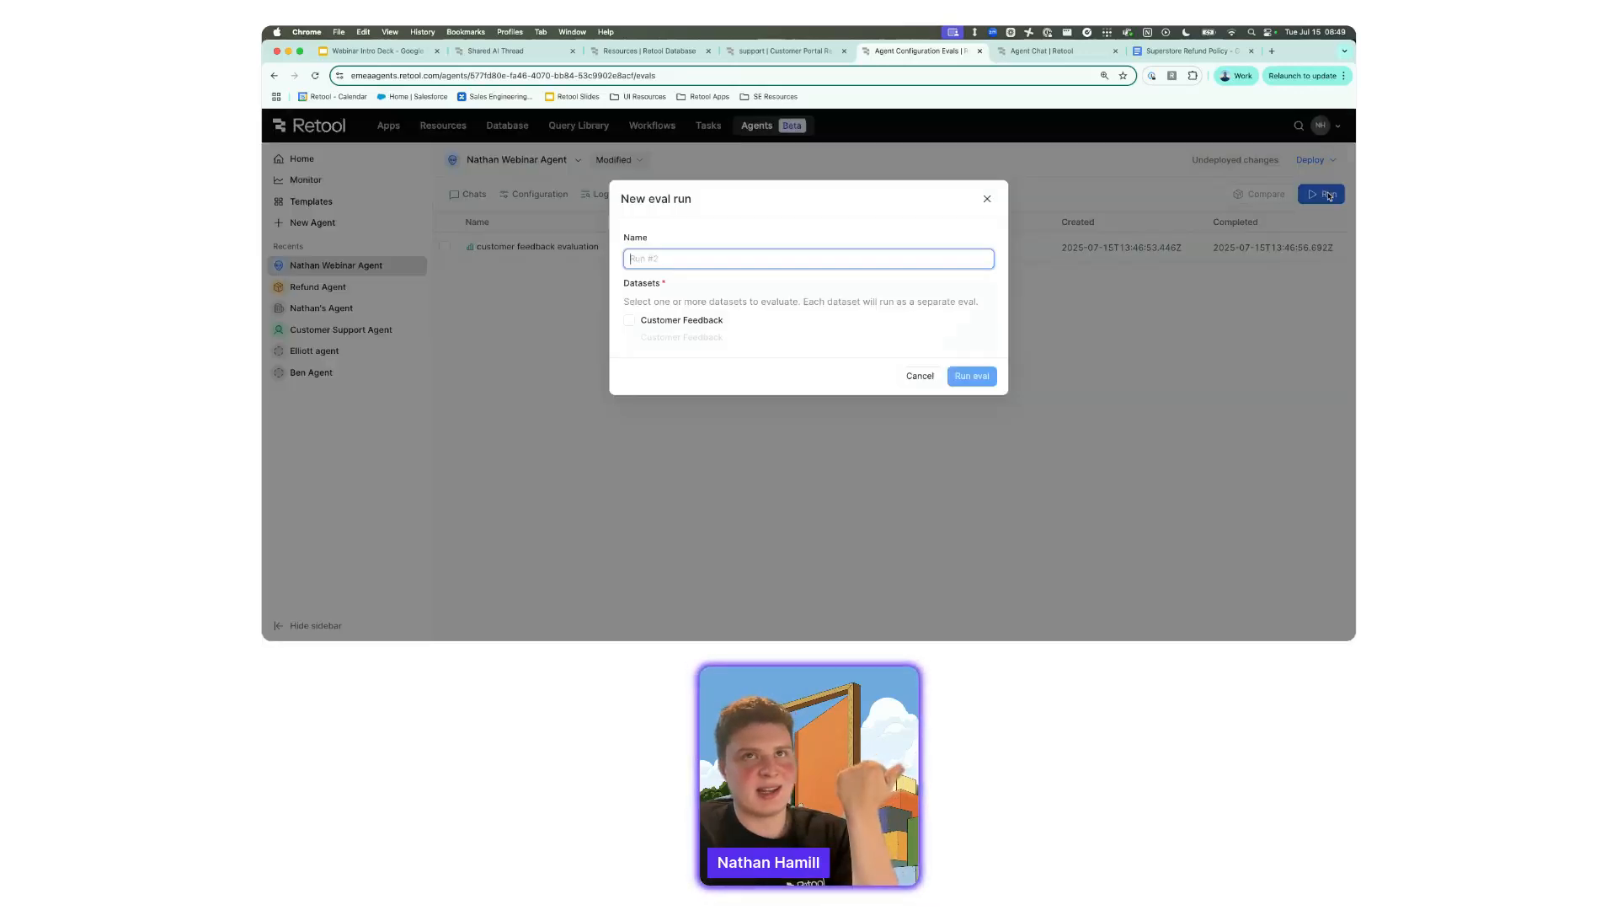
pyautogui.click(698, 322)
pyautogui.click(965, 376)
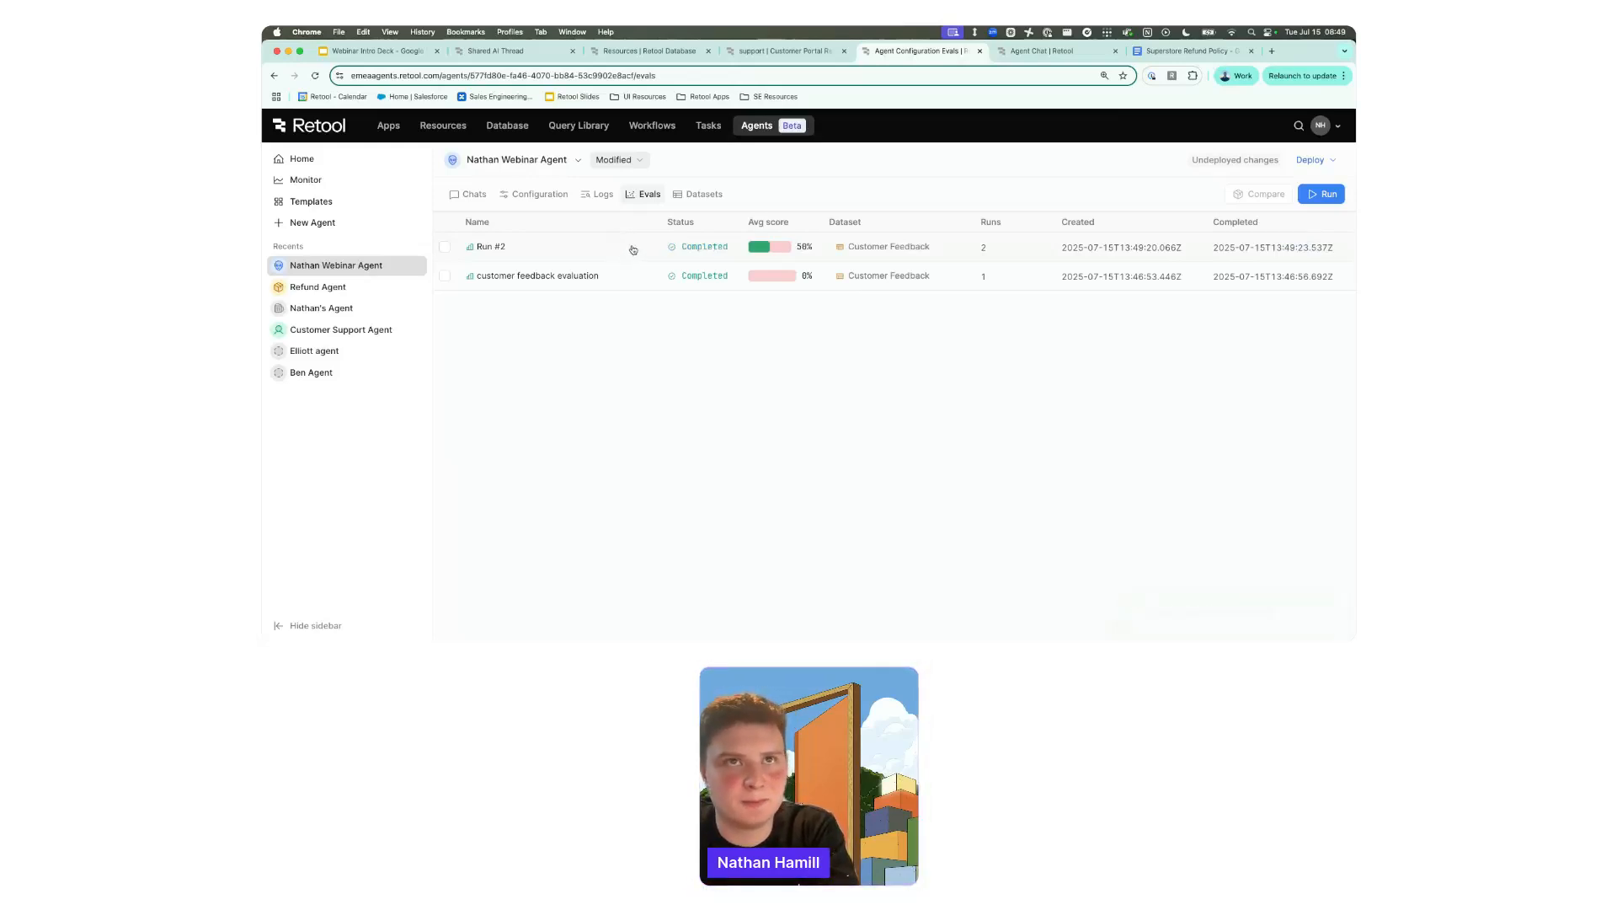
pyautogui.click(634, 248)
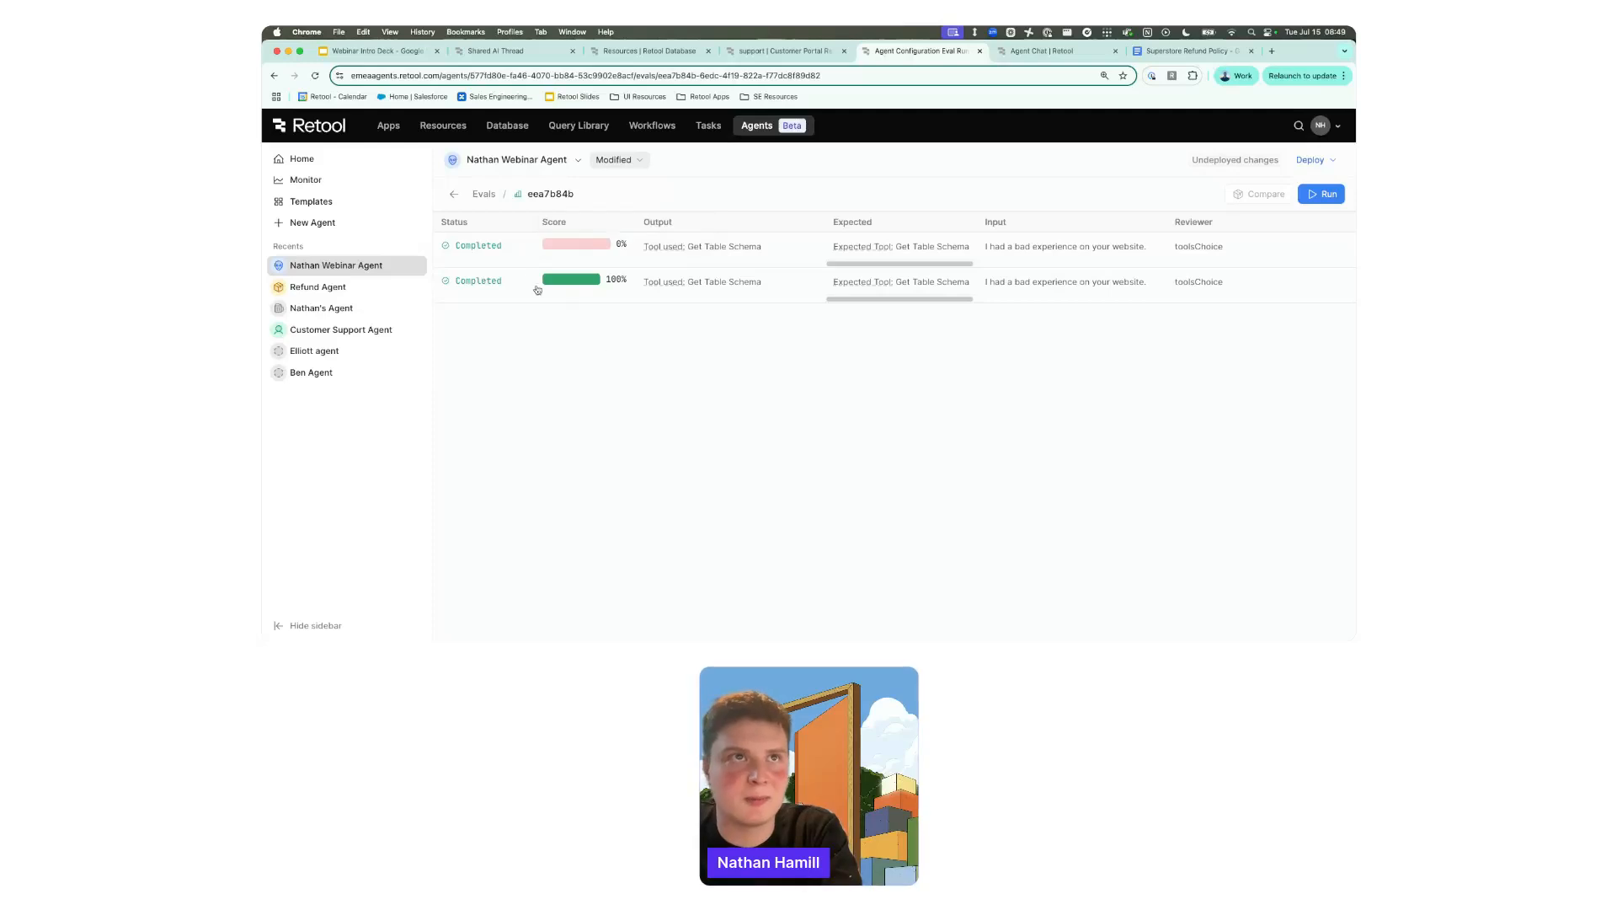
pyautogui.click(452, 197)
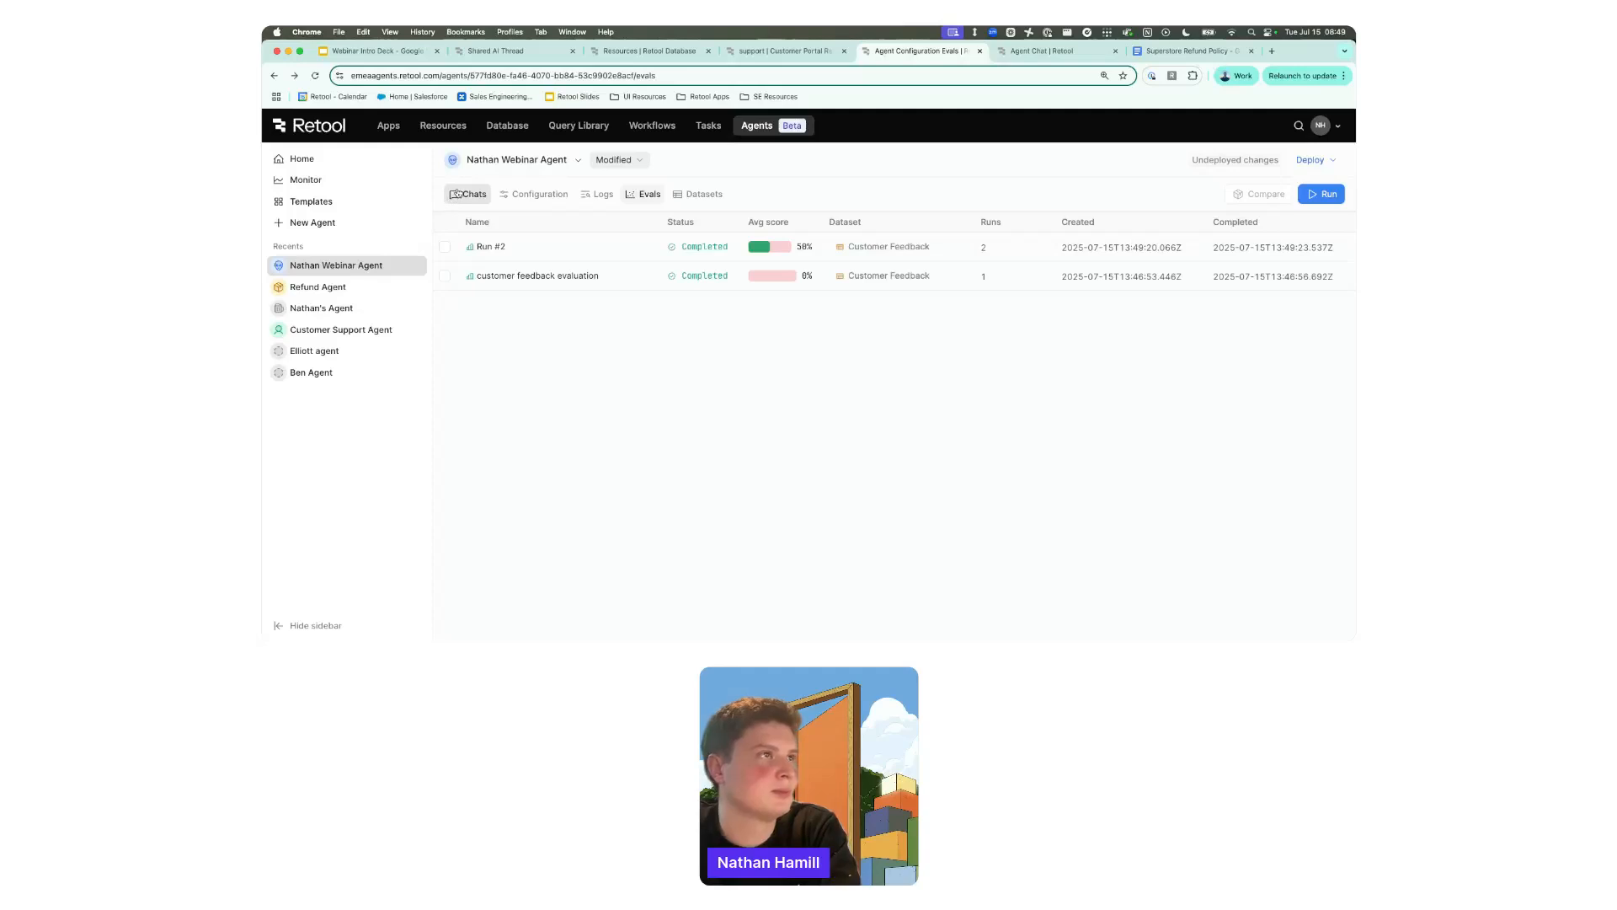
# Open the agents monitor and look over the agent graph, the activity feed and the list of all agents.
pyautogui.click(336, 189)
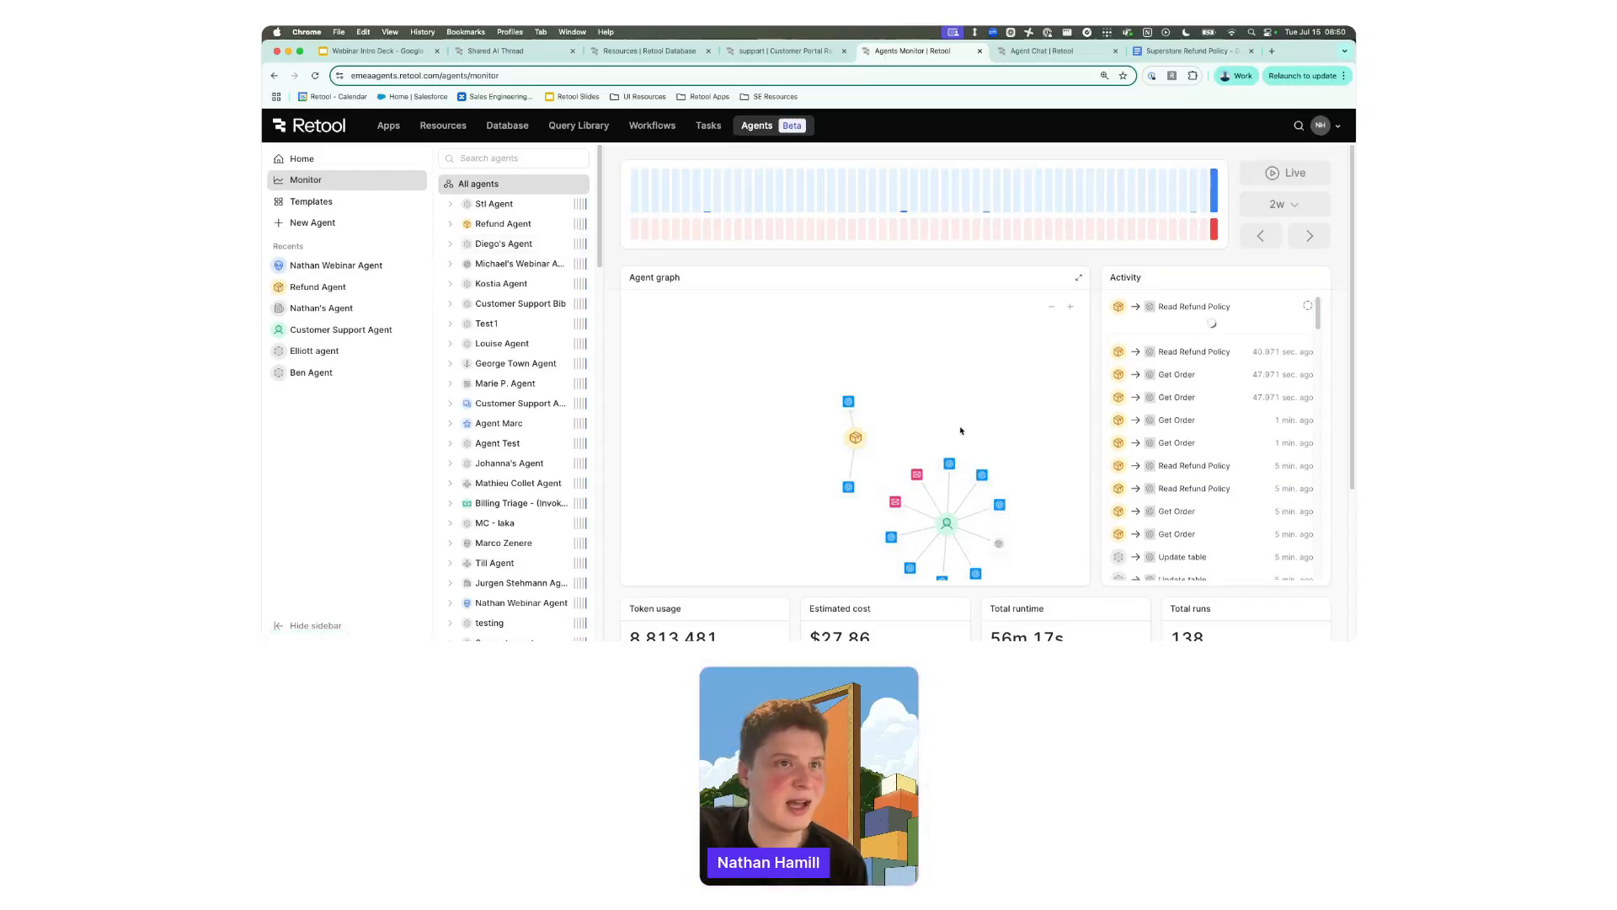
pyautogui.moveTo(712, 333); pyautogui.dragTo(982, 439)
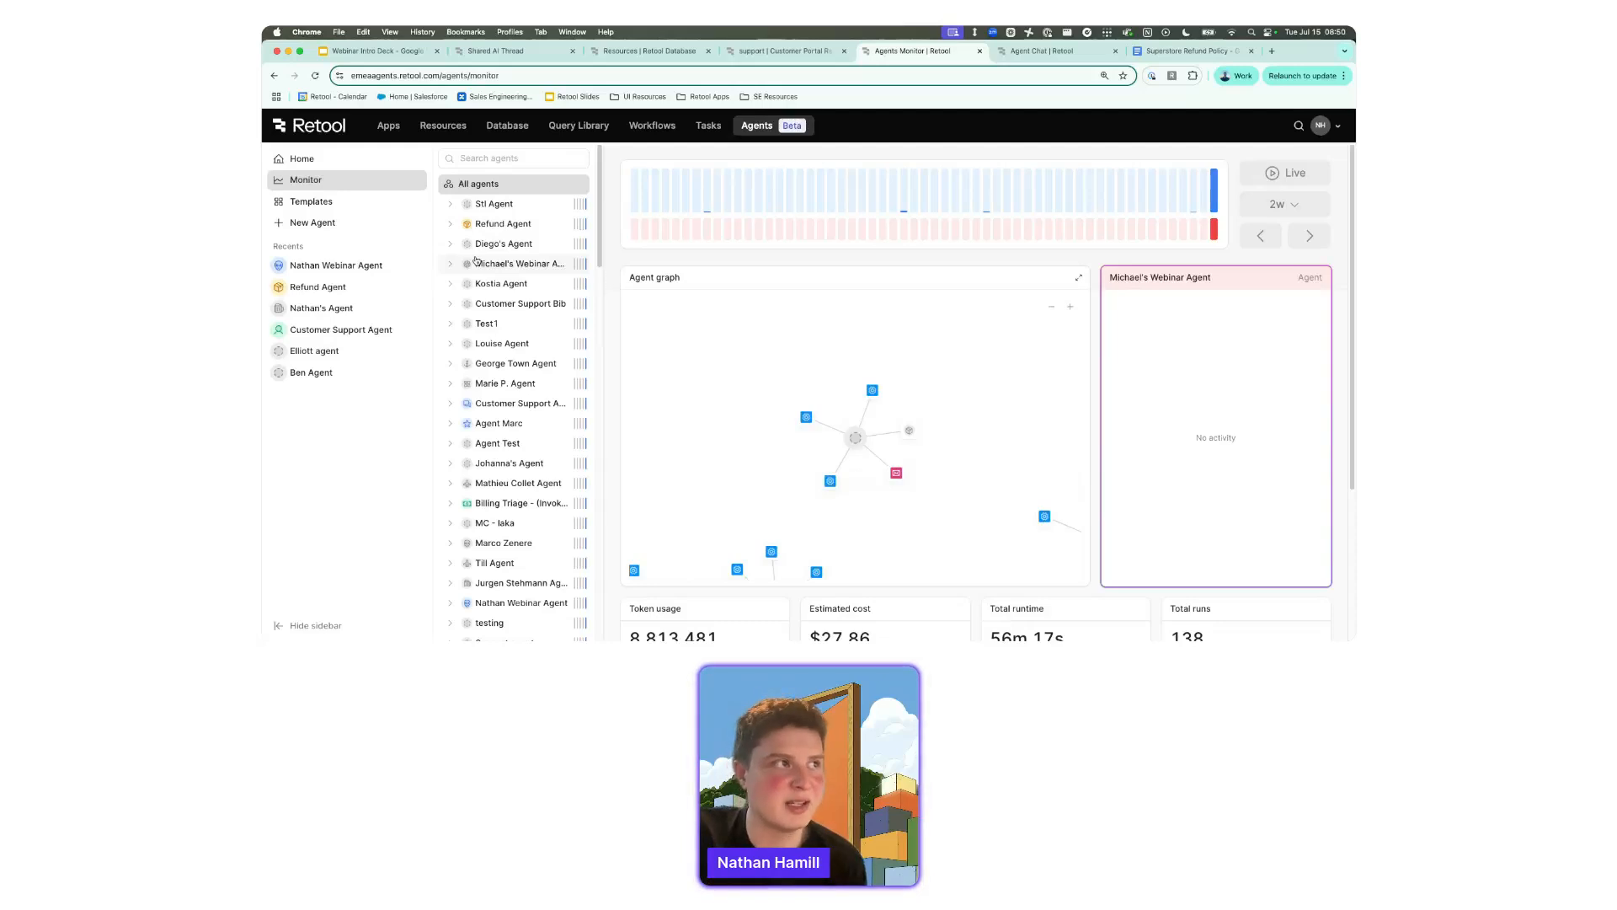
pyautogui.scroll(-10, 530, 426)
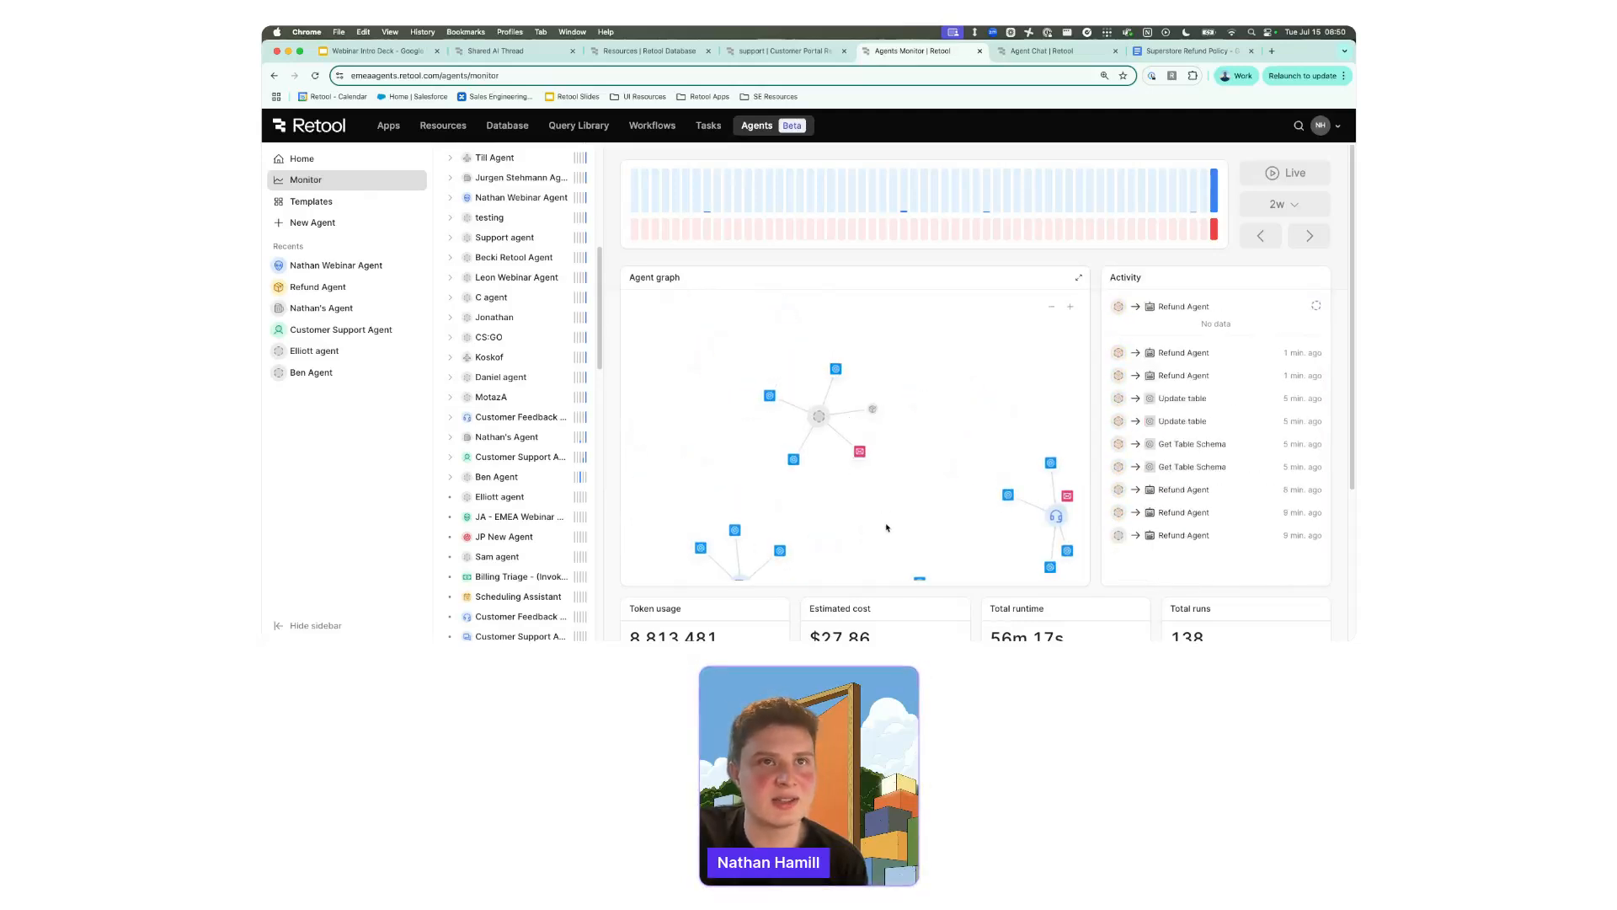
pyautogui.scroll(8, 539, 337)
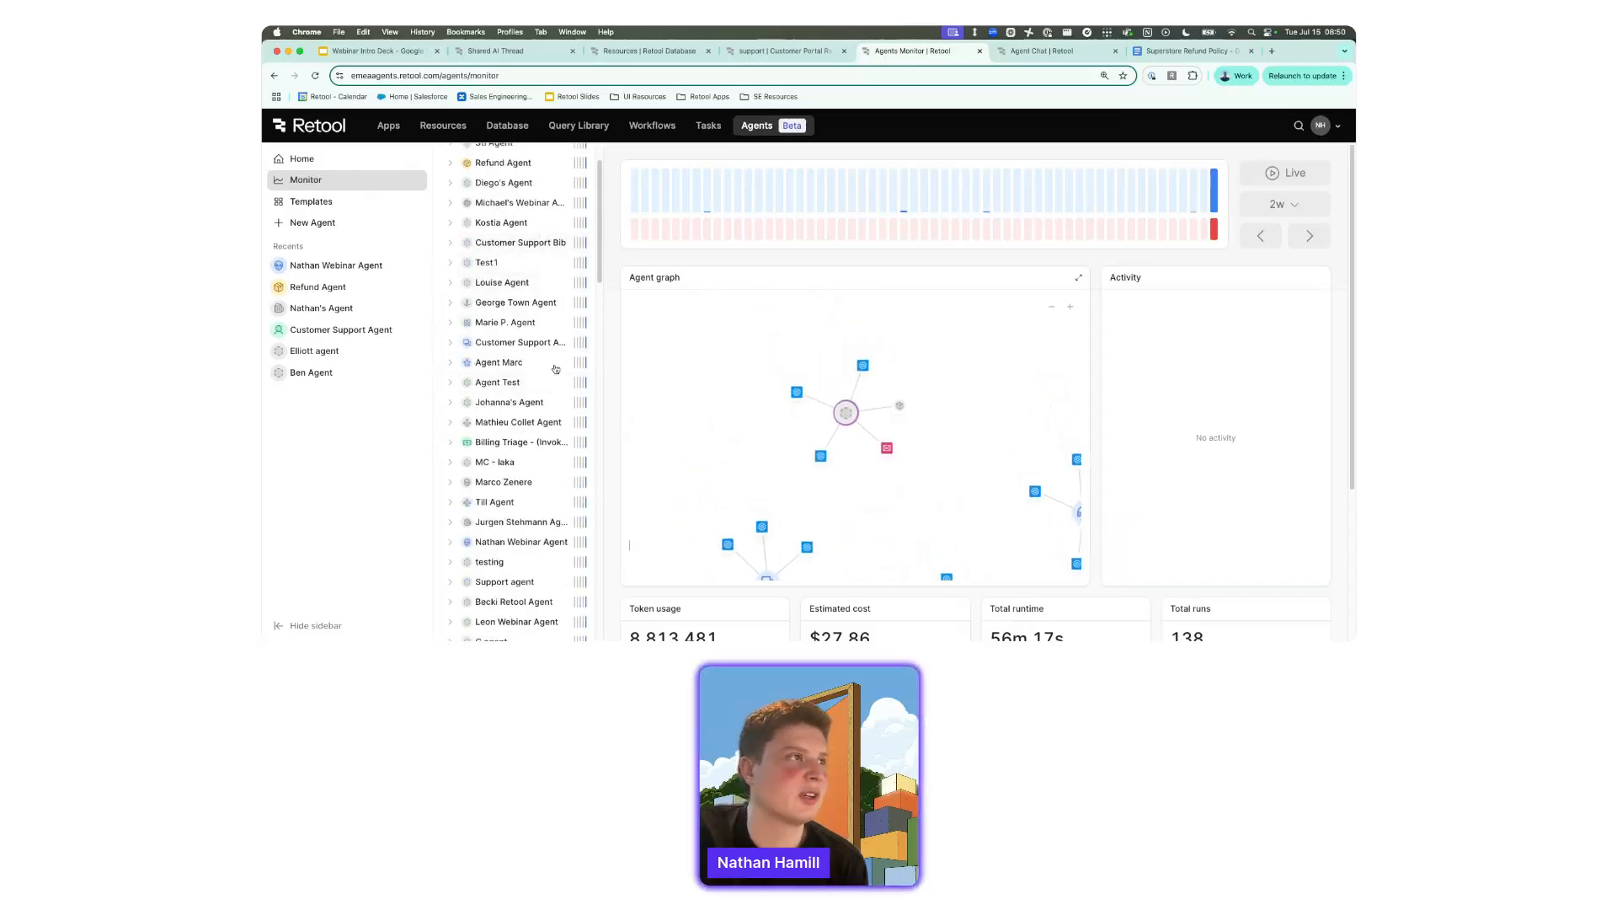
pyautogui.scroll(2, 543, 346)
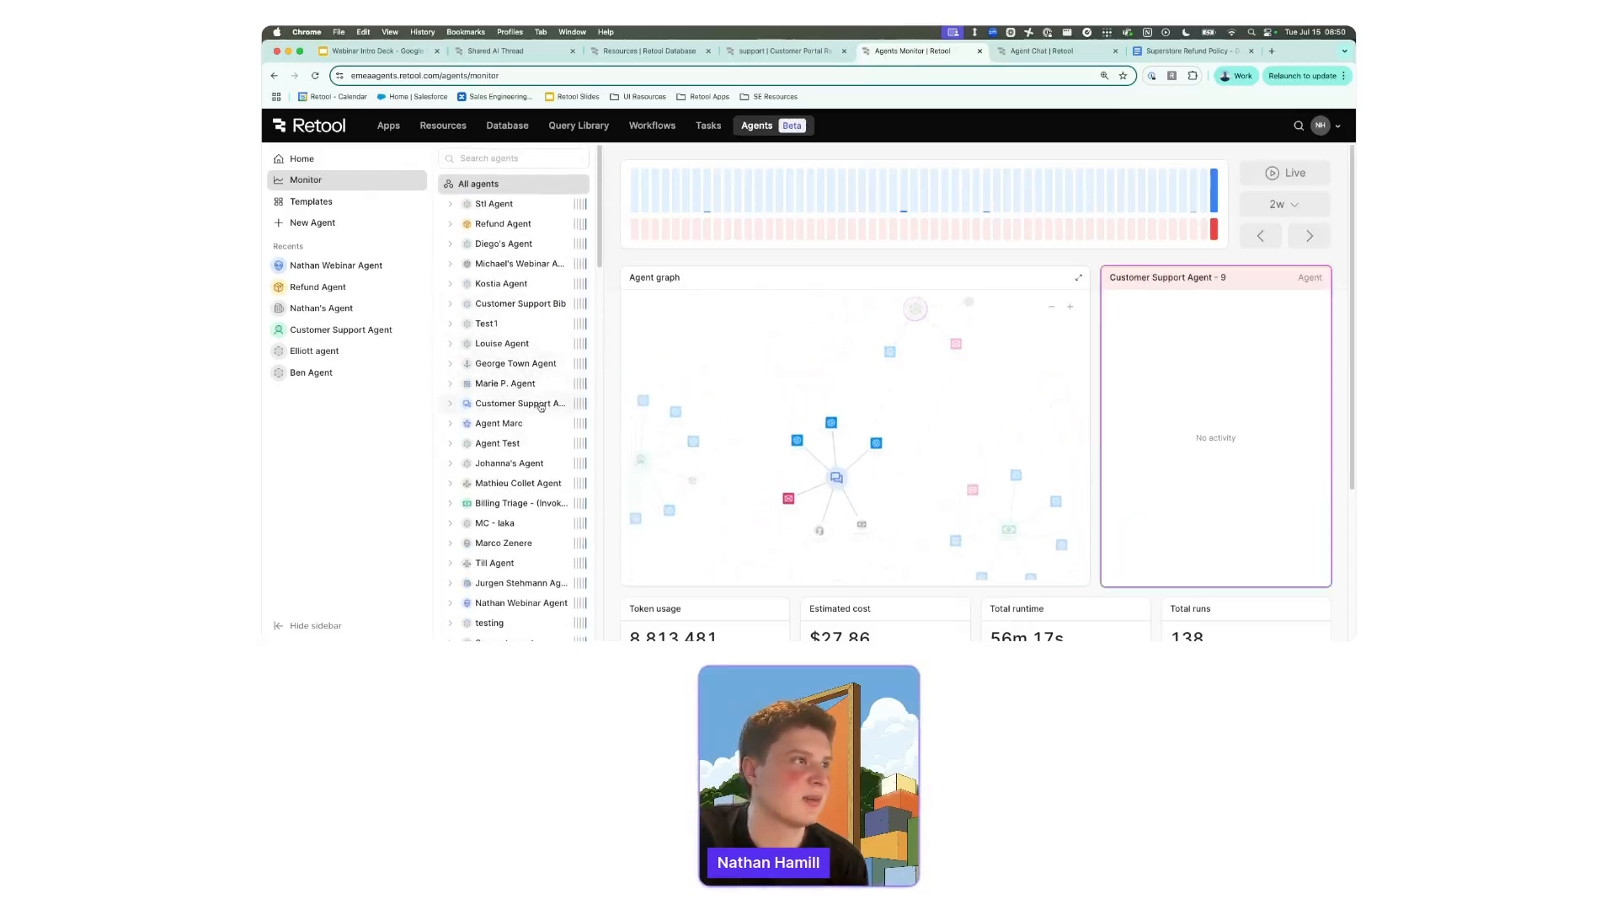
# Open the monitoring view of Customer Support Agent - 9 and review its tool activity.
pyautogui.click(541, 404)
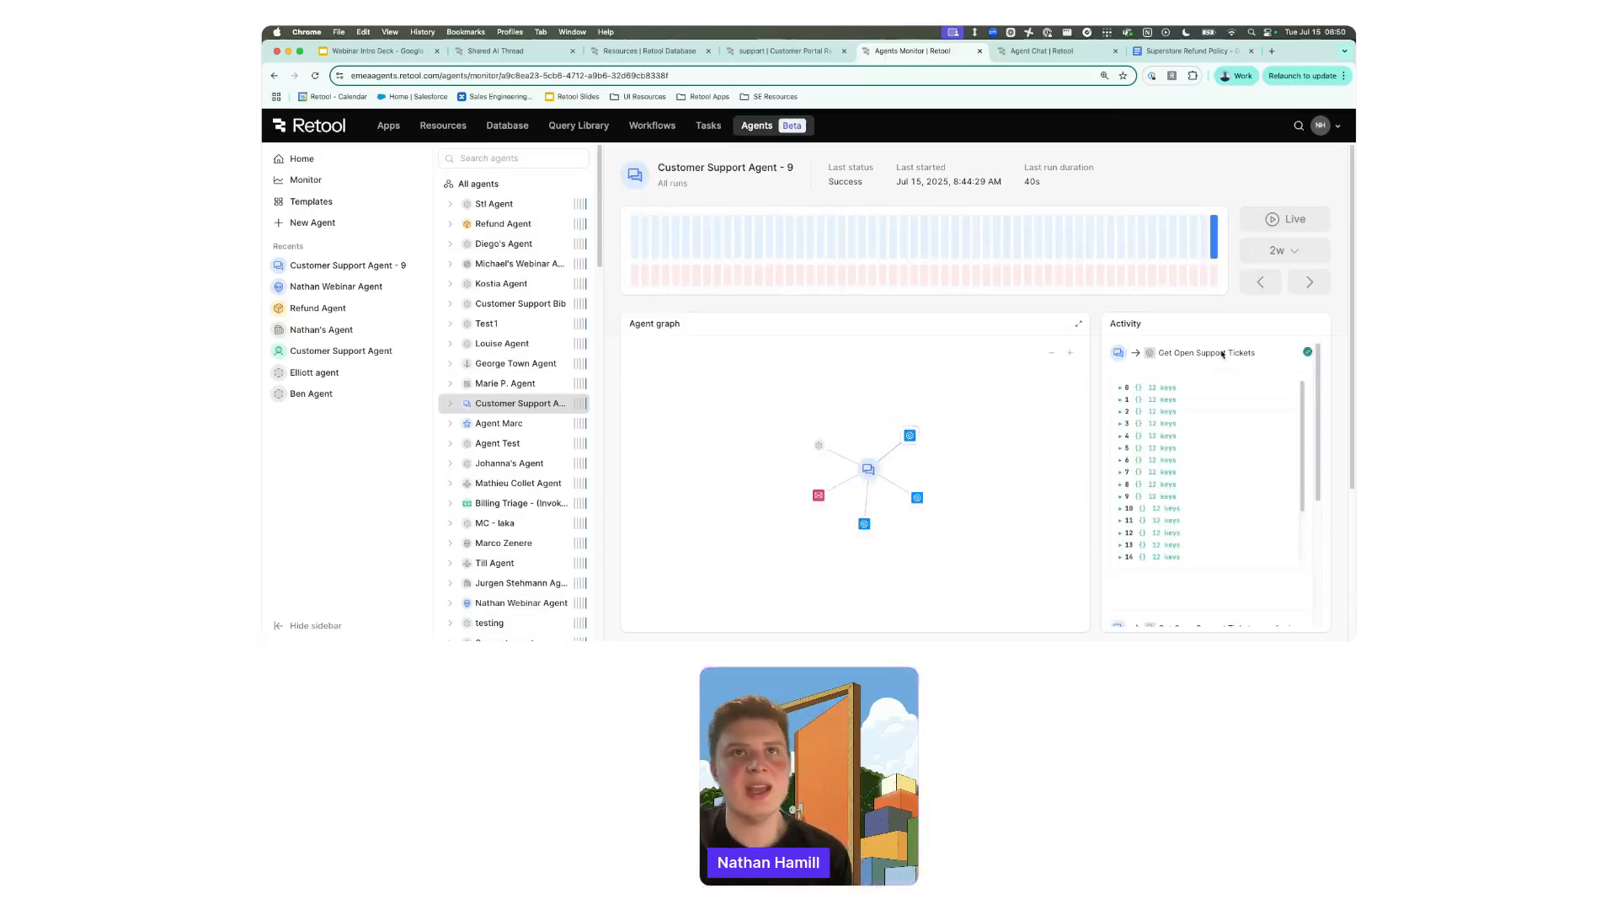
pyautogui.scroll(-2, 1223, 354)
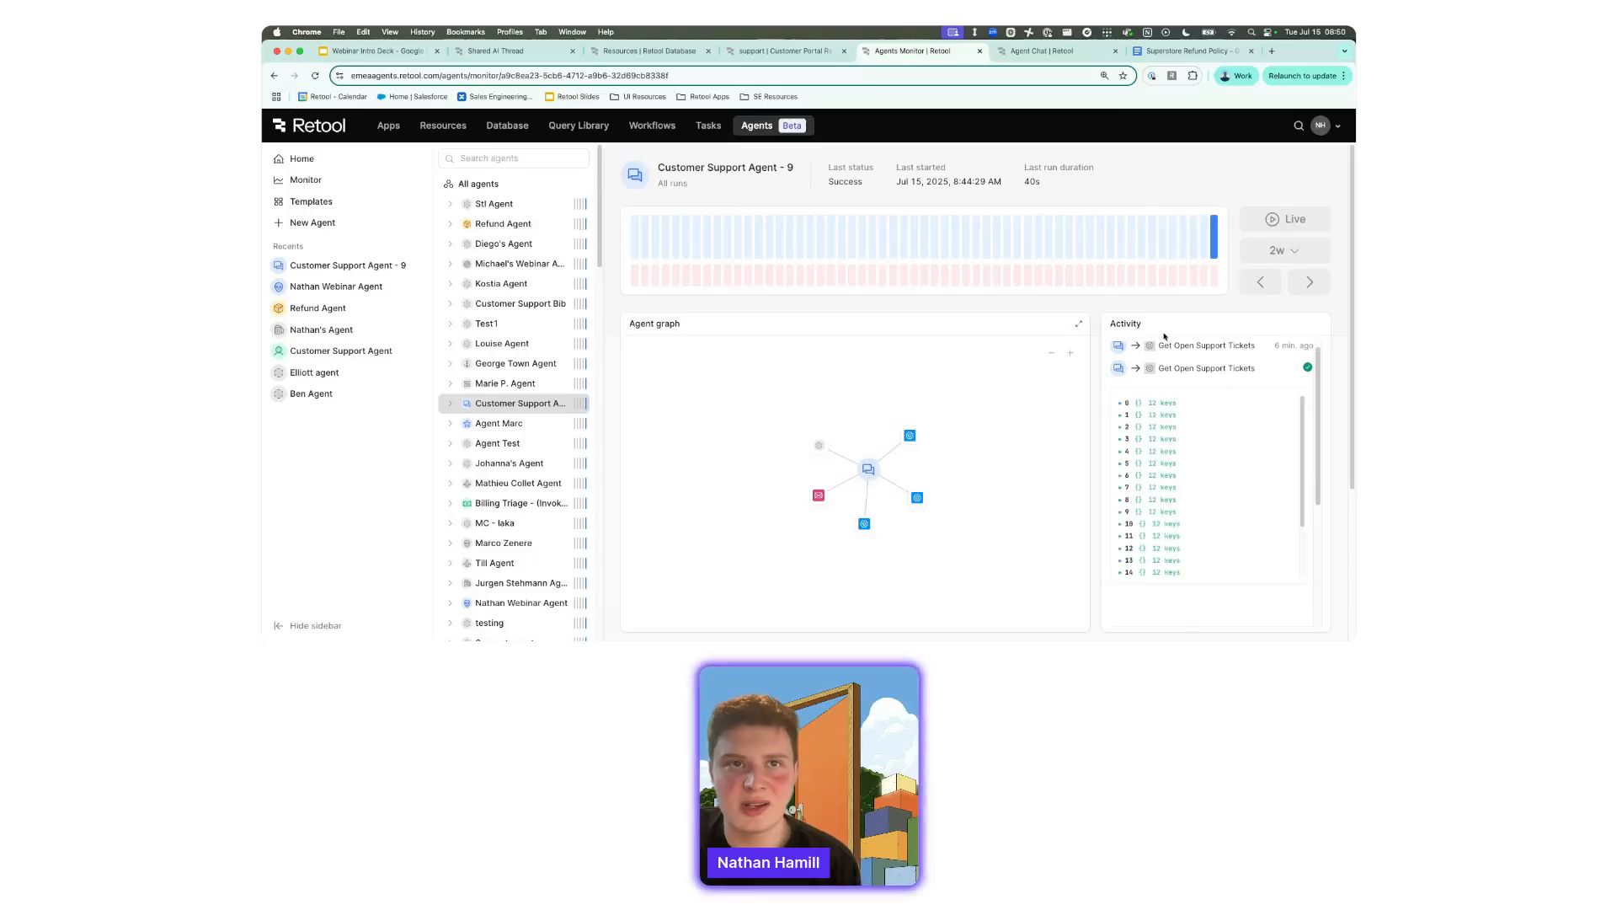
pyautogui.scroll(-3, 1129, 359)
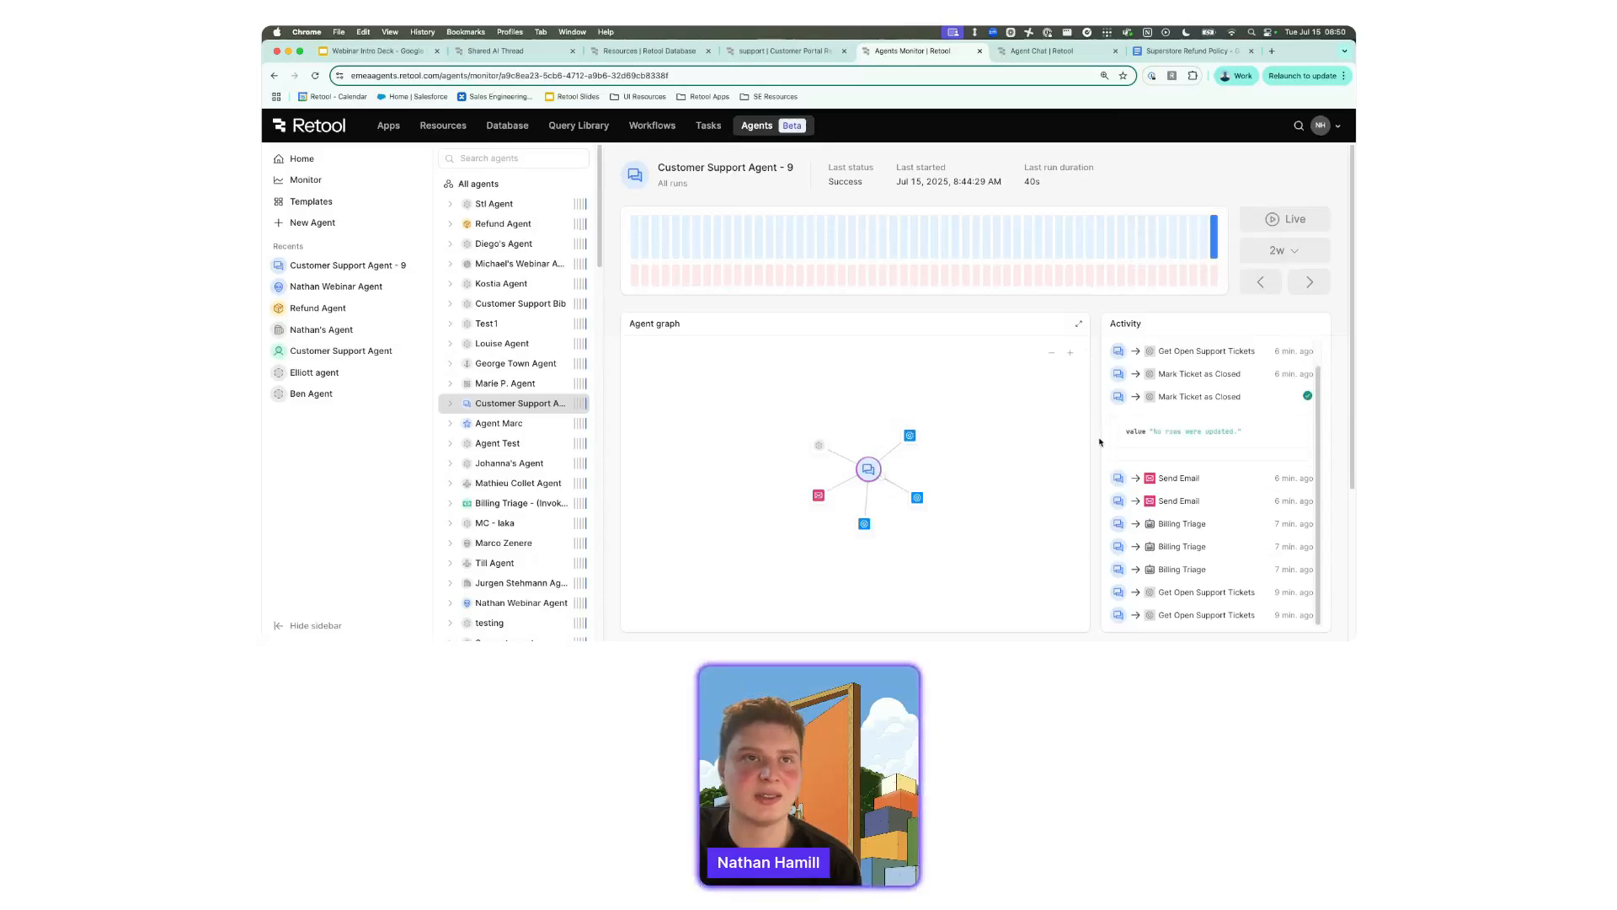
# Review the estimated cost, average runtime and tool usage of Customer Support Agent - 9, and check its list of individual runs.
pyautogui.scroll(-5, 1091, 436)
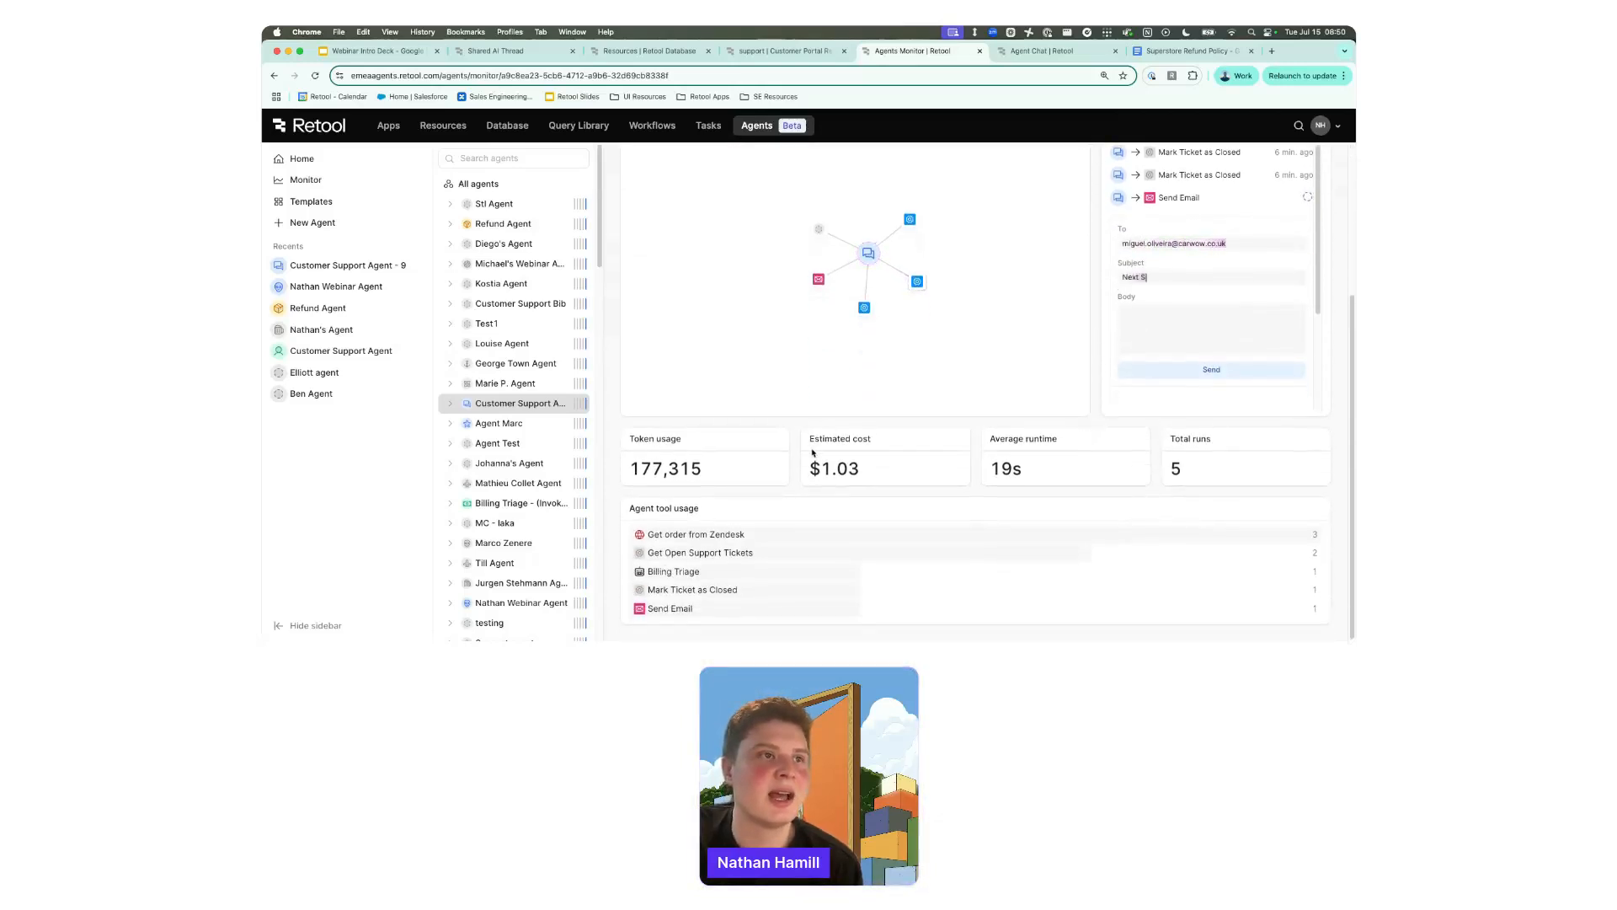
pyautogui.moveTo(863, 475); pyautogui.dragTo(807, 469)
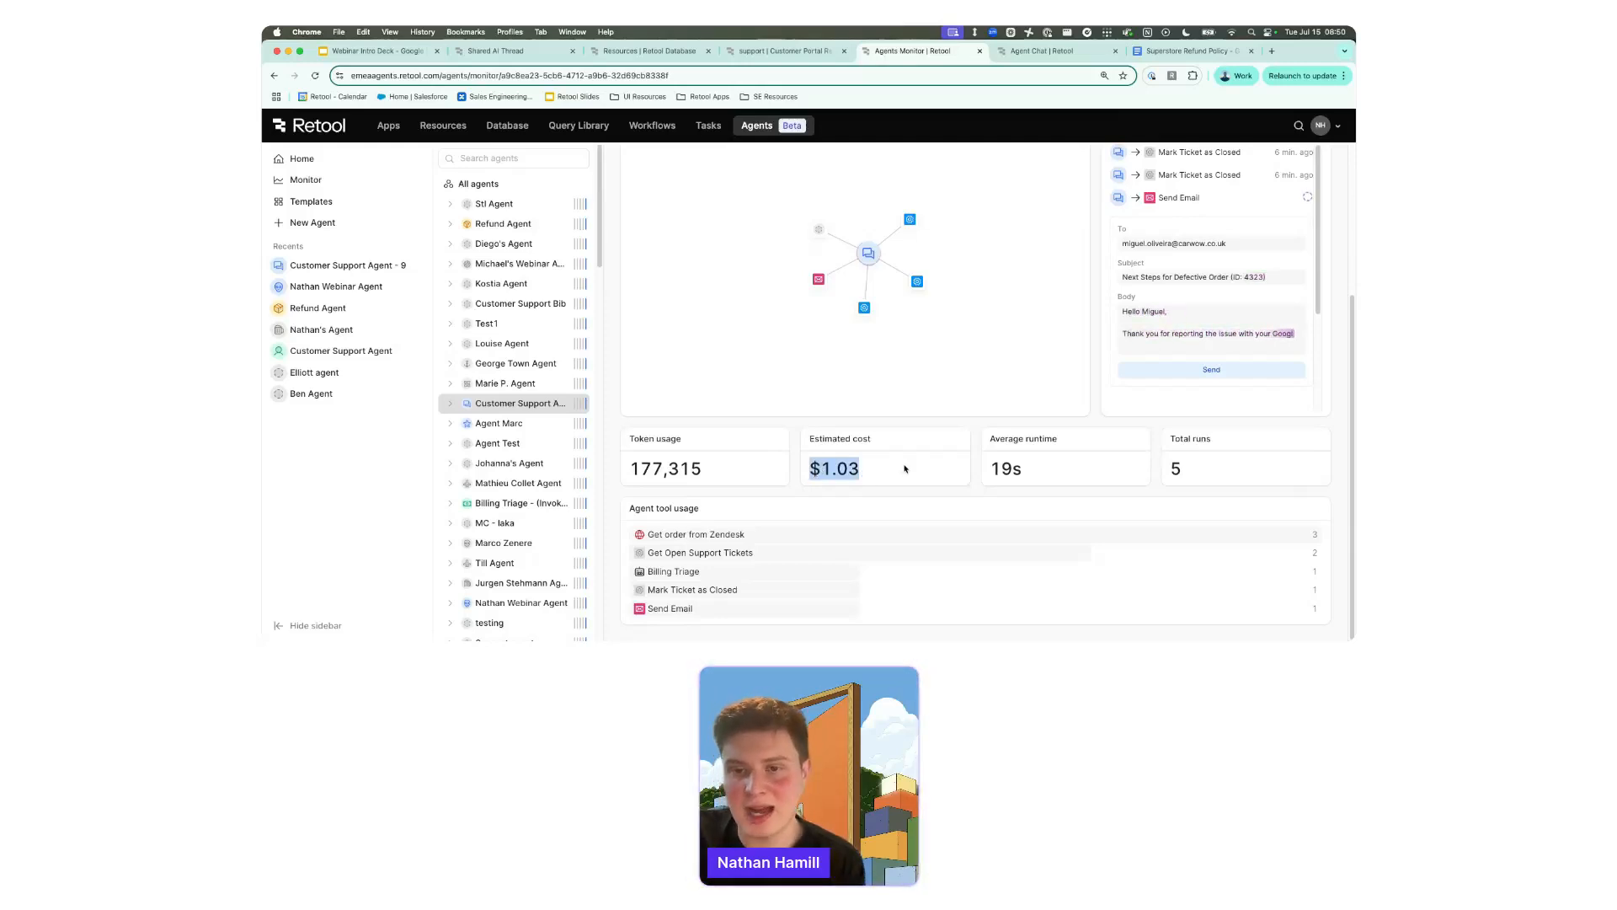
pyautogui.click(973, 456)
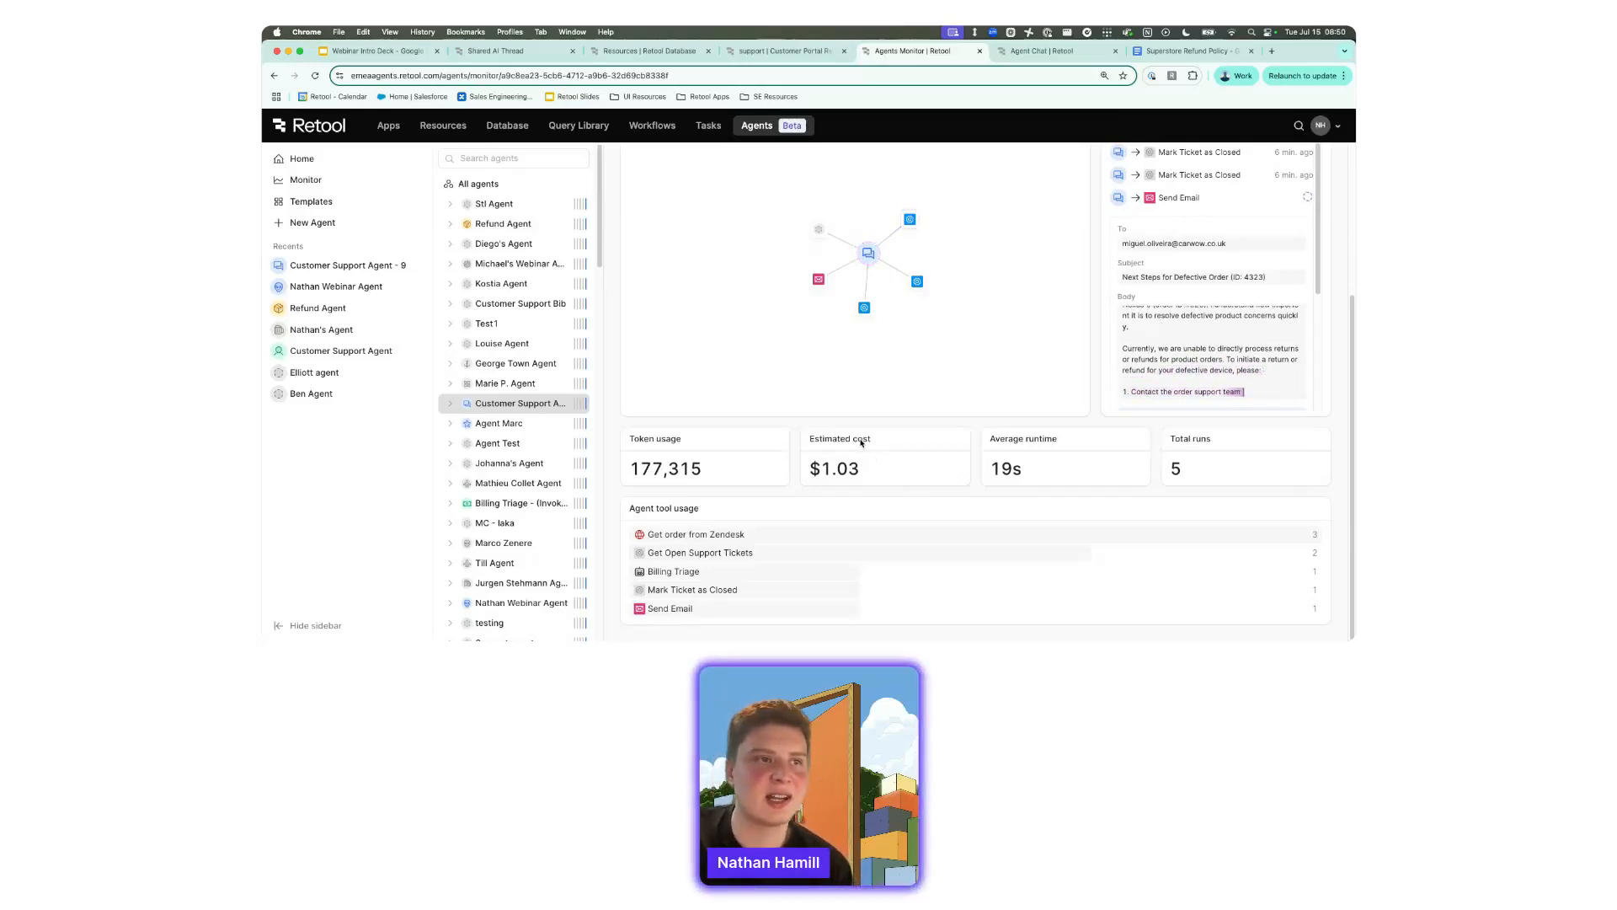
pyautogui.moveTo(992, 468); pyautogui.dragTo(1013, 469)
pyautogui.click(1023, 481)
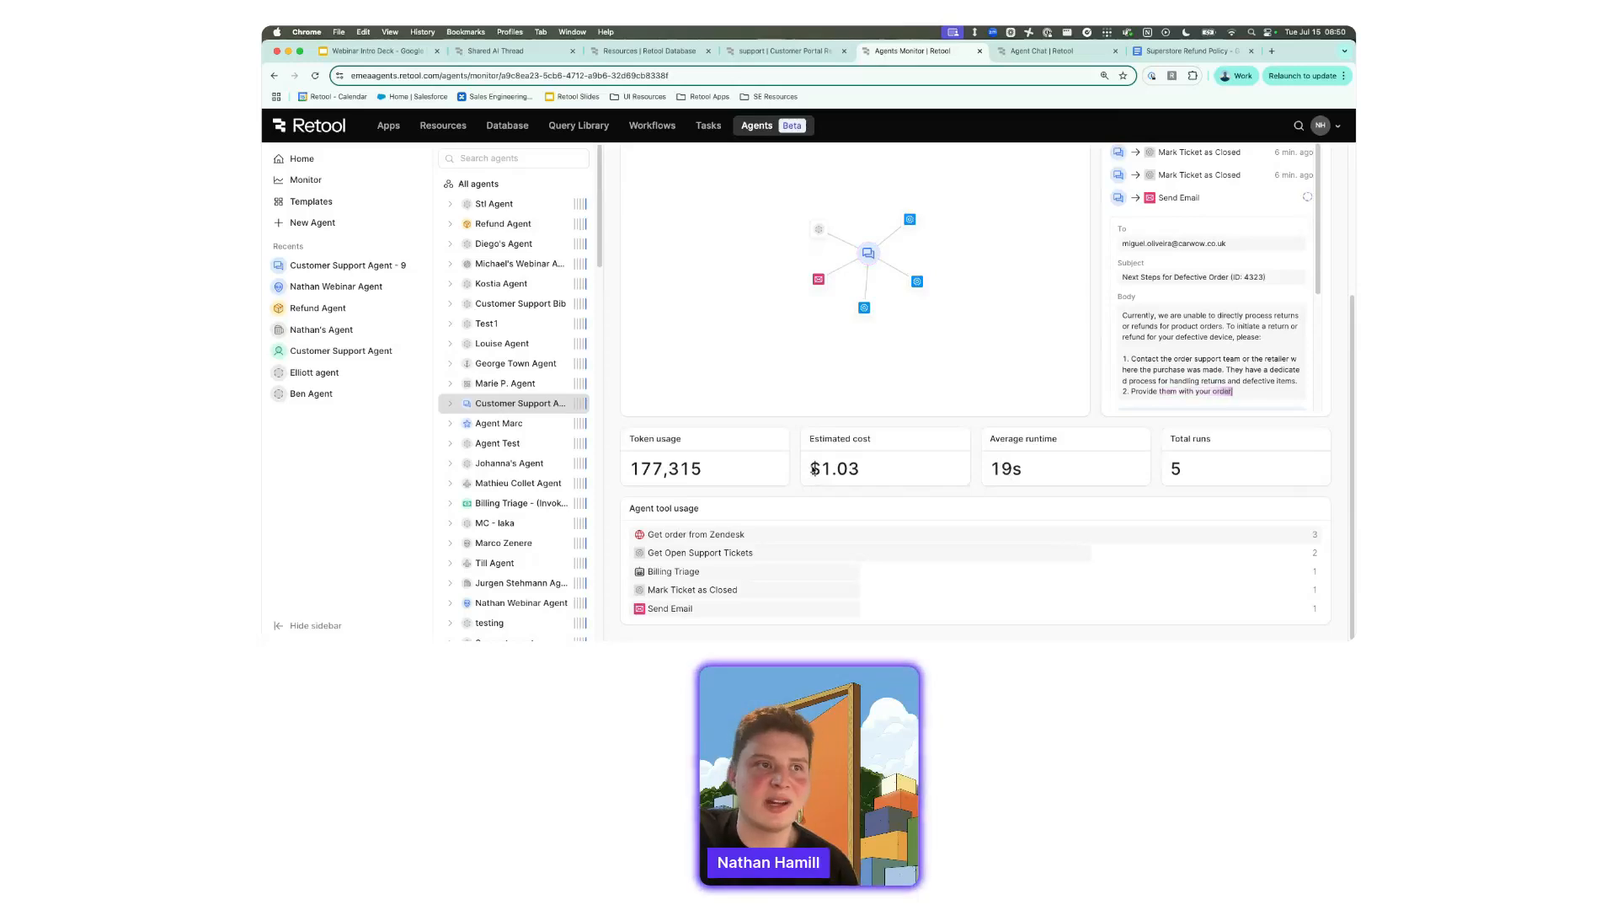
pyautogui.moveTo(812, 470); pyautogui.dragTo(861, 470)
pyautogui.click(886, 460)
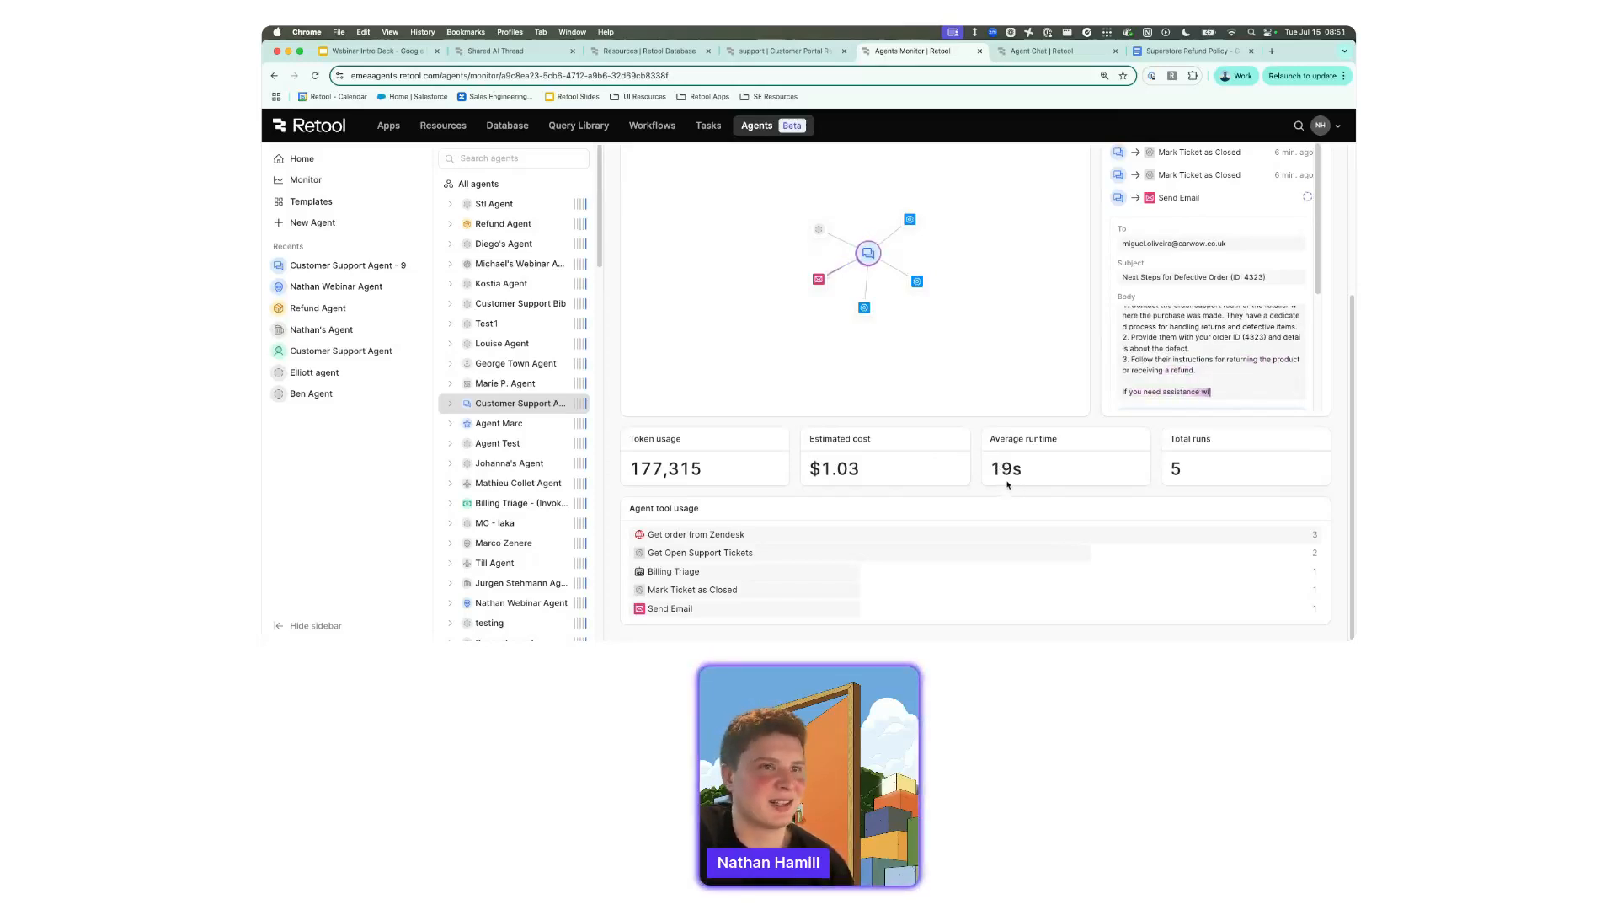
pyautogui.click(451, 405)
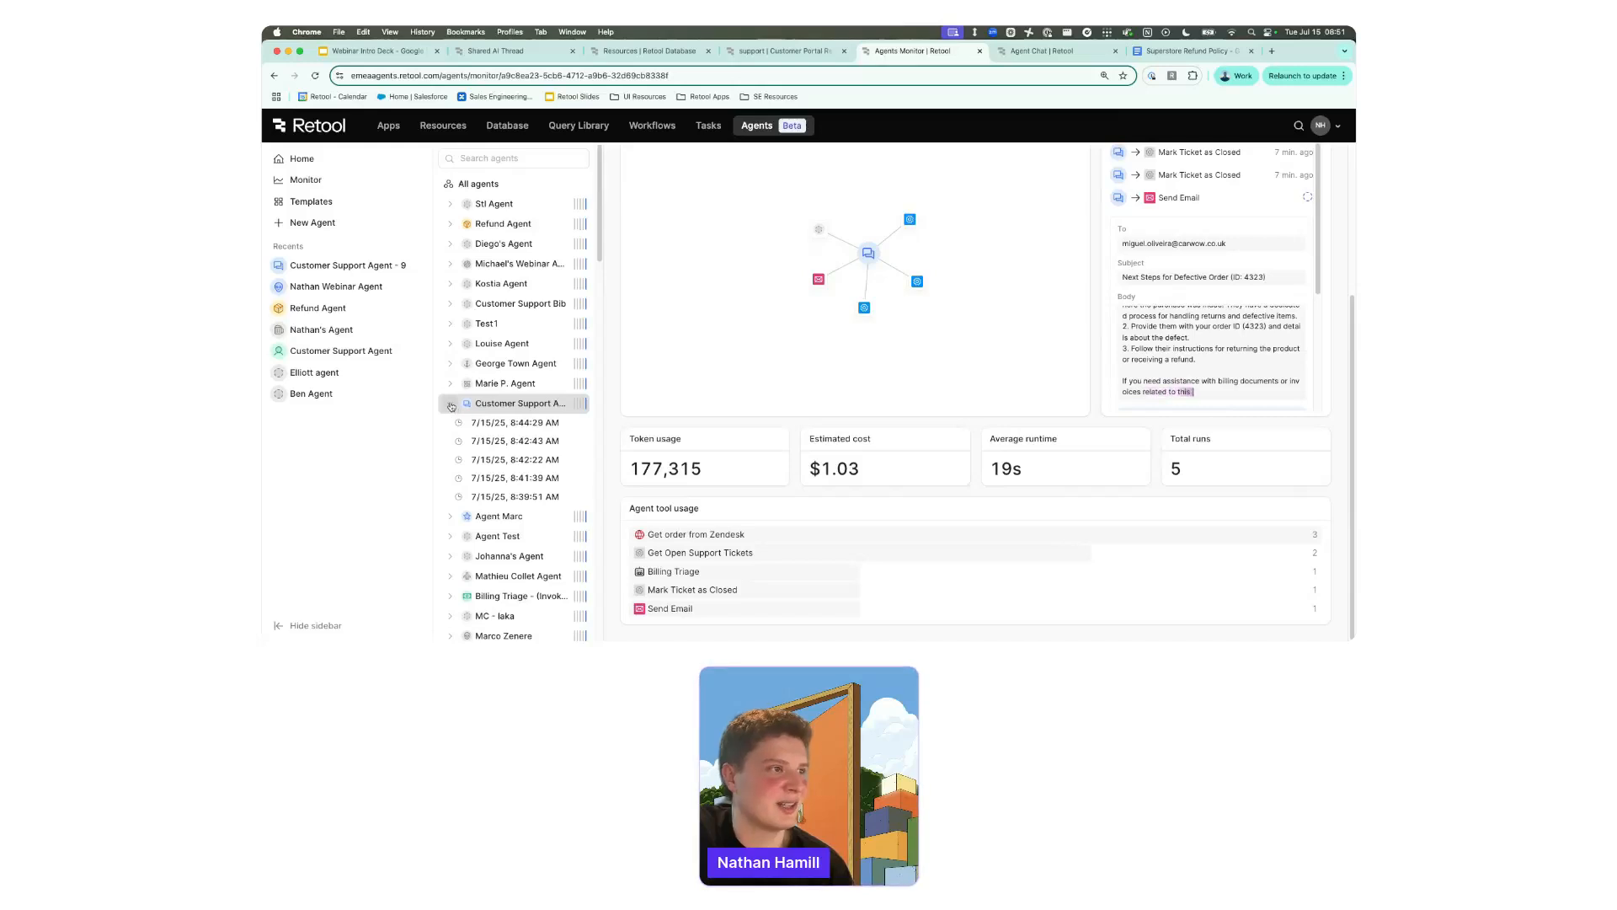
pyautogui.click(451, 404)
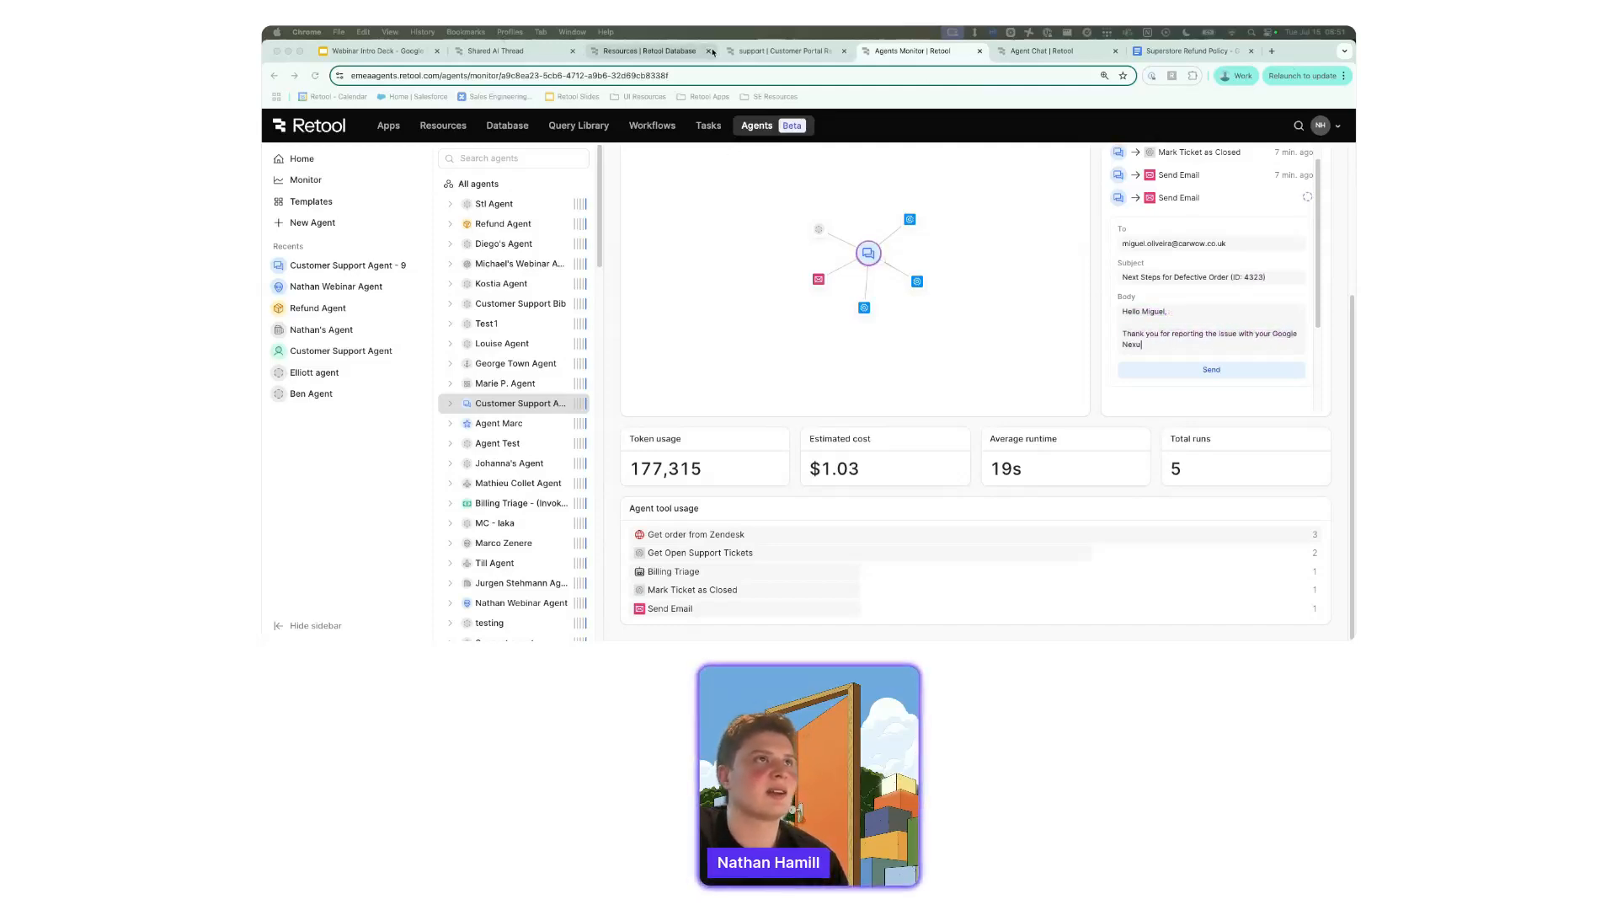
# Open the Customer Portal Redesign app for editing and bring up the support agent chat from its home page.
pyautogui.click(767, 49)
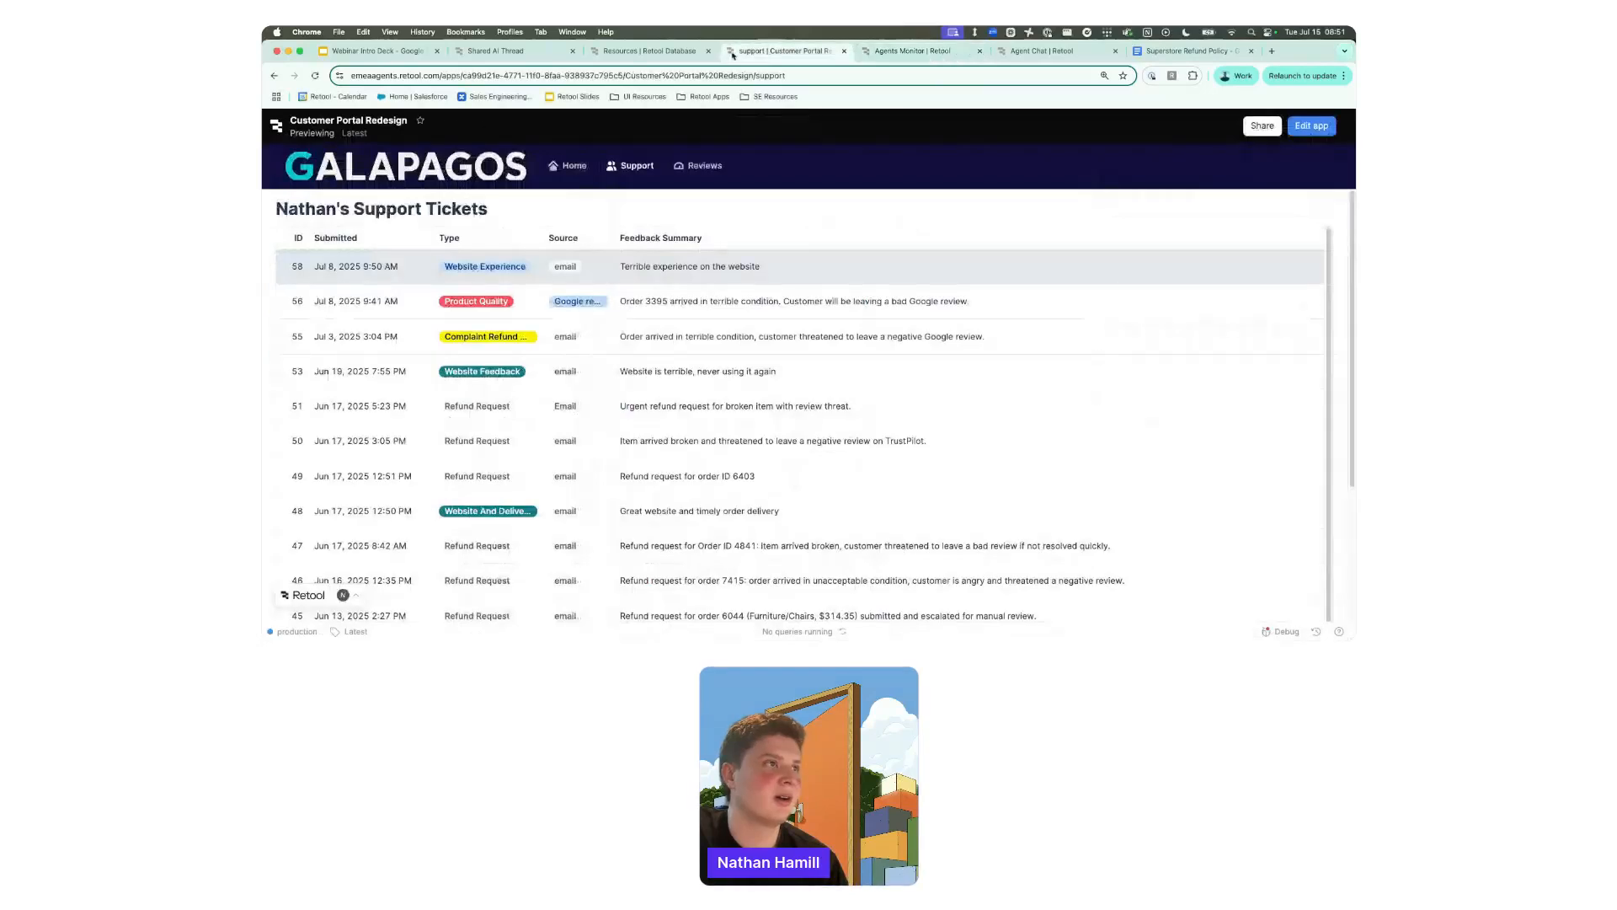
pyautogui.click(1310, 127)
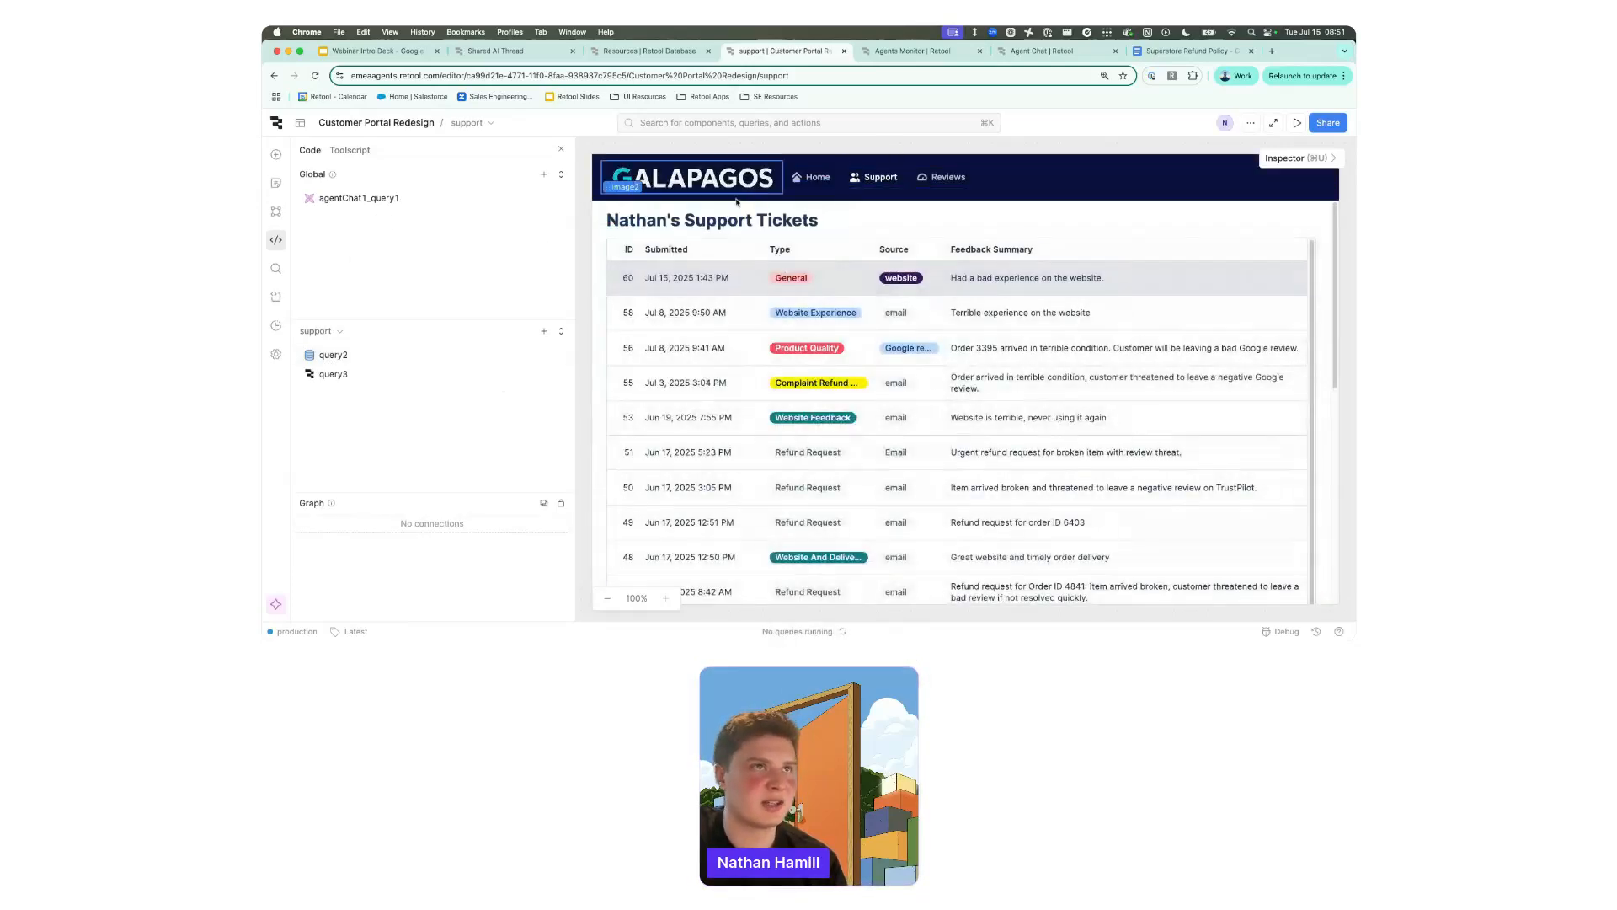
pyautogui.click(816, 171)
pyautogui.click(1270, 229)
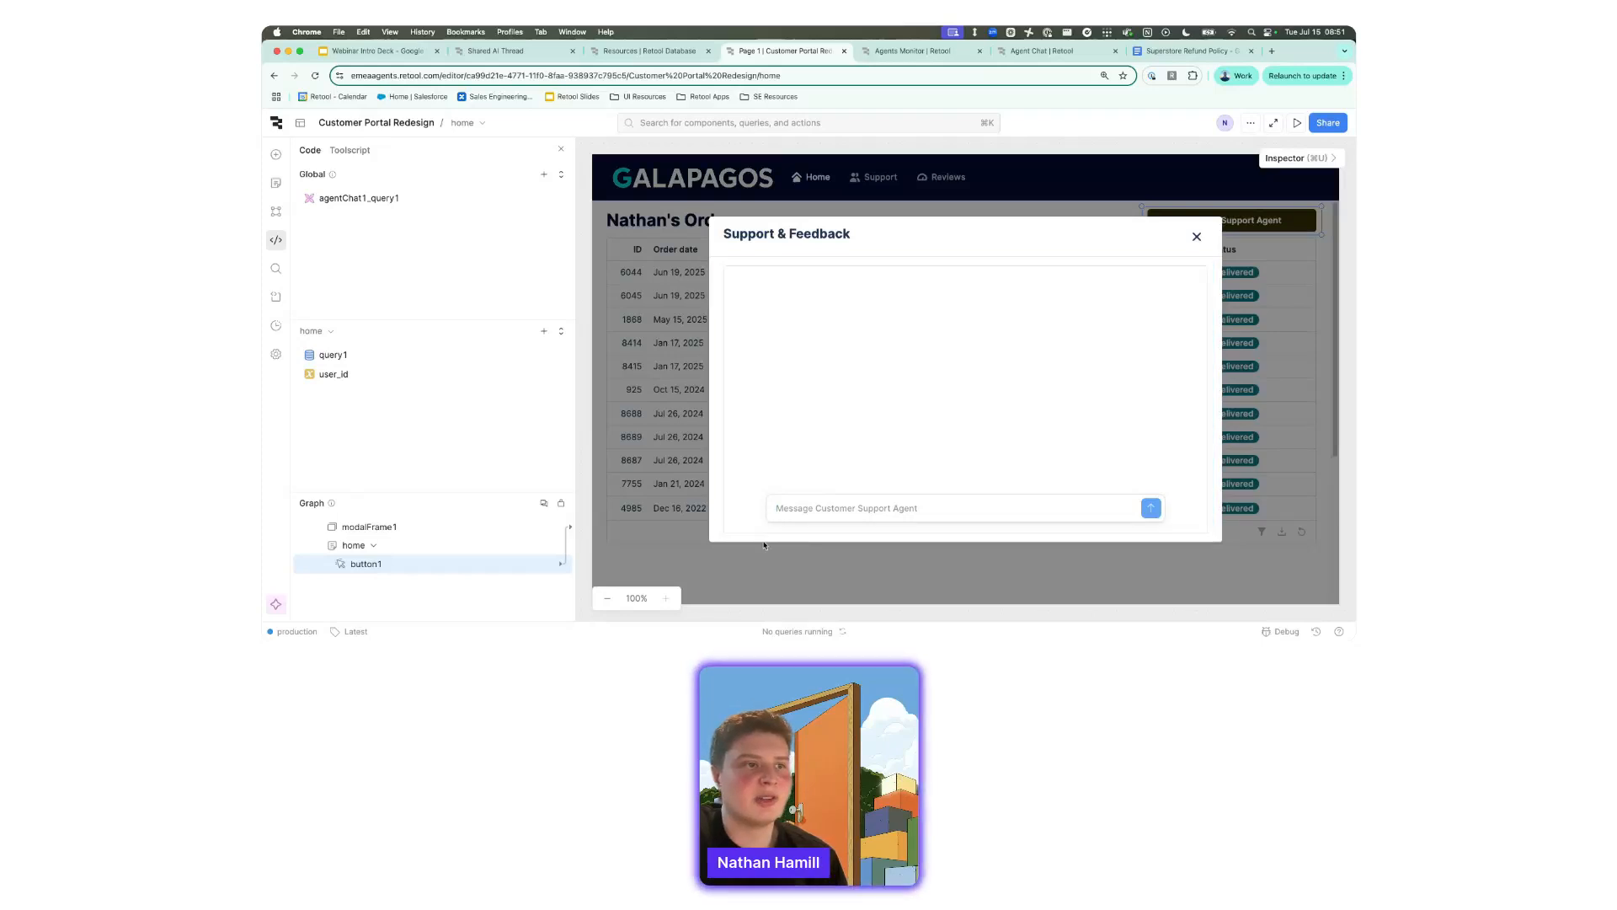
# Select the chat component in the Support & Feedback dialog and search the component library for "agent".
pyautogui.click(821, 425)
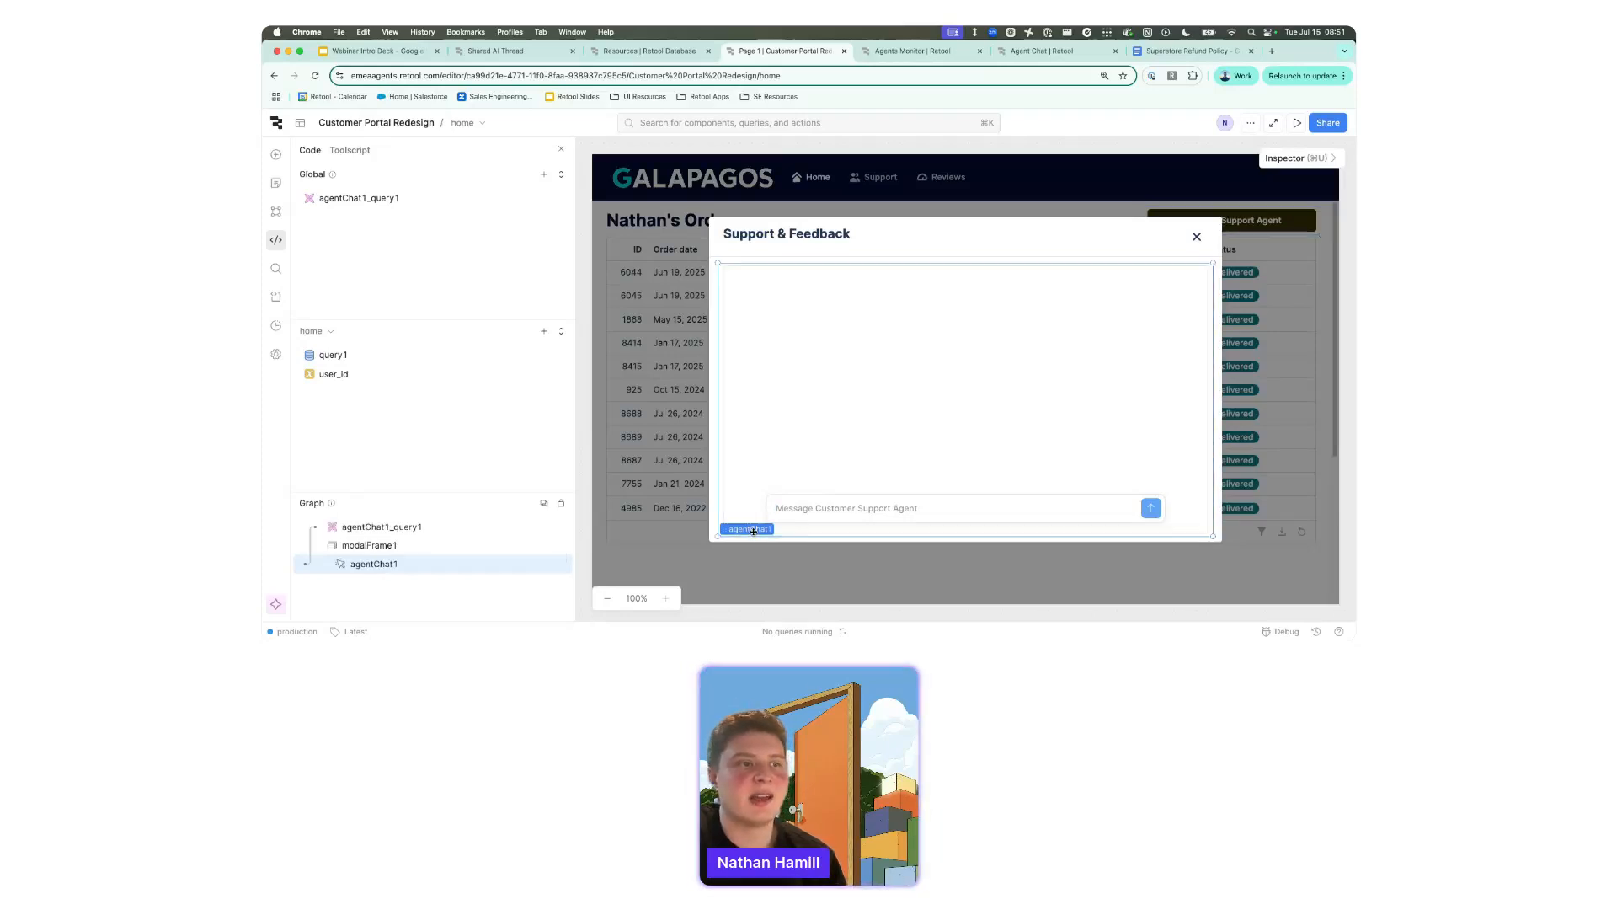
pyautogui.click(276, 155)
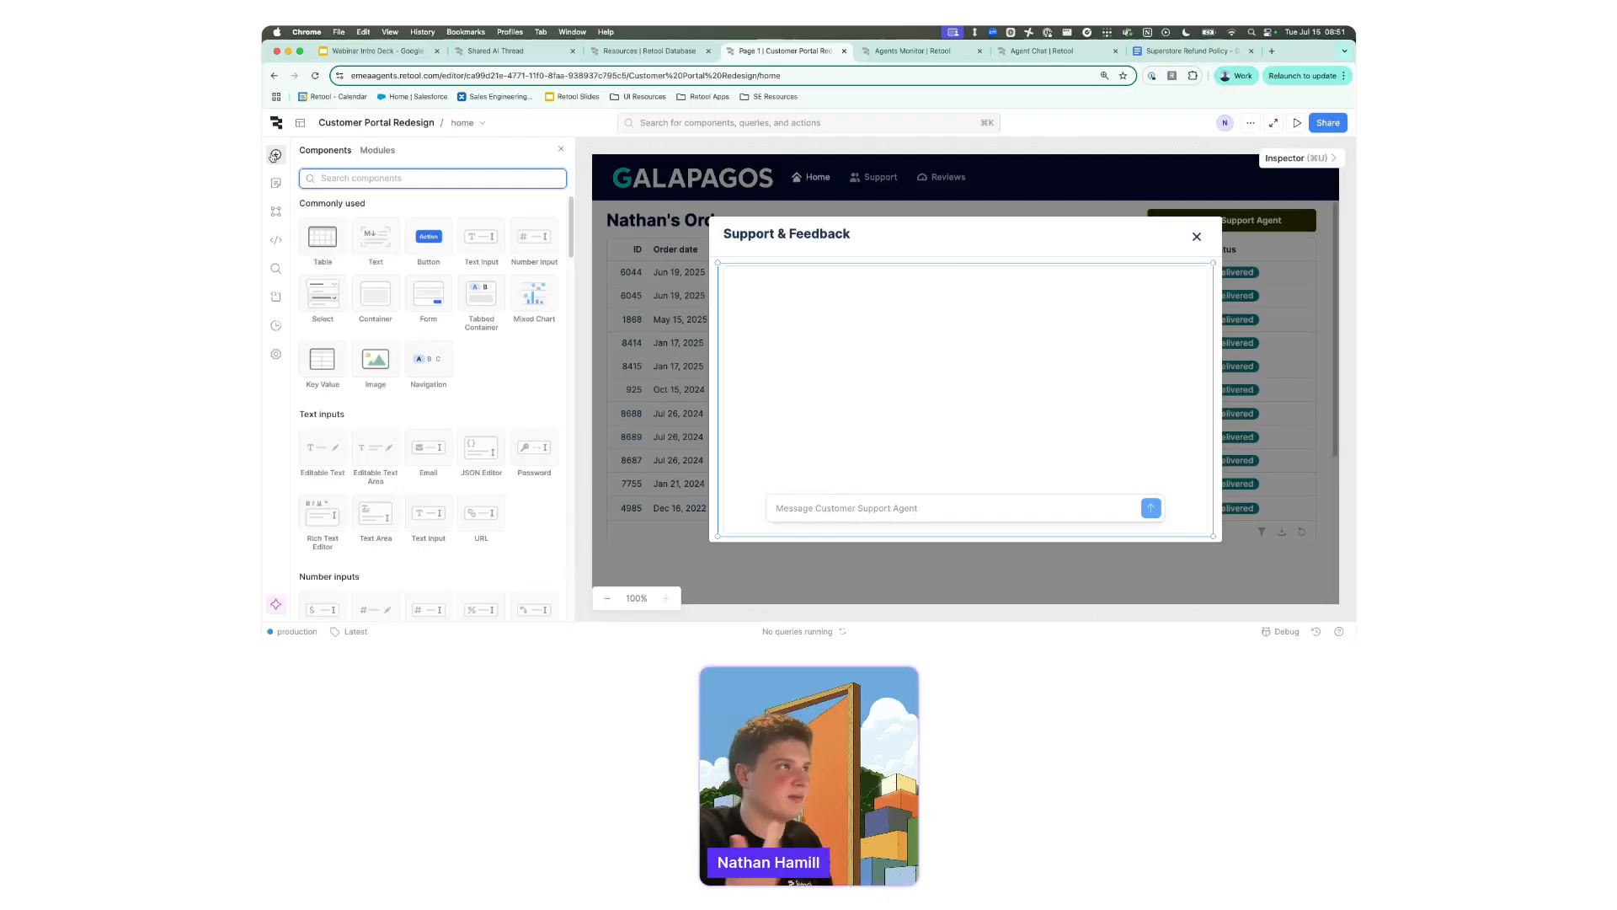
pyautogui.write('agent')
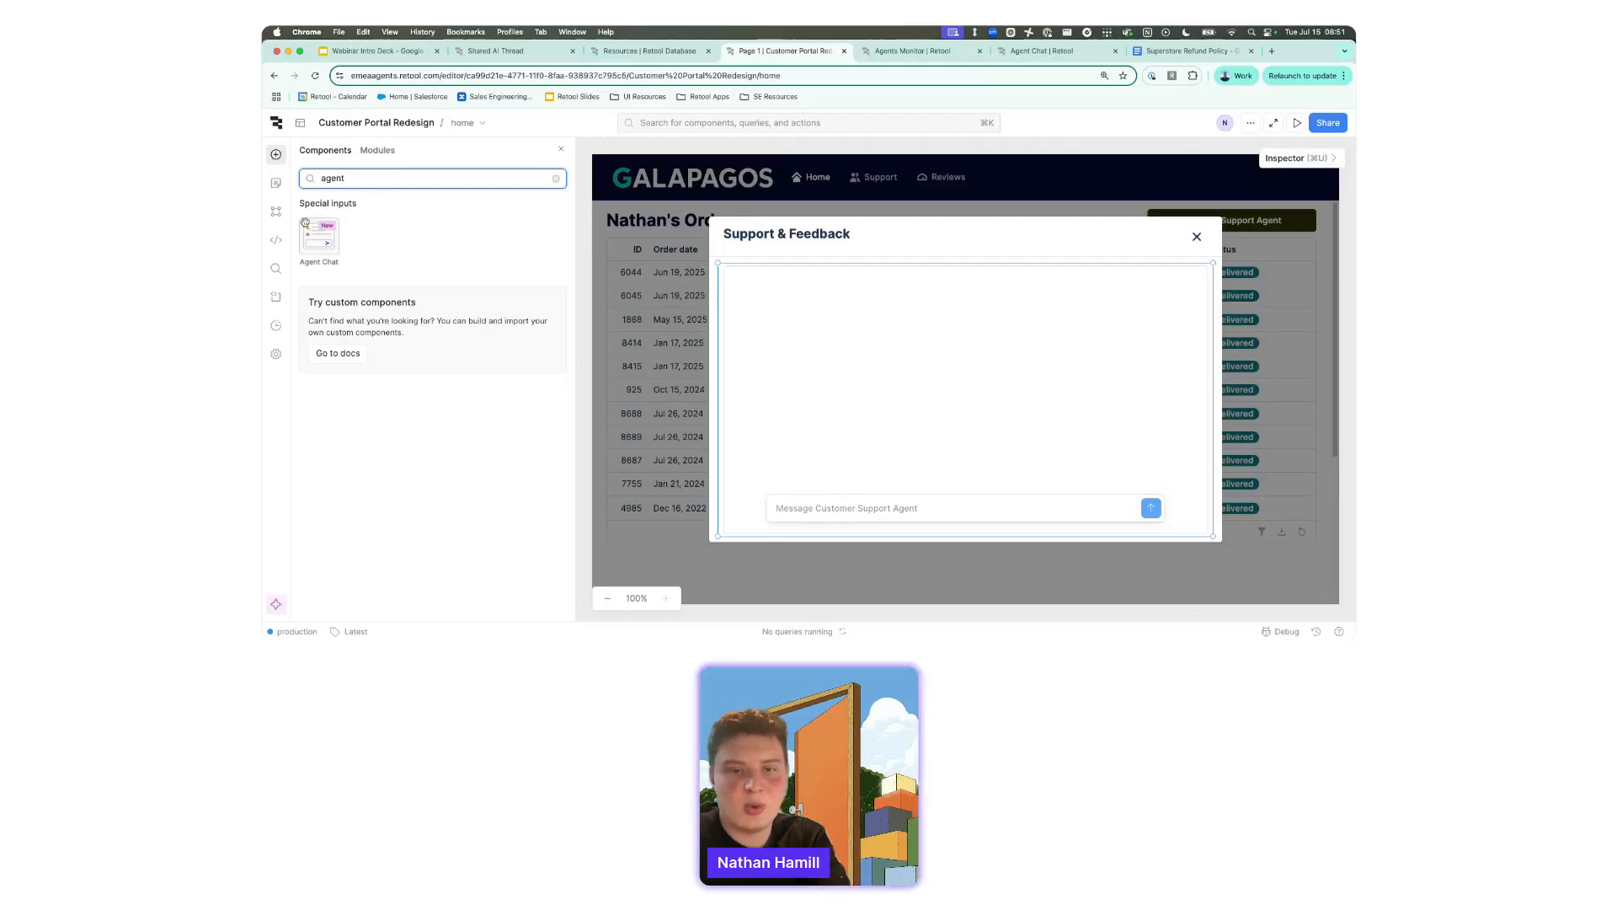
# Inspect the agentChat1_query1 settings and browse the agents it can be connected to, keeping the current agent and closing the query.
pyautogui.click(279, 244)
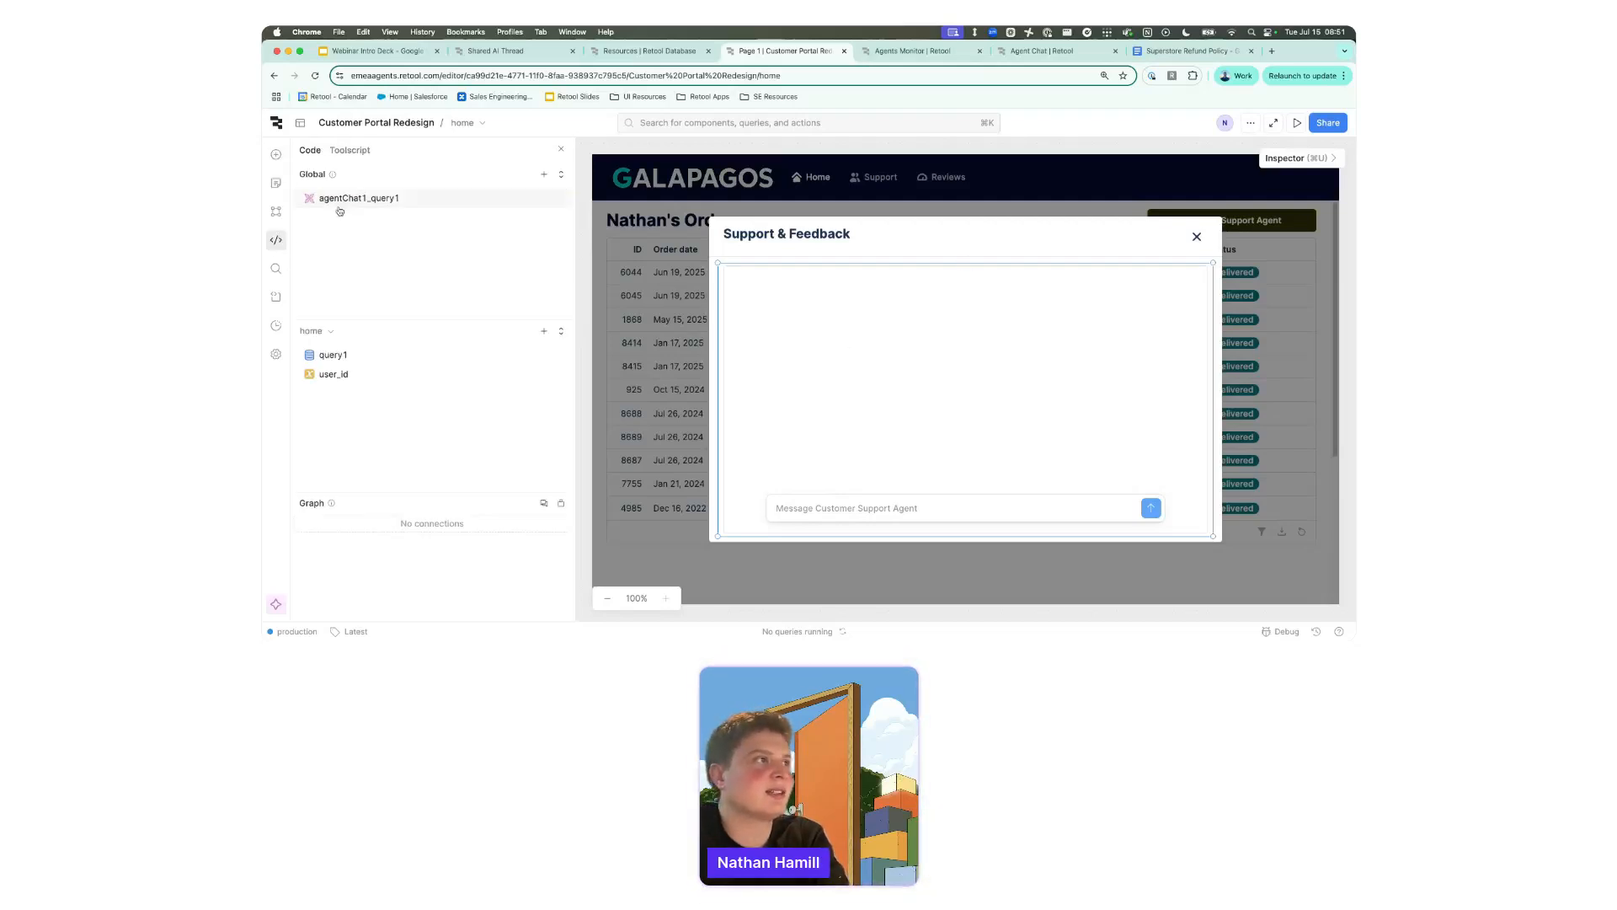
pyautogui.click(341, 205)
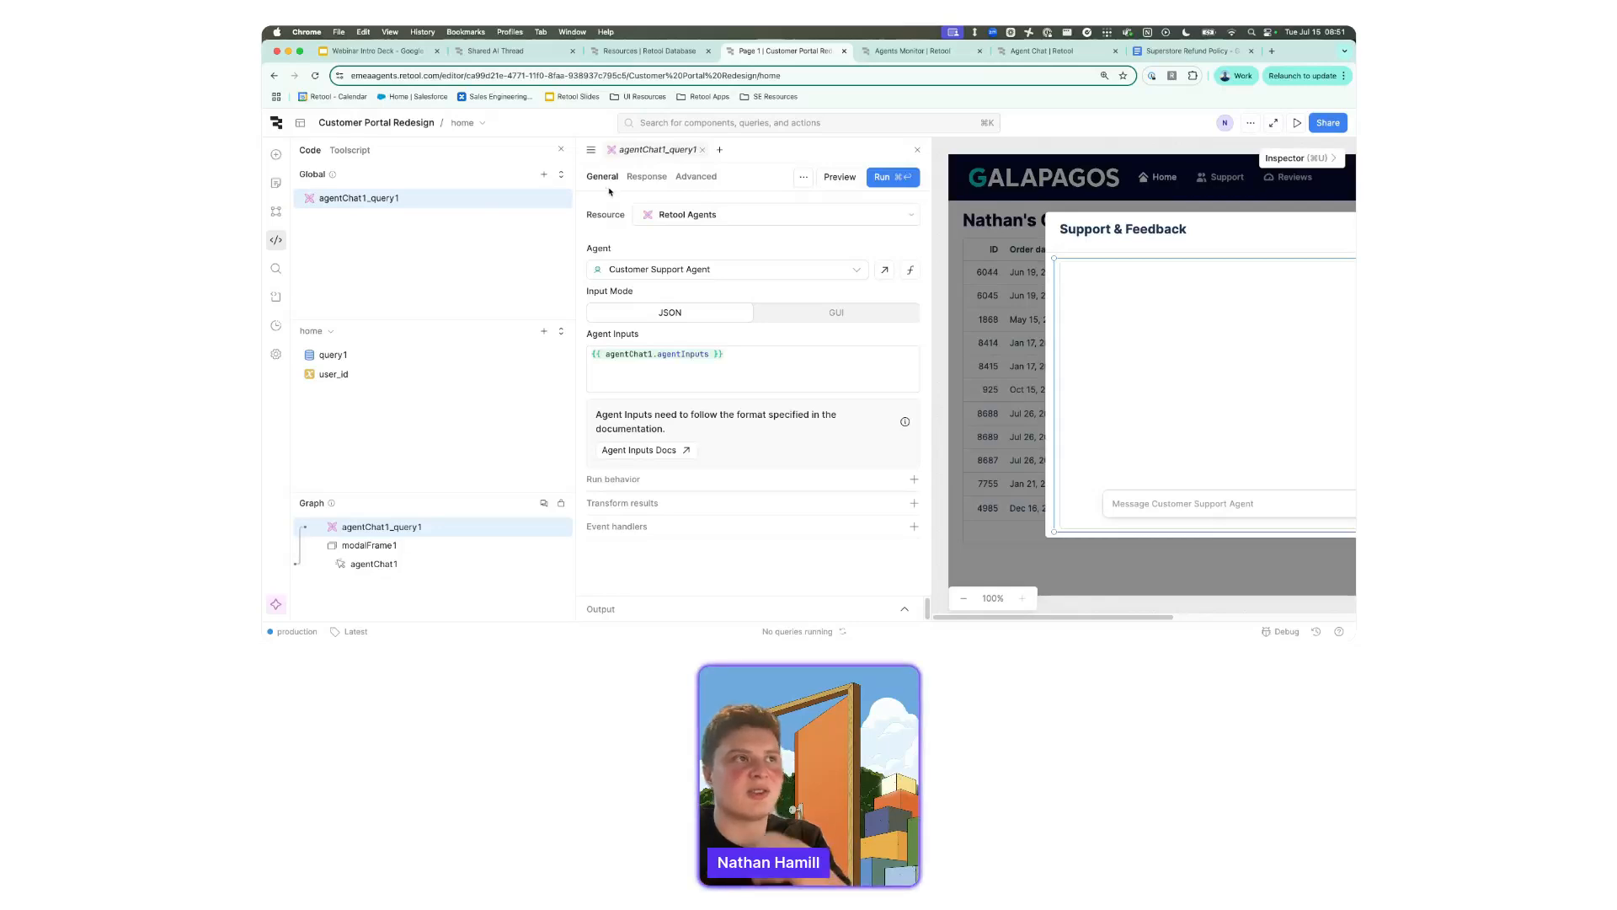
pyautogui.click(770, 268)
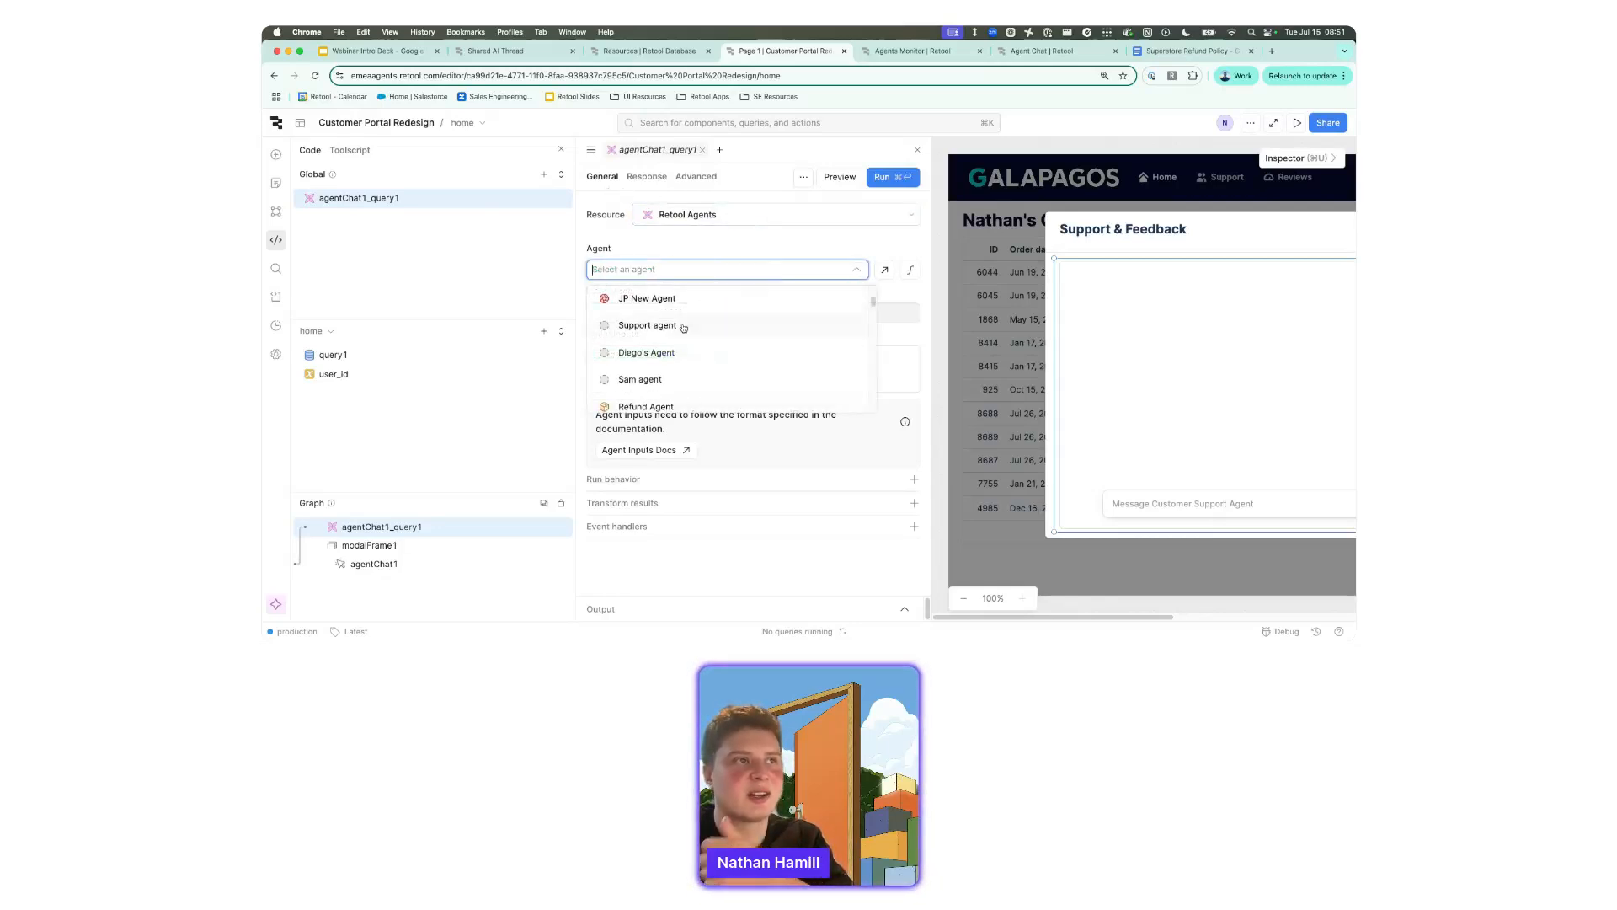
pyautogui.scroll(-5, 735, 365)
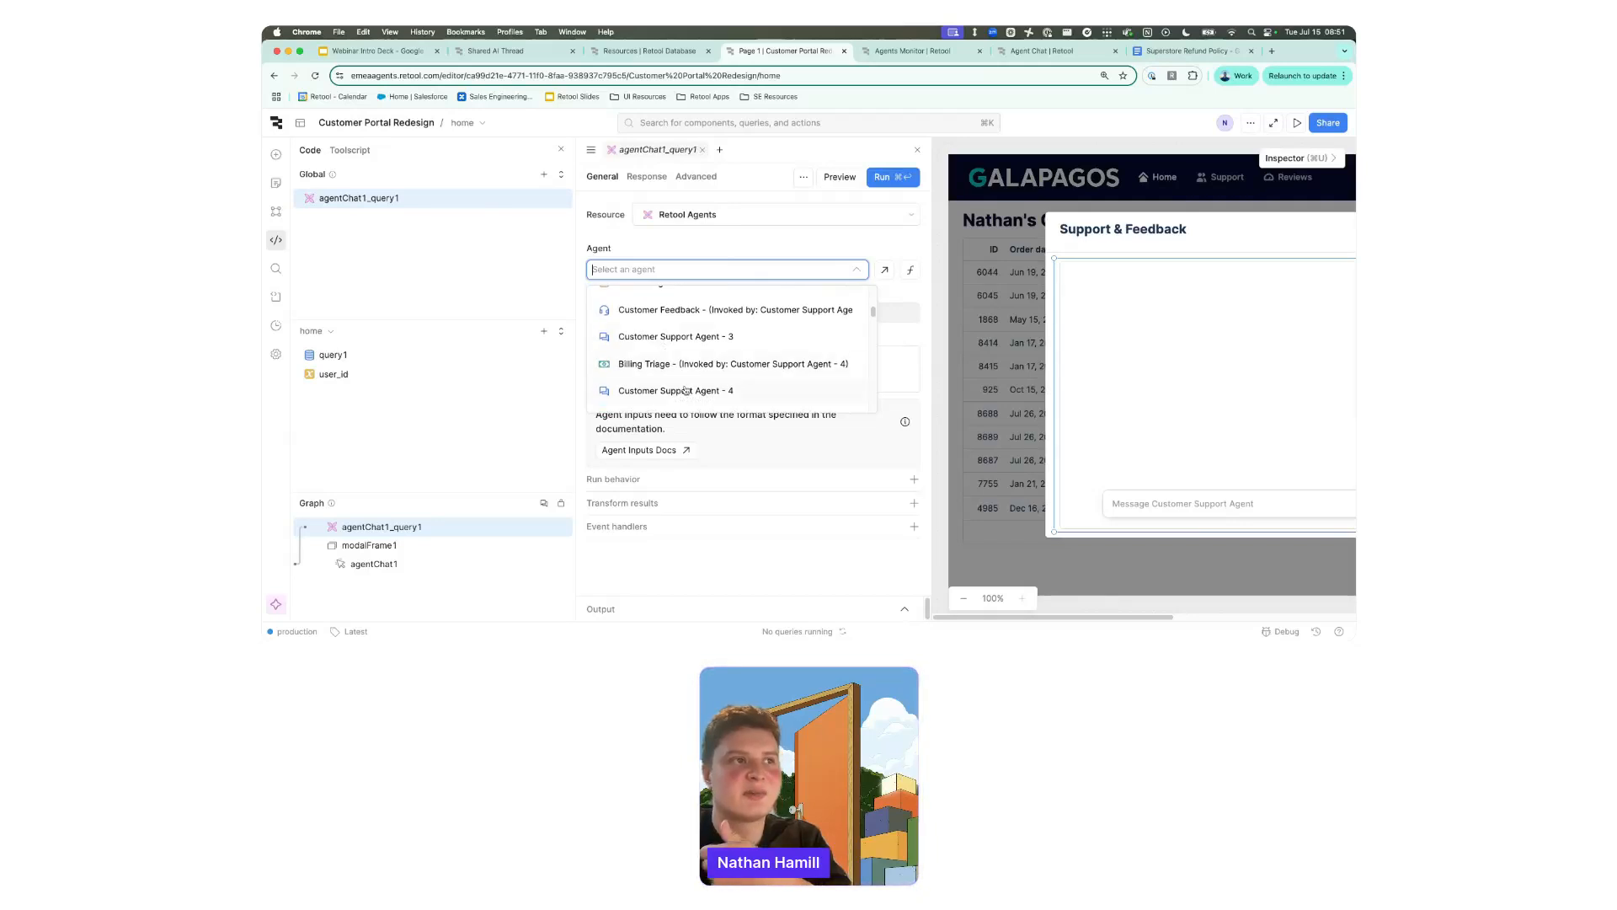
pyautogui.scroll(-3, 631, 330)
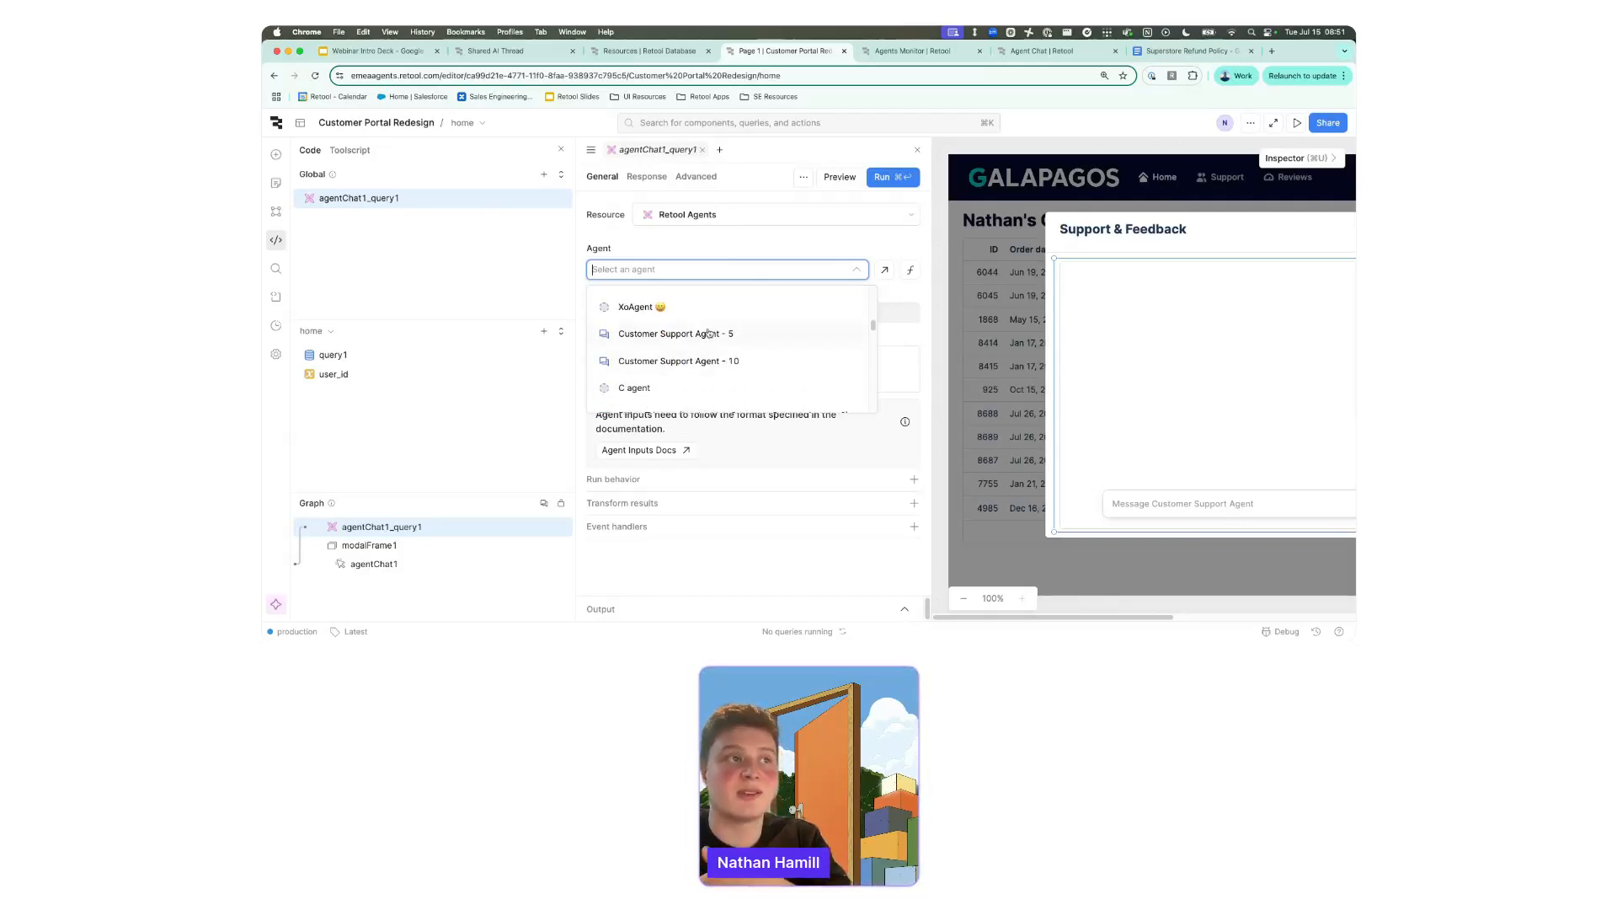
pyautogui.scroll(1, 716, 312)
pyautogui.click(721, 245)
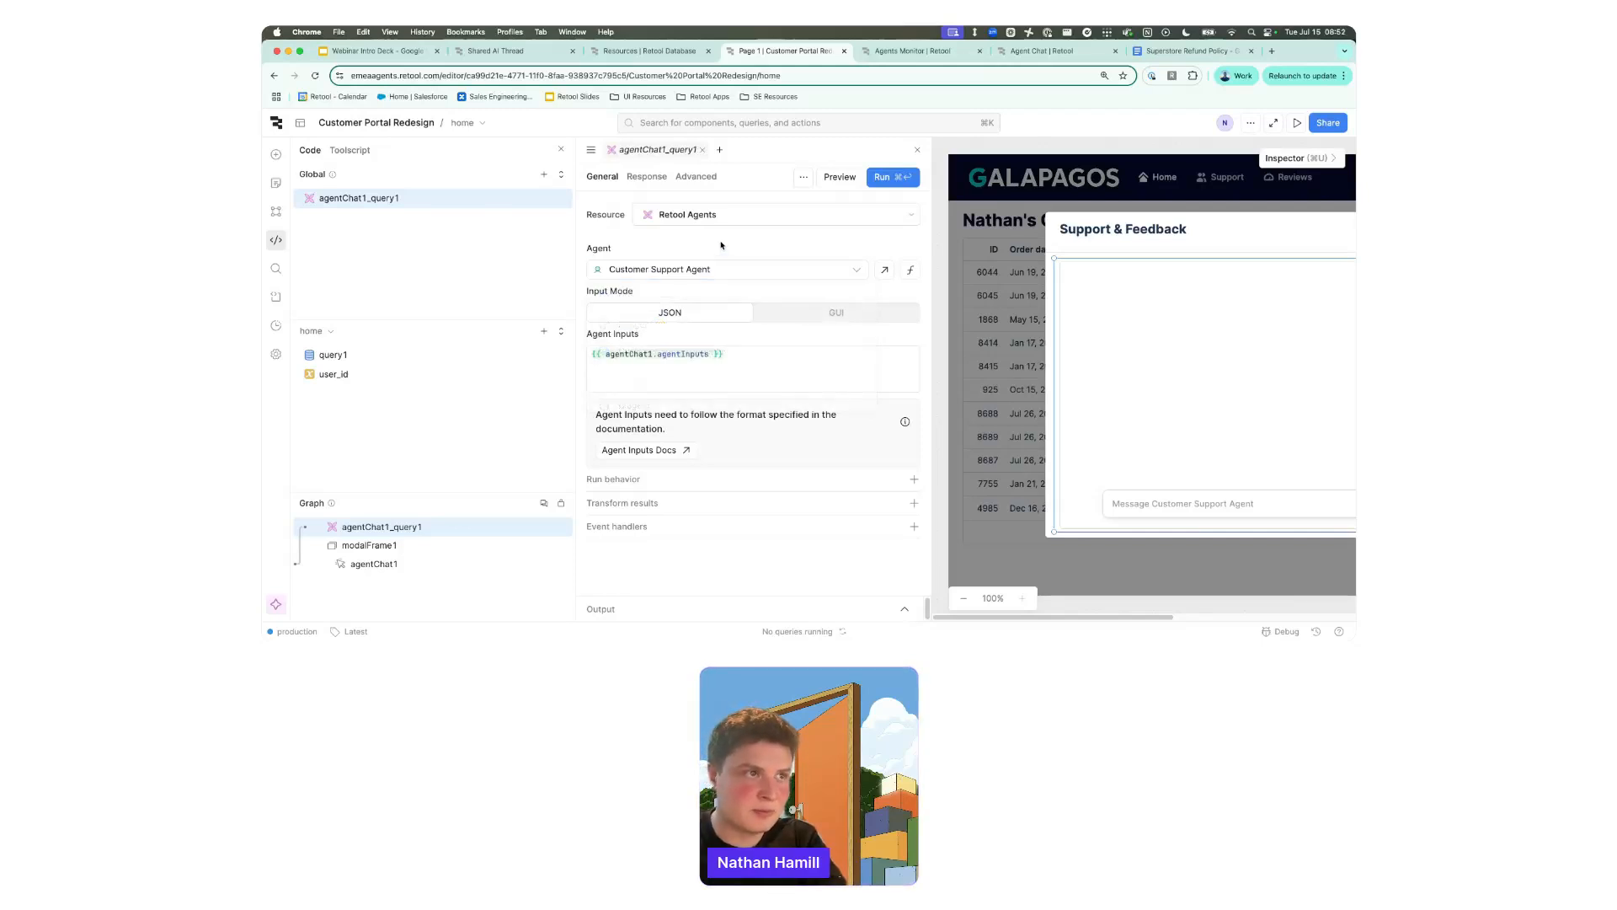
pyautogui.click(918, 151)
# Send the message "your website is great" to the agent in the Support & Feedback chat and review its reasoning.
pyautogui.click(890, 509)
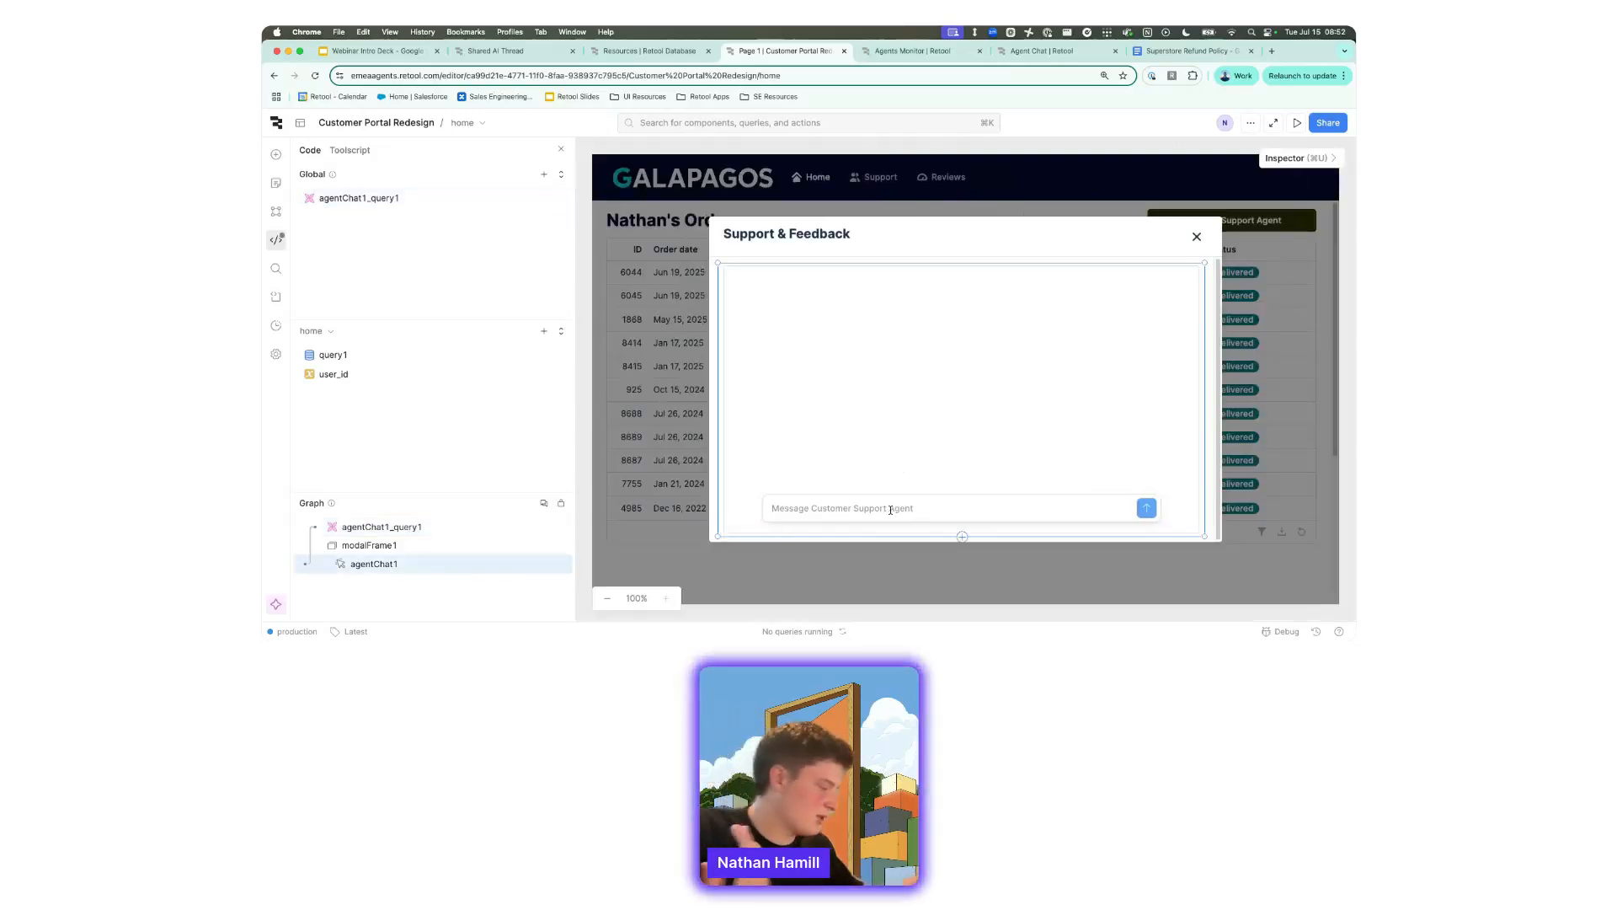
pyautogui.write('your website is great')
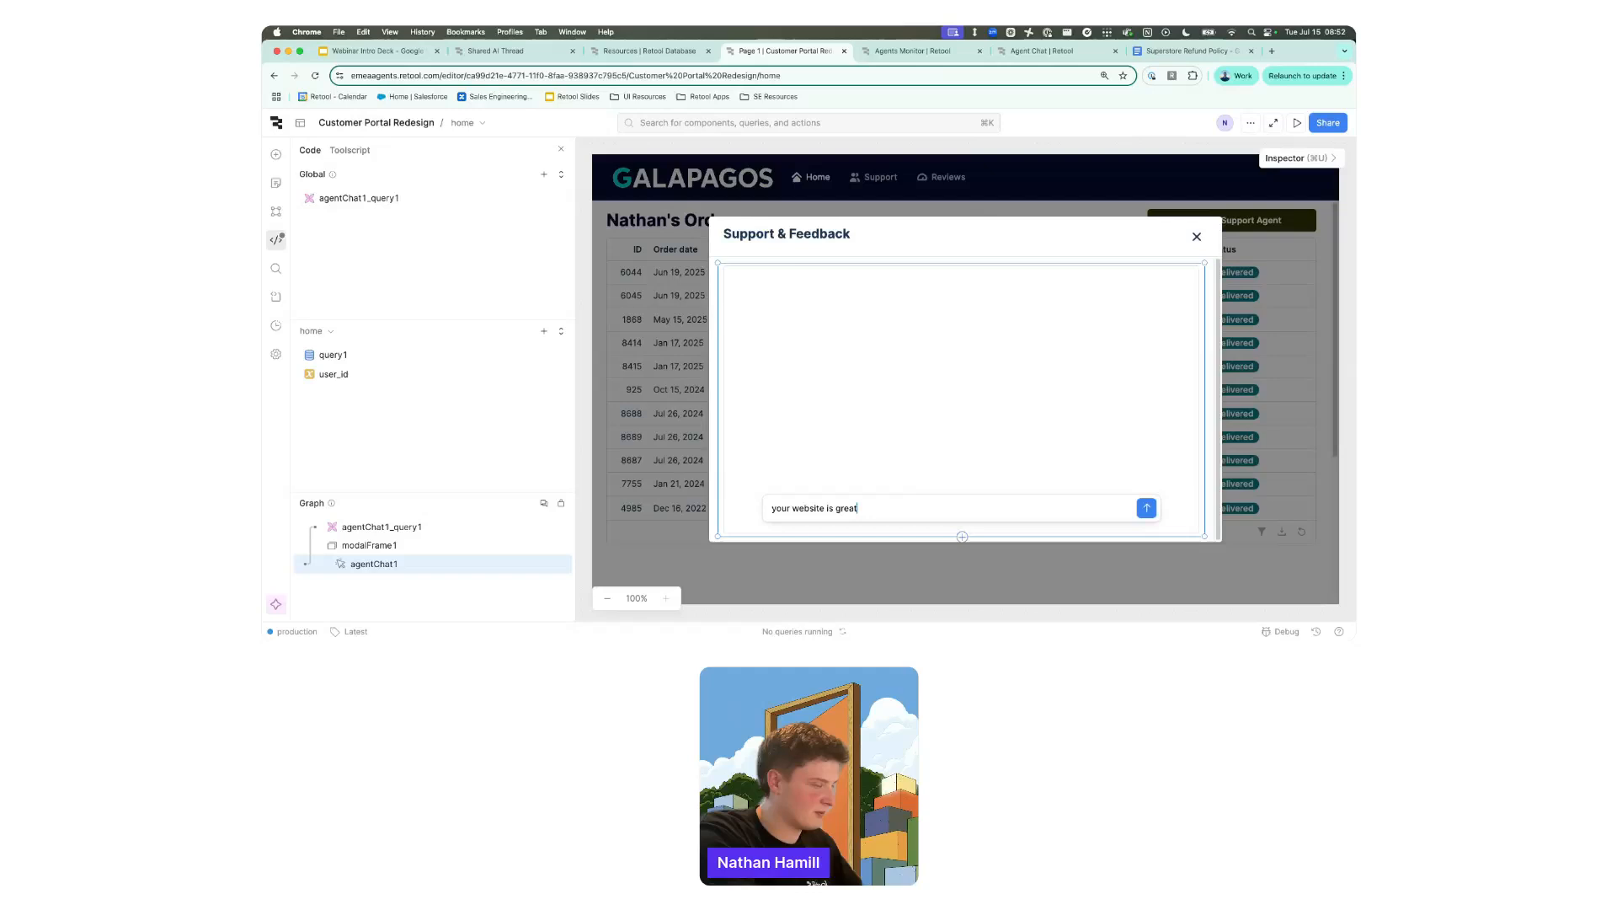
pyautogui.press('Return')
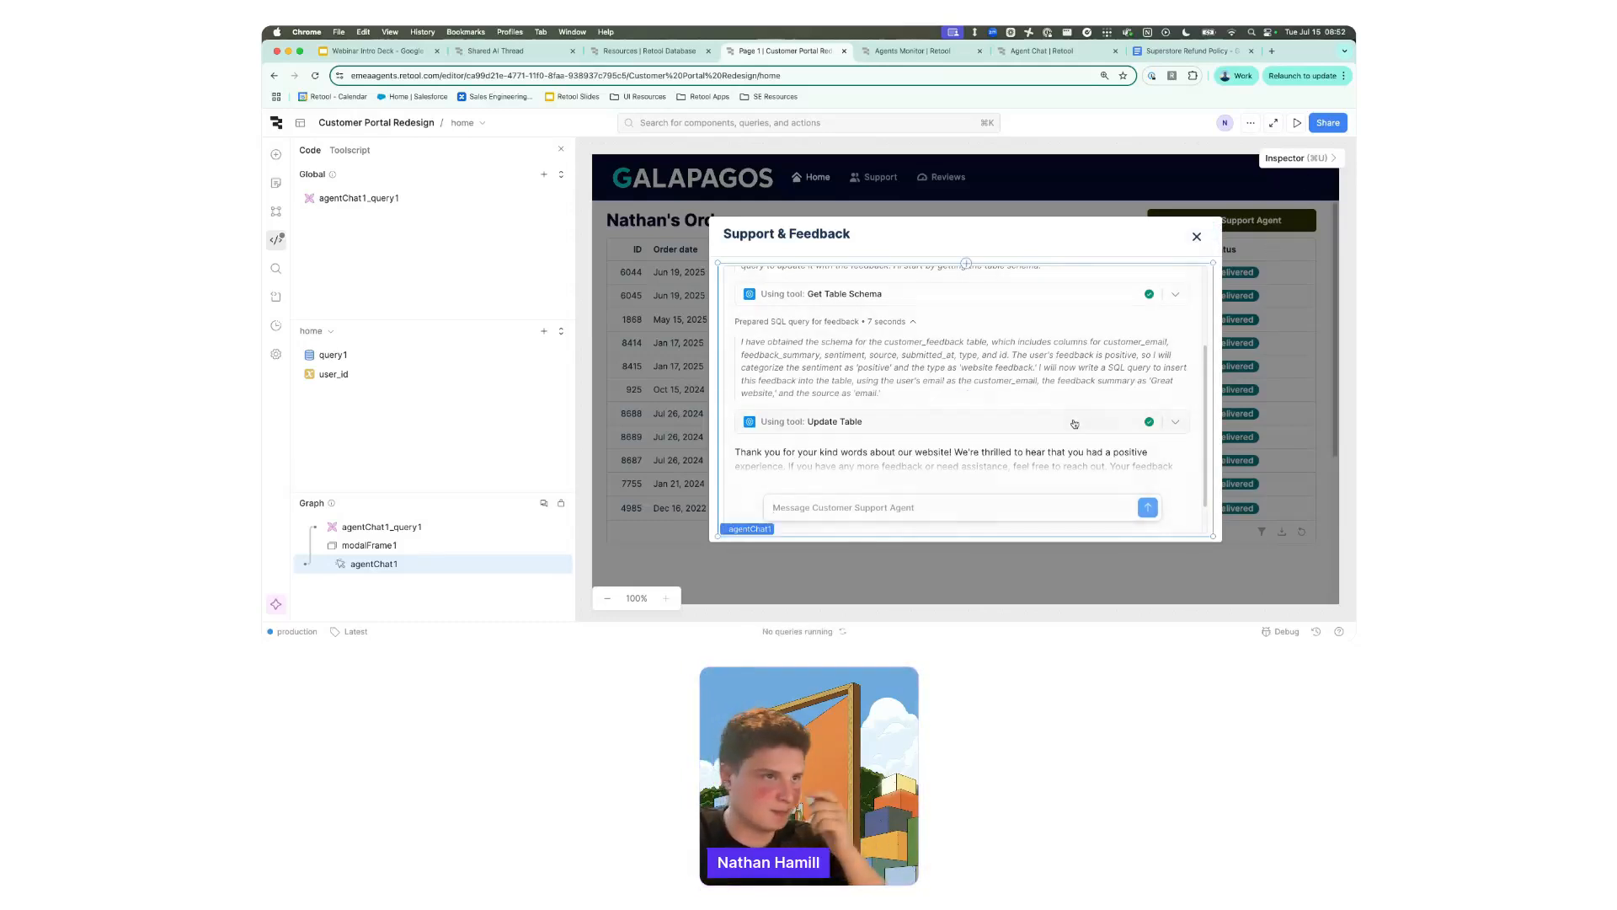
pyautogui.scroll(5, 1119, 388)
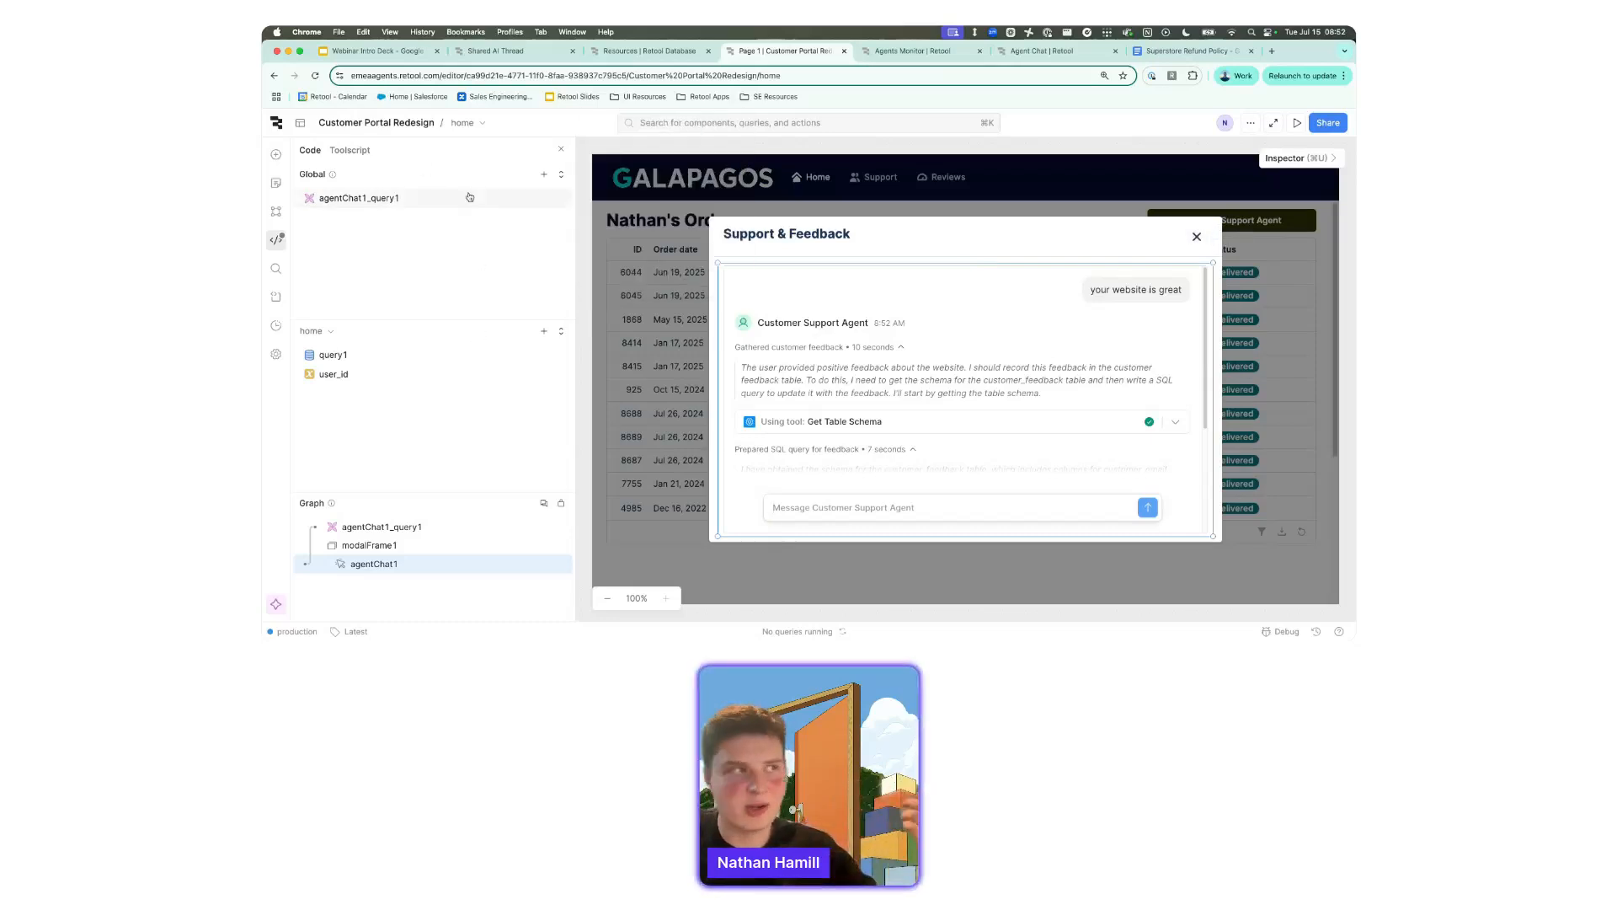
# Look over the code types available for the home page, then read the agent's final reply and close the Support & Feedback dialog.
pyautogui.click(544, 332)
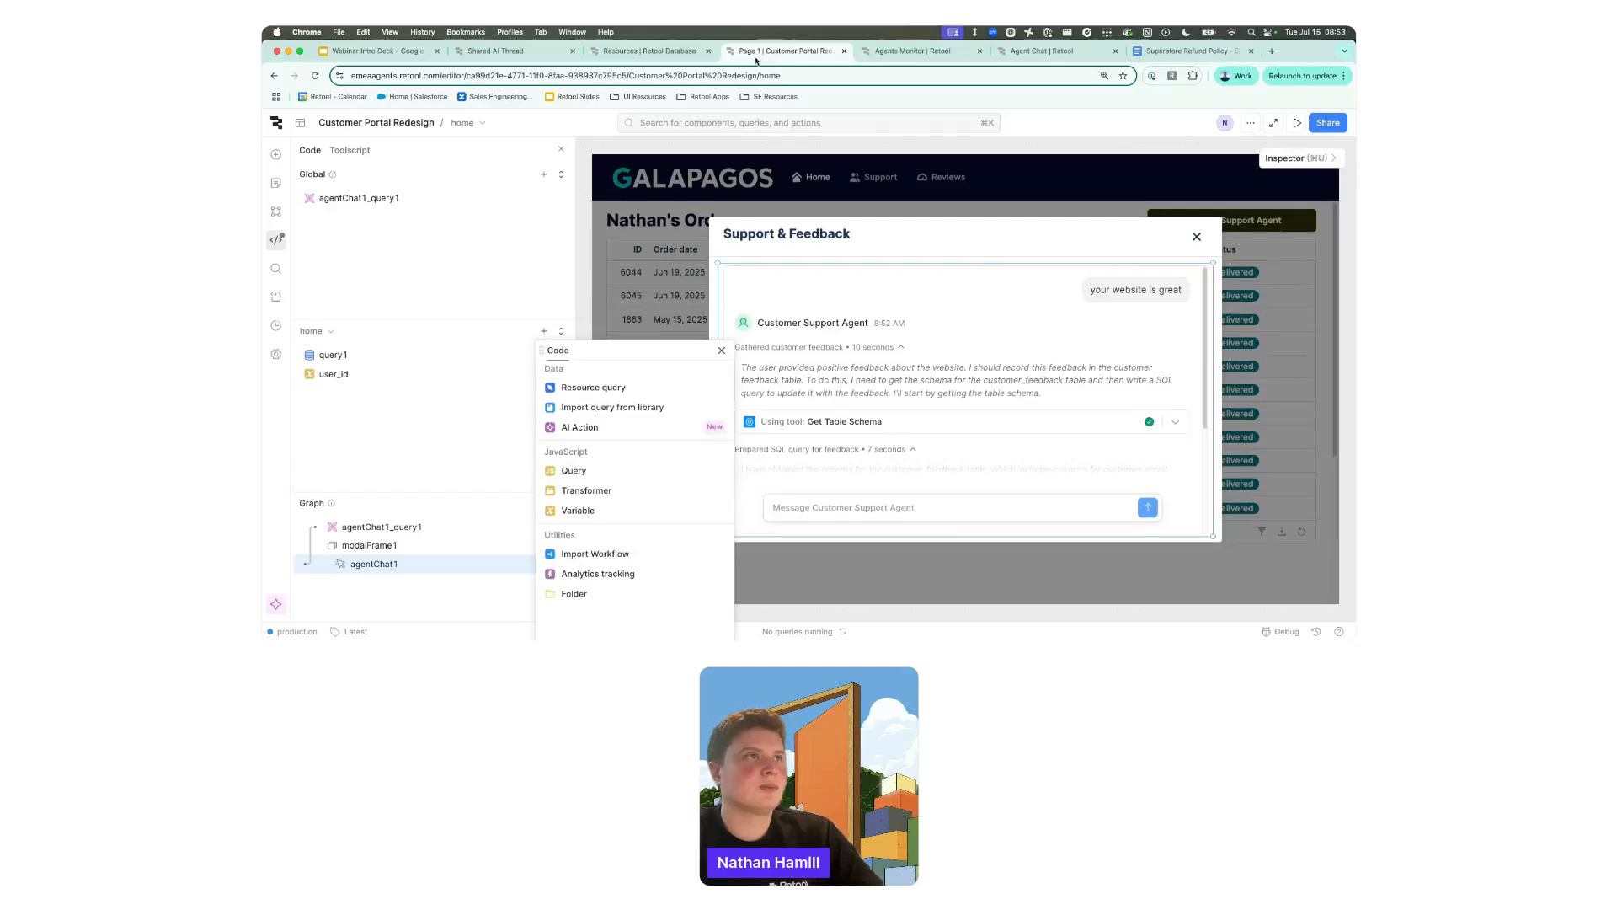
pyautogui.click(722, 350)
pyautogui.scroll(-1, 809, 331)
pyautogui.scroll(-3, 809, 331)
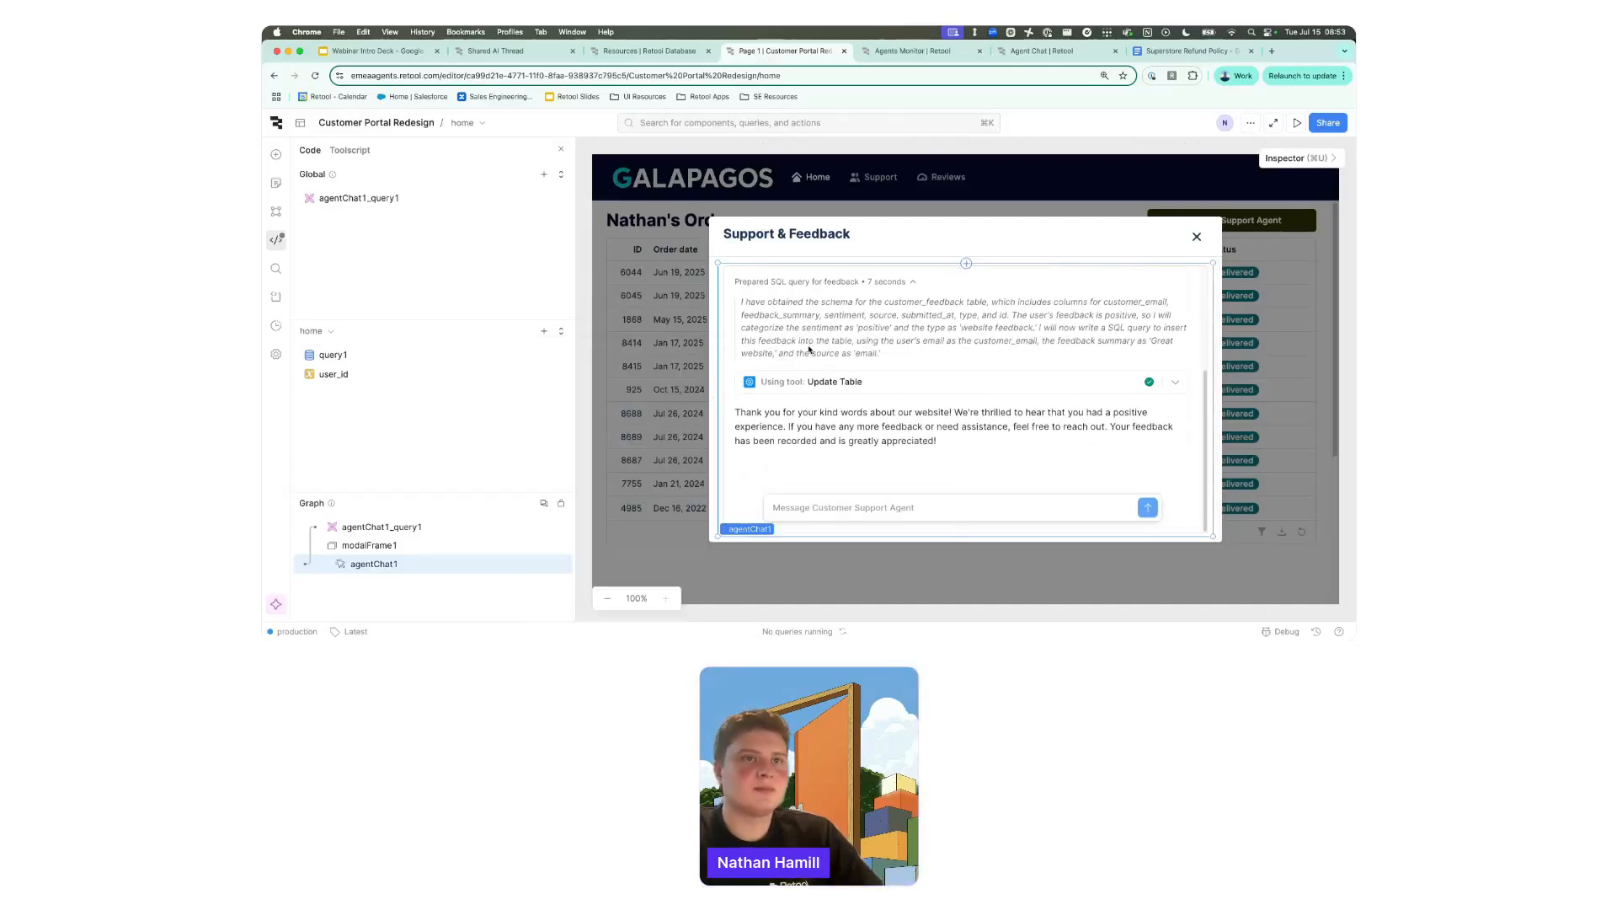
pyautogui.click(1195, 239)
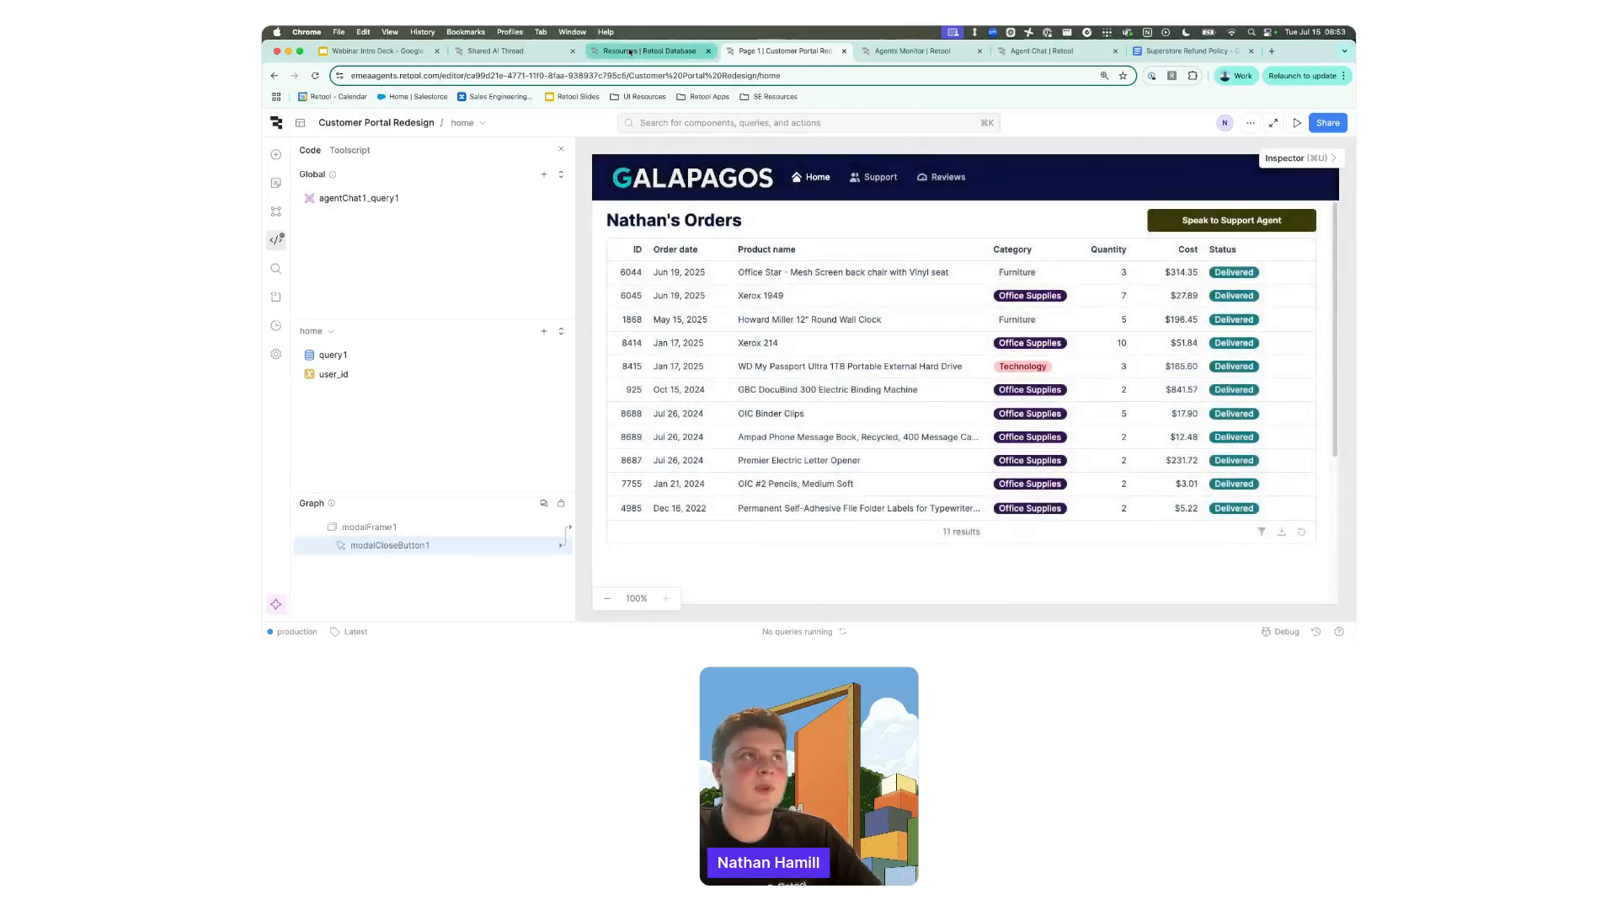
# View the superstore_orders table in the Retool Database, then switch to the shared replay of the agent's refund thread.
pyautogui.click(630, 51)
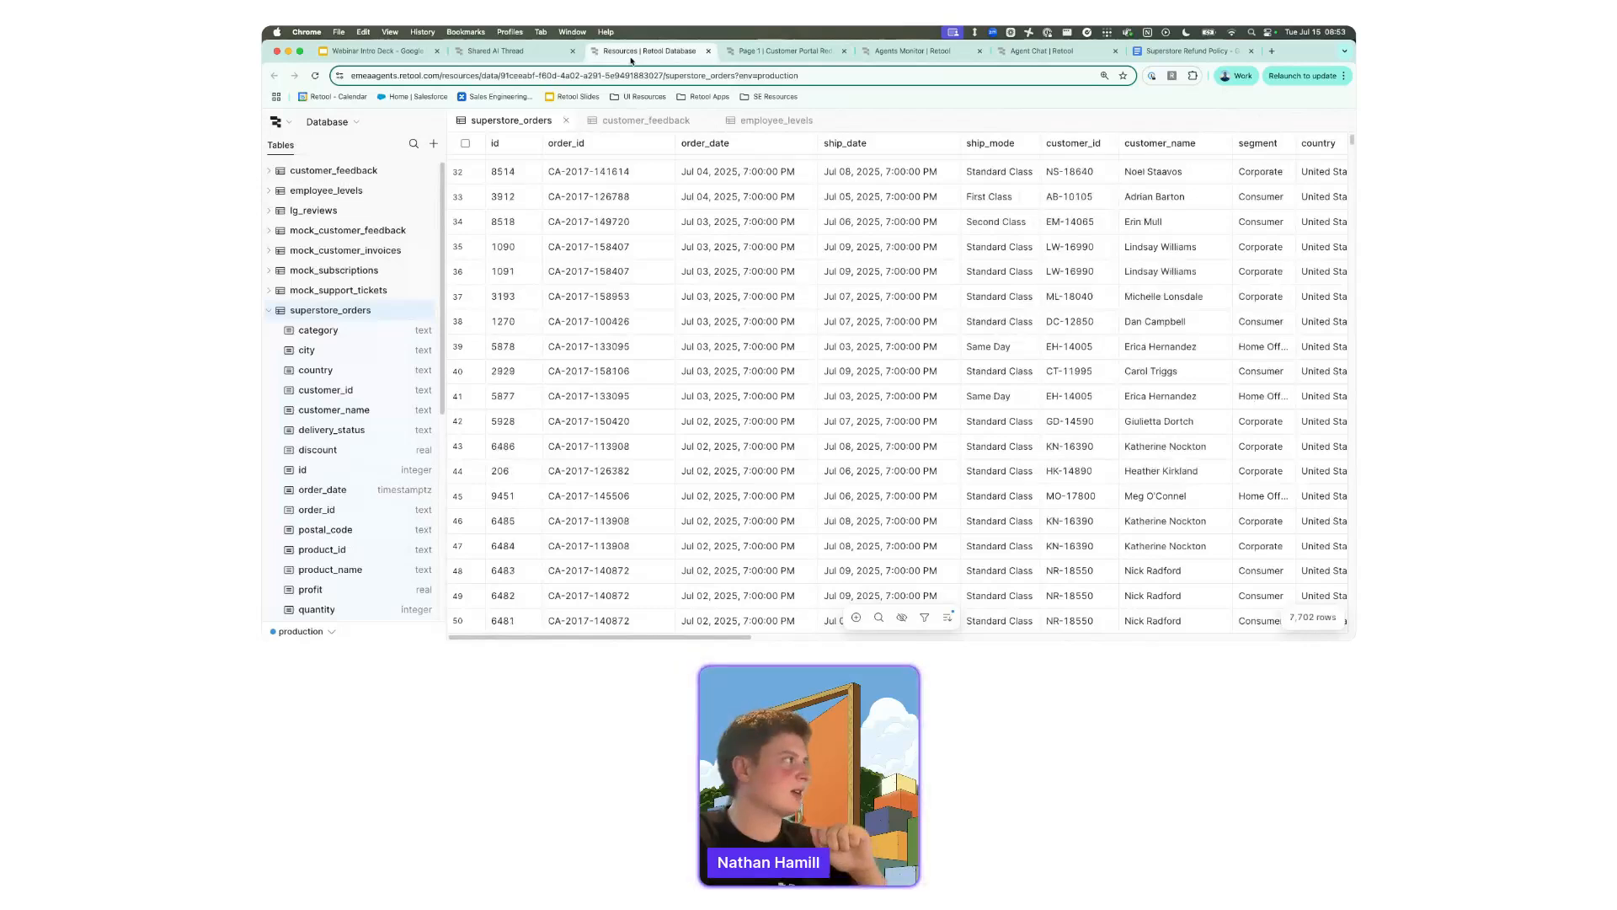
pyautogui.click(506, 51)
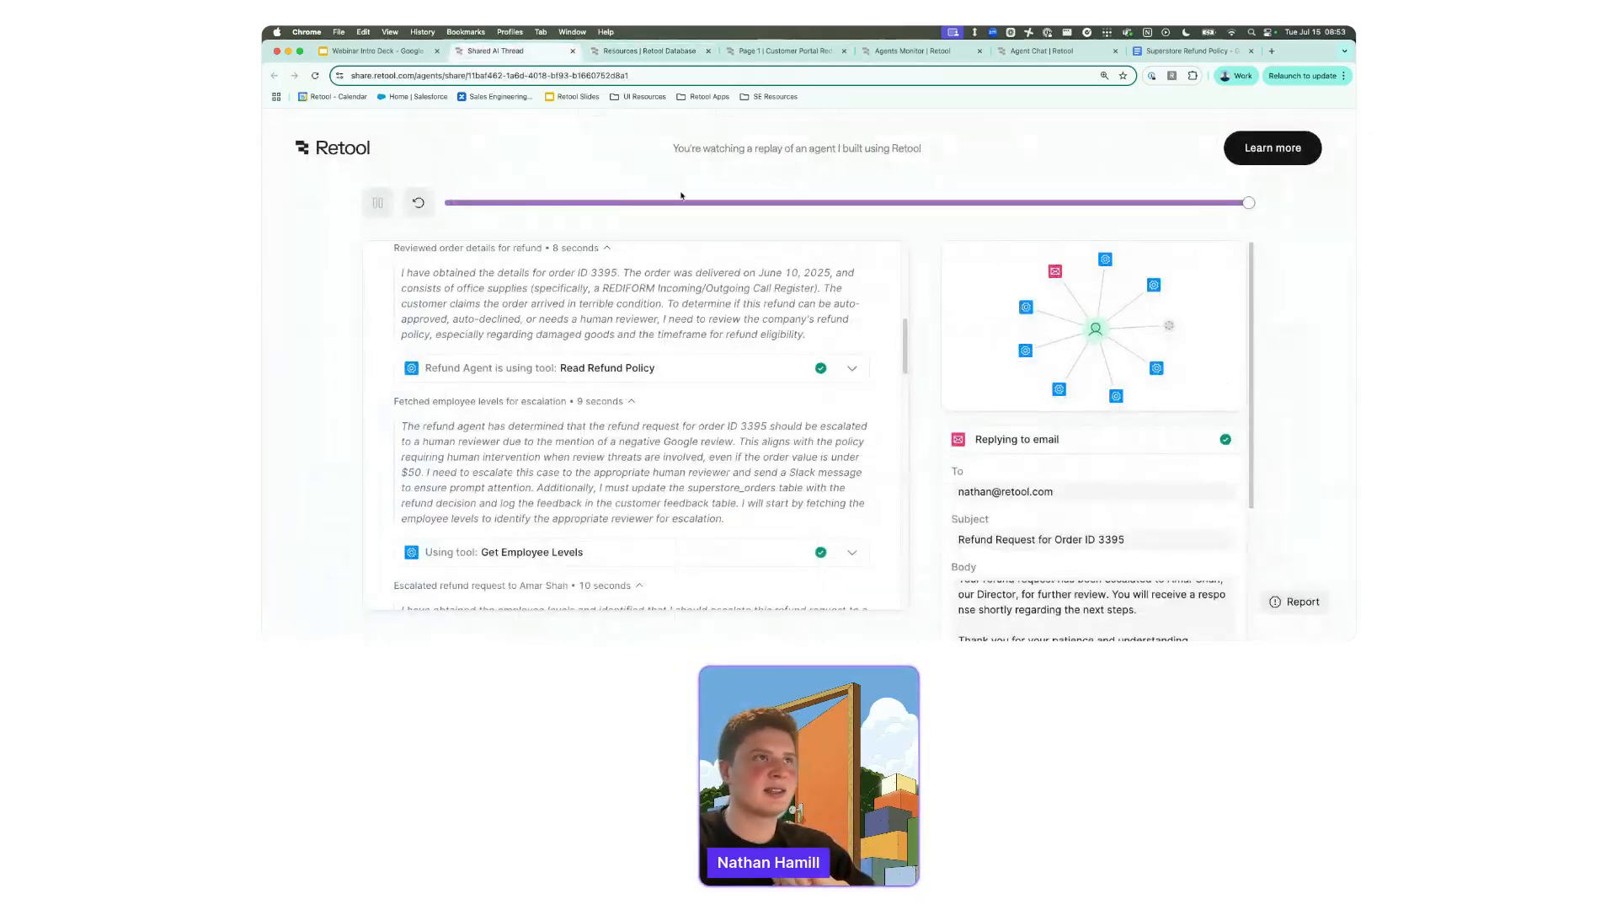